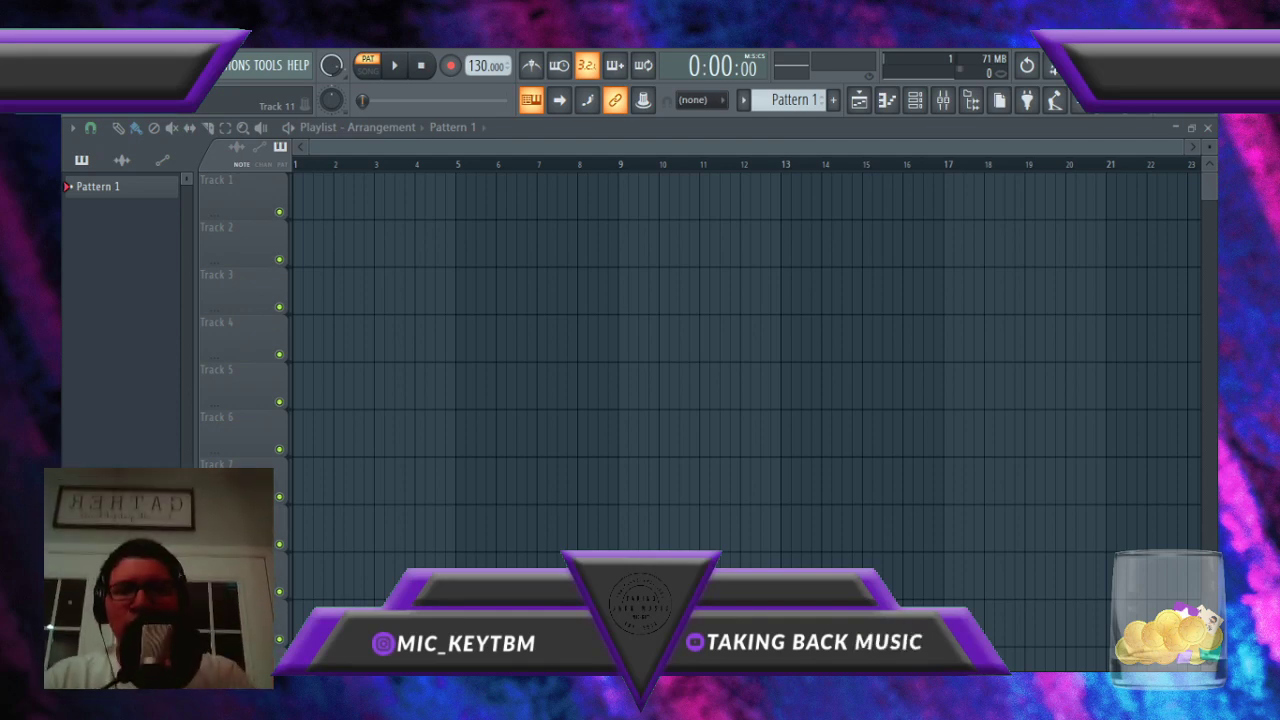
Step: Load the Boom Bap Kicks Thump 9 sample into the Kick channel, place a hit on step 1 and start pattern playback
{"action": "key", "text": "F6"}
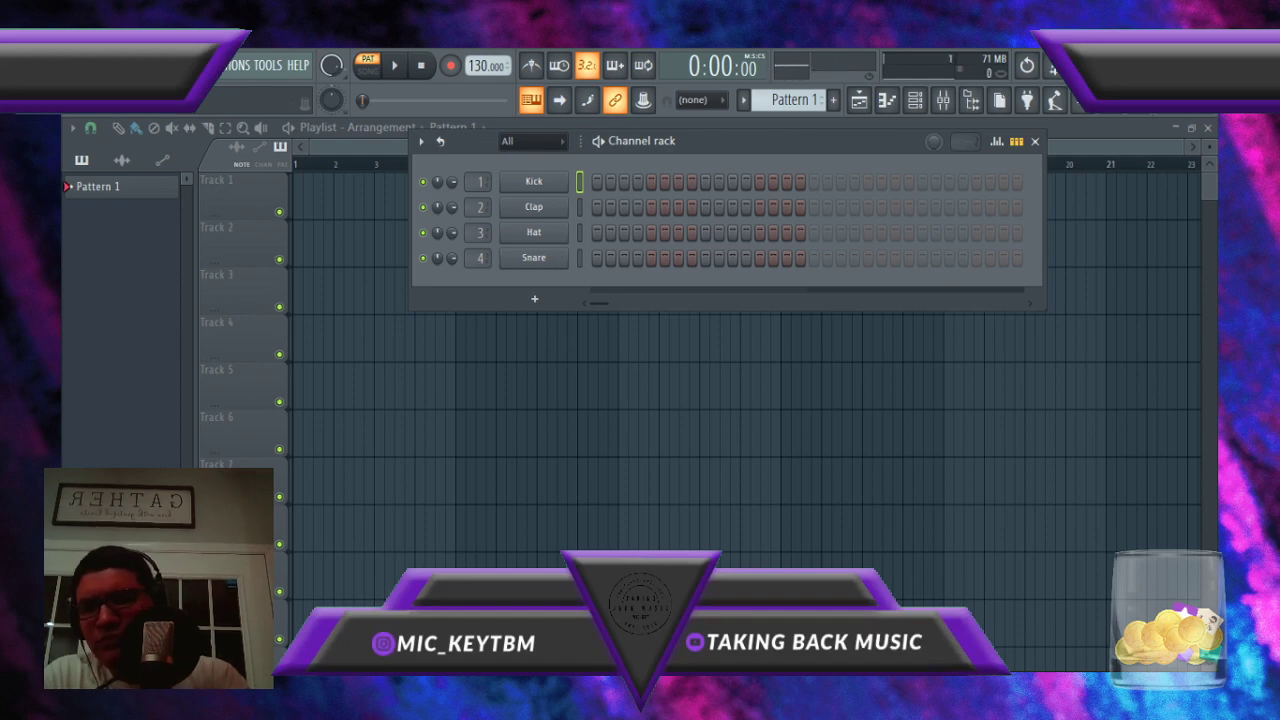
{"action": "left_click_drag", "start_coordinate": [62, 365], "coordinate": [548, 182]}
{"action": "left_click", "coordinate": [597, 182]}
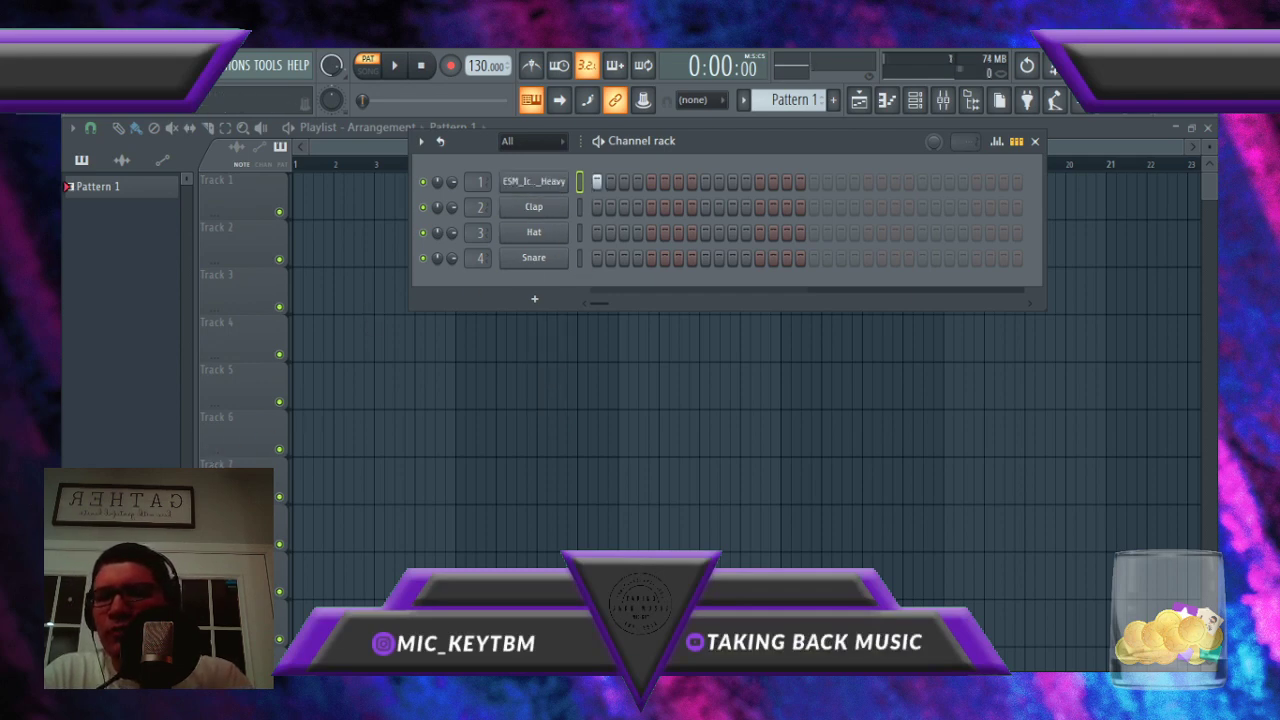
{"action": "key", "text": "space"}
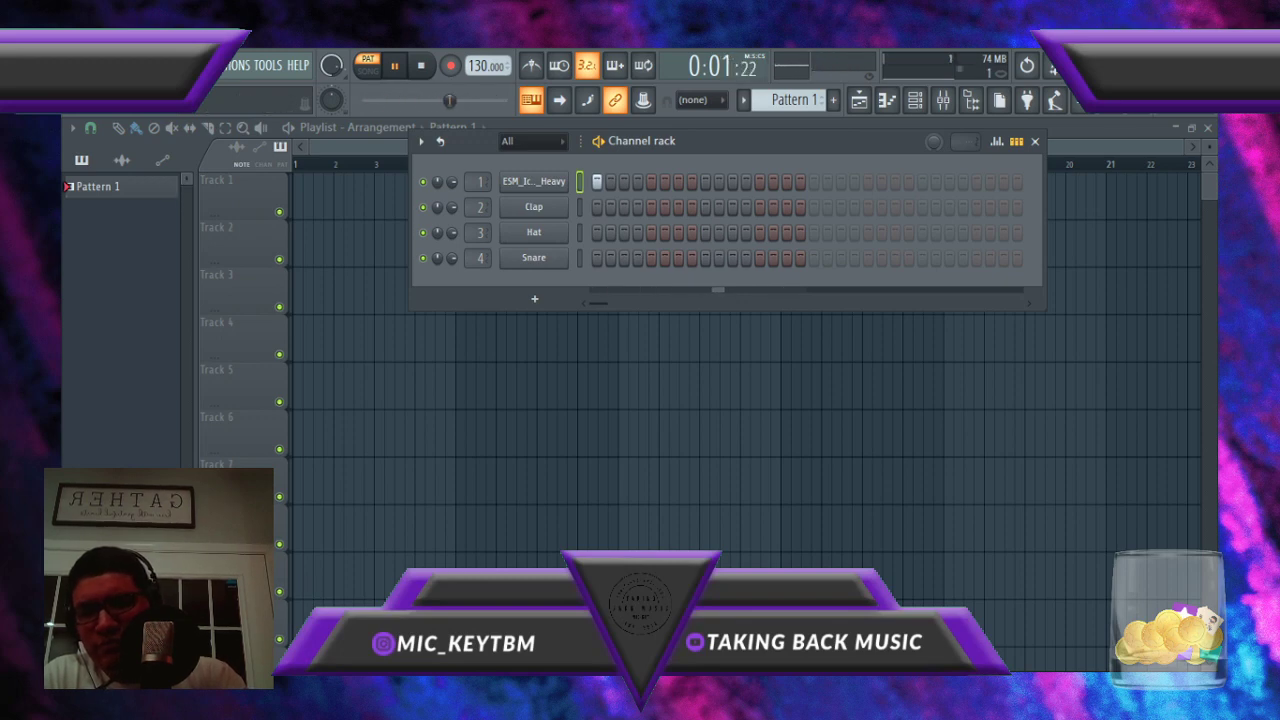
Step: Load the Boom Bap Hi Hat Light 10 sample into the Clap channel and place hits on steps 1, 5, 9 and 13
{"action": "left_click_drag", "start_coordinate": [66, 548], "coordinate": [536, 209]}
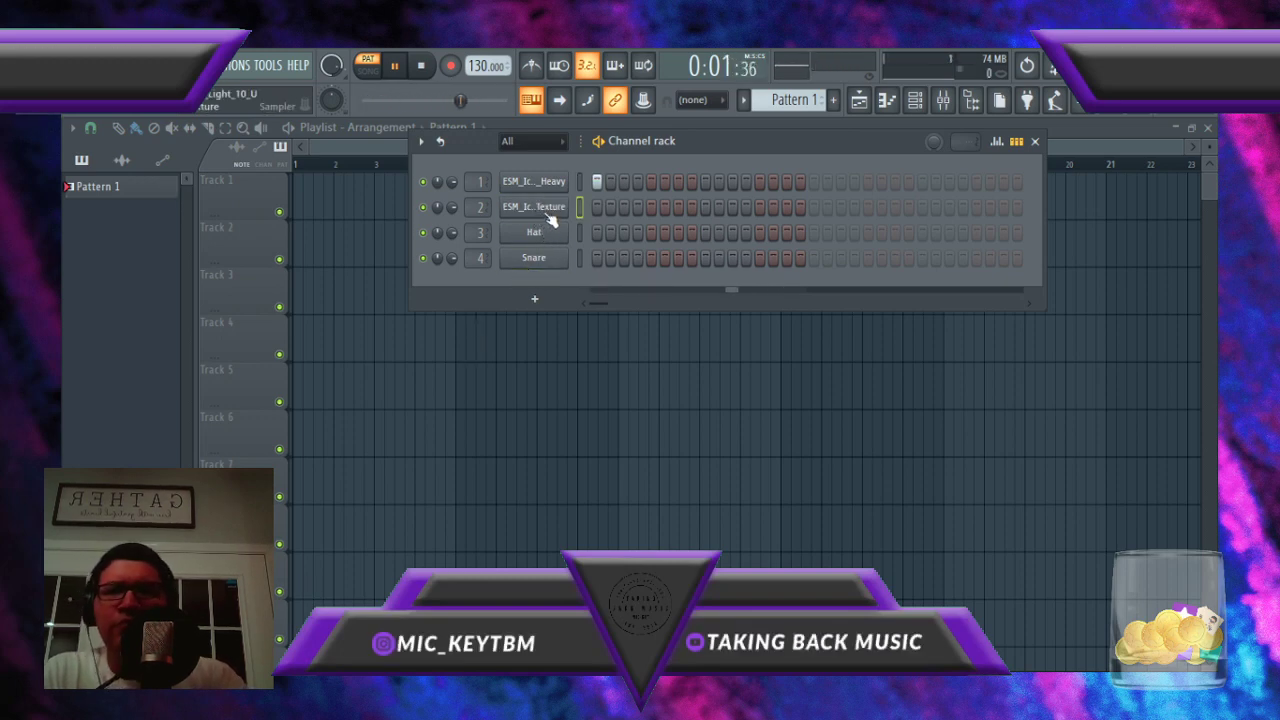
{"action": "left_click", "coordinate": [761, 275]}
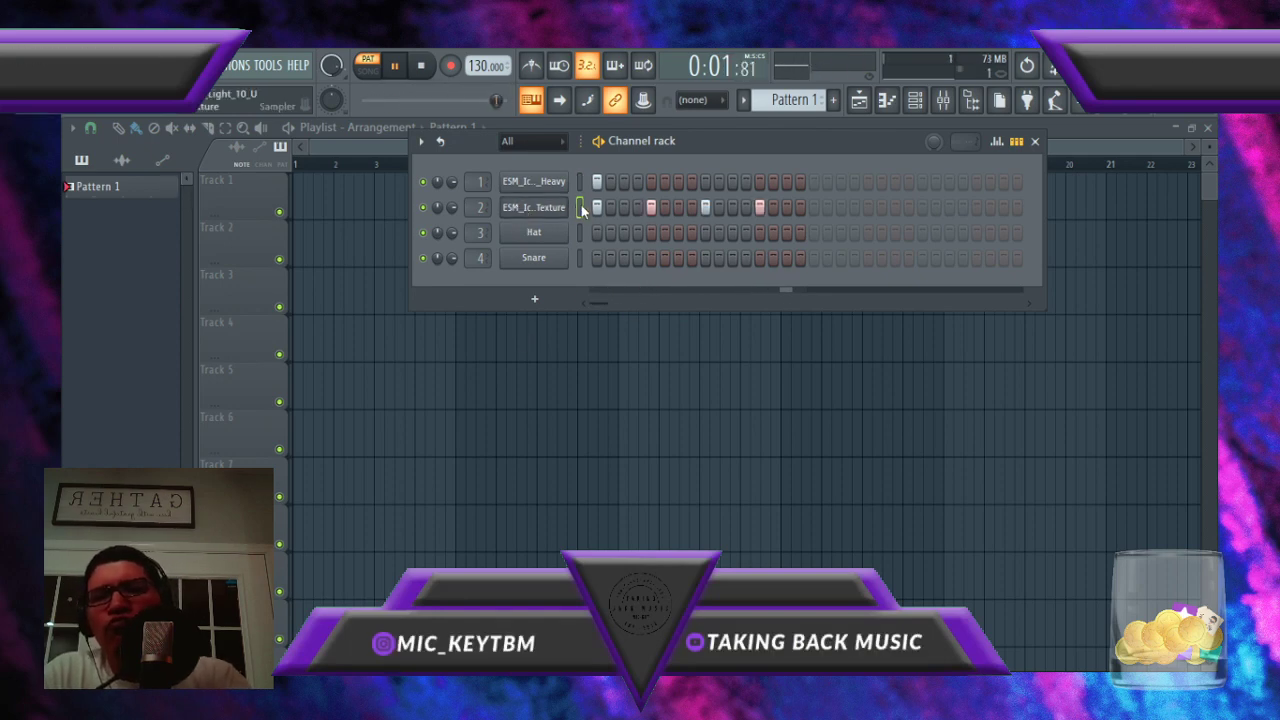
Step: In the hi-hat's piano roll, add C5 notes midway between the first and second hits and between the second and third
{"action": "key", "text": "F7"}
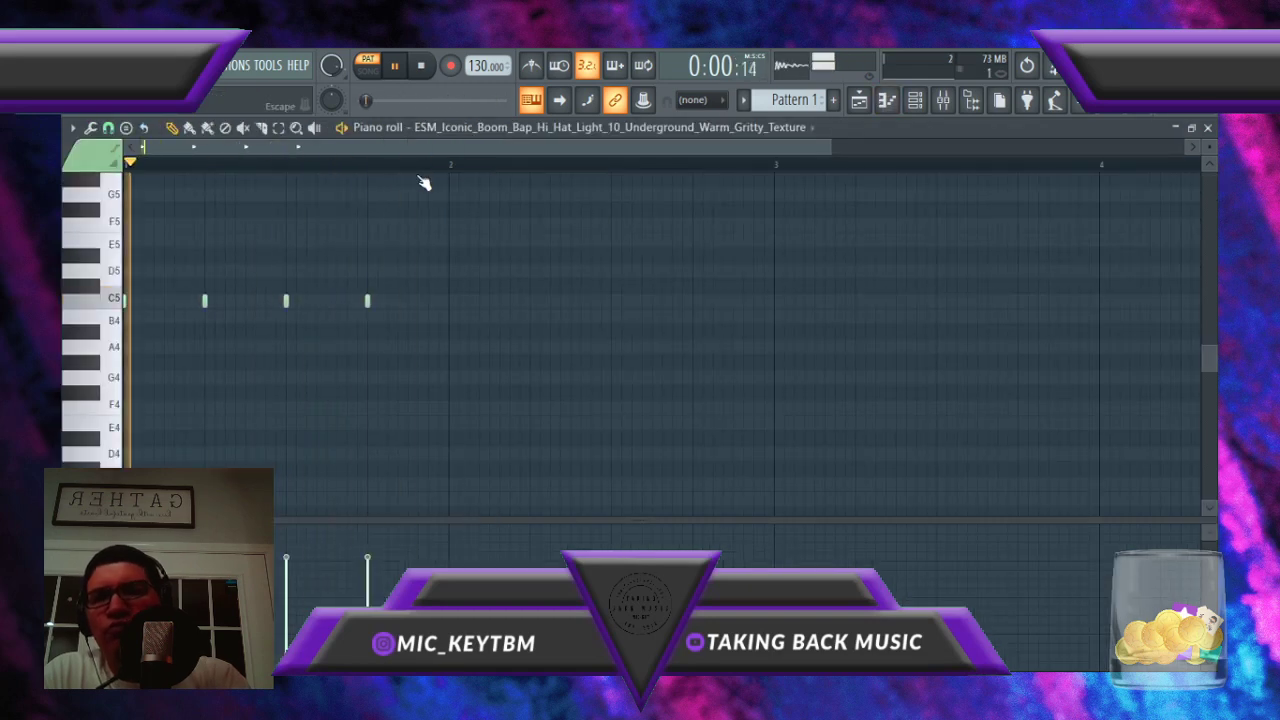
{"action": "left_click", "coordinate": [168, 301]}
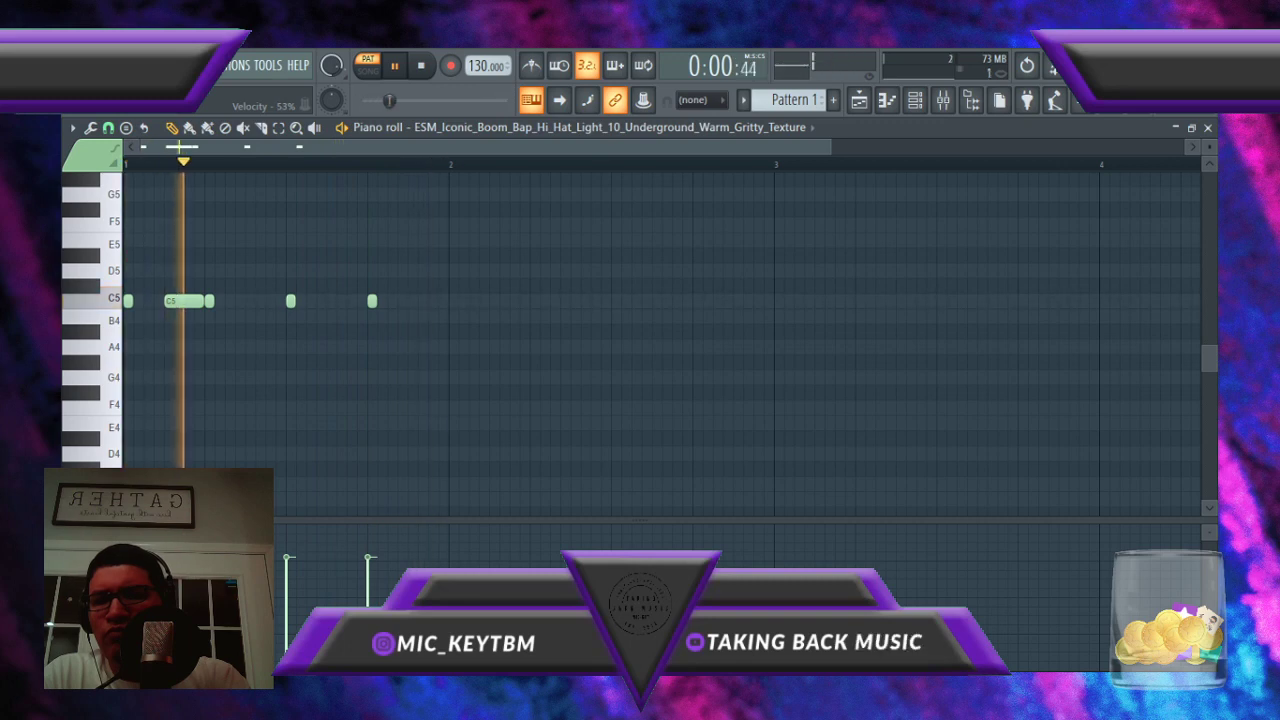
{"action": "left_click", "coordinate": [247, 301]}
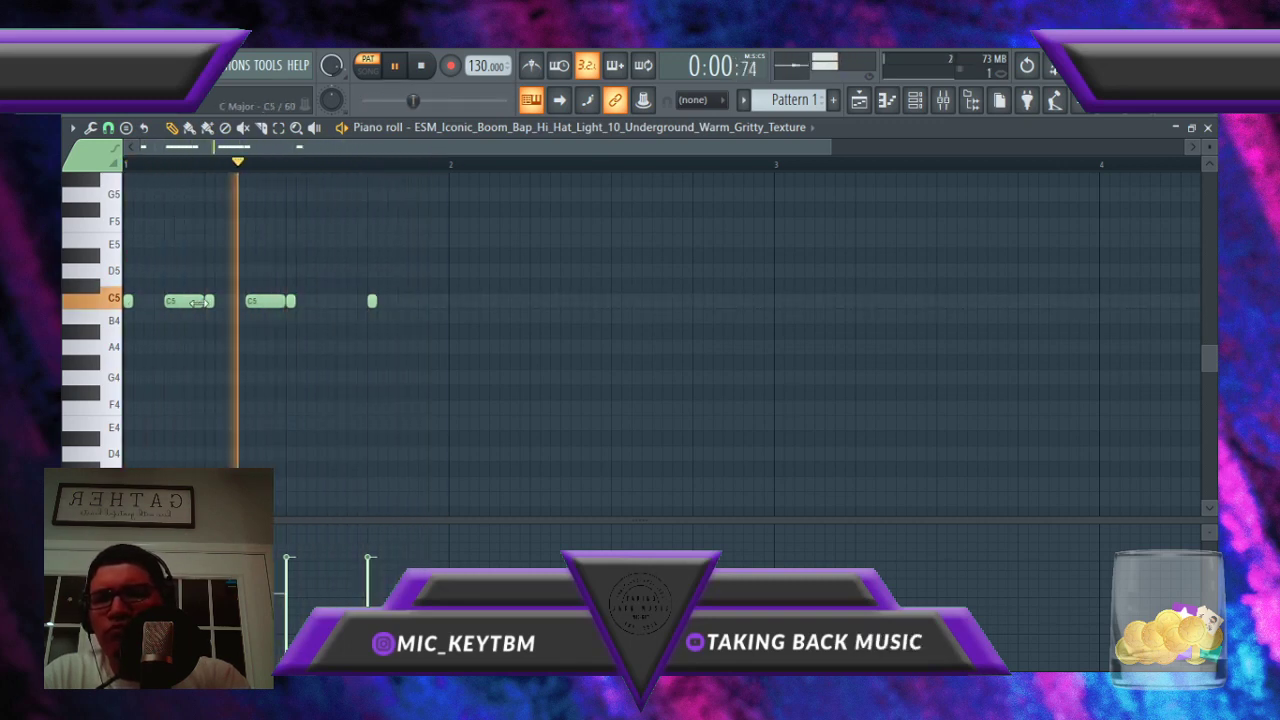
Step: Try shortening the first added hi-hat note and shifting it closer to the second hit, and delete it
{"action": "left_click_drag", "start_coordinate": [202, 301], "coordinate": [171, 301]}
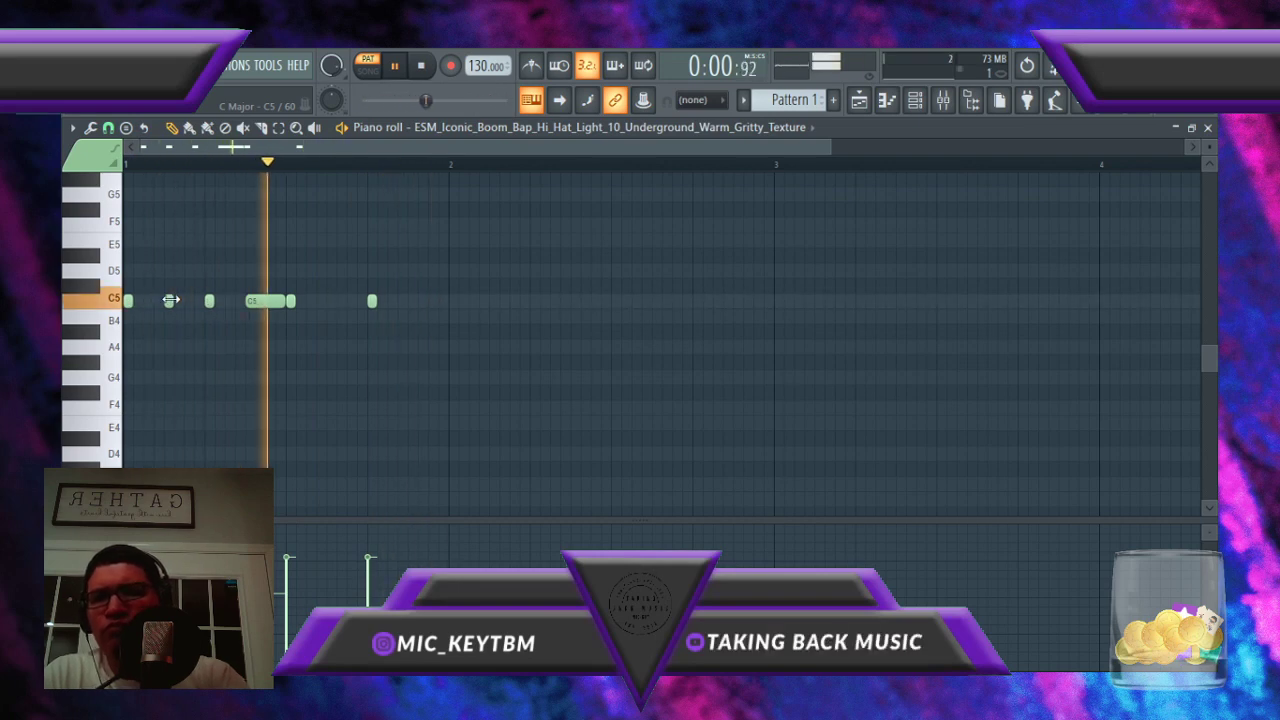
{"action": "left_click_drag", "start_coordinate": [170, 299], "coordinate": [190, 300]}
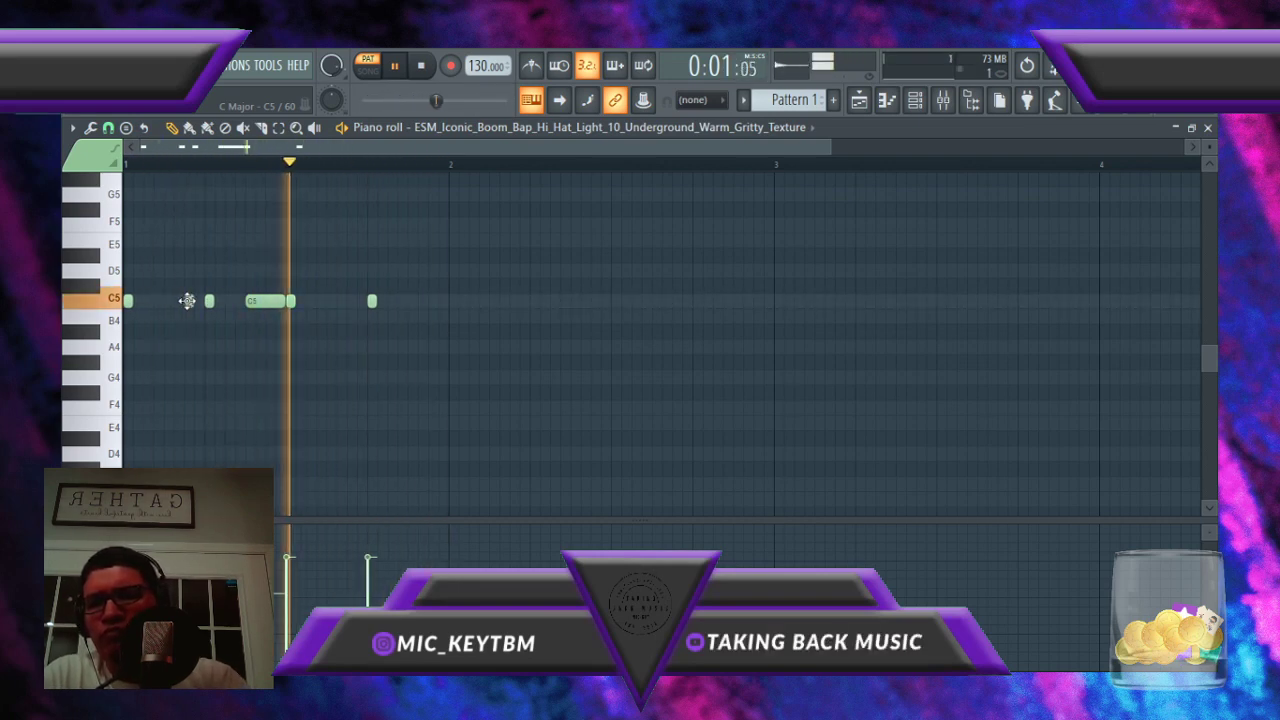
{"action": "right_click", "coordinate": [190, 301]}
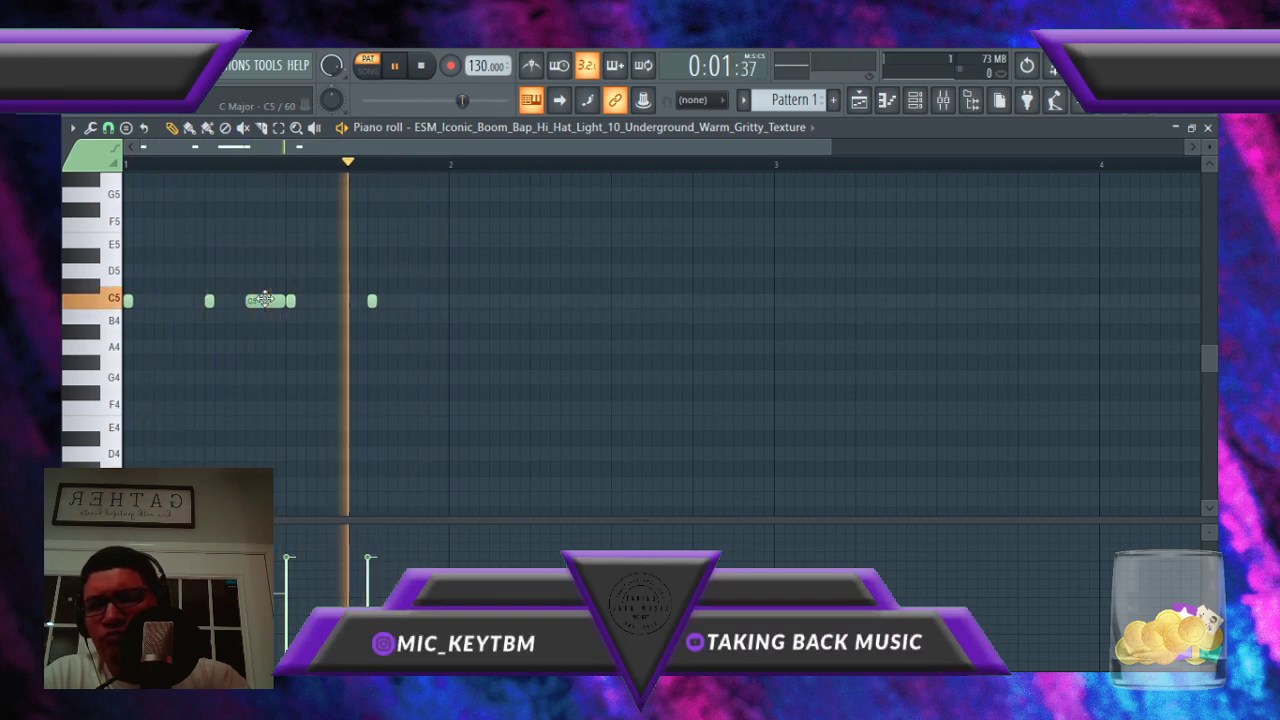
Step: Add a short C5 hi-hat note near the end of bar 1 and shorten the remaining long note to match the others
{"action": "left_click", "coordinate": [412, 301]}
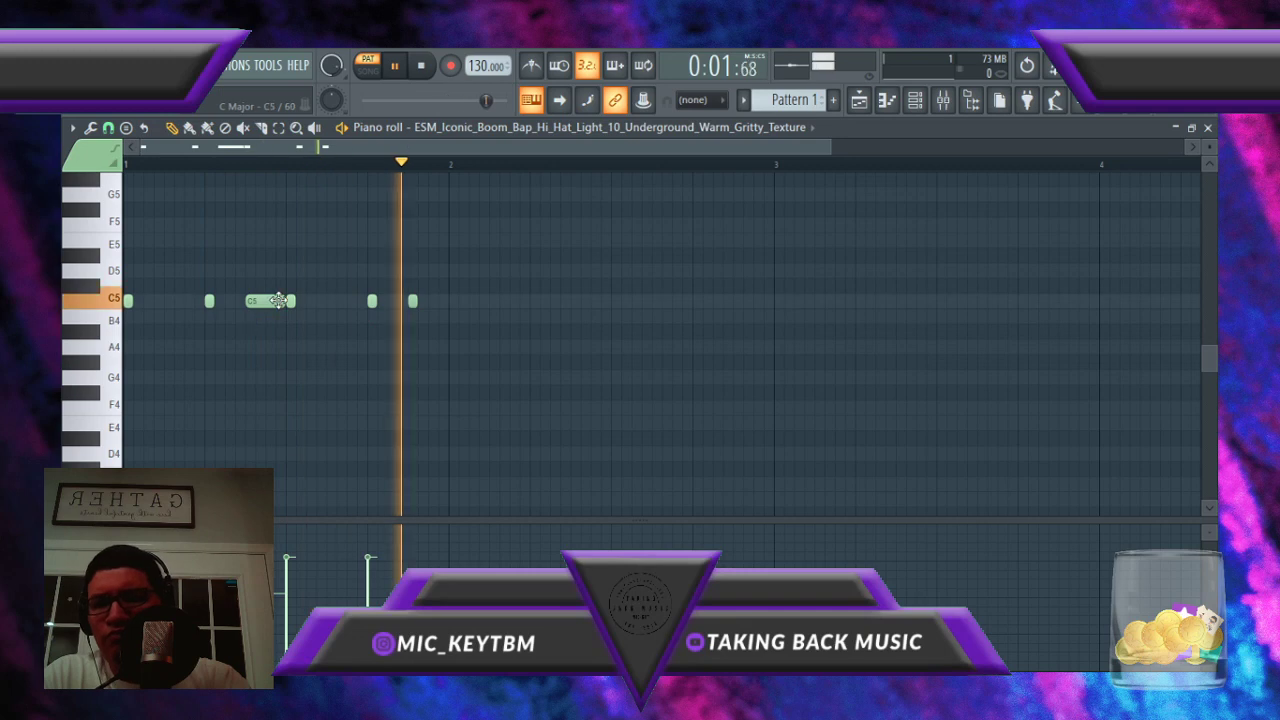
{"action": "left_click_drag", "start_coordinate": [283, 301], "coordinate": [252, 300]}
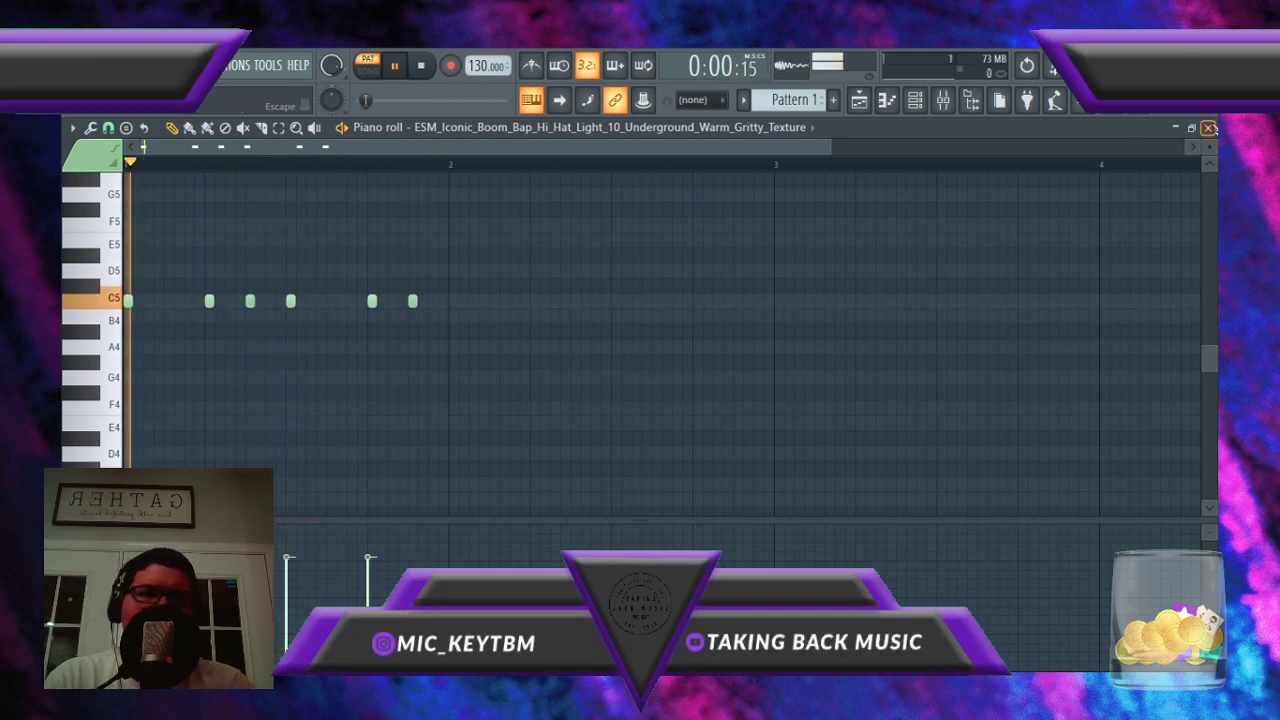
{"action": "left_click", "coordinate": [1207, 127]}
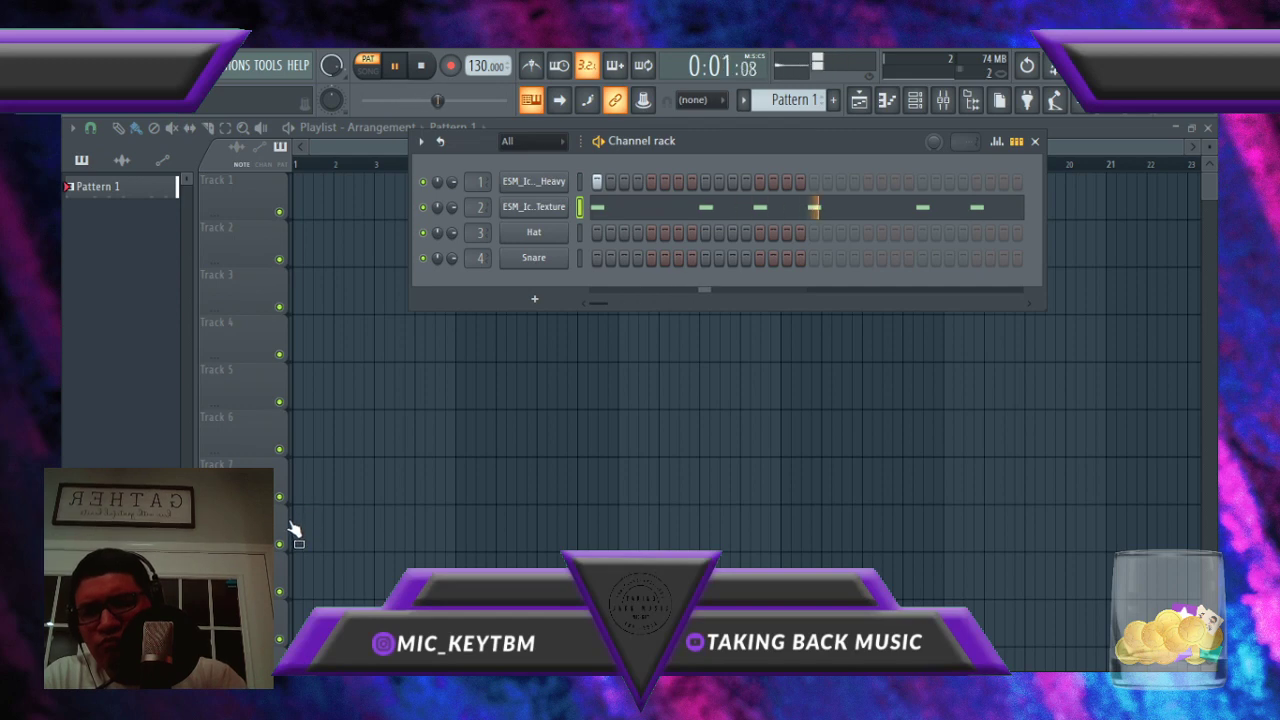
Step: Try a Texture sample in the Hat channel with hits on steps 1 and 15, and clear both hits
{"action": "left_click_drag", "start_coordinate": [501, 270], "coordinate": [537, 238]}
{"action": "left_click", "coordinate": [598, 233]}
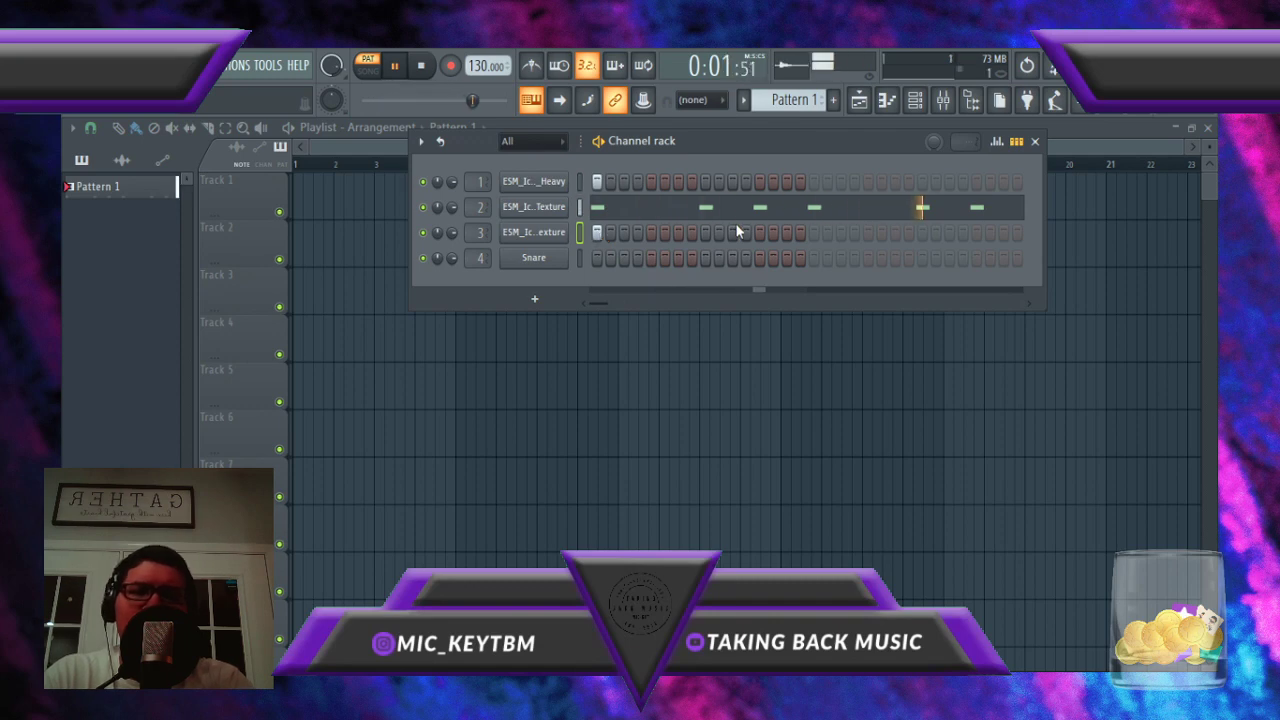
{"action": "left_click", "coordinate": [787, 233]}
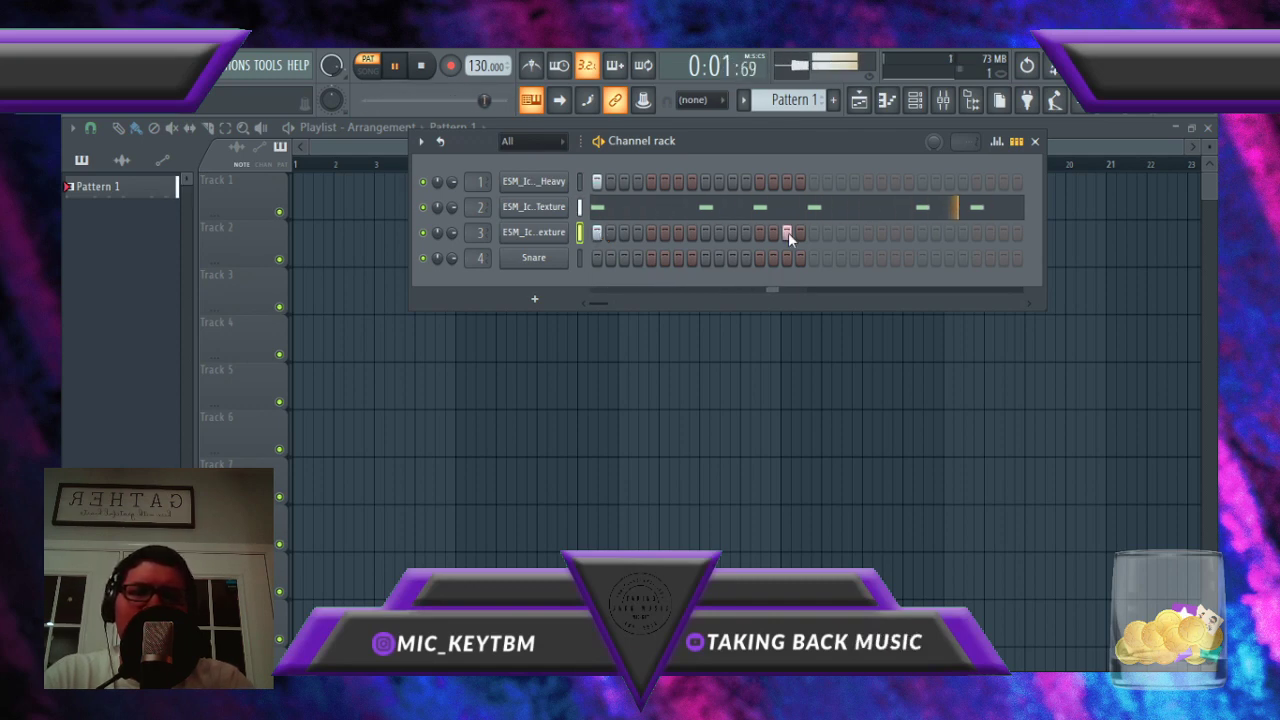
{"action": "right_click", "coordinate": [788, 232]}
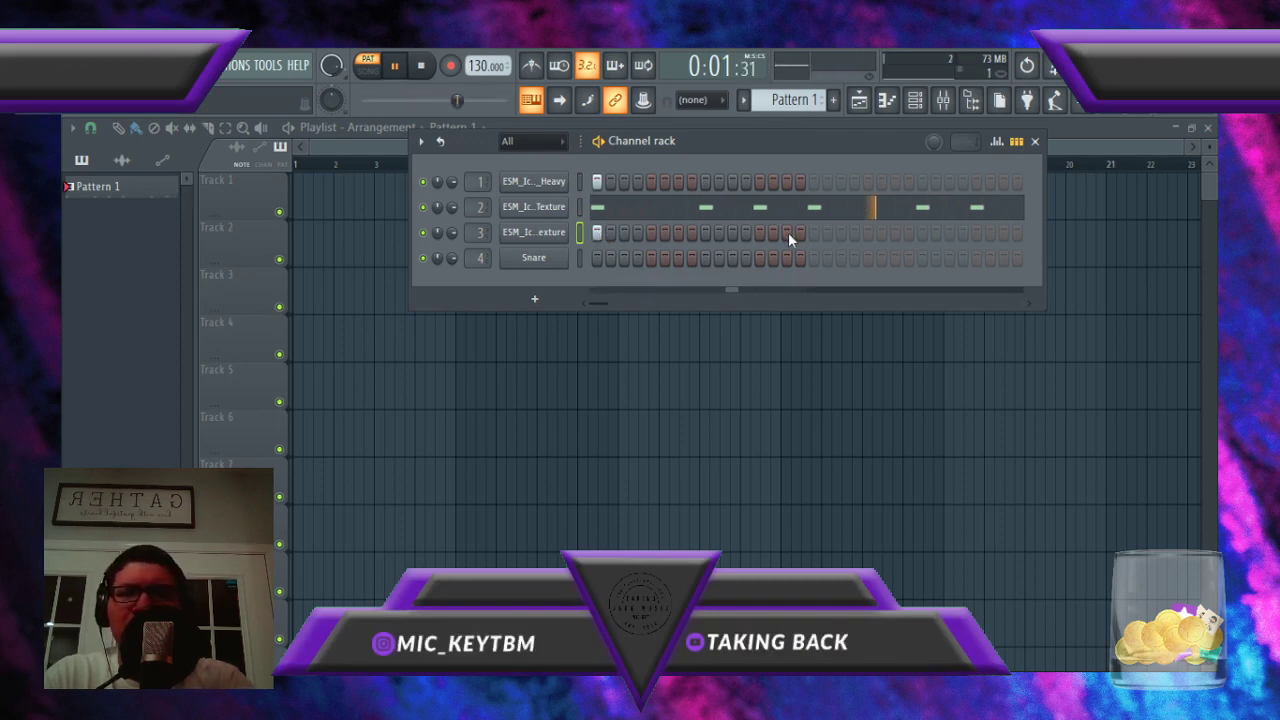
{"action": "right_click", "coordinate": [599, 234]}
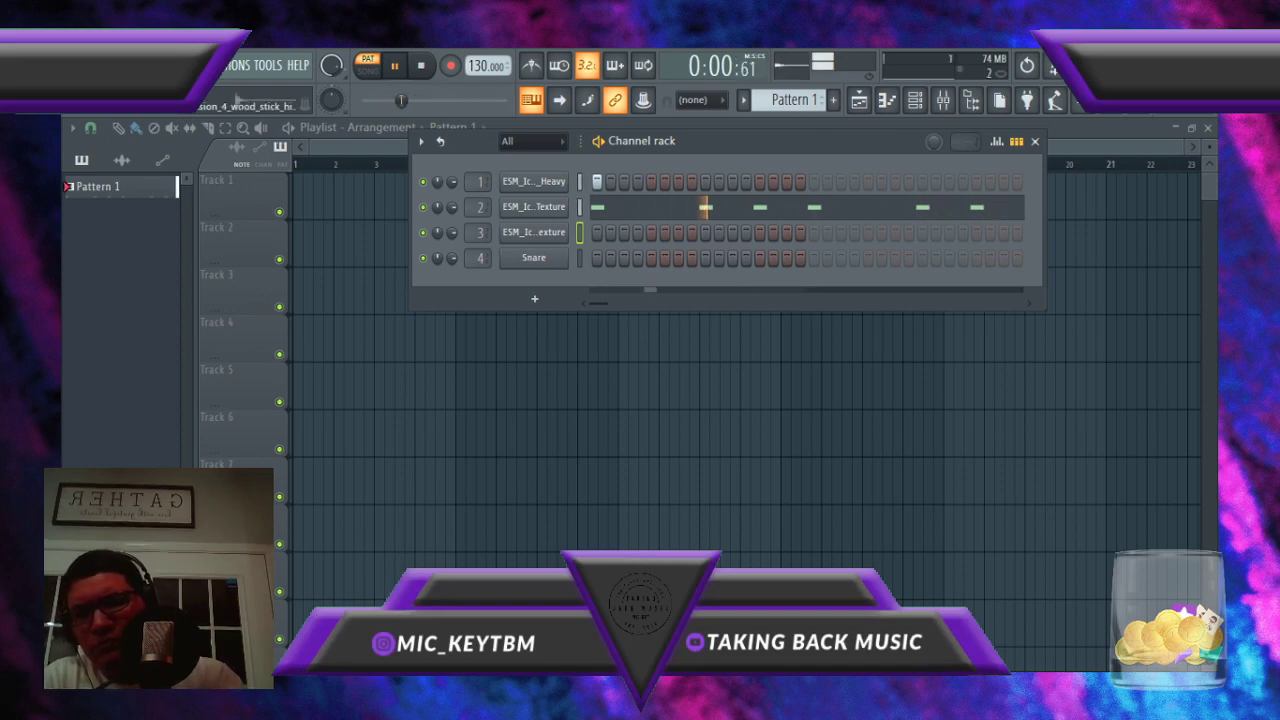
Step: Load the Percussion 4 Wood Stick Hit Thump Crack sample into the third channel and place a hit on step 15
{"action": "left_click_drag", "start_coordinate": [438, 240], "coordinate": [535, 230]}
{"action": "left_click", "coordinate": [788, 234]}
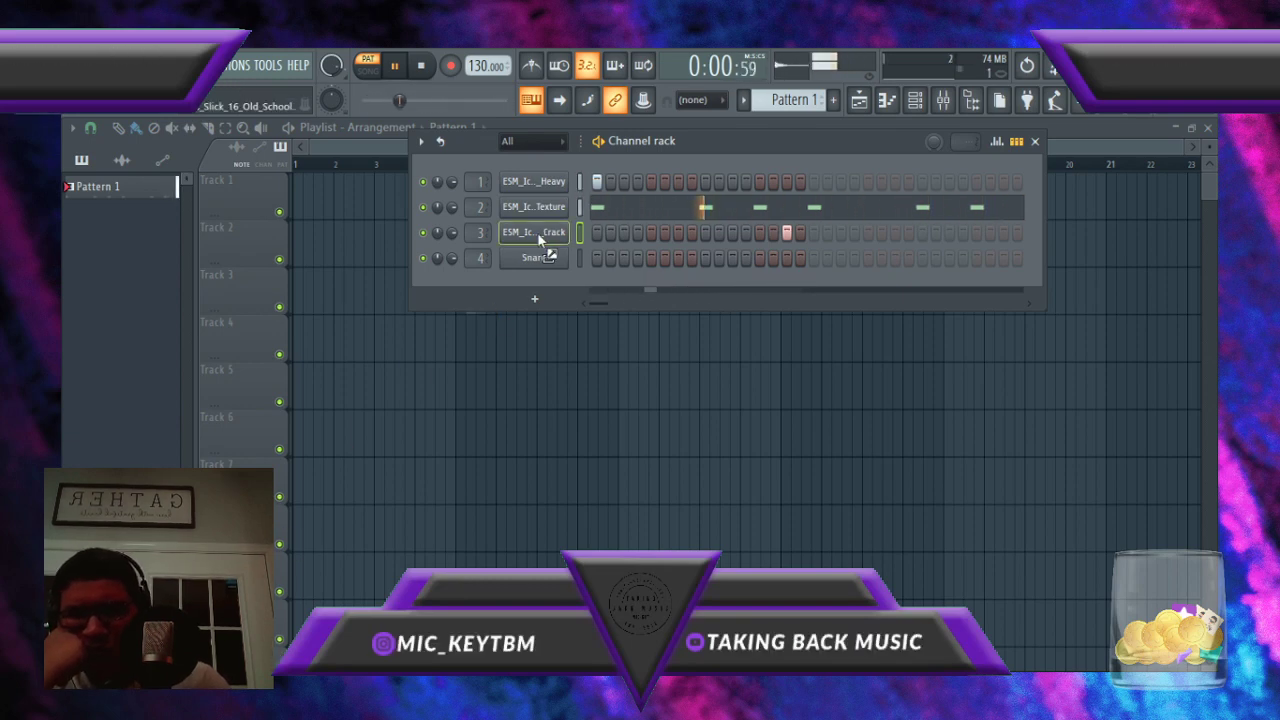
Step: Load the Boom Bap Snares Slick 16 sample into the Snare channel, place hits on steps 9 and 15, and review them in the piano roll
{"action": "left_click_drag", "start_coordinate": [532, 257], "coordinate": [533, 258]}
{"action": "left_click", "coordinate": [704, 258]}
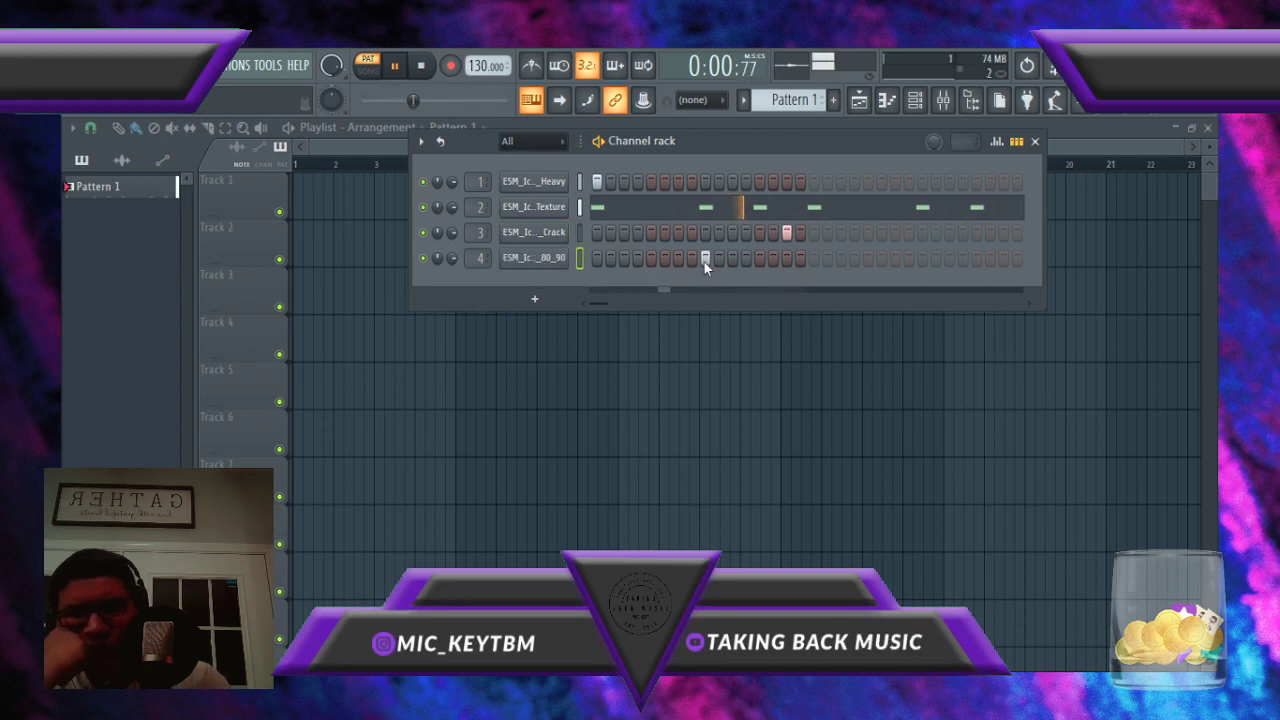
{"action": "left_click", "coordinate": [788, 259]}
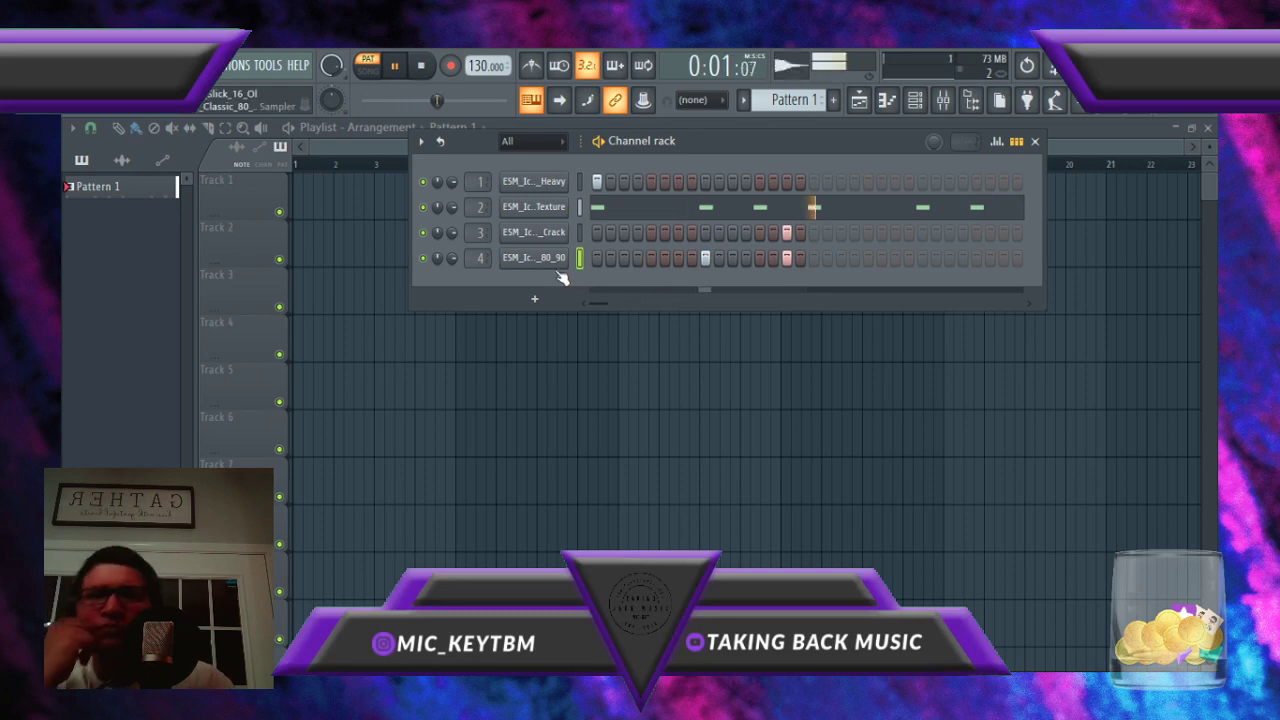
{"action": "key", "text": "F7"}
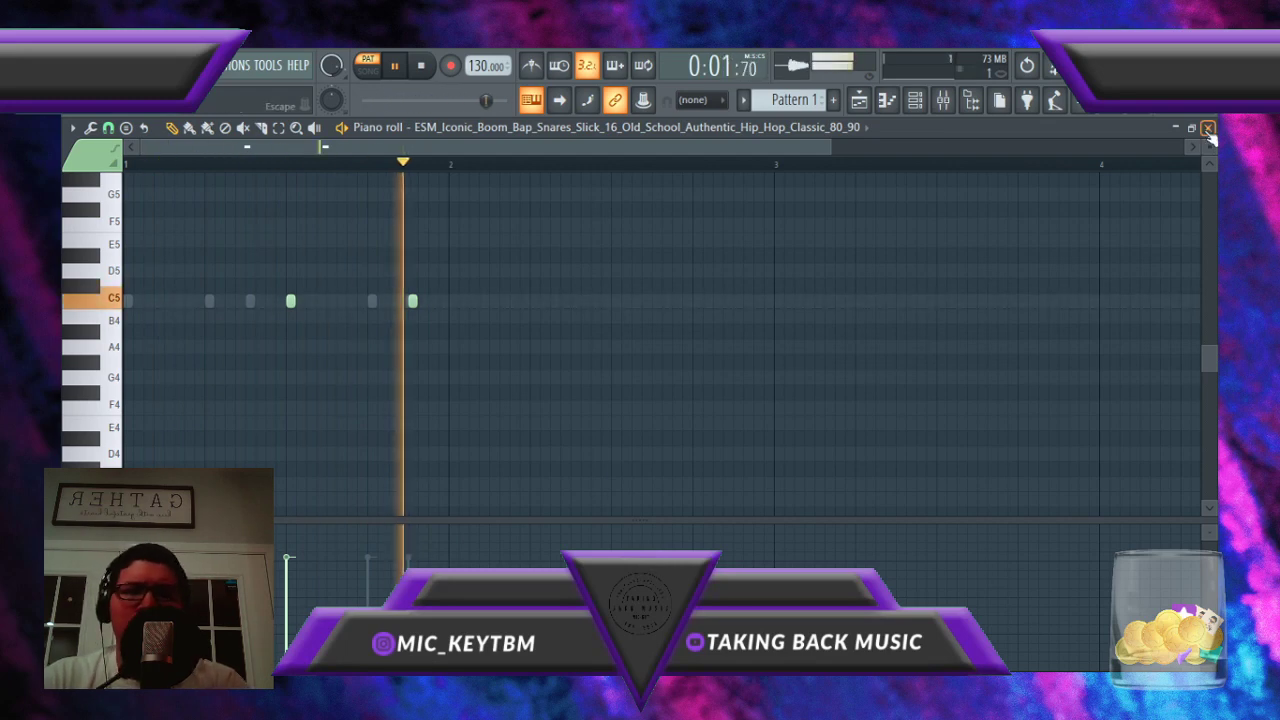
{"action": "key", "text": "F7"}
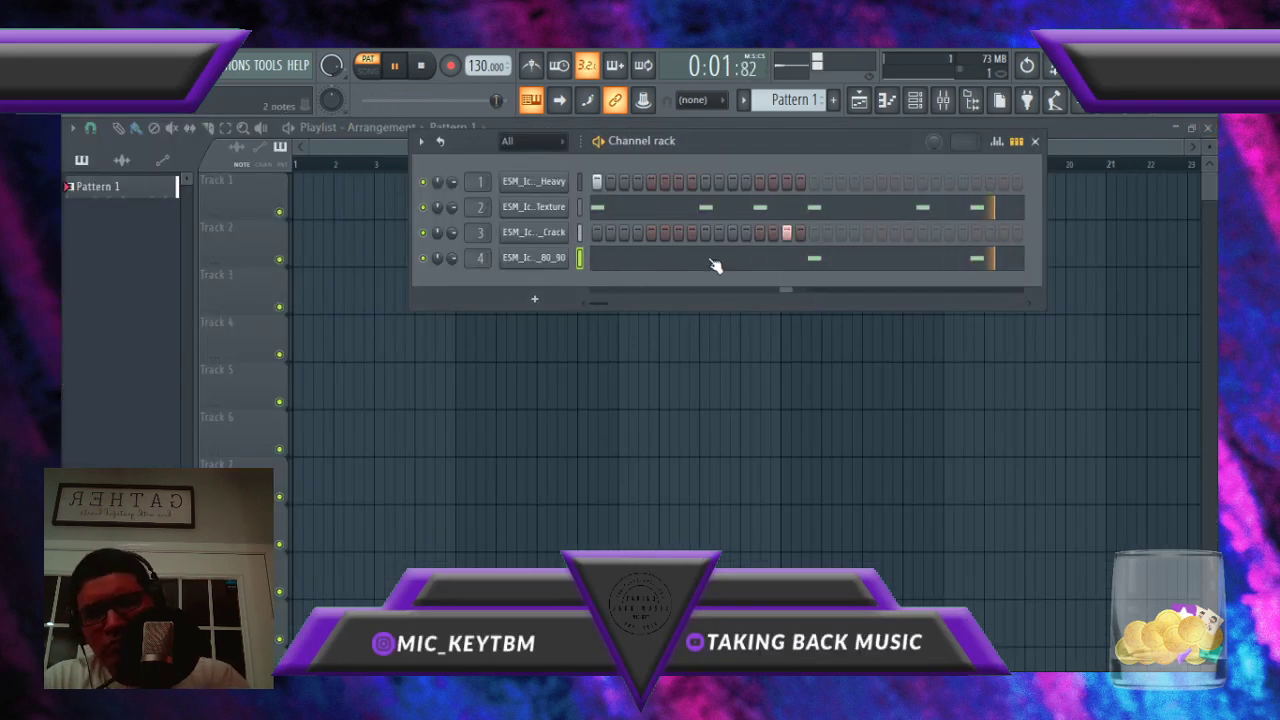
Step: Adjust the time shift in the Wood Stick percussion channel's miscellaneous settings and close them
{"action": "left_click", "coordinate": [546, 236]}
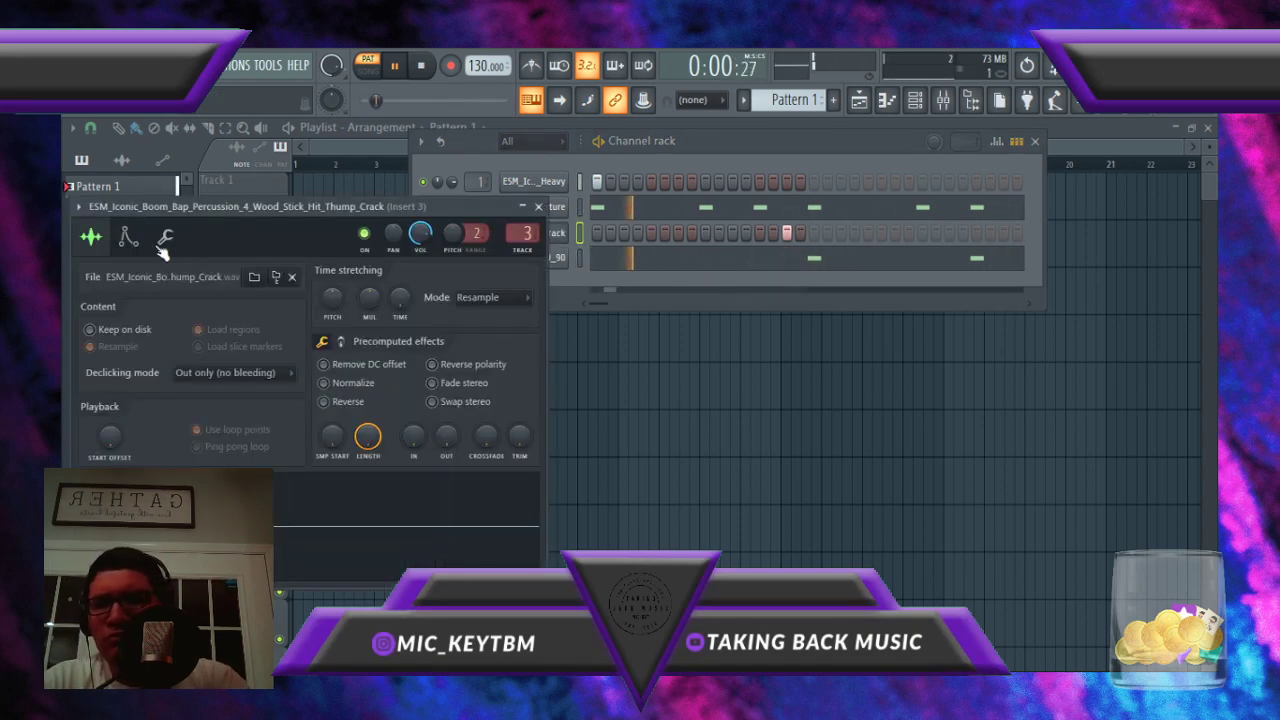
{"action": "left_click", "coordinate": [127, 238]}
{"action": "left_click", "coordinate": [165, 237]}
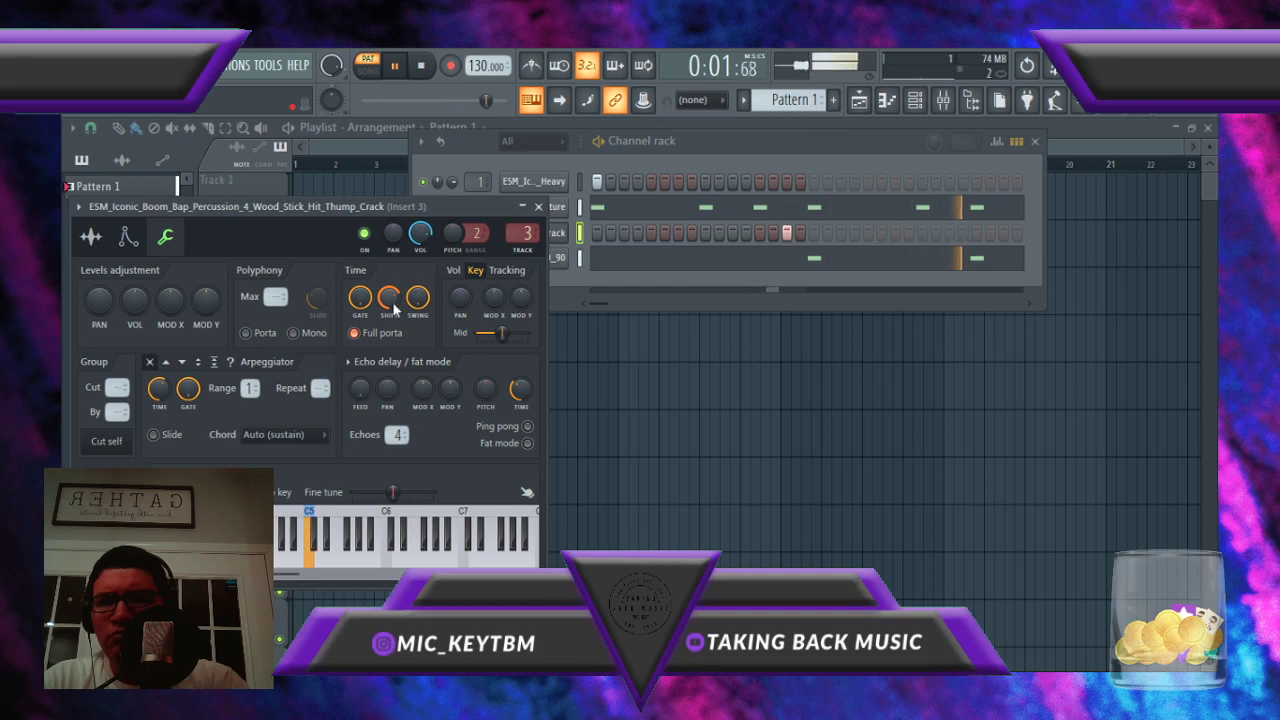
{"action": "left_click", "coordinate": [538, 207]}
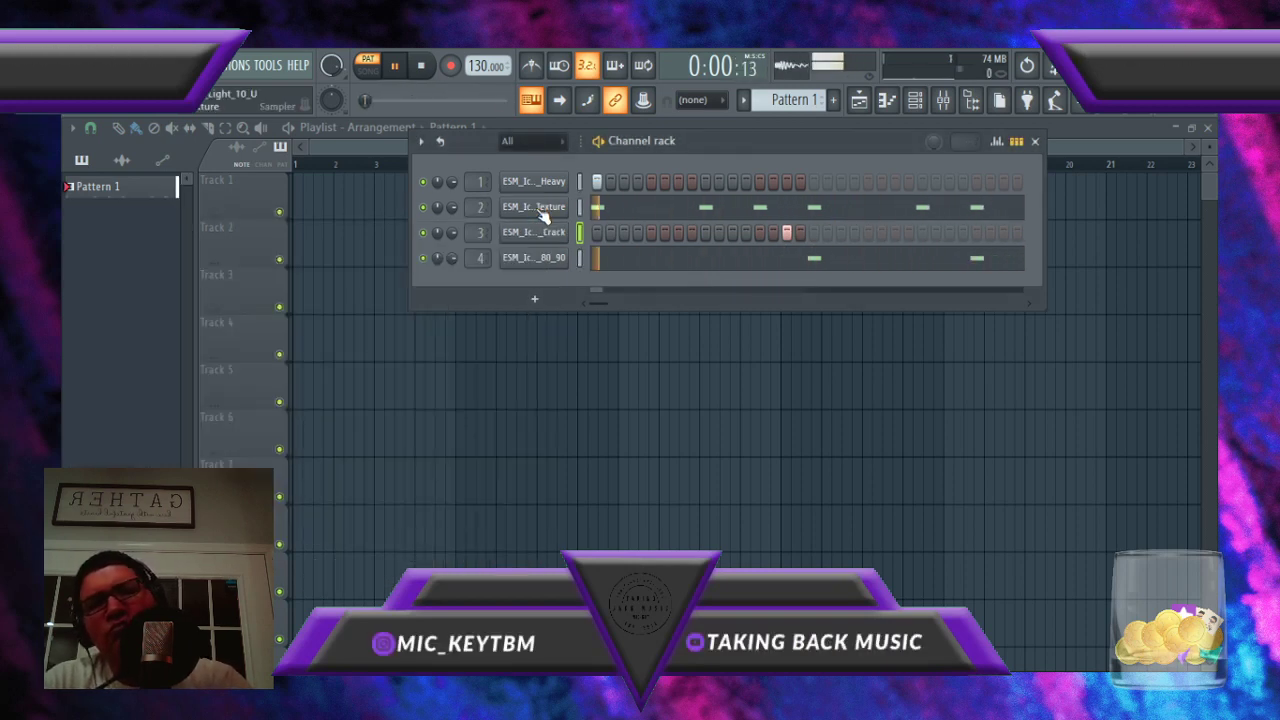
Step: Set the project tempo to 140 BPM
{"action": "left_click", "coordinate": [673, 225]}
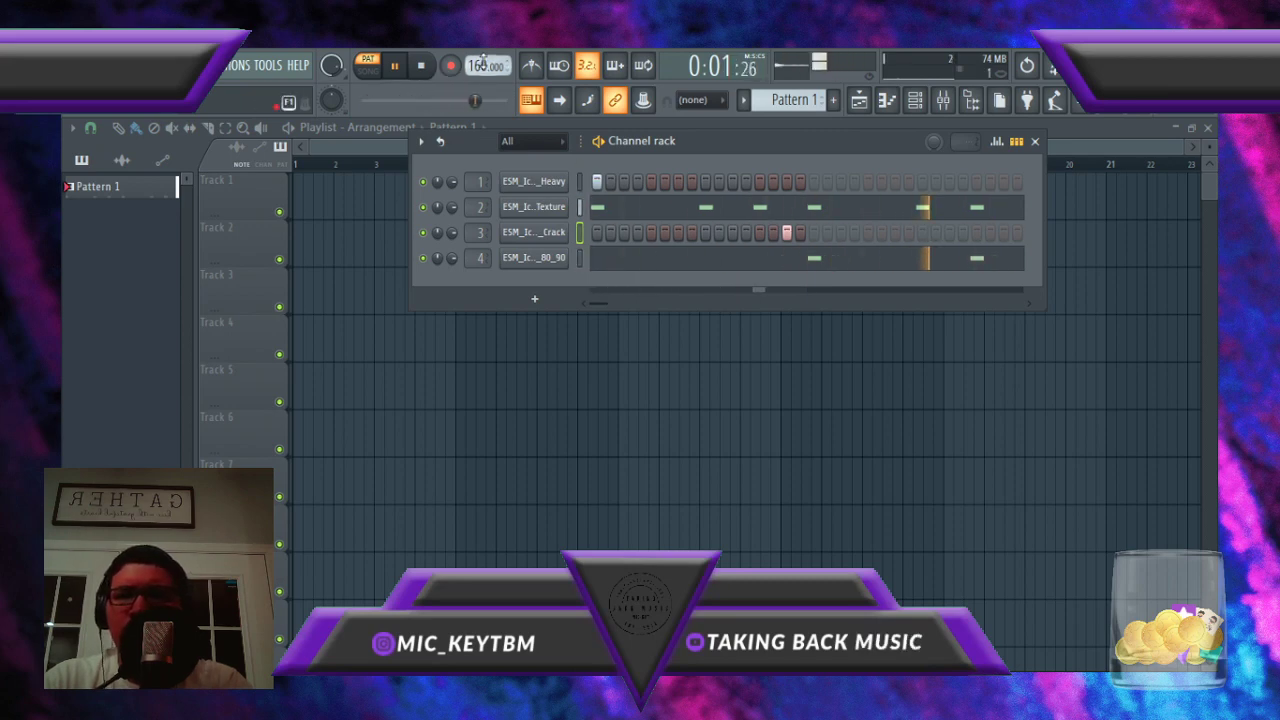
{"action": "right_click", "coordinate": [484, 63]}
{"action": "left_click", "coordinate": [676, 186]}
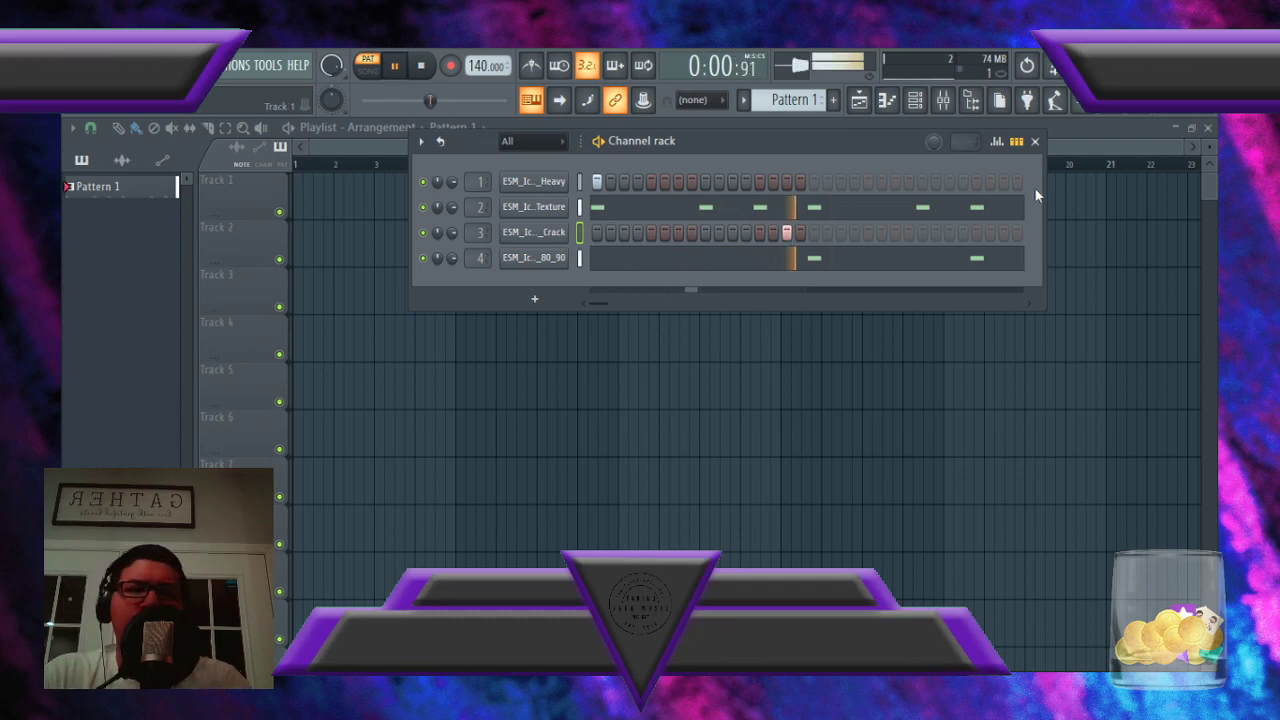
Step: In the kick's piano roll, add C5 notes at the start of bar 2, half a beat in and one and a half beats in
{"action": "left_click", "coordinate": [580, 182]}
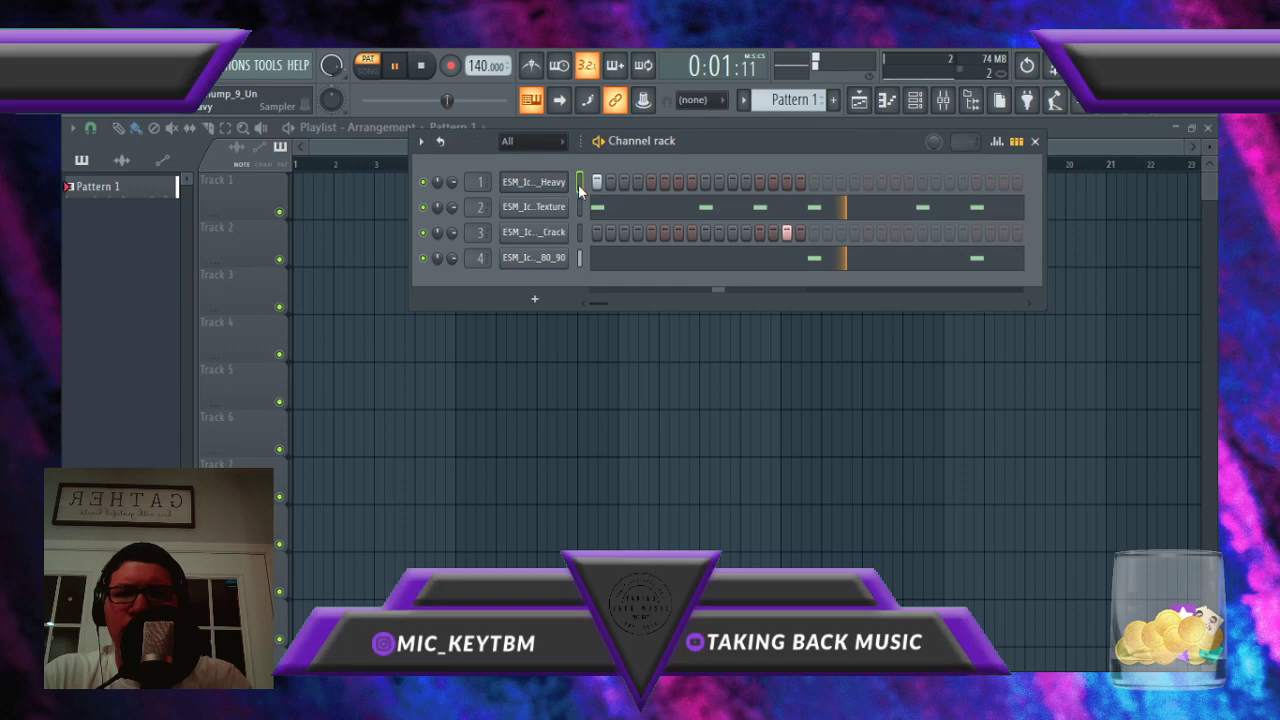
{"action": "key", "text": "F7"}
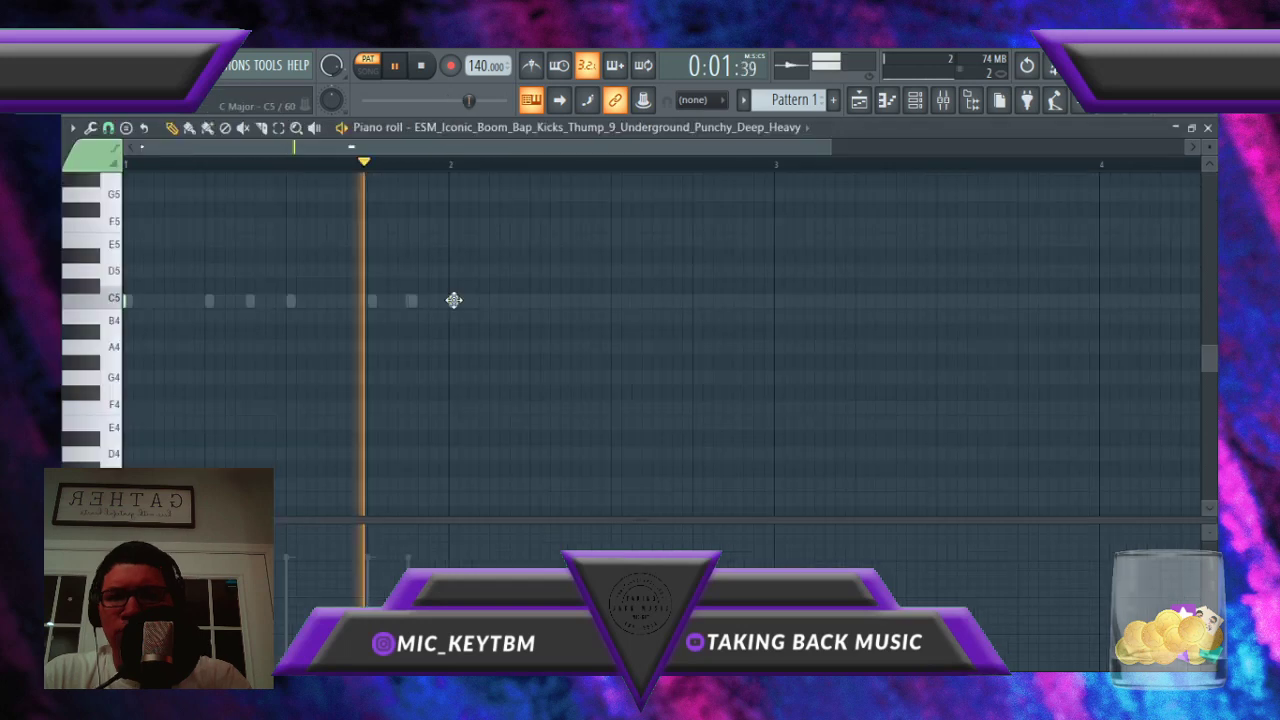
{"action": "left_click", "coordinate": [453, 300]}
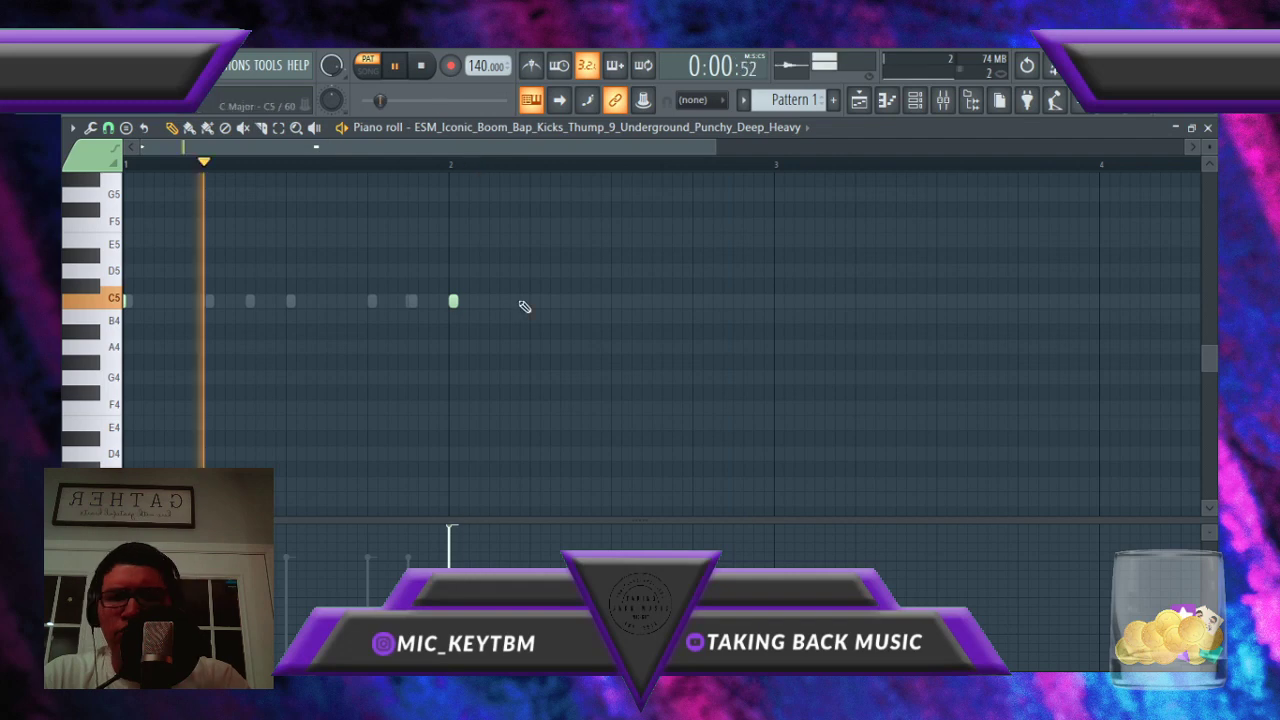
{"action": "left_click", "coordinate": [482, 301]}
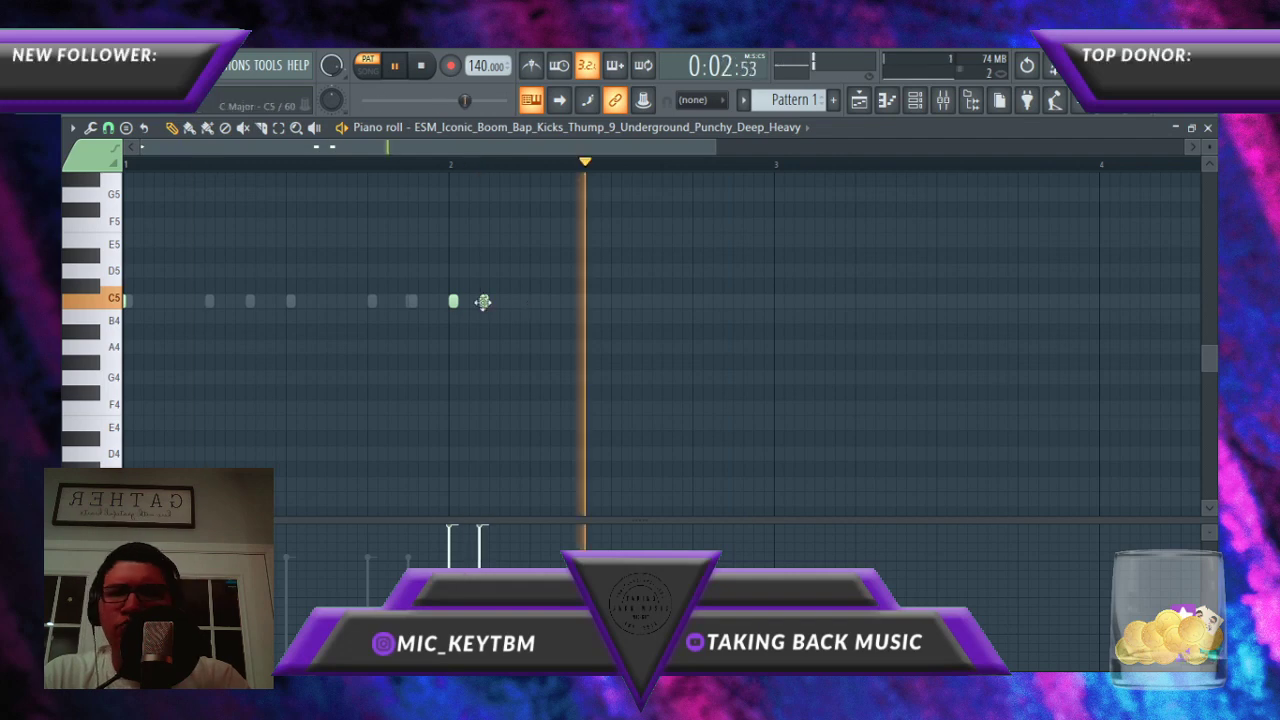
{"action": "left_click_drag", "start_coordinate": [483, 301], "coordinate": [493, 301]}
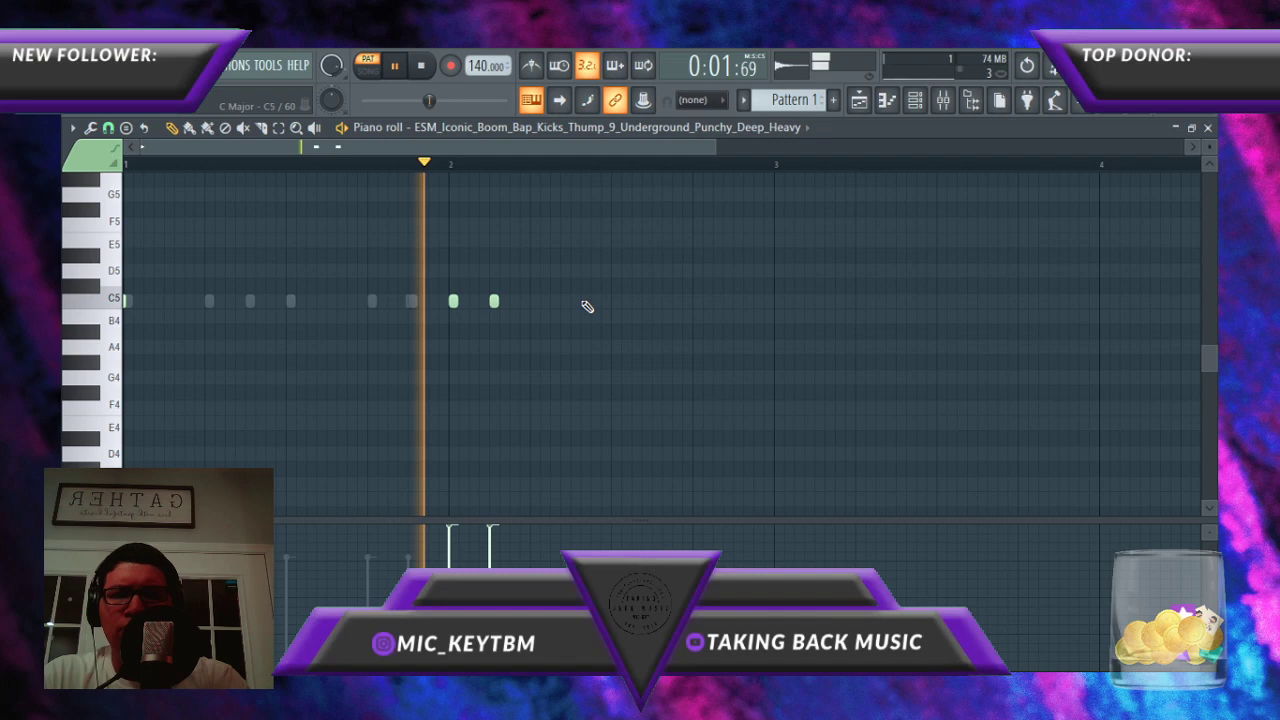
{"action": "left_click", "coordinate": [584, 303]}
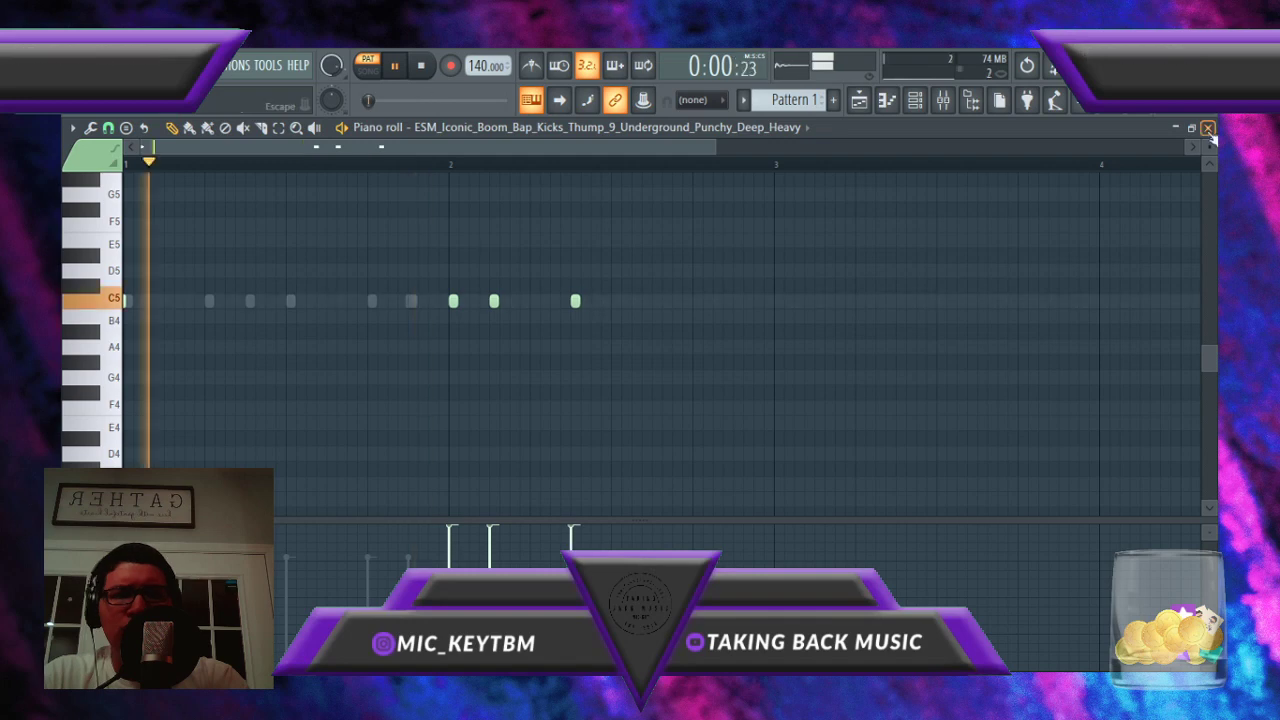
{"action": "left_click", "coordinate": [1208, 128]}
Step: In the snare's piano roll, add a C5 note on beat 3 of bar 2 and raise the first snare's velocity to maximum
{"action": "left_click", "coordinate": [703, 271]}
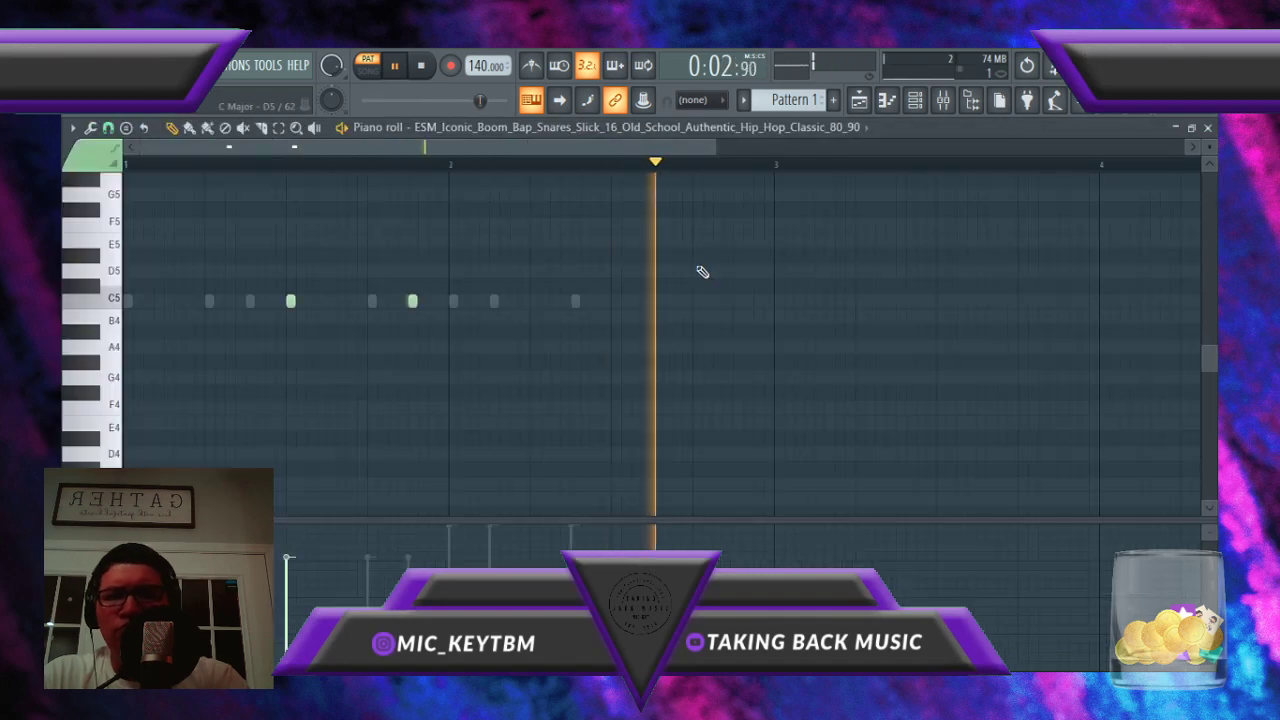
{"action": "left_click", "coordinate": [614, 301]}
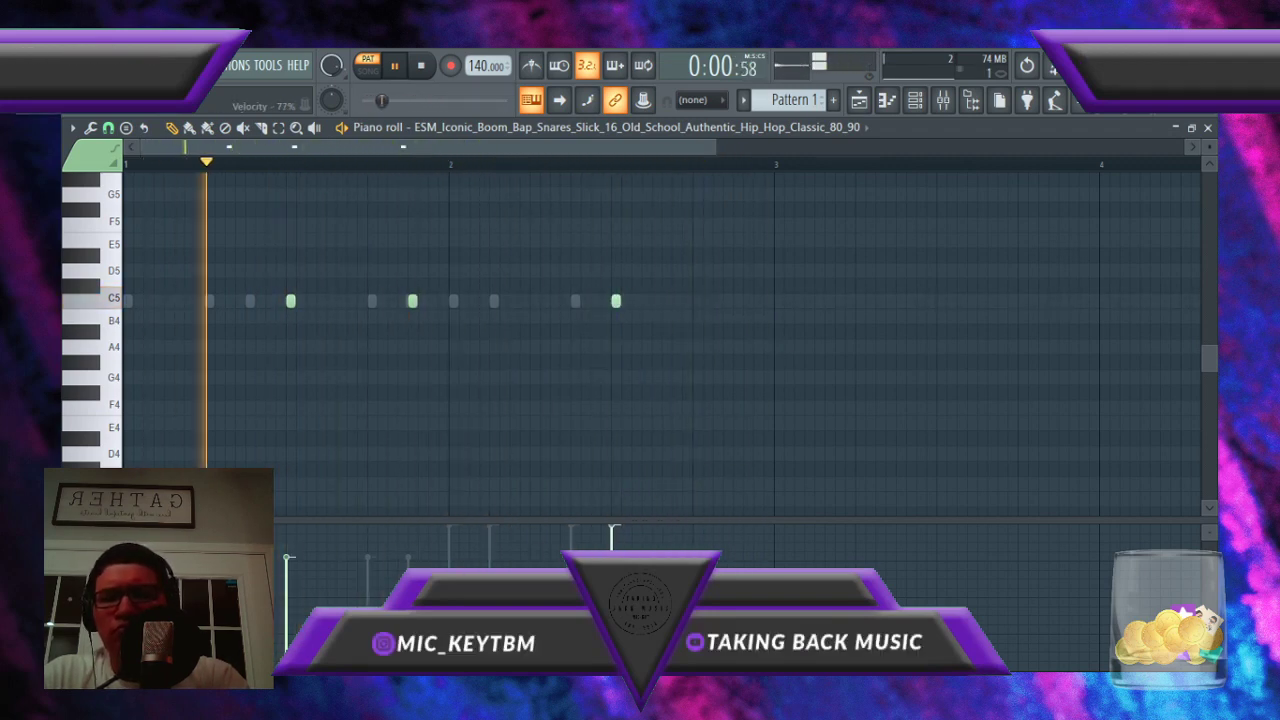
{"action": "left_click_drag", "start_coordinate": [289, 533], "coordinate": [289, 517]}
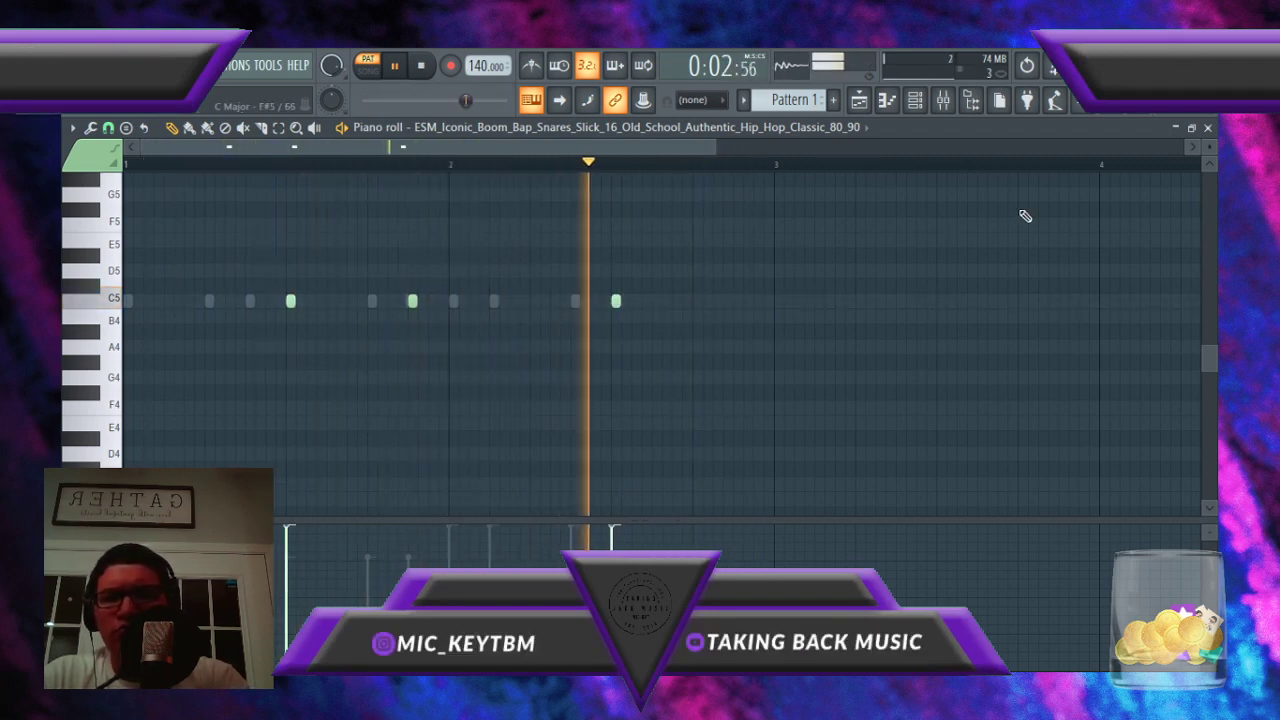
{"action": "left_click", "coordinate": [1207, 127]}
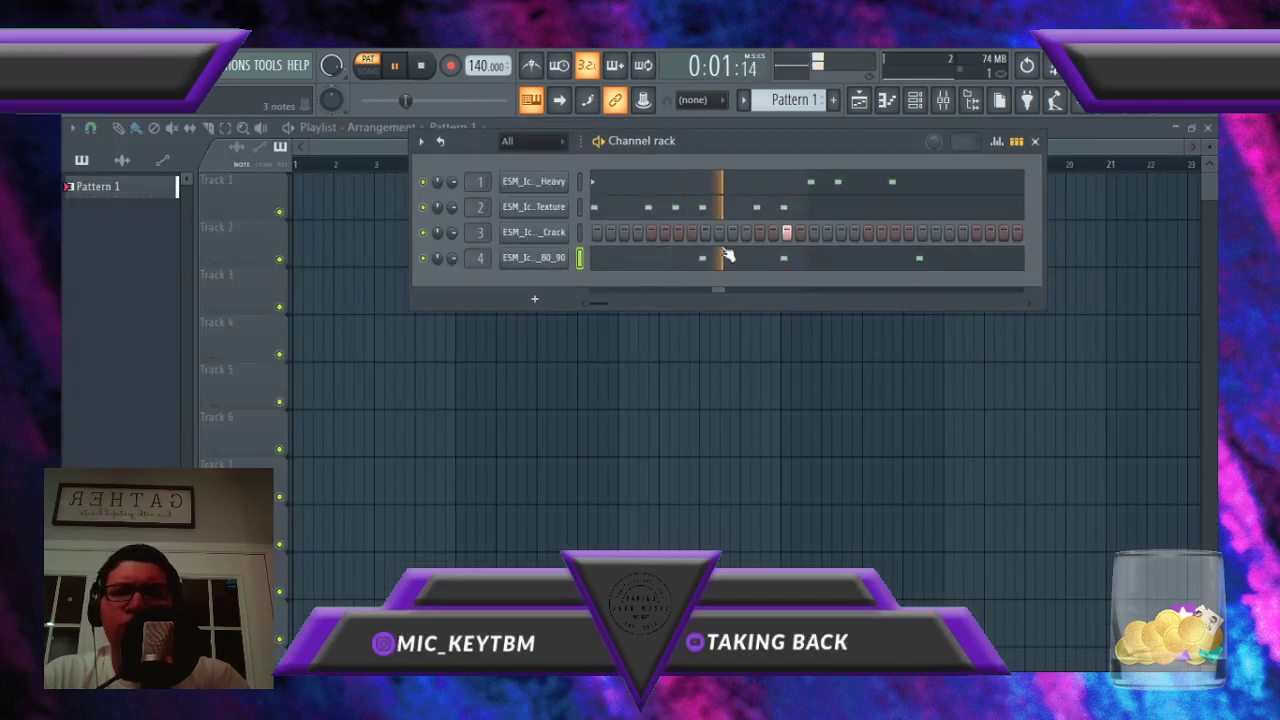
Step: Duplicate the hi-hat's first-bar notes into bar 2 in its piano roll and close the editor
{"action": "left_click", "coordinate": [832, 208]}
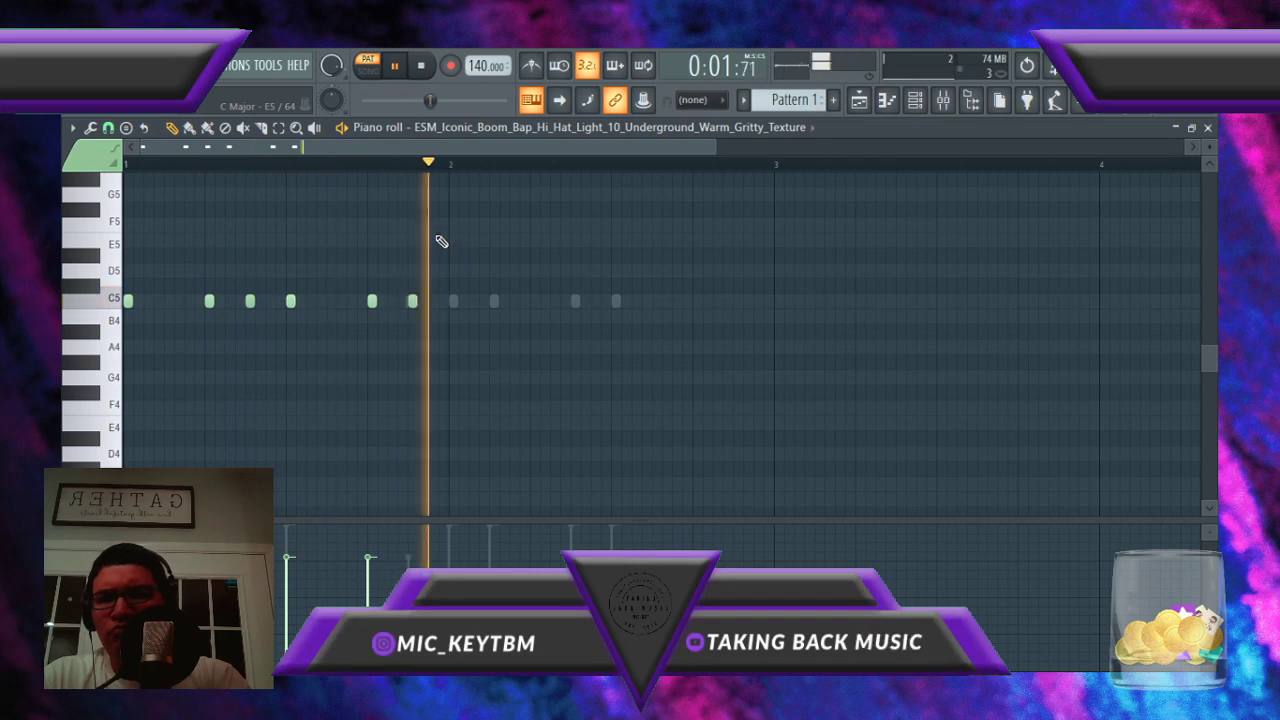
{"action": "left_click_drag", "start_coordinate": [449, 168], "coordinate": [117, 170]}
{"action": "key", "text": "ctrl+b"}
{"action": "key", "text": "ctrl+d"}
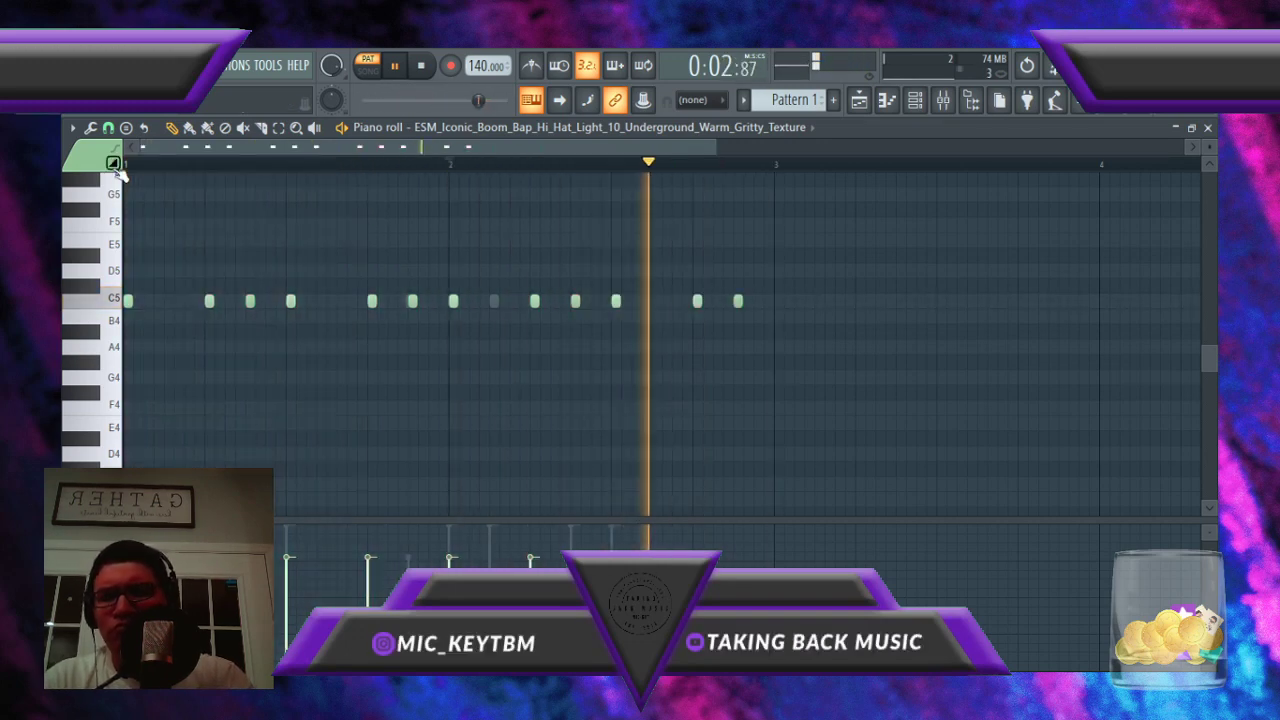
{"action": "left_click", "coordinate": [1208, 128]}
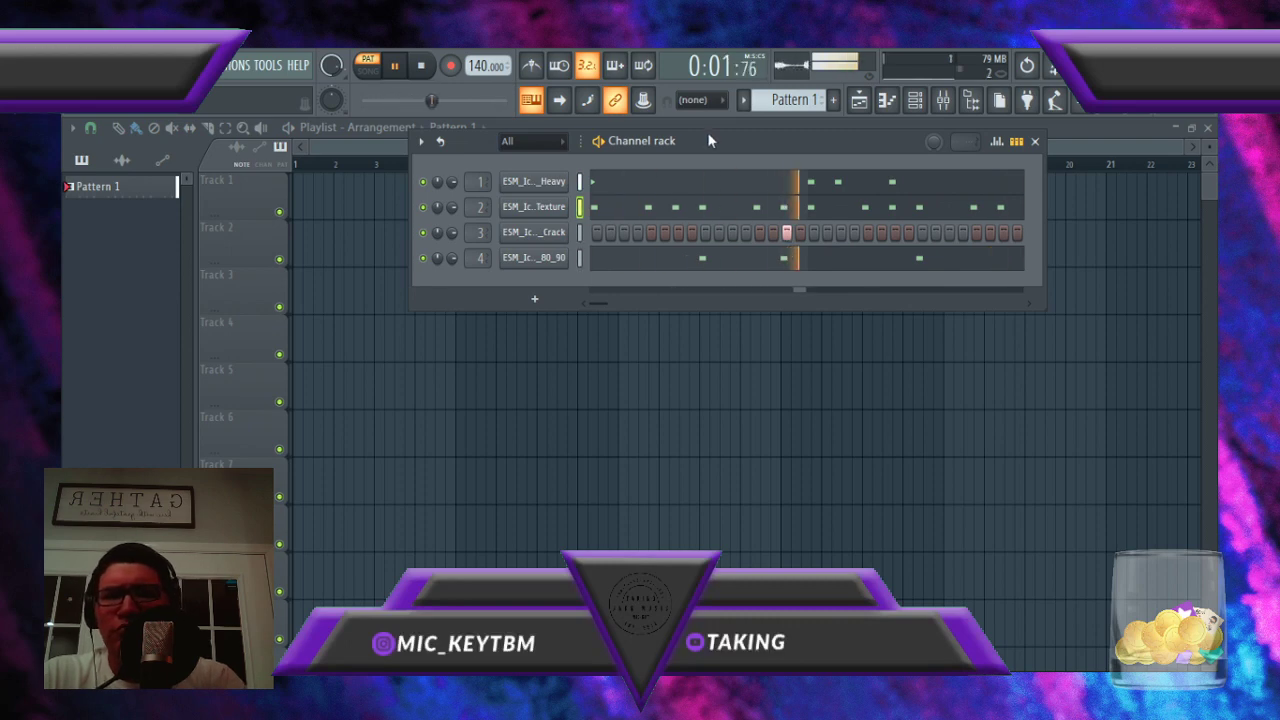
Step: Move the channel rack aside and place the LSL_130_brass_stack_western_scenes_Cm sample at the start of Track 1
{"action": "left_click_drag", "start_coordinate": [707, 134], "coordinate": [827, 309]}
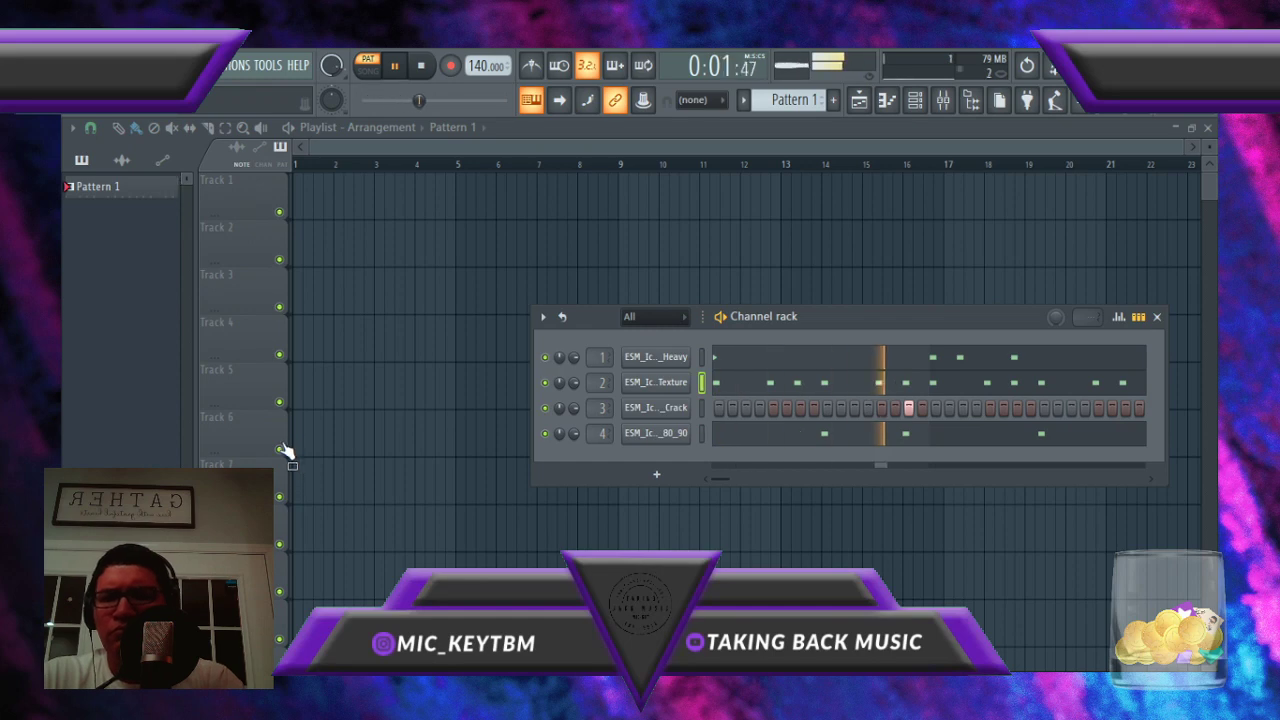
{"action": "left_click_drag", "start_coordinate": [283, 447], "coordinate": [302, 180]}
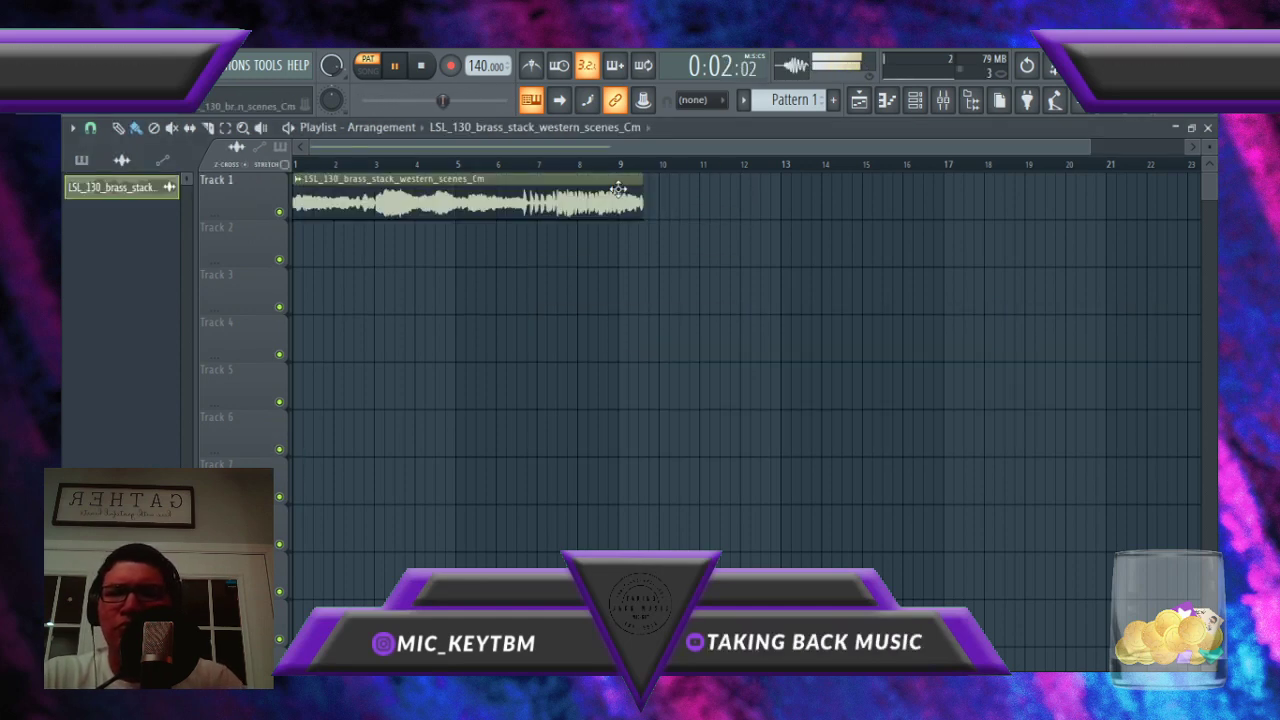
{"action": "left_click", "coordinate": [300, 245]}
{"action": "right_click", "coordinate": [364, 248]}
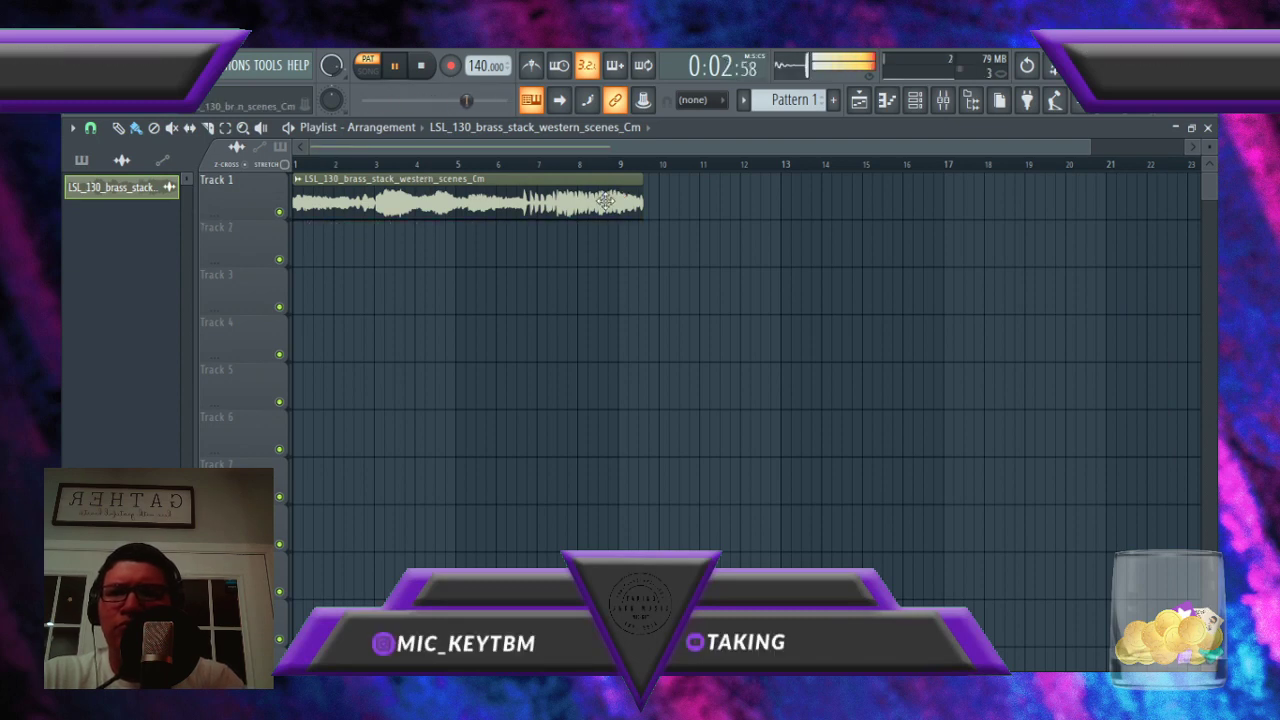
Step: Set the brass sample's time stretching mode to Stretch and lengthen its clip to end at bar 9
{"action": "double_click", "coordinate": [530, 197]}
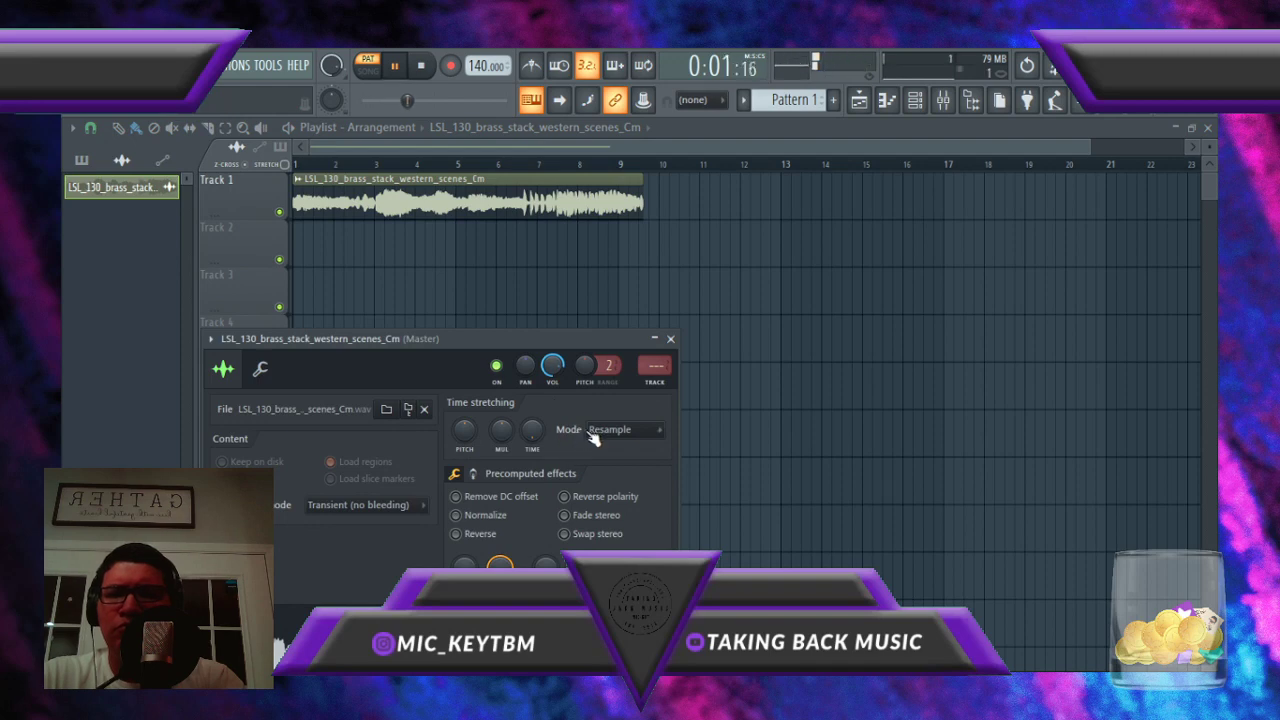
{"action": "left_click", "coordinate": [613, 473]}
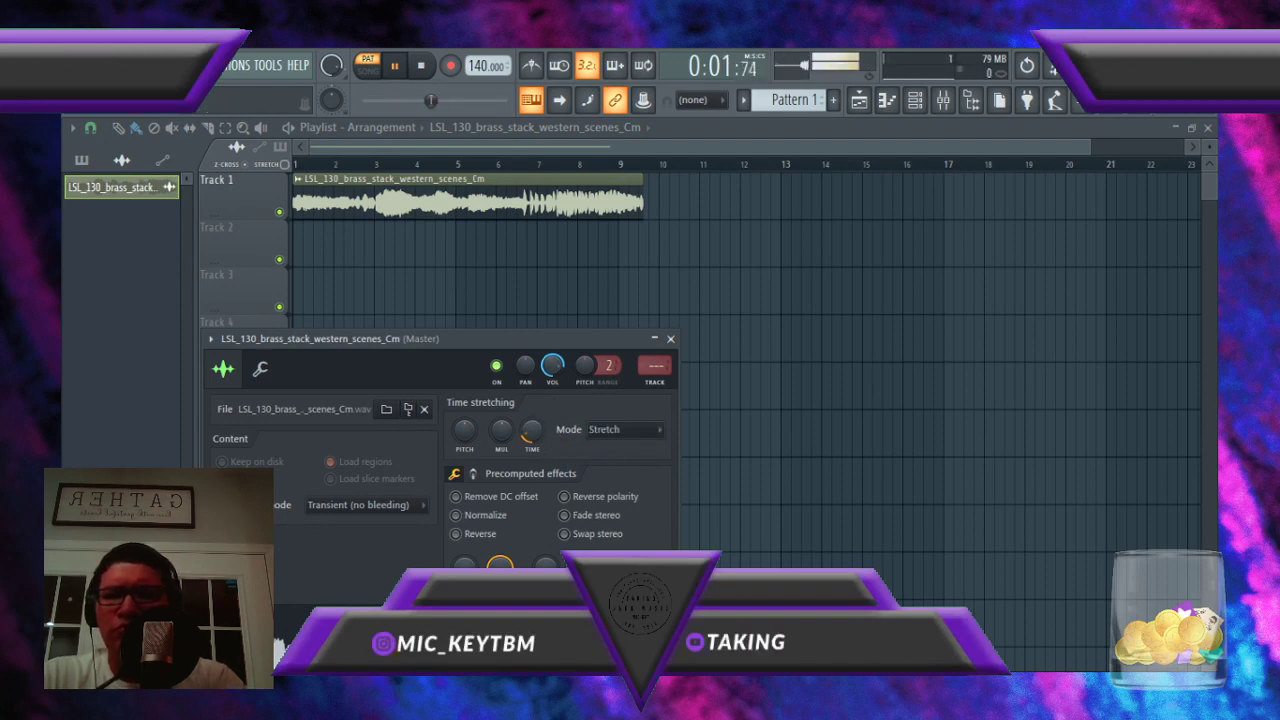
{"action": "left_click", "coordinate": [415, 377]}
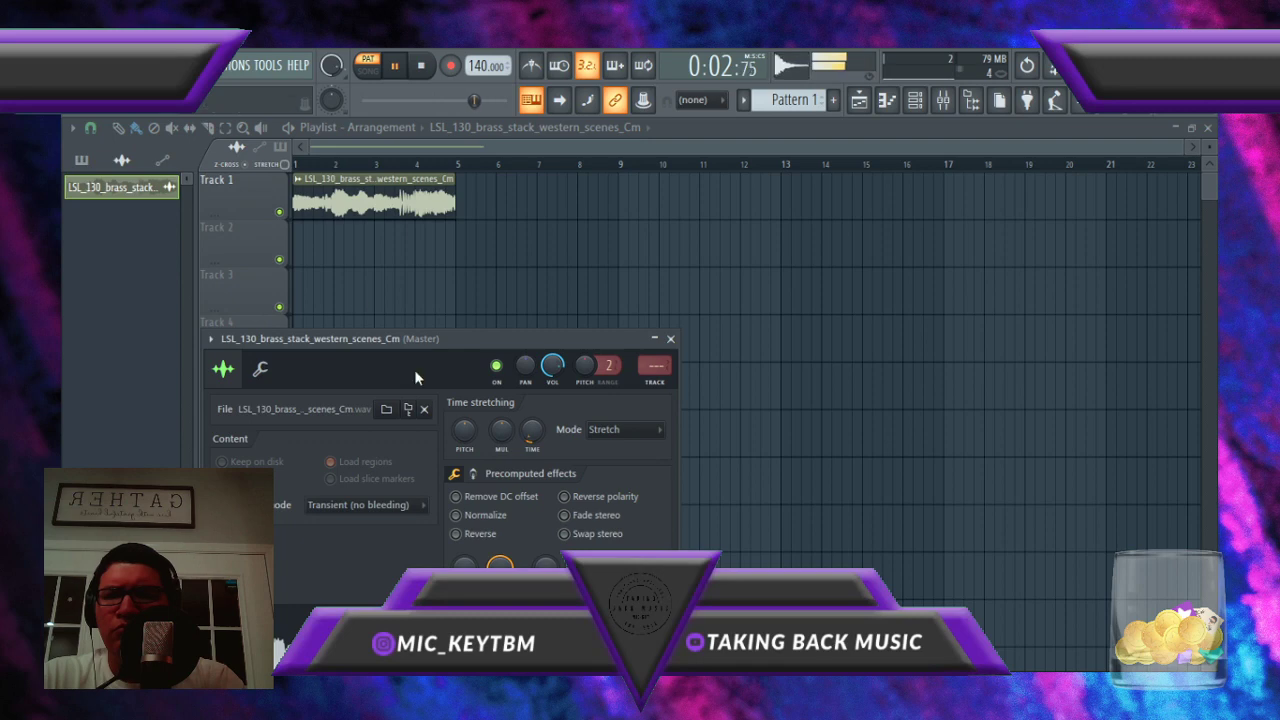
{"action": "left_click", "coordinate": [293, 172]}
{"action": "left_click_drag", "start_coordinate": [455, 205], "coordinate": [617, 237]}
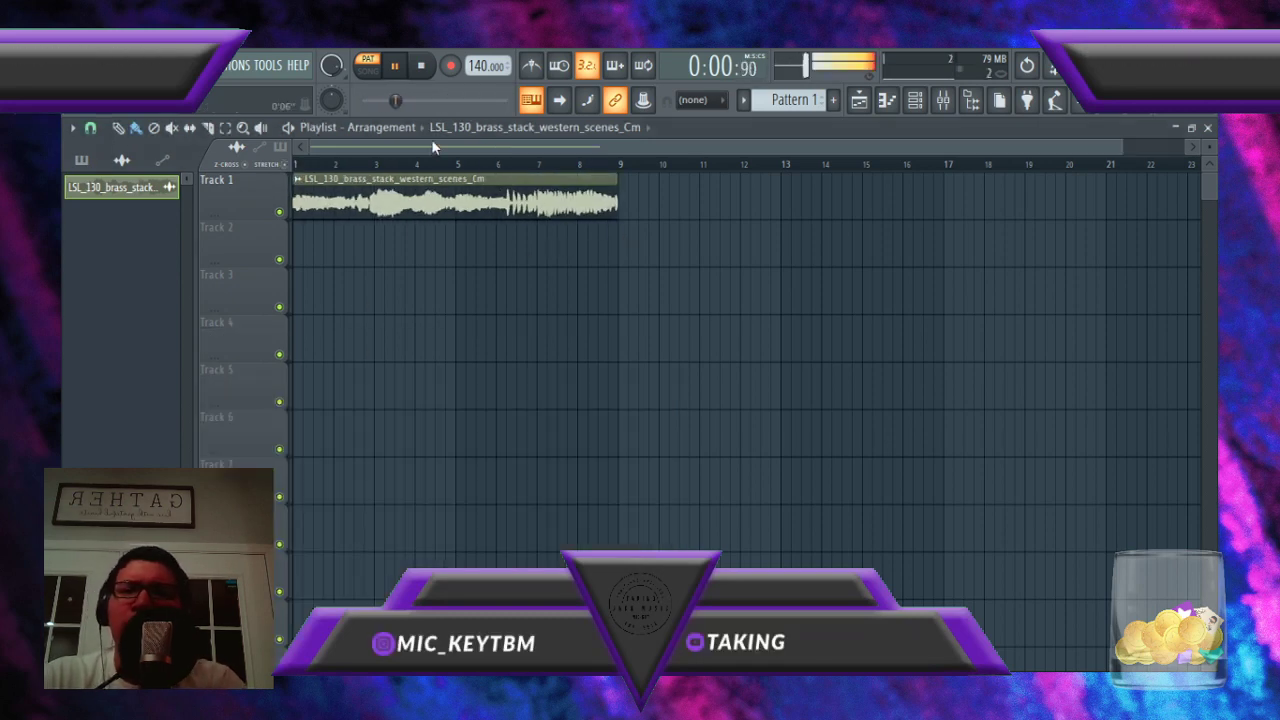
Step: Place Pattern 1 at the start of Track 2, switch to song mode and repeat the pattern three more times up to bar 9
{"action": "left_click", "coordinate": [82, 161]}
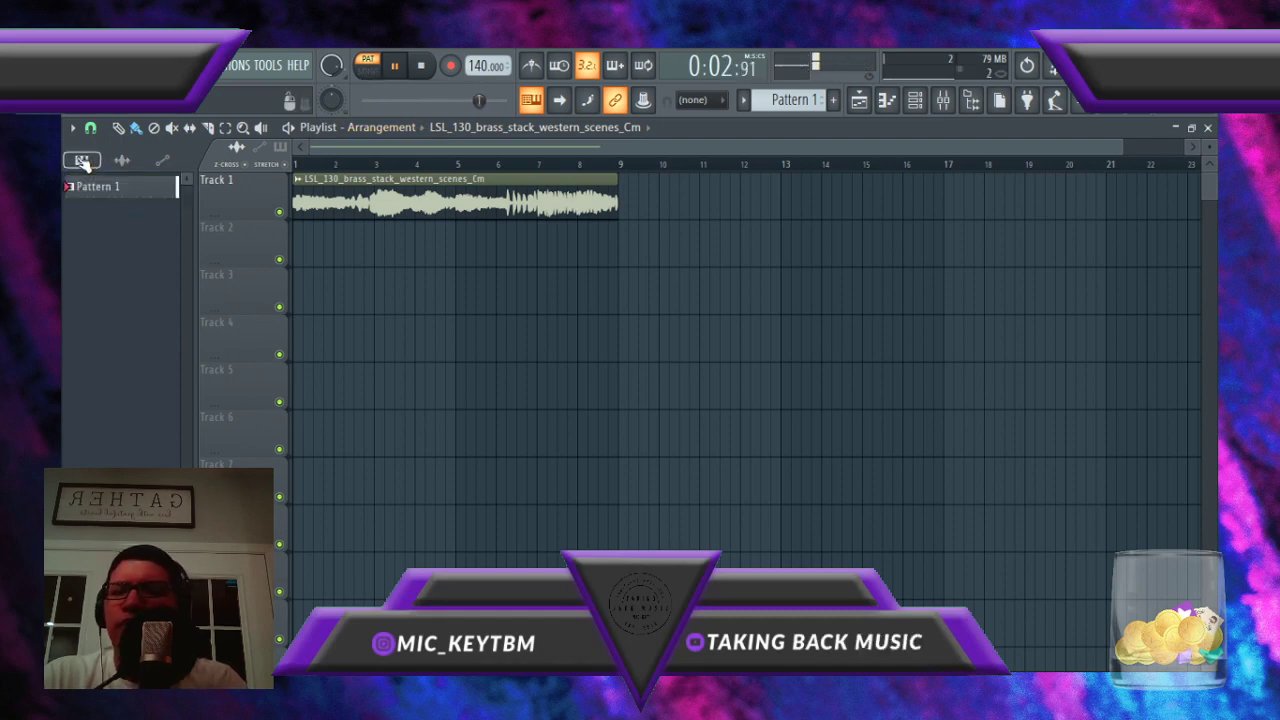
{"action": "left_click", "coordinate": [112, 194]}
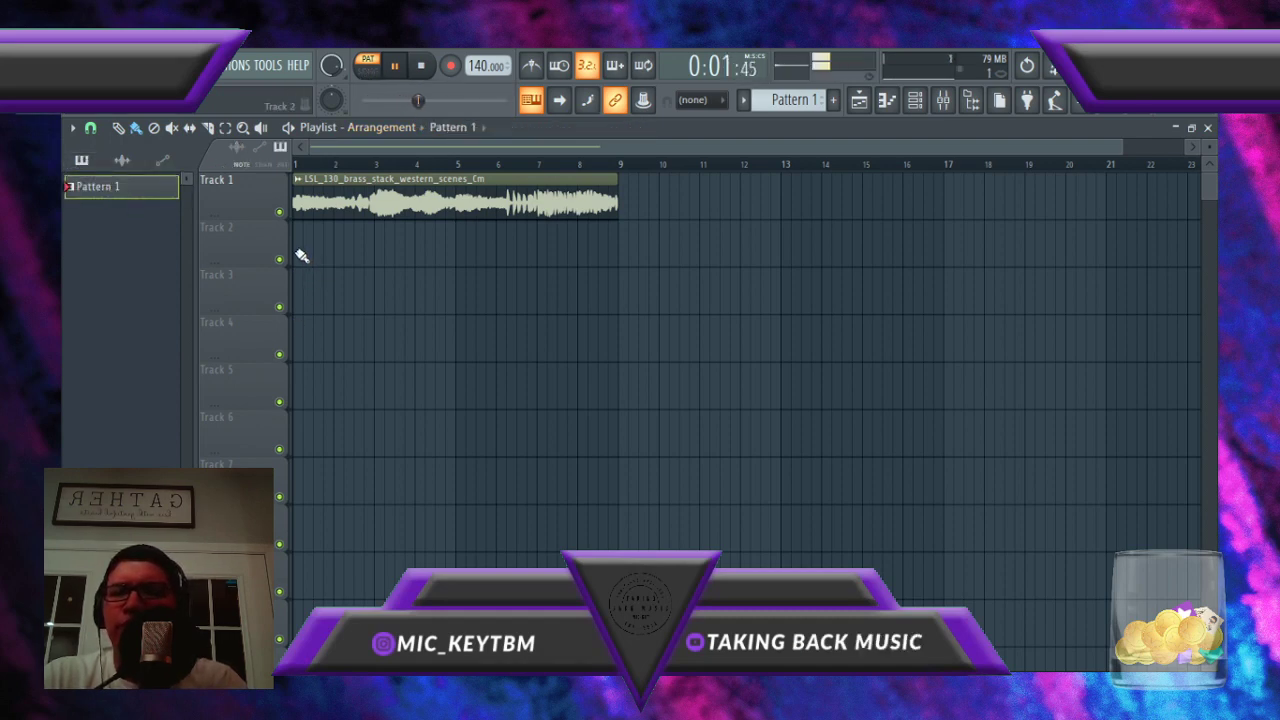
{"action": "left_click", "coordinate": [298, 254]}
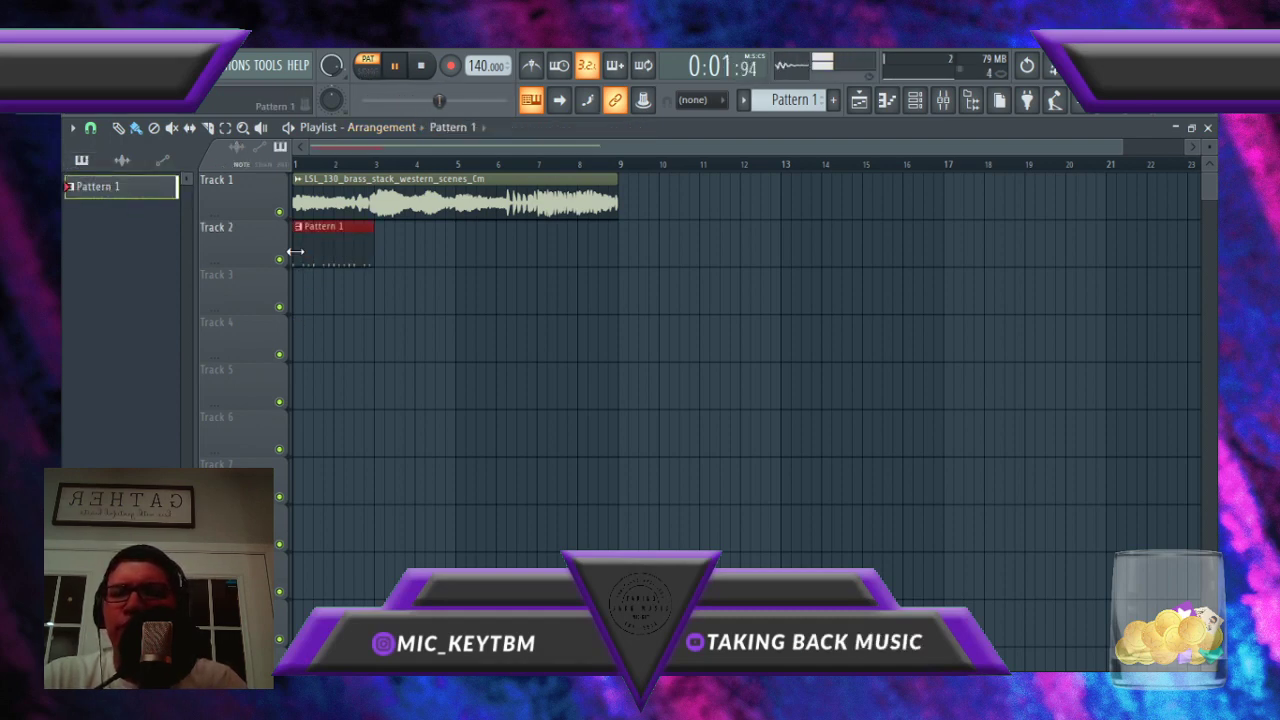
{"action": "left_click", "coordinate": [369, 70]}
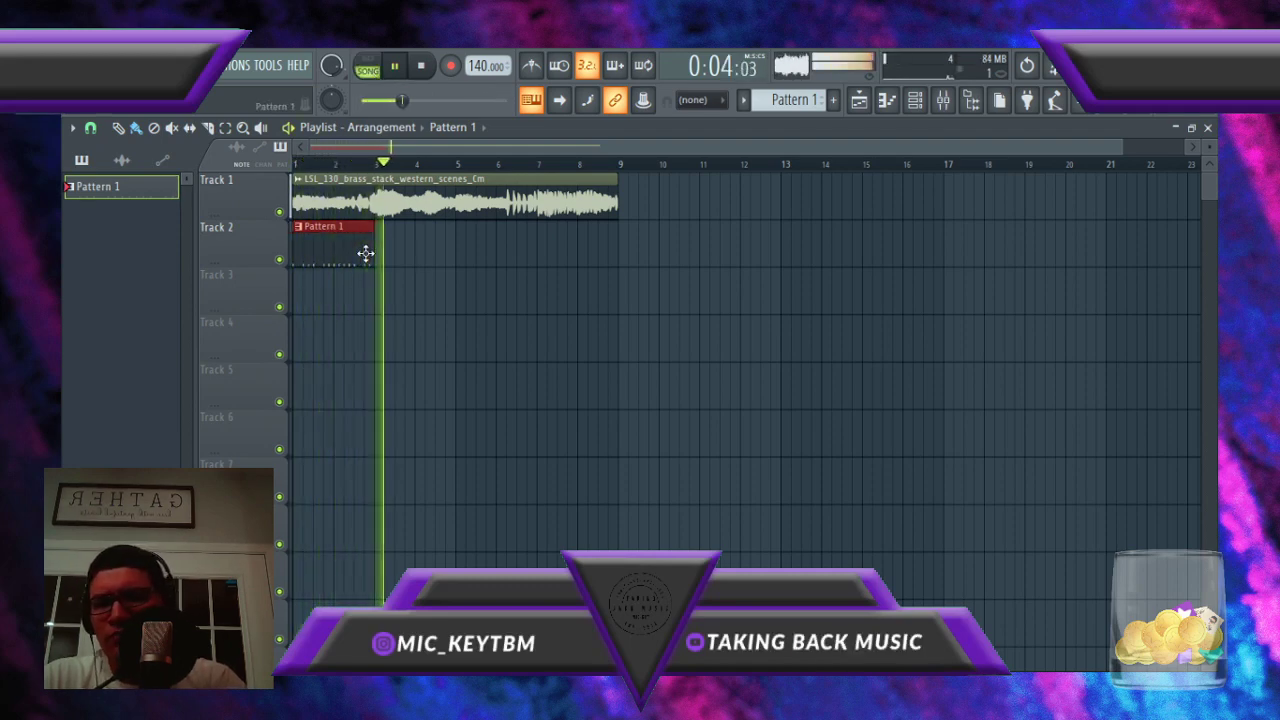
{"action": "key", "text": "ctrl+b"}
{"action": "key", "text": "ctrl+b"}
{"action": "key", "text": "ctrl+b"}
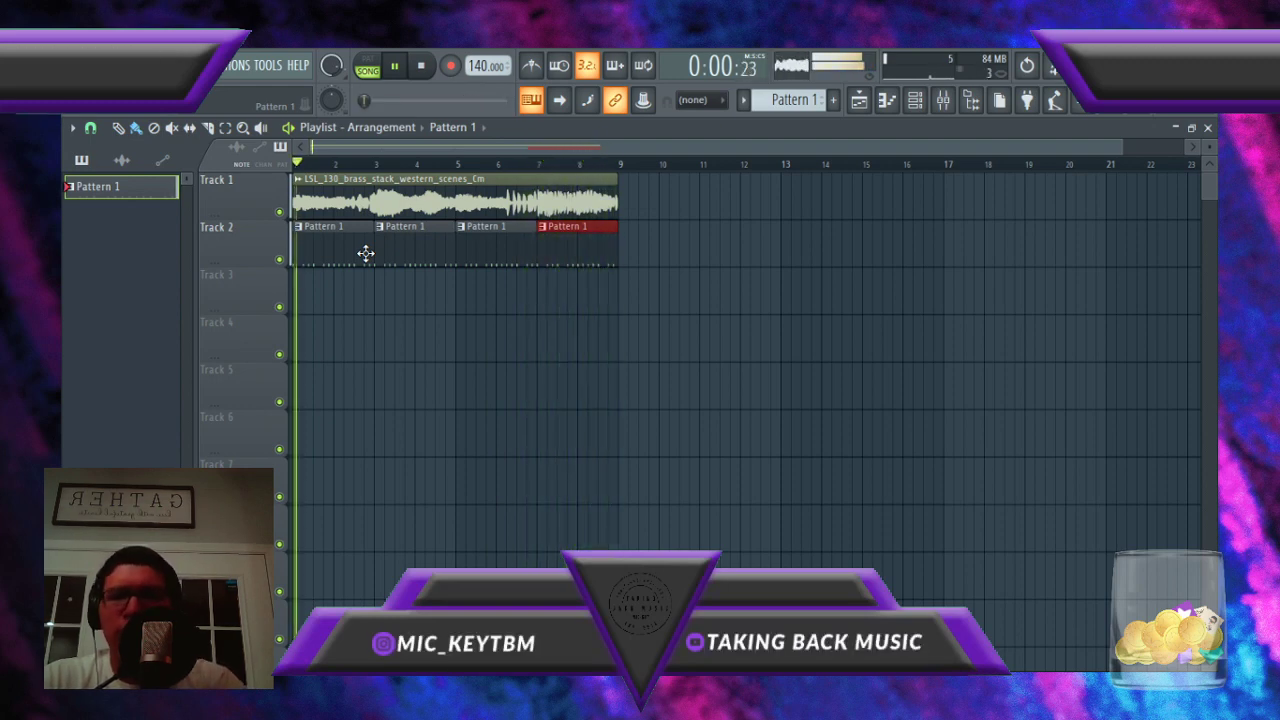
Step: Raise the time-stretching pitch of the brass stack sample and close its channel settings
{"action": "double_click", "coordinate": [373, 202]}
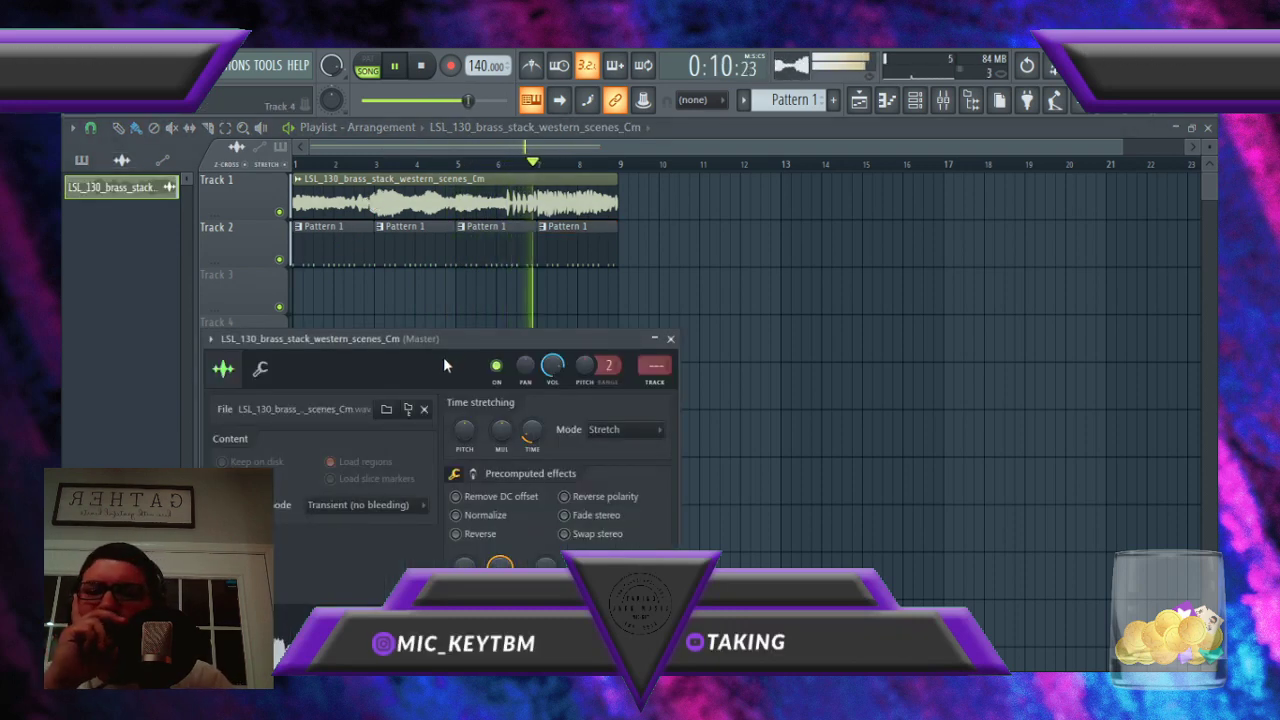
{"action": "left_click_drag", "start_coordinate": [459, 345], "coordinate": [466, 240]}
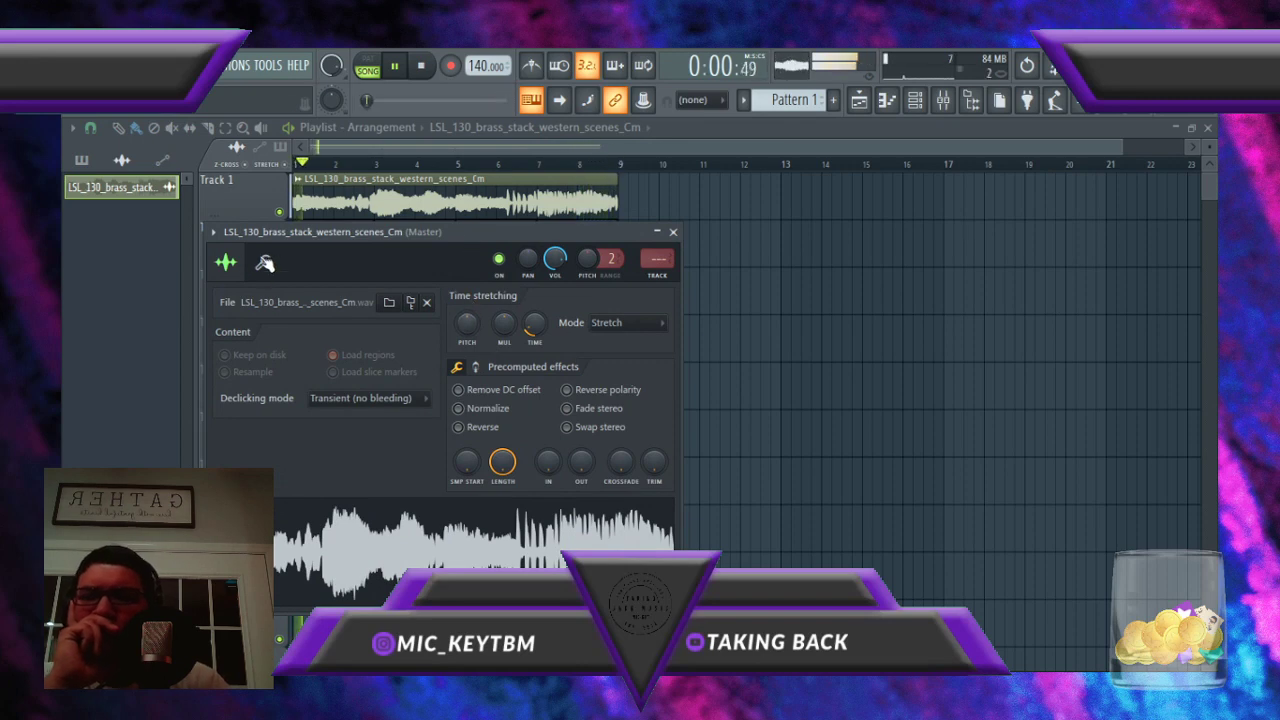
{"action": "left_click", "coordinate": [265, 262]}
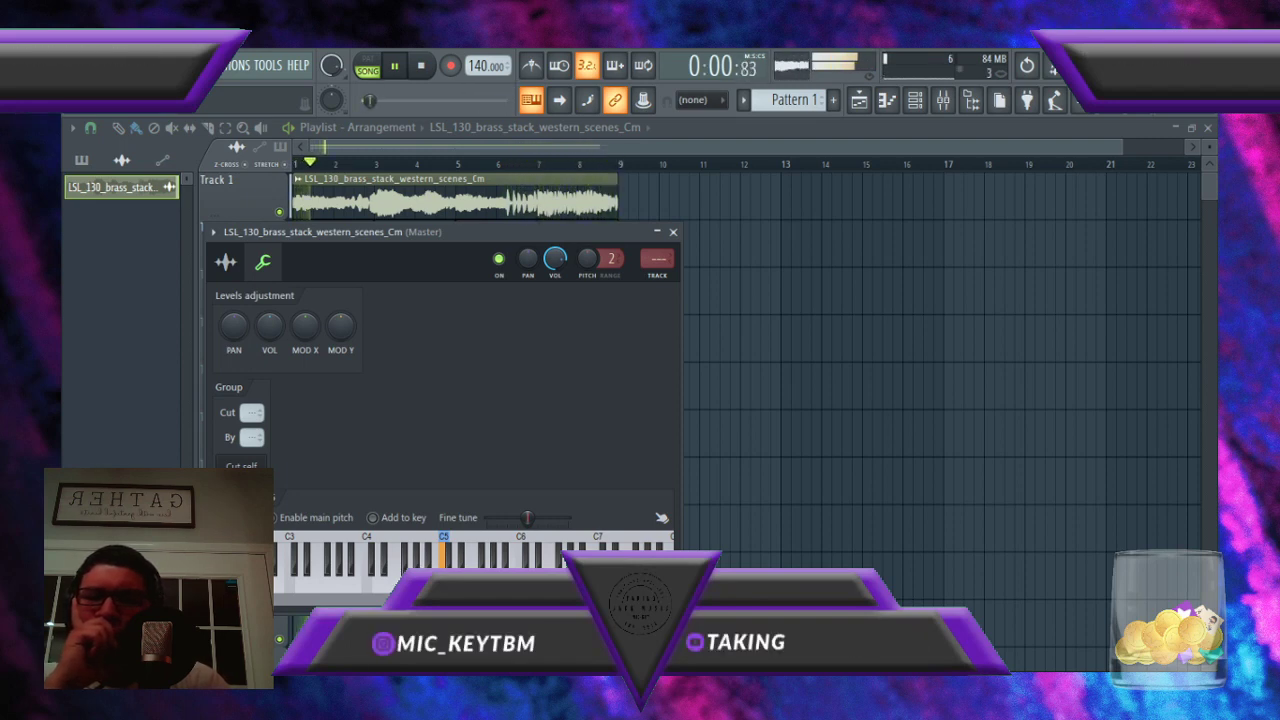
{"action": "left_click", "coordinate": [227, 263]}
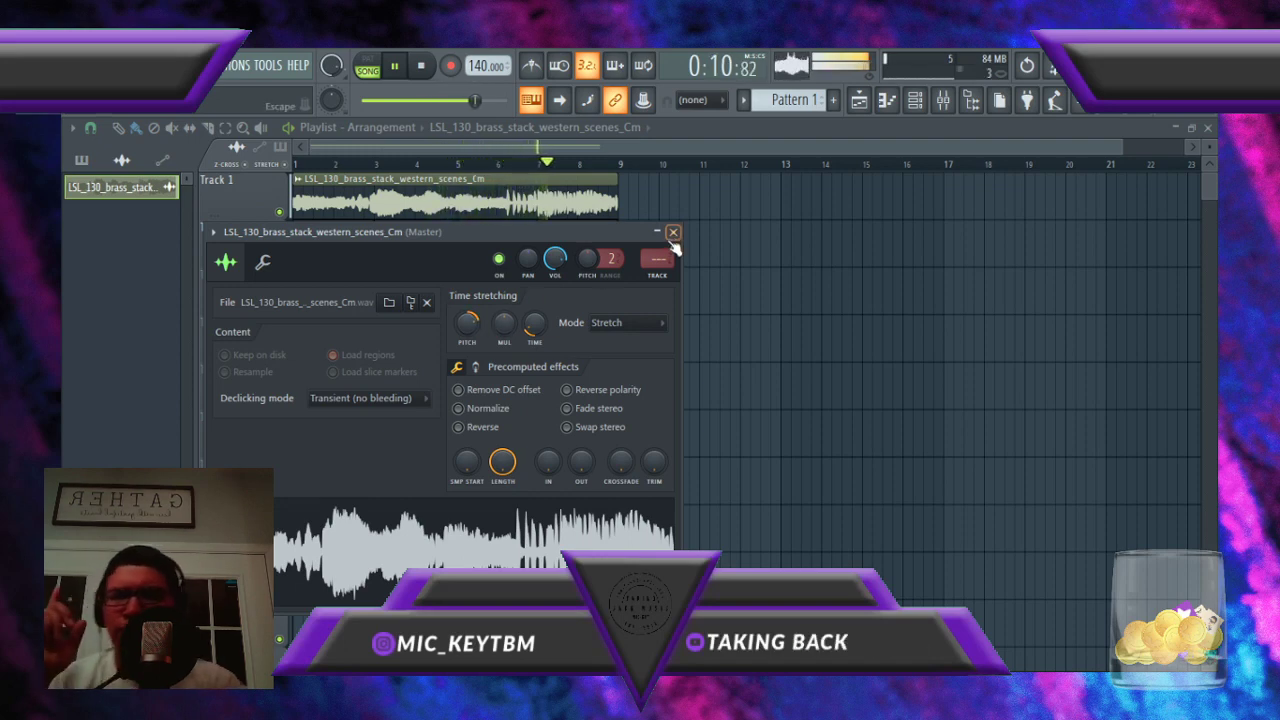
{"action": "left_click", "coordinate": [673, 233]}
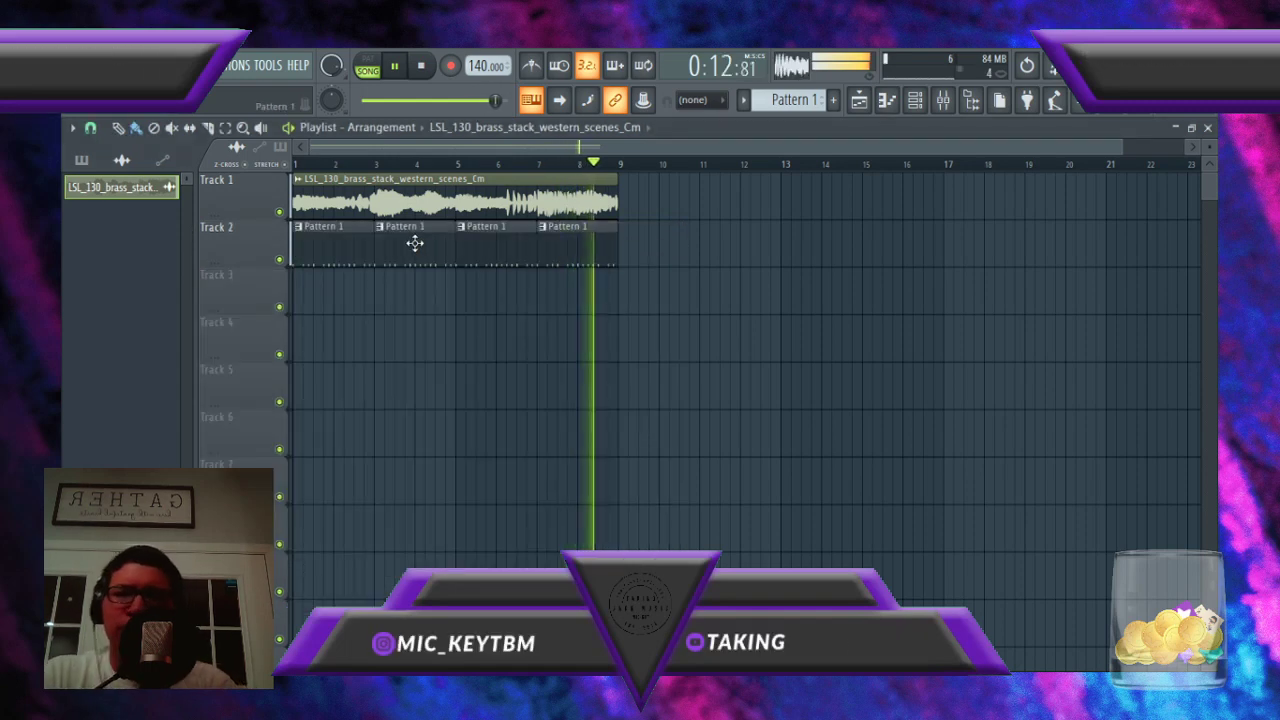
Step: Route the brass stack sample to mixer insert 5 and load ScalerAudio 2 in its first effect slot
{"action": "left_click", "coordinate": [950, 102]}
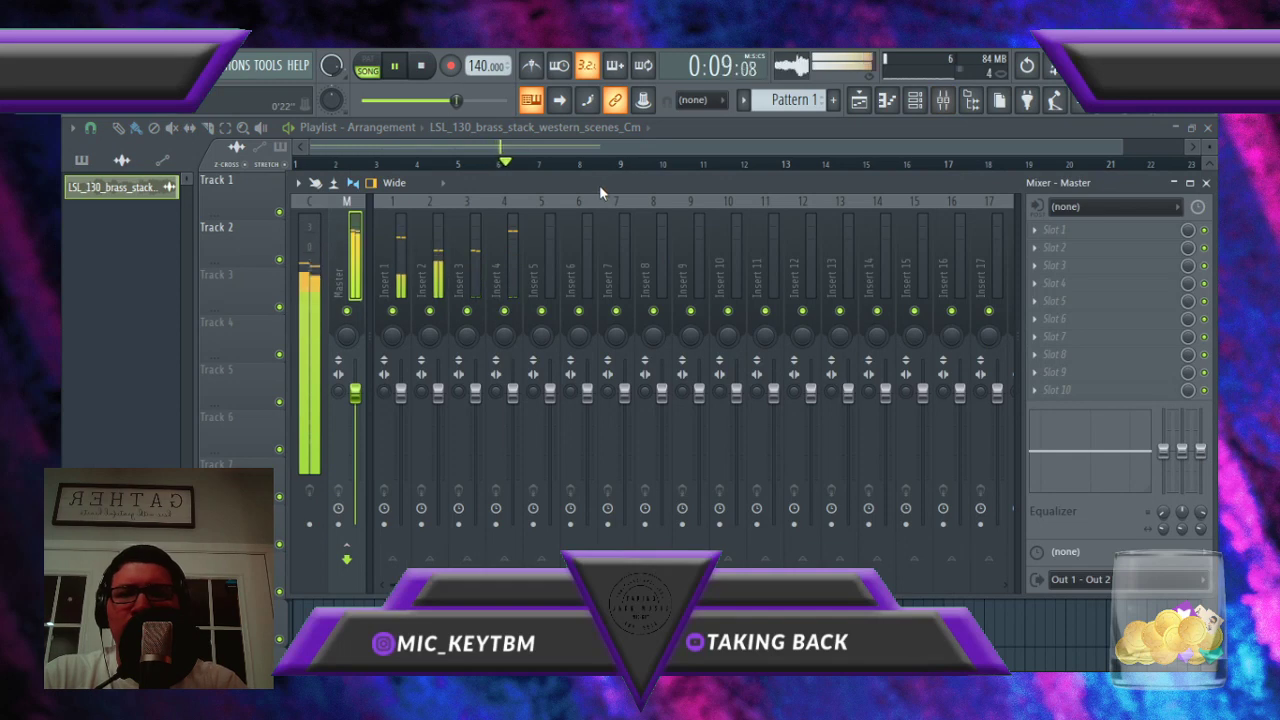
{"action": "left_click_drag", "start_coordinate": [599, 185], "coordinate": [600, 263]}
{"action": "double_click", "coordinate": [563, 207]}
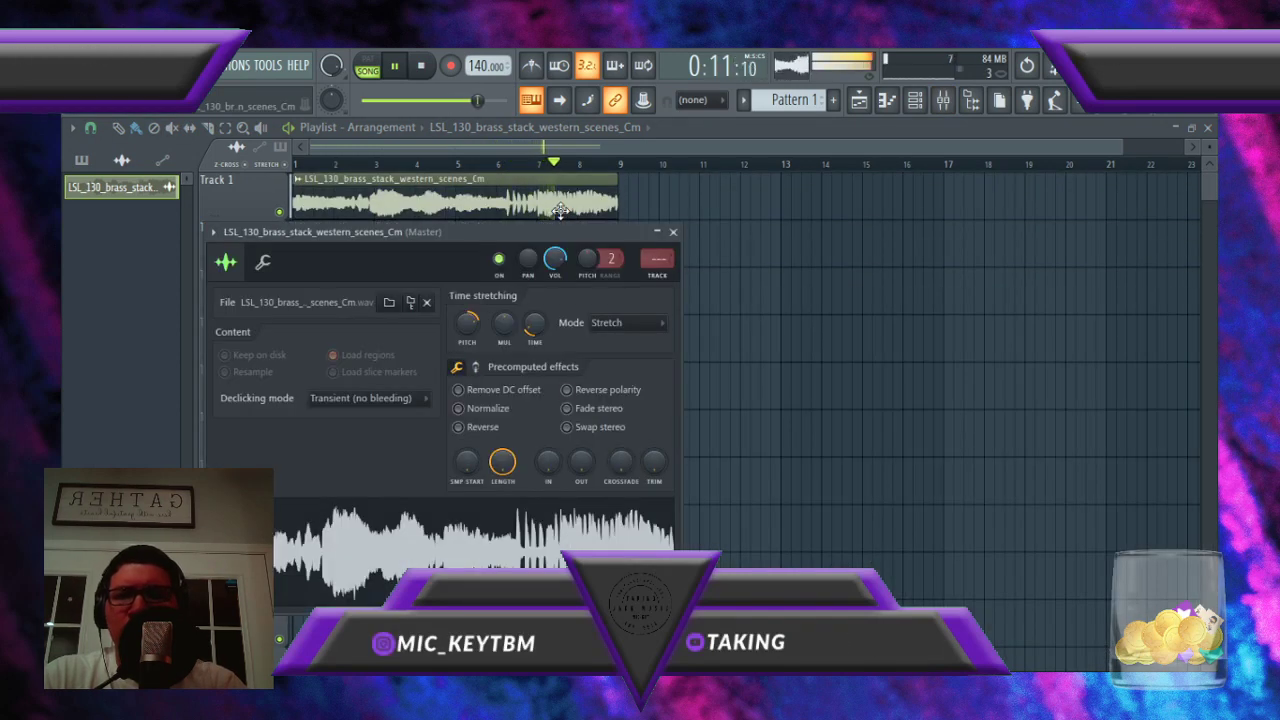
{"action": "left_click", "coordinate": [658, 280]}
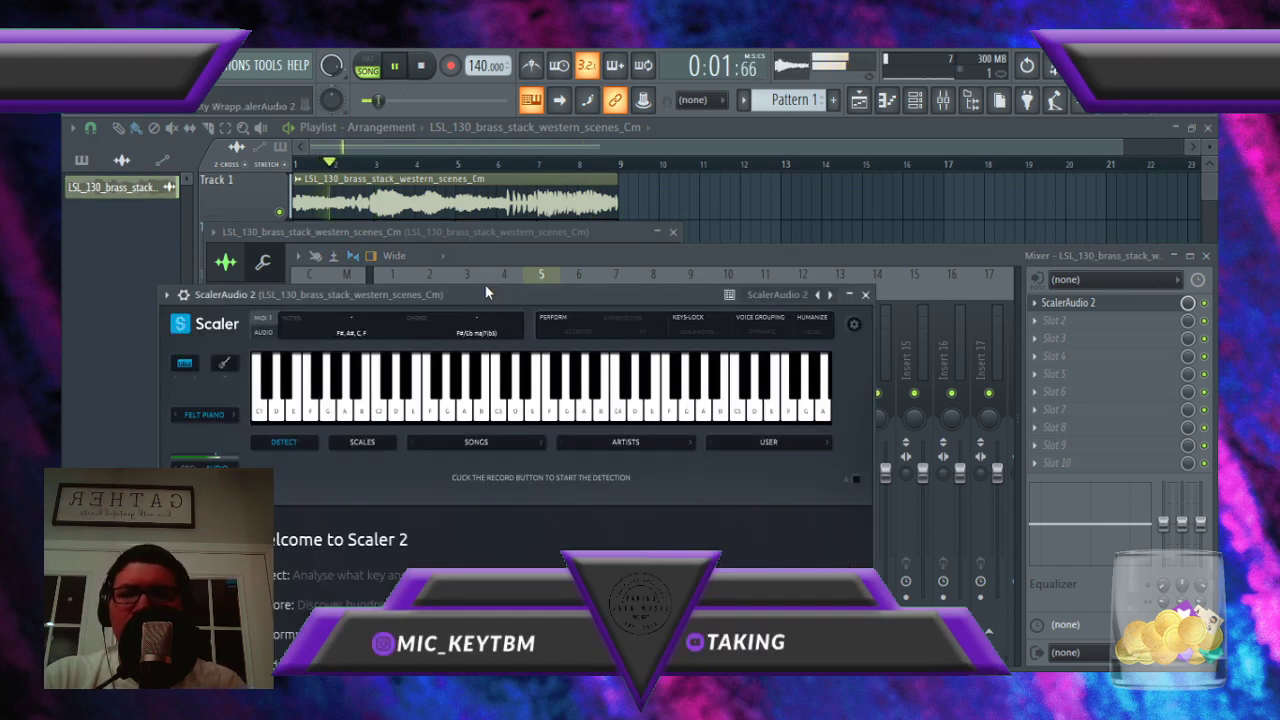
Step: Record the brass sample from the song's start in Scaler's audio detection, stopping after one full pass
{"action": "left_click_drag", "start_coordinate": [486, 290], "coordinate": [482, 135]}
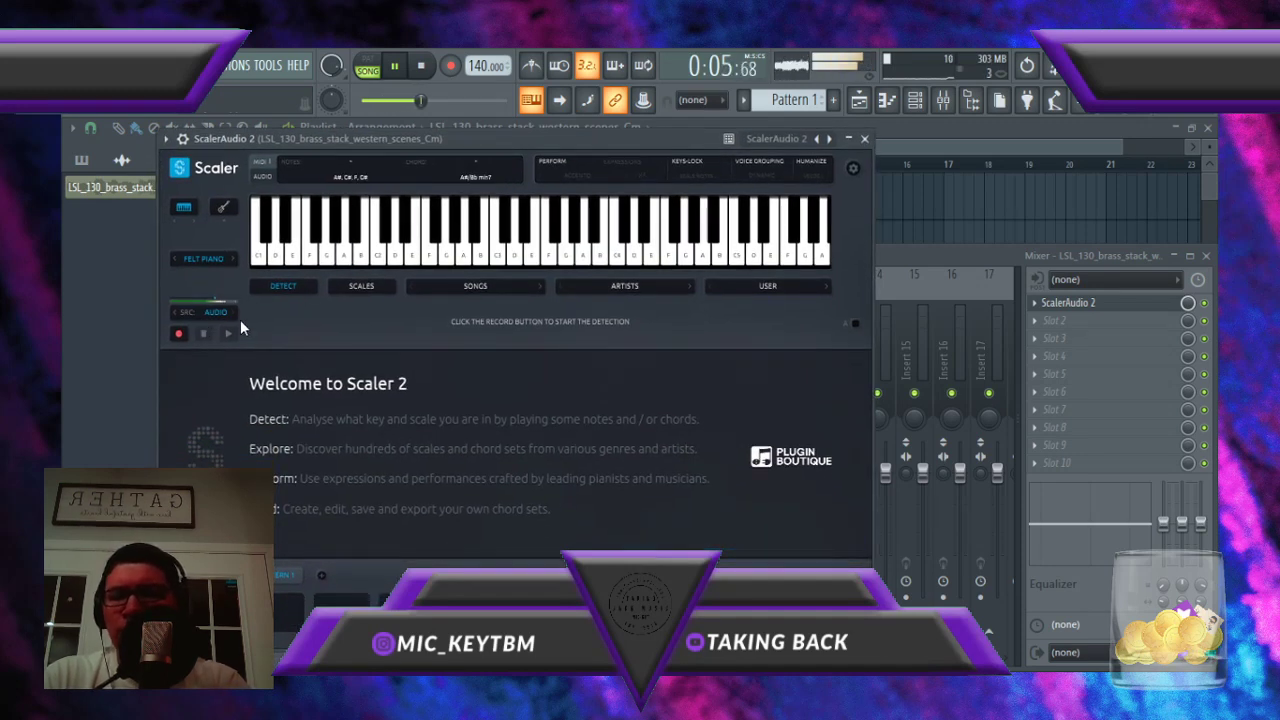
{"action": "key", "text": "space"}
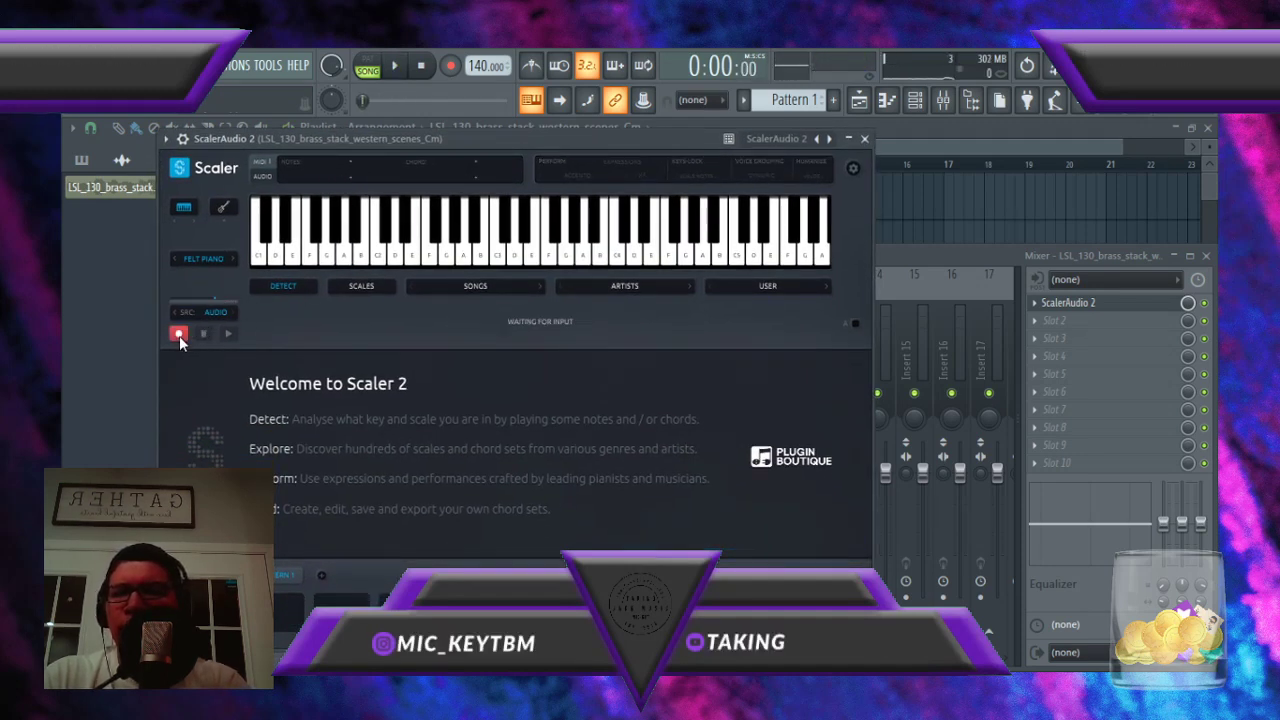
{"action": "key", "text": "space"}
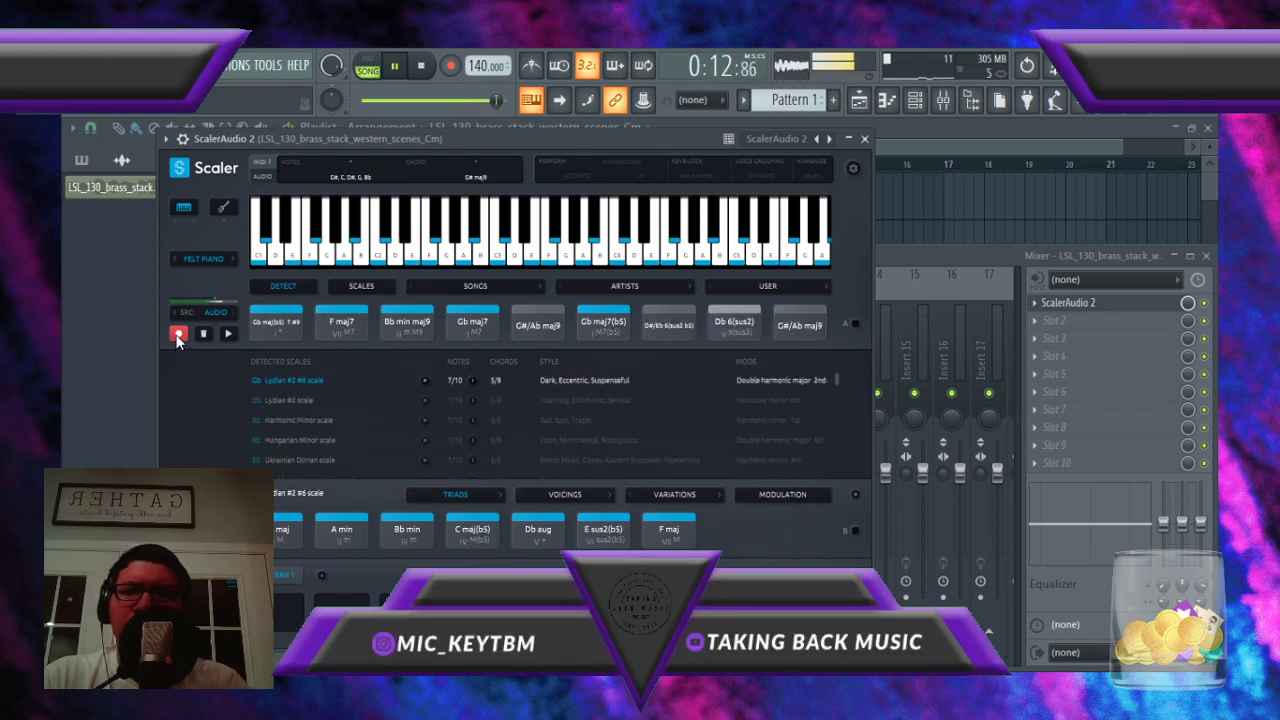
{"action": "left_click", "coordinate": [180, 335]}
Step: Stop song playback and audition the first two detected chords with the Felt Piano sound
{"action": "left_click", "coordinate": [286, 331]}
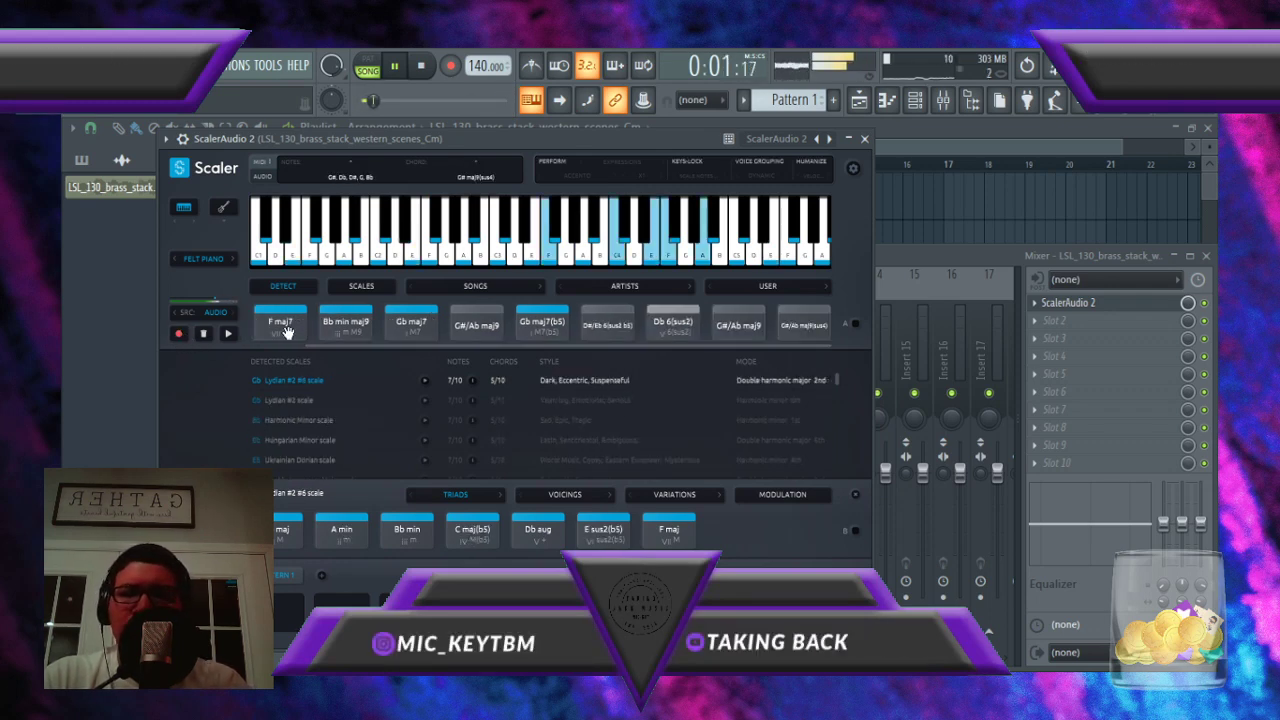
{"action": "key", "text": "space"}
{"action": "scroll", "coordinate": [288, 329], "scroll_direction": "up", "scroll_amount": 2}
{"action": "left_click", "coordinate": [288, 329]}
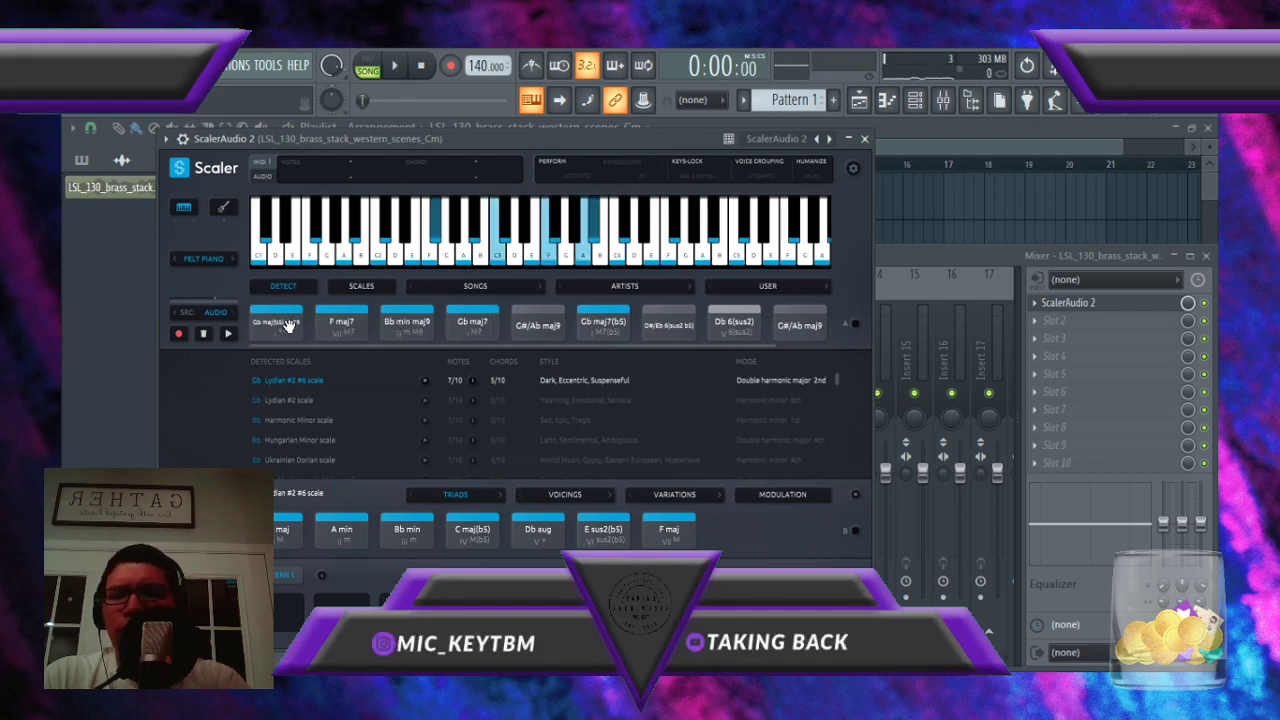
{"action": "left_click", "coordinate": [333, 327]}
{"action": "left_click", "coordinate": [281, 322]}
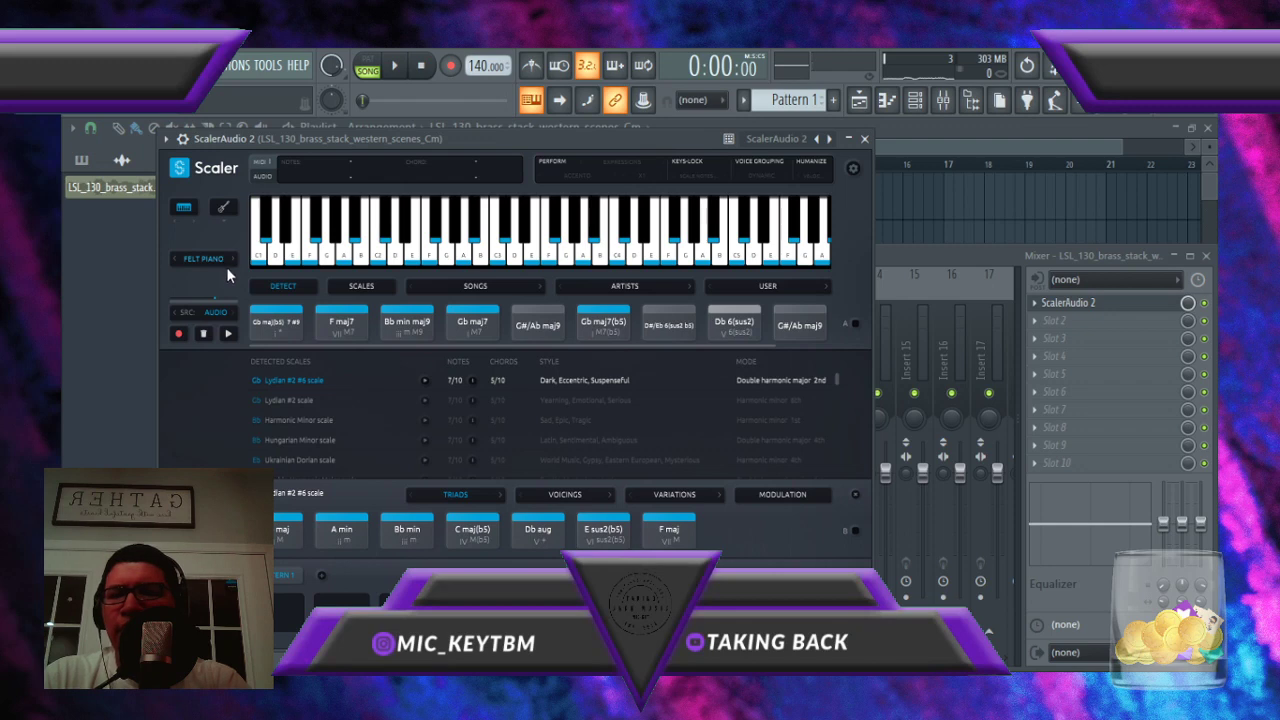
Step: Switch Scaler's preview instrument to Grand Piano and audition the first detected chord again
{"action": "left_click", "coordinate": [232, 259]}
{"action": "left_click", "coordinate": [279, 322]}
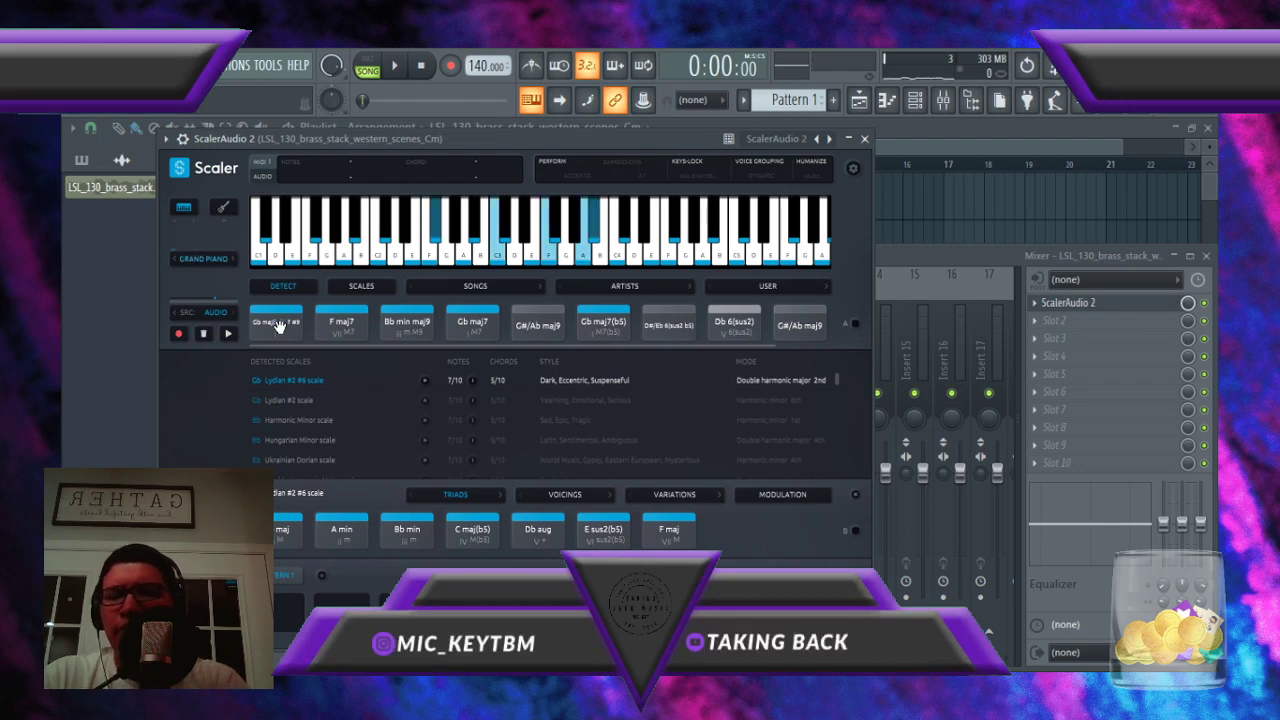
{"action": "left_click", "coordinate": [279, 325]}
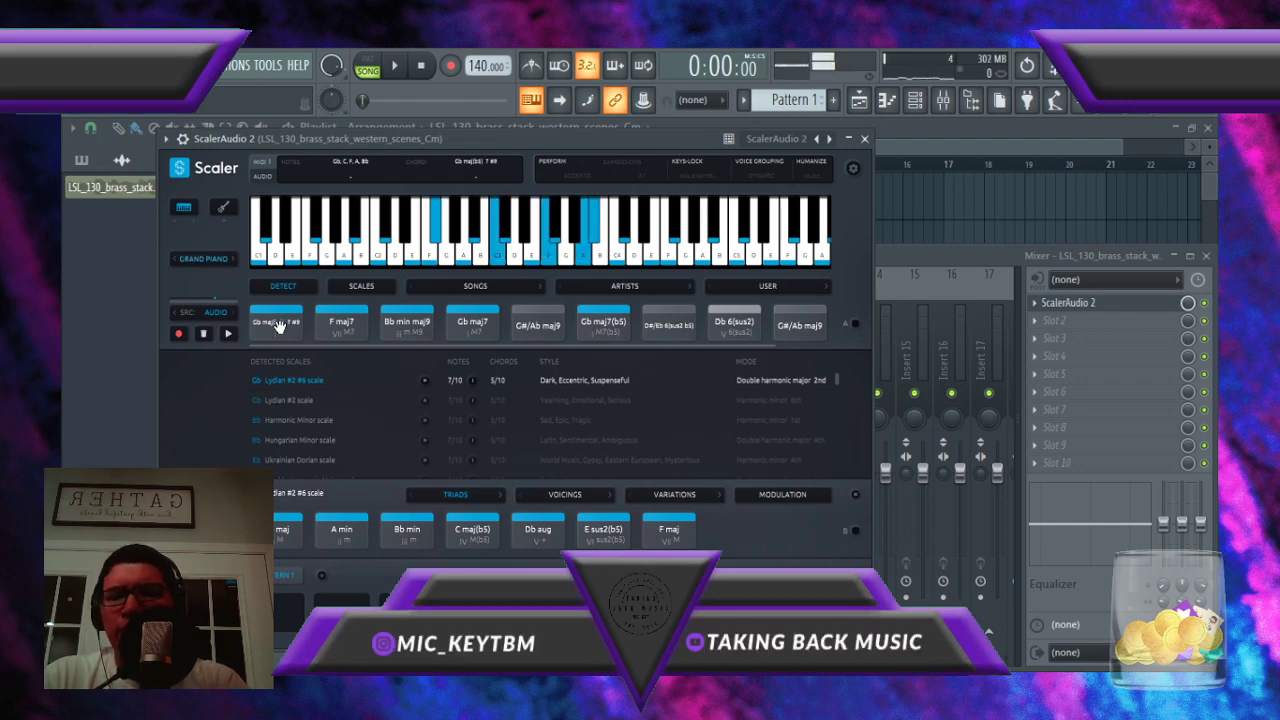
Step: Audition the detected F maj7 and Gb maj7 chords with the Grand Piano sound
{"action": "left_click", "coordinate": [336, 328]}
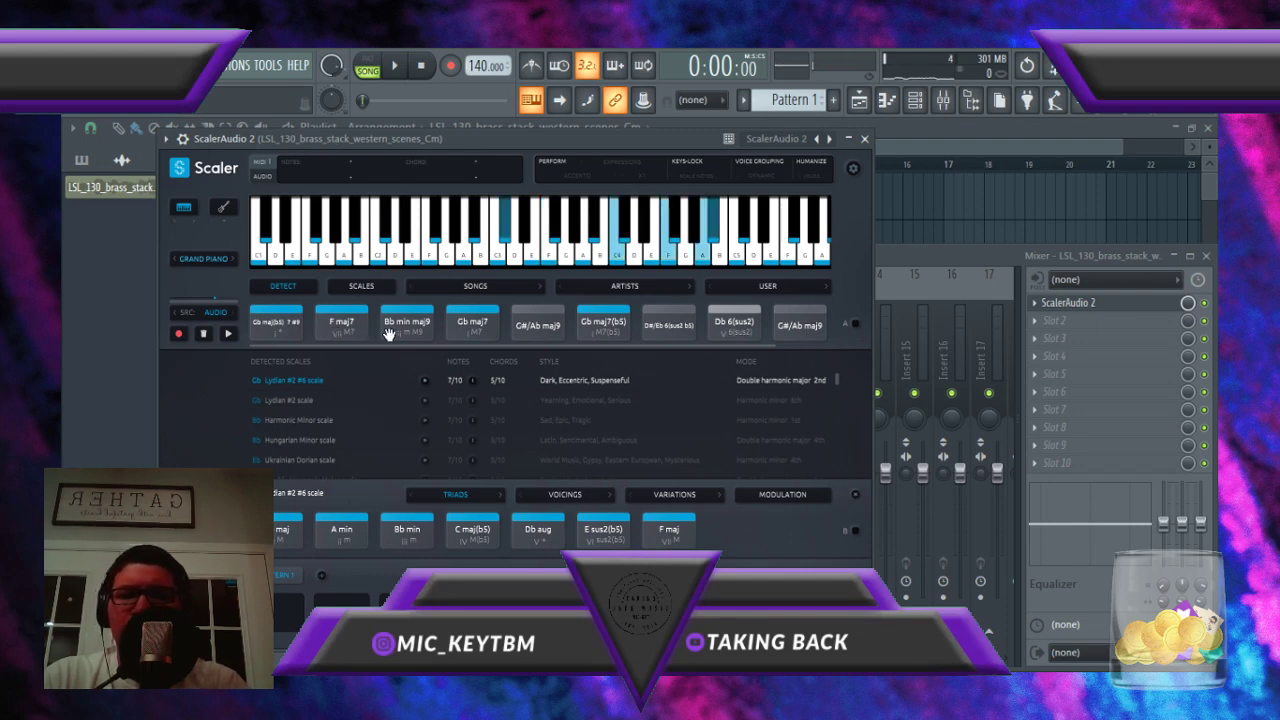
{"action": "left_click", "coordinate": [470, 325]}
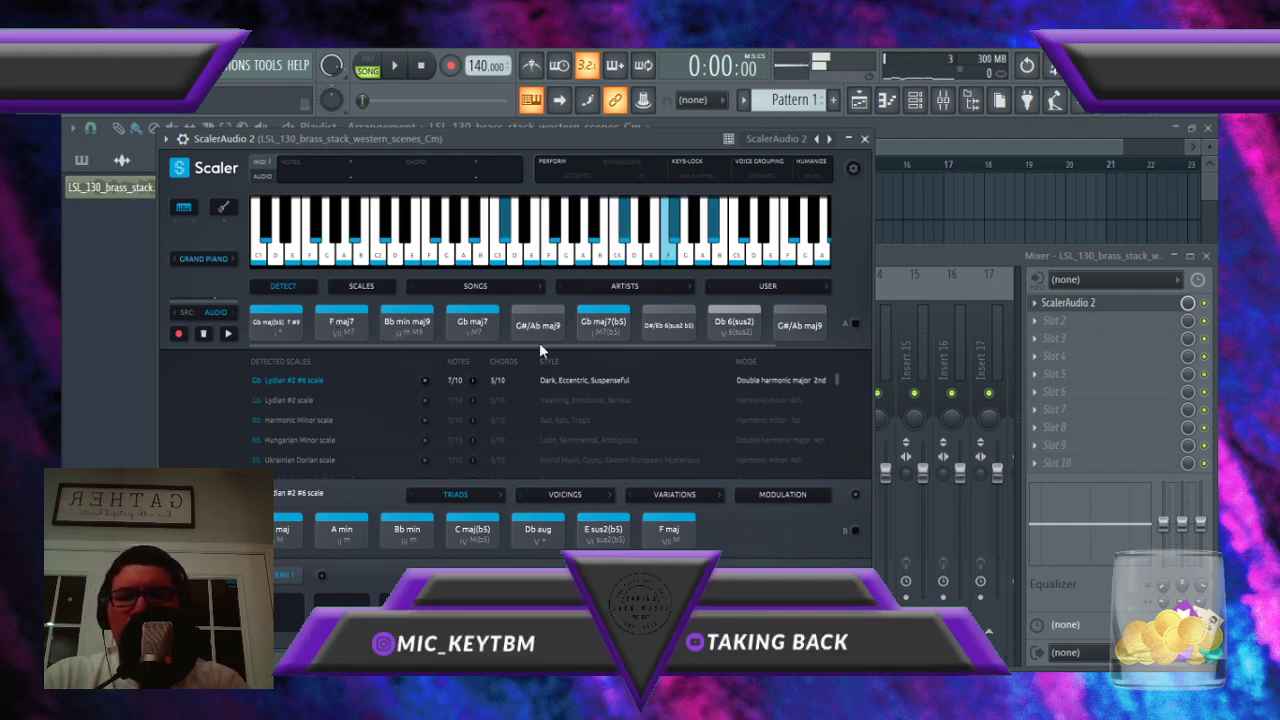
{"action": "left_click", "coordinate": [338, 325]}
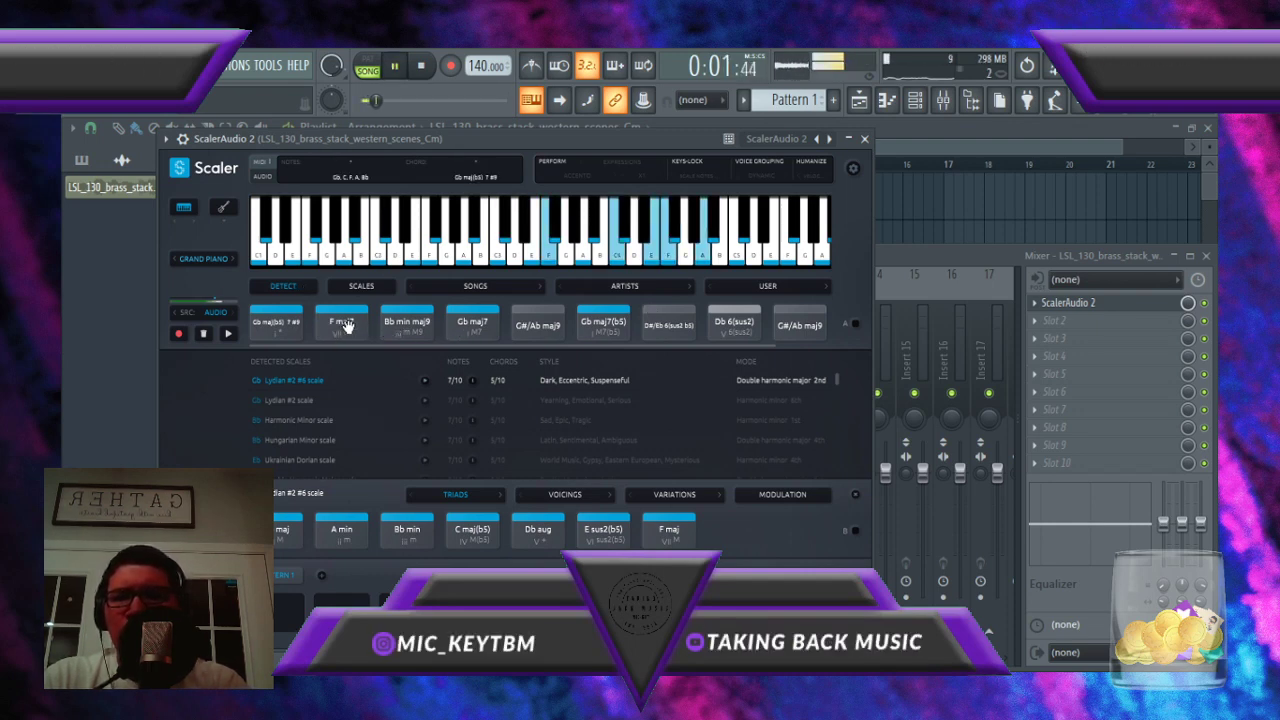
Step: Audition the first four detected chords over the playing brass sample and decline clearing the current progression
{"action": "left_click", "coordinate": [280, 333]}
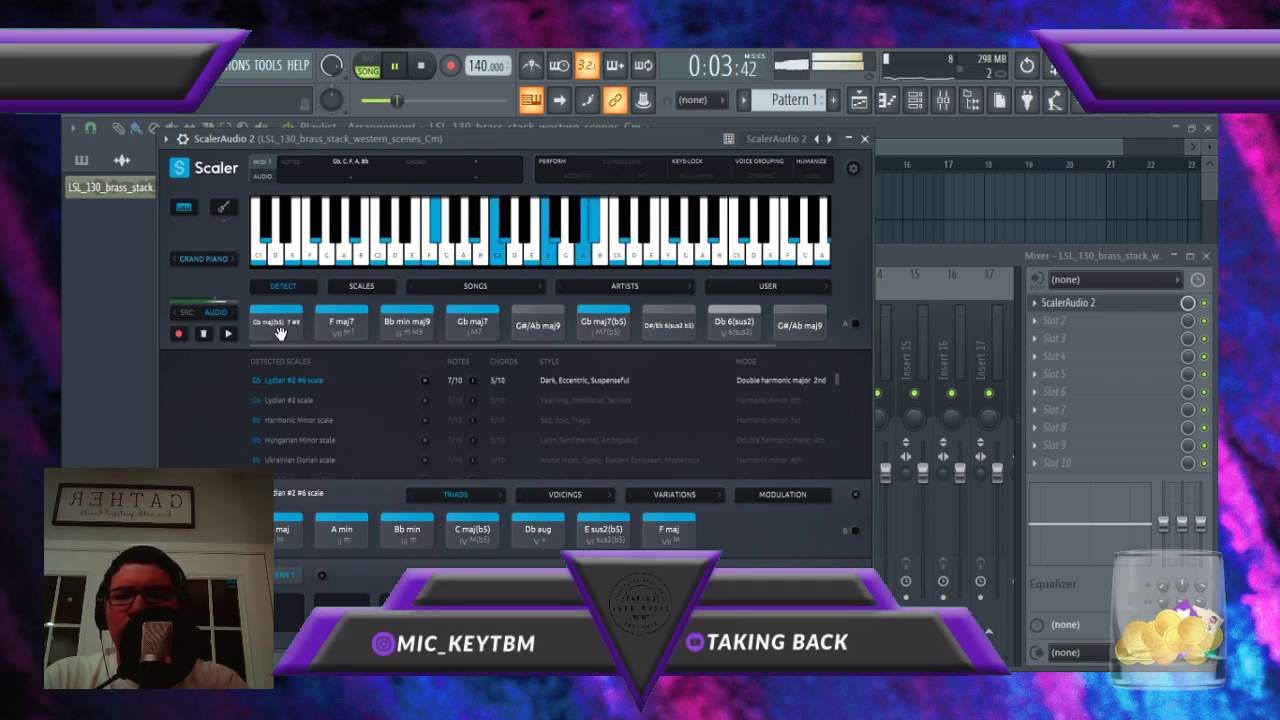
{"action": "left_click", "coordinate": [340, 336]}
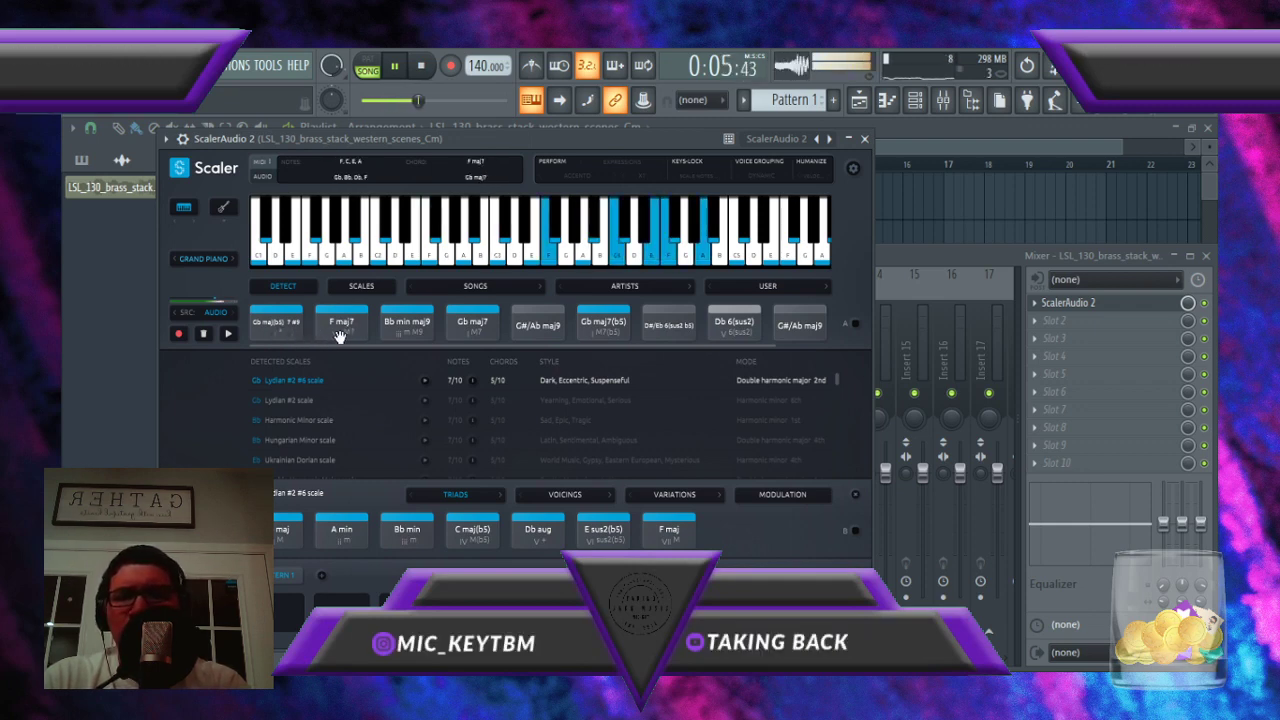
{"action": "left_click", "coordinate": [417, 327]}
{"action": "left_click", "coordinate": [463, 331]}
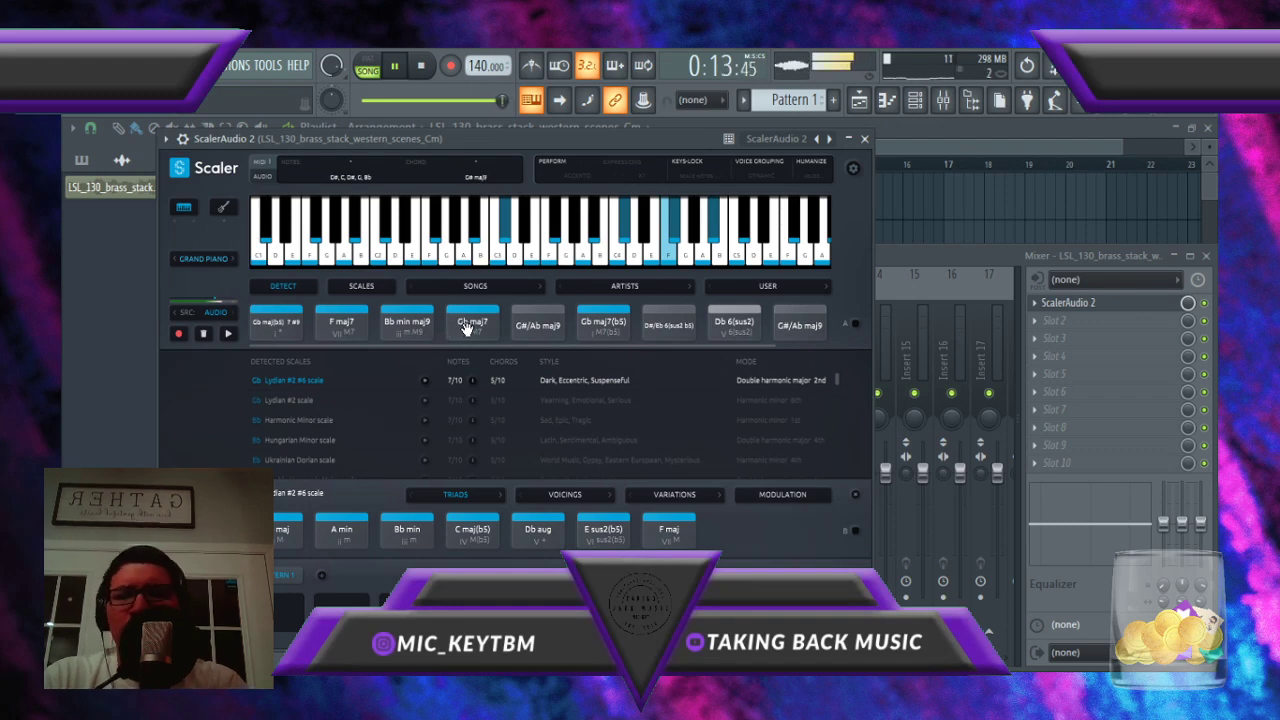
{"action": "left_click", "coordinate": [465, 328]}
{"action": "left_click", "coordinate": [333, 316]}
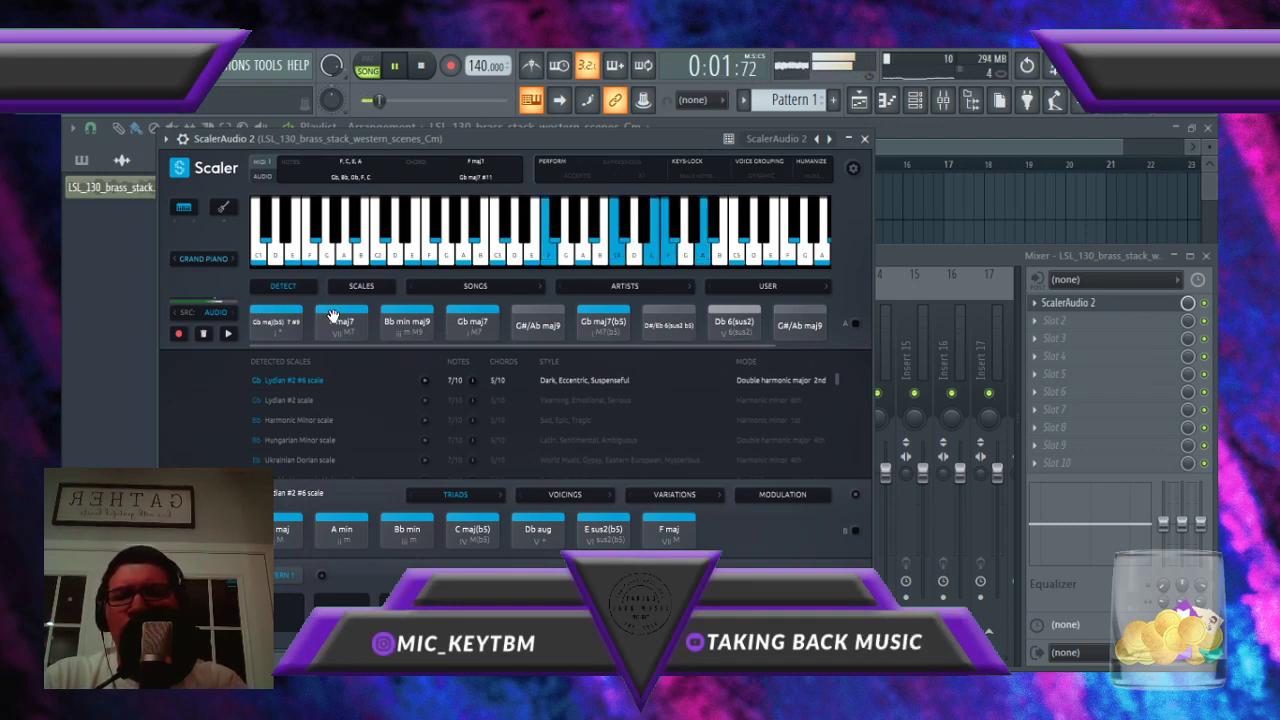
{"action": "left_click", "coordinate": [409, 328]}
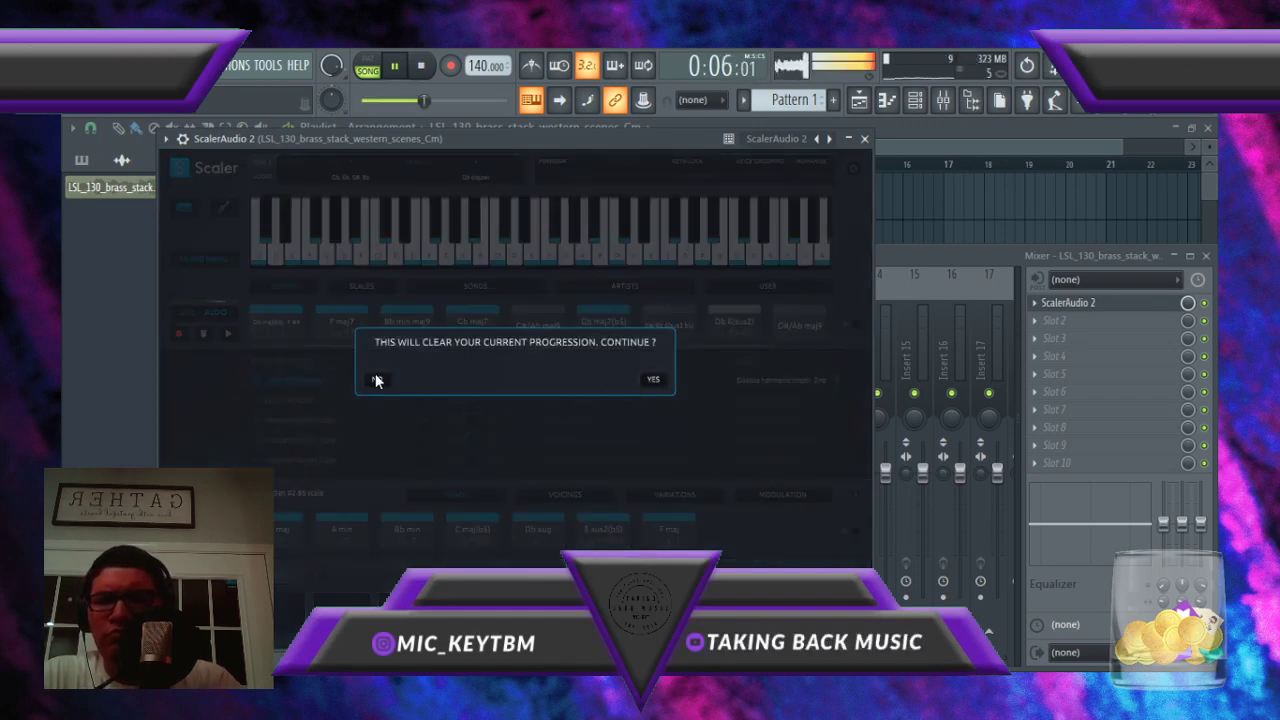
{"action": "left_click", "coordinate": [375, 380]}
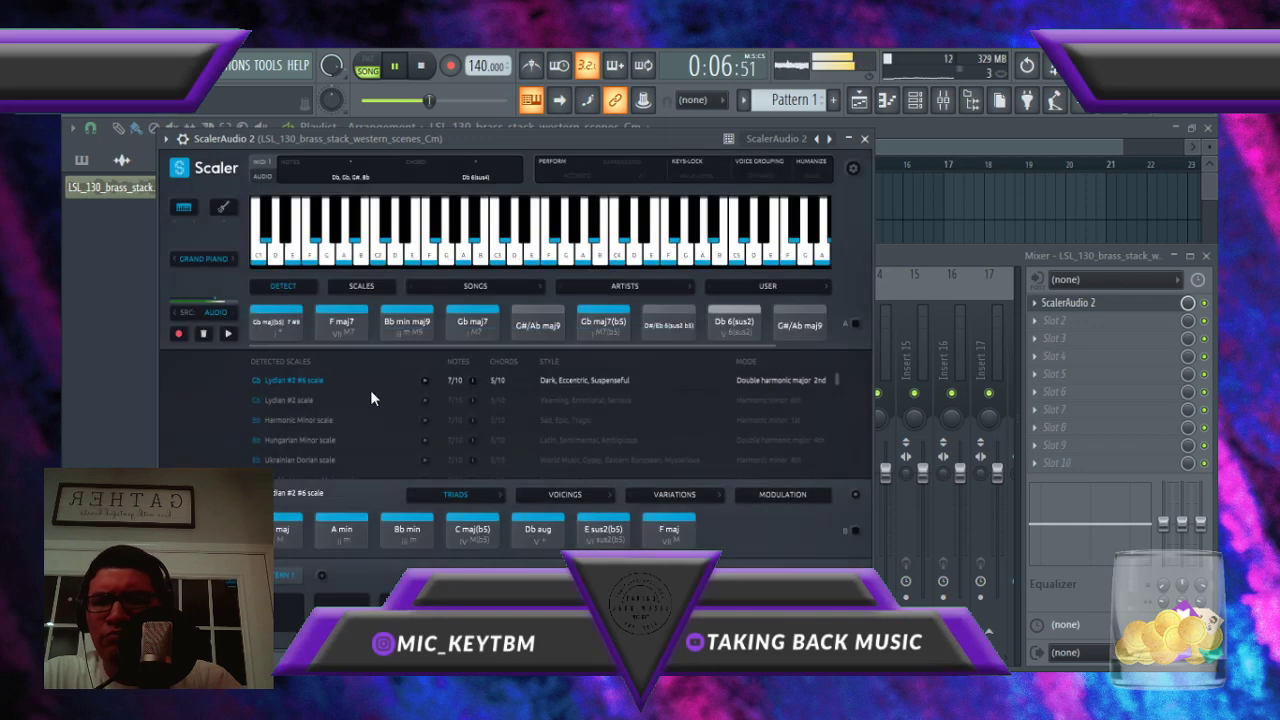
Step: Audition the Gb Lydian #2 #6 scale's Gb maj, A min, Bb min and F maj triads over the playing song
{"action": "left_click", "coordinate": [366, 535]}
{"action": "left_click", "coordinate": [671, 538]}
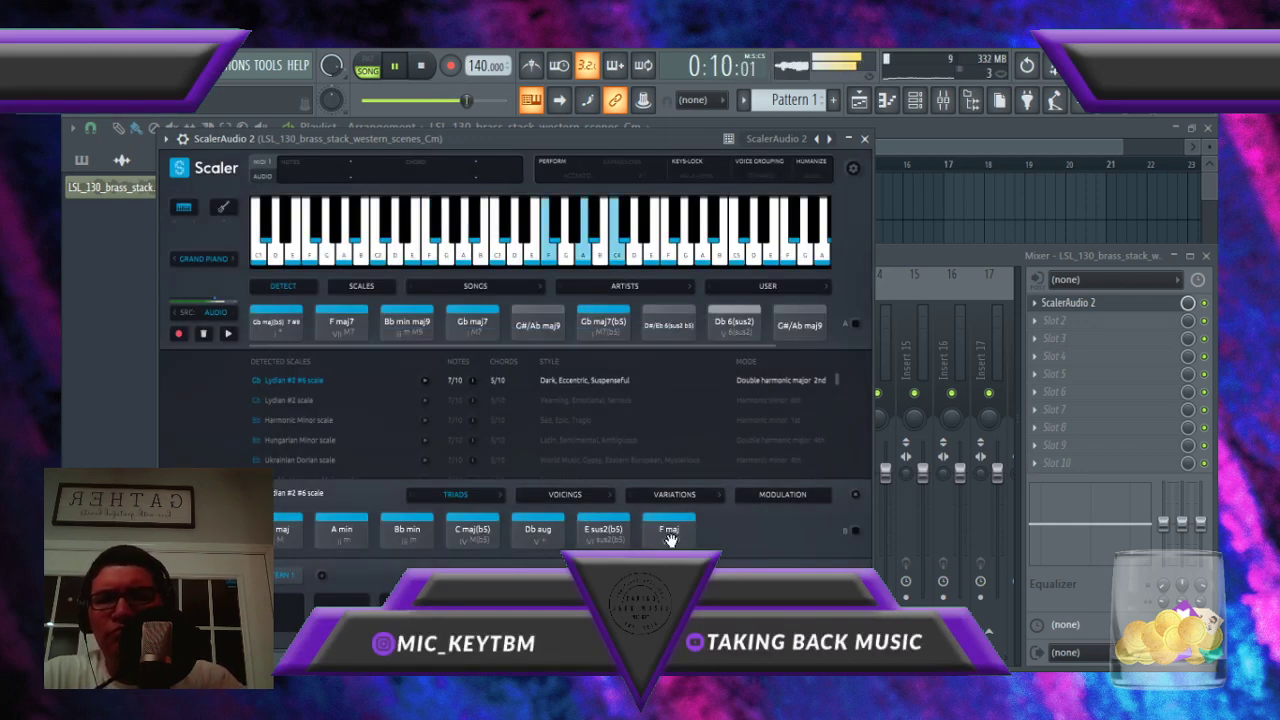
{"action": "left_click", "coordinate": [340, 520]}
{"action": "left_click", "coordinate": [279, 529]}
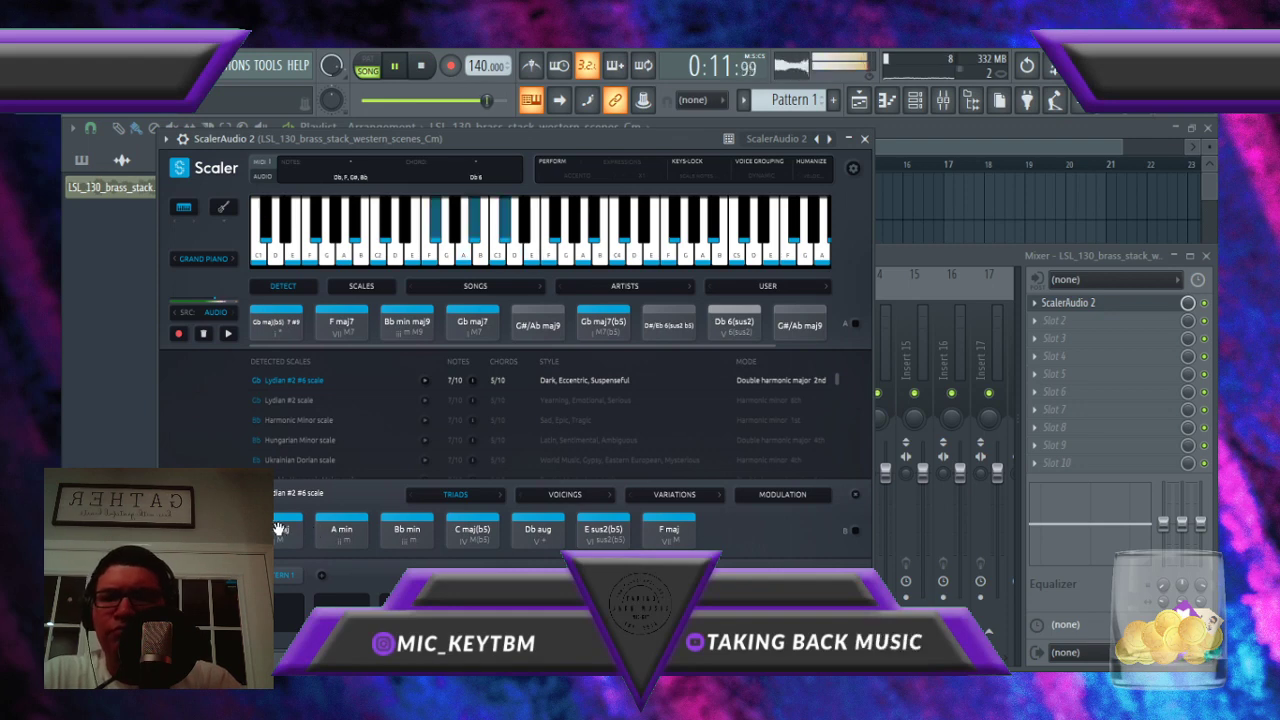
{"action": "left_click", "coordinate": [387, 538]}
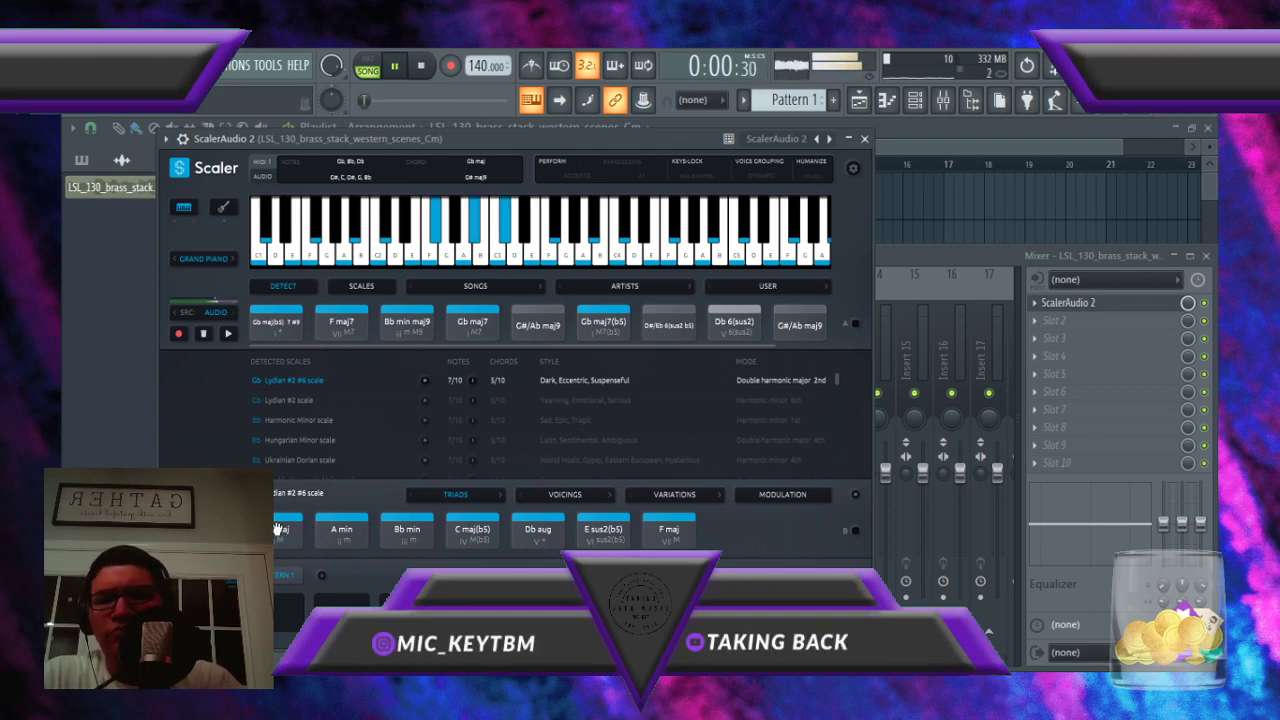
{"action": "left_click", "coordinate": [675, 530]}
{"action": "left_click", "coordinate": [668, 528]}
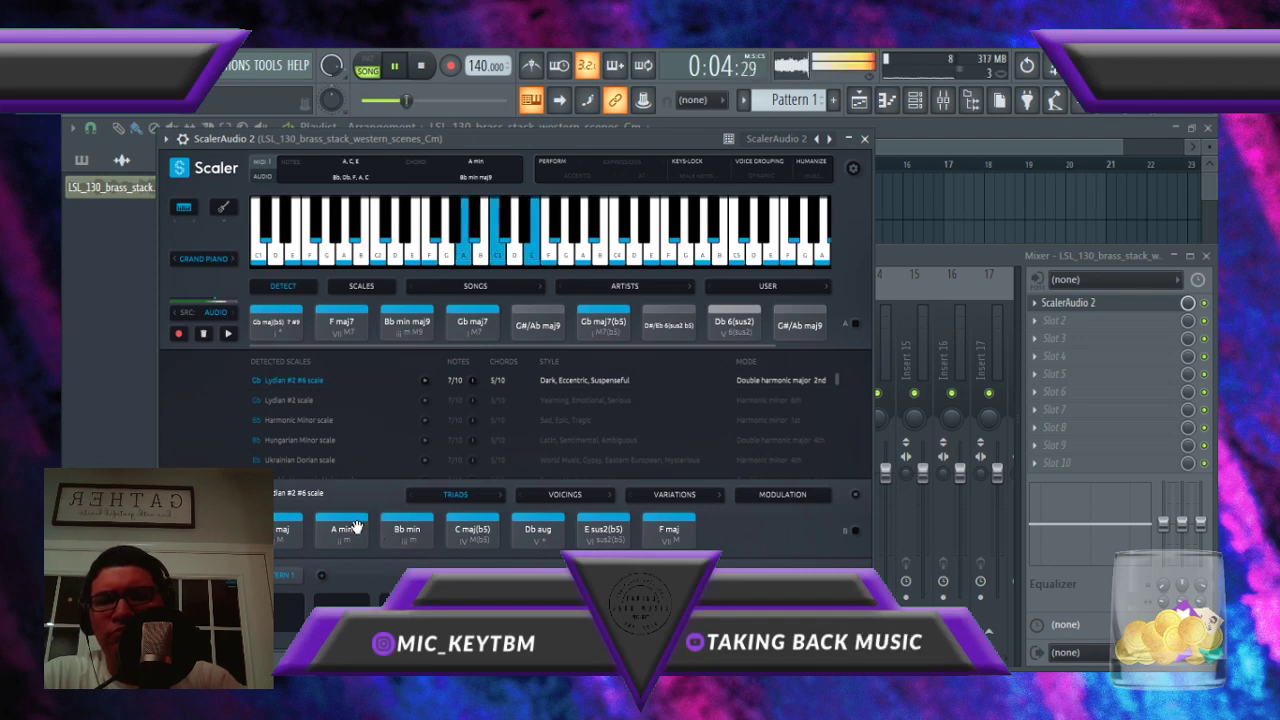
{"action": "left_click", "coordinate": [398, 531]}
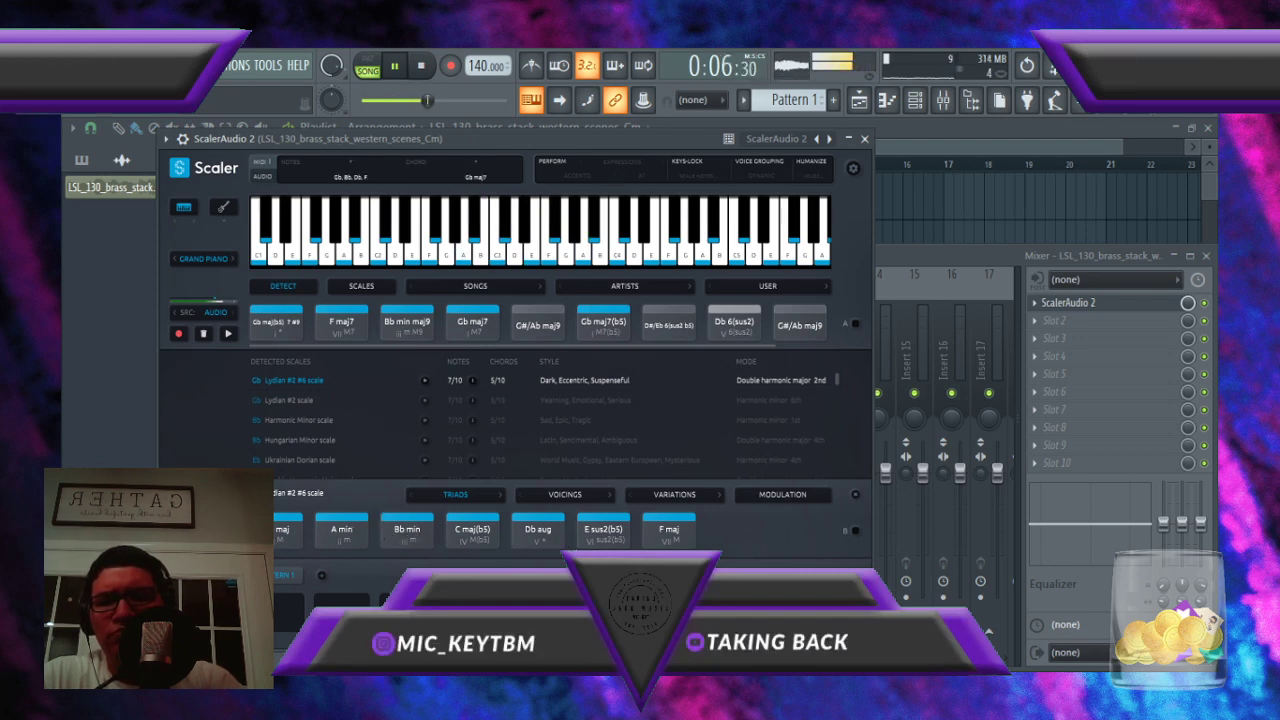
{"action": "left_click", "coordinate": [280, 529]}
{"action": "left_click", "coordinate": [668, 535]}
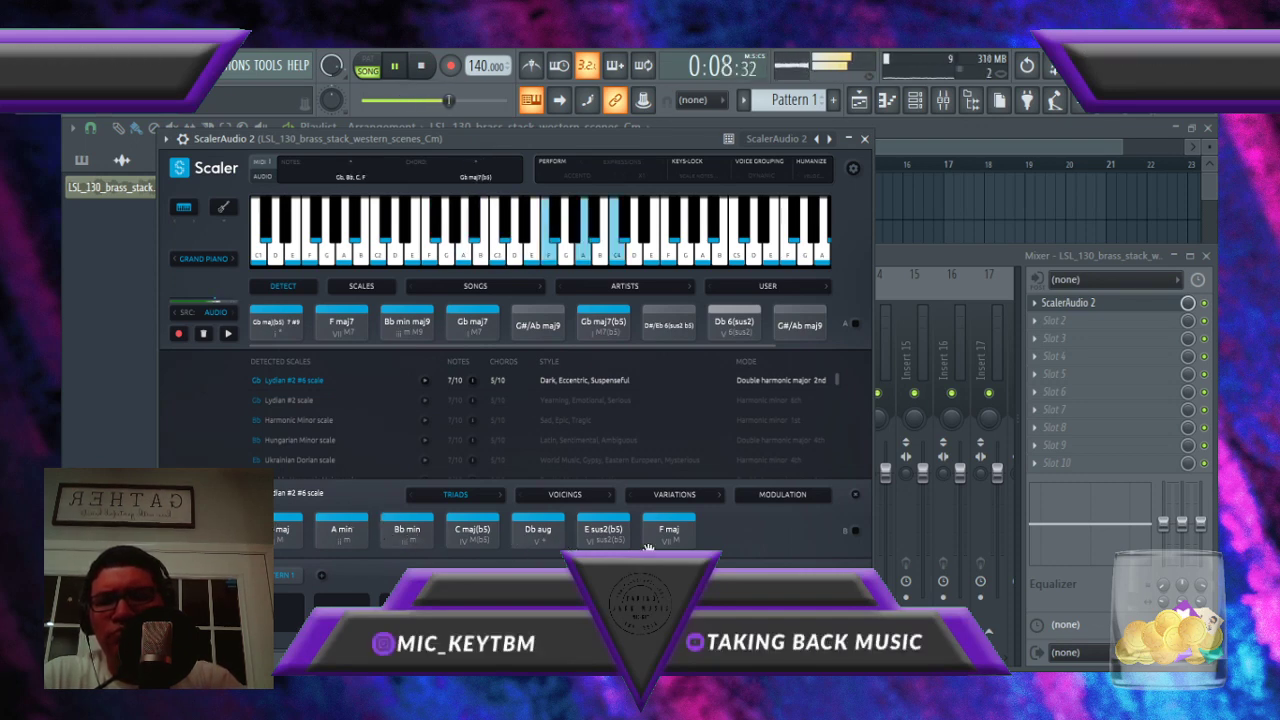
{"action": "left_click", "coordinate": [668, 535]}
{"action": "left_click", "coordinate": [669, 536]}
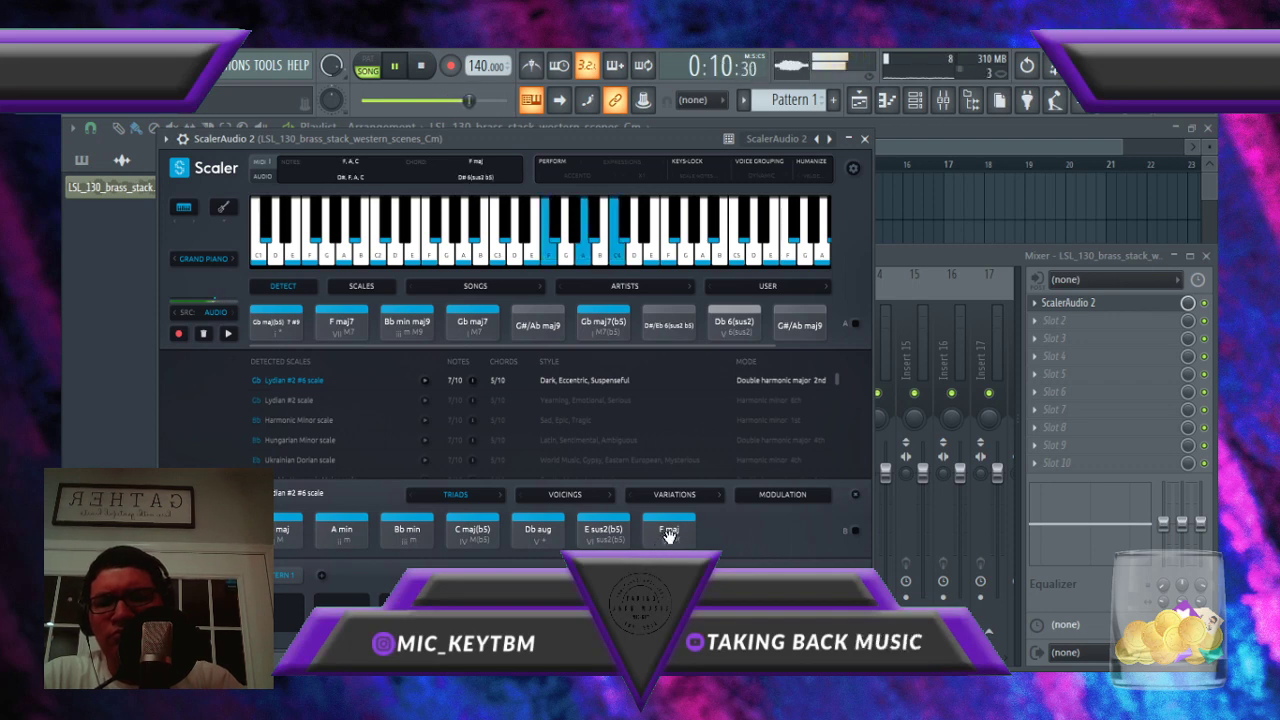
Step: Place the Gb maj and F maj triads in Scaler's progression and audition Bb min, C maj(b5) and A min as following chords
{"action": "left_click_drag", "start_coordinate": [281, 532], "coordinate": [283, 618]}
{"action": "left_click_drag", "start_coordinate": [661, 534], "coordinate": [610, 585]}
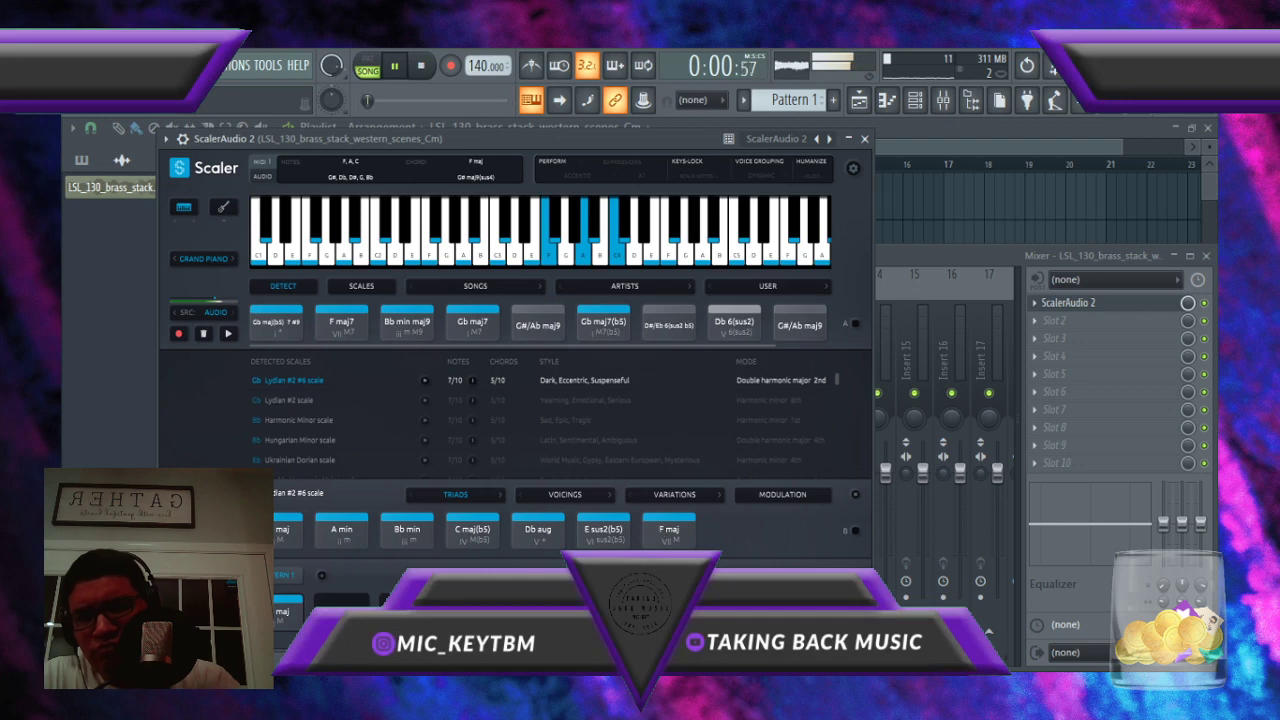
{"action": "left_click", "coordinate": [410, 543]}
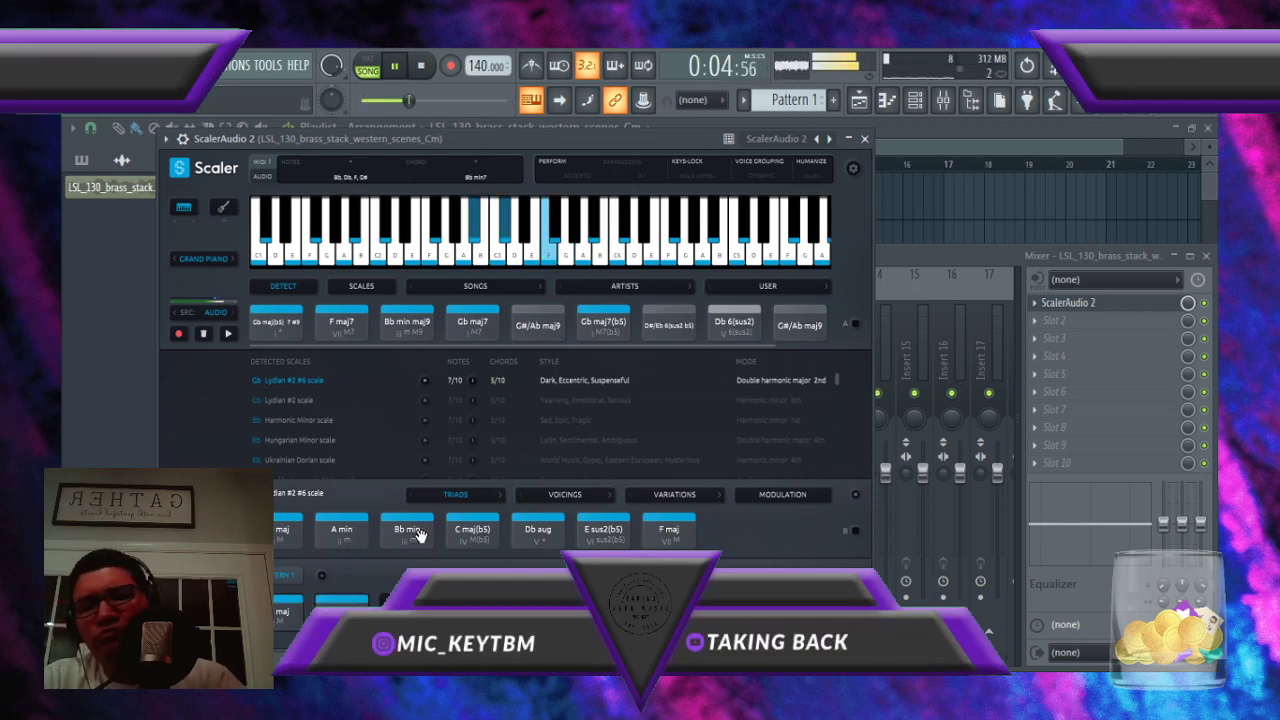
{"action": "left_click", "coordinate": [472, 540]}
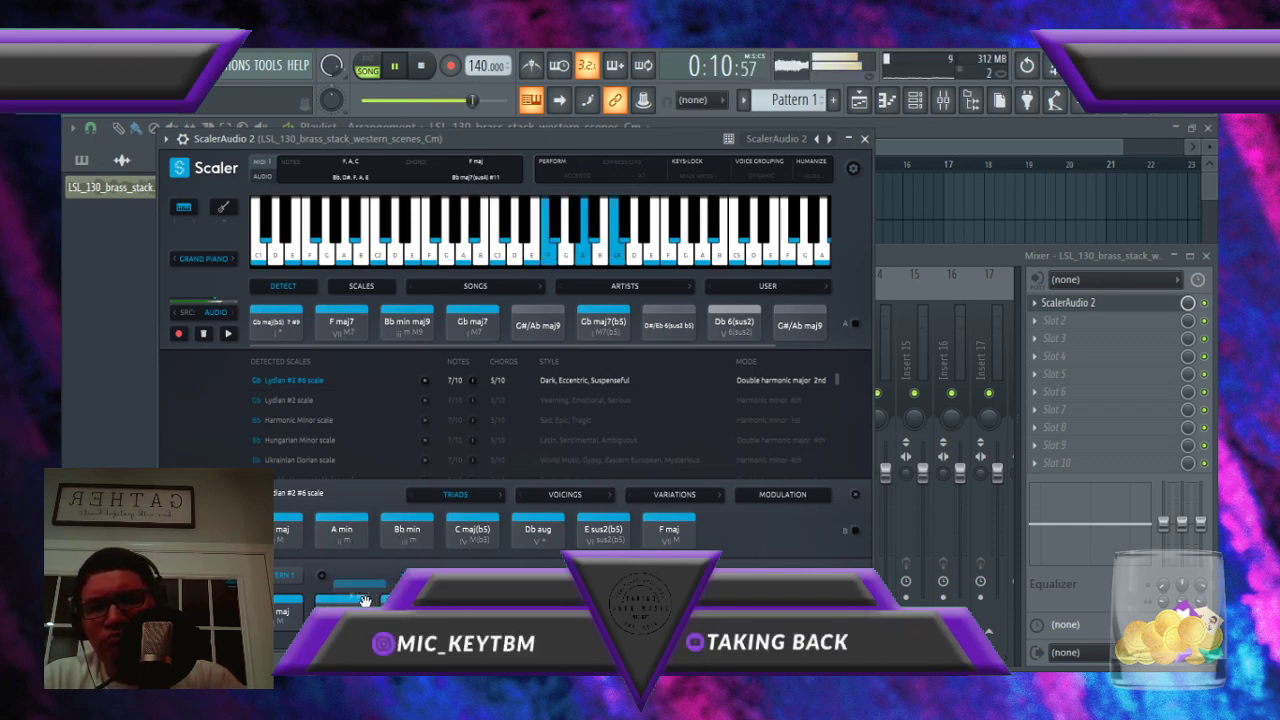
{"action": "left_click", "coordinate": [667, 530]}
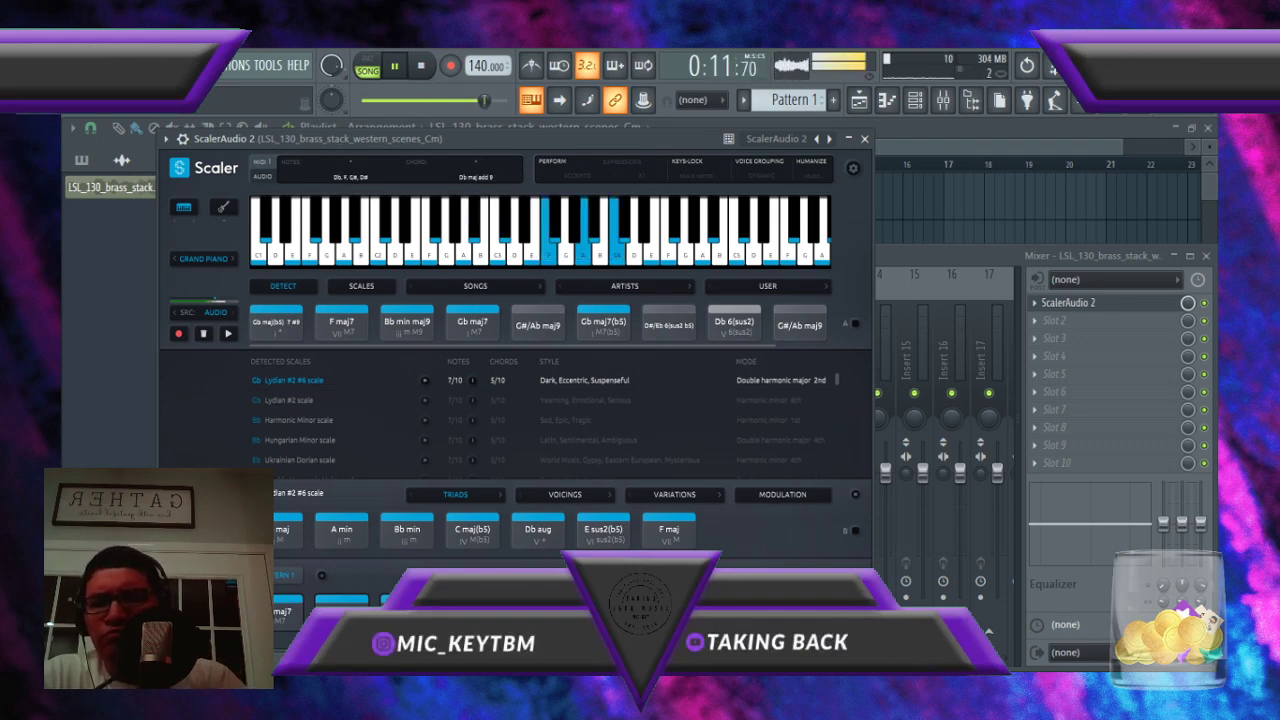
{"action": "left_click", "coordinate": [326, 521]}
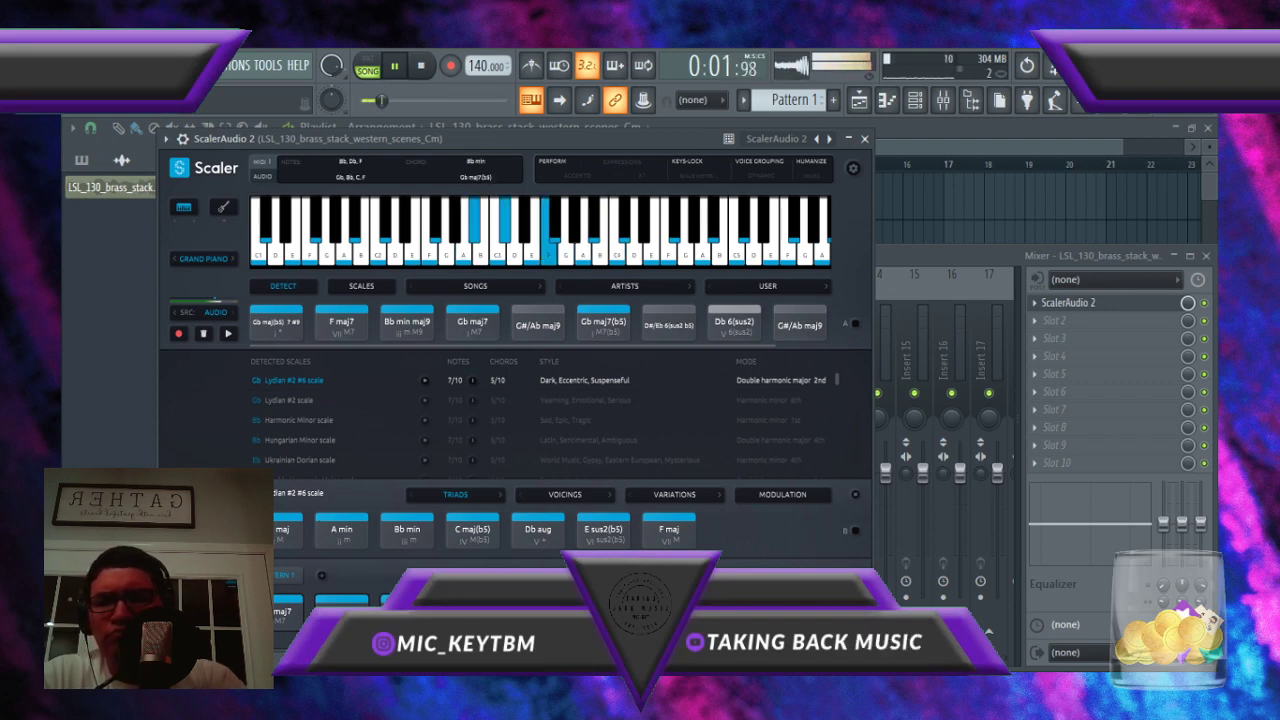
{"action": "left_click", "coordinate": [350, 535]}
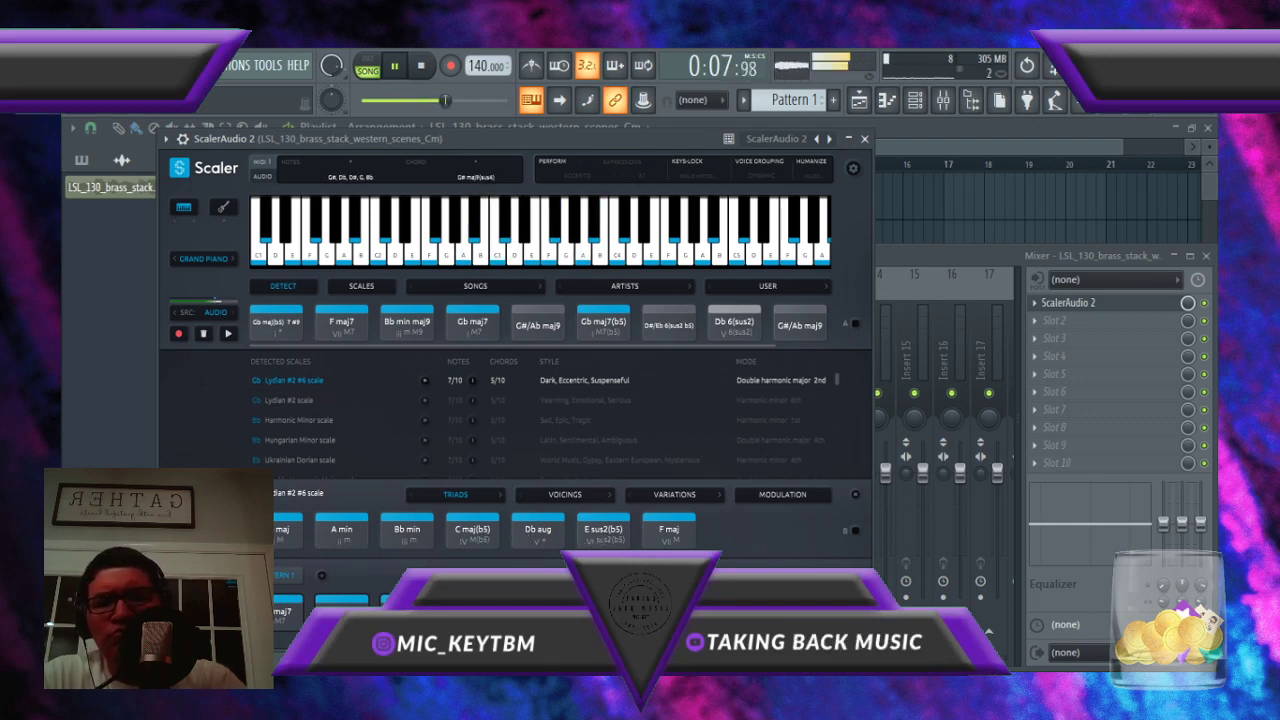
Step: Show all channels in the channel rack and add a Lounge Lizard Session 4_2 instrument channel
{"action": "left_click", "coordinate": [916, 100]}
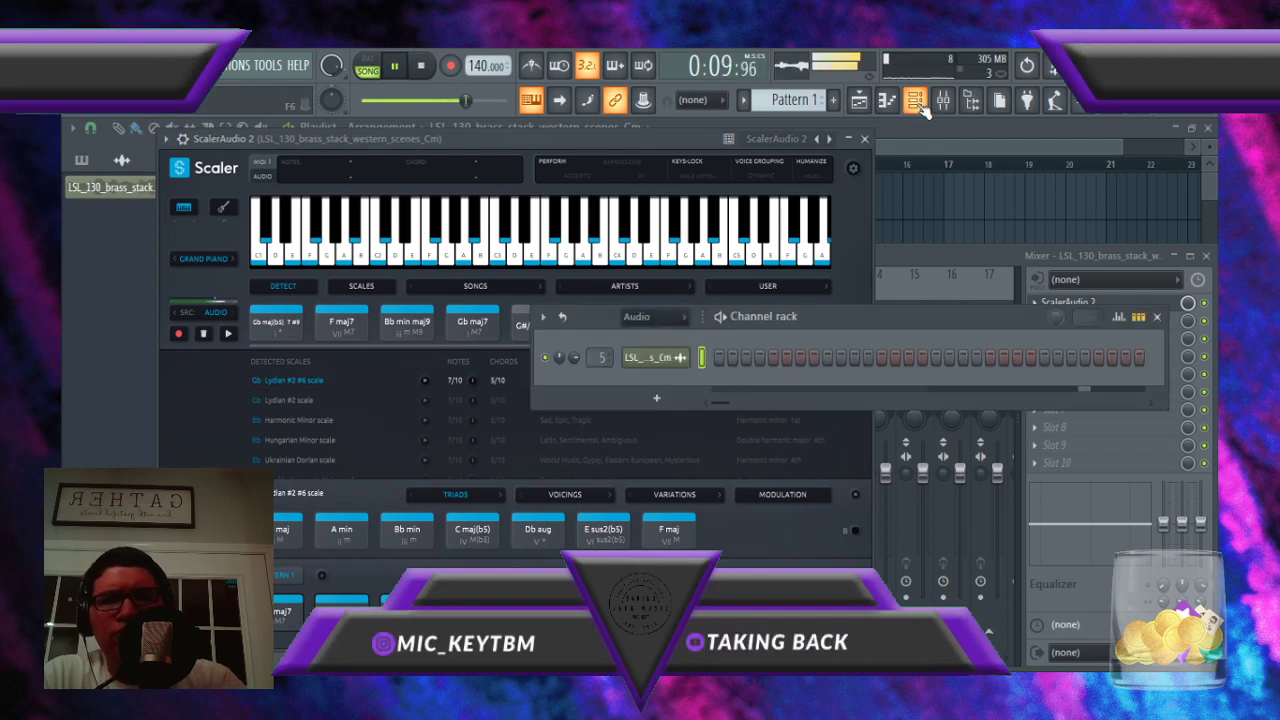
{"action": "left_click", "coordinate": [664, 315]}
{"action": "left_click", "coordinate": [661, 336]}
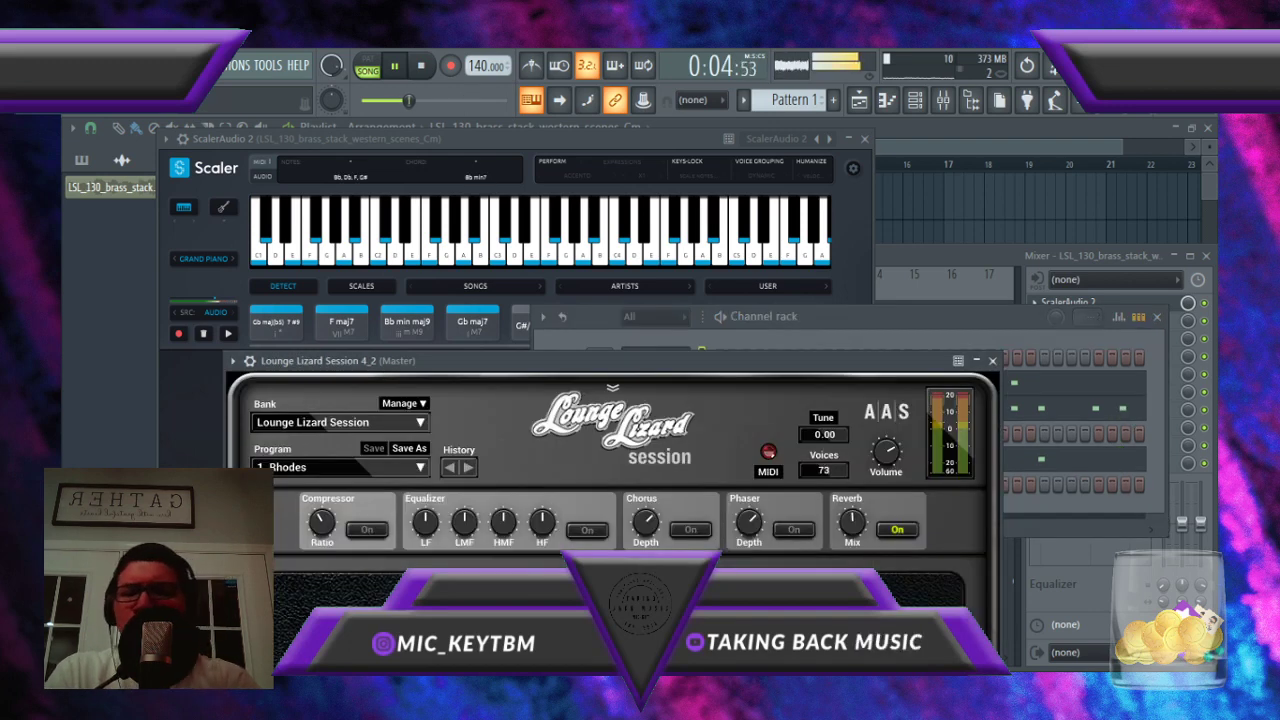
{"action": "left_click", "coordinate": [876, 335]}
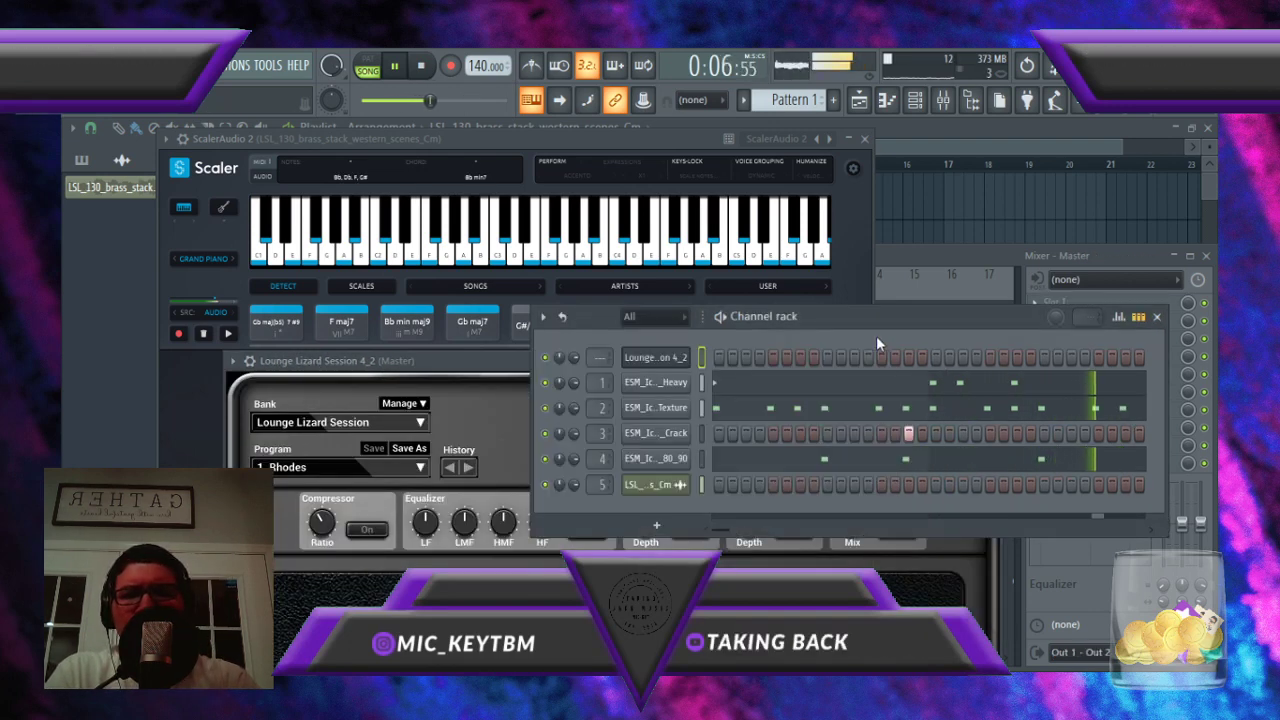
Step: Transfer Scaler's chord progression to the Lounge Lizard channel in Pattern 1 and open its notes in the piano roll
{"action": "left_click", "coordinate": [565, 143]}
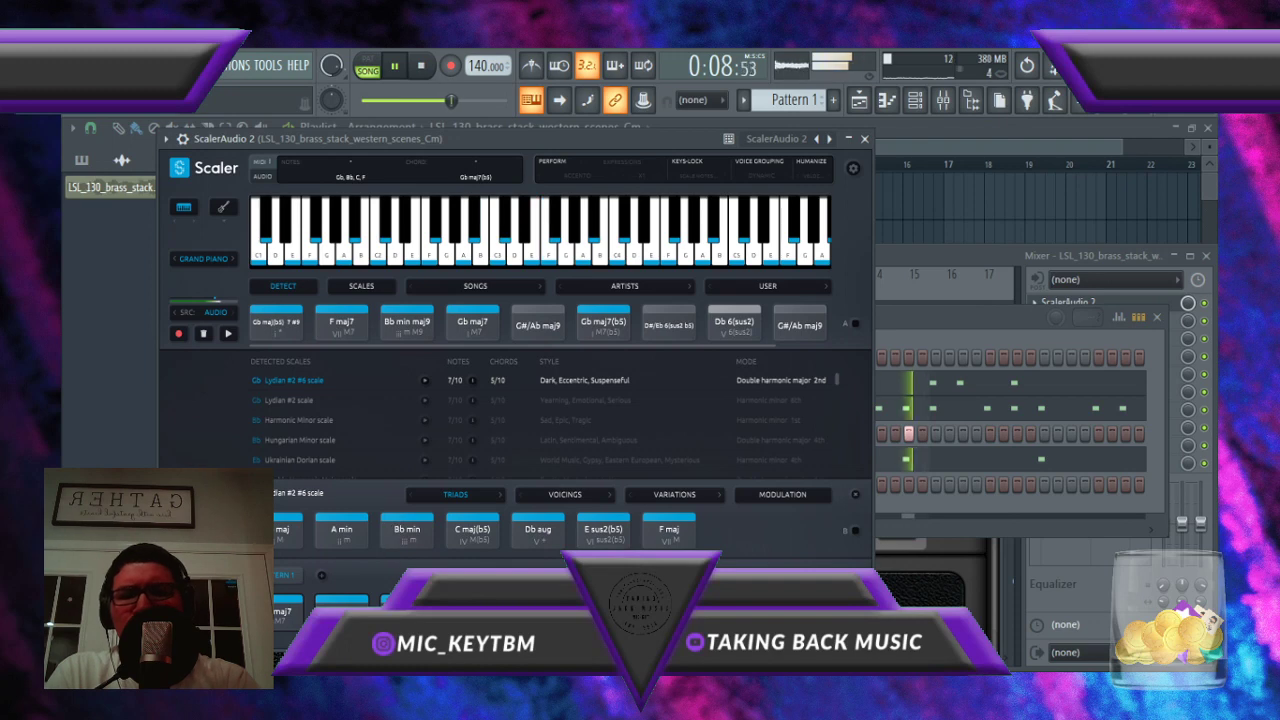
{"action": "left_click", "coordinate": [937, 363]}
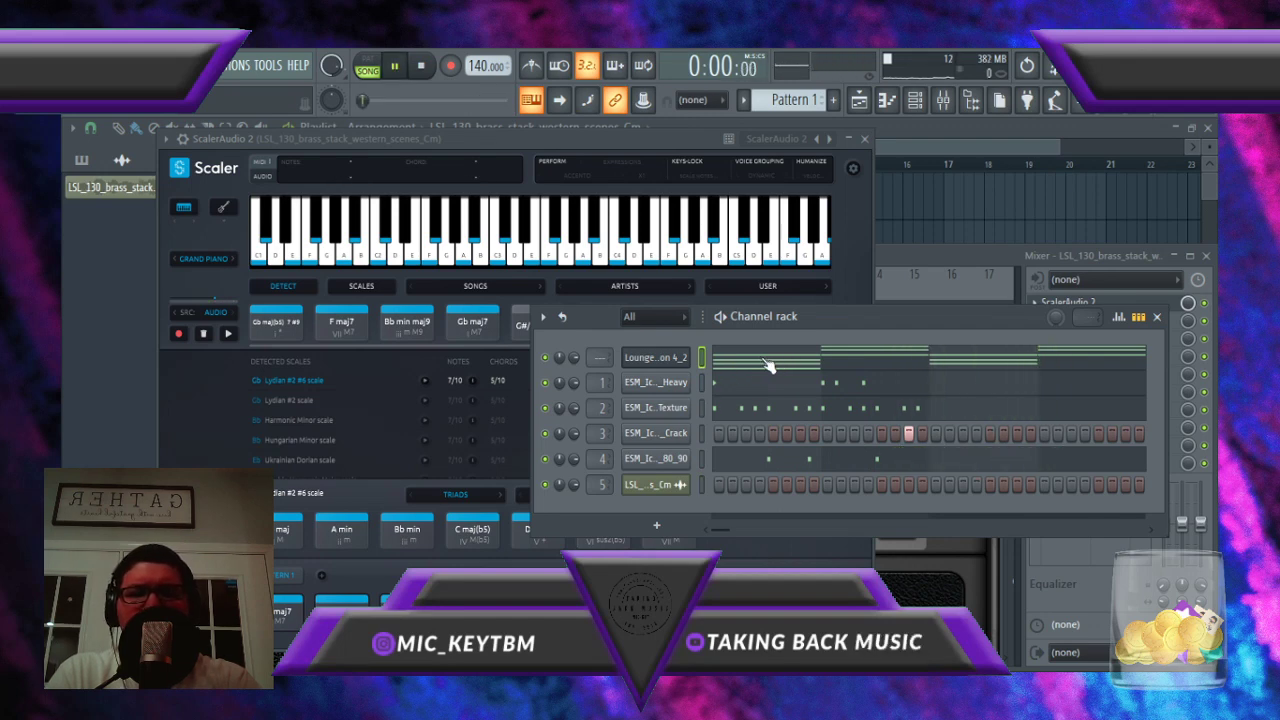
{"action": "left_click", "coordinate": [768, 366]}
{"action": "key", "text": "space"}
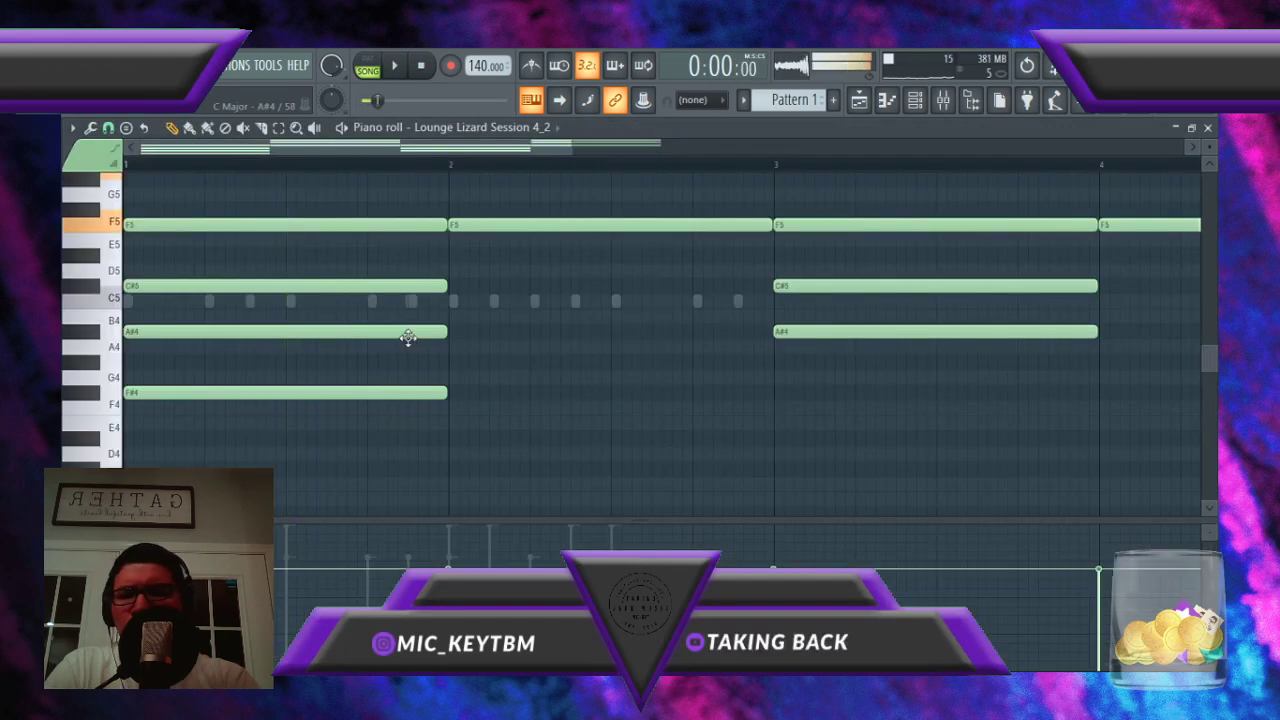
Step: Lower the C6 and A5 notes in bar 2 by one octave, play the result, and close the piano roll
{"action": "key", "text": "ctrl+a"}
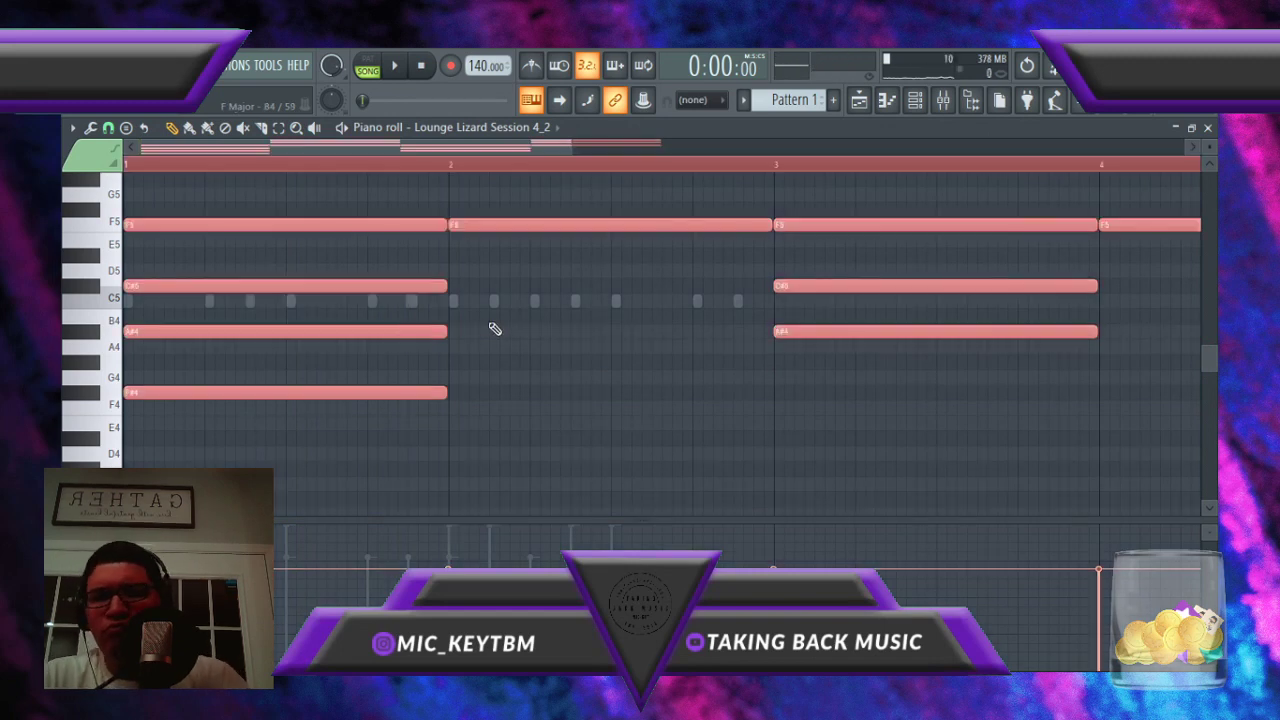
{"action": "scroll", "coordinate": [494, 328], "scroll_direction": "up", "scroll_amount": 3}
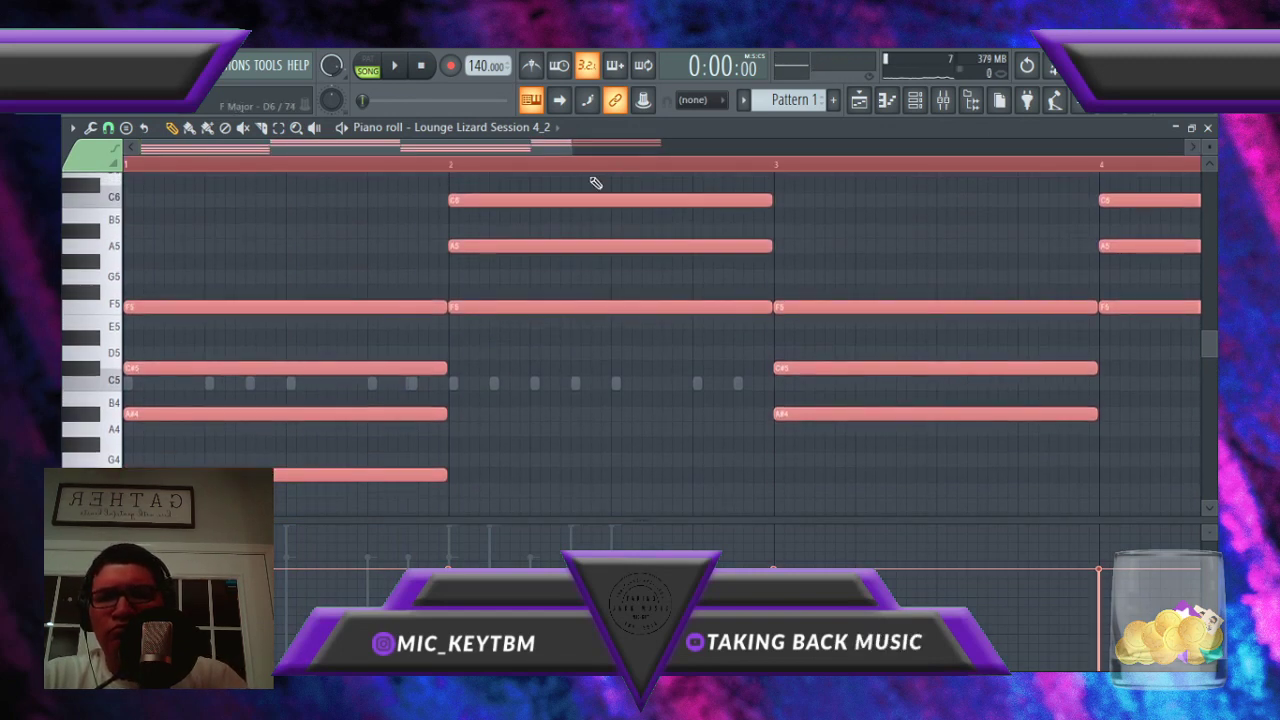
{"action": "mouse_move", "coordinate": [582, 180]}
{"action": "left_mouse_down"}
{"action": "mouse_move", "coordinate": [574, 320]}
{"action": "mouse_move", "coordinate": [575, 187]}
{"action": "left_mouse_up"}
{"action": "key", "text": "ctrl+Down"}
{"action": "key", "text": "space"}
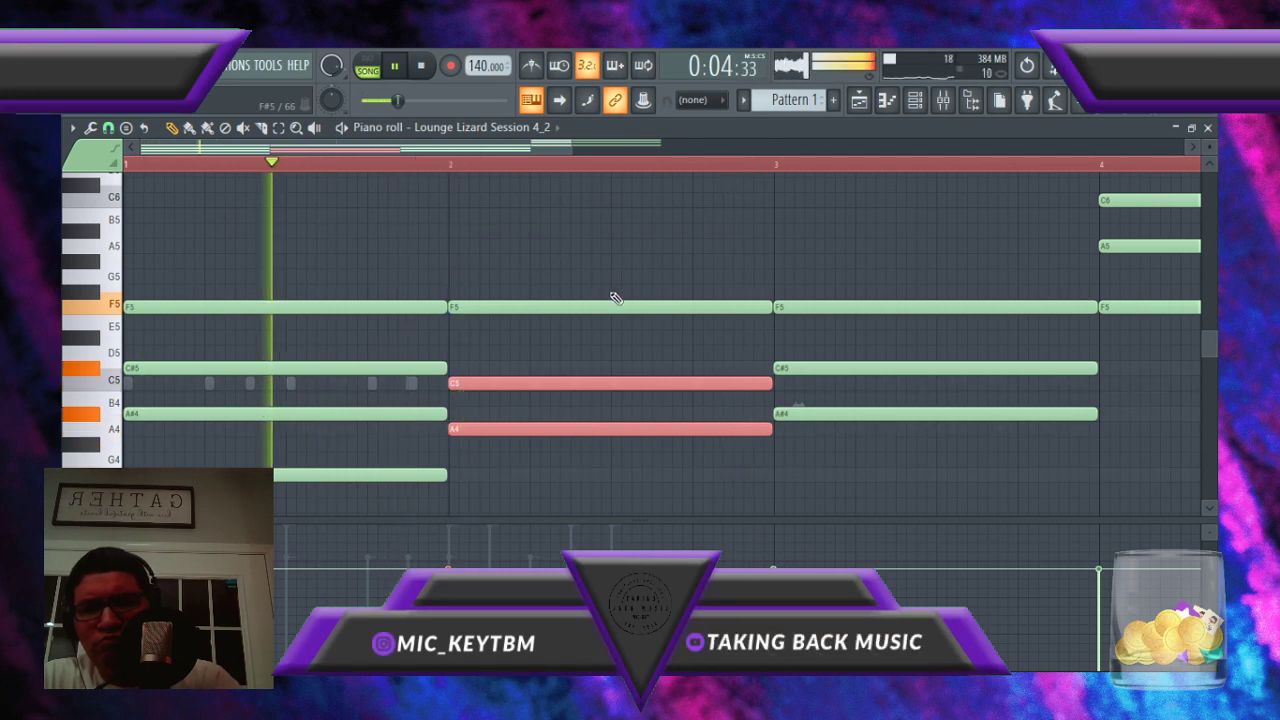
{"action": "key", "text": "ctrl+d"}
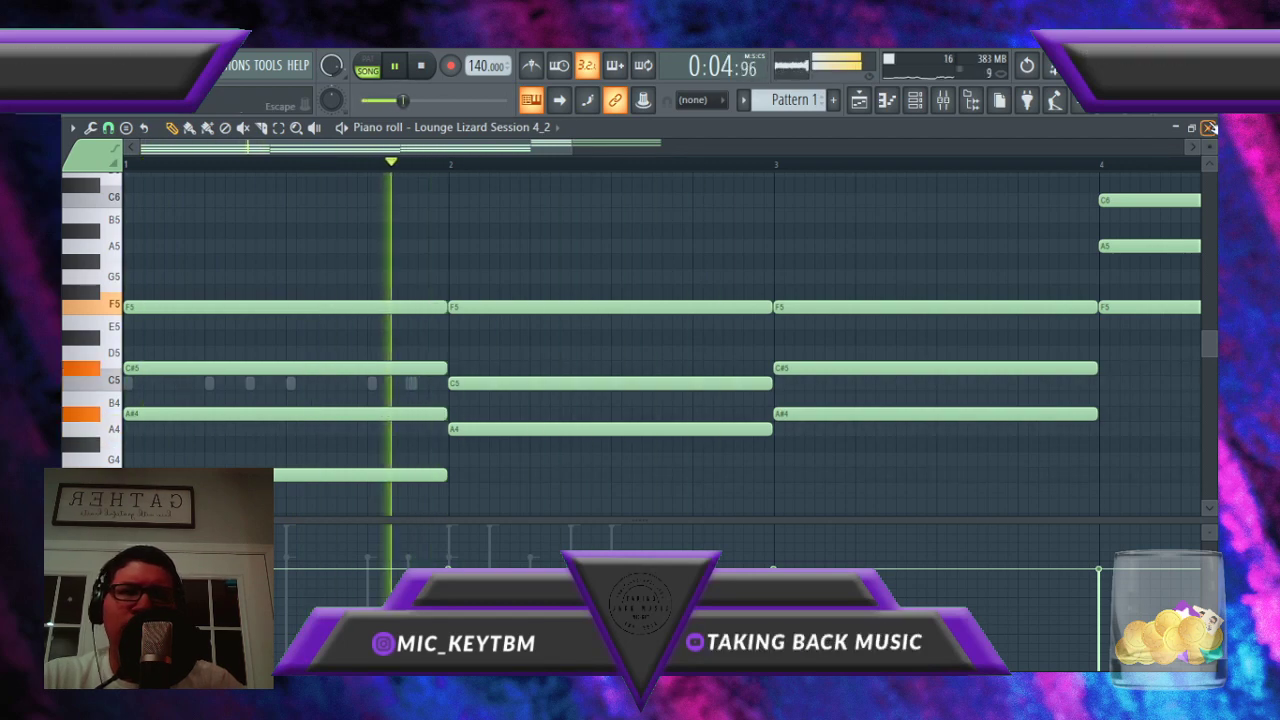
{"action": "left_click", "coordinate": [1207, 128]}
Step: Delete the last two Pattern 1 clips from Track 2 in the playlist
{"action": "left_click", "coordinate": [900, 132]}
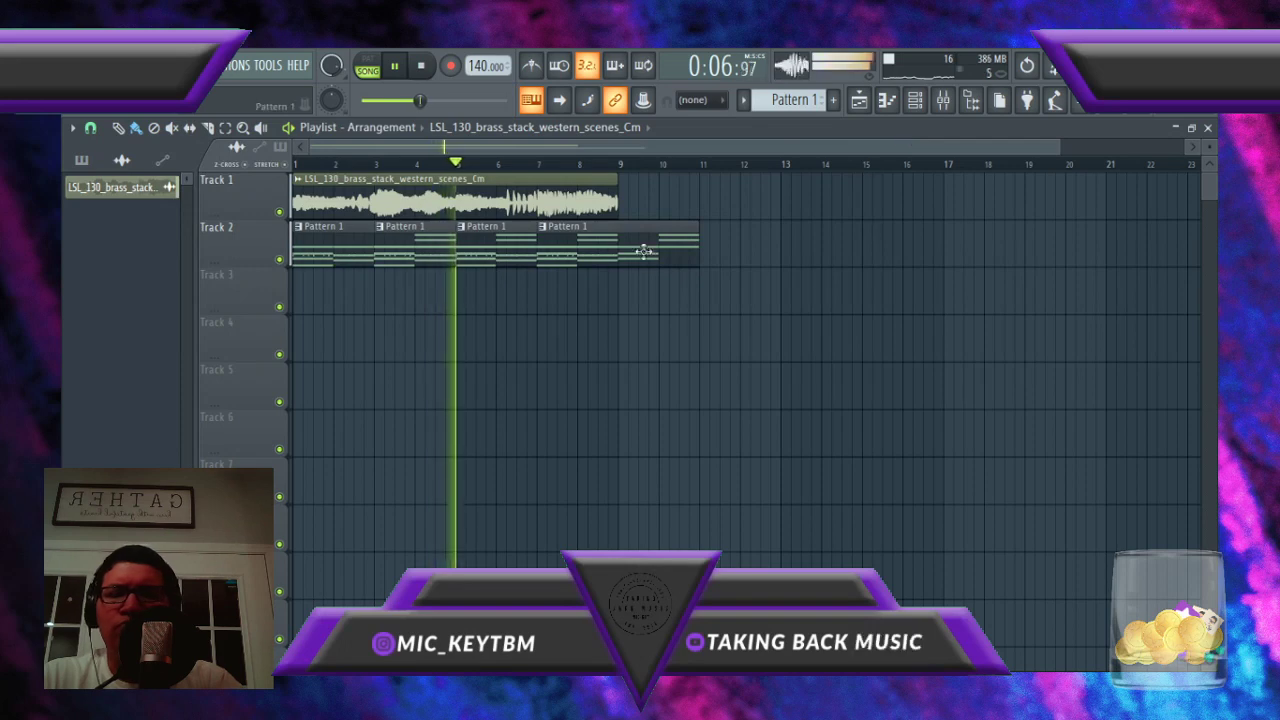
{"action": "right_click", "coordinate": [582, 246]}
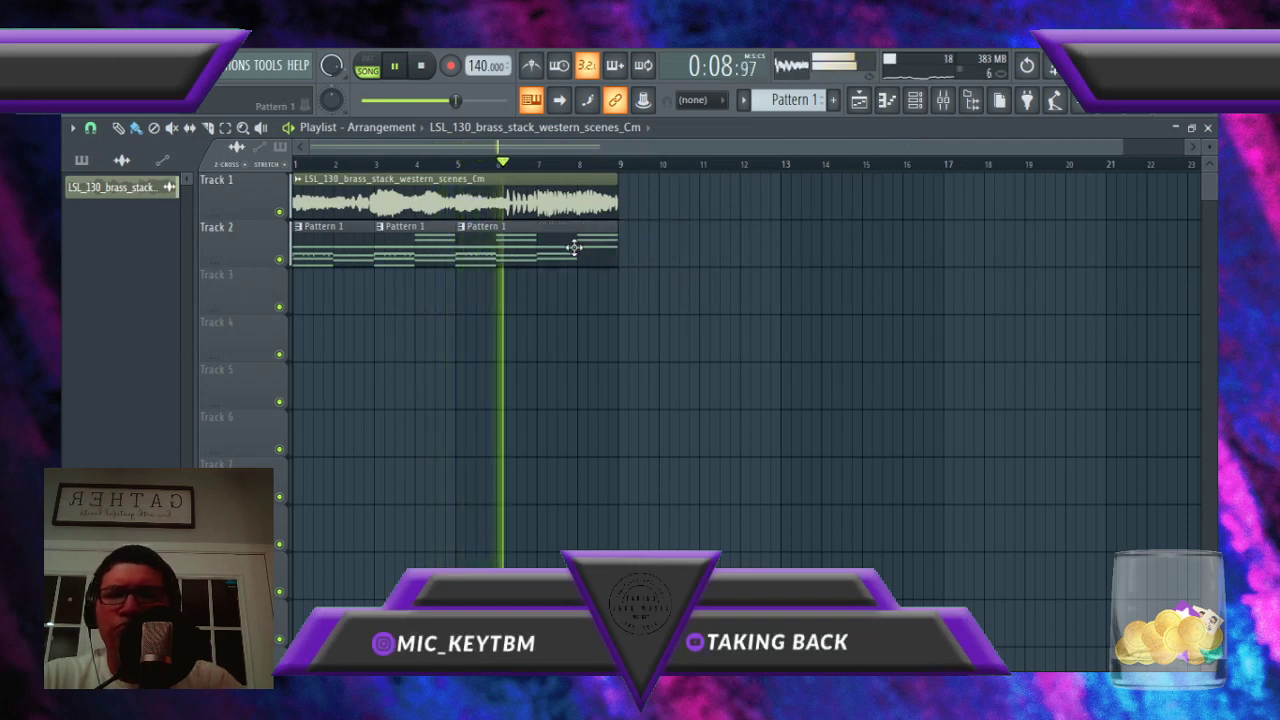
{"action": "right_click", "coordinate": [574, 247]}
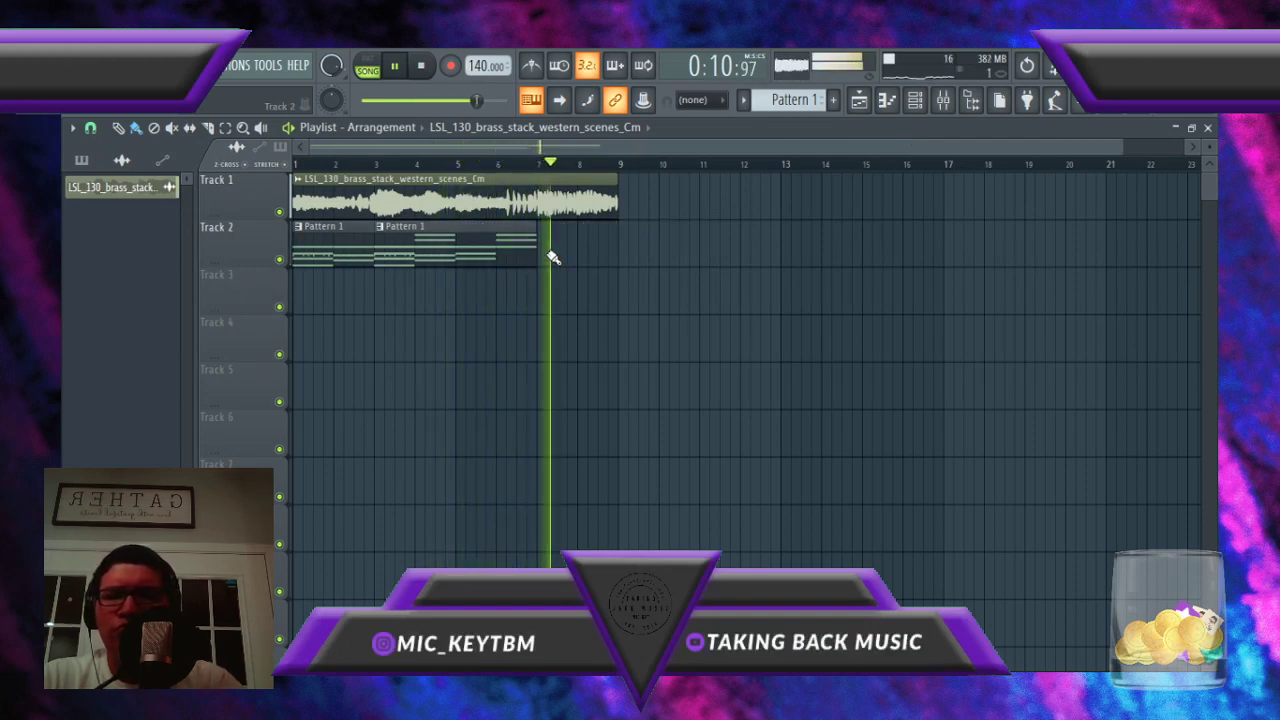
Step: Replace the shortened second clip on Track 2 with a full Pattern 1 clip starting at bar 5
{"action": "right_click", "coordinate": [511, 251]}
{"action": "left_click", "coordinate": [463, 256]}
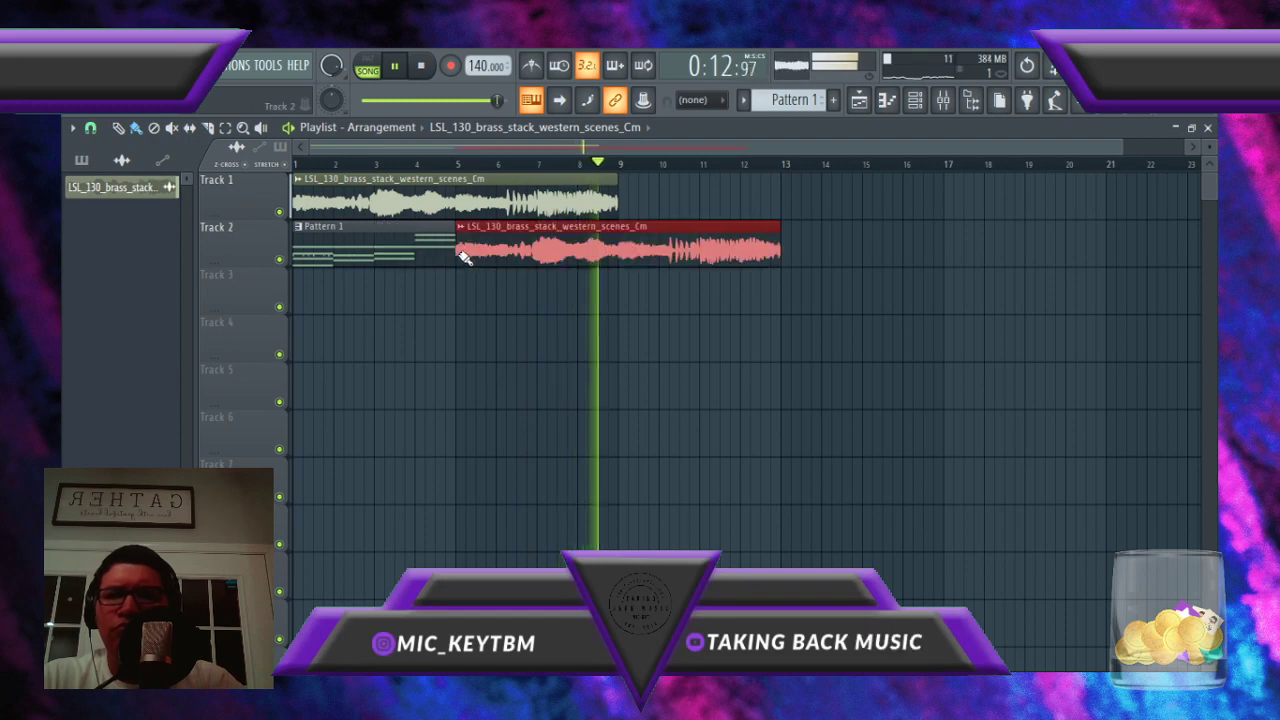
{"action": "right_click", "coordinate": [462, 255]}
{"action": "left_click", "coordinate": [455, 254]}
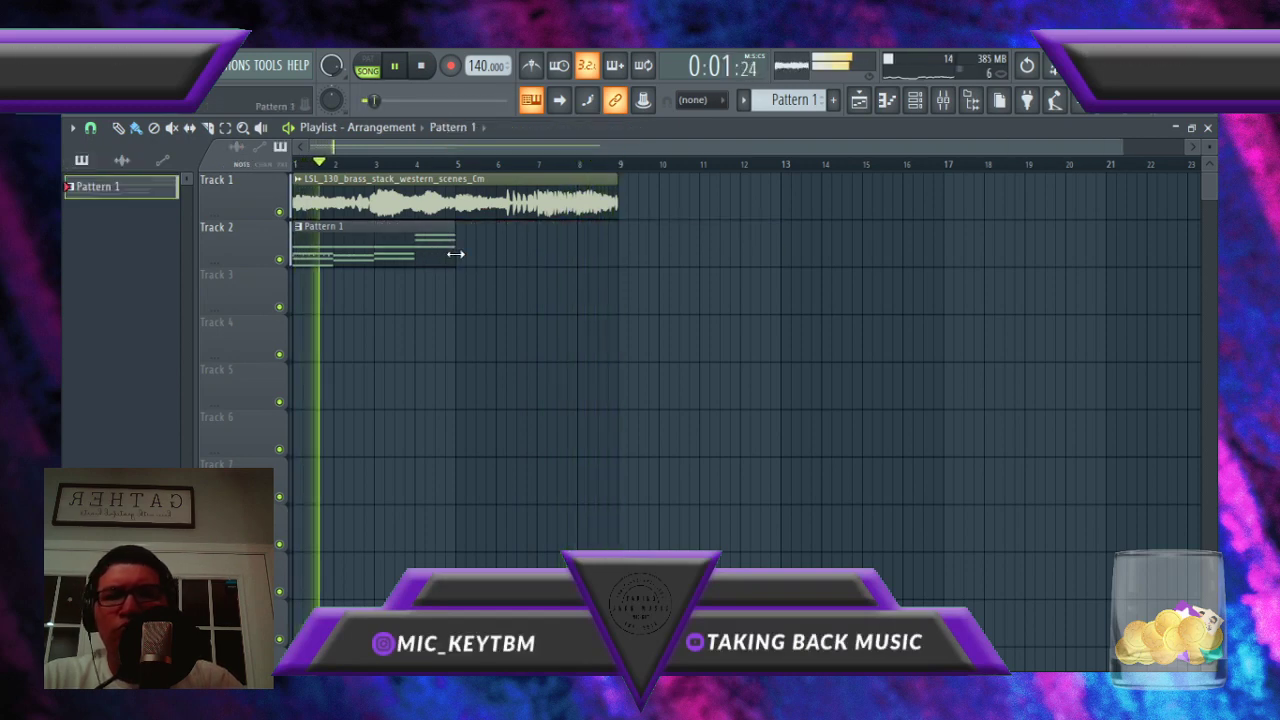
{"action": "left_click", "coordinate": [462, 256]}
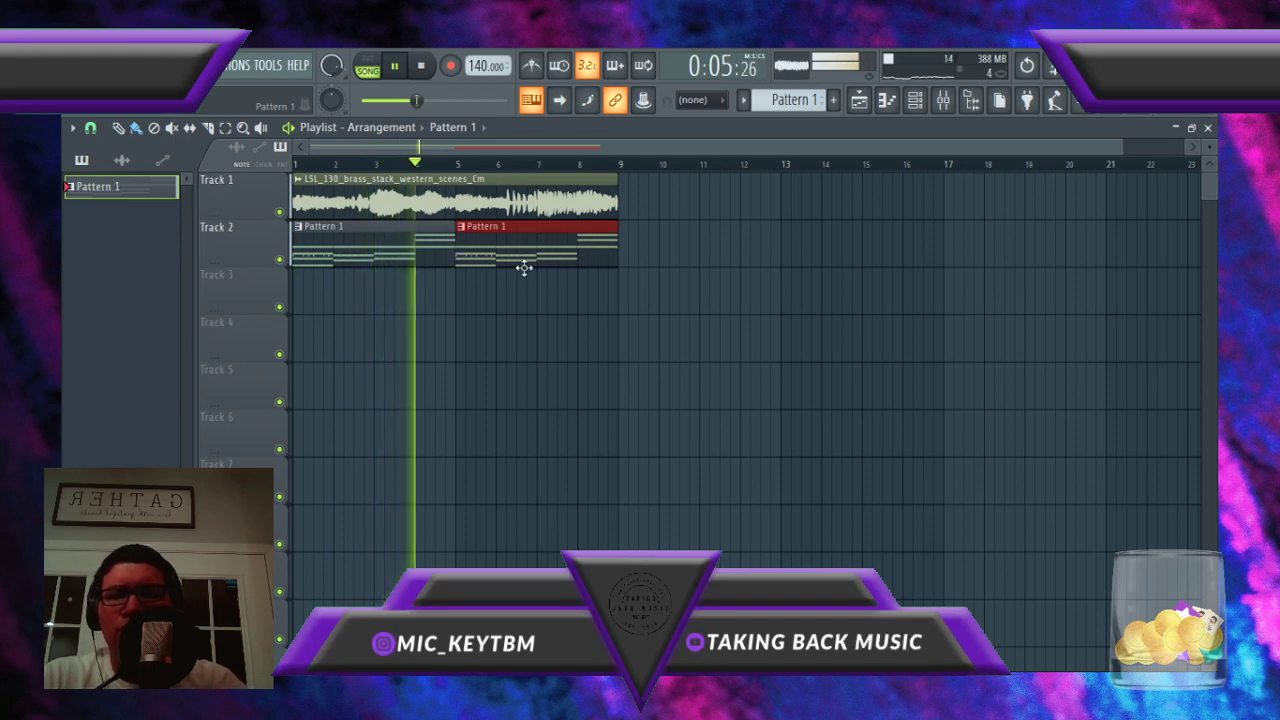
Step: Lower the C6, A5 and F5 Lounge Lizard notes in bar 4 by one octave and close the piano roll
{"action": "double_click", "coordinate": [463, 243]}
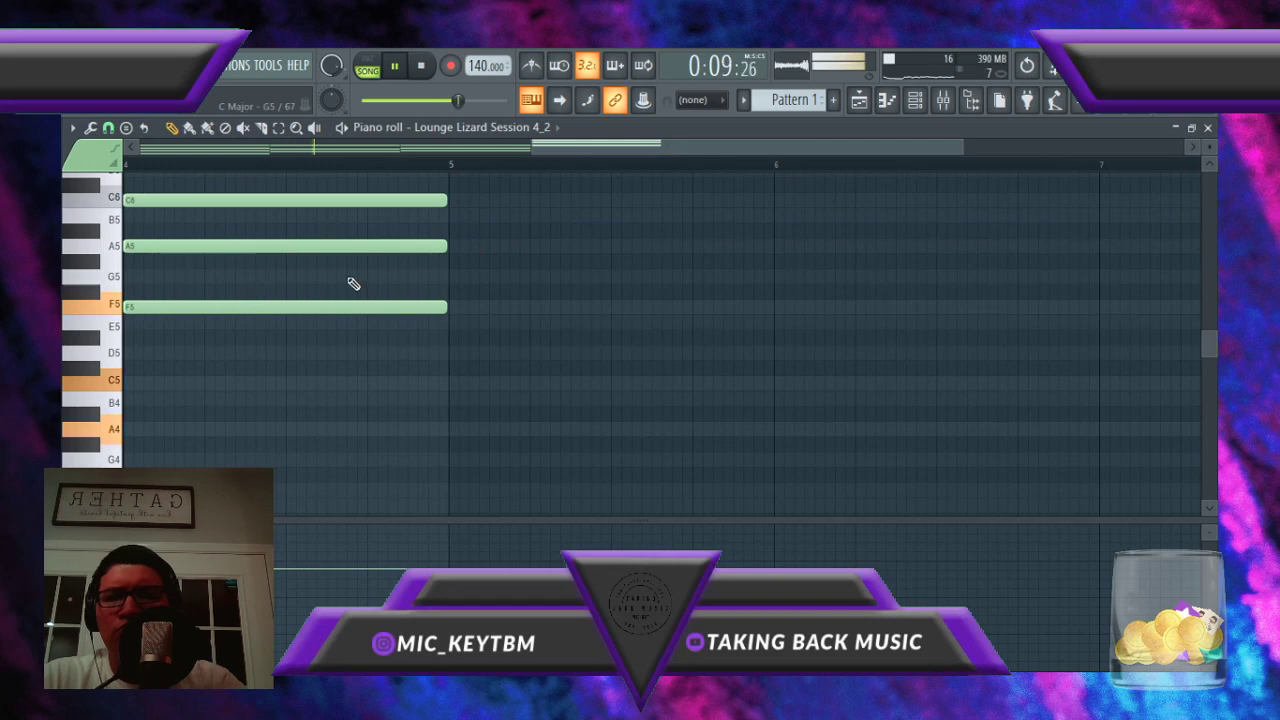
{"action": "left_click_drag", "start_coordinate": [481, 196], "coordinate": [489, 320]}
{"action": "key", "text": "ctrl+Down"}
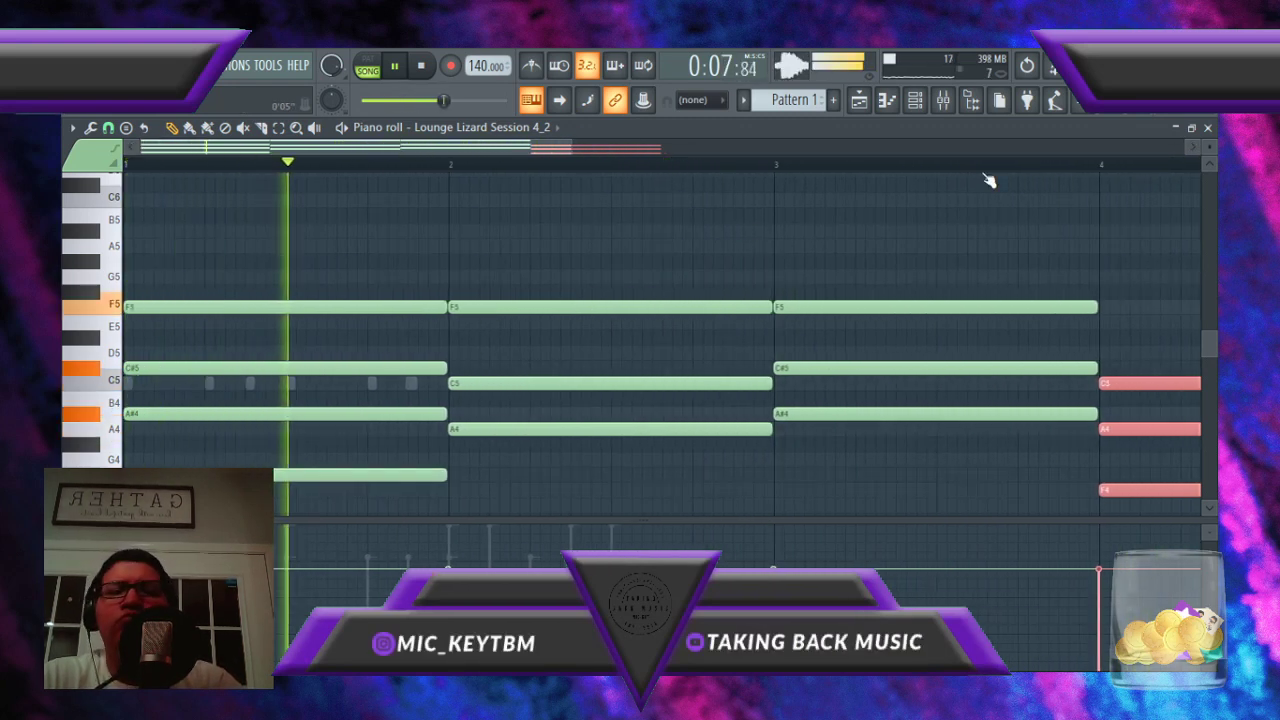
{"action": "left_click", "coordinate": [1207, 128]}
Step: Duplicate the kick notes of bars 1–2 into bars 3–4 of Pattern 1 and deselect them
{"action": "left_click", "coordinate": [840, 385]}
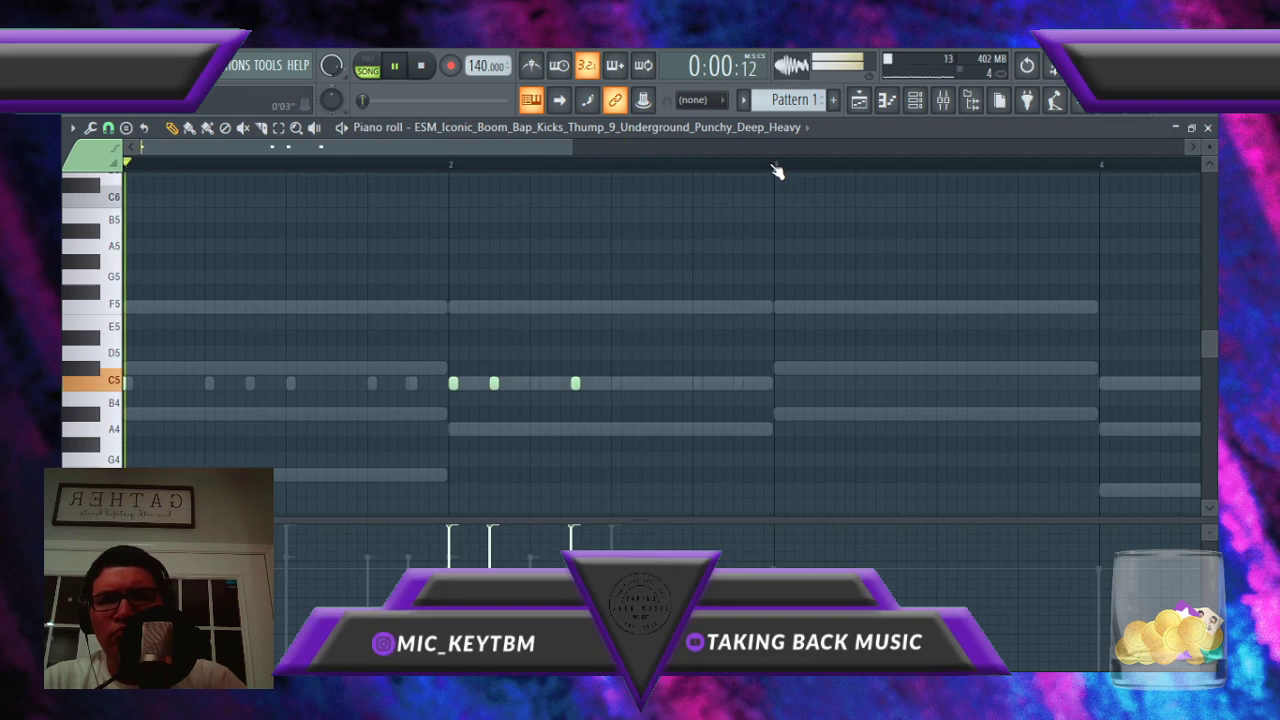
{"action": "left_click_drag", "start_coordinate": [778, 172], "coordinate": [128, 186]}
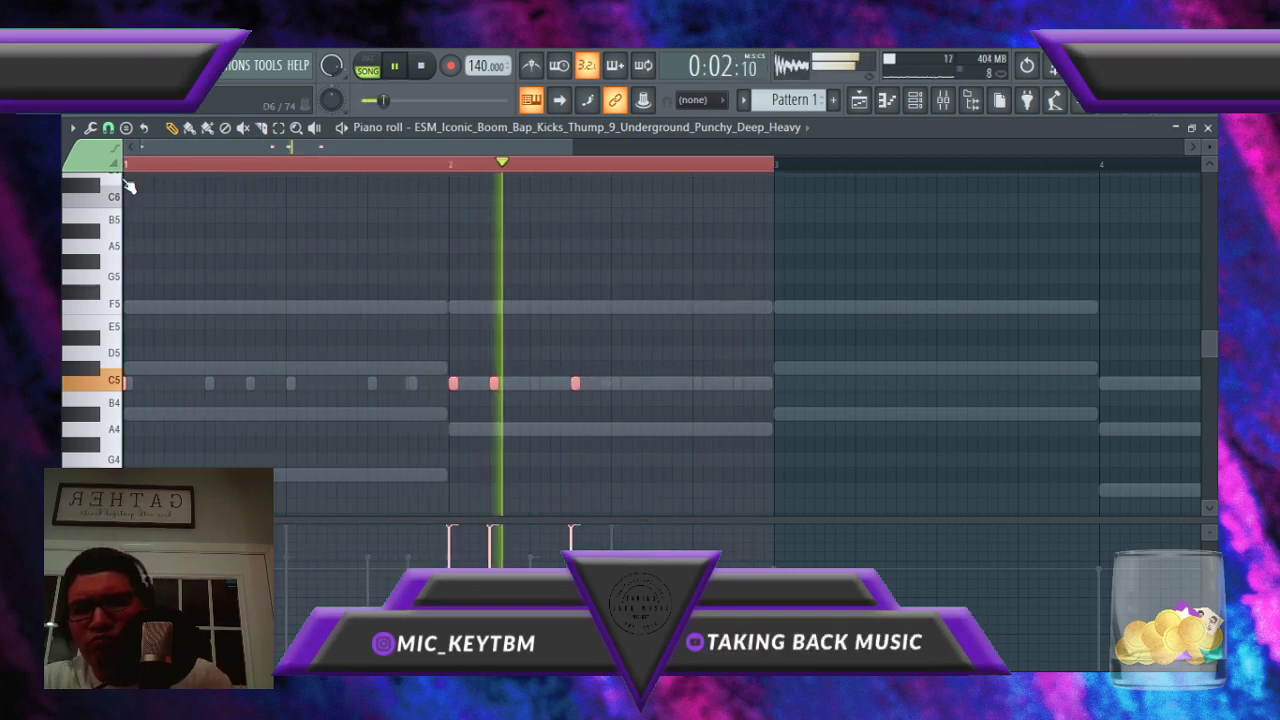
{"action": "key", "text": "ctrl+b"}
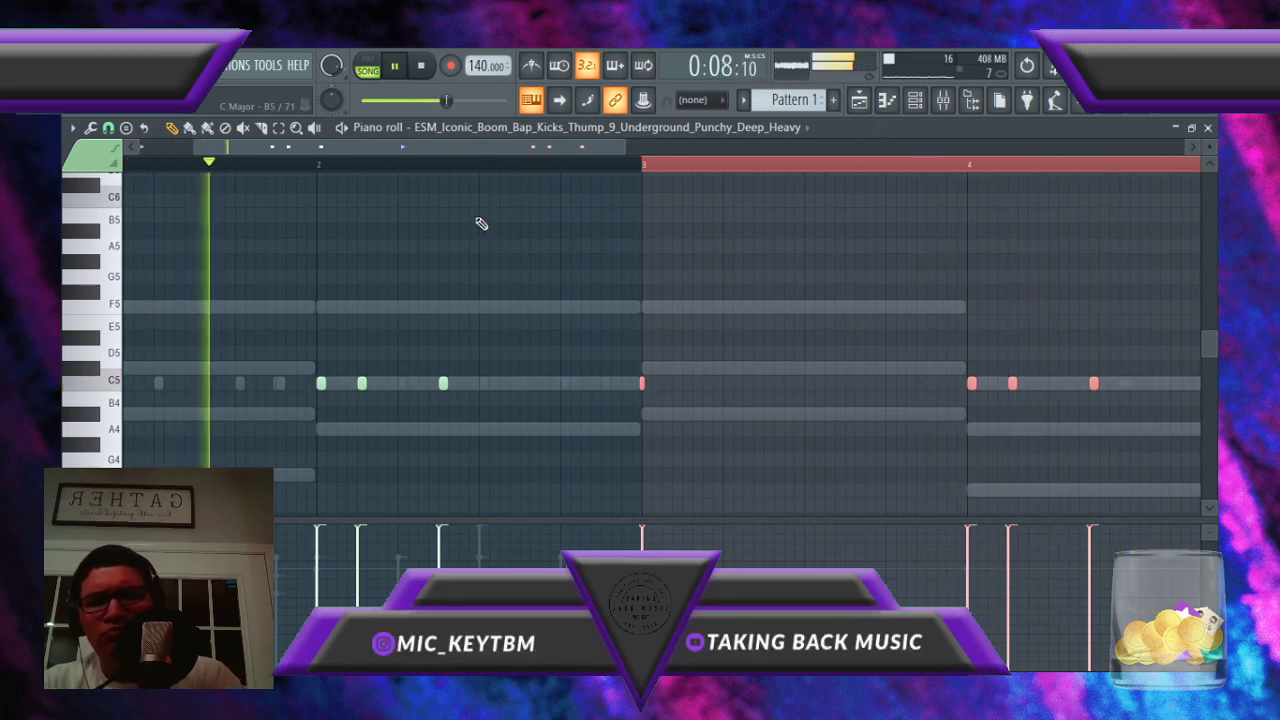
{"action": "key", "text": "ctrl+d"}
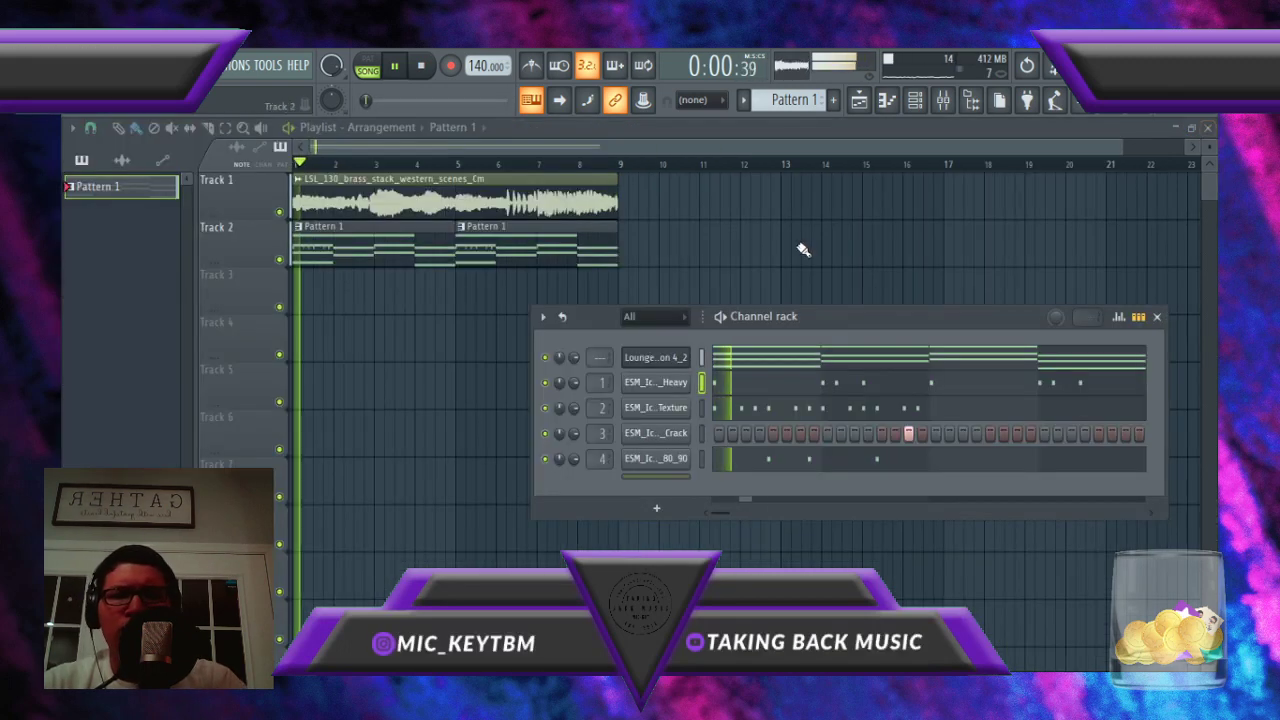
Step: Duplicate the hi-hat notes of bars 1–2 into bars 3–4 of Pattern 1 and close the piano roll
{"action": "left_click", "coordinate": [847, 410]}
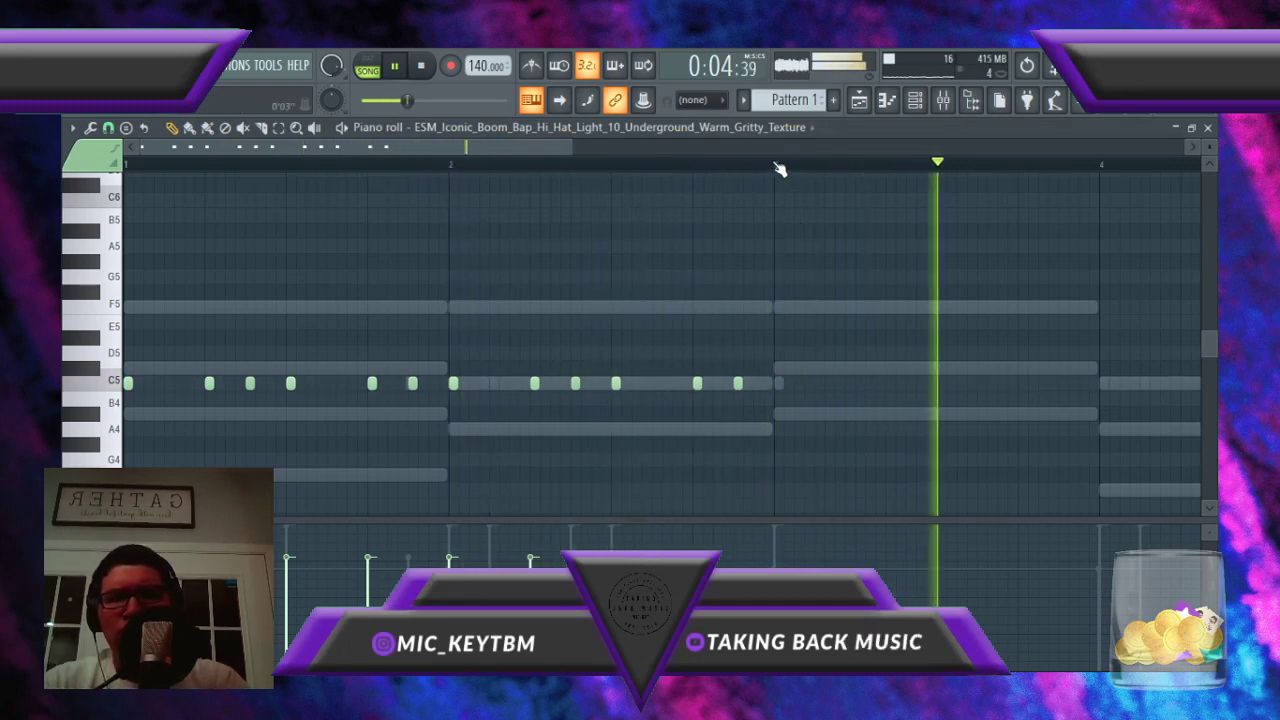
{"action": "left_click_drag", "start_coordinate": [775, 165], "coordinate": [147, 180]}
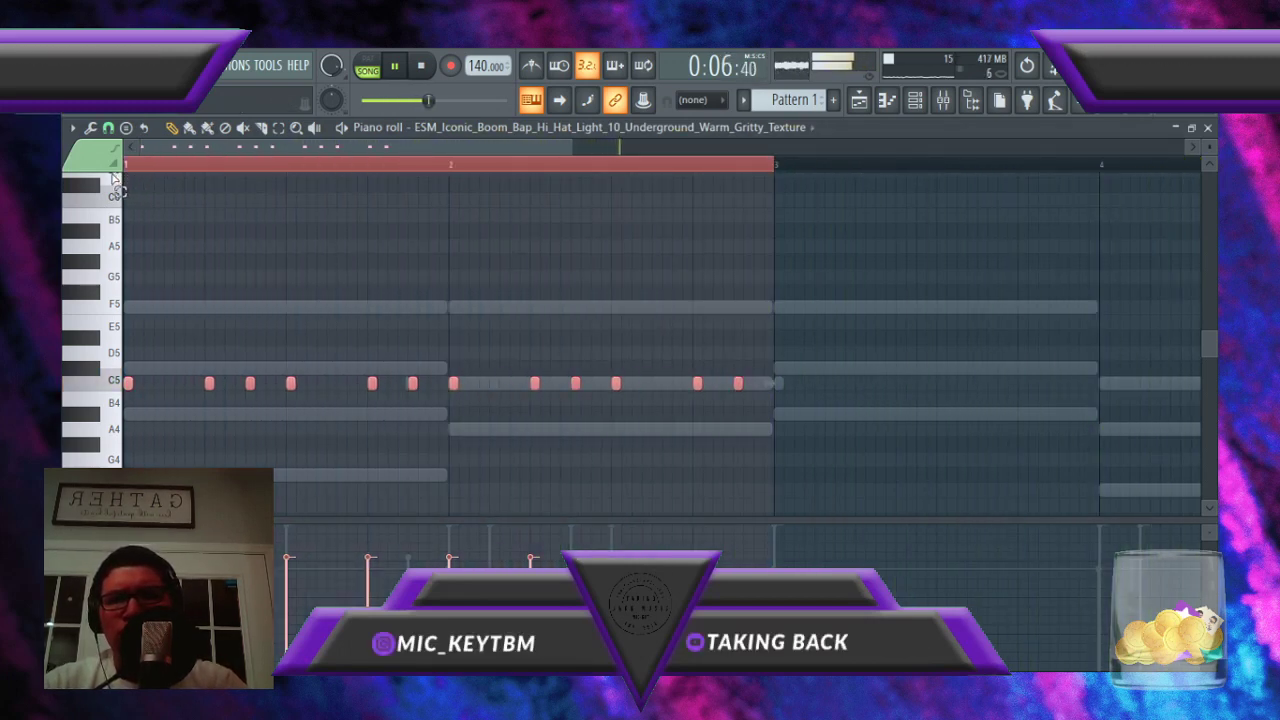
{"action": "key", "text": "ctrl+b"}
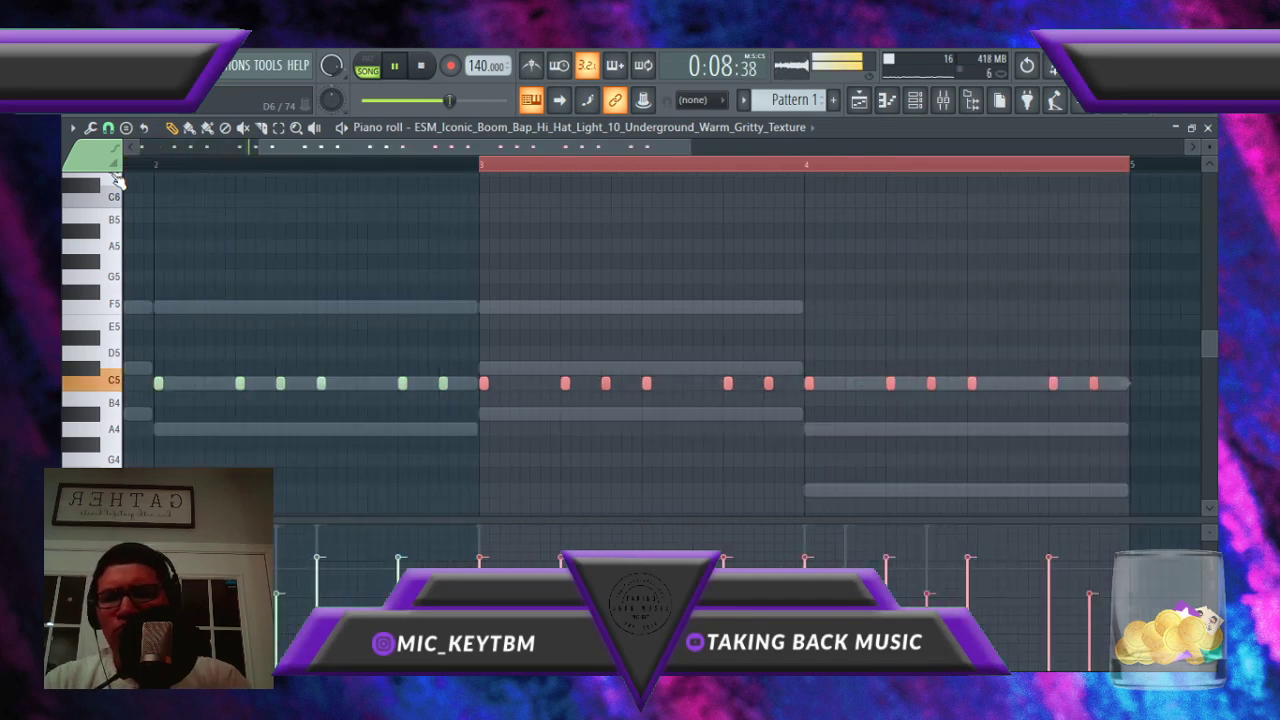
{"action": "key", "text": "Escape"}
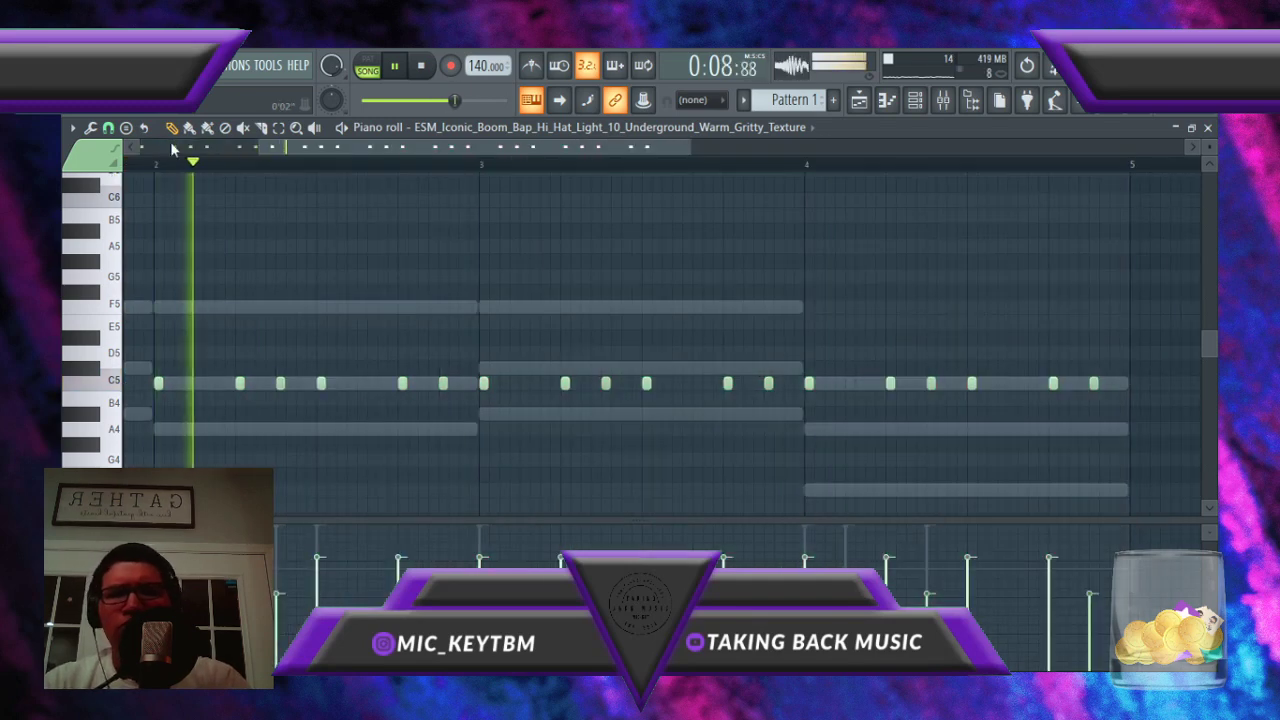
{"action": "left_click", "coordinate": [1208, 128]}
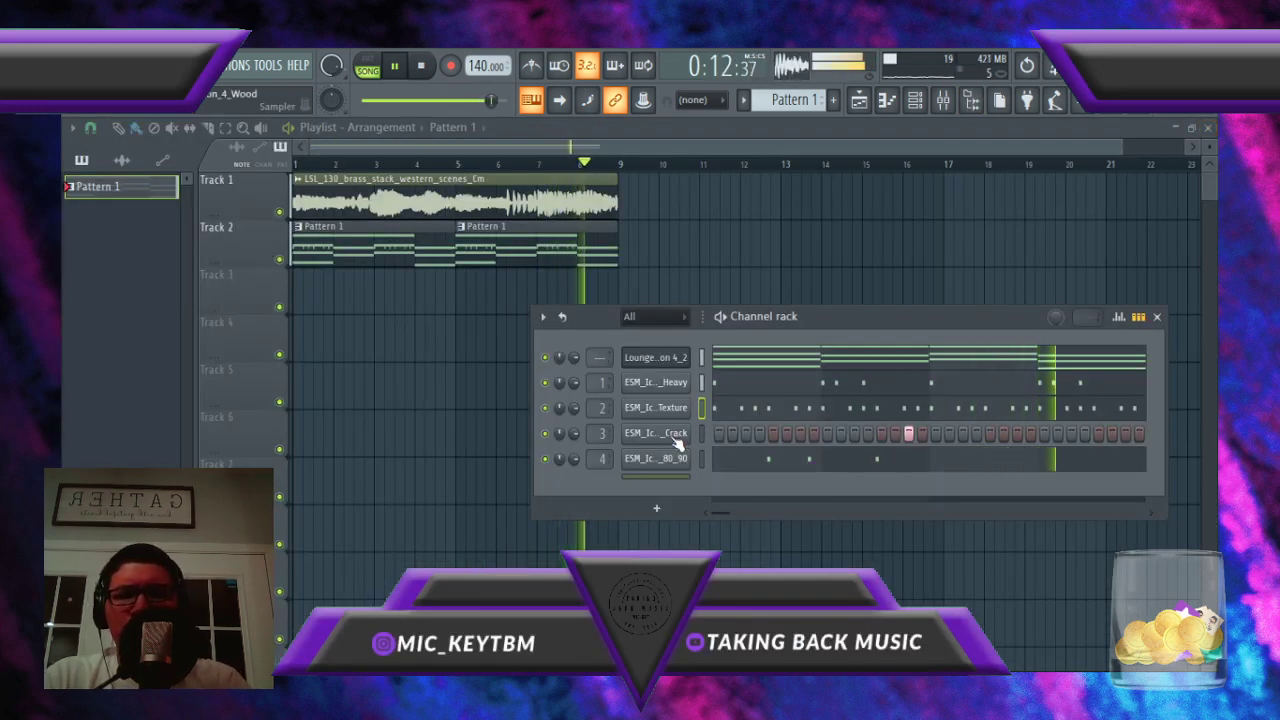
Step: Add a C5 wood stick percussion hit near the end of bar 3 and close its piano roll
{"action": "key", "text": "F7"}
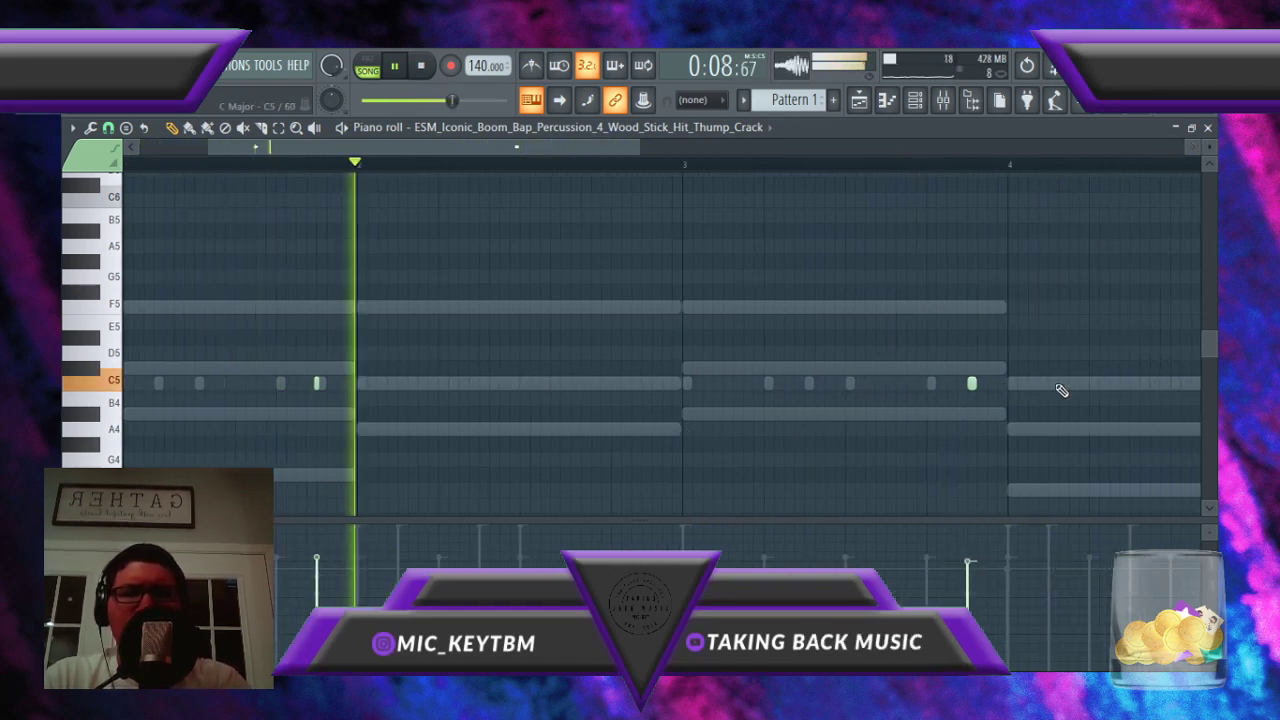
{"action": "left_click", "coordinate": [1207, 128]}
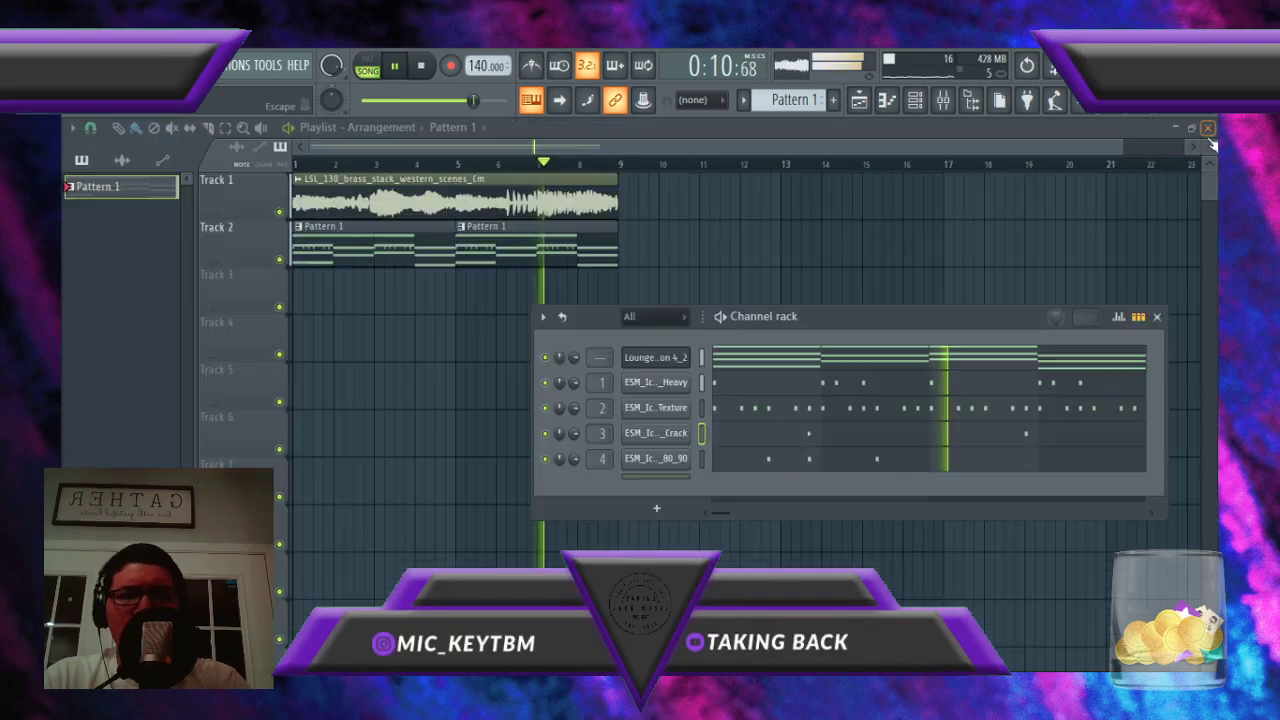
Step: Duplicate the snare notes of bars 1–2 into bars 3–4 of Pattern 1 and close the piano roll
{"action": "left_click", "coordinate": [831, 461]}
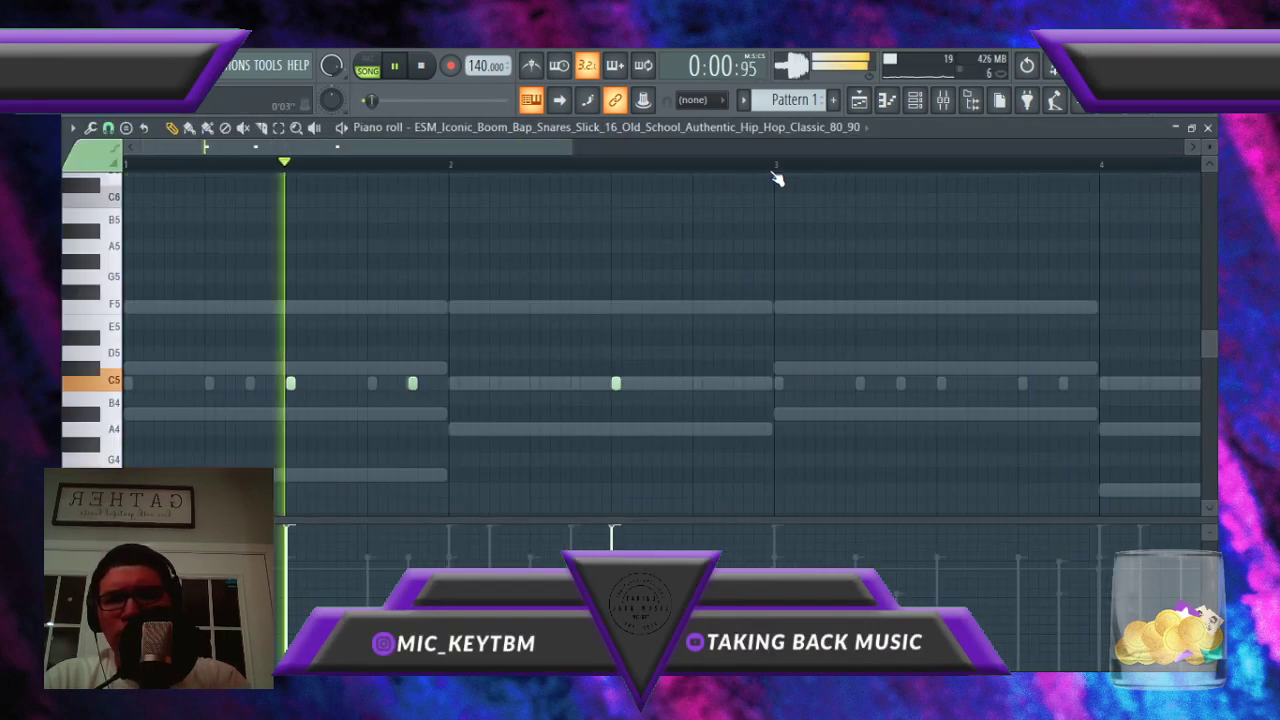
{"action": "left_click_drag", "start_coordinate": [764, 165], "coordinate": [588, 148]}
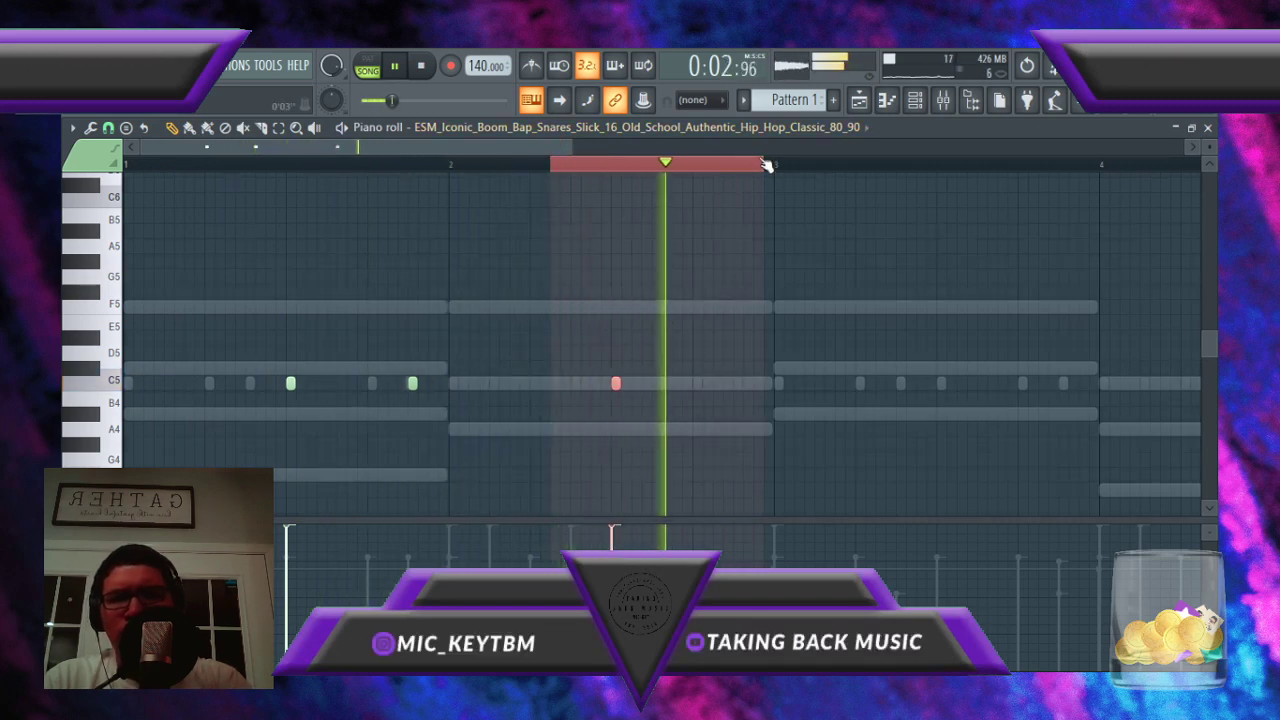
{"action": "left_click_drag", "start_coordinate": [771, 177], "coordinate": [540, 152]}
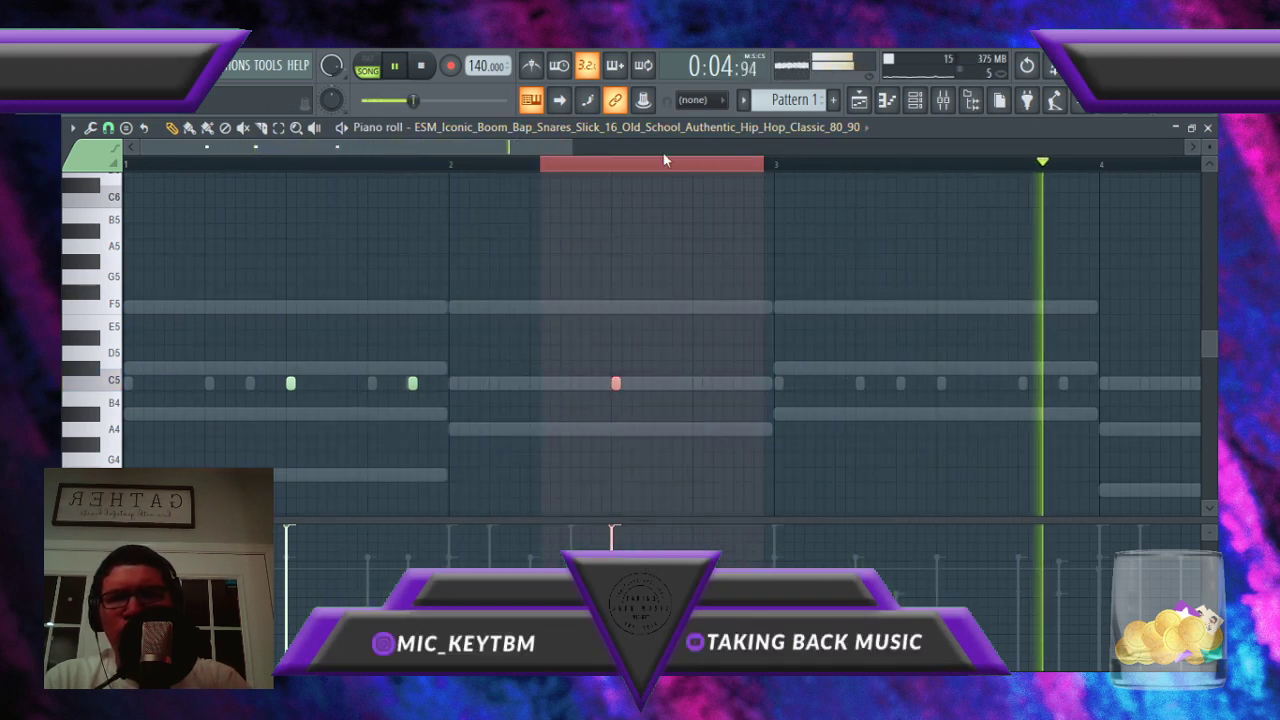
{"action": "left_click", "coordinate": [775, 170]}
{"action": "mouse_move", "coordinate": [775, 170]}
{"action": "left_mouse_down"}
{"action": "mouse_move", "coordinate": [626, 178]}
{"action": "mouse_move", "coordinate": [165, 152]}
{"action": "mouse_move", "coordinate": [67, 110]}
{"action": "left_mouse_up"}
{"action": "key", "text": "ctrl+b"}
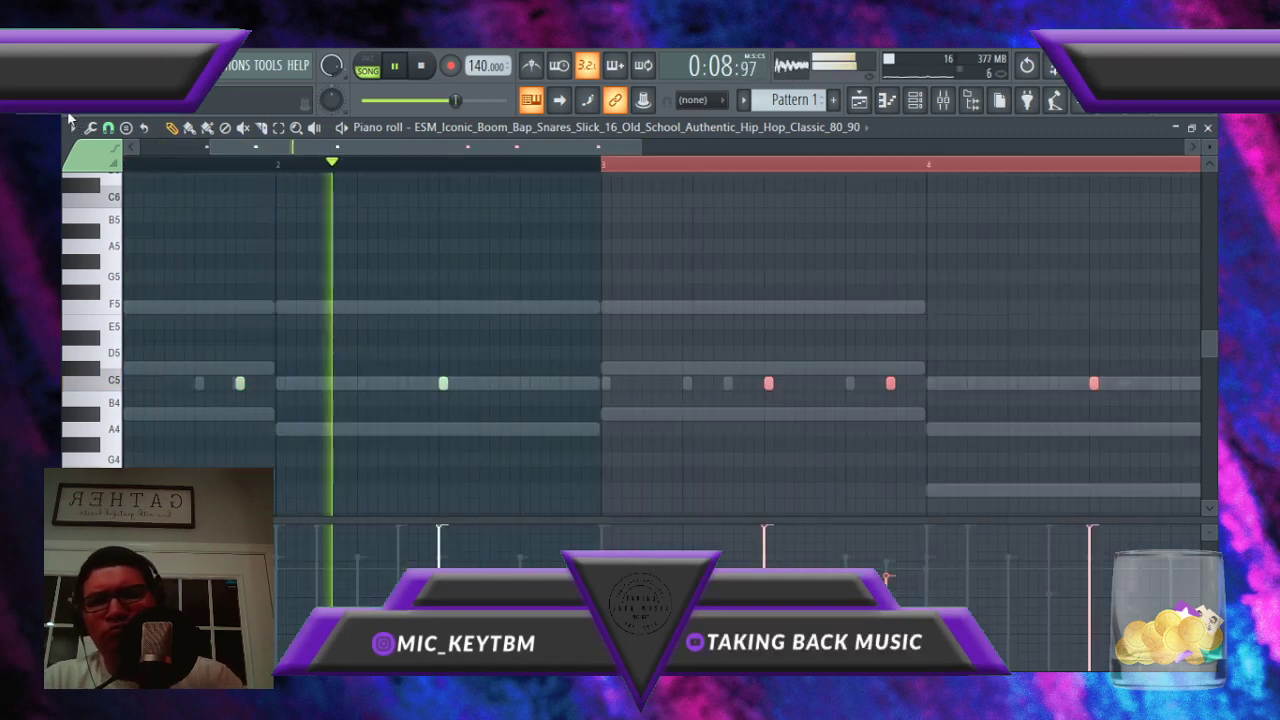
{"action": "key", "text": "ctrl+d"}
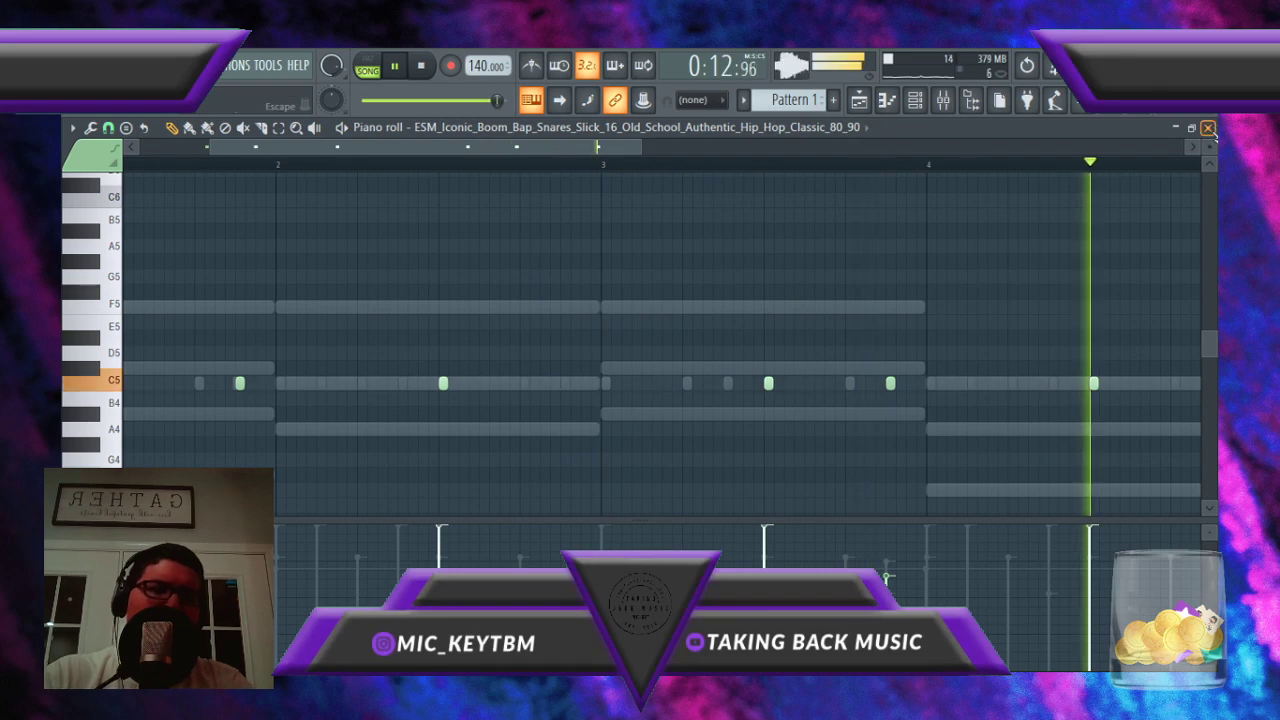
{"action": "left_click", "coordinate": [1208, 128]}
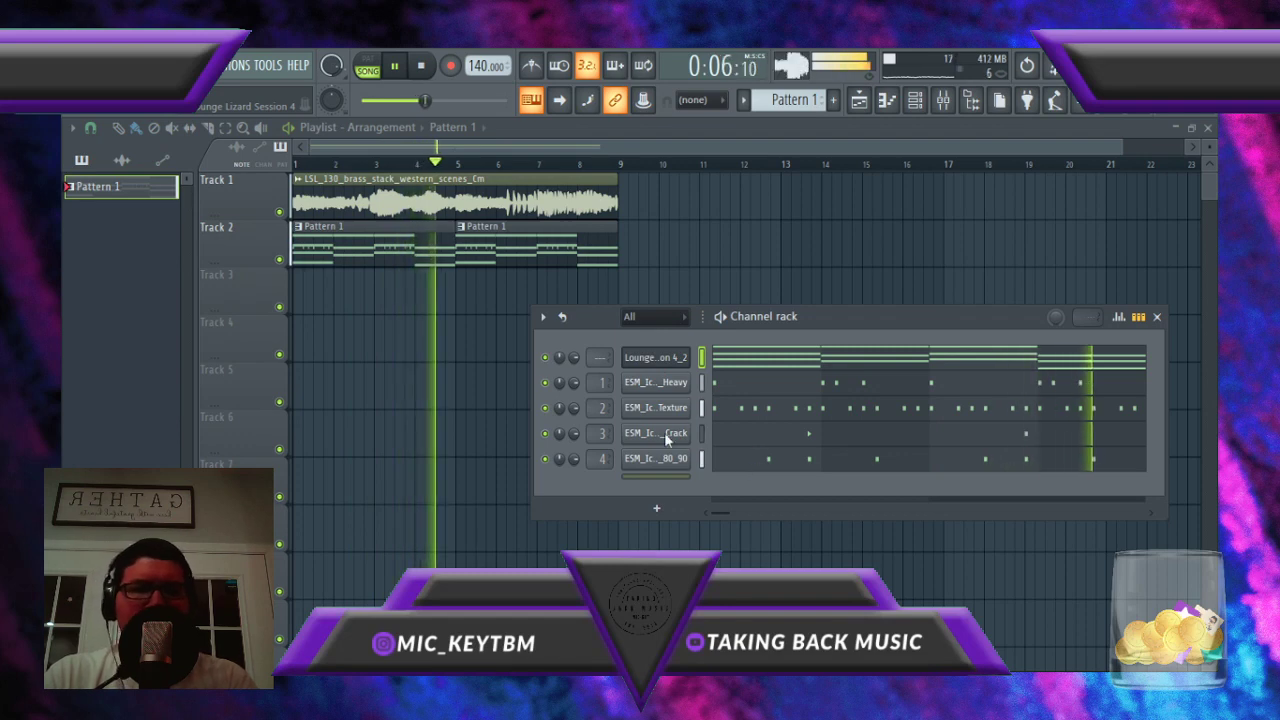
Step: Add Edirol Orchestral and MIDI Out channels to the channel rack and move the MIDI Out window clear of the Orchestral instrument list
{"action": "left_click", "coordinate": [640, 364]}
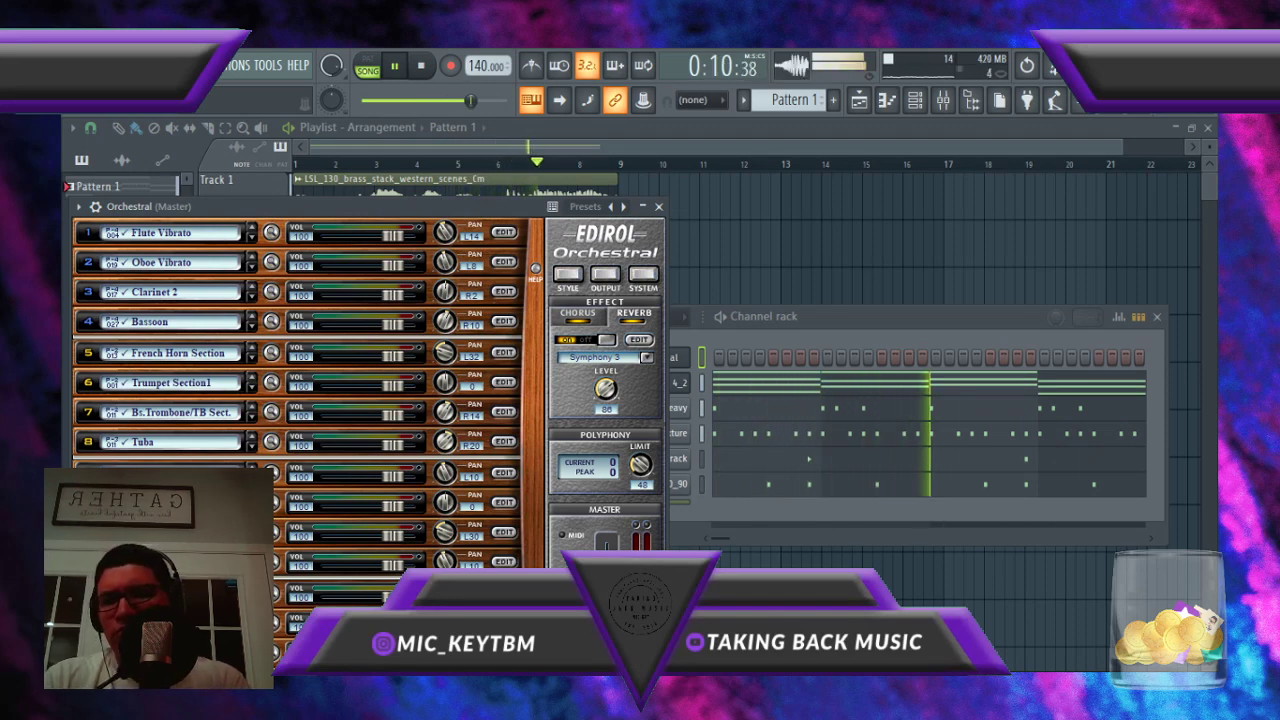
{"action": "left_click_drag", "start_coordinate": [830, 317], "coordinate": [878, 229]}
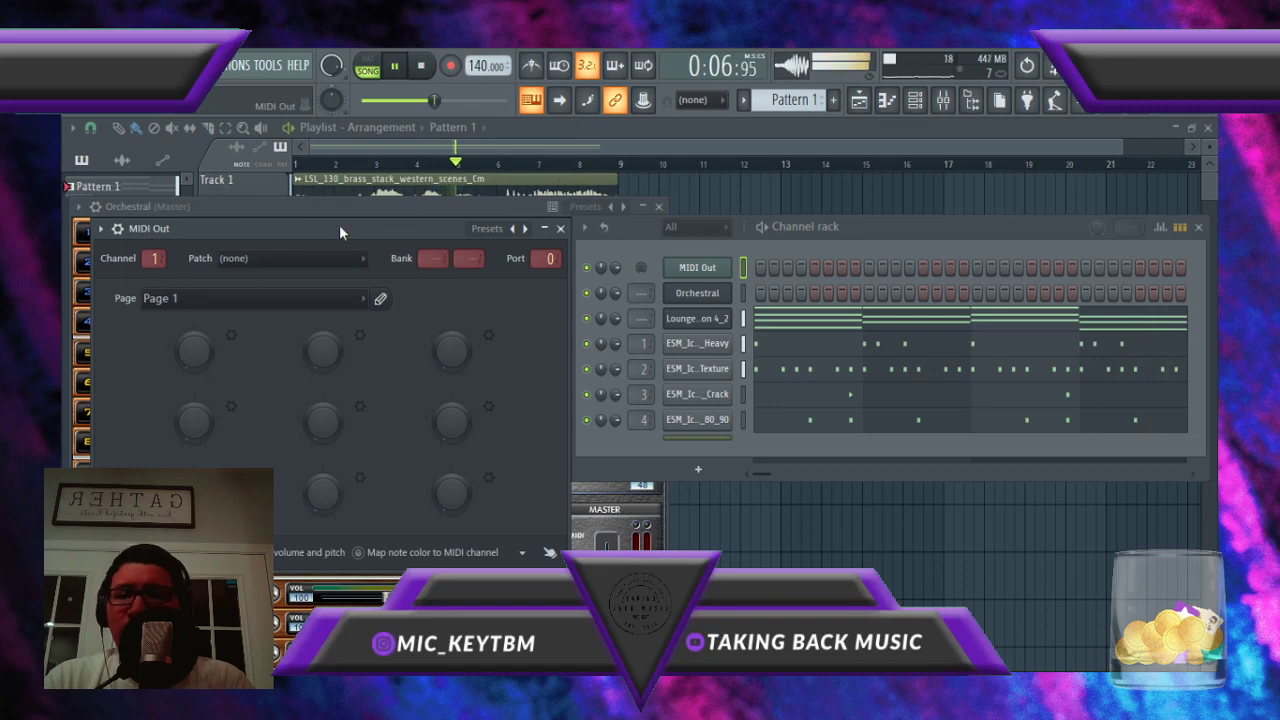
{"action": "left_click_drag", "start_coordinate": [339, 225], "coordinate": [758, 199]}
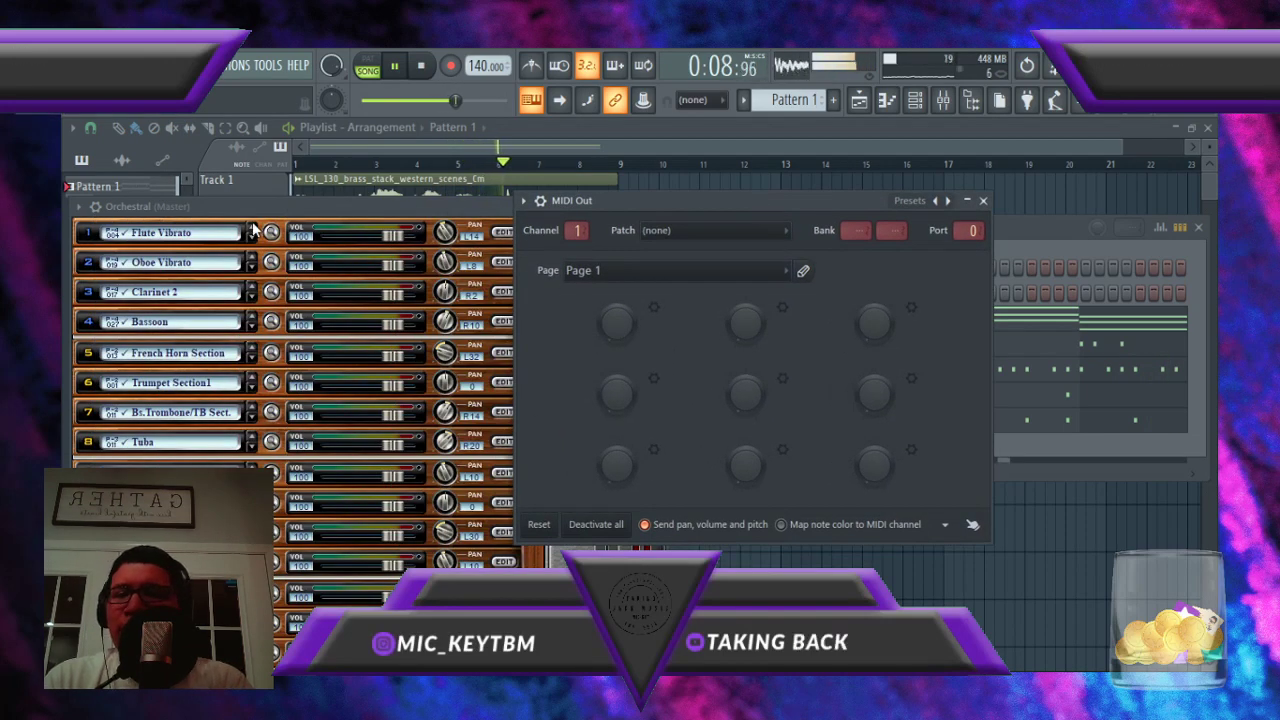
Step: Show Orchestral's plugin settings with the MIDI ports, return to its instrument list, and set the MIDI Out channel to 11
{"action": "left_click", "coordinate": [107, 217]}
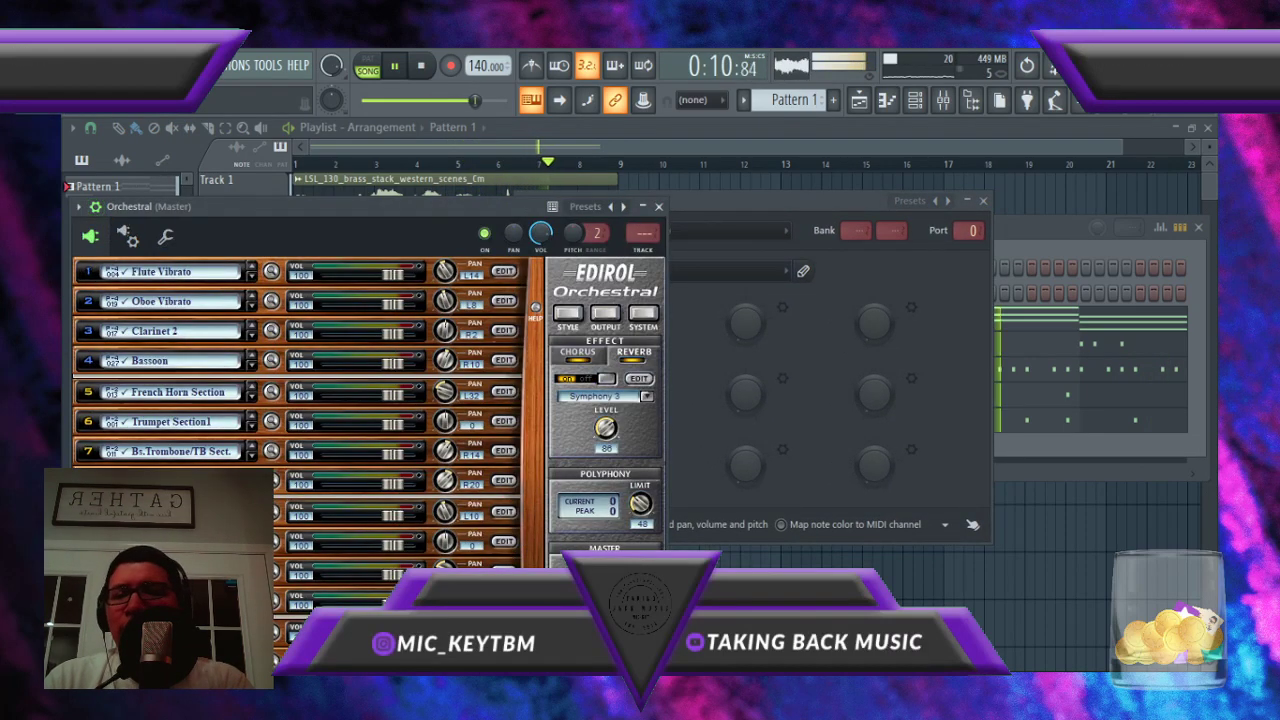
{"action": "left_click", "coordinate": [128, 236]}
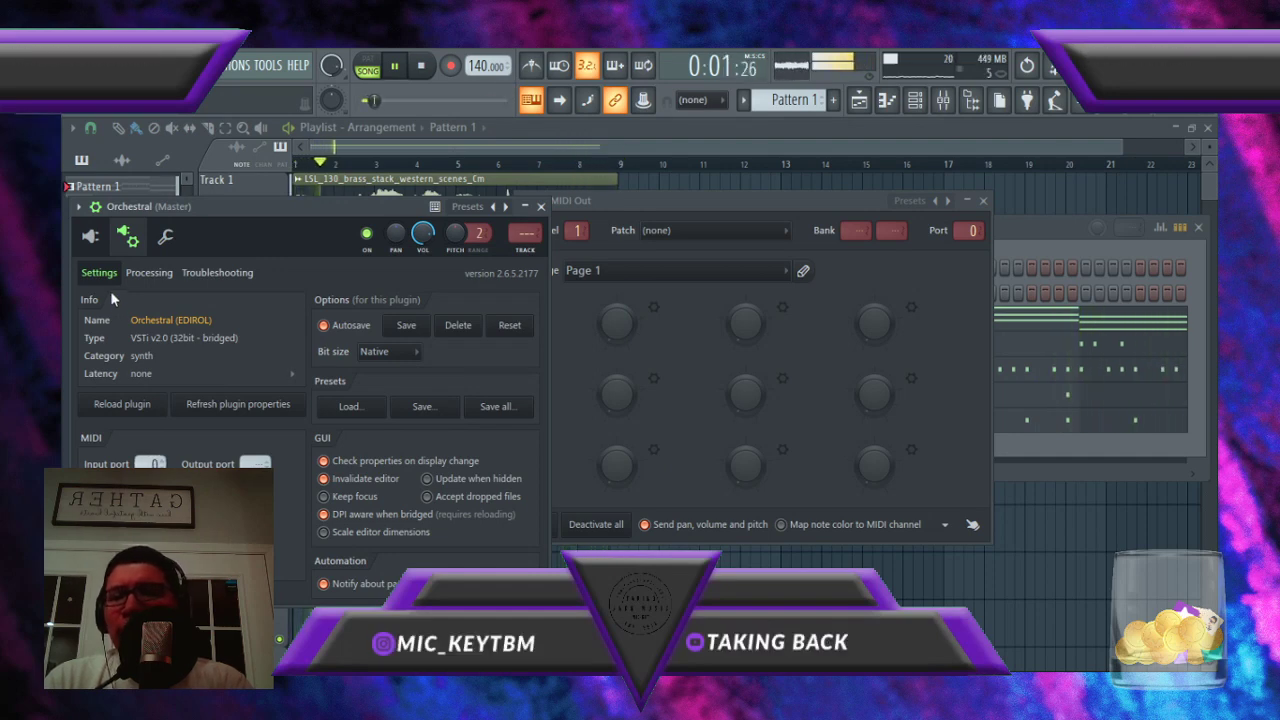
{"action": "left_click", "coordinate": [91, 238]}
{"action": "left_click", "coordinate": [757, 205]}
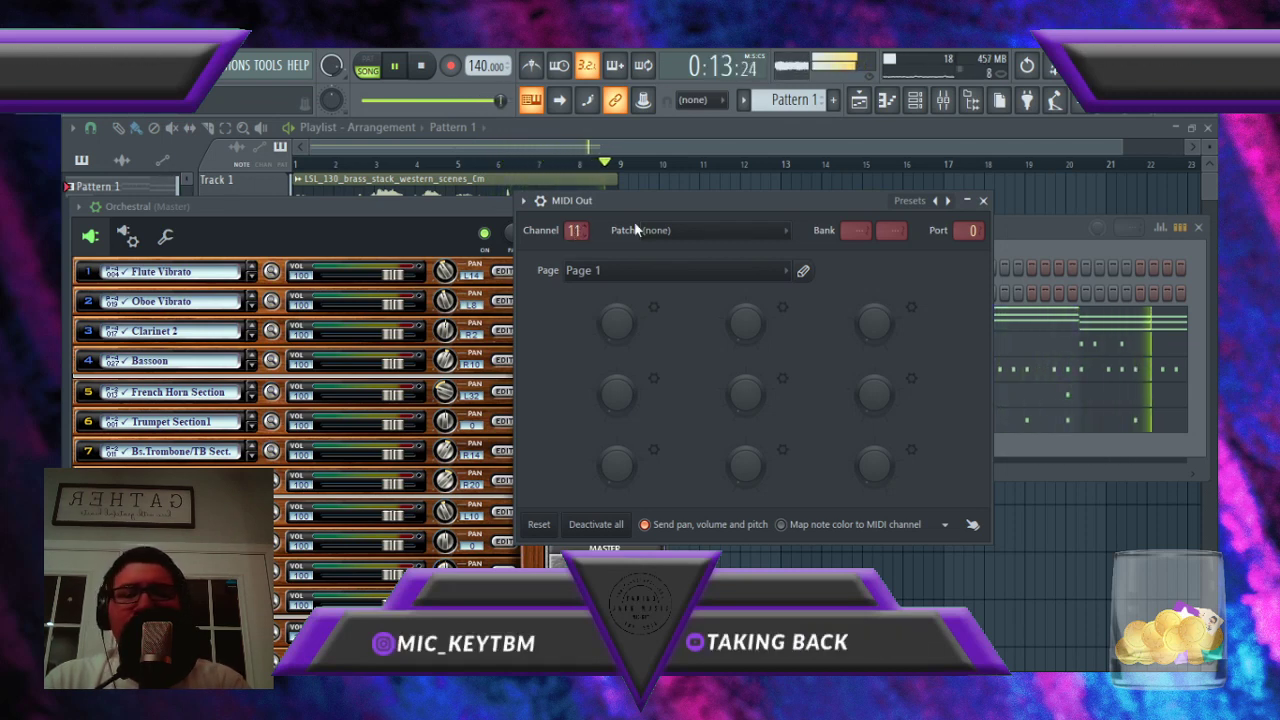
Step: Open the MIDI Out channel's piano roll and place short F5, A#4 and A5 notes in the first half of bar 1
{"action": "left_click", "coordinate": [1077, 247]}
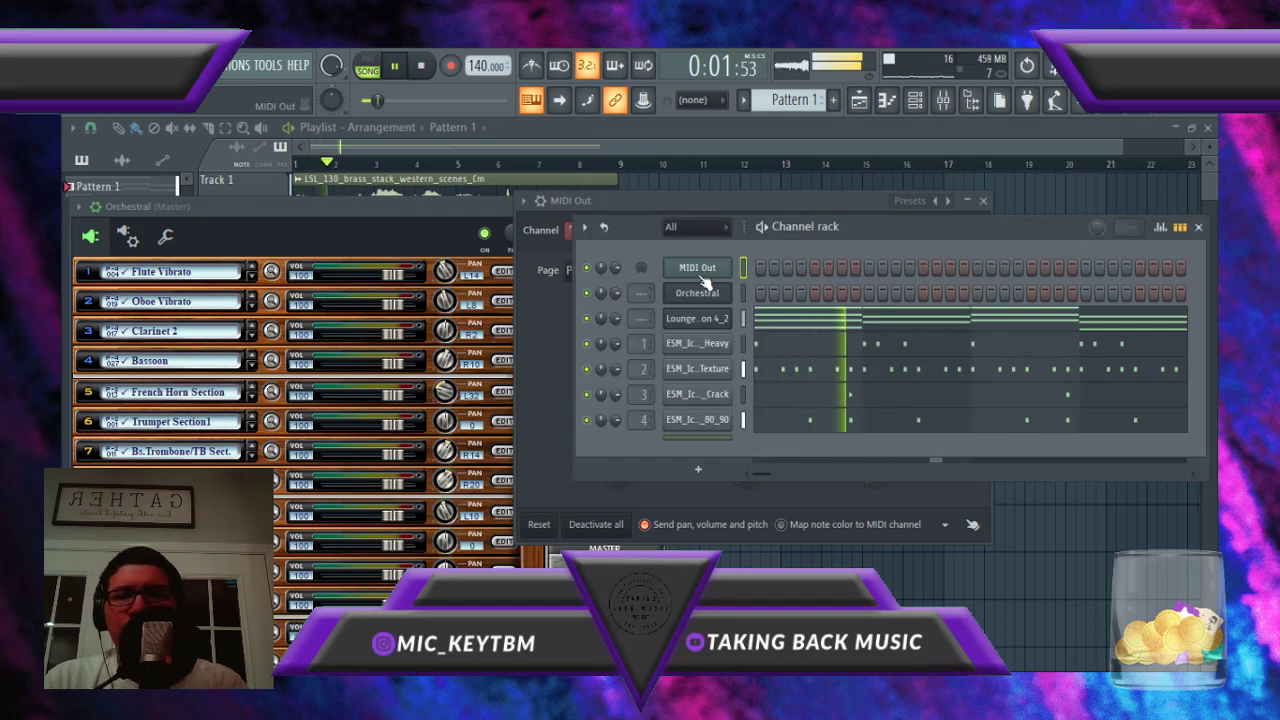
{"action": "key", "text": "F7"}
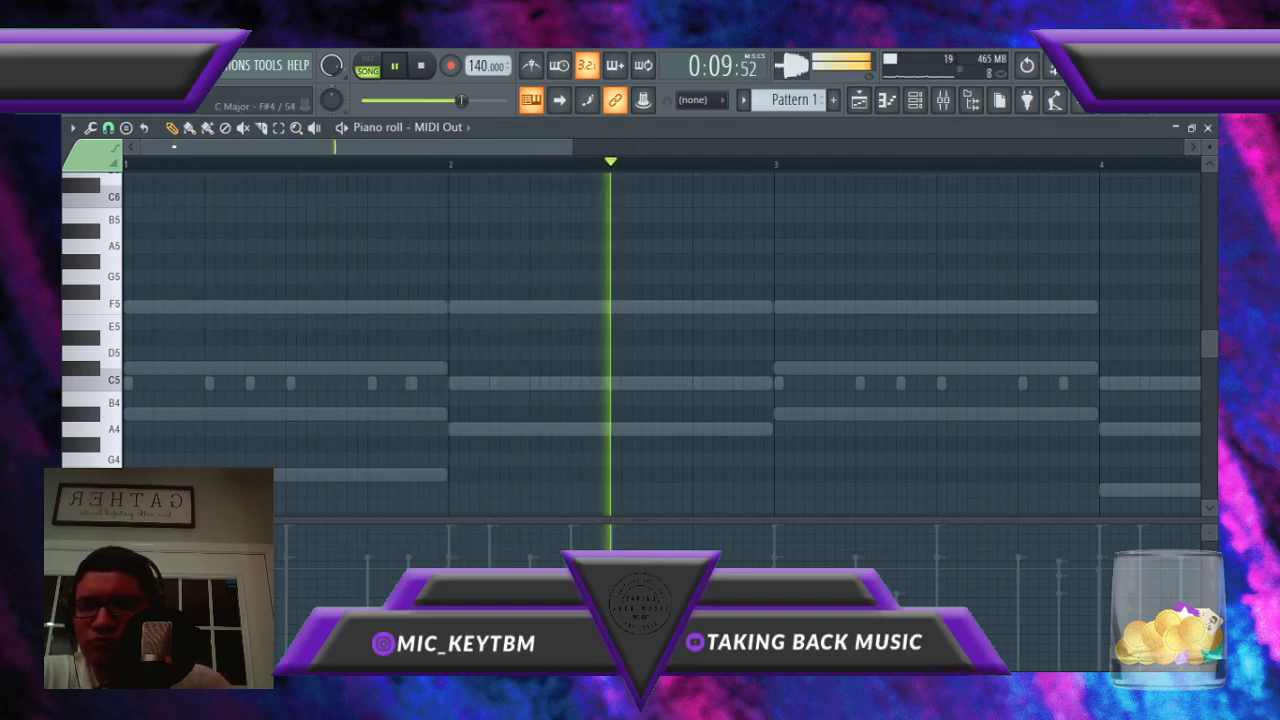
{"action": "left_click", "coordinate": [207, 307]}
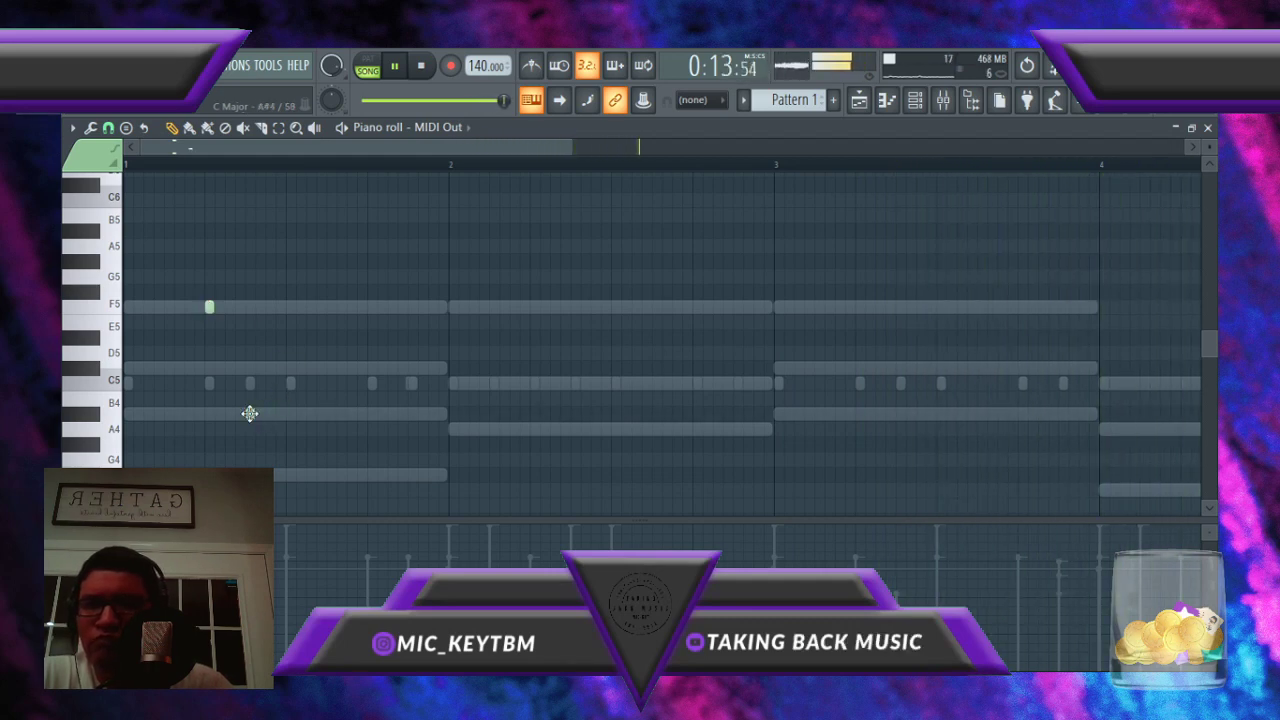
{"action": "key", "text": "space"}
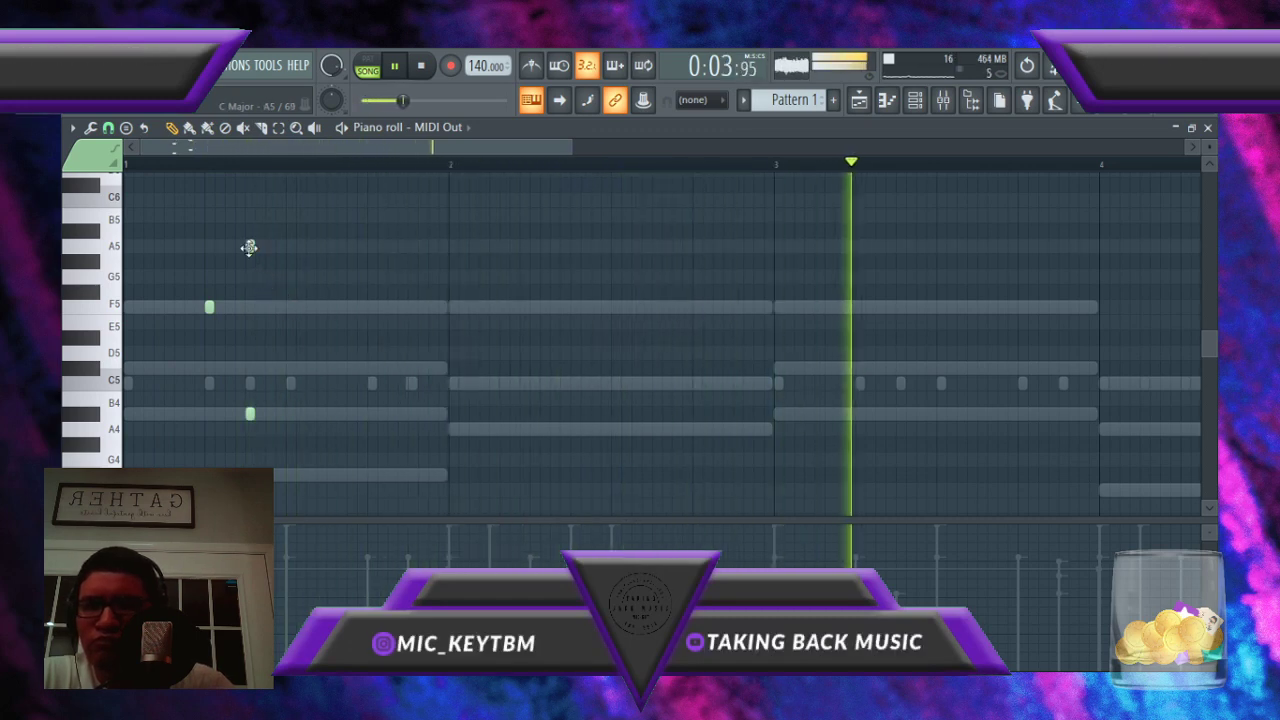
{"action": "left_click", "coordinate": [250, 246]}
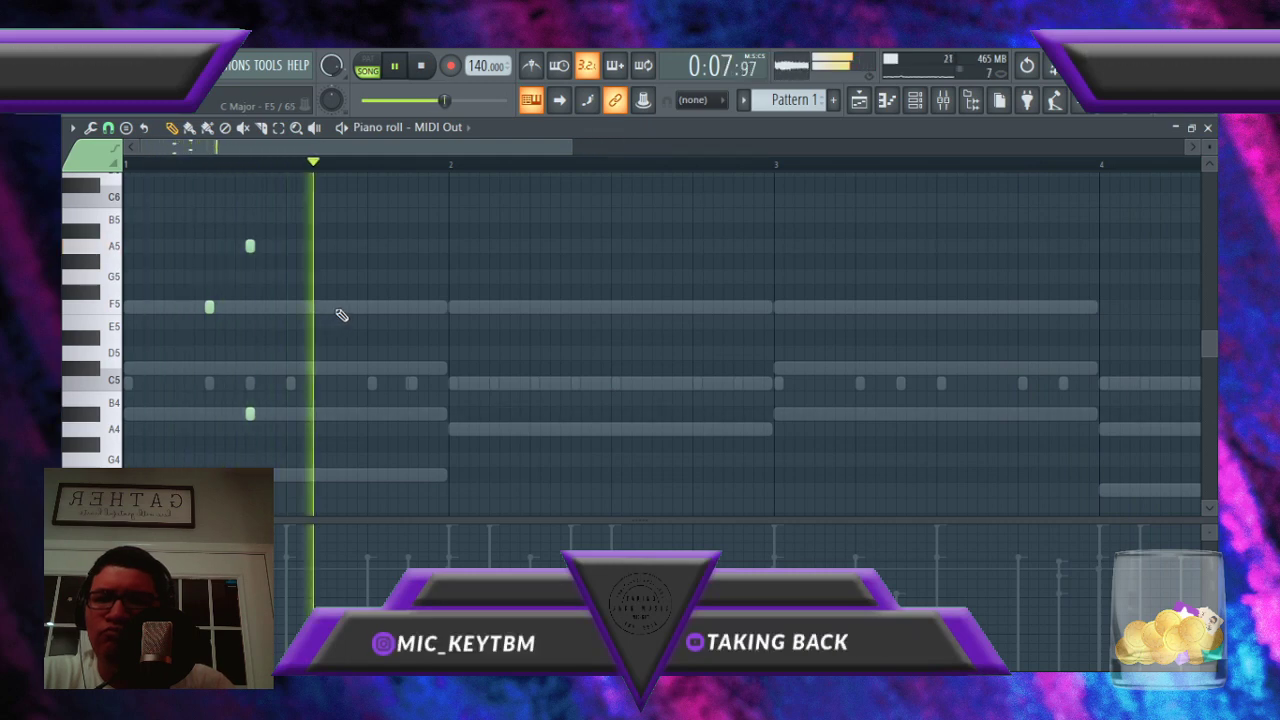
Step: Place three evenly spaced short C#5 notes in the second half of bar 1 and duplicate them an octave higher at C#6
{"action": "left_click", "coordinate": [341, 368]}
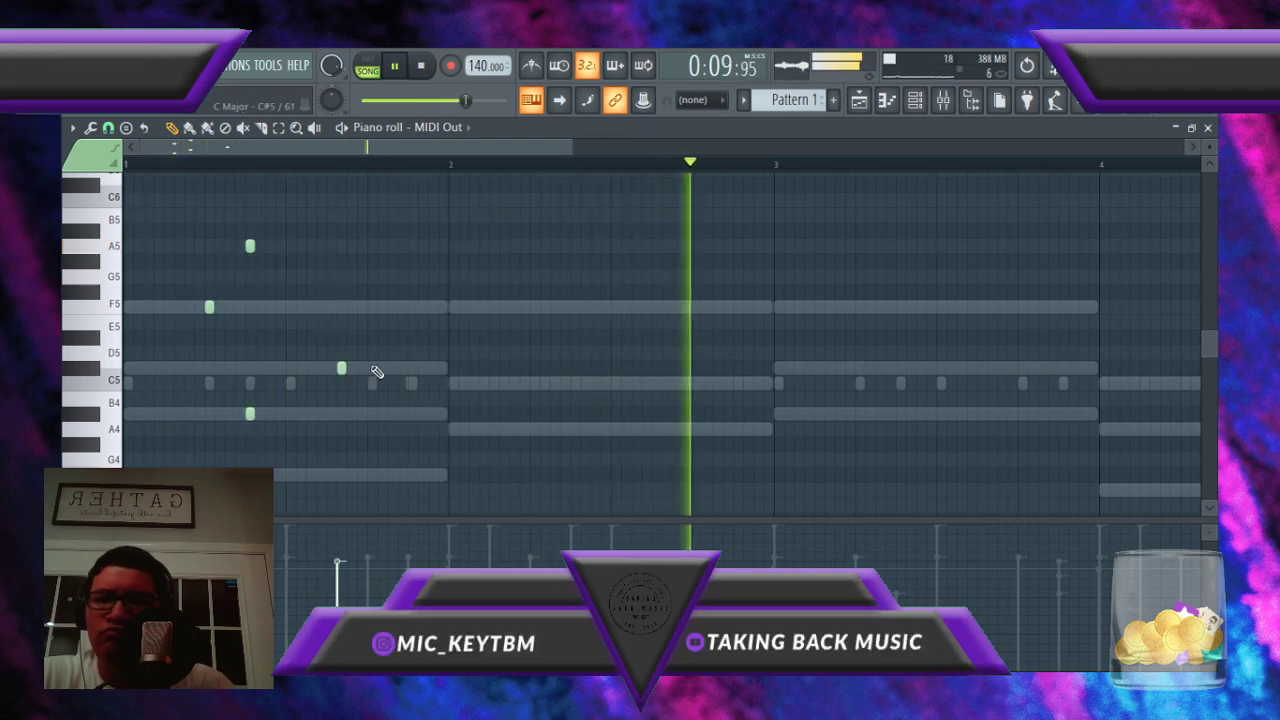
{"action": "left_click", "coordinate": [369, 367]}
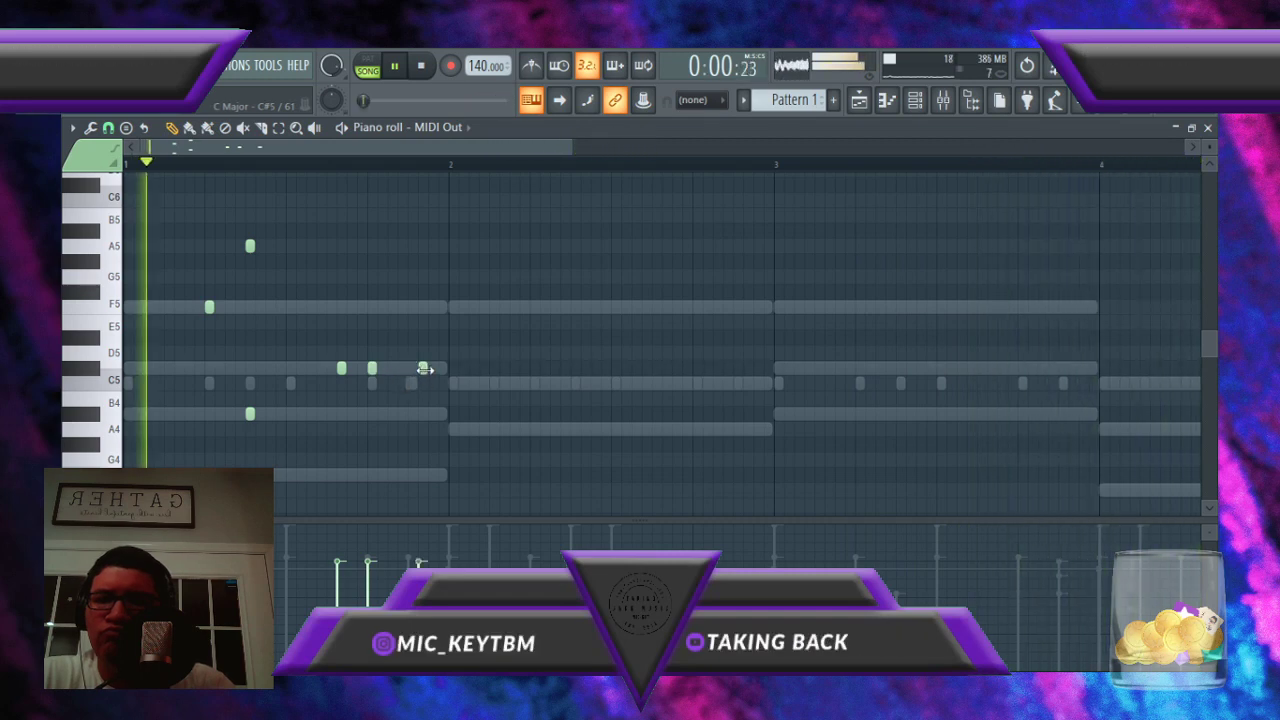
{"action": "left_click_drag", "start_coordinate": [422, 369], "coordinate": [413, 369]}
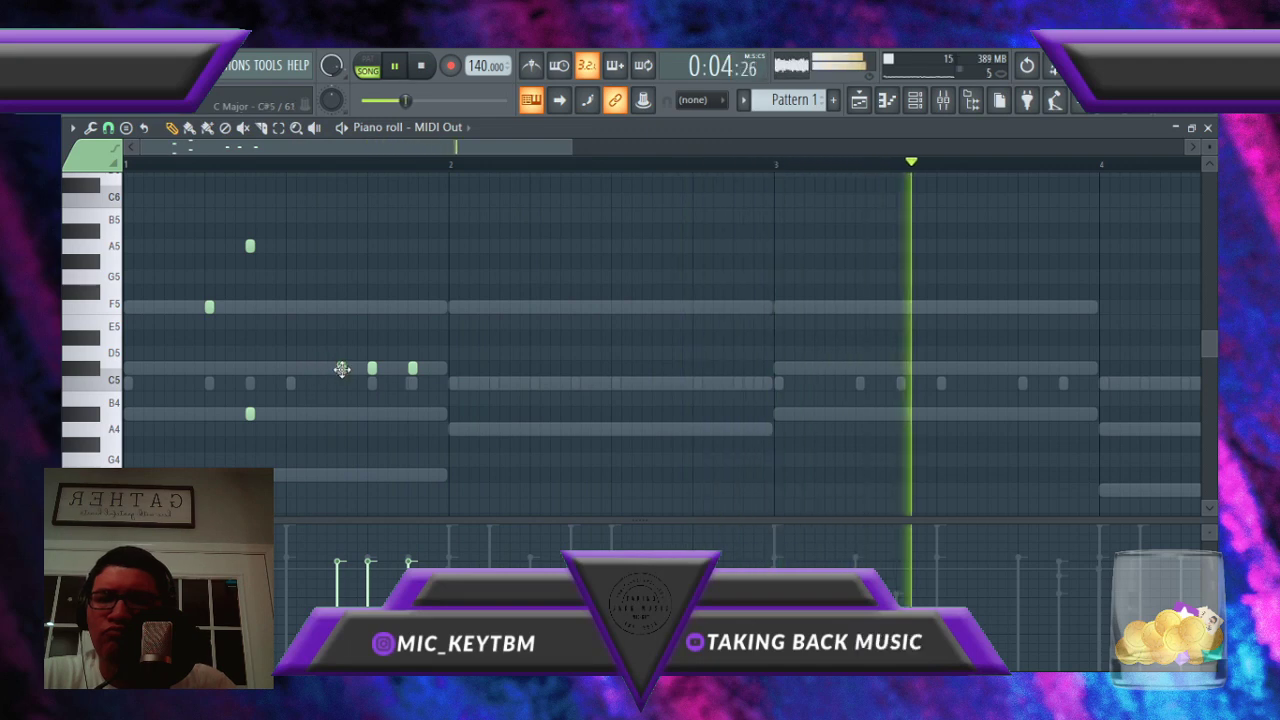
{"action": "left_click_drag", "start_coordinate": [326, 346], "coordinate": [504, 410]}
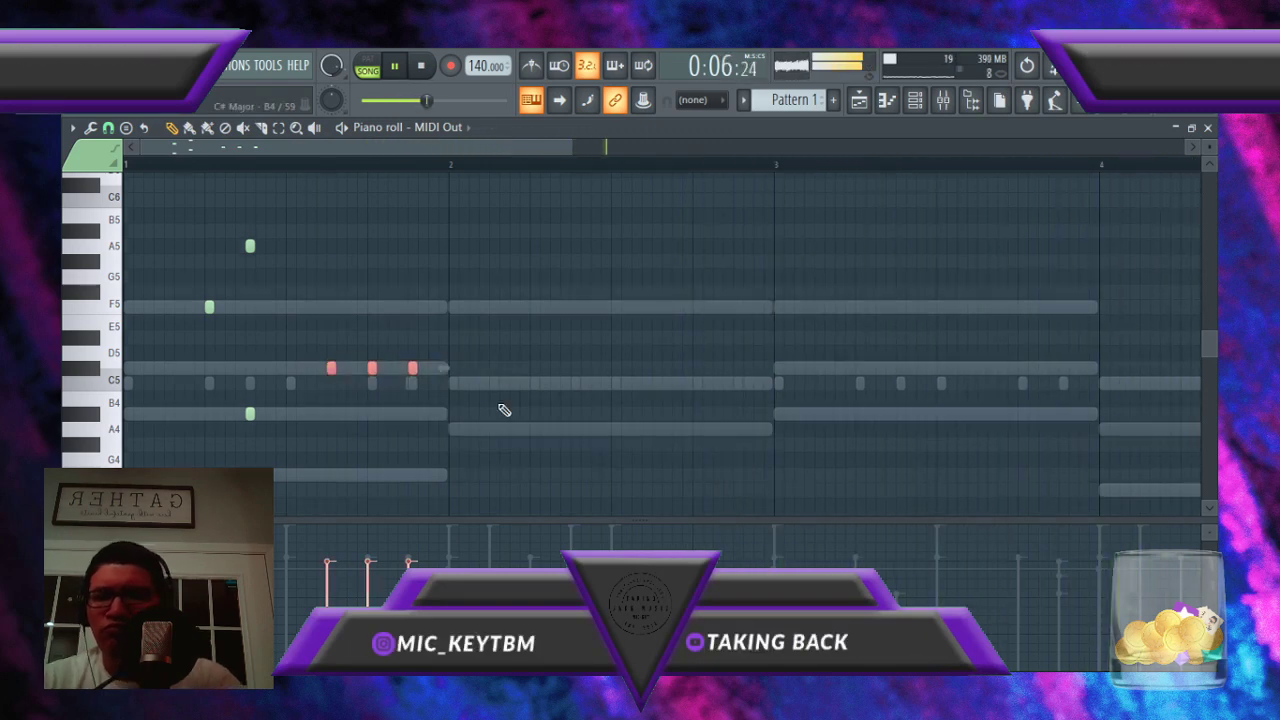
{"action": "key", "text": "ctrl+Up"}
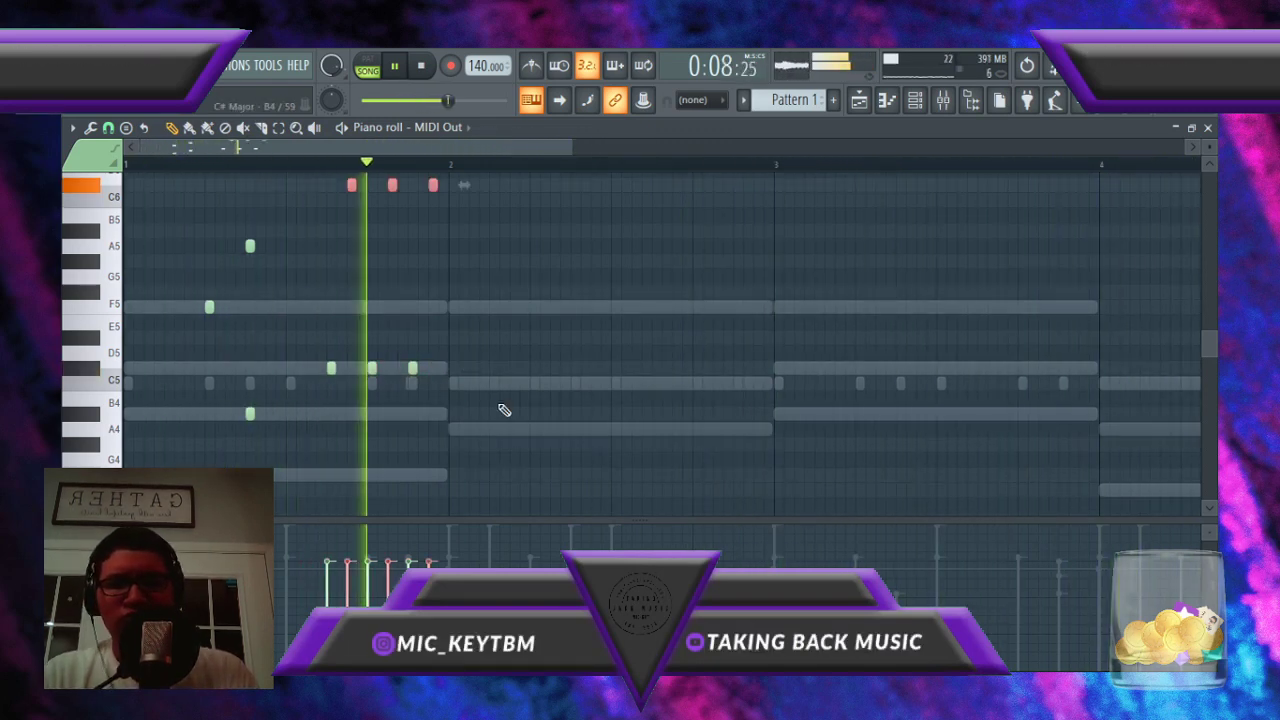
{"action": "key", "text": "shift+Left"}
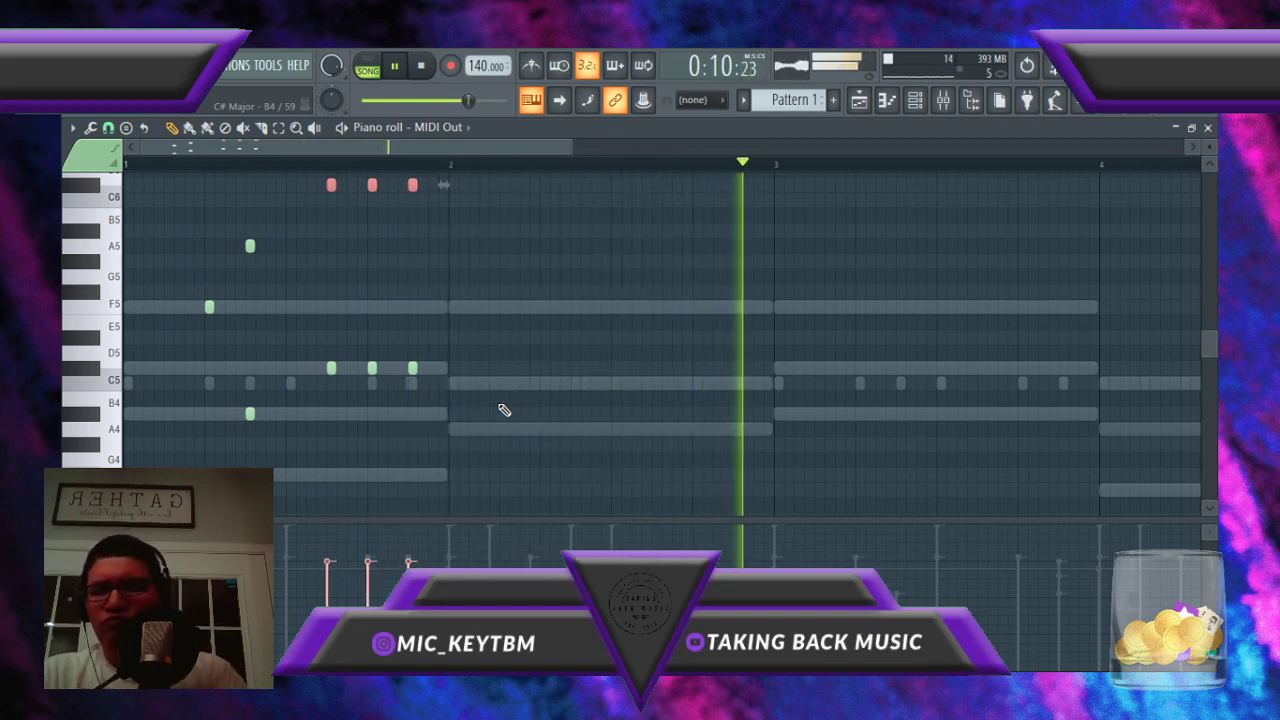
{"action": "key", "text": "ctrl+d"}
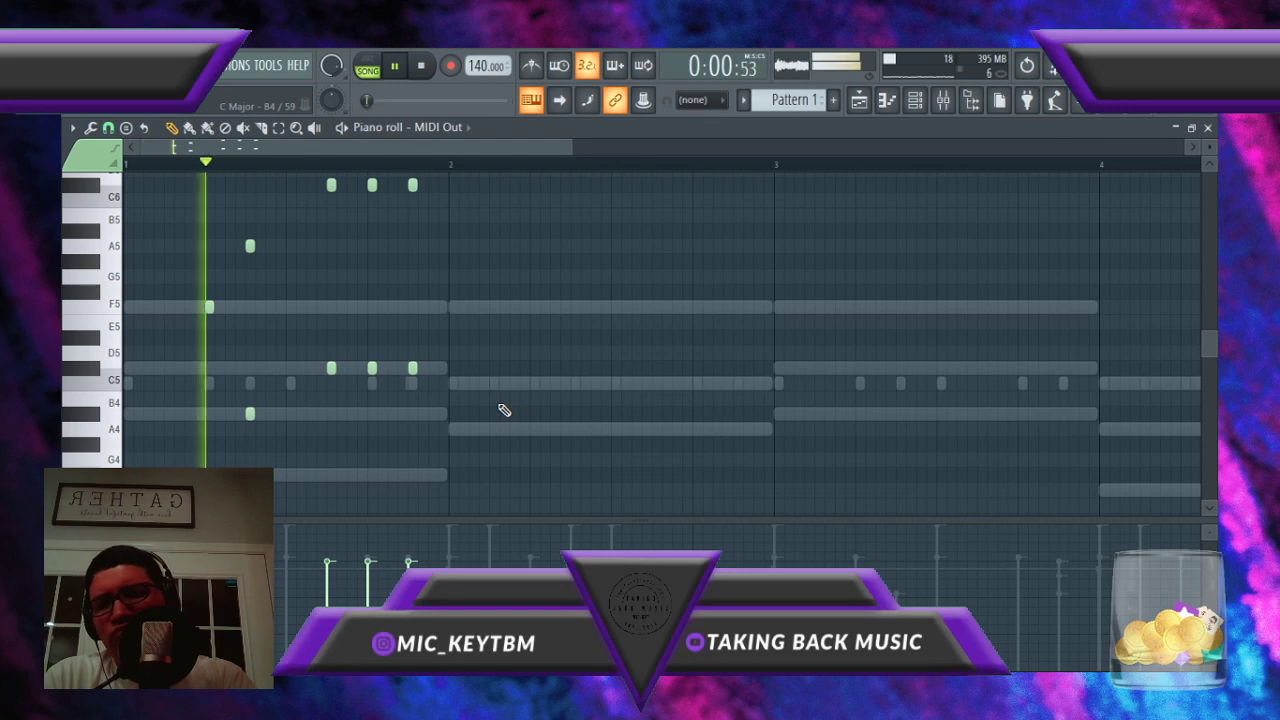
Step: Lengthen all the MIDI Out notes in bar 1 together to about twice their length and stop playback
{"action": "key", "text": "ctrl+a"}
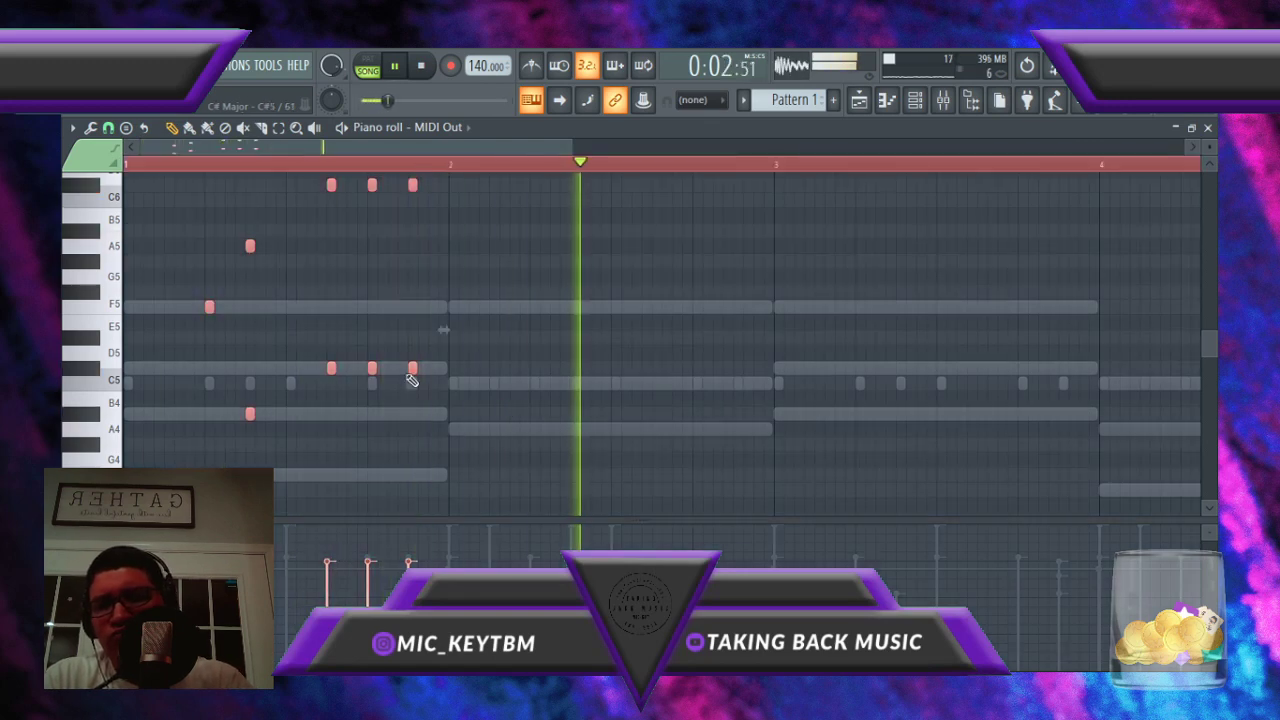
{"action": "left_click_drag", "start_coordinate": [414, 366], "coordinate": [424, 369]}
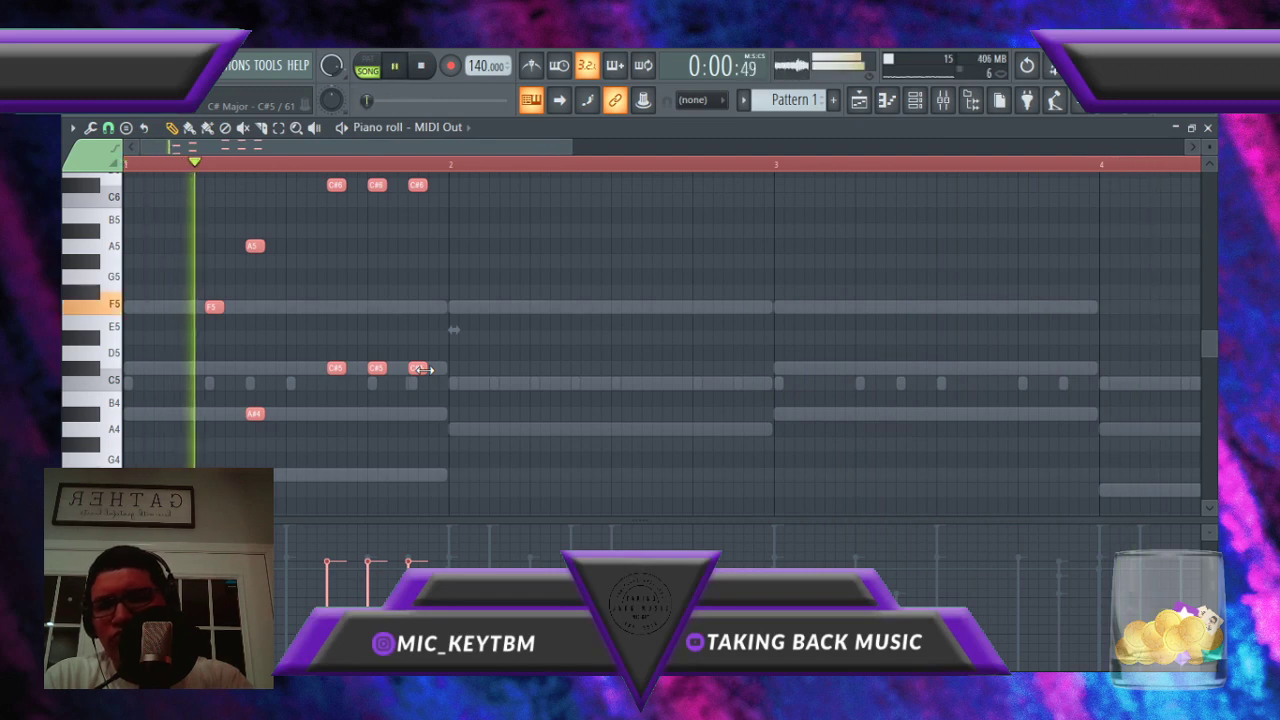
{"action": "key", "text": "space"}
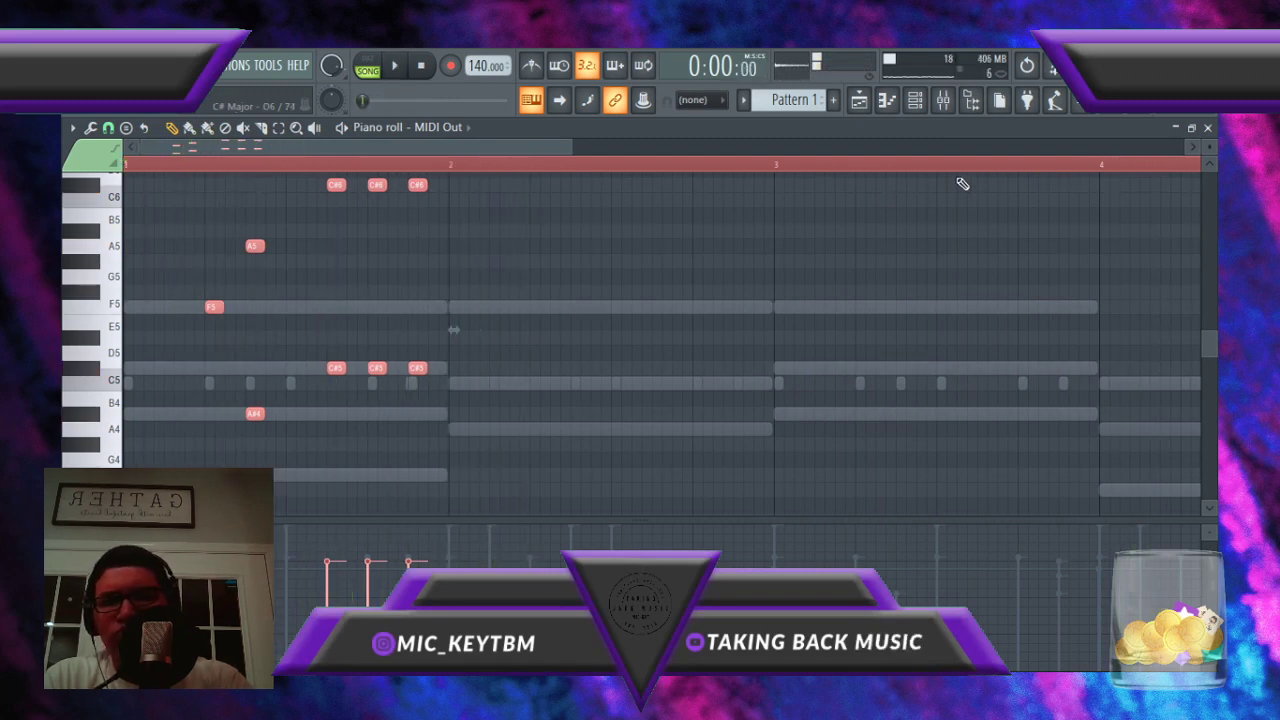
Step: Lower the middle C#5 and C#6 pair in bar 1 to A#4 and A#5, and close the piano roll
{"action": "key", "text": "space"}
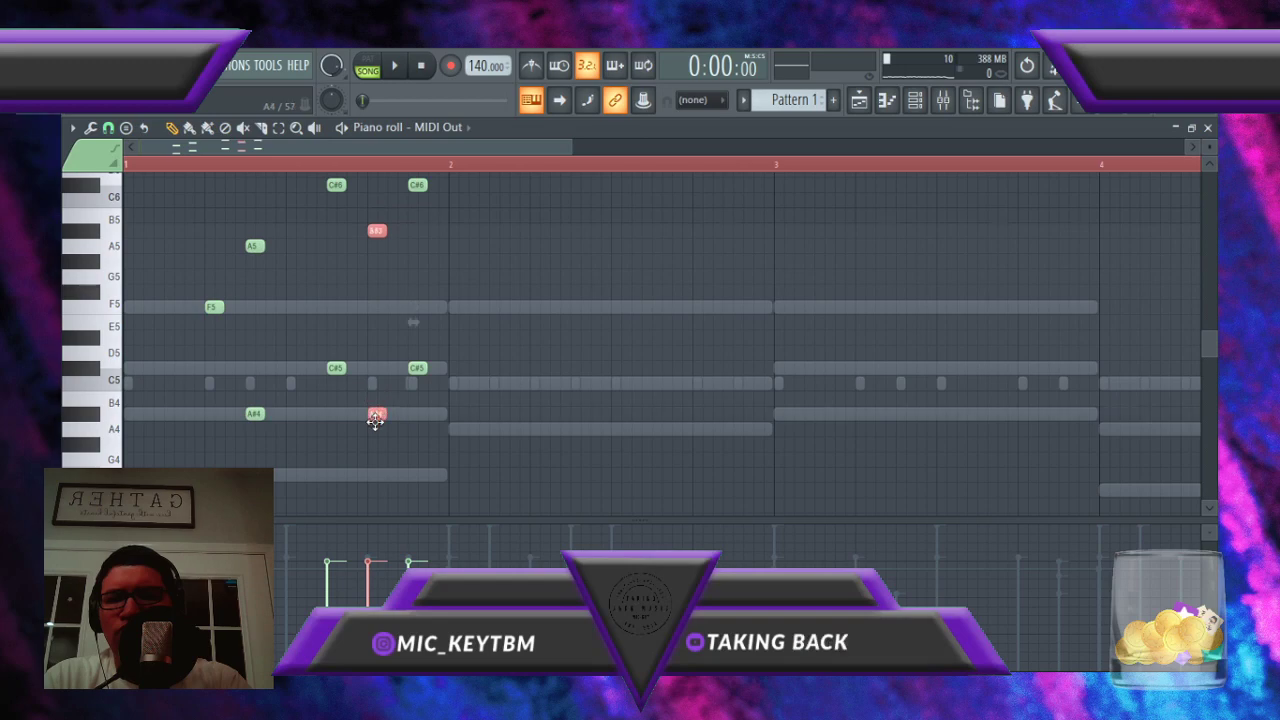
{"action": "left_click", "coordinate": [379, 427], "text": "ctrl"}
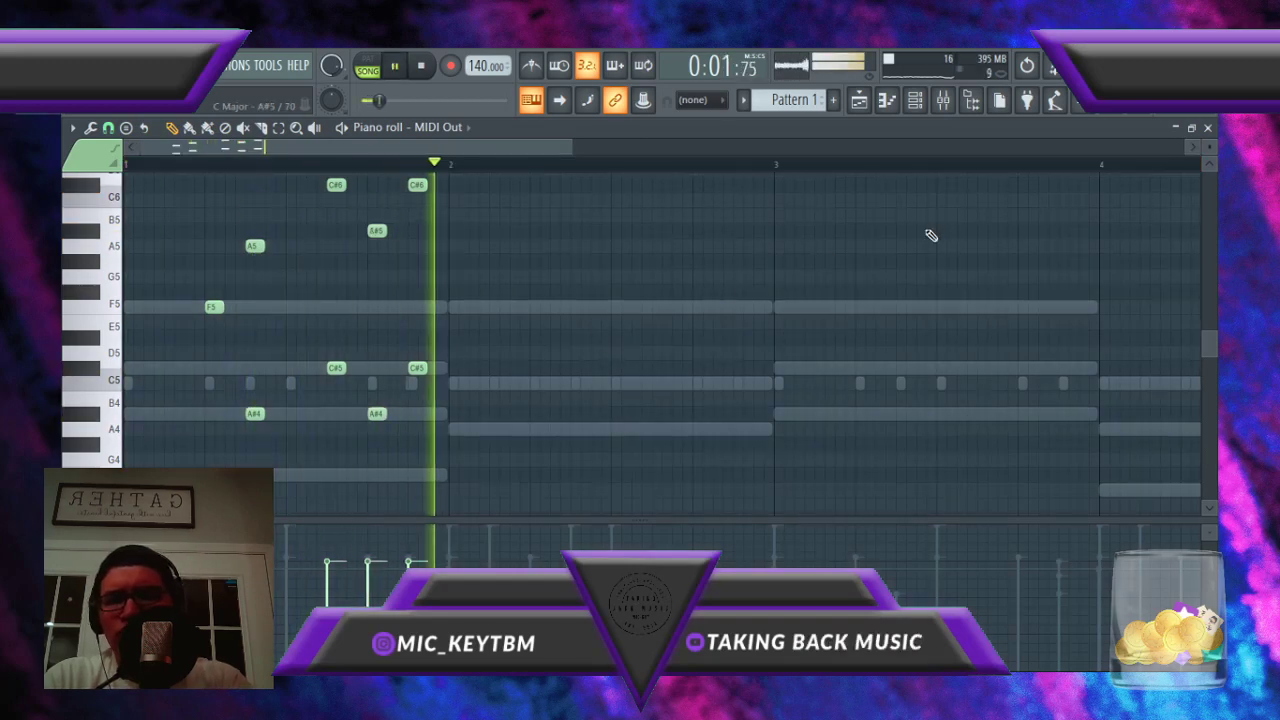
{"action": "left_click", "coordinate": [1208, 128]}
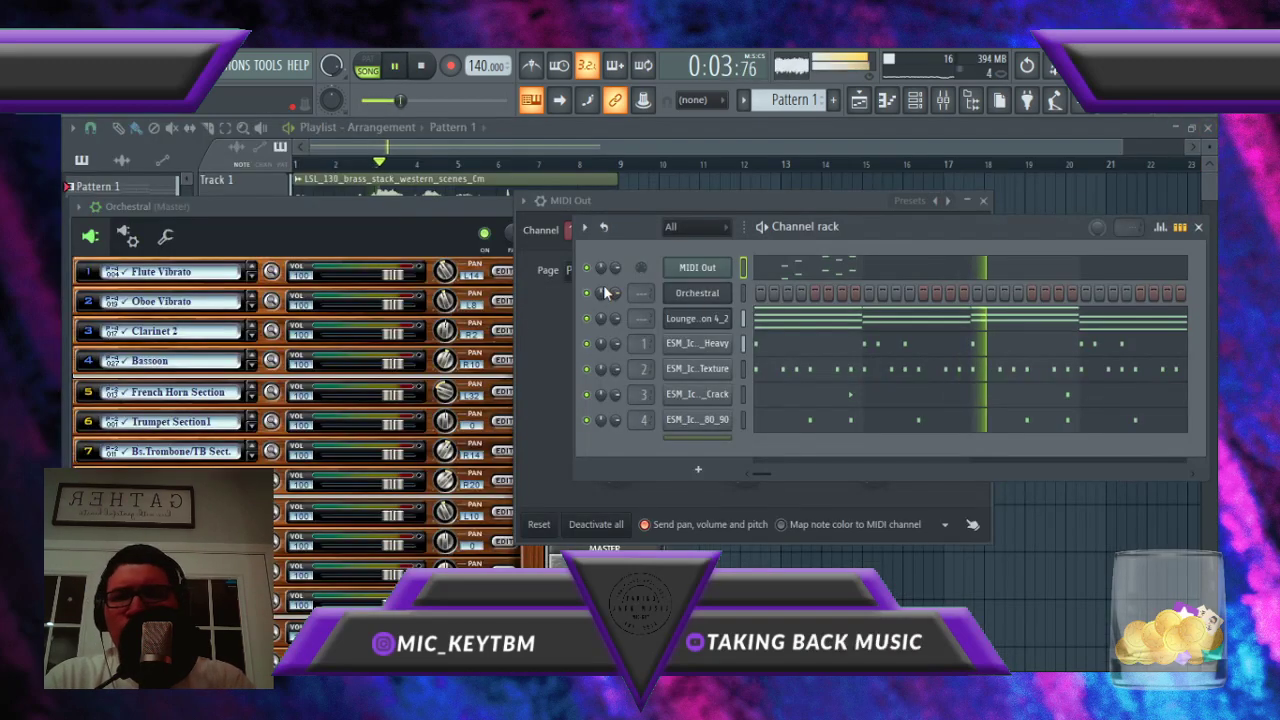
Step: Mute the LSL_130_brass_stack_western_scenes_Cm sample channel in the channel rack
{"action": "left_click", "coordinate": [684, 441]}
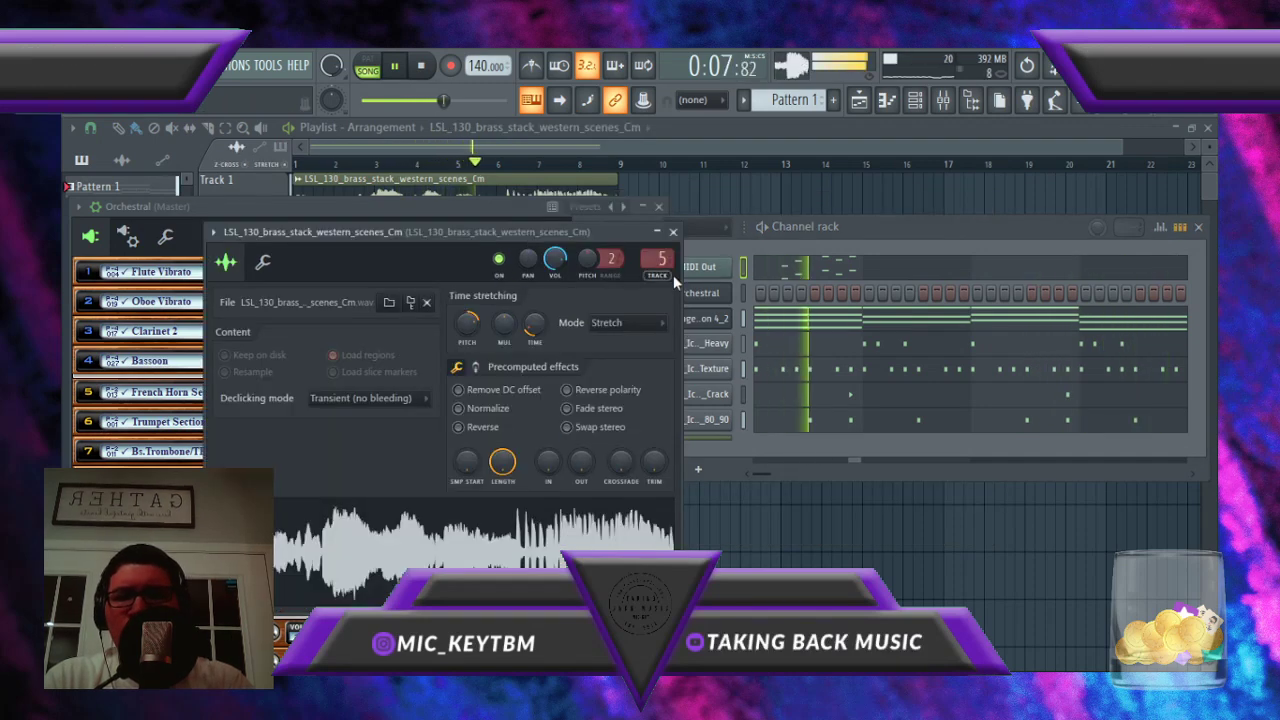
{"action": "left_click", "coordinate": [674, 232]}
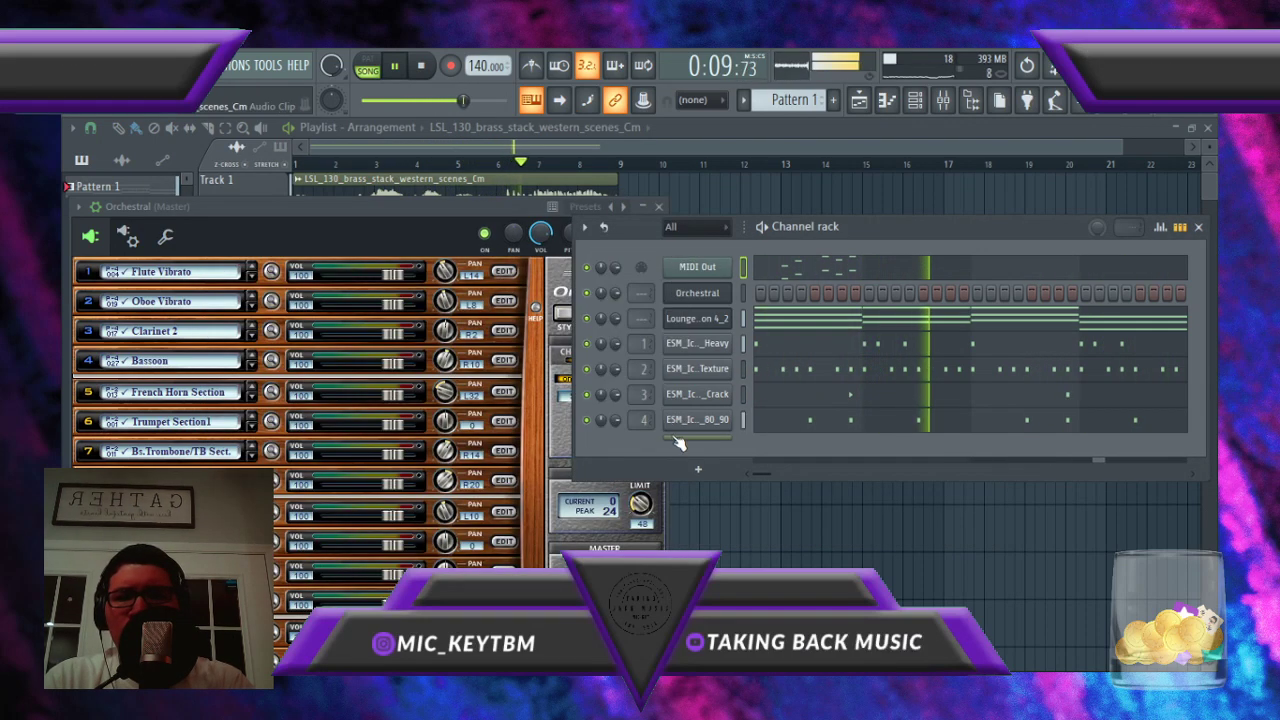
{"action": "right_click", "coordinate": [676, 439]}
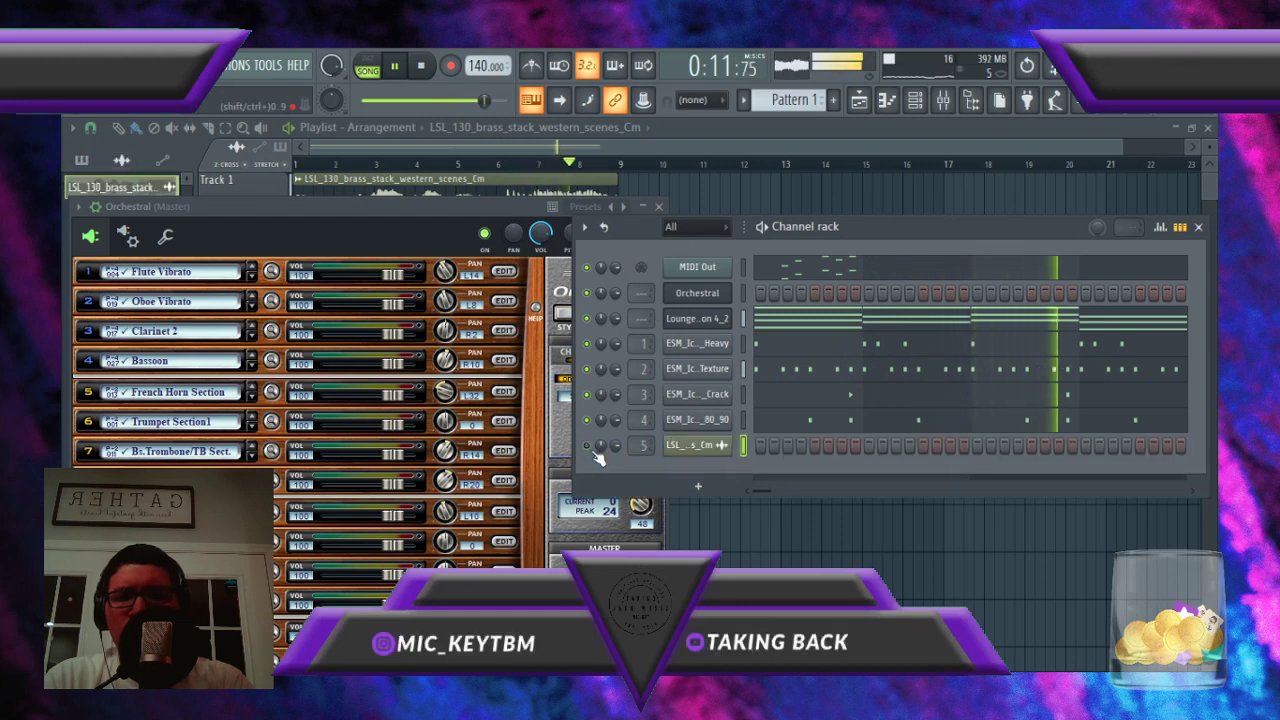
Step: Reopen the MIDI Out piano roll and raise bar 1's F5 note to F#5 and its A5 note to A#5
{"action": "left_click", "coordinate": [848, 276]}
{"action": "key", "text": "space"}
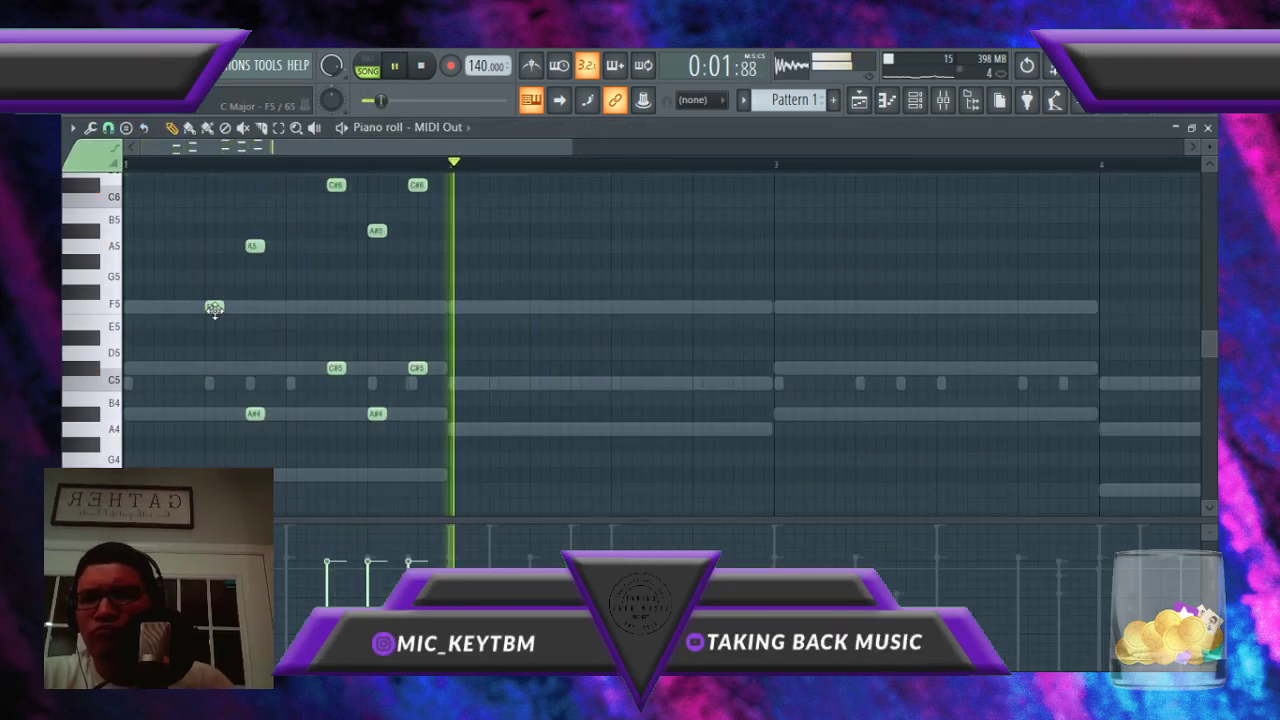
{"action": "left_click_drag", "start_coordinate": [212, 293], "coordinate": [213, 285]}
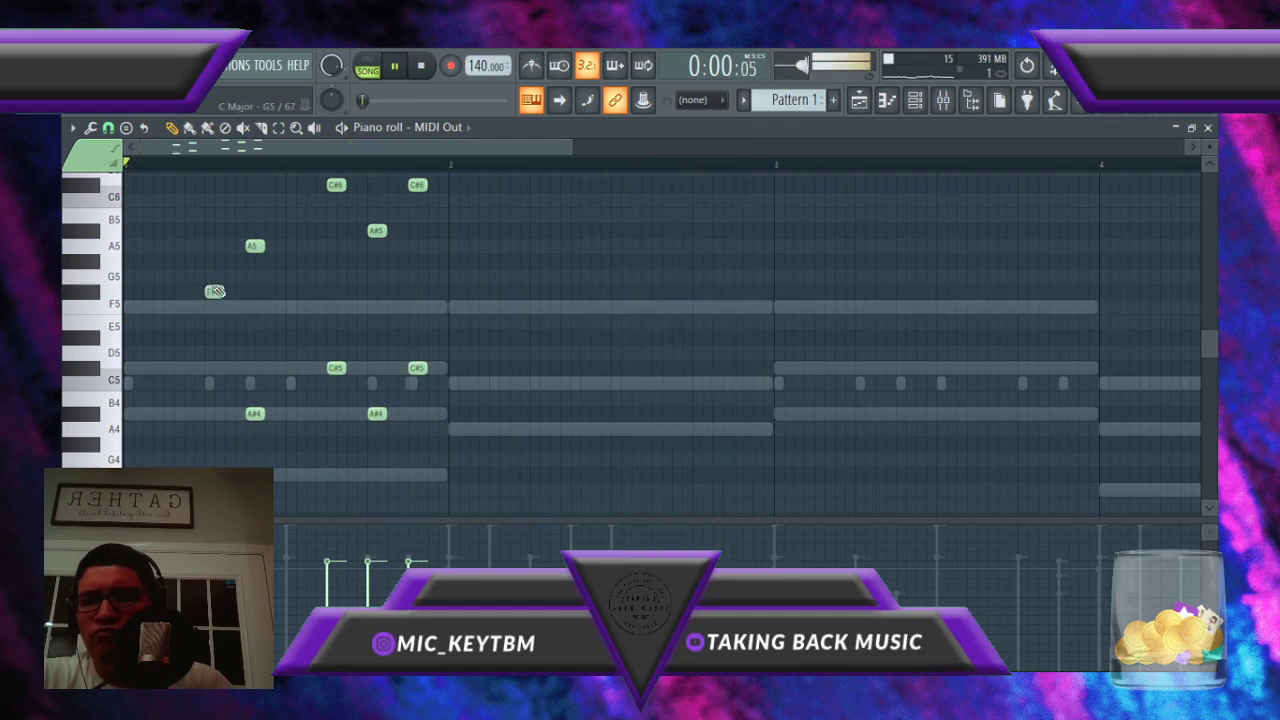
{"action": "key", "text": "space"}
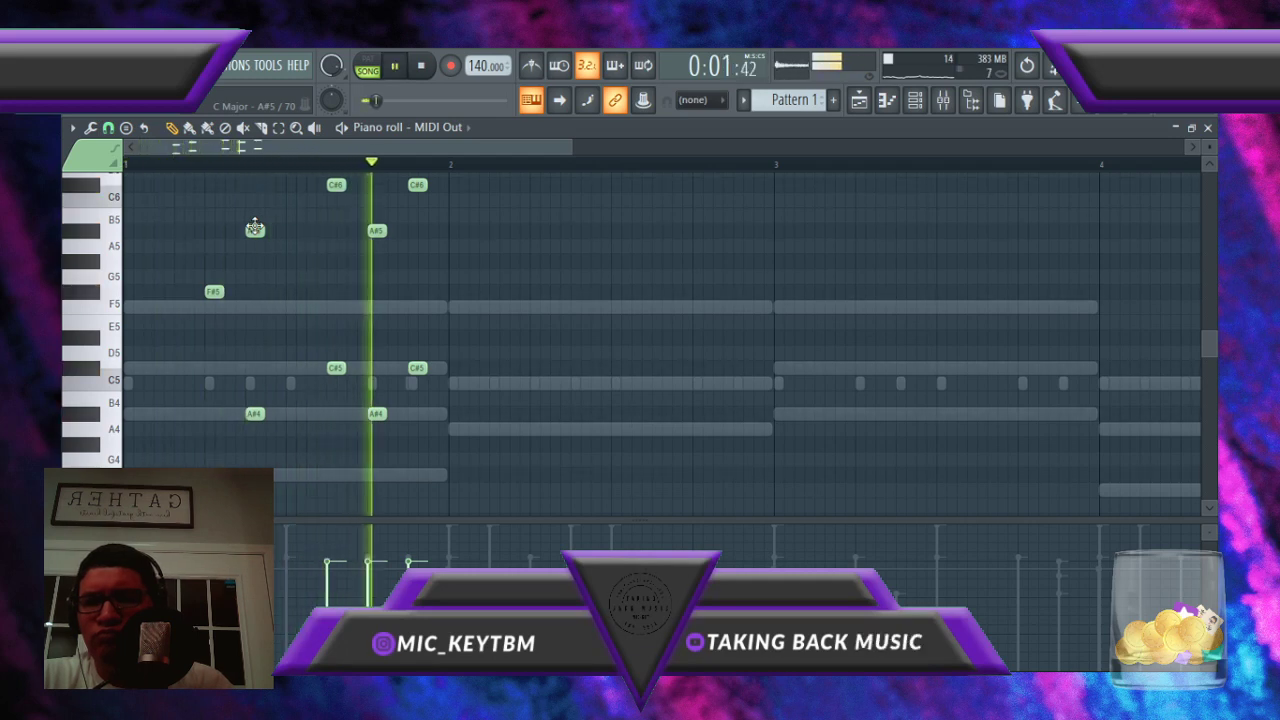
Step: Add octave pairs in bar 2: A4 and A5 at its start, C5 and C6 at its middle, F4 and F5 at its last quarter
{"action": "key", "text": "space"}
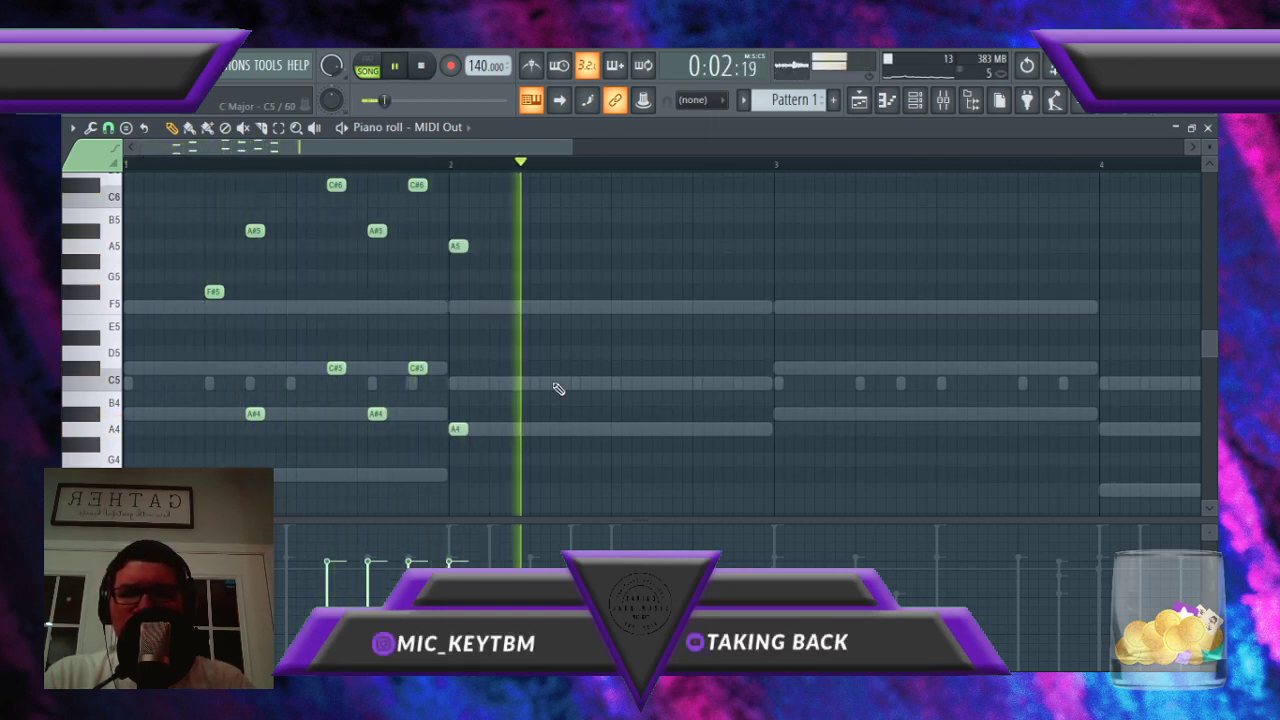
{"action": "left_click", "coordinate": [614, 384]}
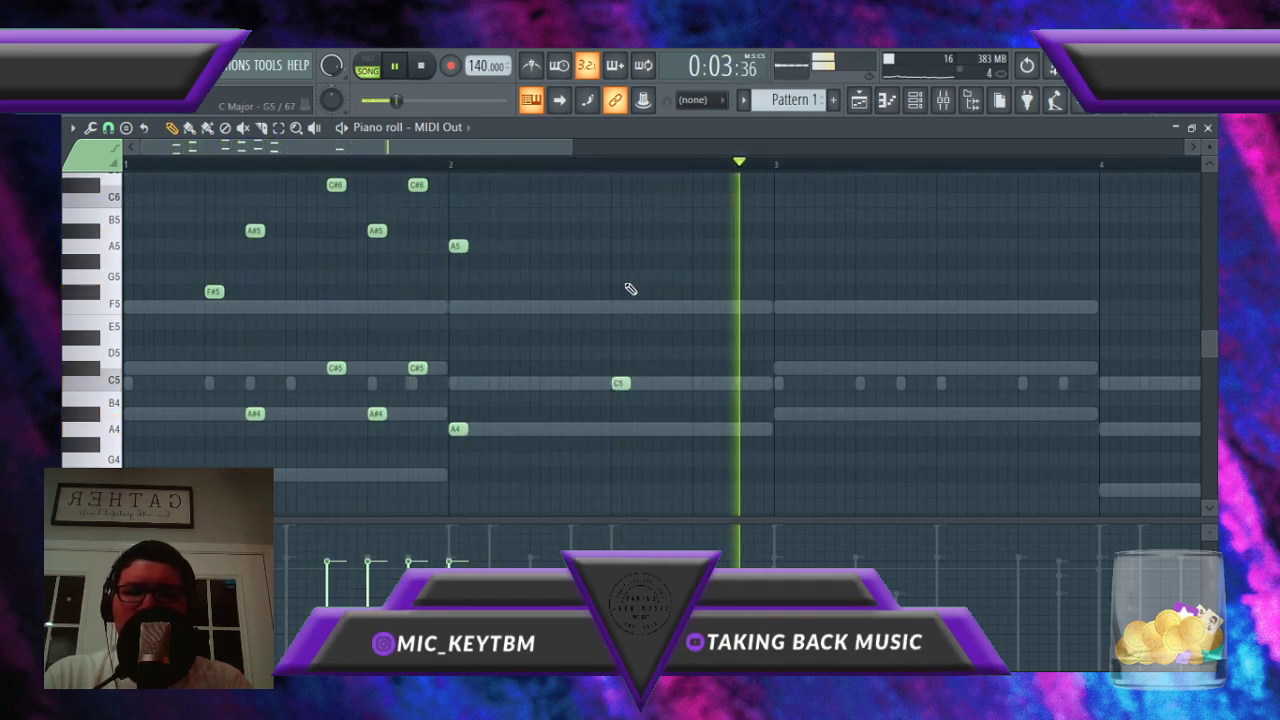
{"action": "left_click", "coordinate": [614, 201]}
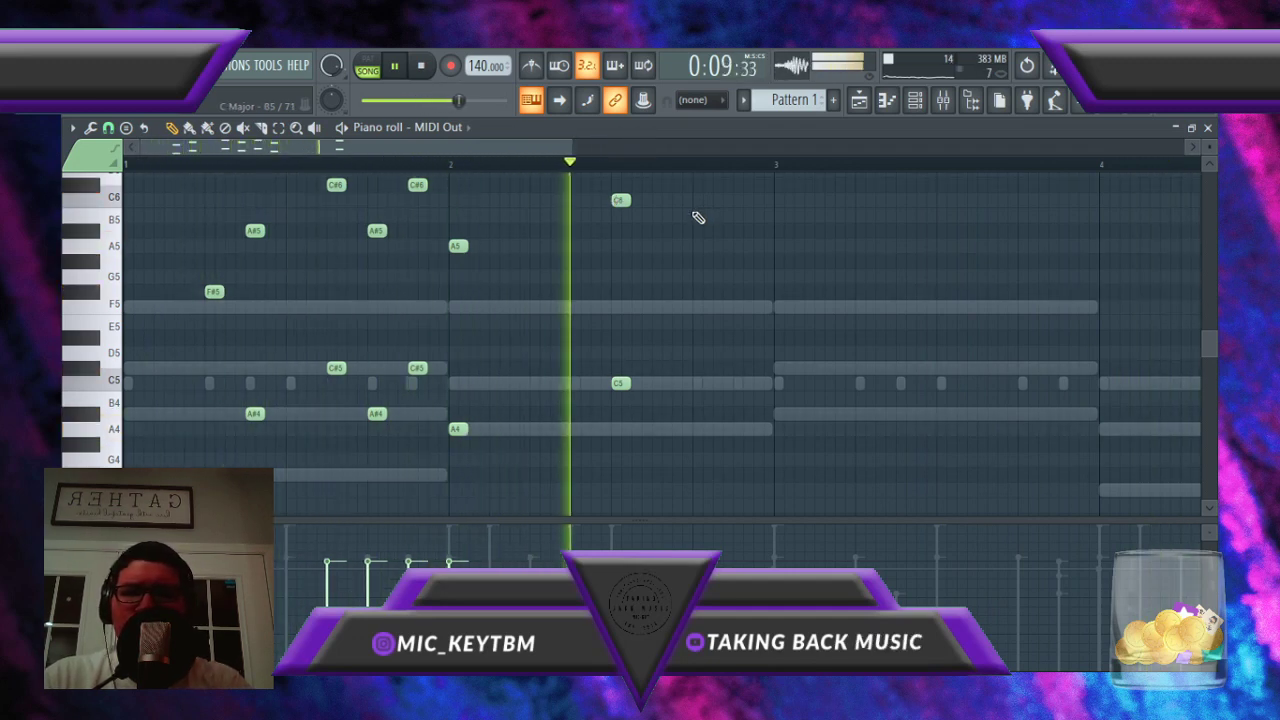
{"action": "left_click", "coordinate": [695, 307]}
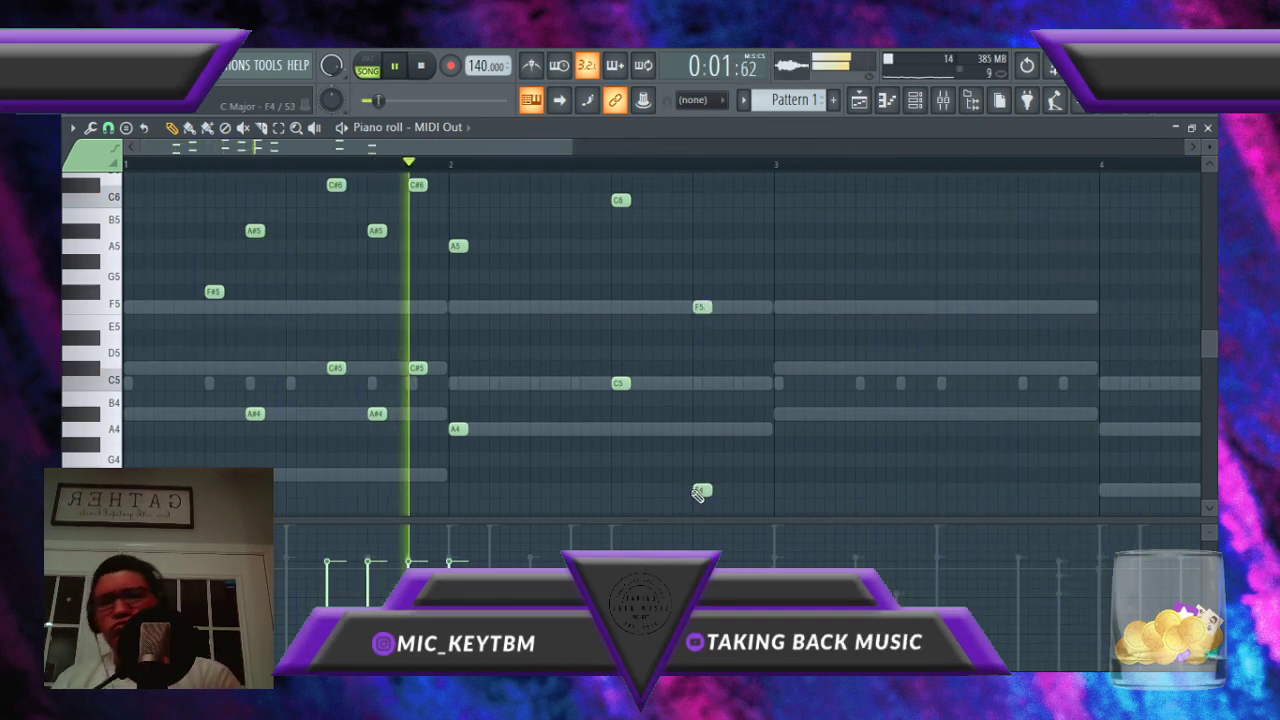
{"action": "key", "text": "ctrl+z"}
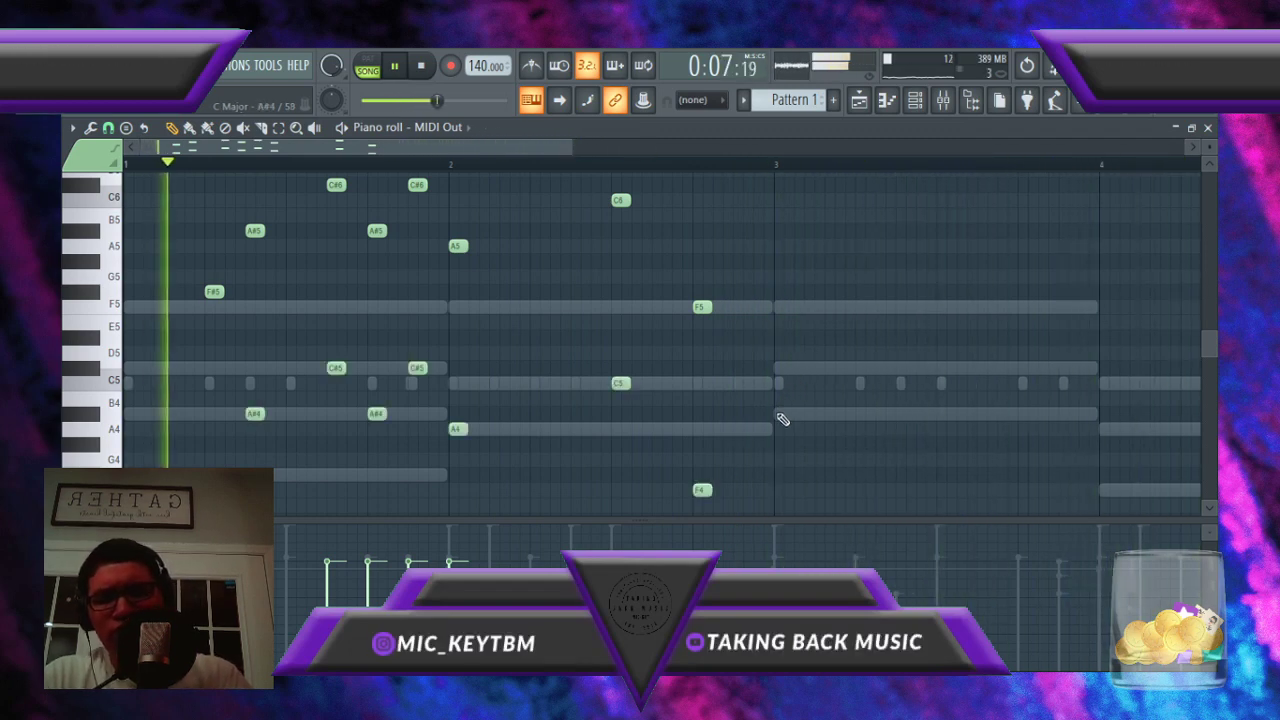
Step: Place A#4 and A#5 notes at the start of bar 3 and lengthen both together
{"action": "left_click", "coordinate": [779, 414]}
{"action": "scroll", "coordinate": [860, 376], "scroll_direction": "up", "scroll_amount": 2}
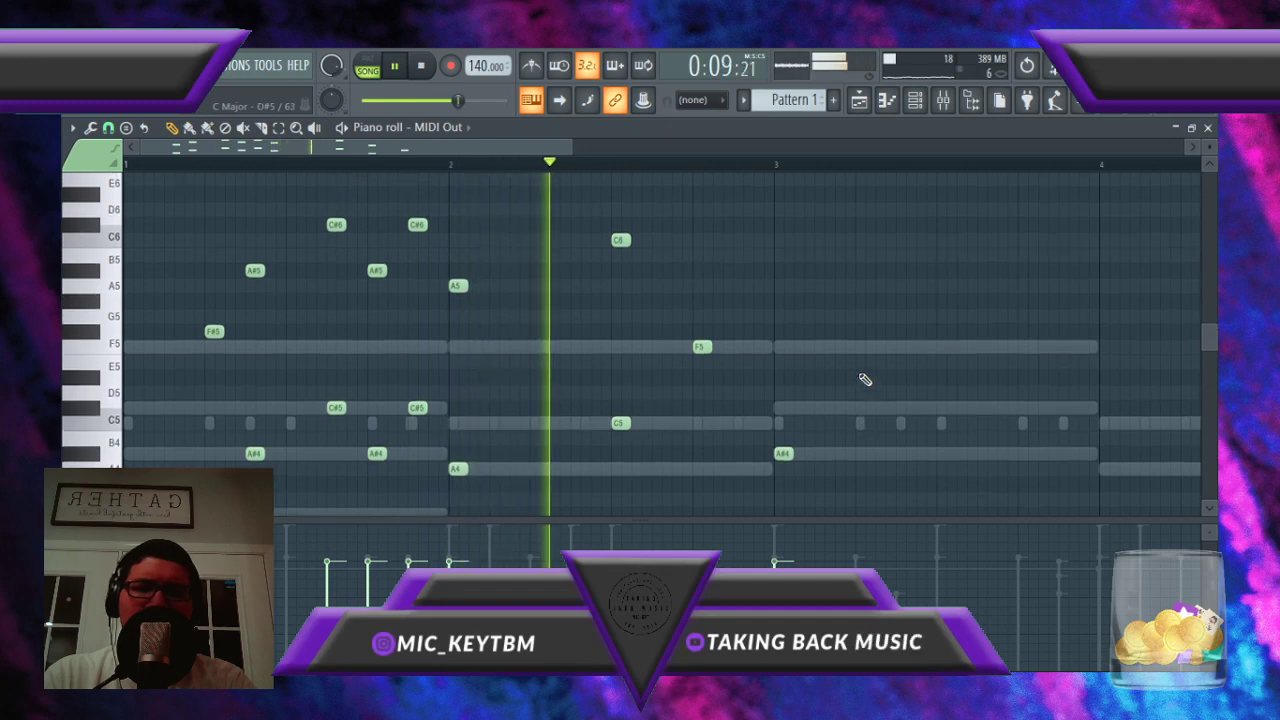
{"action": "left_click", "coordinate": [782, 270]}
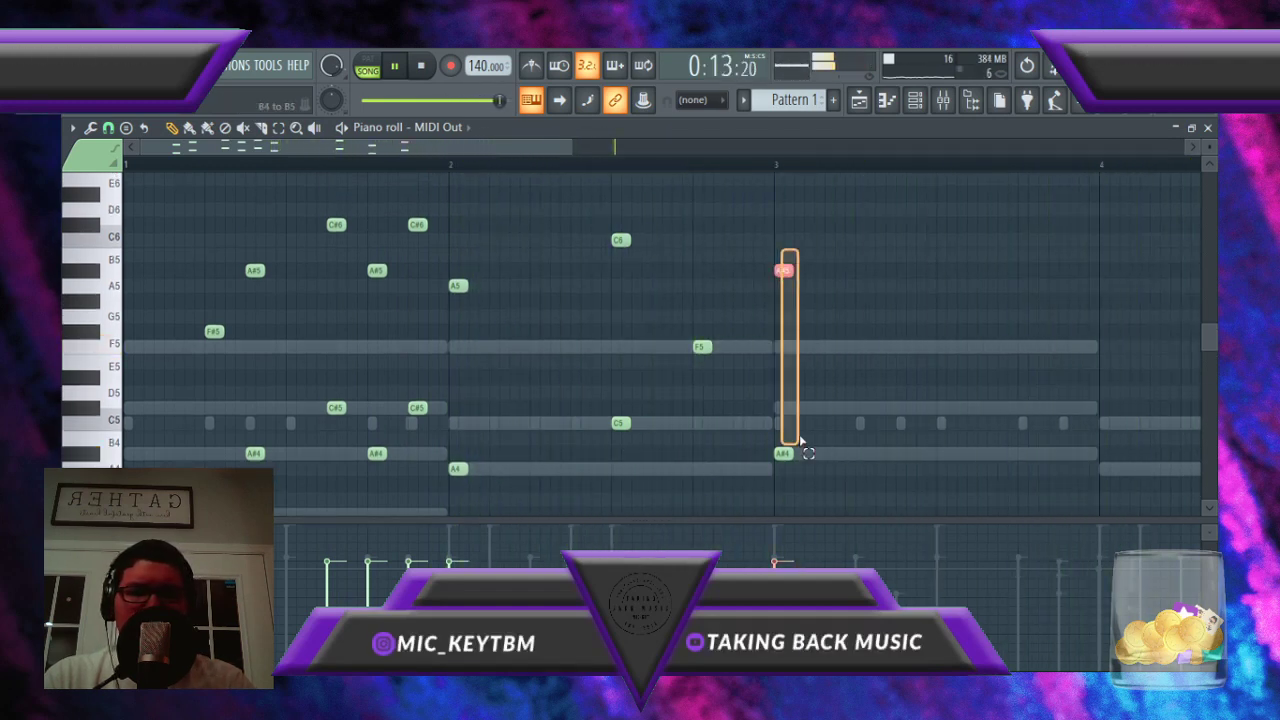
{"action": "left_click_drag", "start_coordinate": [793, 456], "coordinate": [818, 465]}
{"action": "left_click", "coordinate": [820, 467], "text": "ctrl"}
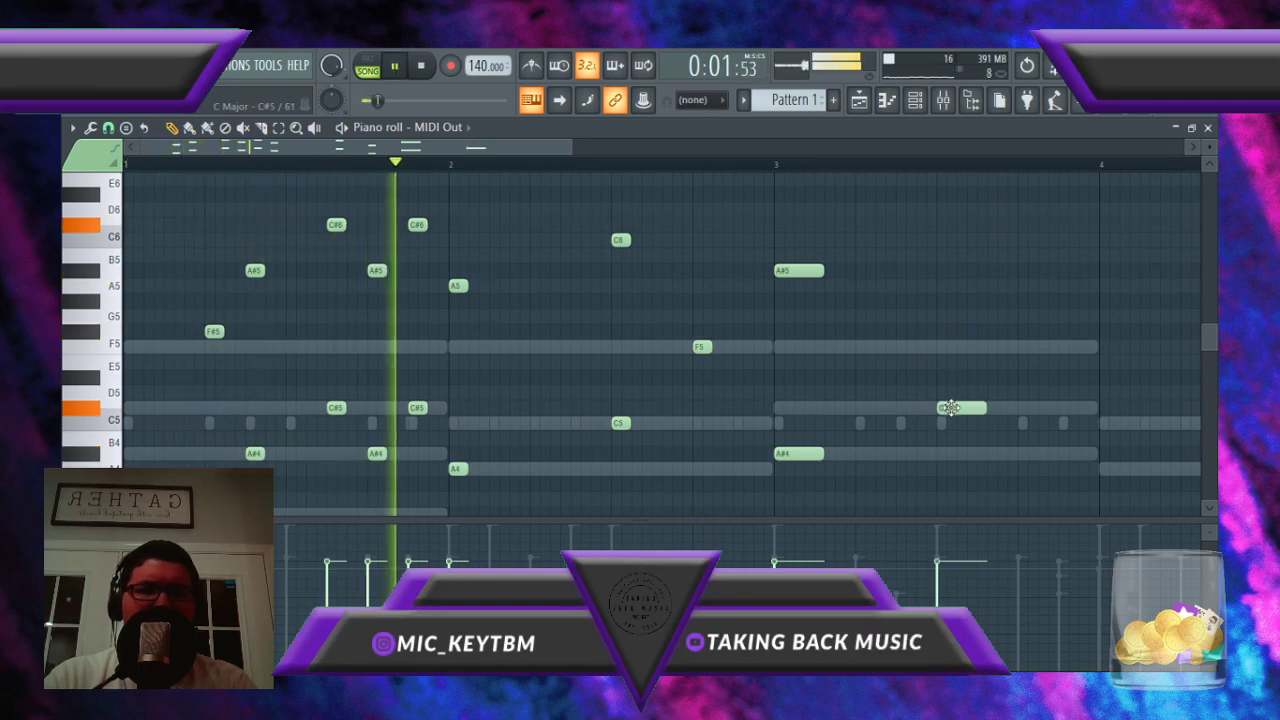
Step: Set the long note at the middle of bar 3 to F5 and add a matching F4 an octave below
{"action": "left_click_drag", "start_coordinate": [955, 407], "coordinate": [948, 341]}
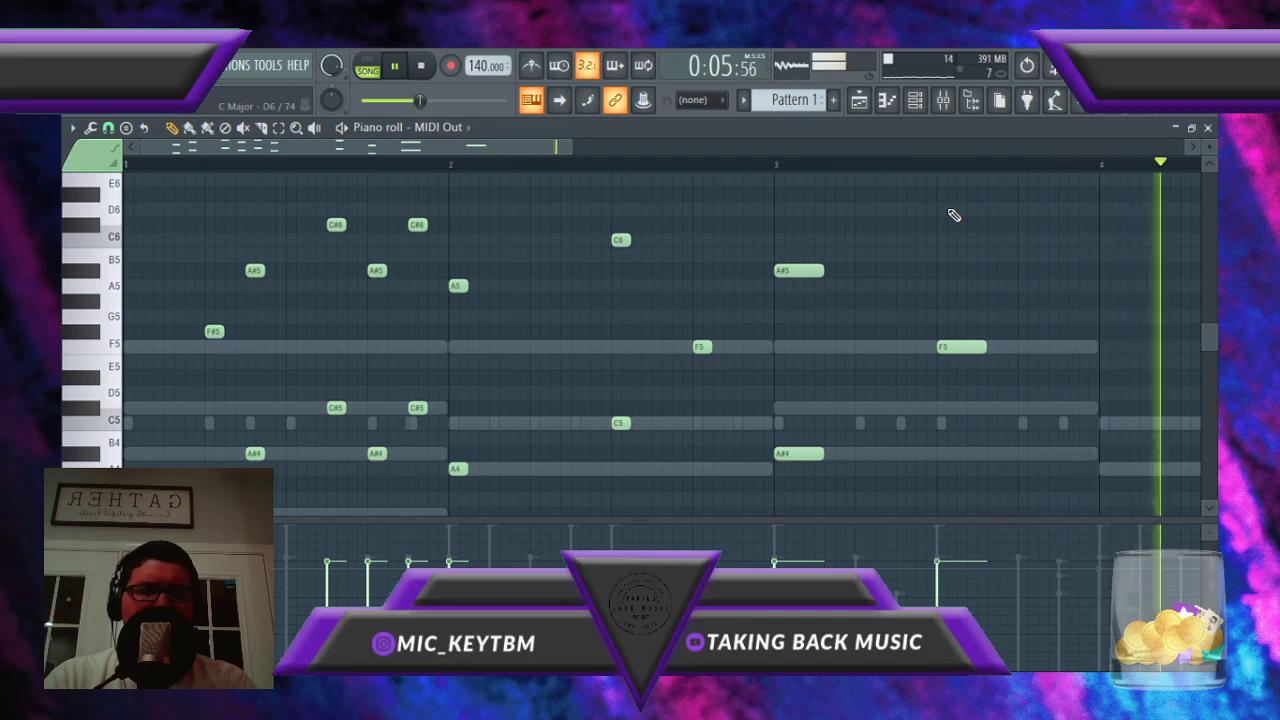
{"action": "scroll", "coordinate": [953, 214], "scroll_direction": "down", "scroll_amount": 3}
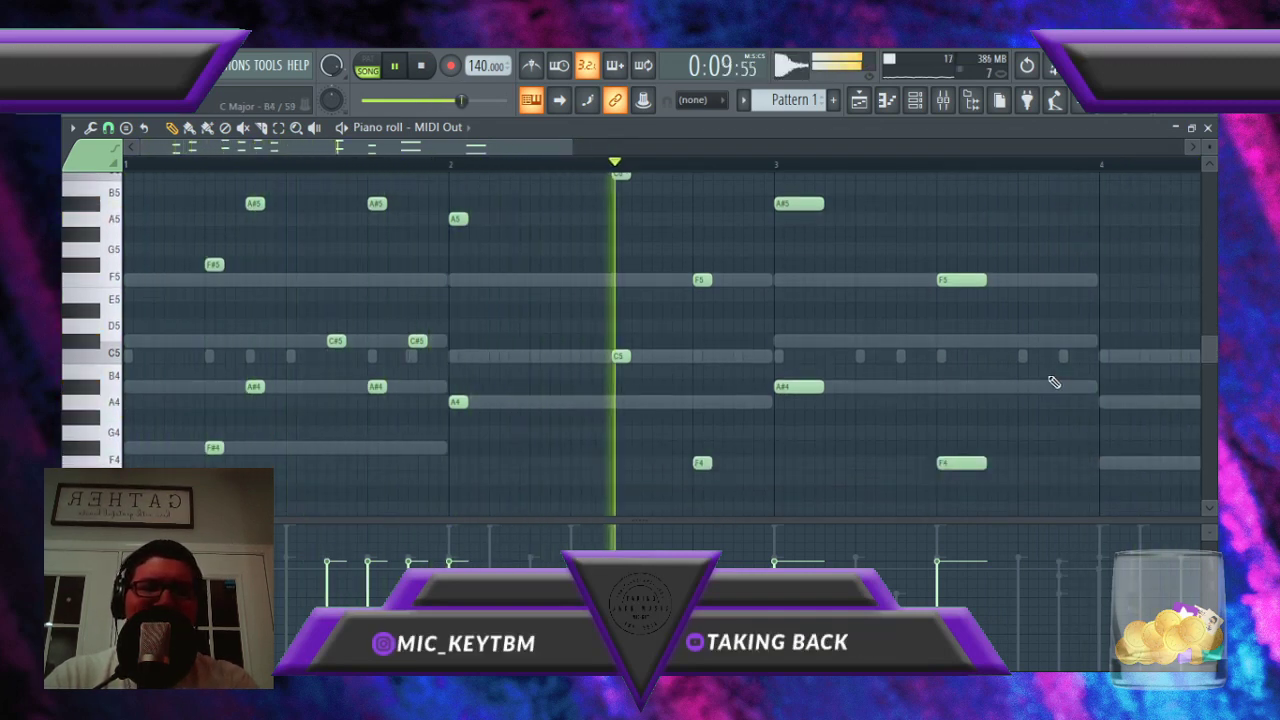
{"action": "scroll", "coordinate": [1053, 382], "scroll_direction": "up", "scroll_amount": 2}
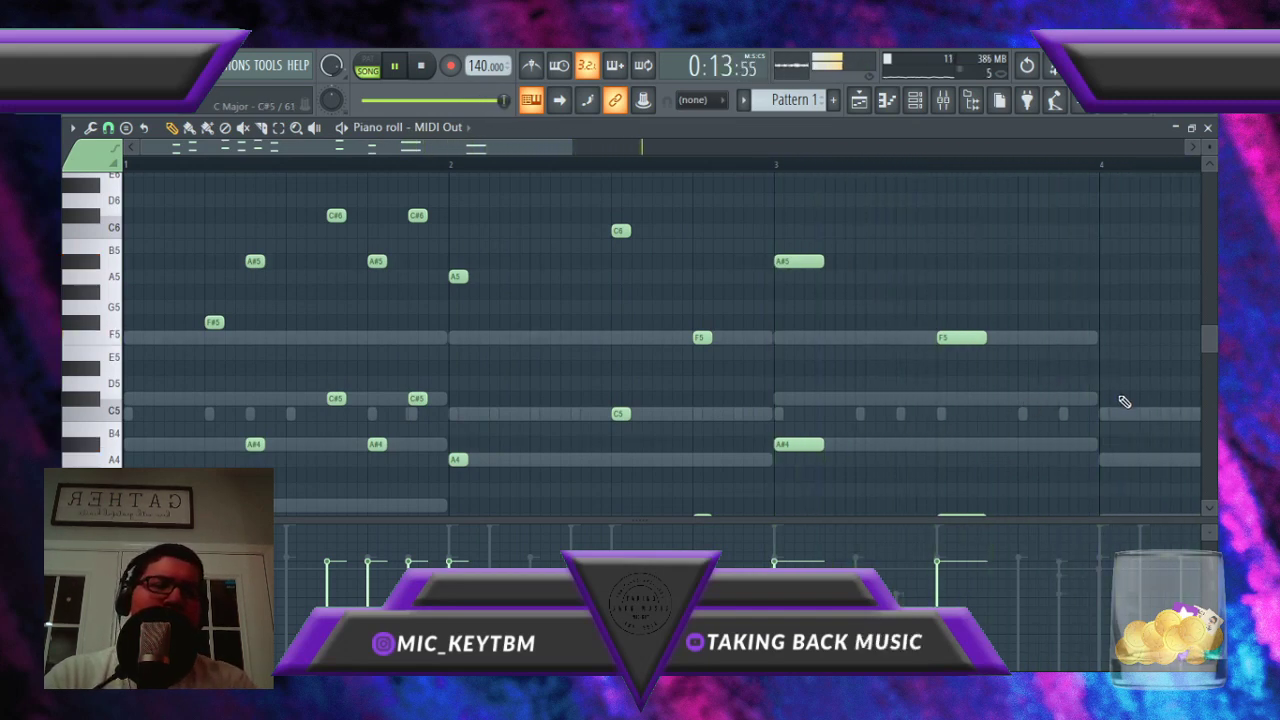
Step: Add an octave pair of C#5 and C#6 notes at the start of bar 4
{"action": "scroll", "coordinate": [1152, 372], "scroll_direction": "right", "scroll_amount": 3}
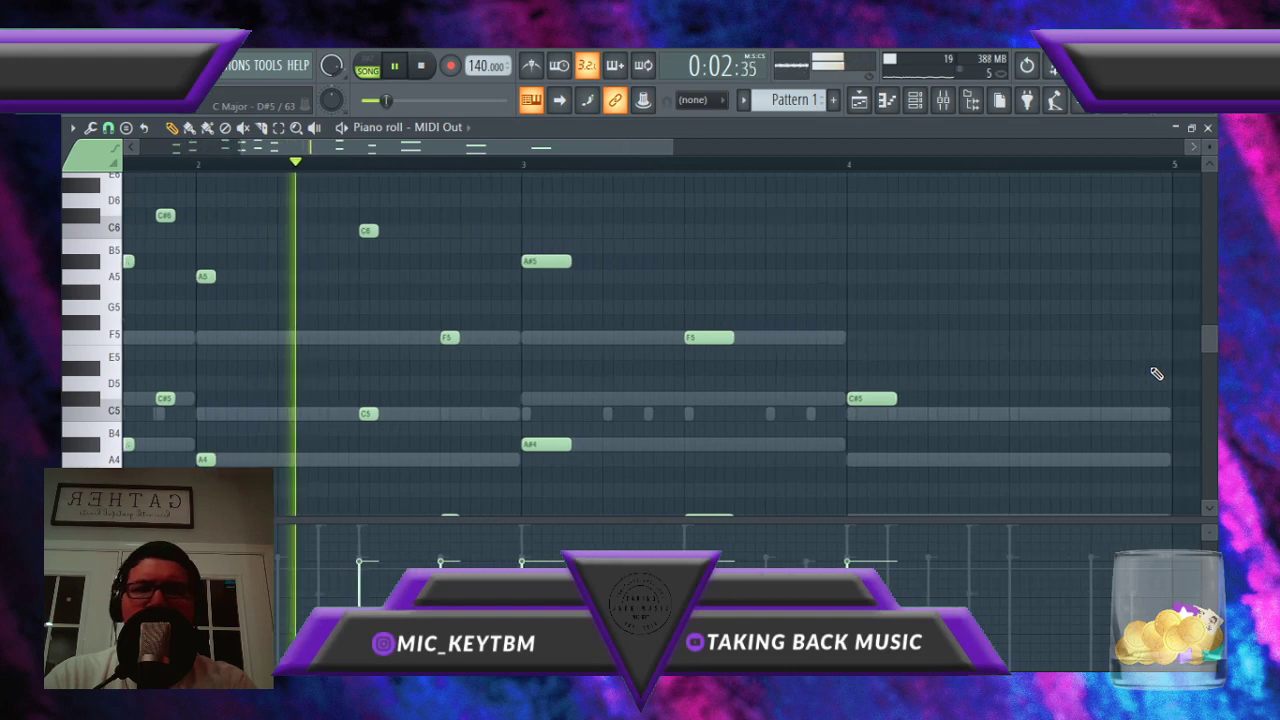
{"action": "left_click", "coordinate": [849, 216]}
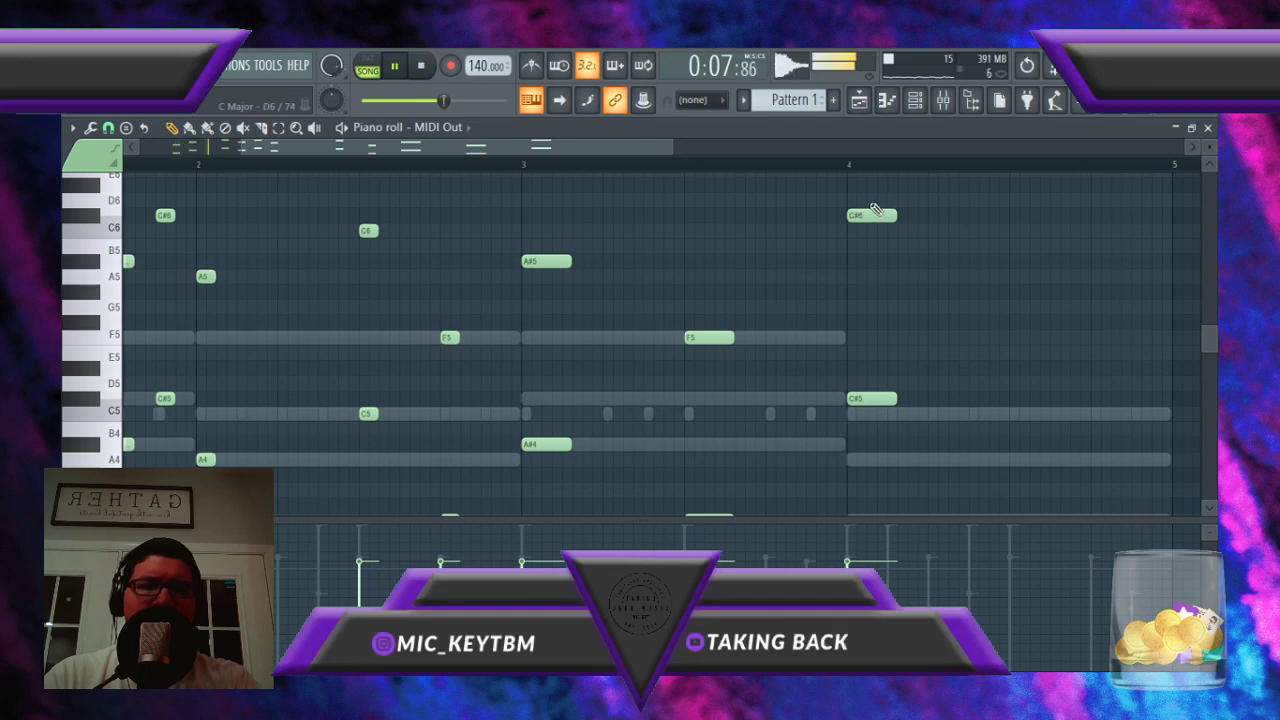
{"action": "left_click_drag", "start_coordinate": [890, 316], "coordinate": [890, 316]}
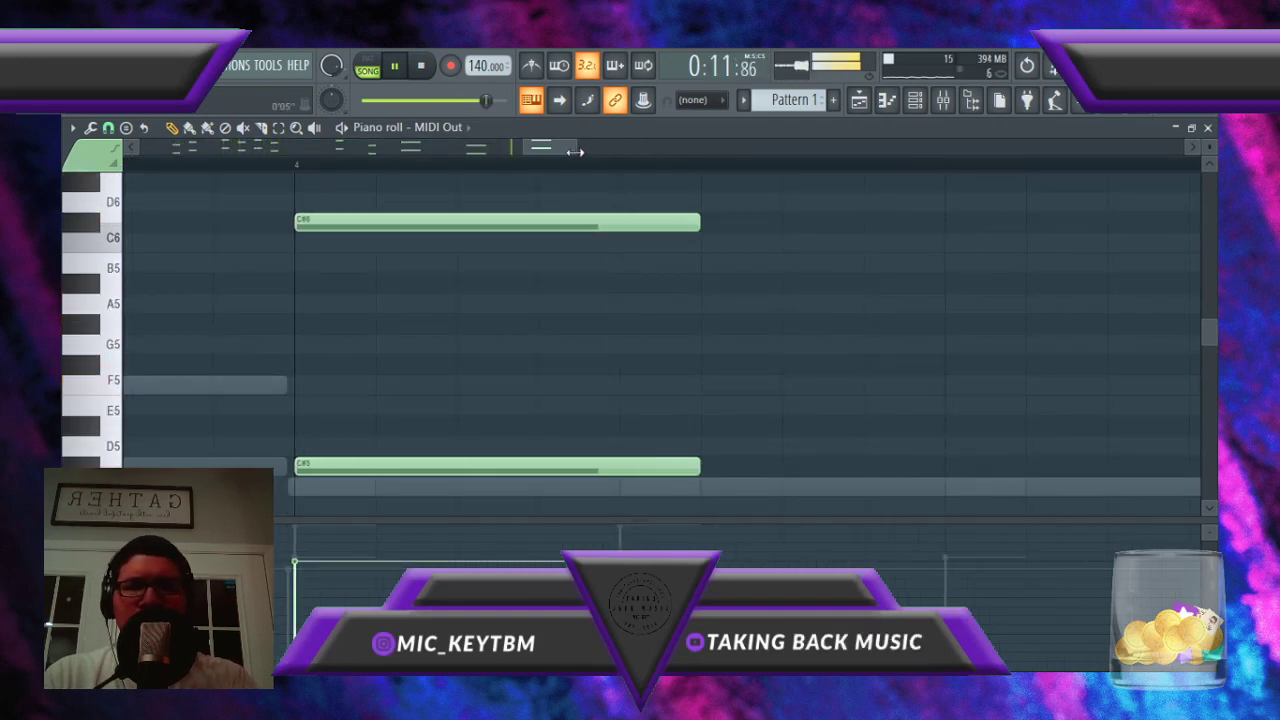
Step: Select the octave pair at the start of bar 4 and lower it to C5 and C6
{"action": "left_click_drag", "start_coordinate": [575, 151], "coordinate": [834, 200]}
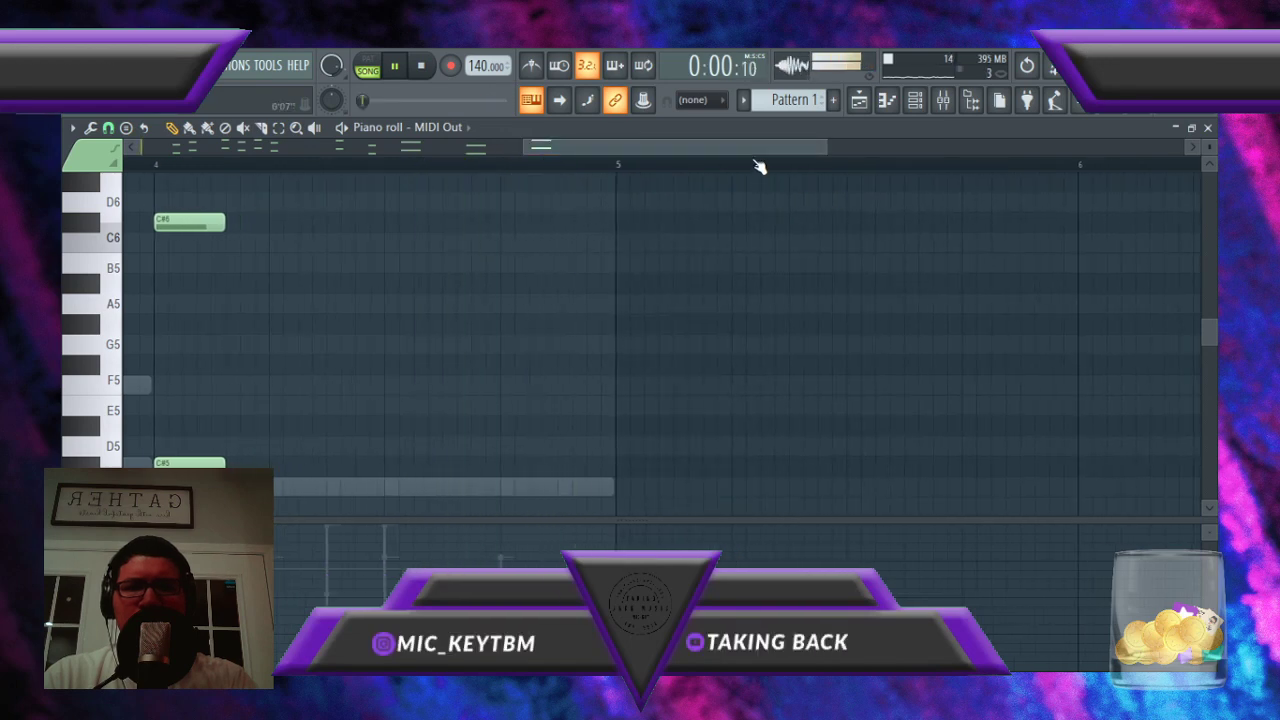
{"action": "left_click_drag", "start_coordinate": [755, 148], "coordinate": [671, 157]}
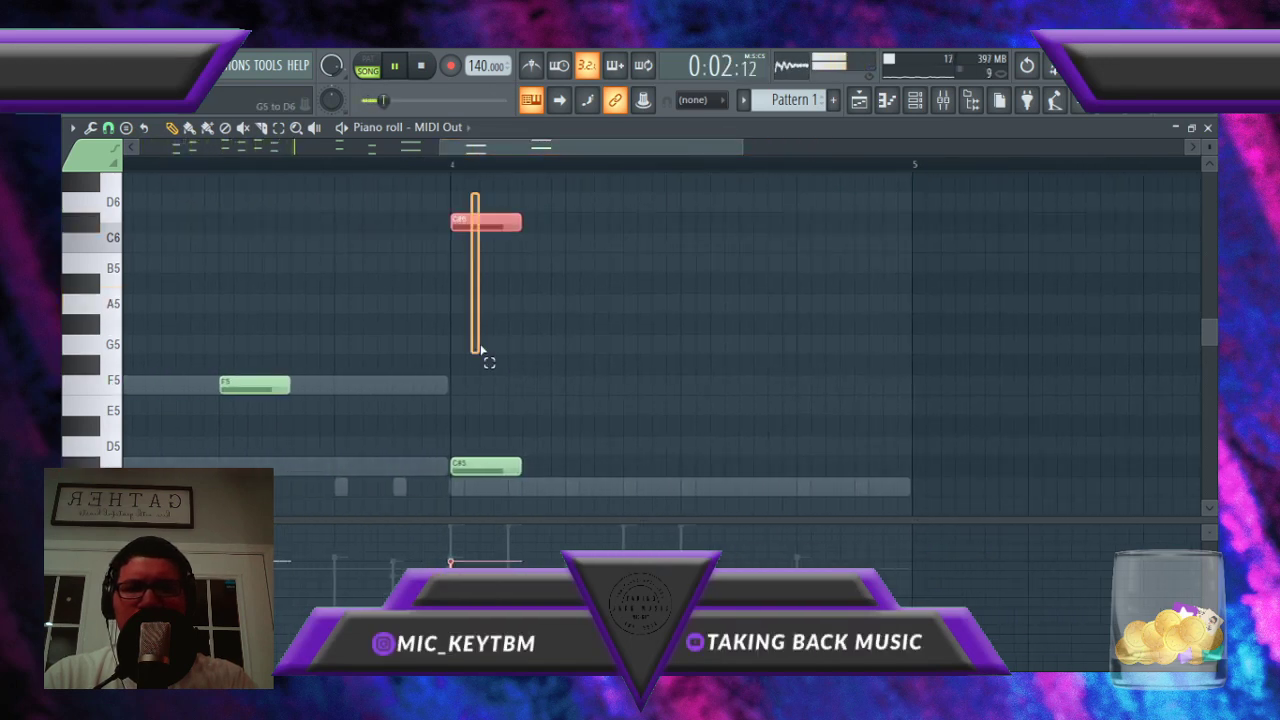
{"action": "left_click_drag", "start_coordinate": [481, 350], "coordinate": [484, 490]}
{"action": "key", "text": "Down"}
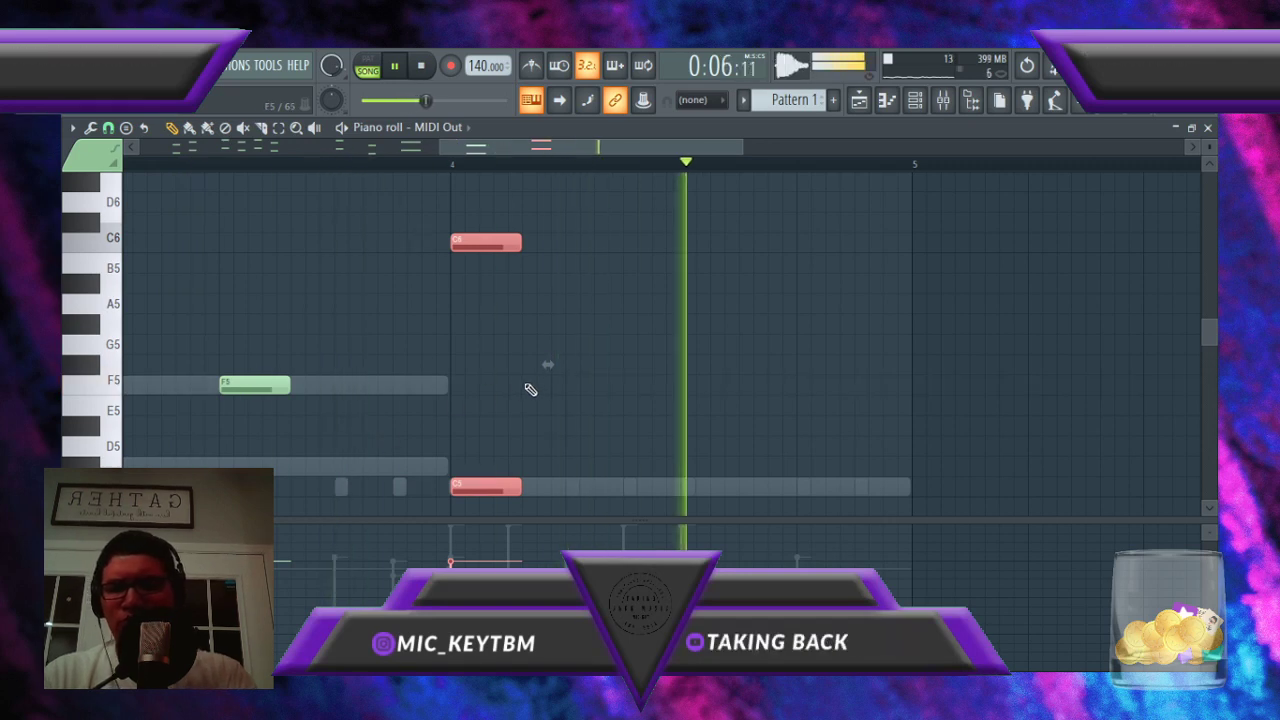
{"action": "left_click", "coordinate": [531, 389], "text": "ctrl"}
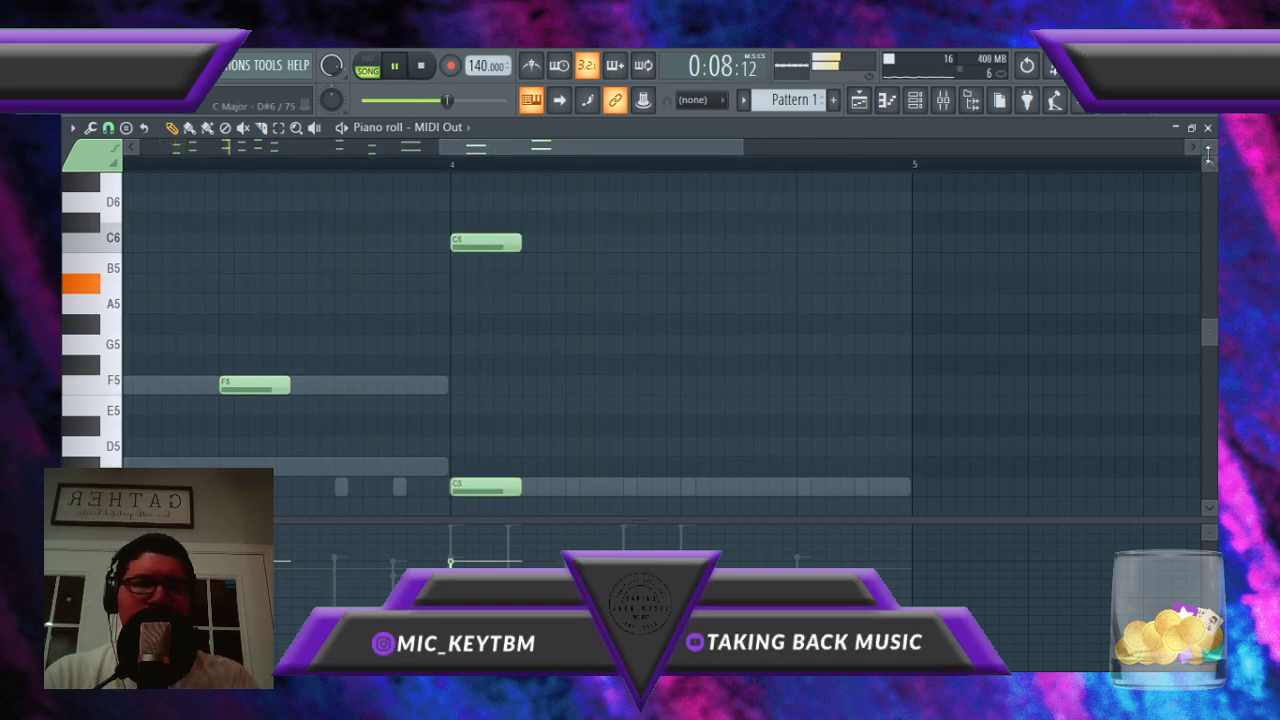
Step: Add an octave pair of A4 and A5 notes at the middle of bar 4
{"action": "left_click_drag", "start_coordinate": [1209, 147], "coordinate": [1209, 181]}
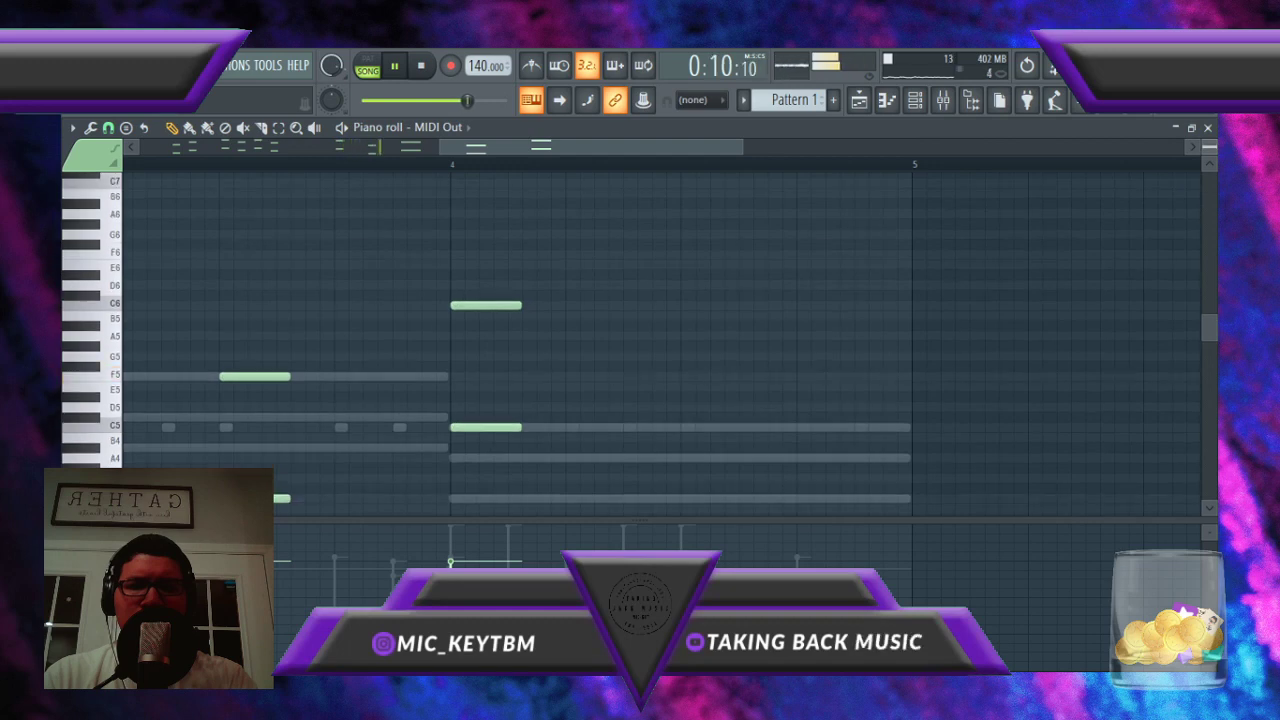
{"action": "scroll", "coordinate": [900, 252], "scroll_direction": "down", "scroll_amount": 2}
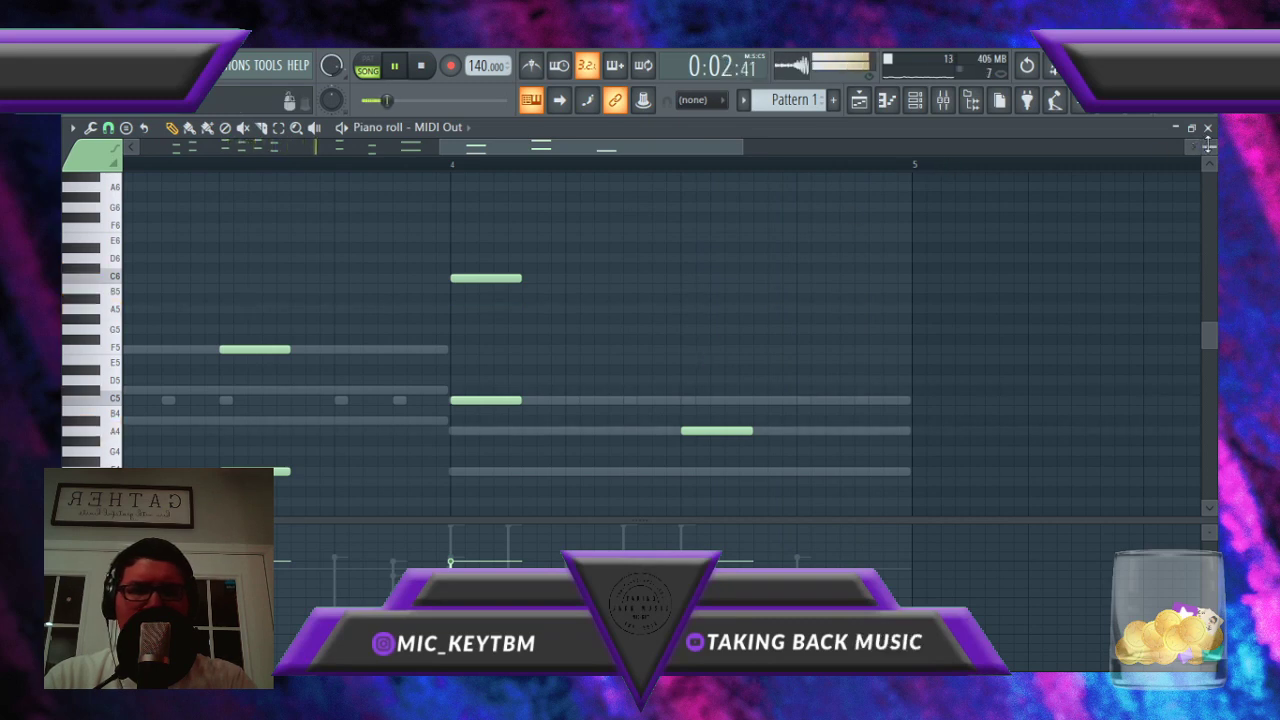
{"action": "left_click_drag", "start_coordinate": [1209, 147], "coordinate": [1209, 125]}
{"action": "left_click_drag", "start_coordinate": [1209, 147], "coordinate": [1209, 152]}
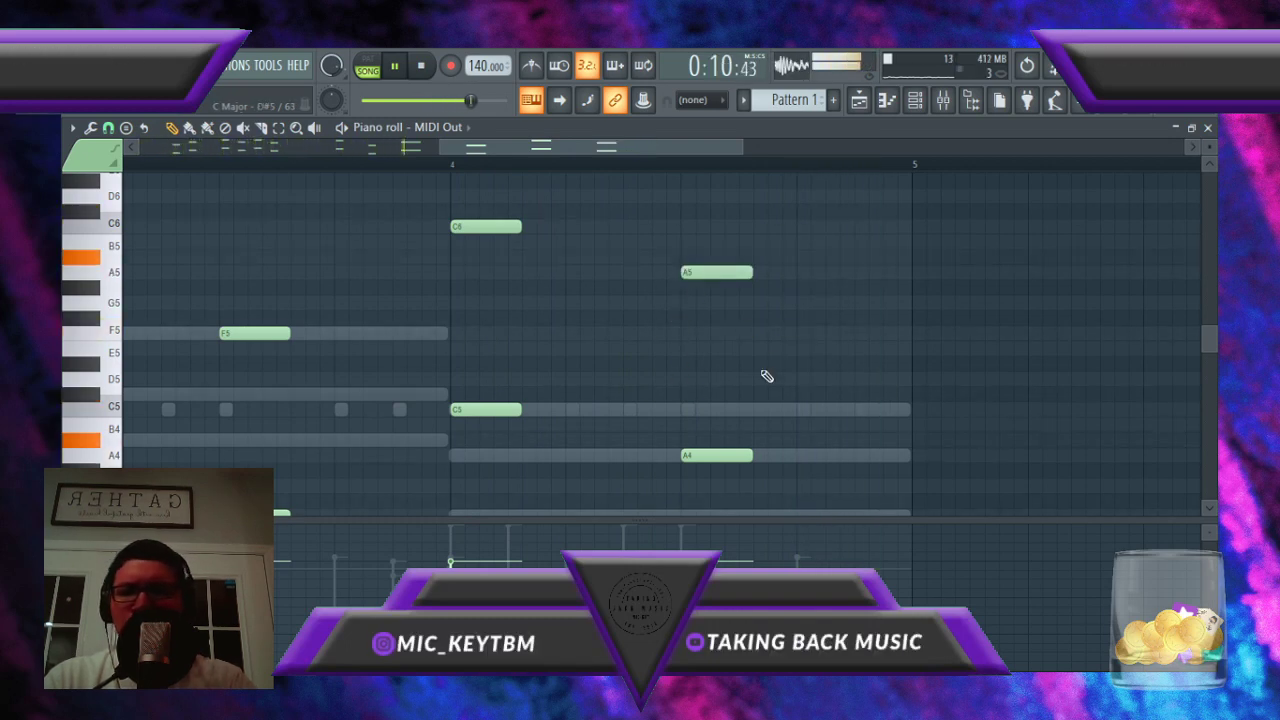
Step: Try lowering the octave pair at the middle of bar 4 to F4 and F5
{"action": "left_click_drag", "start_coordinate": [743, 150], "coordinate": [819, 163]}
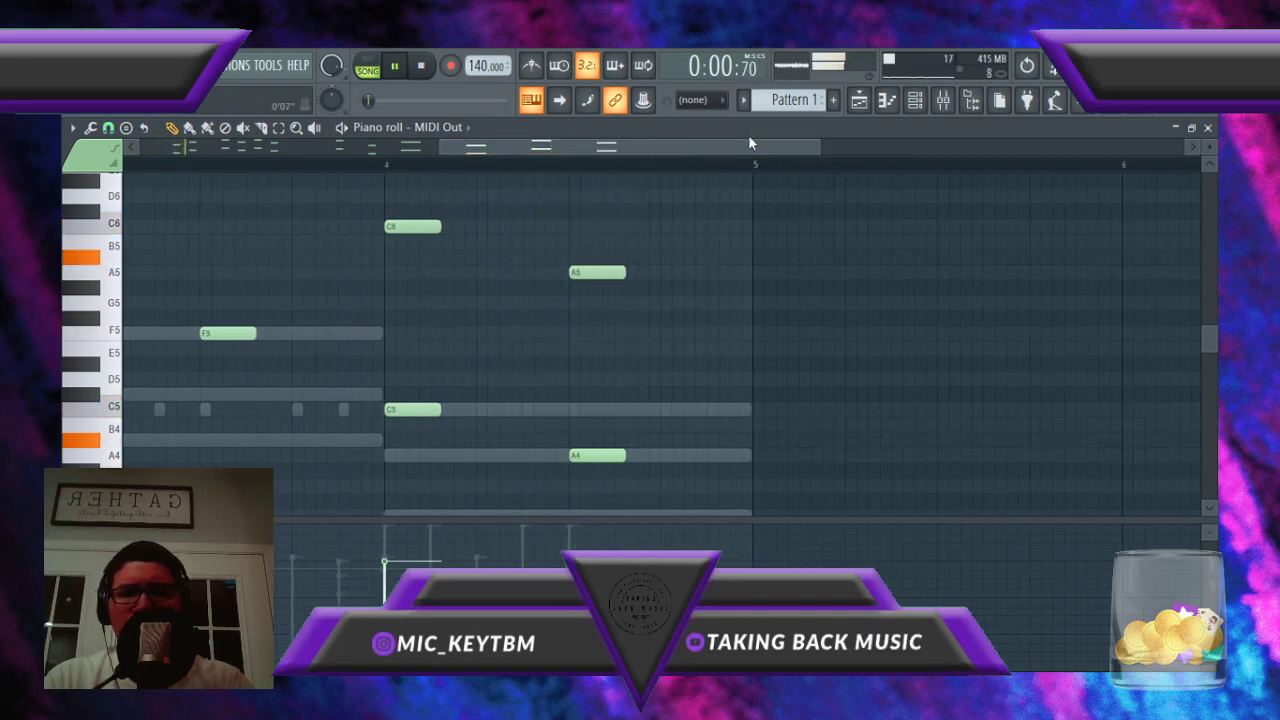
{"action": "left_click_drag", "start_coordinate": [748, 145], "coordinate": [671, 157]}
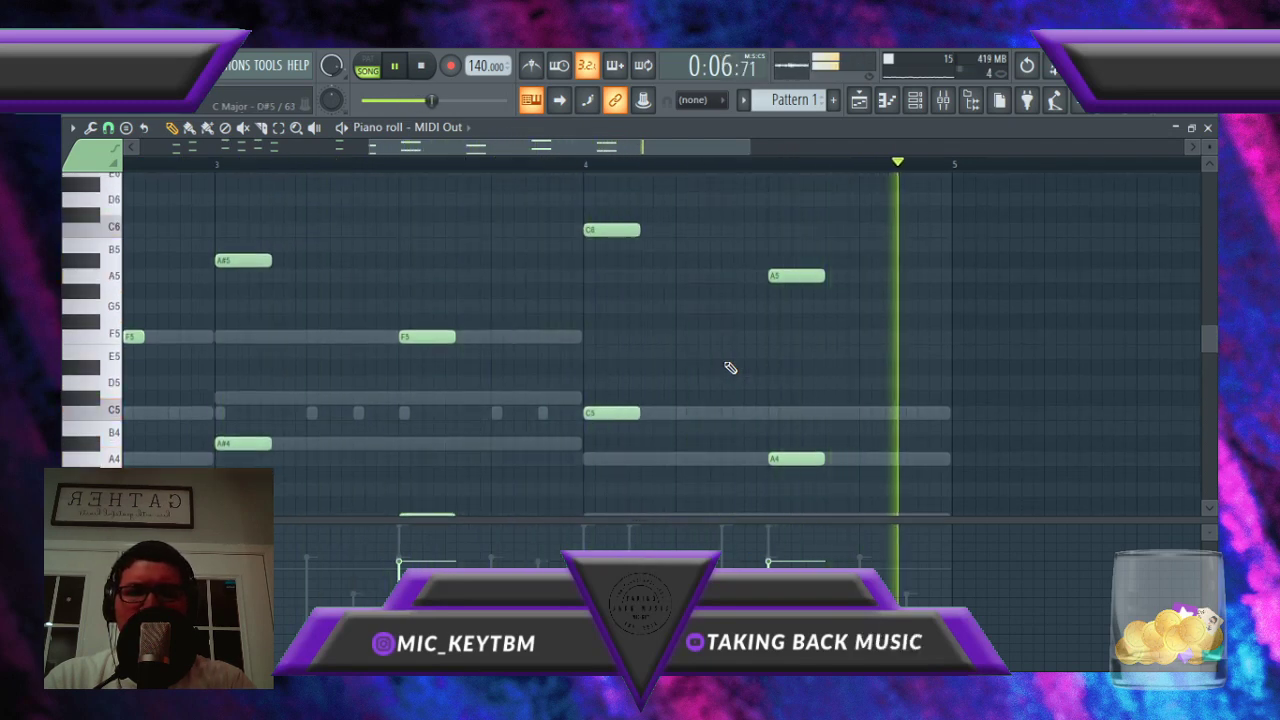
{"action": "left_click_drag", "start_coordinate": [766, 255], "coordinate": [838, 486]}
{"action": "key", "text": "Down"}
{"action": "key", "text": "Down"}
{"action": "key", "text": "Down"}
{"action": "key", "text": "Down"}
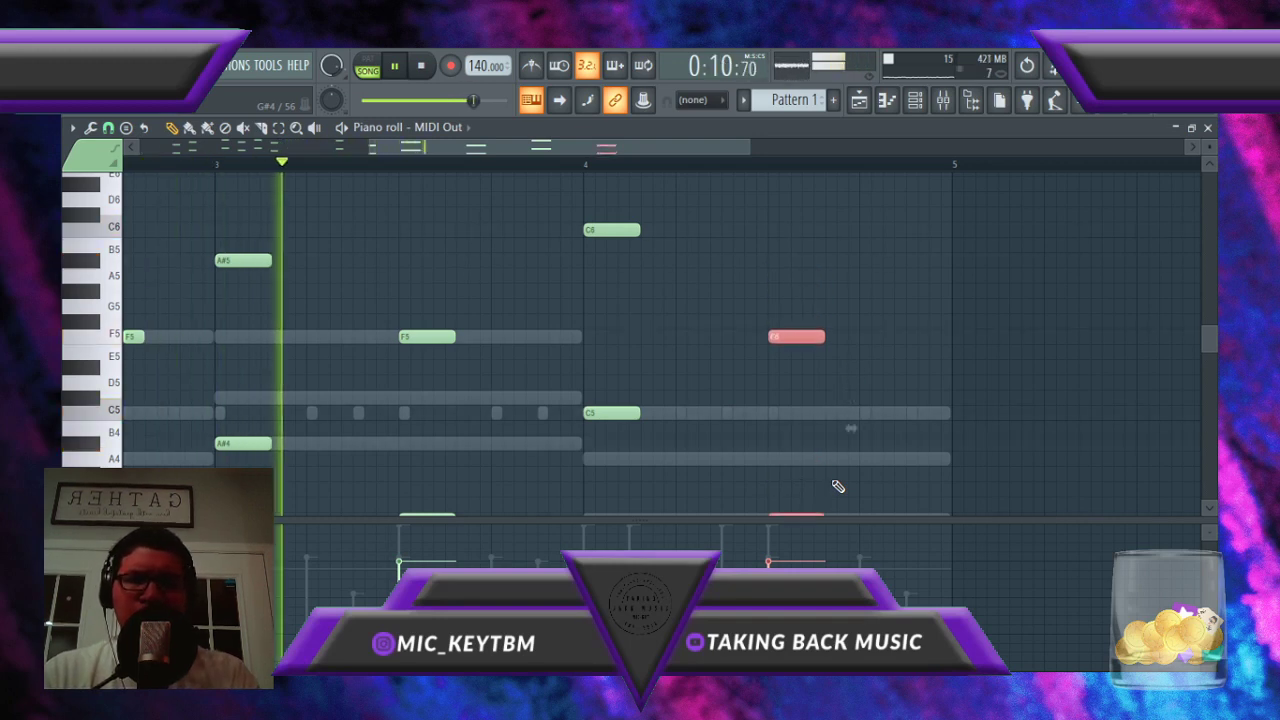
{"action": "key", "text": "ctrl+d"}
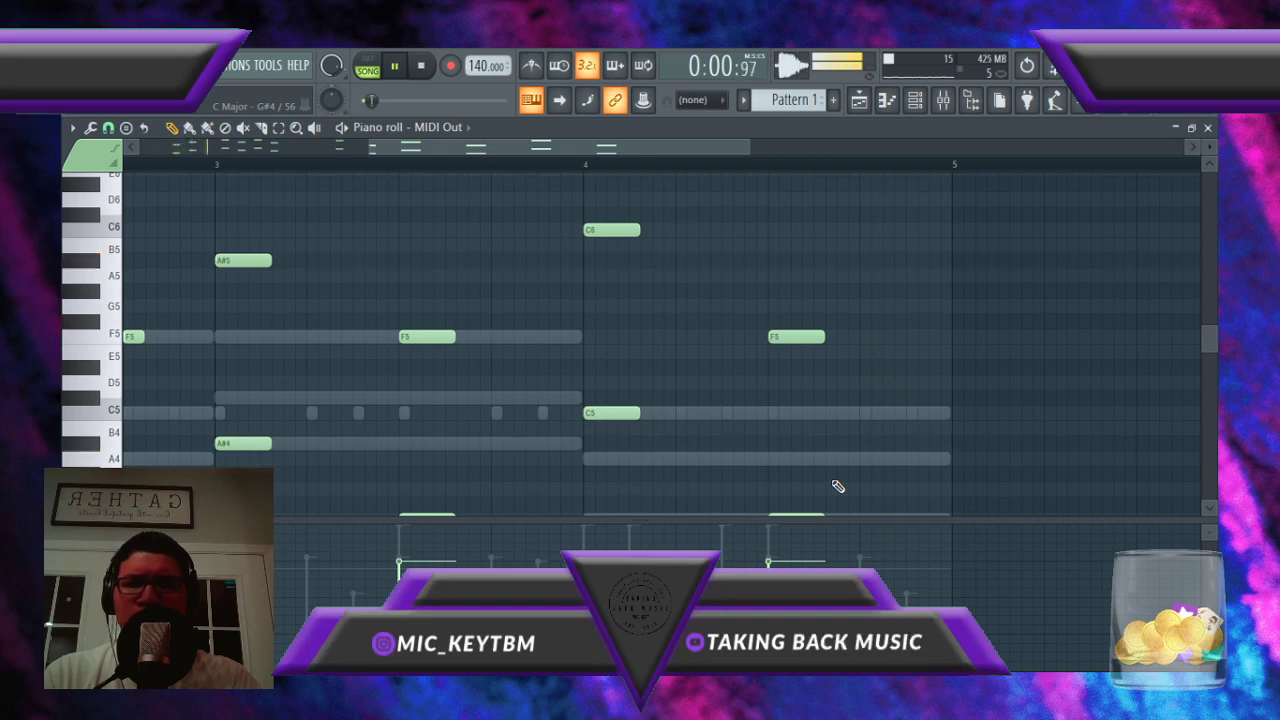
{"action": "scroll", "coordinate": [838, 486], "scroll_direction": "down", "scroll_amount": 2}
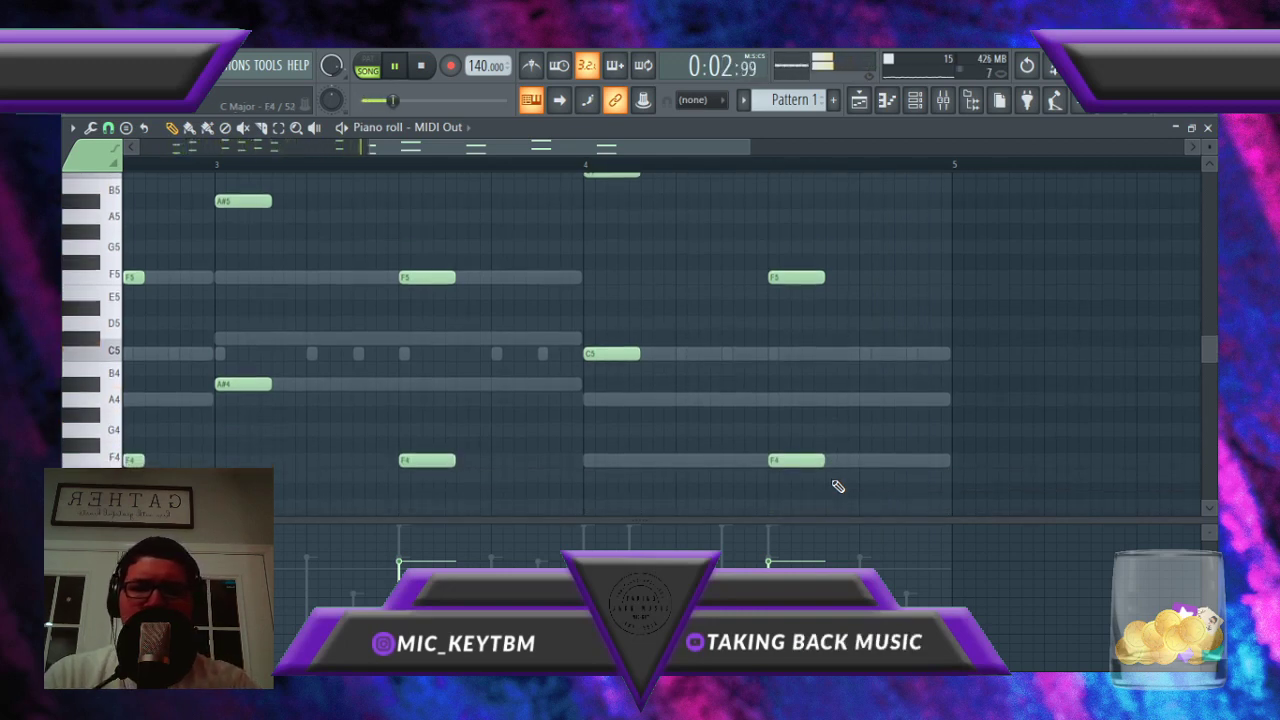
Step: Try transposing the whole melody up three semitones, and move it back down
{"action": "key", "text": "shift+Up"}
{"action": "key", "text": "shift+Up"}
{"action": "key", "text": "shift+Up"}
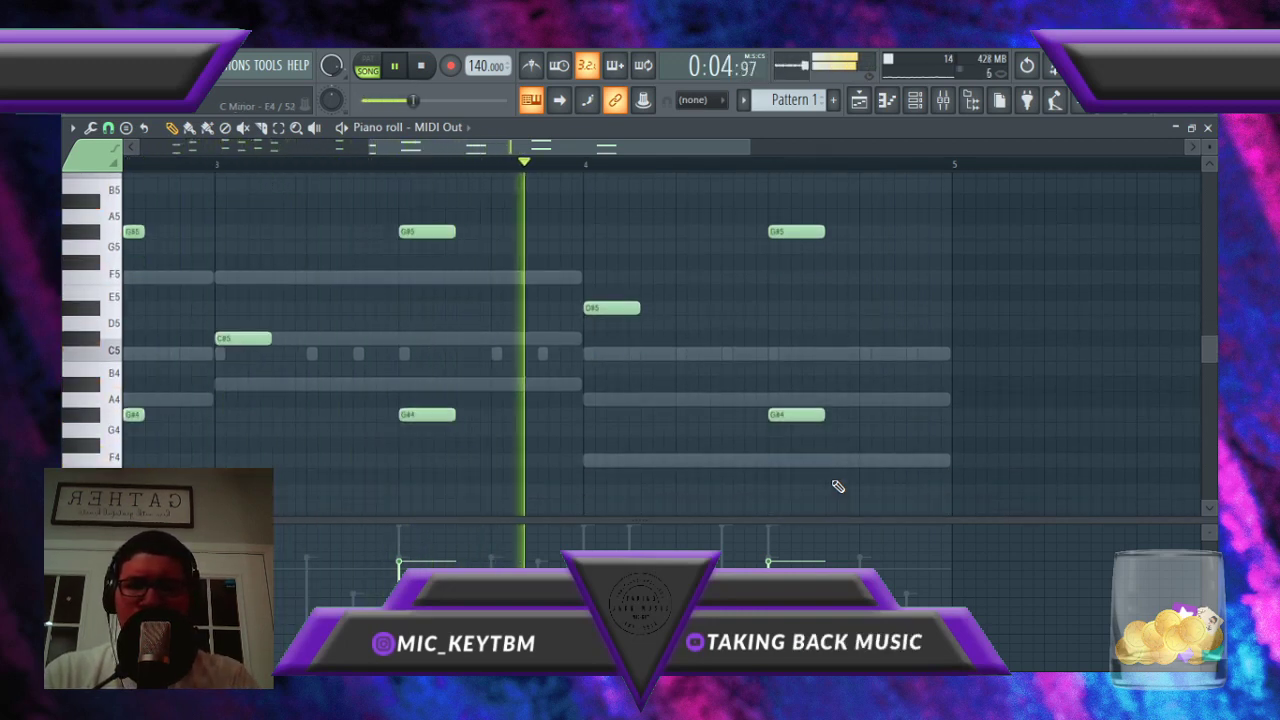
{"action": "key", "text": "shift+Down"}
{"action": "key", "text": "shift+Down"}
{"action": "key", "text": "shift+Down"}
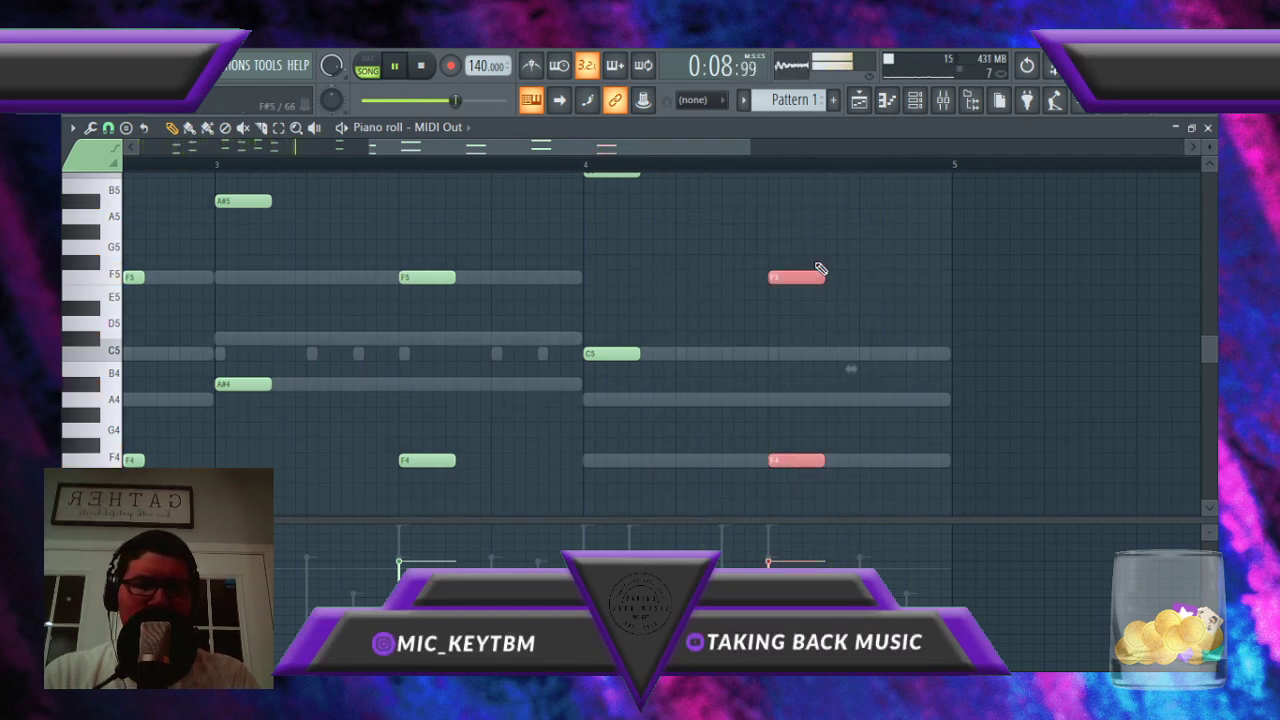
Step: Try the pair at the middle of bar 4 on C#5 and on A#4 and A#5, and return it to A4 and A5
{"action": "key", "text": "shift+Up"}
{"action": "key", "text": "shift+Up"}
{"action": "key", "text": "shift+Up"}
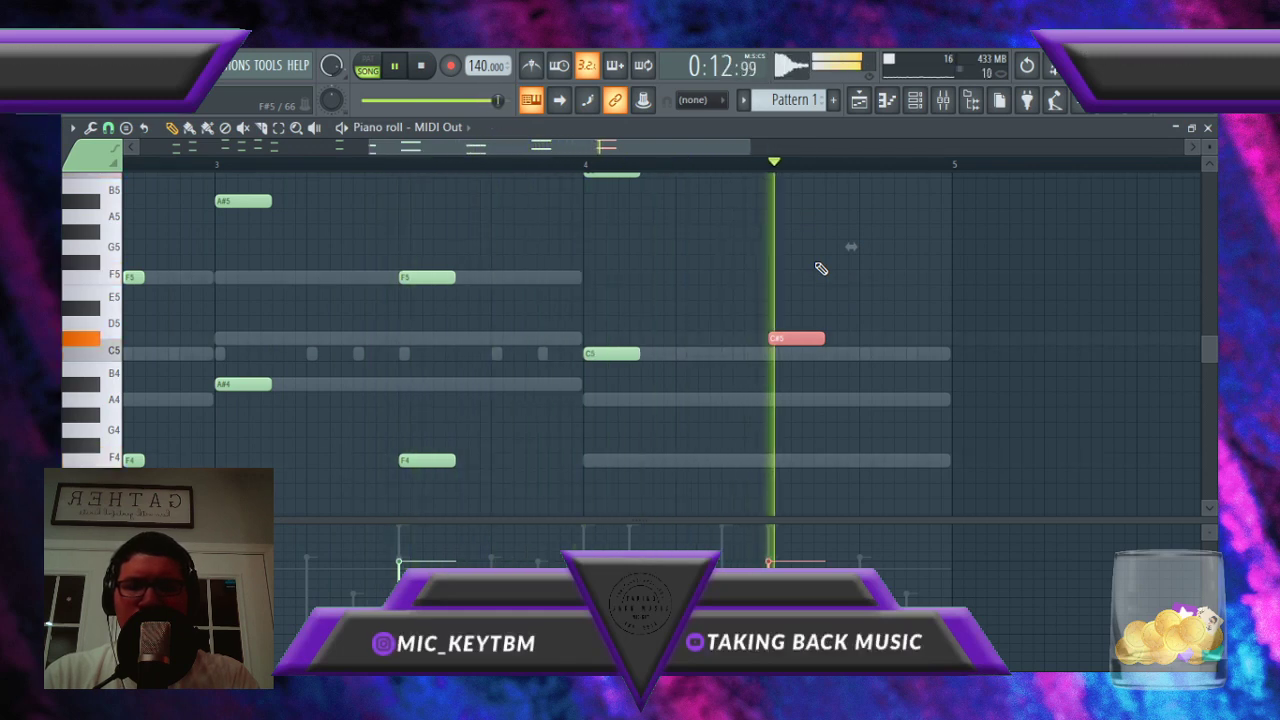
{"action": "key", "text": "shift+Down"}
{"action": "key", "text": "shift+Down"}
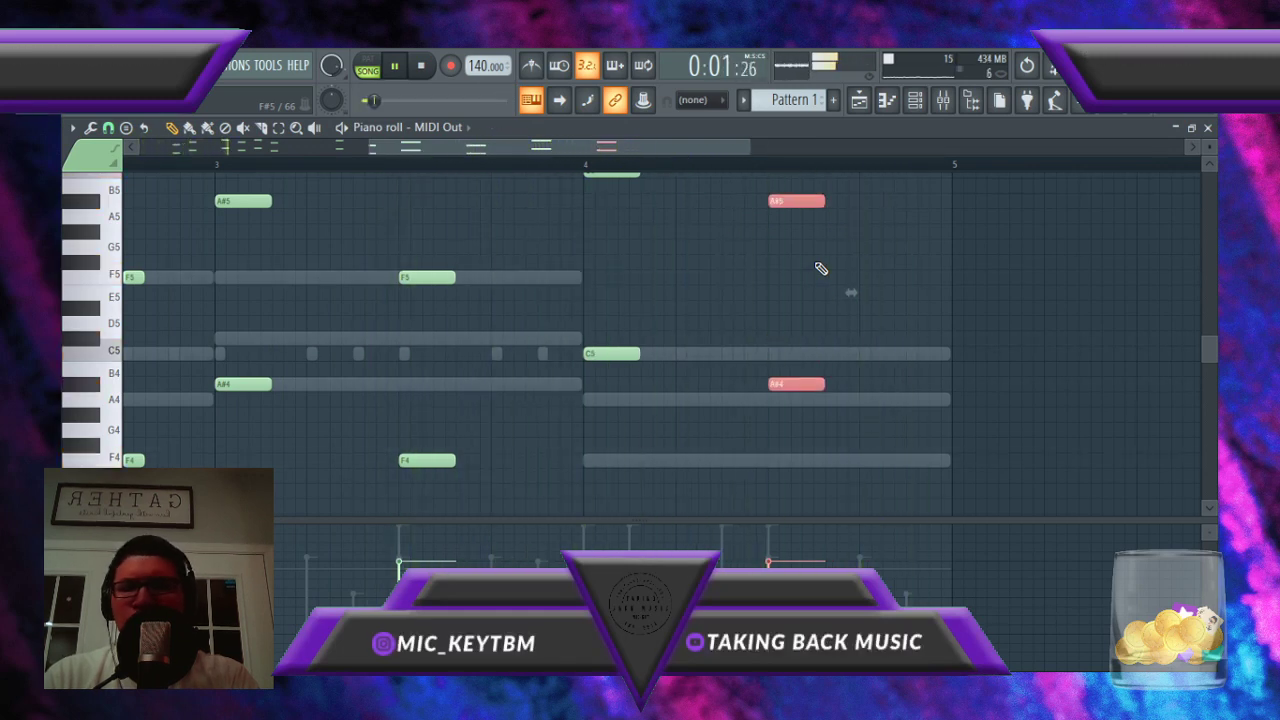
{"action": "scroll", "coordinate": [762, 325], "scroll_direction": "up", "scroll_amount": 2}
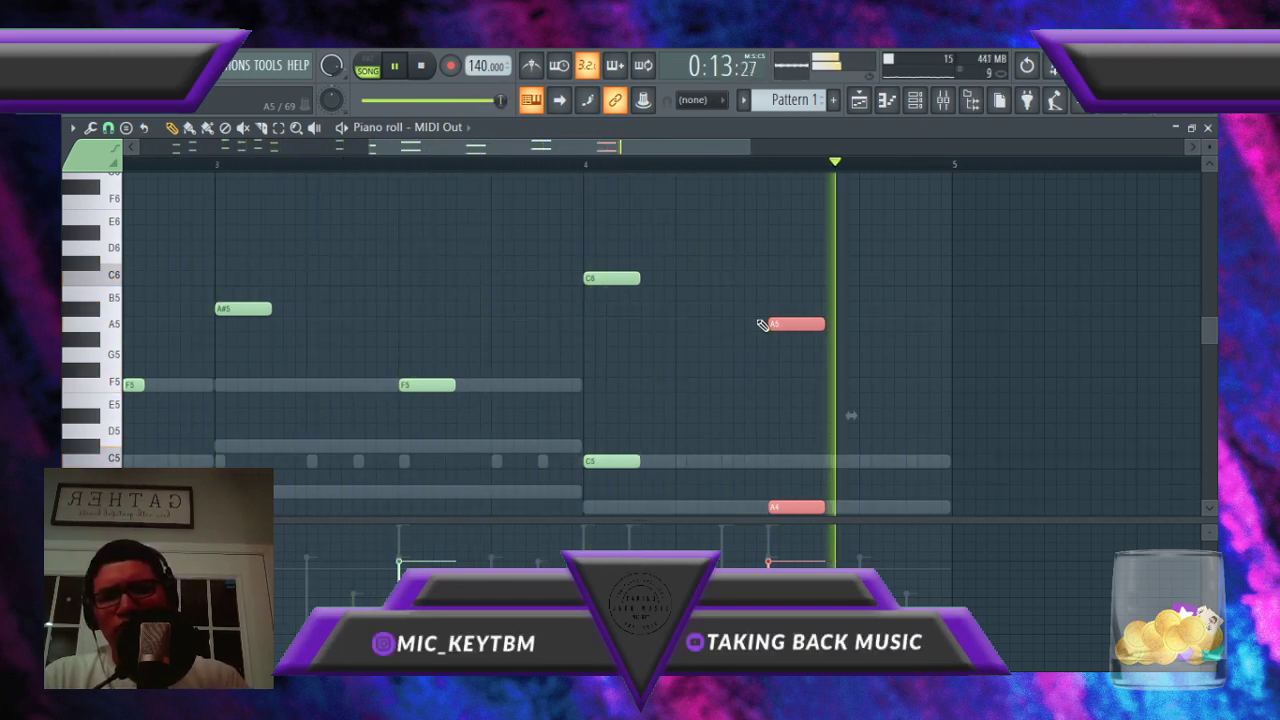
{"action": "key", "text": "space"}
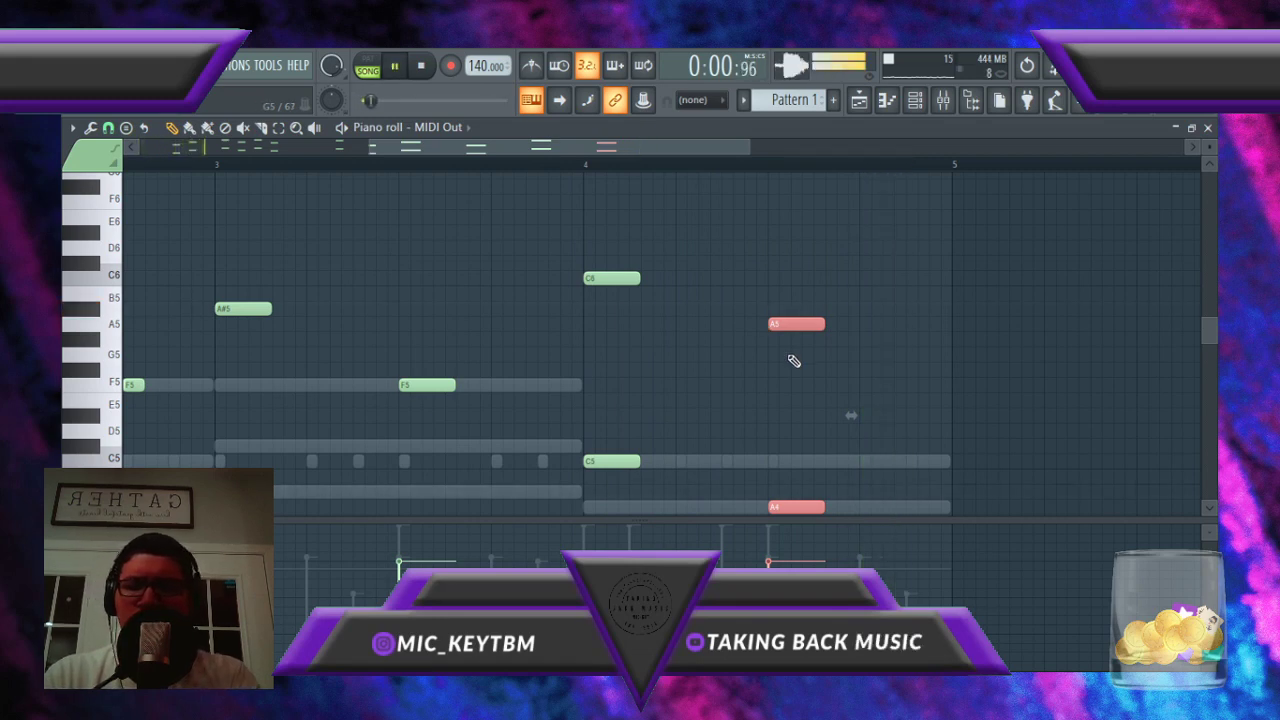
Step: Add a rising run of short F4, A4, C5 and F5 notes in the last quarter of bar 4
{"action": "scroll", "coordinate": [903, 516], "scroll_direction": "down", "scroll_amount": 2}
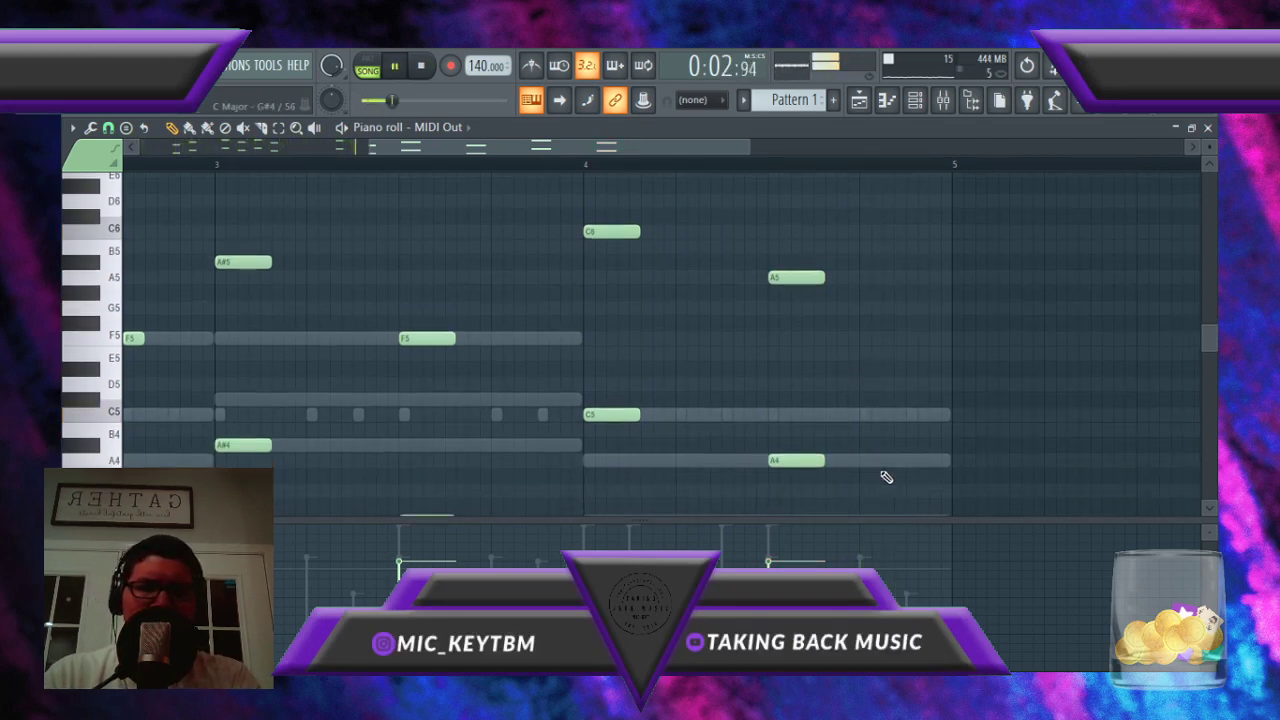
{"action": "scroll", "coordinate": [886, 477], "scroll_direction": "down", "scroll_amount": 1}
{"action": "left_click", "coordinate": [864, 498]}
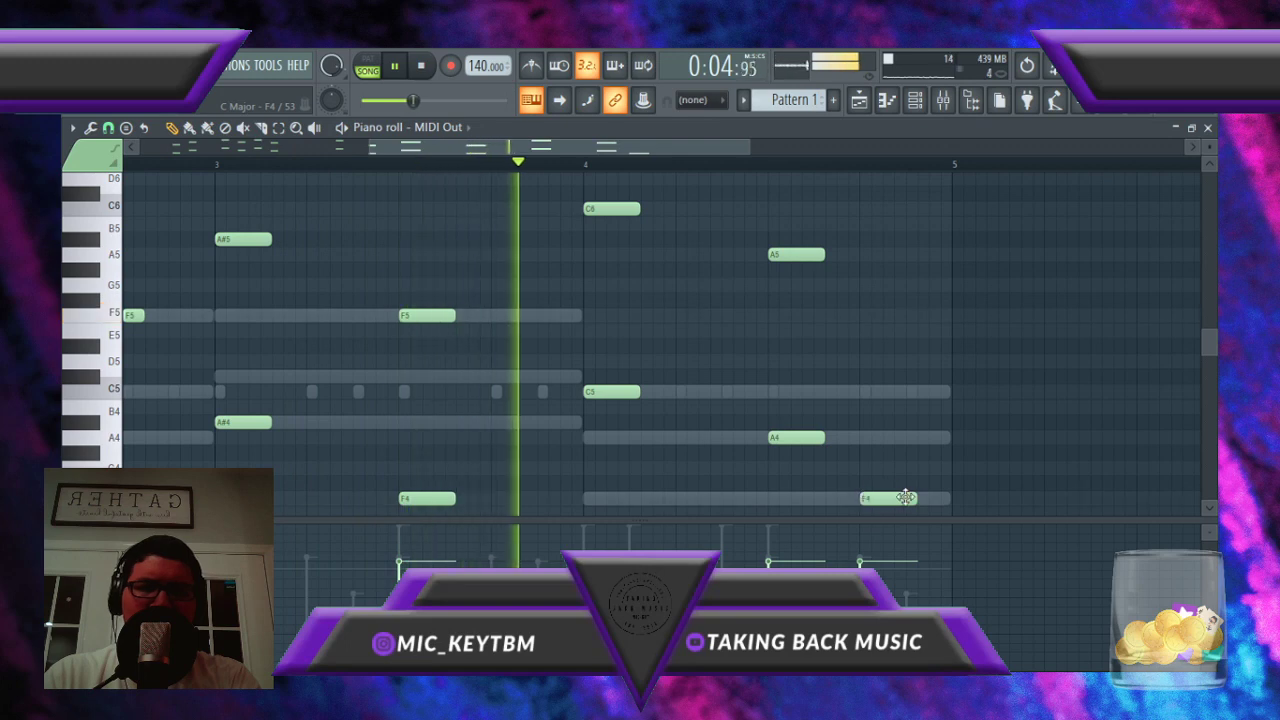
{"action": "left_click_drag", "start_coordinate": [914, 498], "coordinate": [876, 500]}
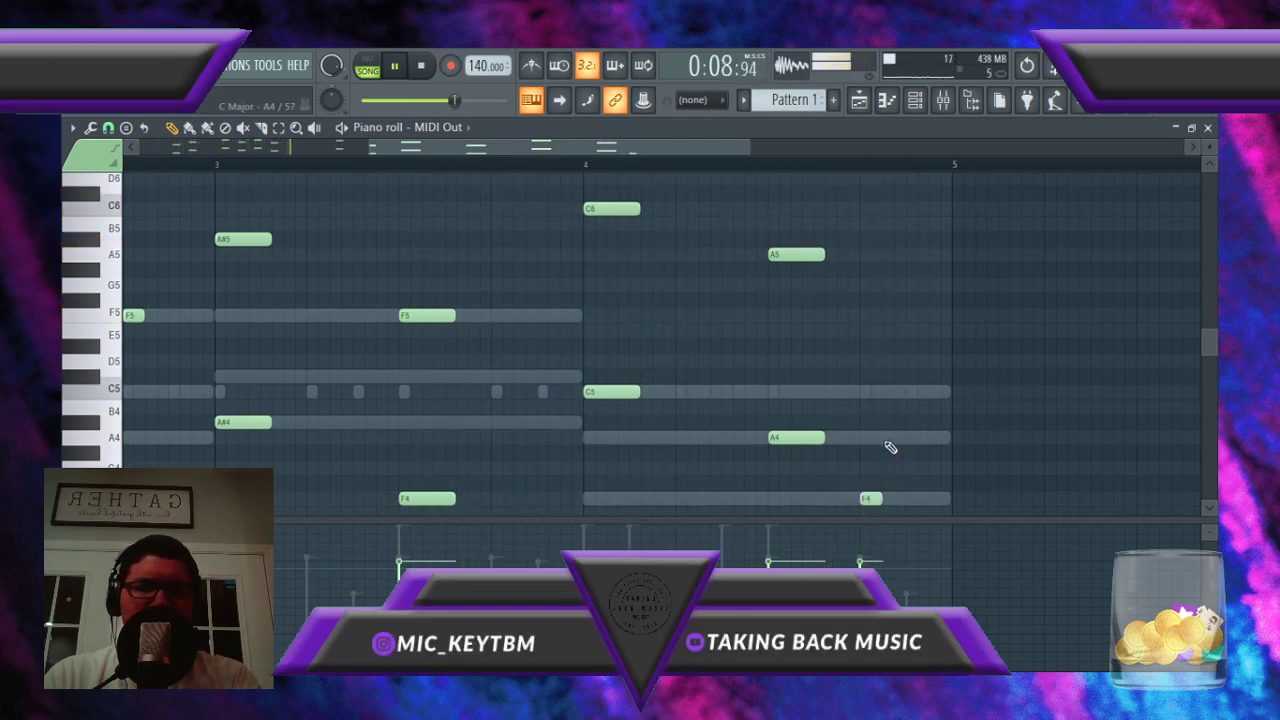
{"action": "left_click", "coordinate": [907, 394]}
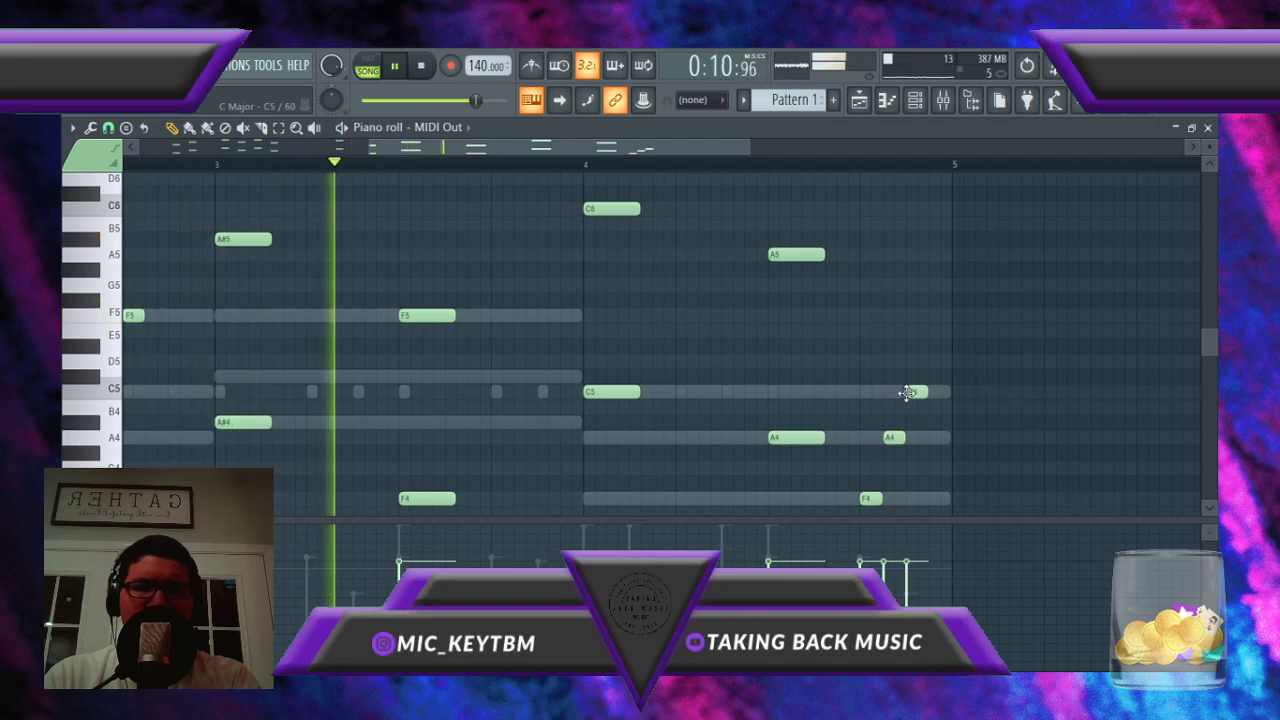
{"action": "left_click", "coordinate": [925, 317]}
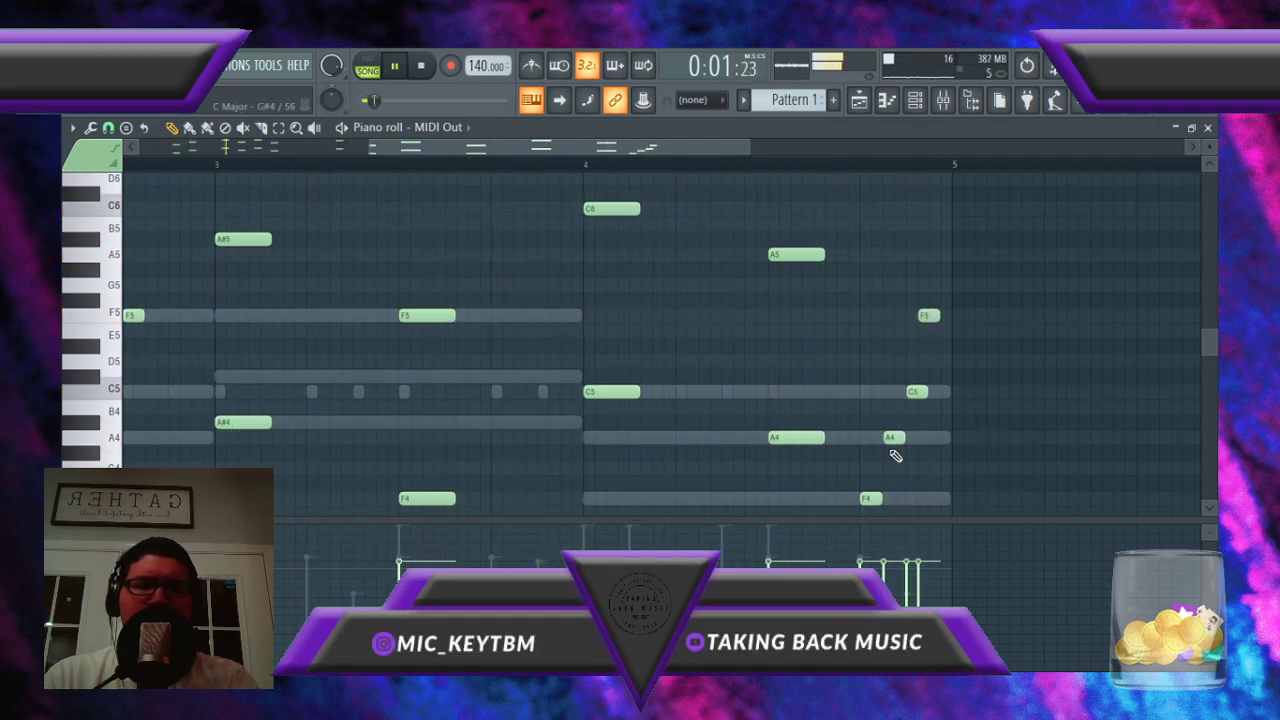
Step: Copy the four-note run ending bar 4 and place the copy one octave higher at the same positions
{"action": "left_click_drag", "start_coordinate": [860, 255], "coordinate": [963, 467]}
{"action": "key", "text": "ctrl+c"}
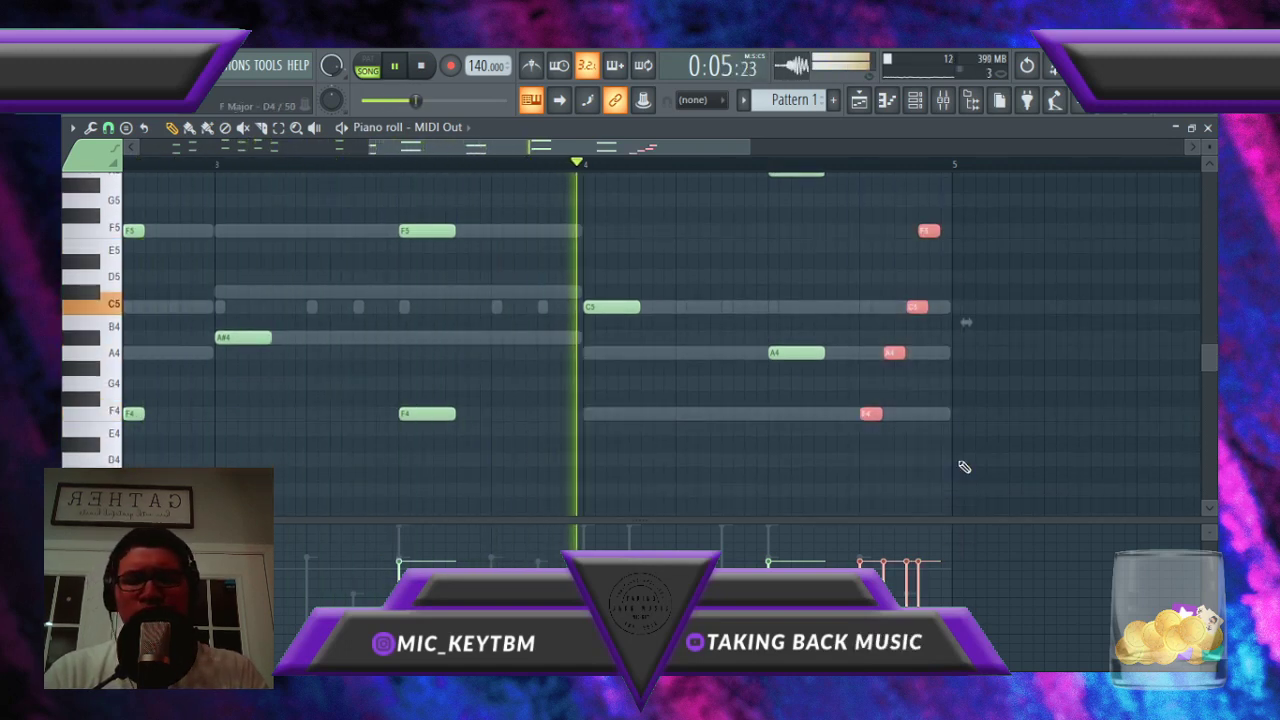
{"action": "key", "text": "ctrl+v"}
{"action": "key", "text": "ctrl+Down"}
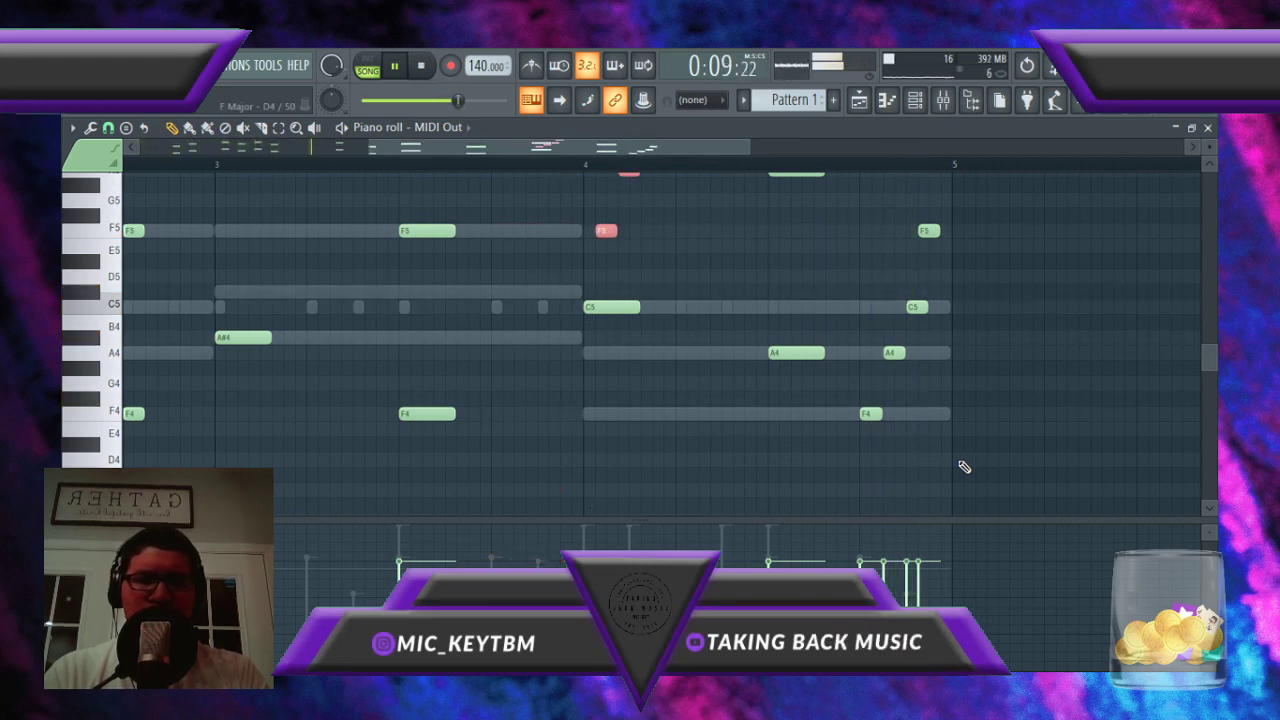
{"action": "key", "text": "ctrl+d"}
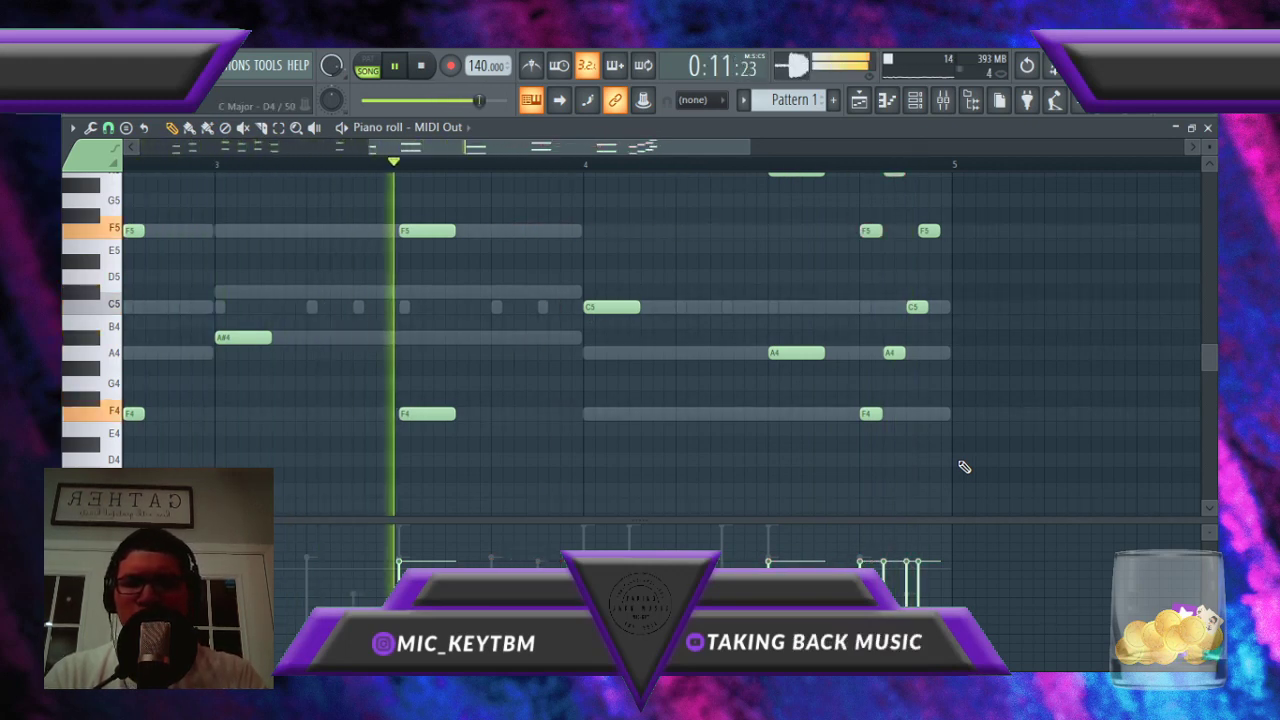
{"action": "scroll", "coordinate": [787, 381], "scroll_direction": "up", "scroll_amount": 3}
{"action": "scroll", "coordinate": [787, 381], "scroll_direction": "up", "scroll_amount": 1}
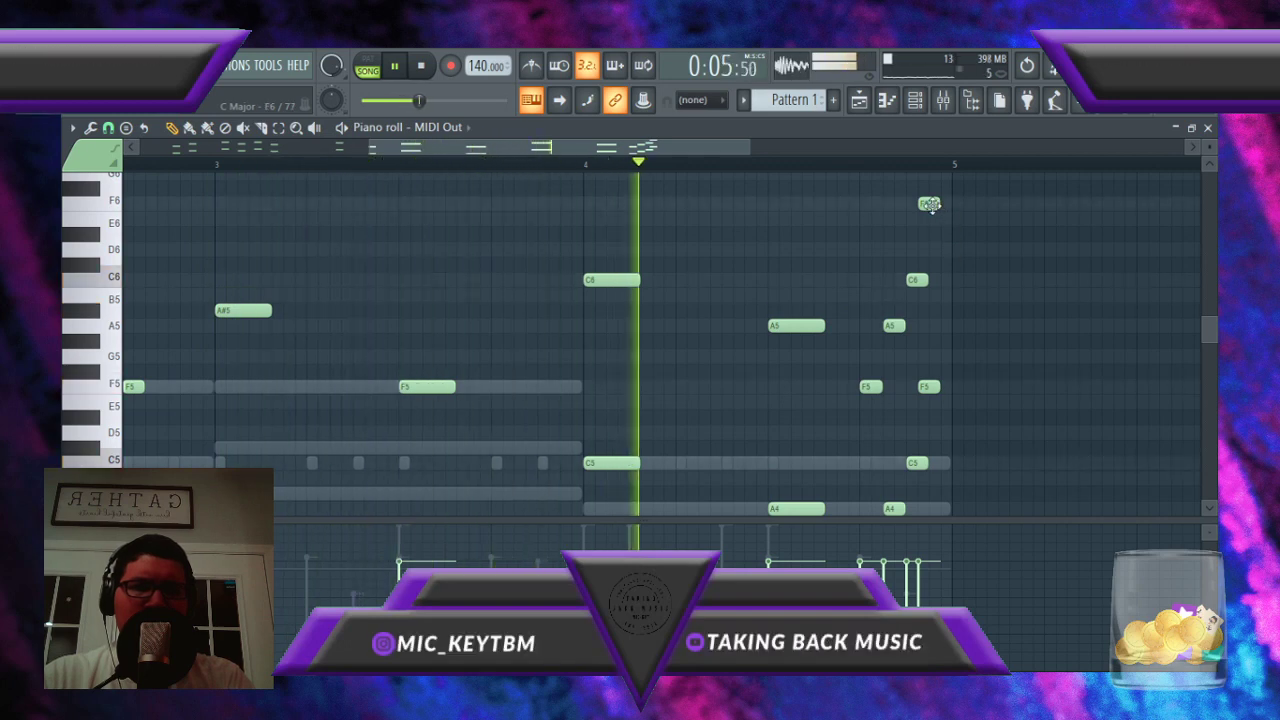
Step: Move the run's last F5 and F6 notes slightly later so they finish at the end of bar 4
{"action": "left_click_drag", "start_coordinate": [929, 204], "coordinate": [939, 204]}
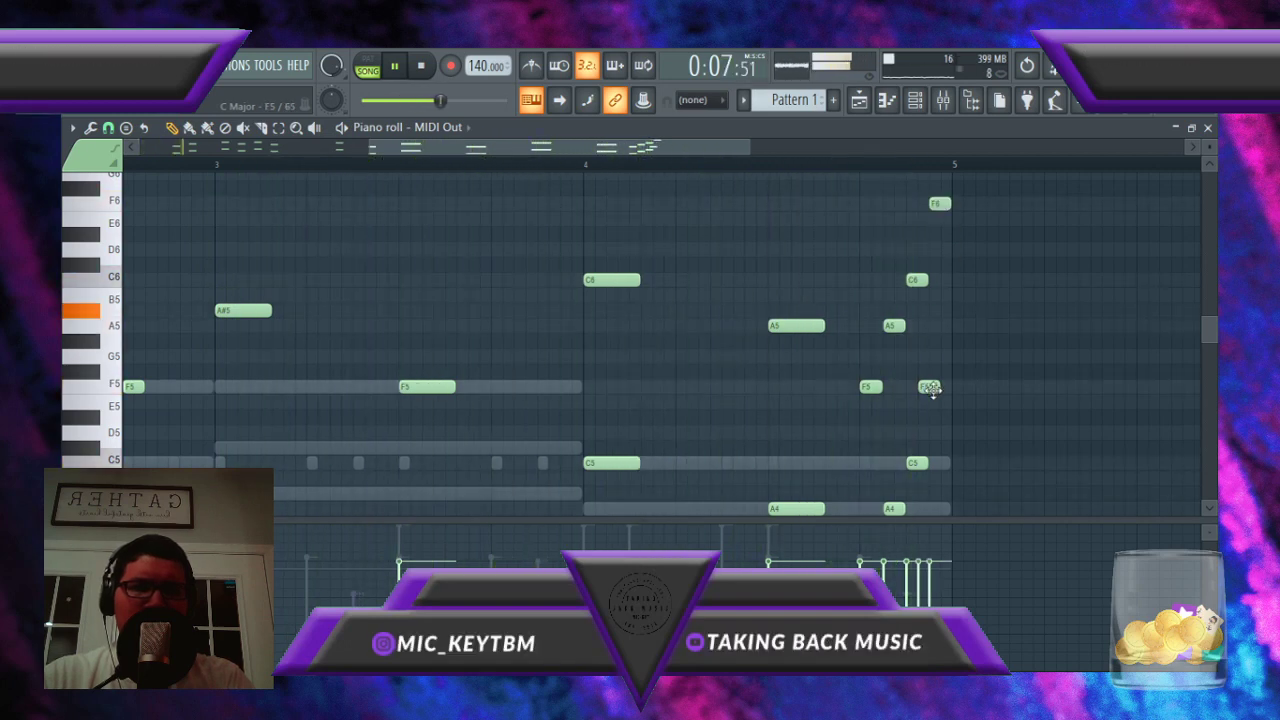
{"action": "scroll", "coordinate": [945, 398], "scroll_direction": "down", "scroll_amount": 2}
{"action": "scroll", "coordinate": [946, 398], "scroll_direction": "up", "scroll_amount": 1}
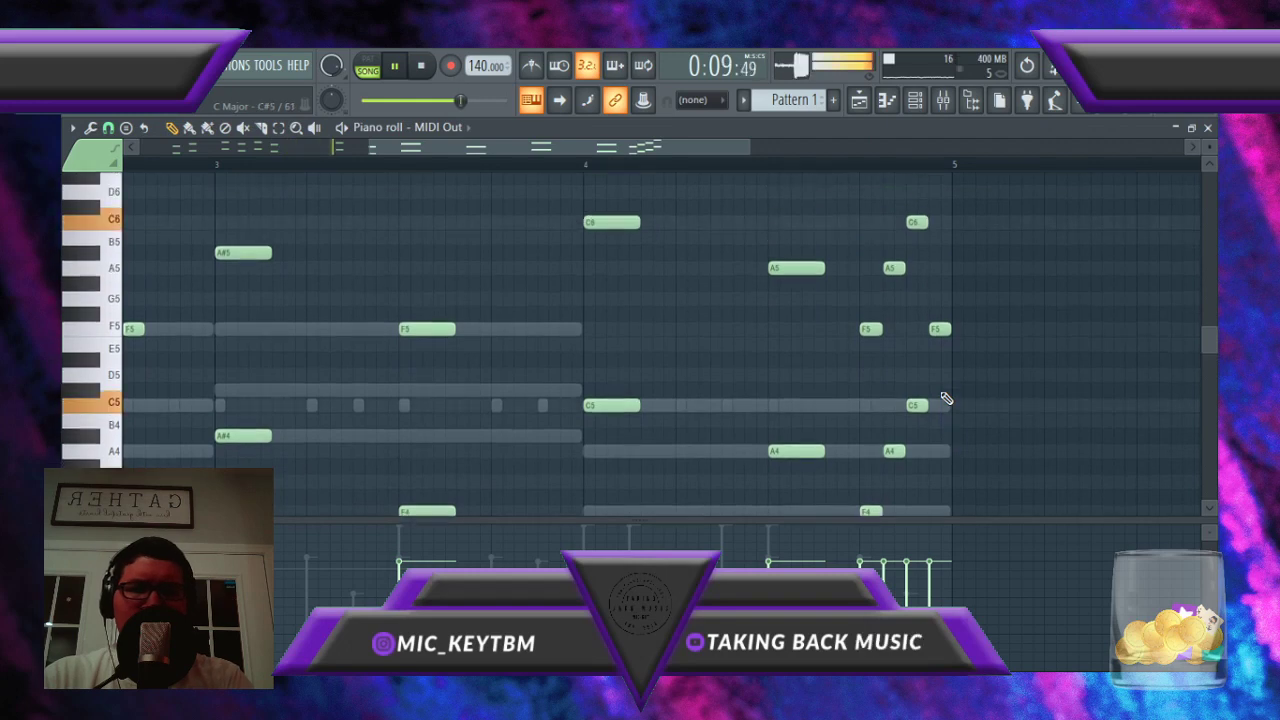
Step: Raise the whole MIDI Out melody by one octave and check the notes in bars 1 to 3
{"action": "key", "text": "ctrl+z"}
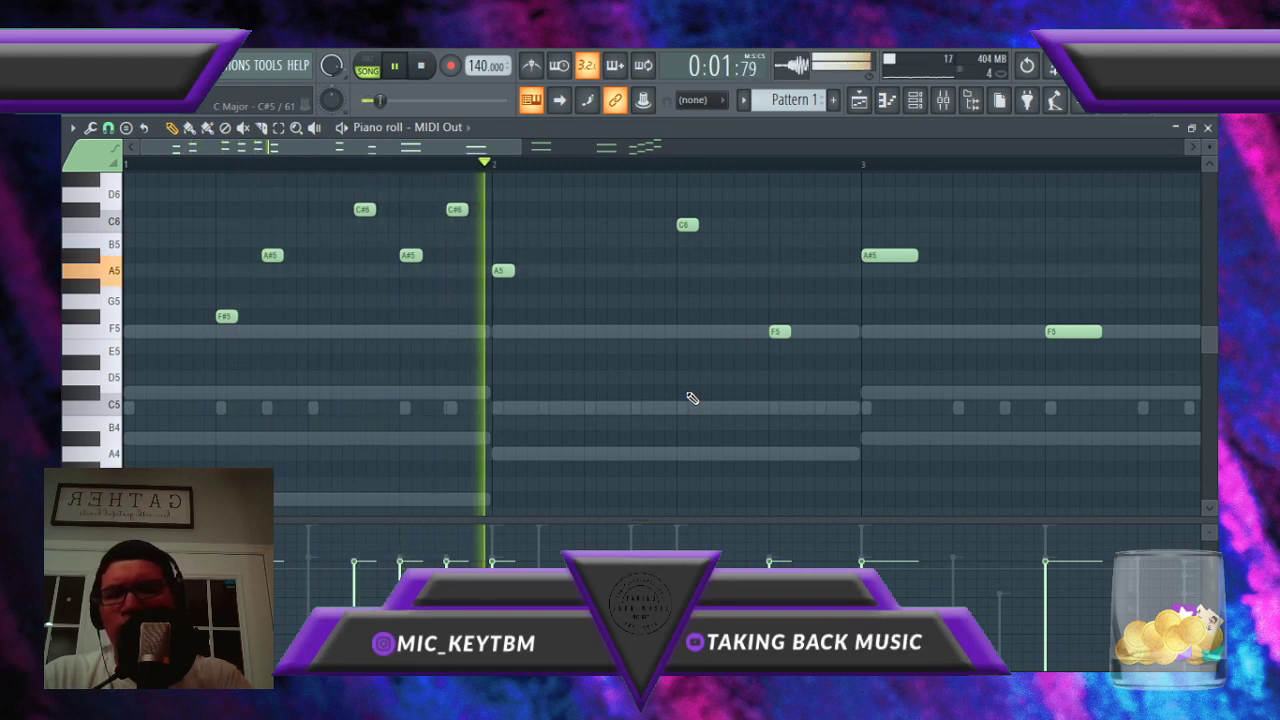
{"action": "scroll", "coordinate": [692, 398], "scroll_direction": "down", "scroll_amount": 5}
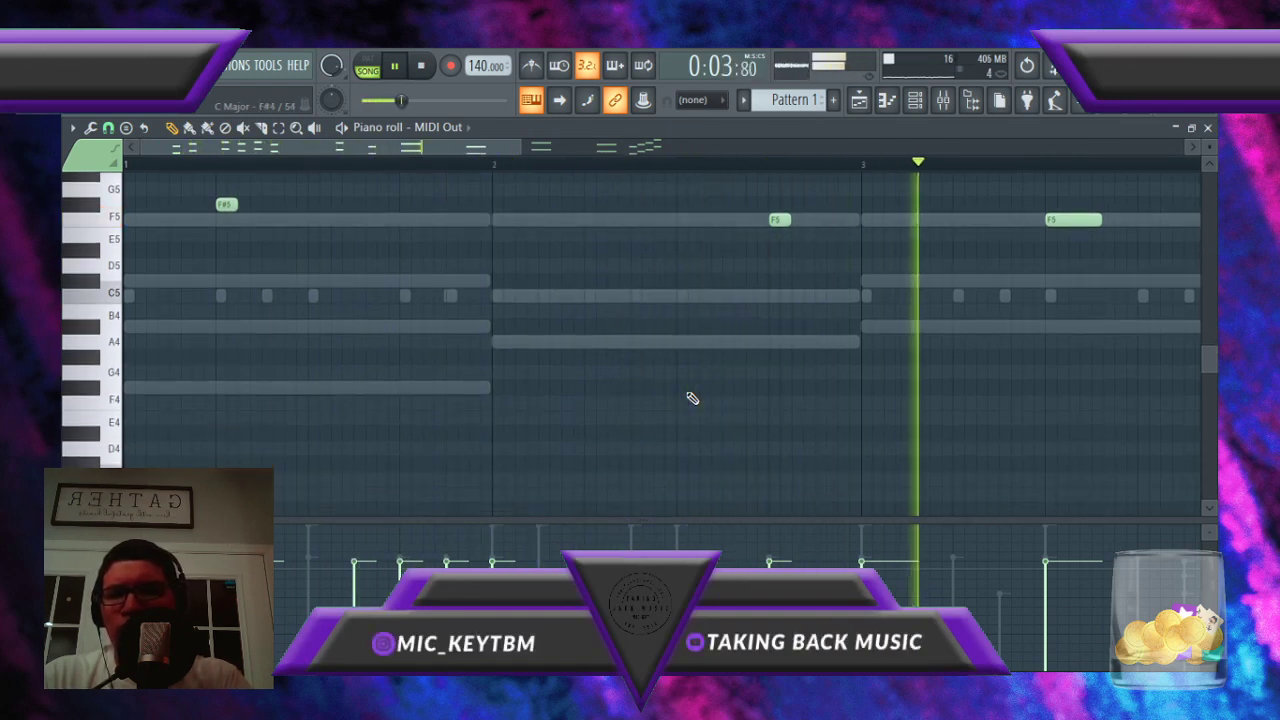
{"action": "scroll", "coordinate": [692, 398], "scroll_direction": "up", "scroll_amount": 4}
{"action": "scroll", "coordinate": [690, 399], "scroll_direction": "up", "scroll_amount": 1}
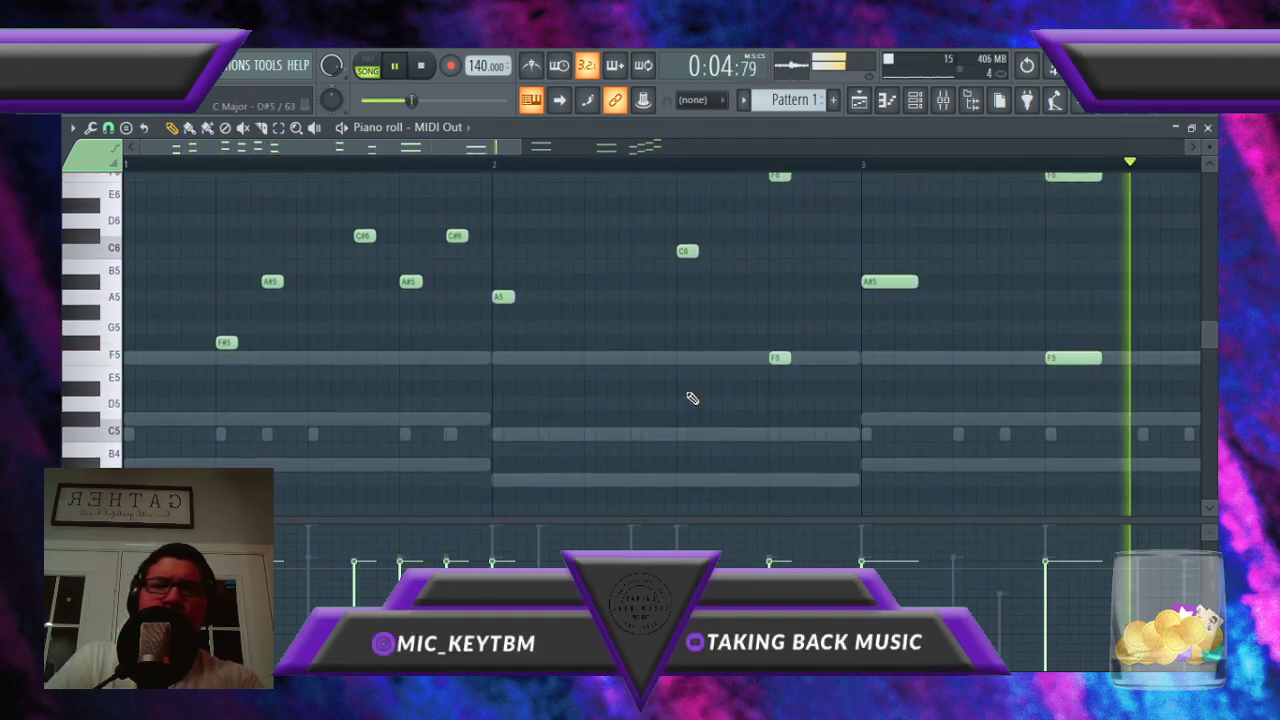
Step: Close the piano roll, Orchestral plugin and channel rack, and move both Pattern 1 clips on Track 2 to start at bar 9
{"action": "left_click", "coordinate": [1207, 128]}
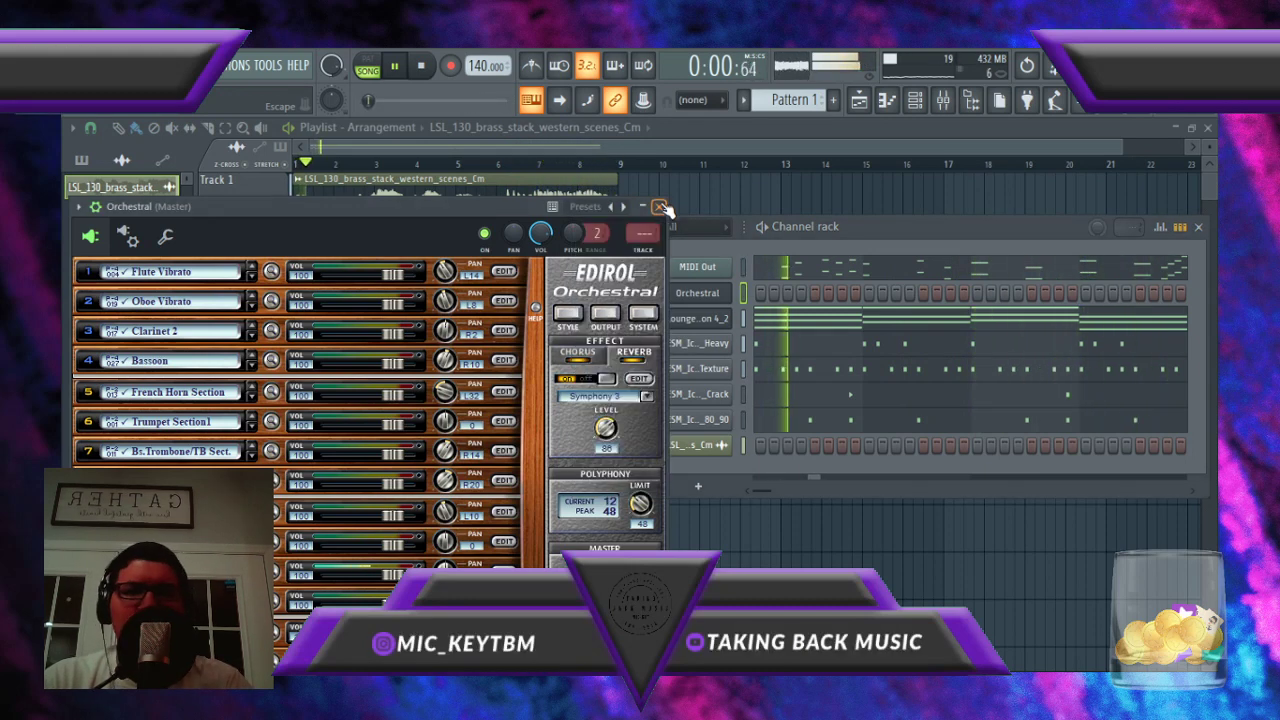
{"action": "left_click", "coordinate": [660, 207]}
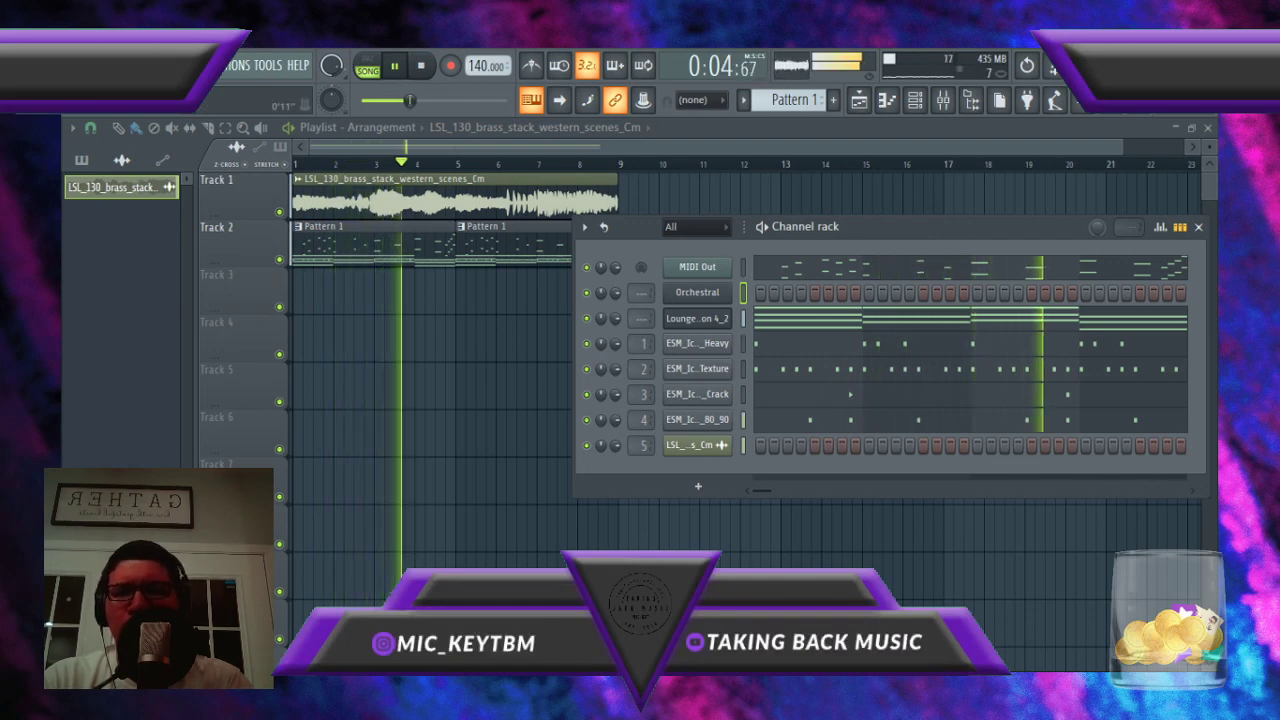
{"action": "left_click", "coordinate": [1198, 227]}
{"action": "left_click", "coordinate": [586, 257], "text": "ctrl"}
{"action": "left_click_drag", "start_coordinate": [586, 257], "coordinate": [718, 229]}
Step: Duplicate the Track 1 brass sample clip so the copy starts at bar 9, and chop the copy into slices
{"action": "left_click", "coordinate": [604, 203]}
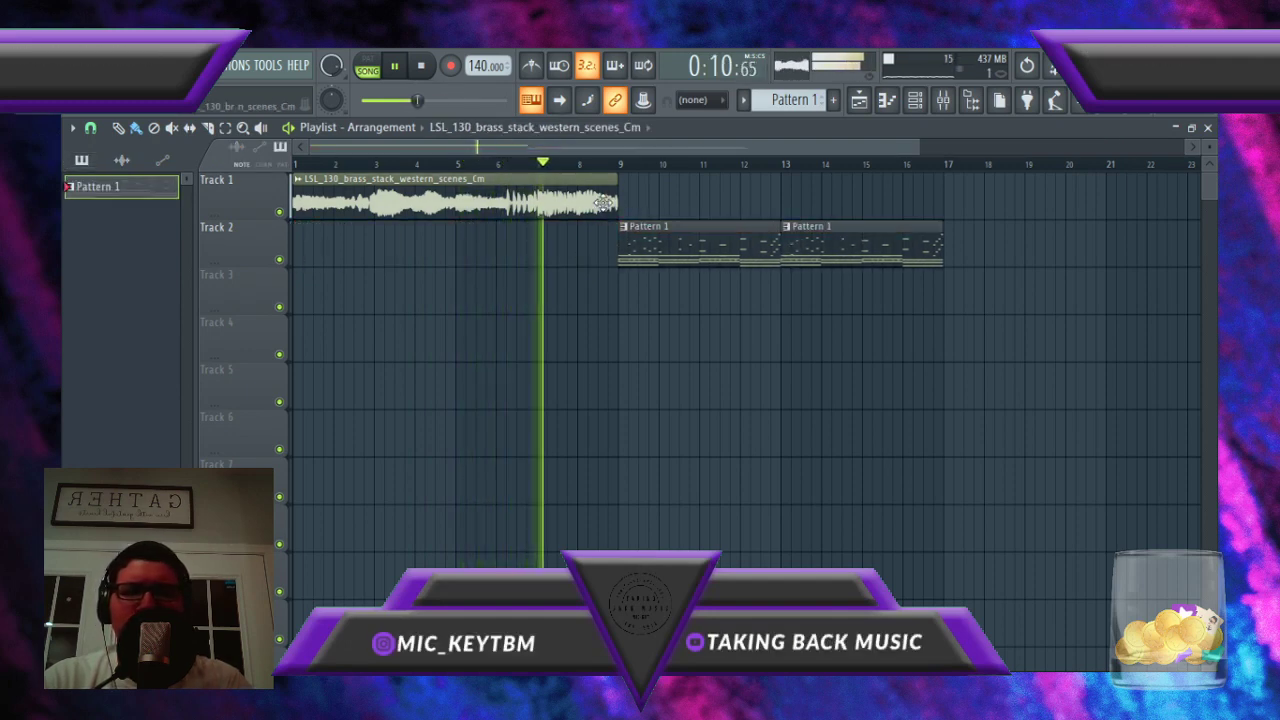
{"action": "left_click", "coordinate": [604, 203], "text": "ctrl"}
{"action": "key", "text": "ctrl+b"}
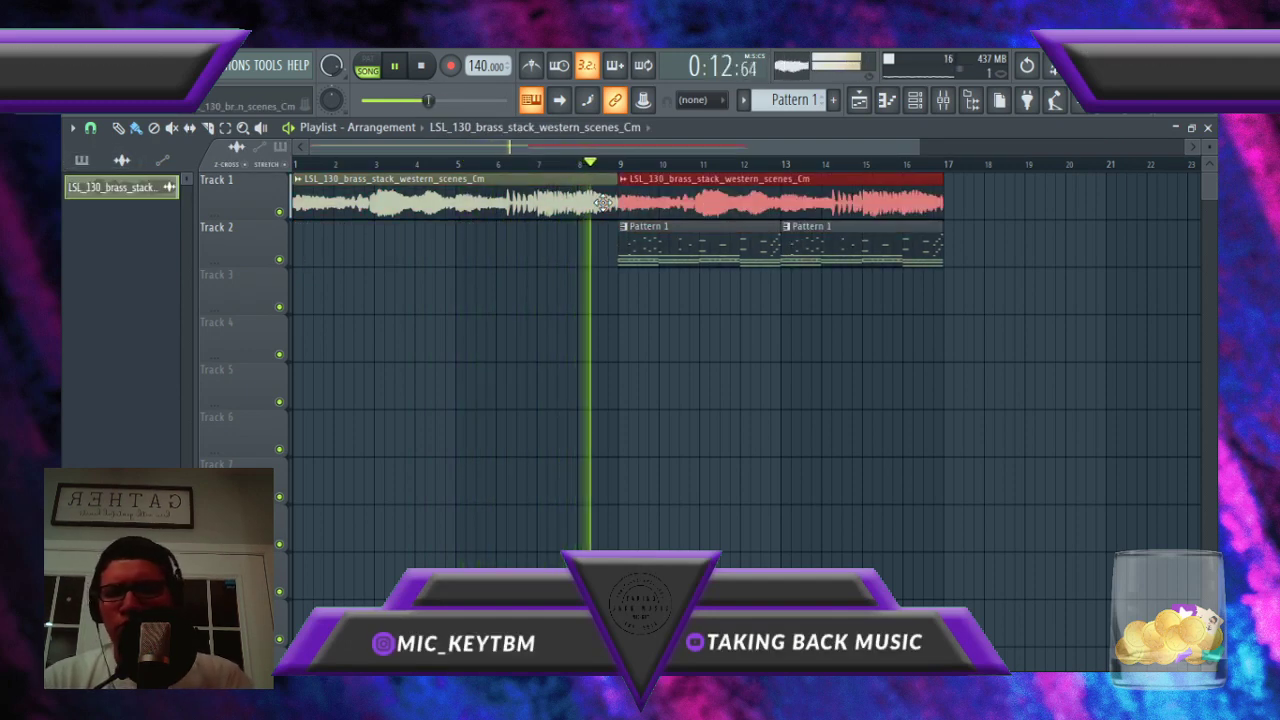
{"action": "left_click", "coordinate": [604, 203]}
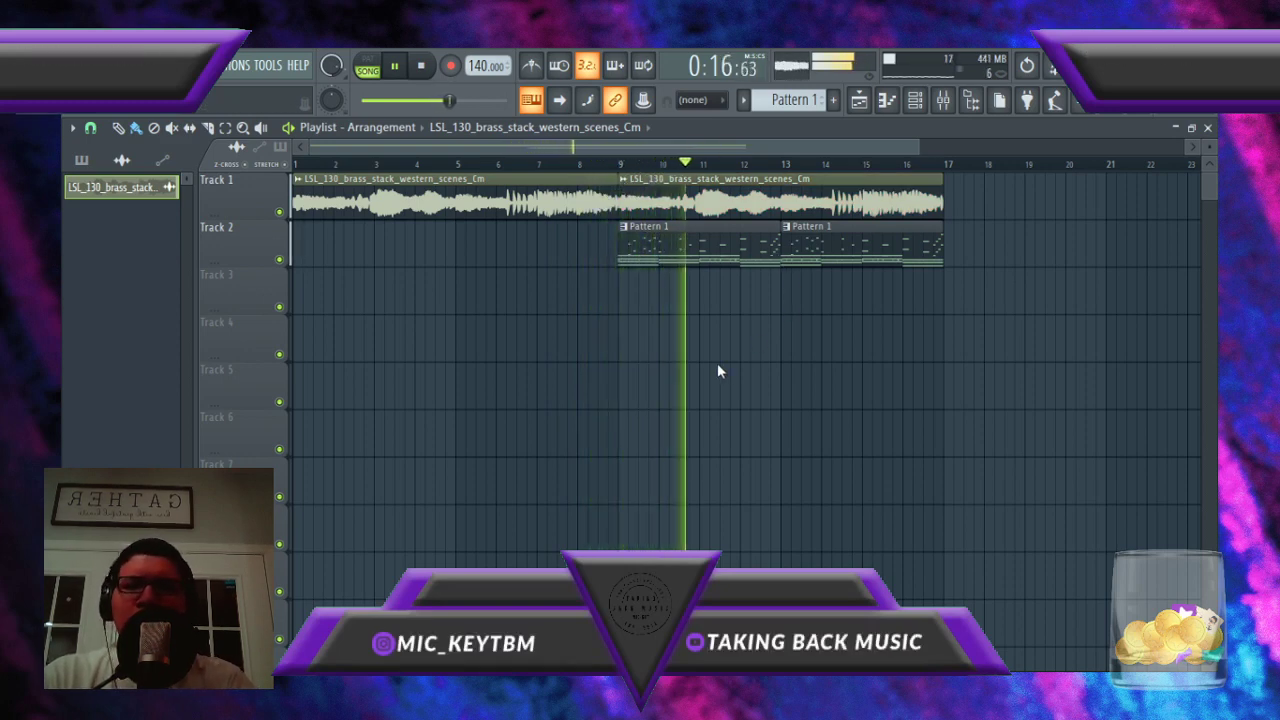
{"action": "left_click", "coordinate": [813, 421]}
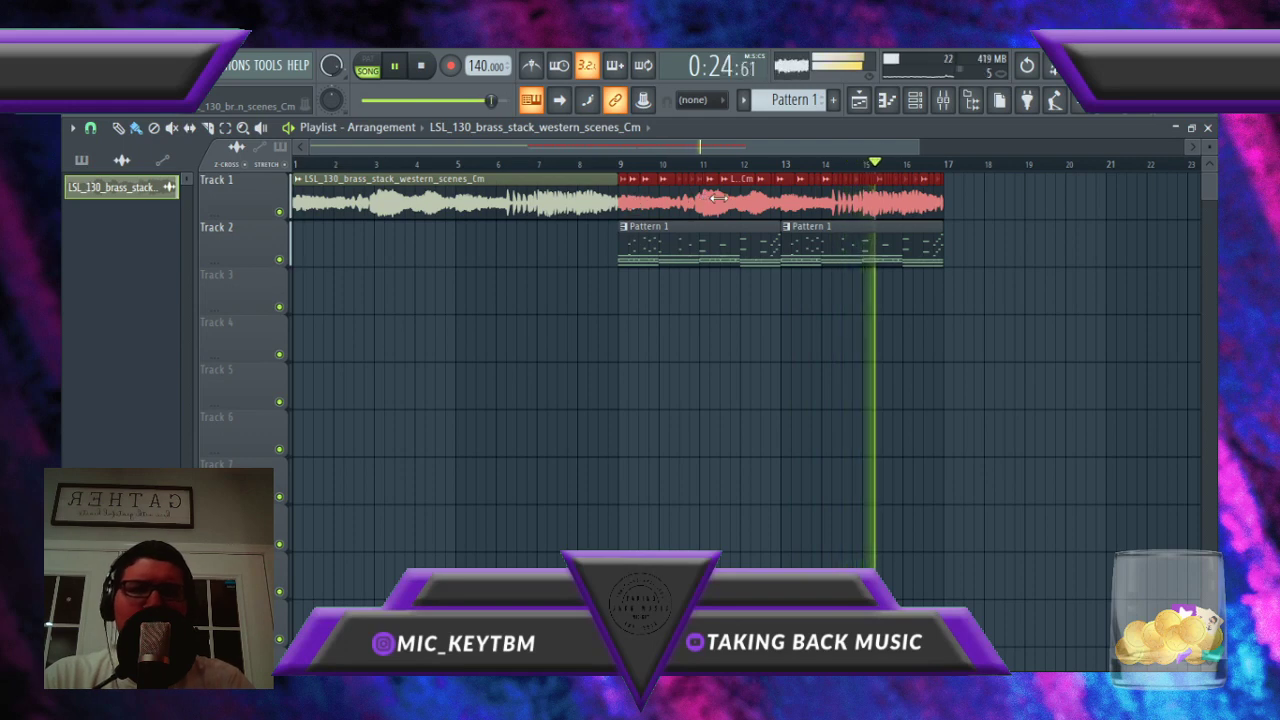
{"action": "right_click", "coordinate": [634, 205]}
{"action": "left_click", "coordinate": [635, 204], "text": "ctrl"}
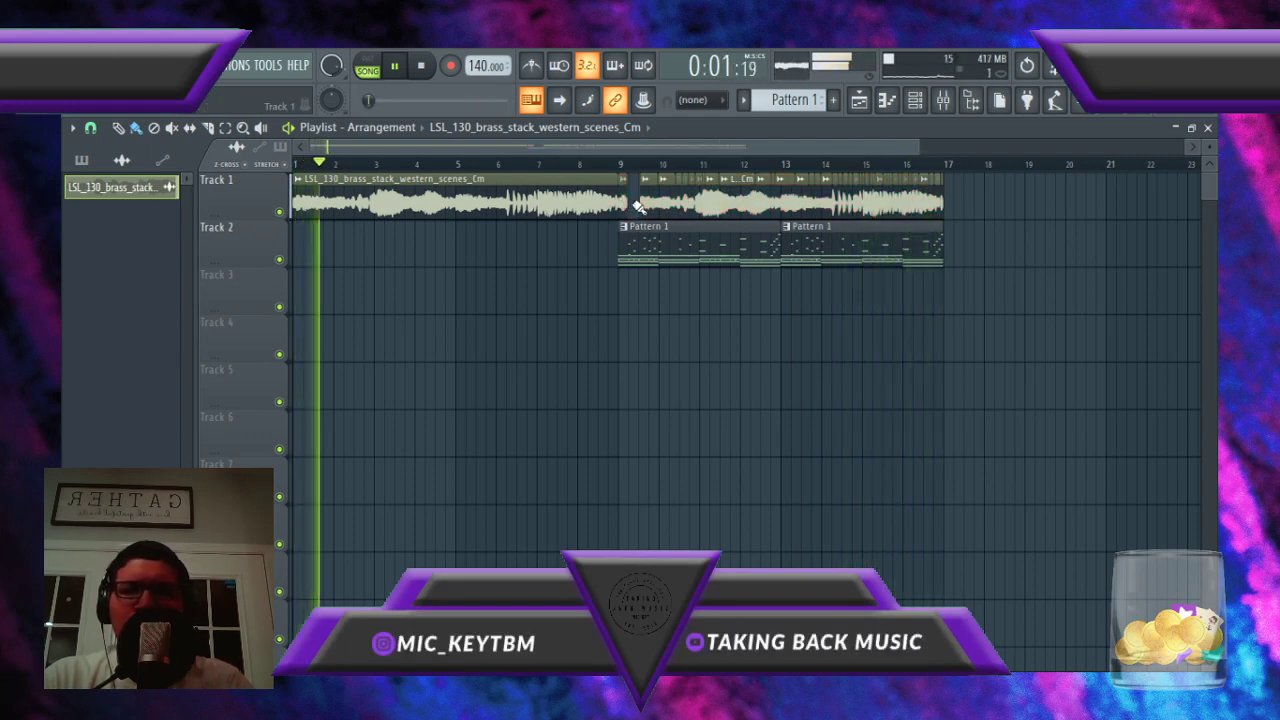
{"action": "left_click_drag", "start_coordinate": [645, 205], "coordinate": [966, 209]}
{"action": "key", "text": "shift+g"}
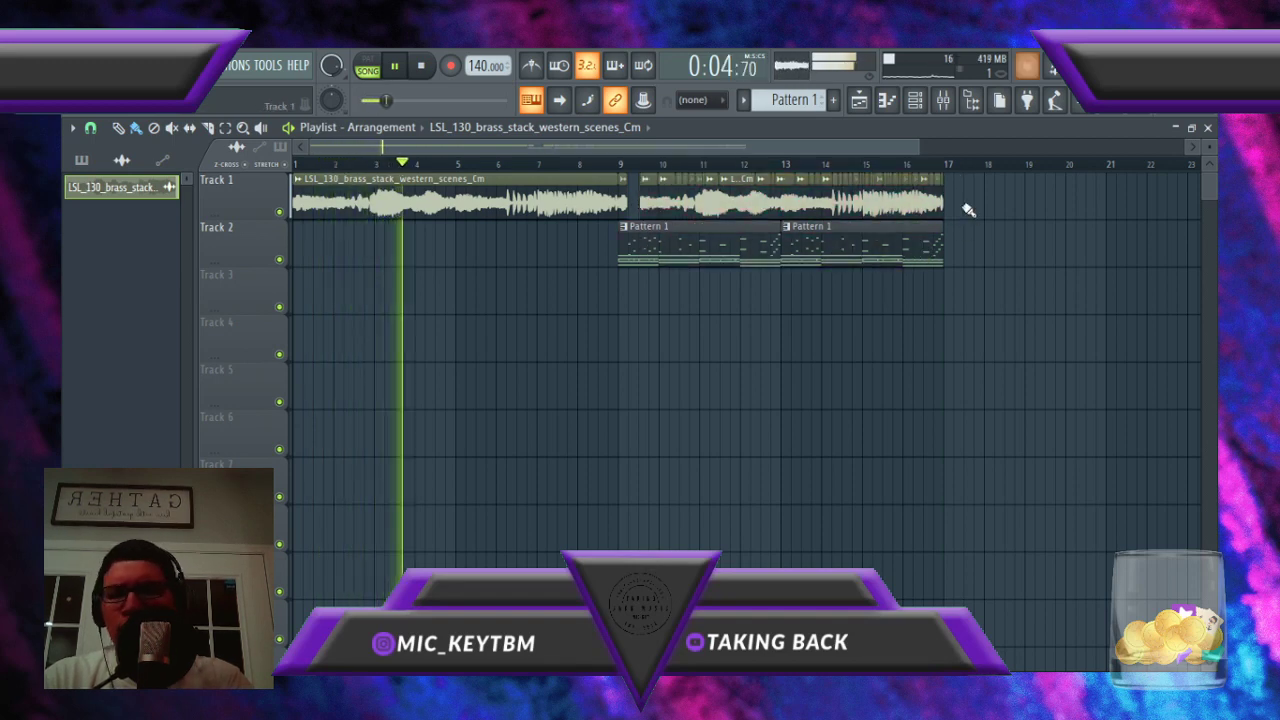
{"action": "left_click", "coordinate": [780, 190]}
{"action": "key", "text": "ctrl+alt+z"}
{"action": "key", "text": "ctrl+alt+z"}
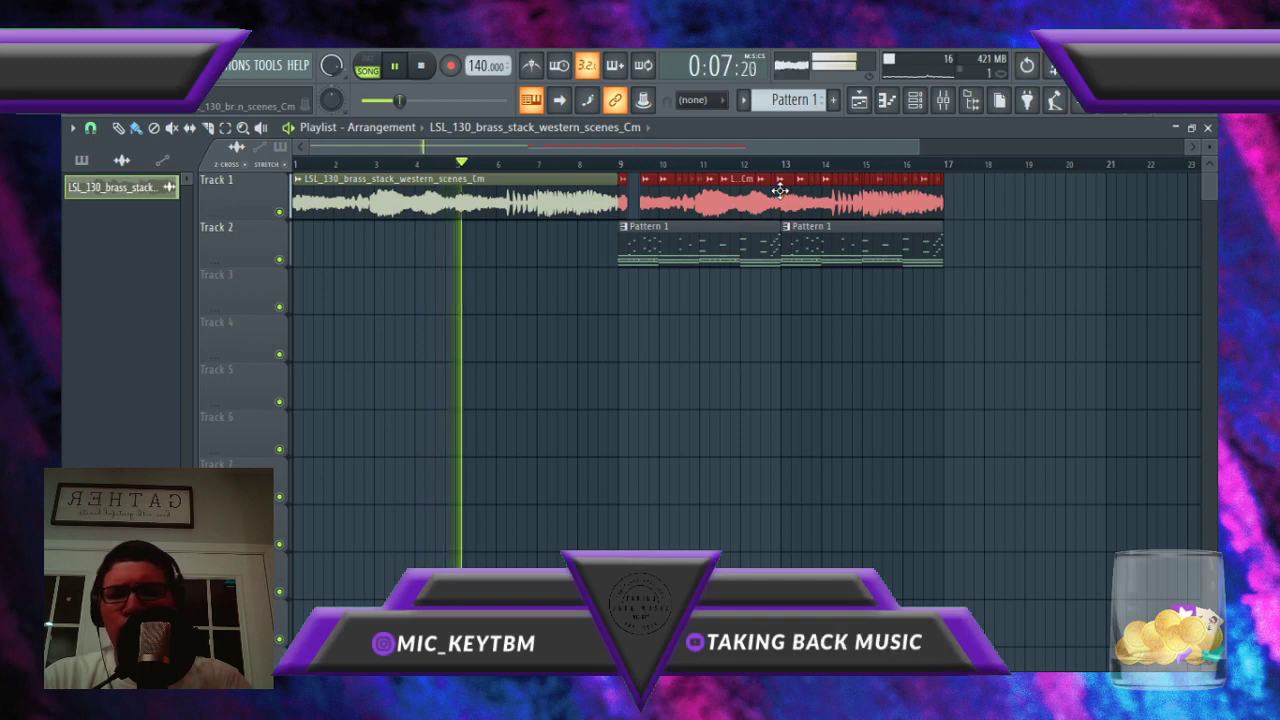
{"action": "left_click", "coordinate": [617, 279]}
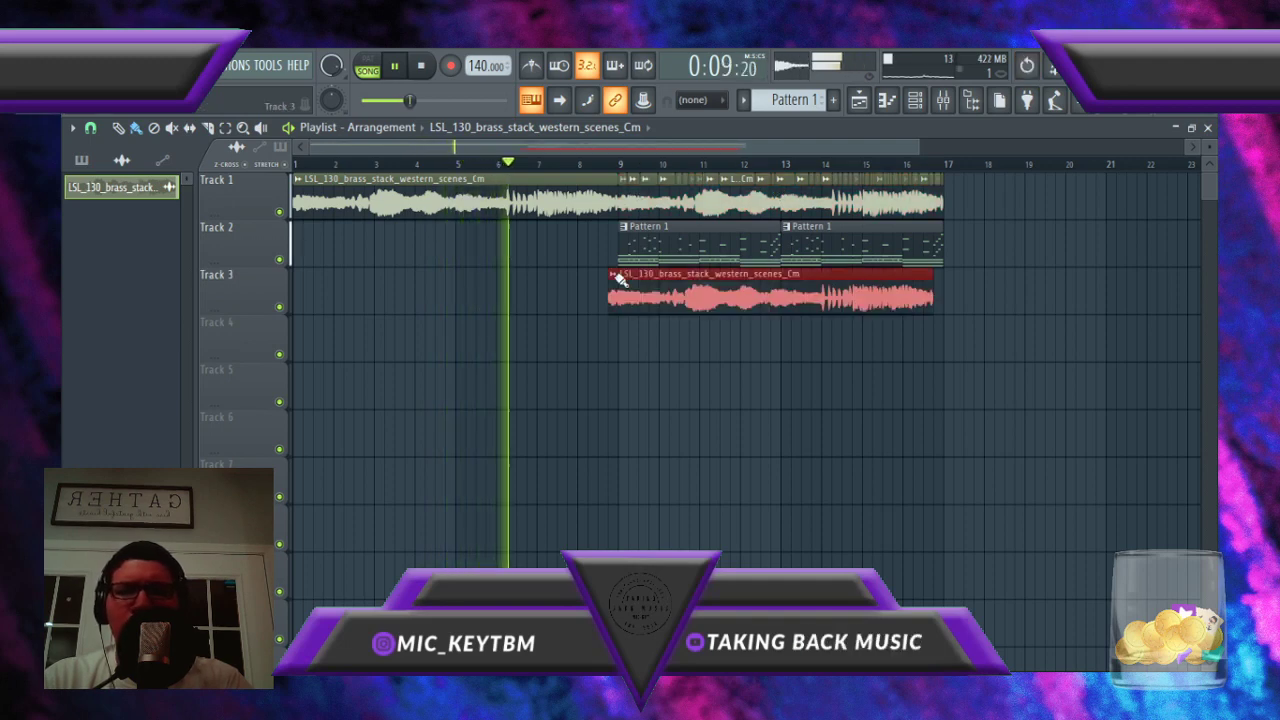
{"action": "left_click", "coordinate": [566, 326]}
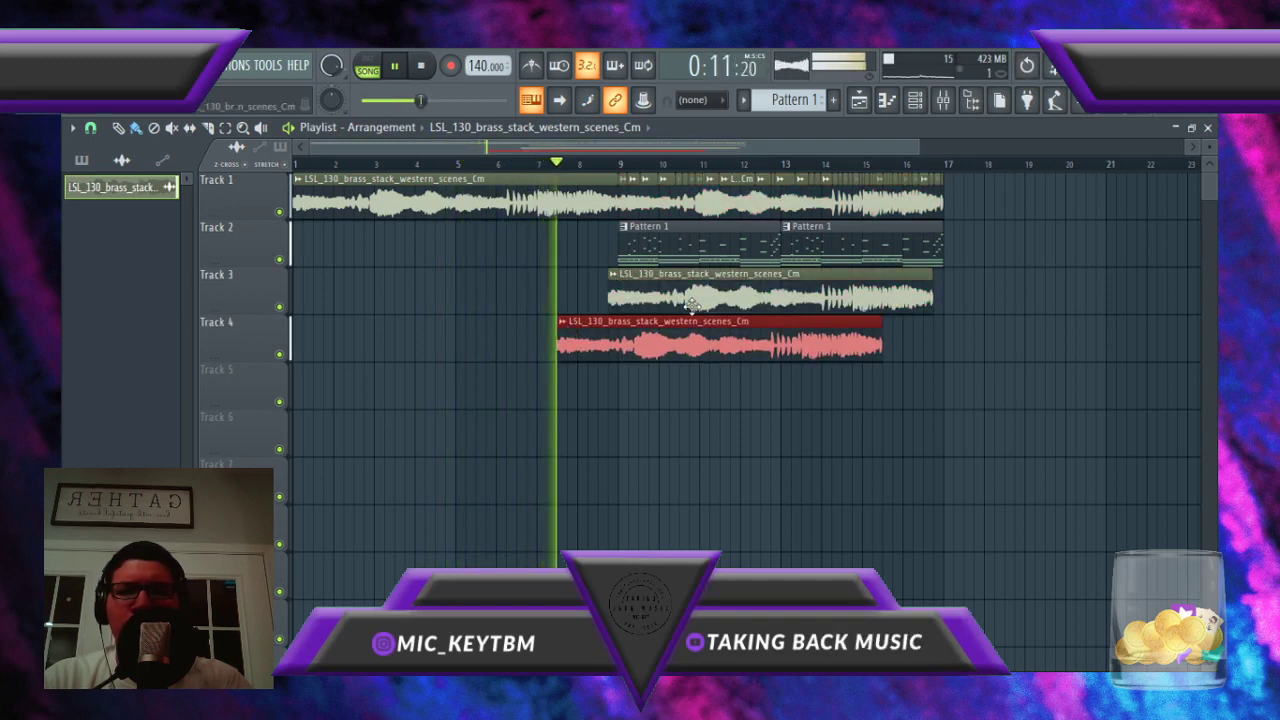
{"action": "right_click", "coordinate": [725, 344]}
{"action": "right_click", "coordinate": [700, 297]}
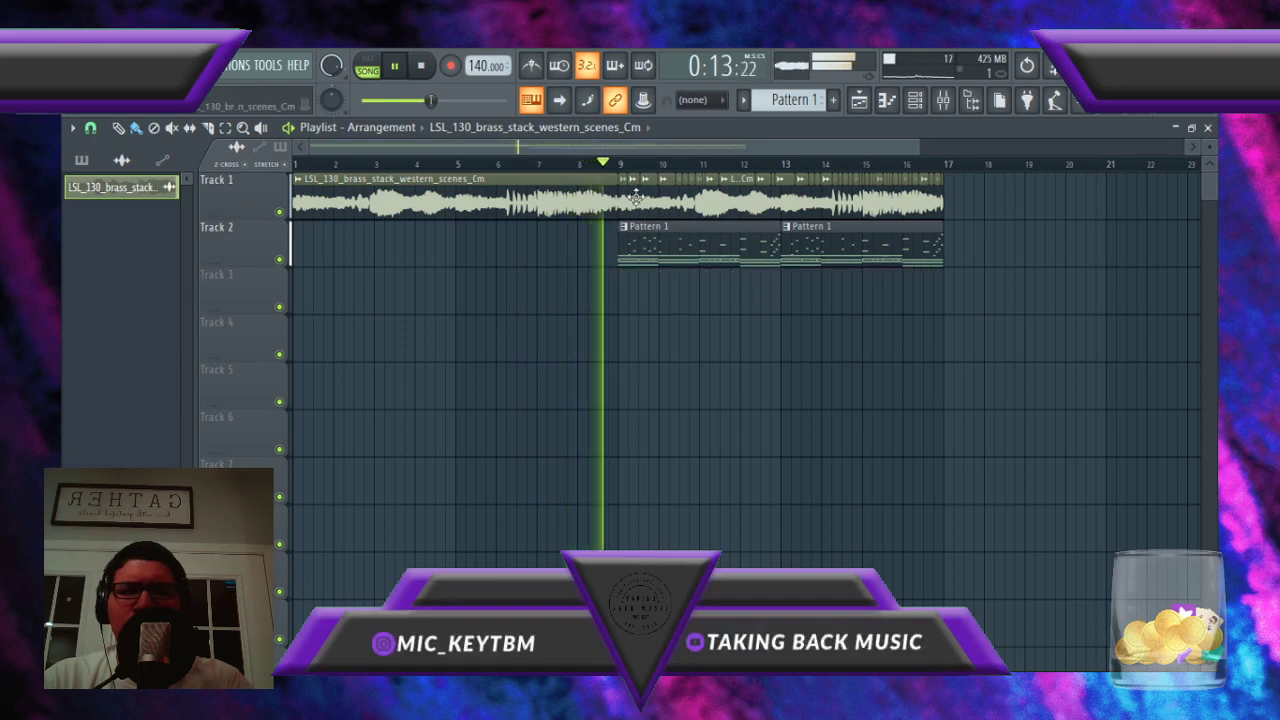
Step: Move all brass slices after the first one at bar 9 from Track 1 down to Track 3 and mute Track 3
{"action": "left_click_drag", "start_coordinate": [634, 190], "coordinate": [958, 208]}
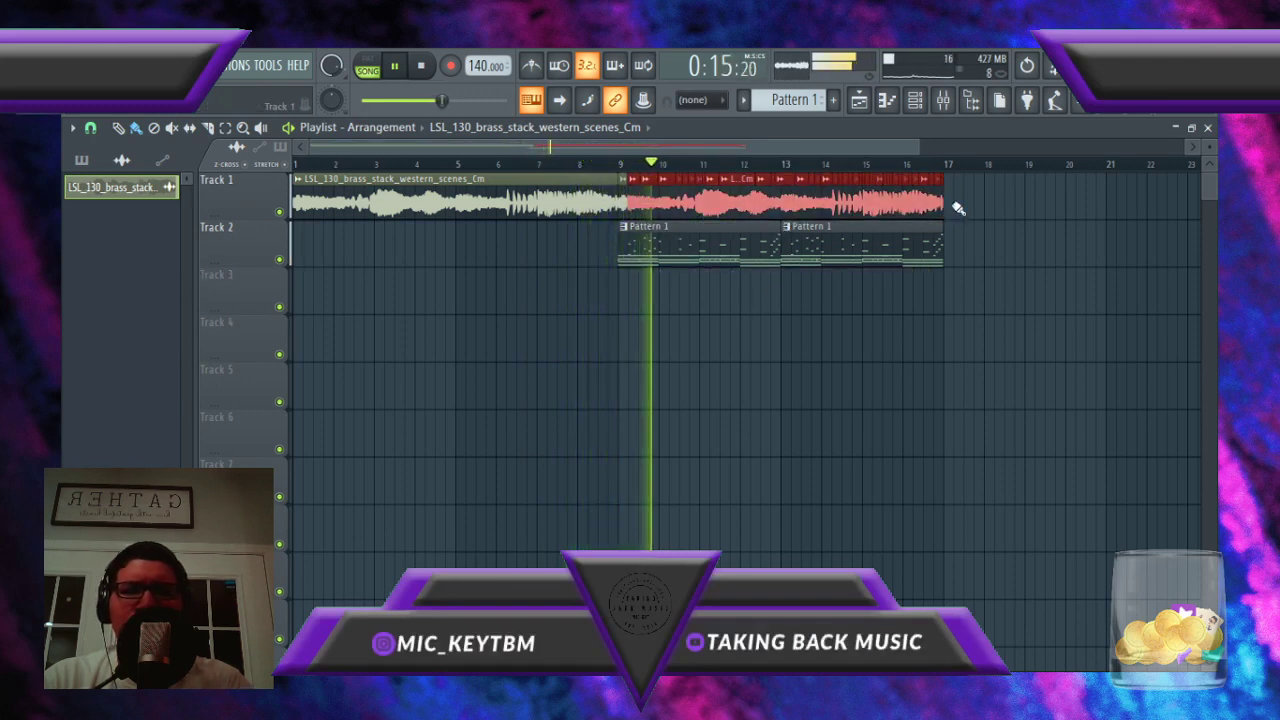
{"action": "left_click_drag", "start_coordinate": [761, 203], "coordinate": [766, 306]}
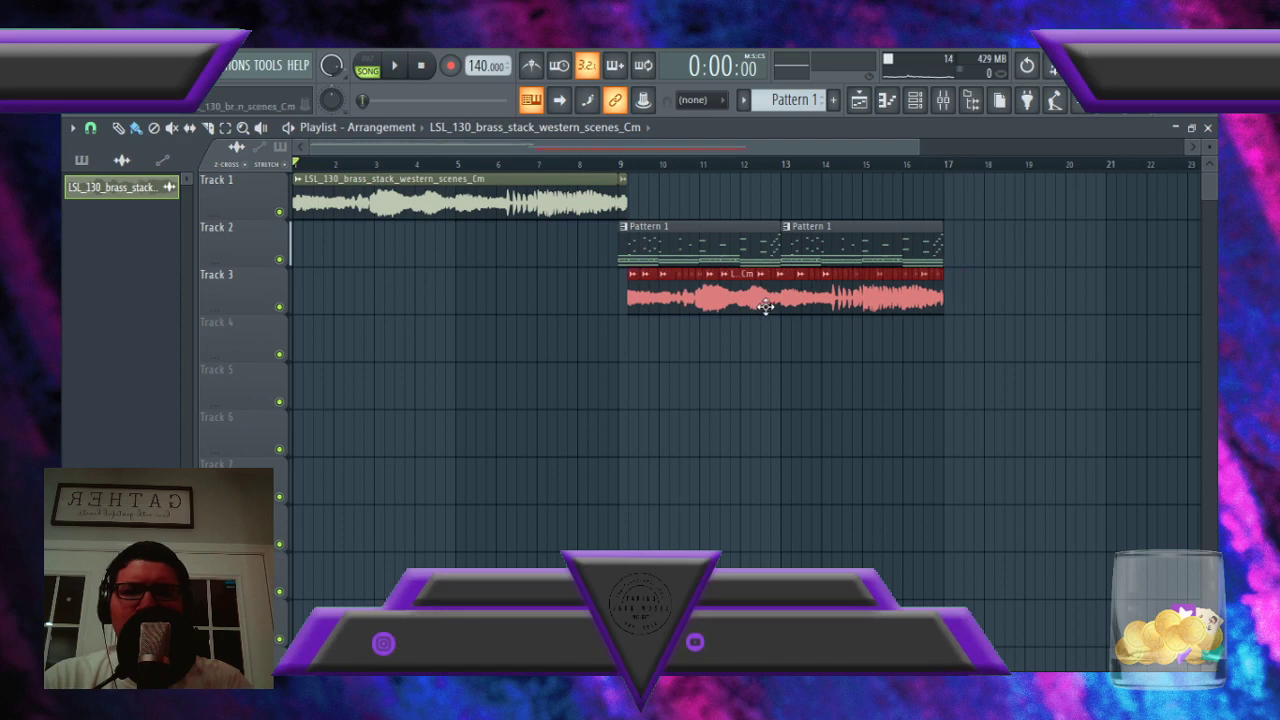
{"action": "left_click", "coordinate": [280, 308]}
{"action": "scroll", "coordinate": [623, 300], "scroll_direction": "up", "scroll_amount": 6}
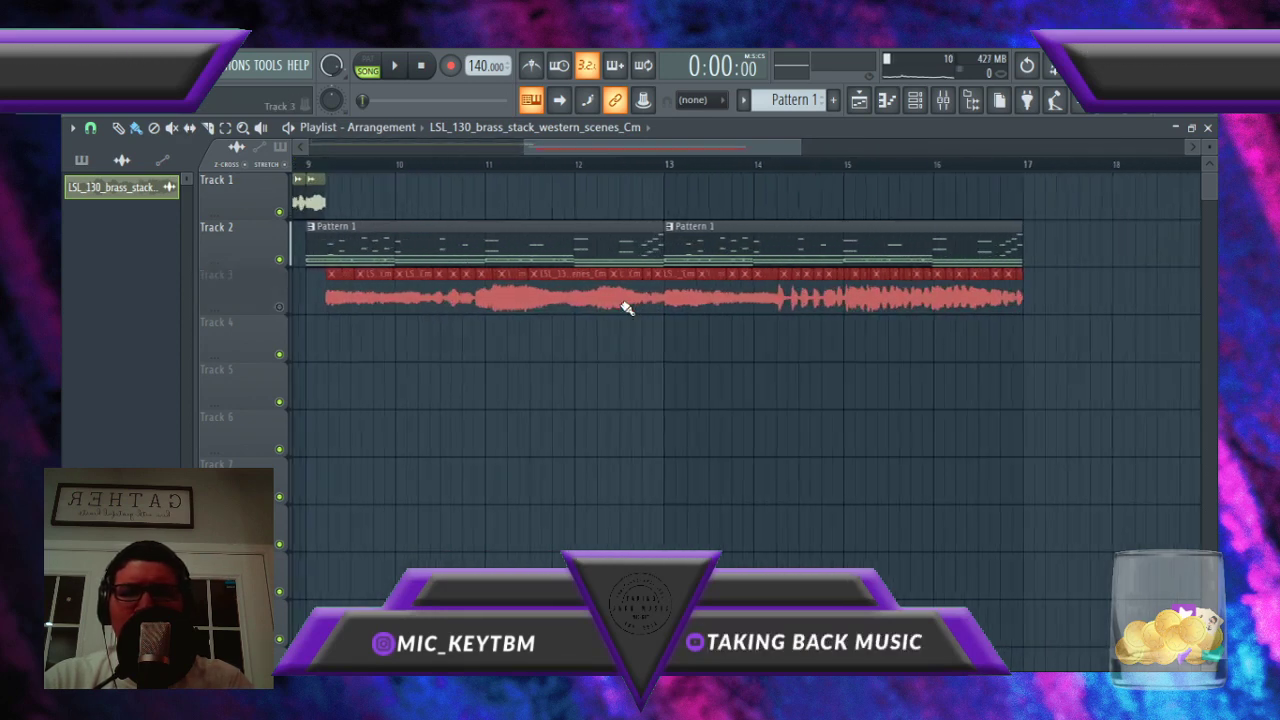
{"action": "key", "text": "space"}
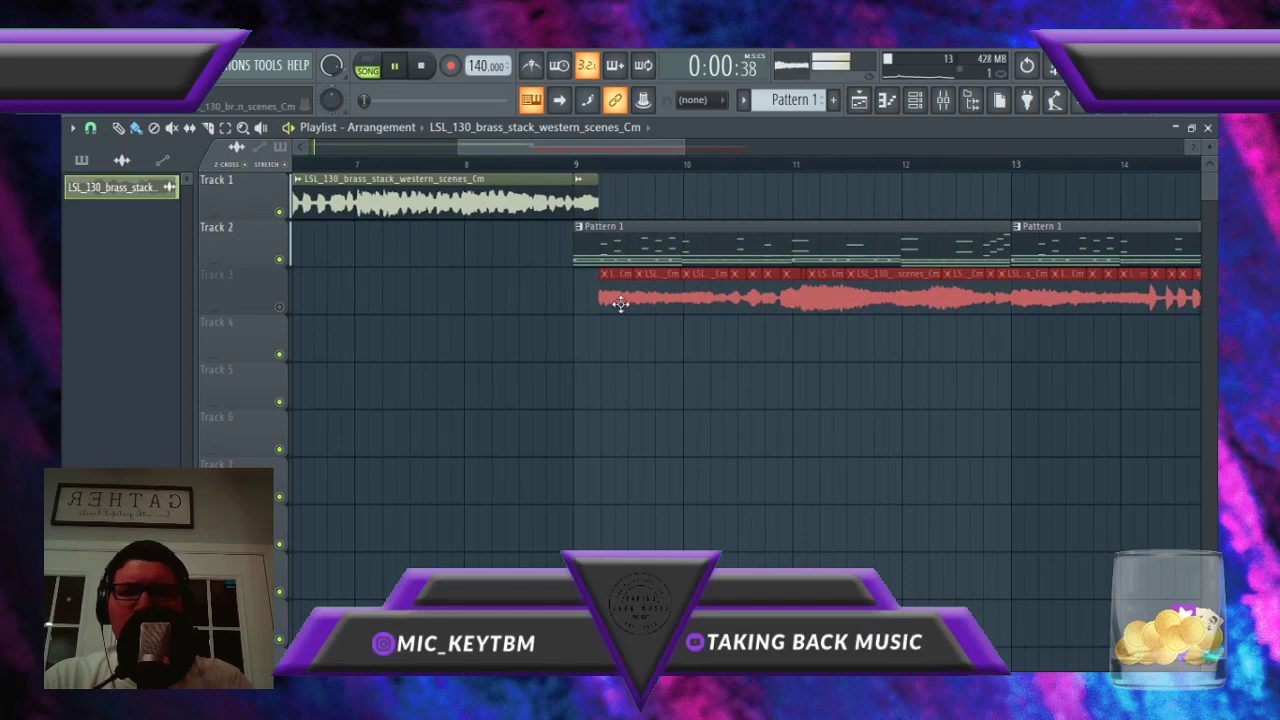
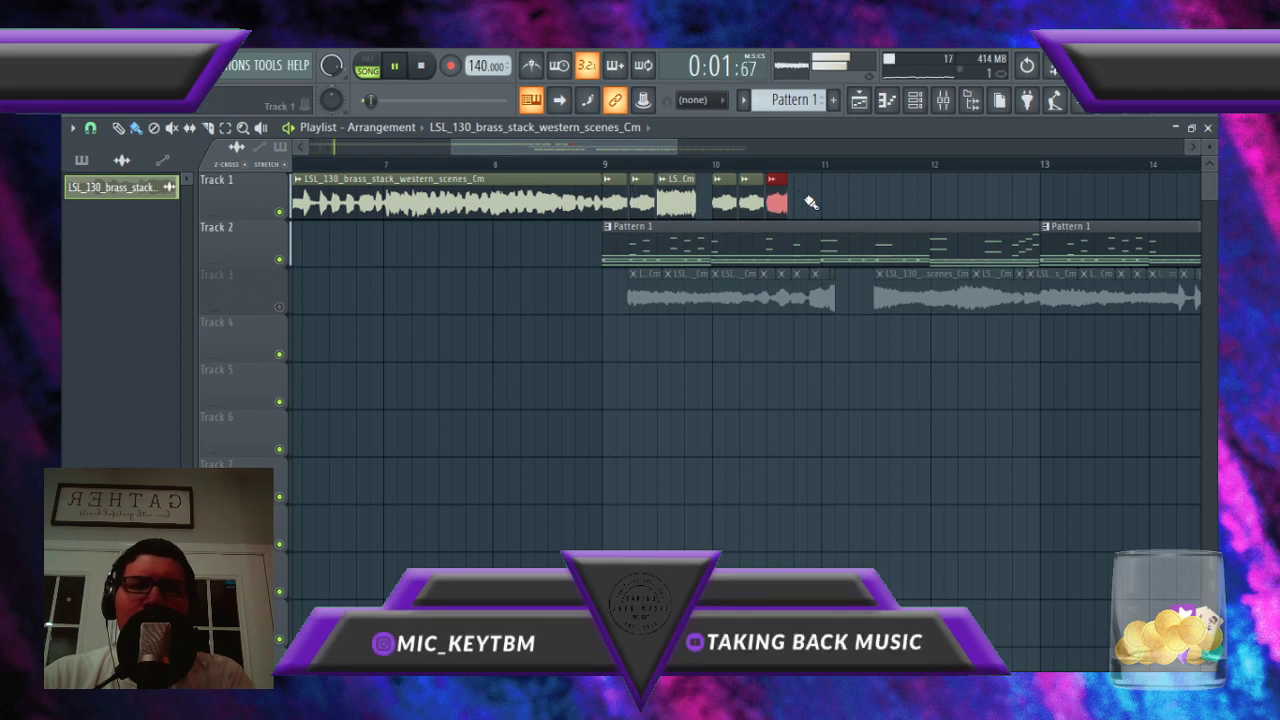
Step: Duplicate the six brass slices of bars 9–10 into bars 11–12 on Track 1, placing a different brass clip midway through bar 12
{"action": "left_click_drag", "start_coordinate": [806, 199], "coordinate": [610, 212]}
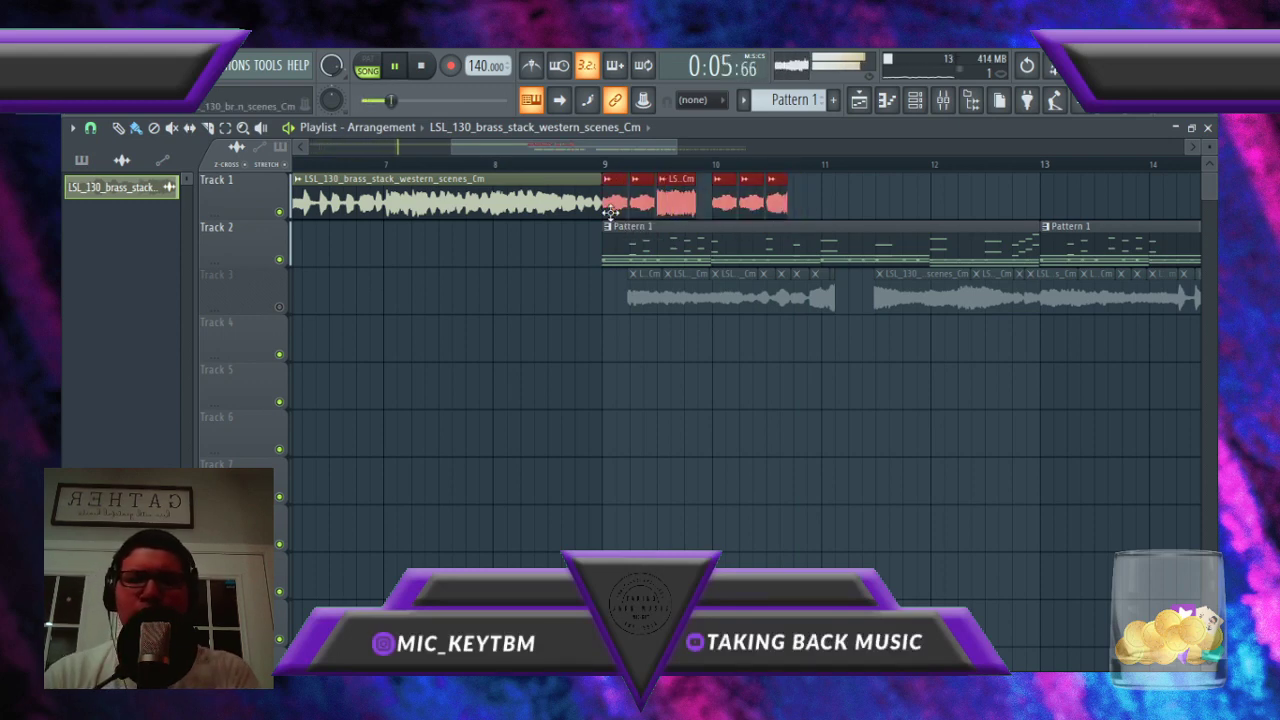
{"action": "key", "text": "ctrl+b"}
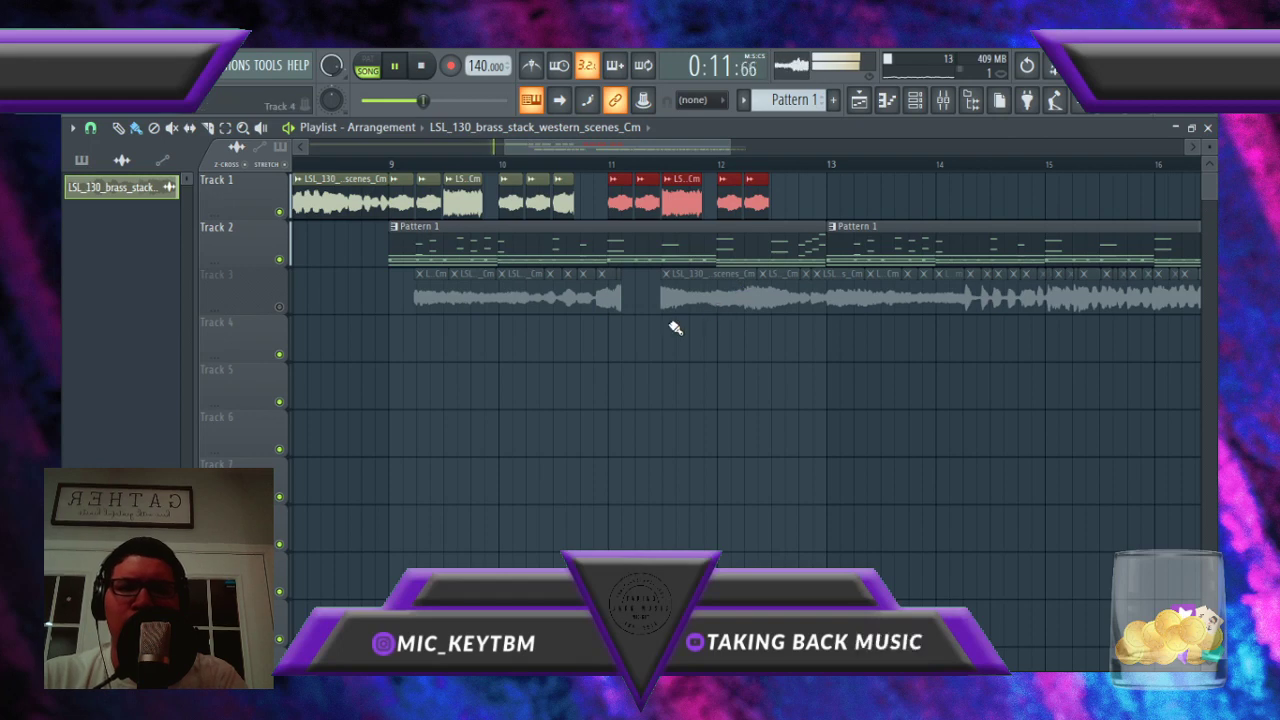
{"action": "left_click", "coordinate": [780, 205]}
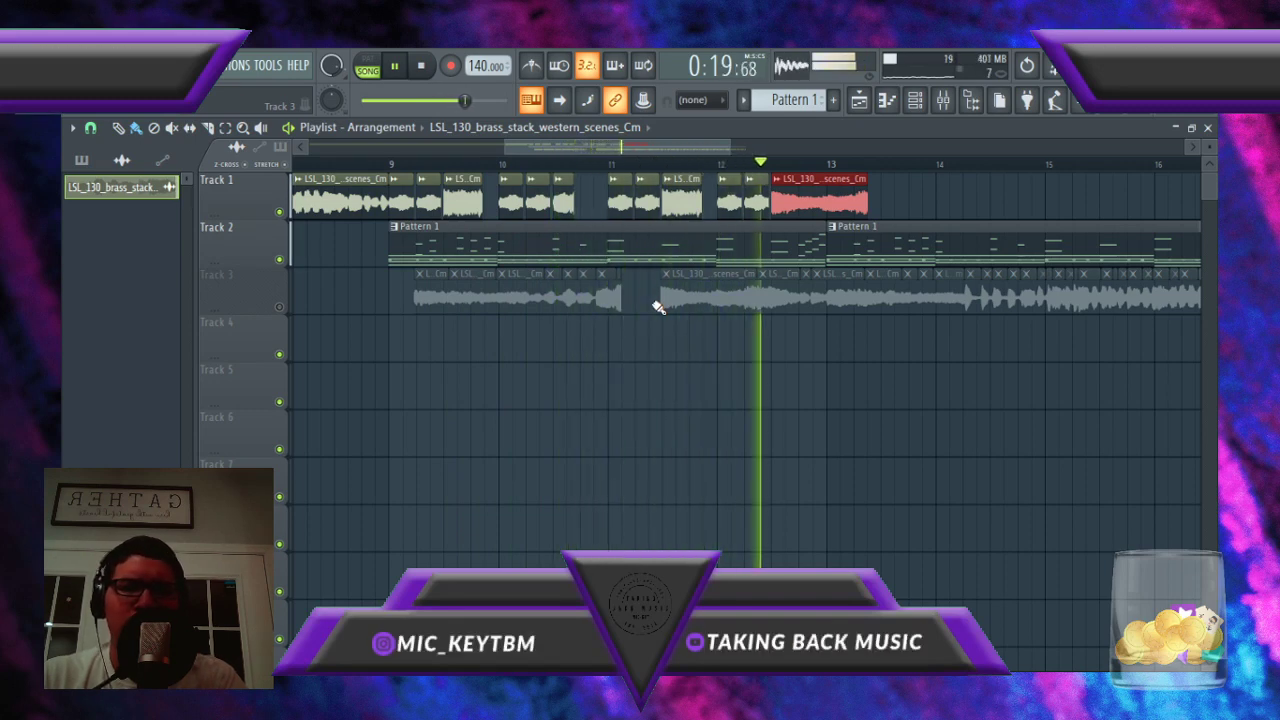
Step: Trim the new brass clip's start, align it midway through bar 12, and extend its end to bar 13
{"action": "key", "text": "space"}
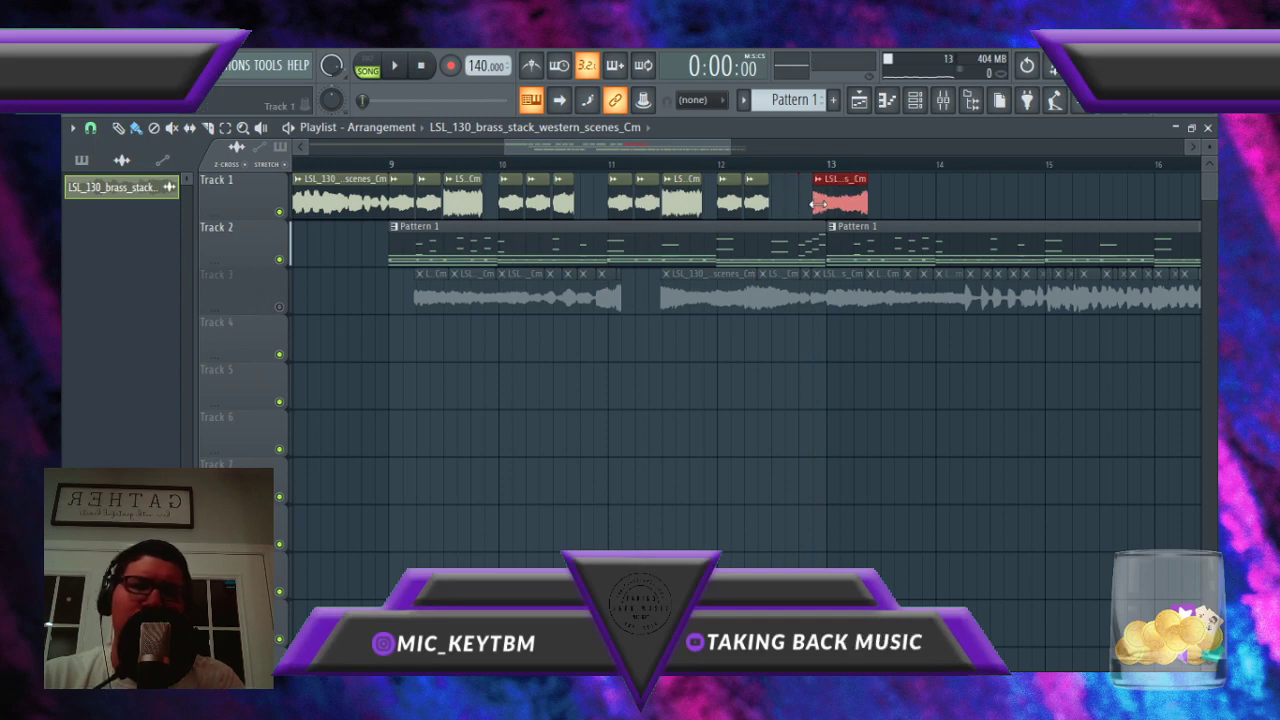
{"action": "left_click_drag", "start_coordinate": [789, 212], "coordinate": [779, 212]}
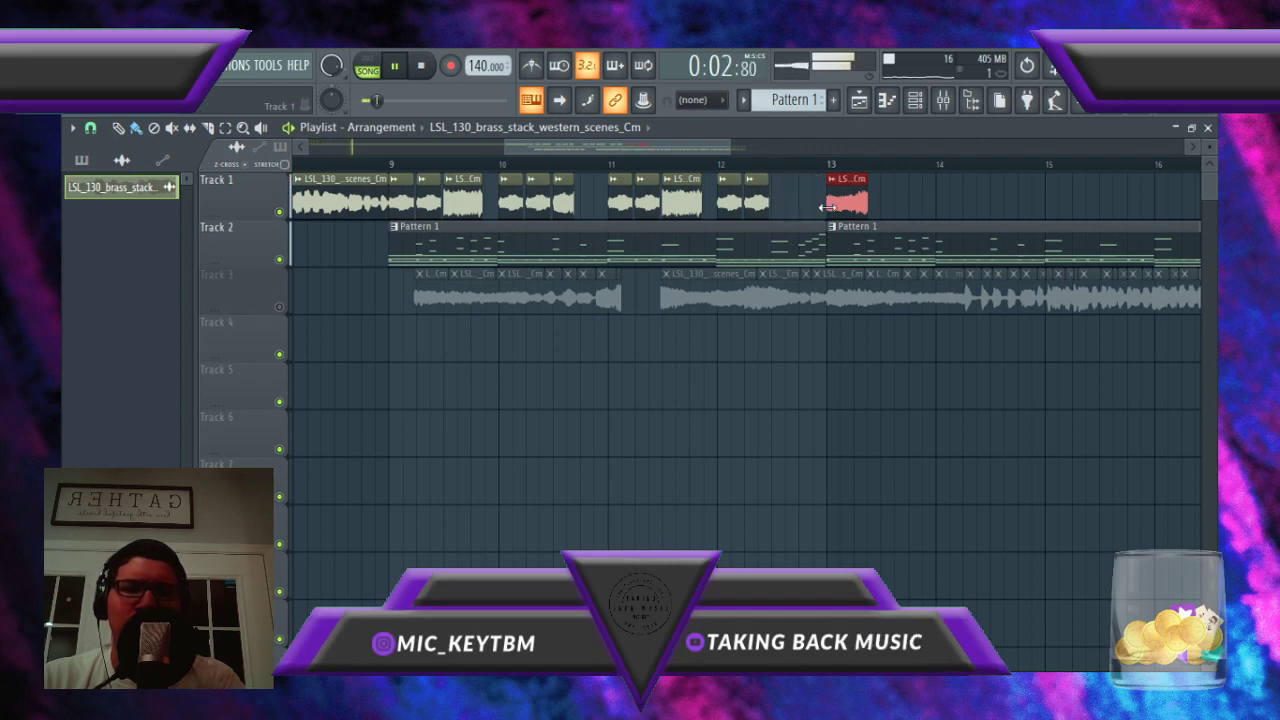
{"action": "double_click", "coordinate": [845, 205]}
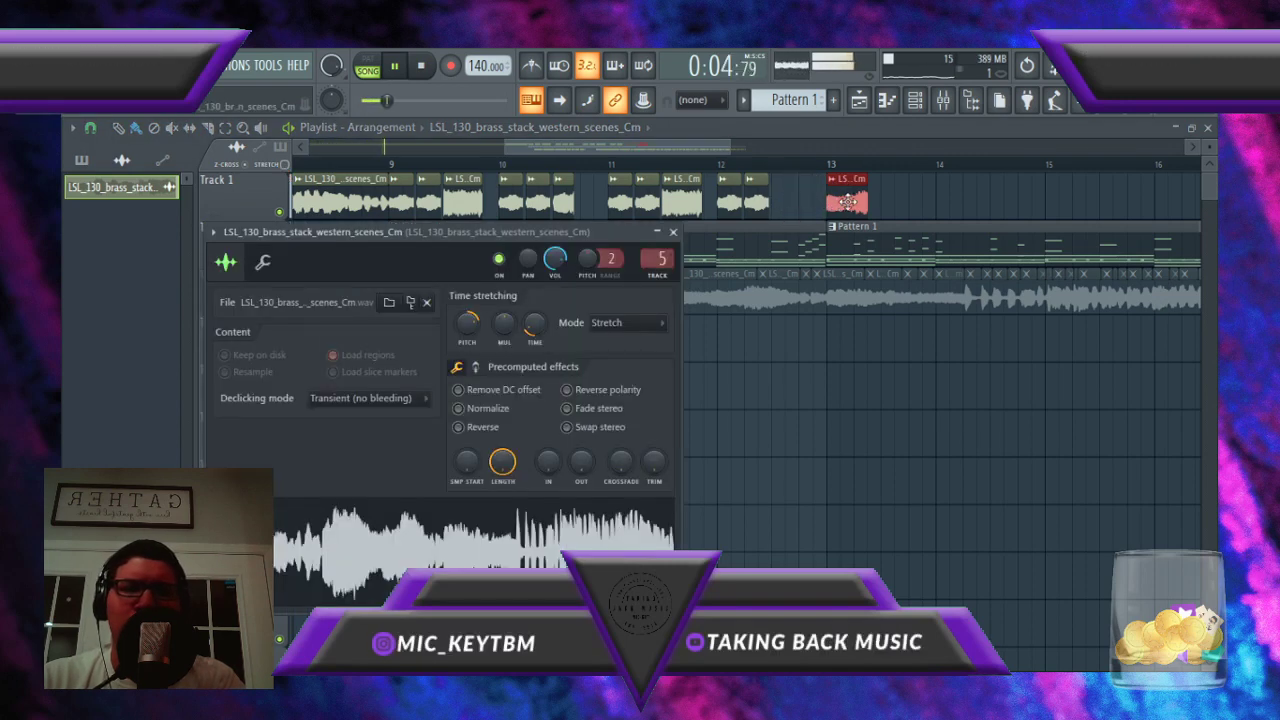
{"action": "key", "text": "Escape"}
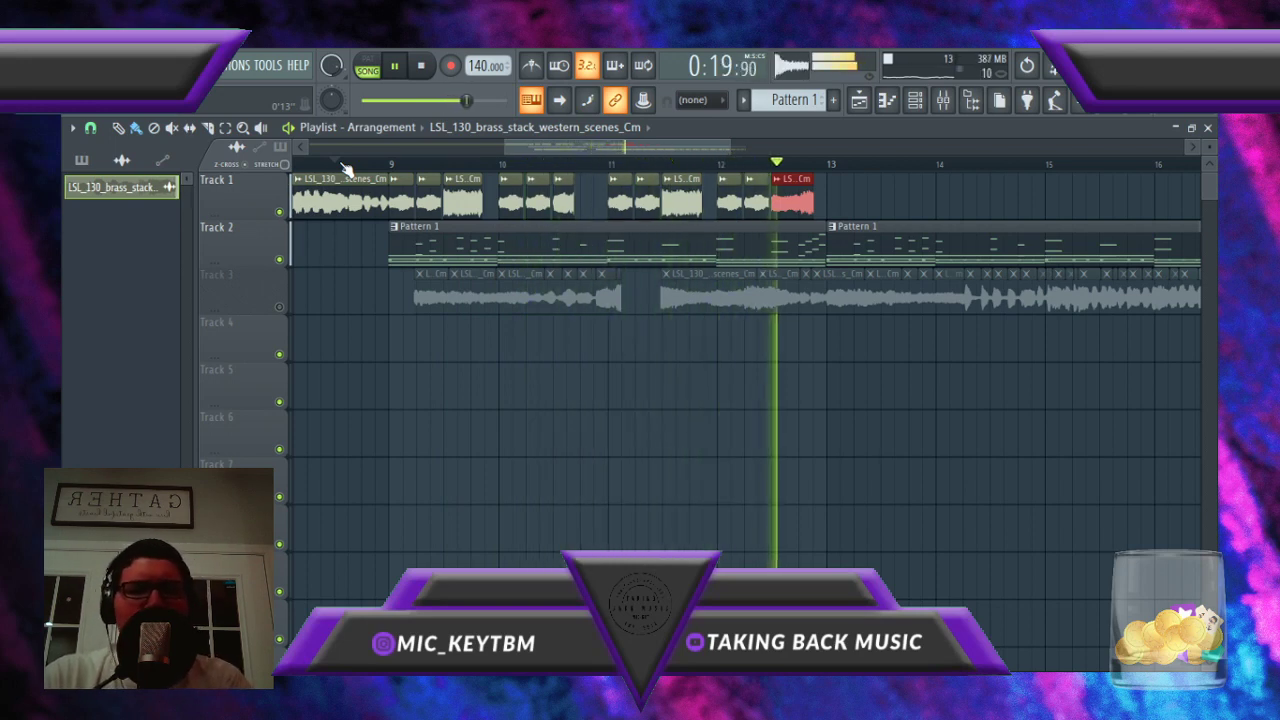
{"action": "left_click", "coordinate": [342, 164]}
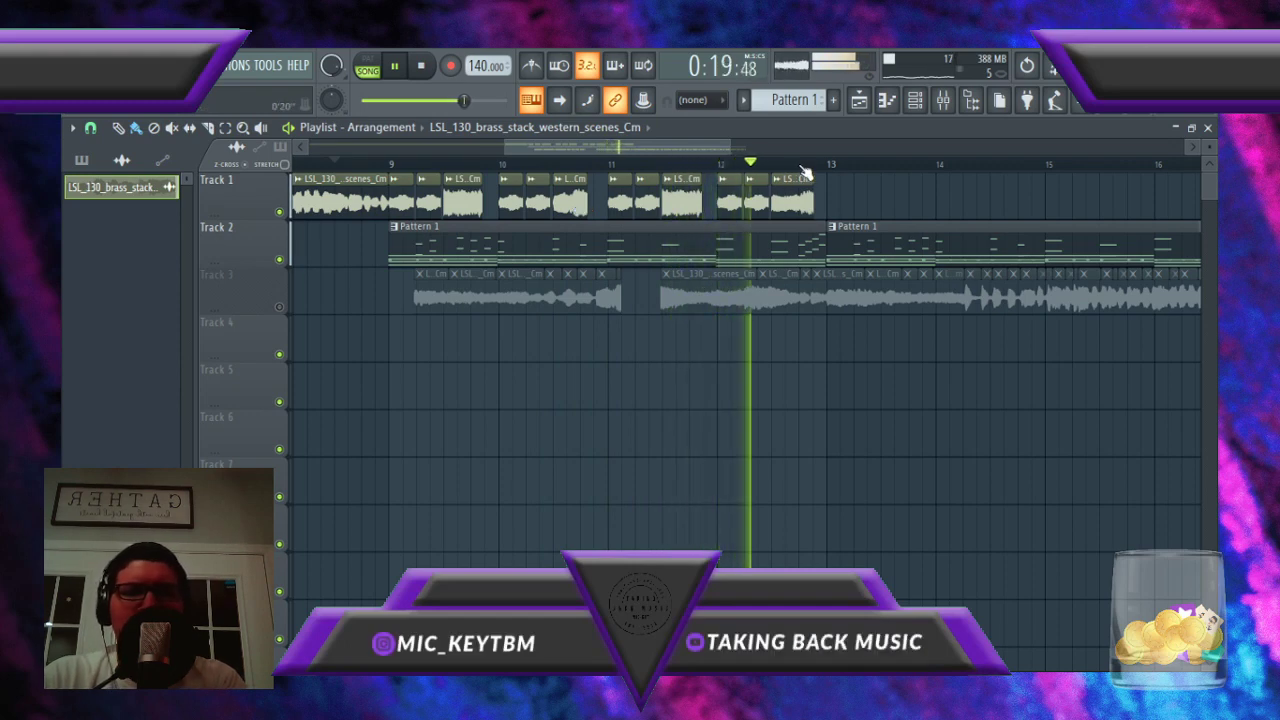
{"action": "key", "text": "space"}
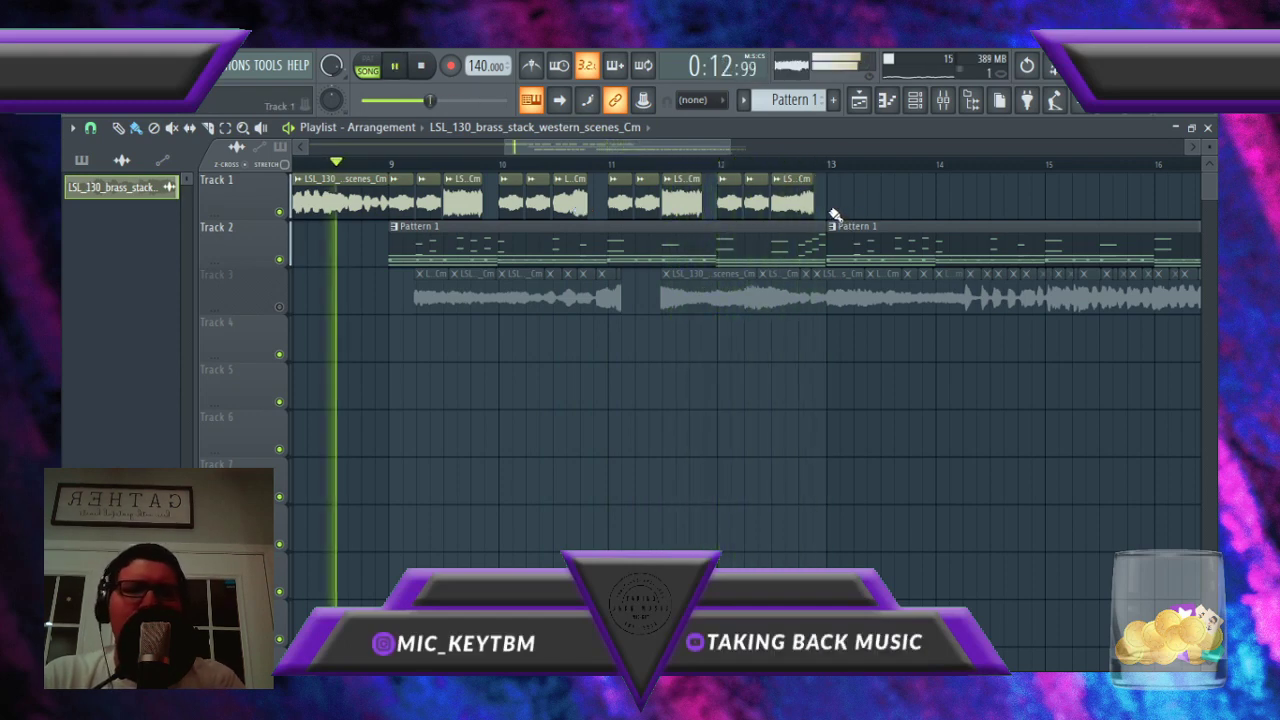
{"action": "left_click_drag", "start_coordinate": [813, 207], "coordinate": [826, 207]}
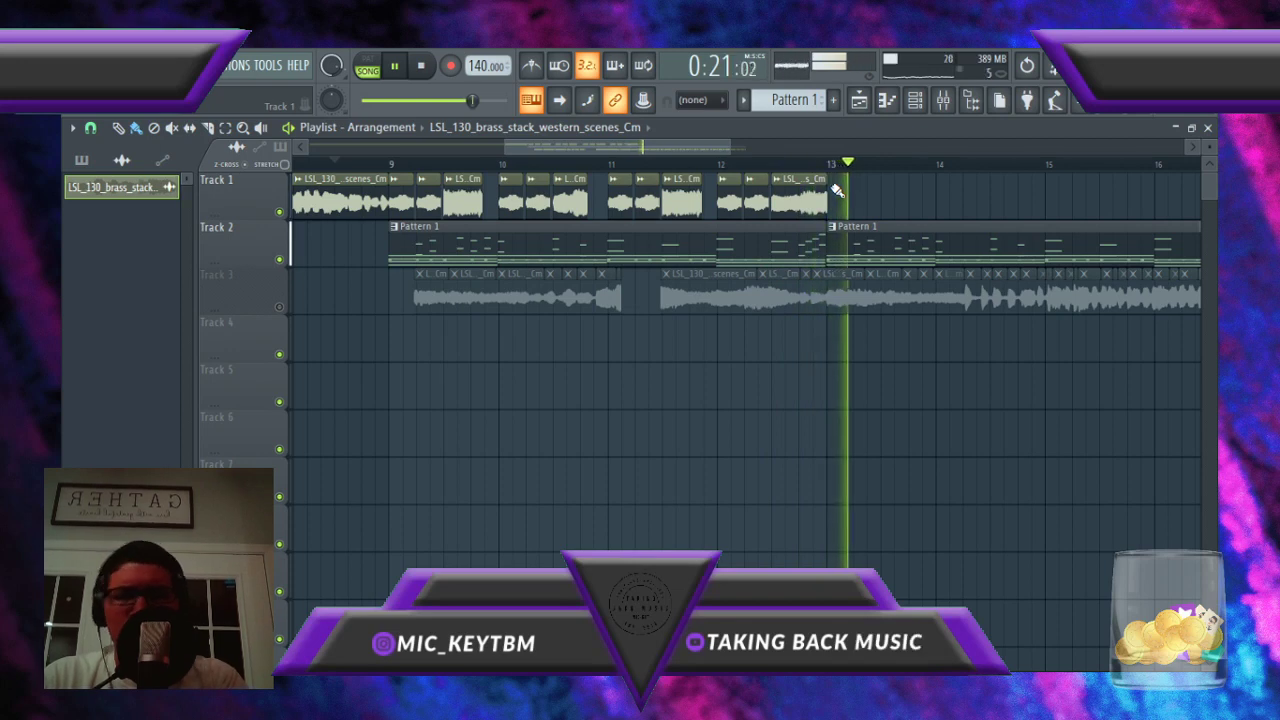
Step: Duplicate the whole chopped brass phrase of bars 9–12 on Track 1 so the copy starts at bar 13
{"action": "left_click_drag", "start_coordinate": [836, 190], "coordinate": [406, 181]}
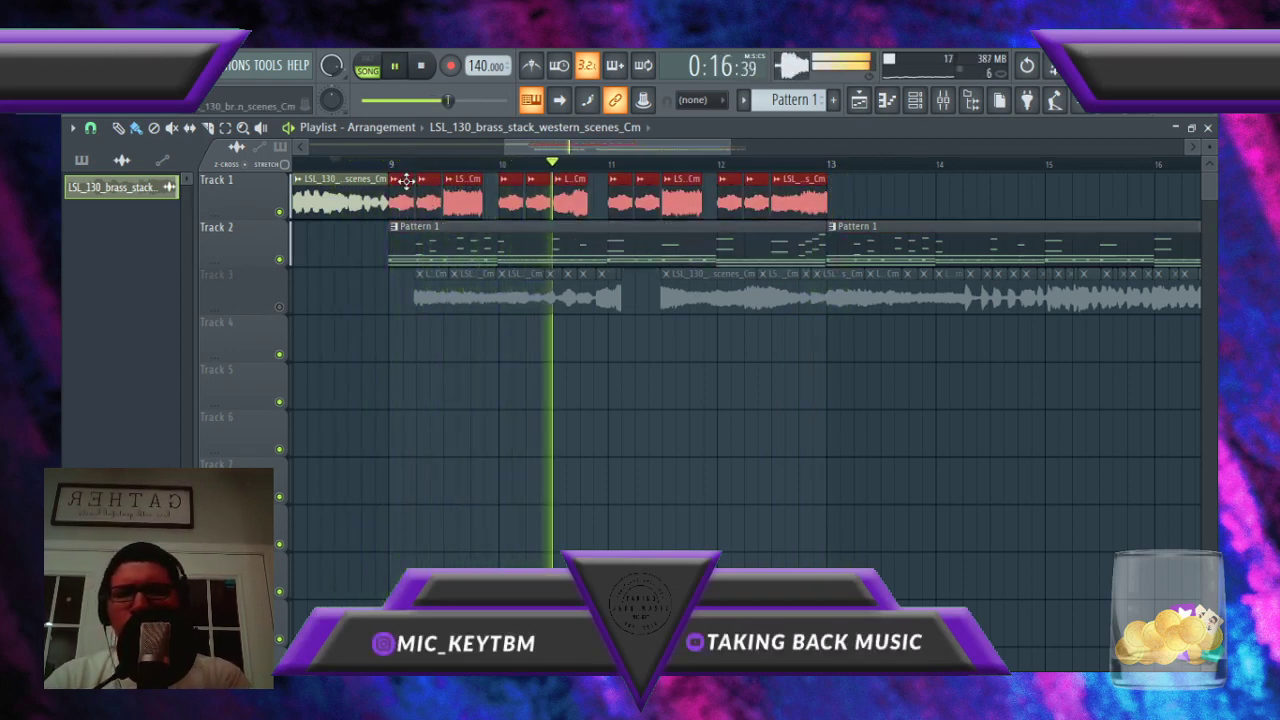
{"action": "scroll", "coordinate": [406, 181], "scroll_direction": "right", "scroll_amount": 3}
{"action": "scroll", "coordinate": [406, 181], "scroll_direction": "right", "scroll_amount": 5}
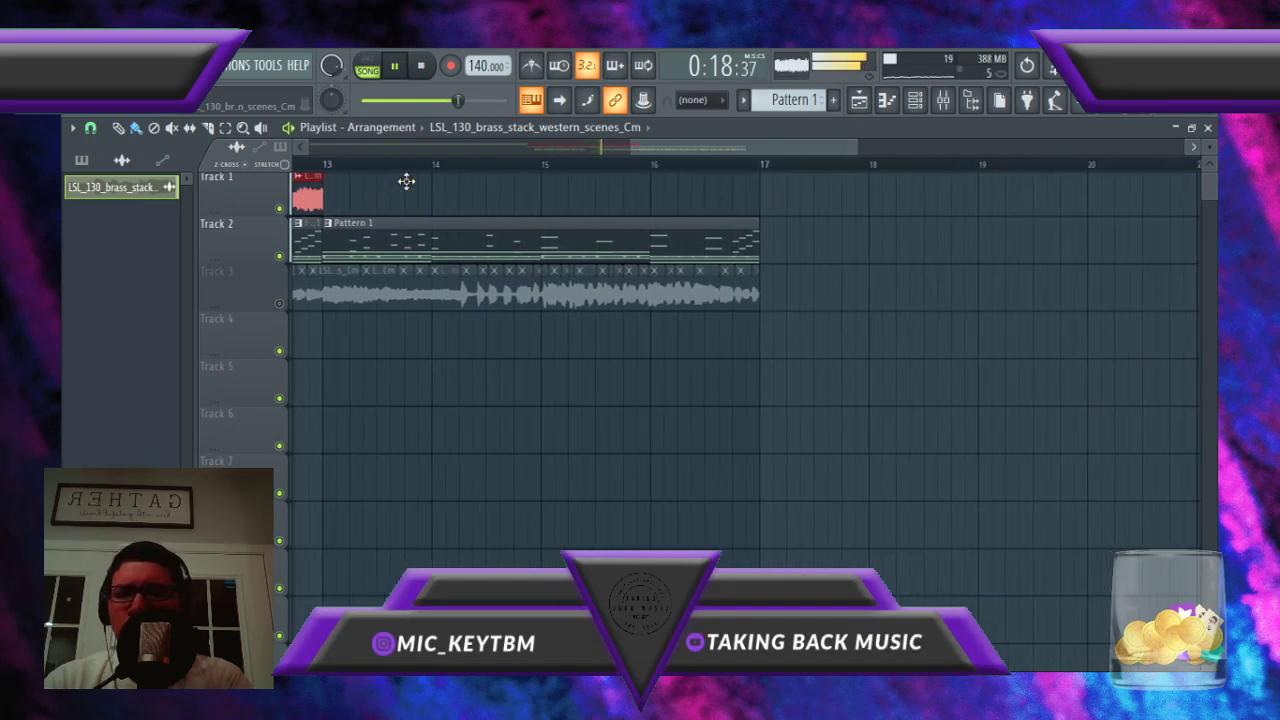
{"action": "key", "text": "ctrl+b"}
{"action": "scroll", "coordinate": [406, 181], "scroll_direction": "left", "scroll_amount": 3}
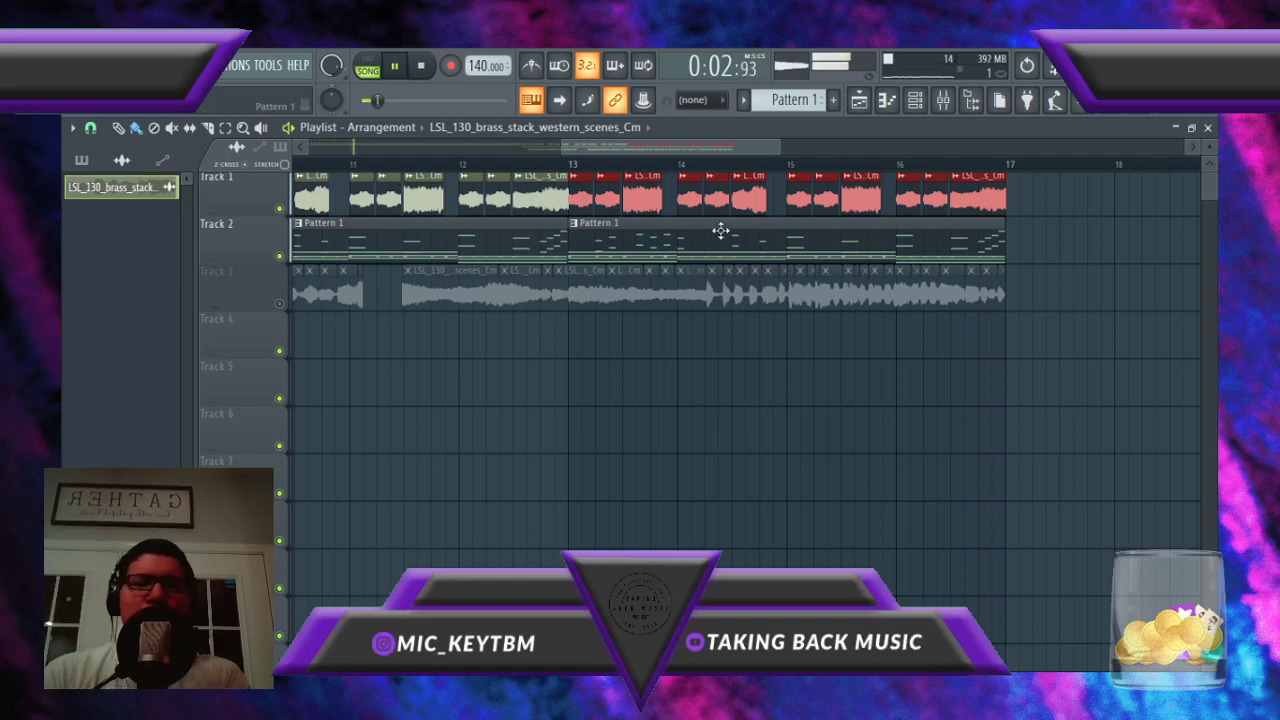
Step: Place short brass slices from Track 3 at bar 17 on Track 1 and duplicate the Pattern 1 clip to bar 17 on Track 2
{"action": "left_click_drag", "start_coordinate": [710, 150], "coordinate": [745, 187]}
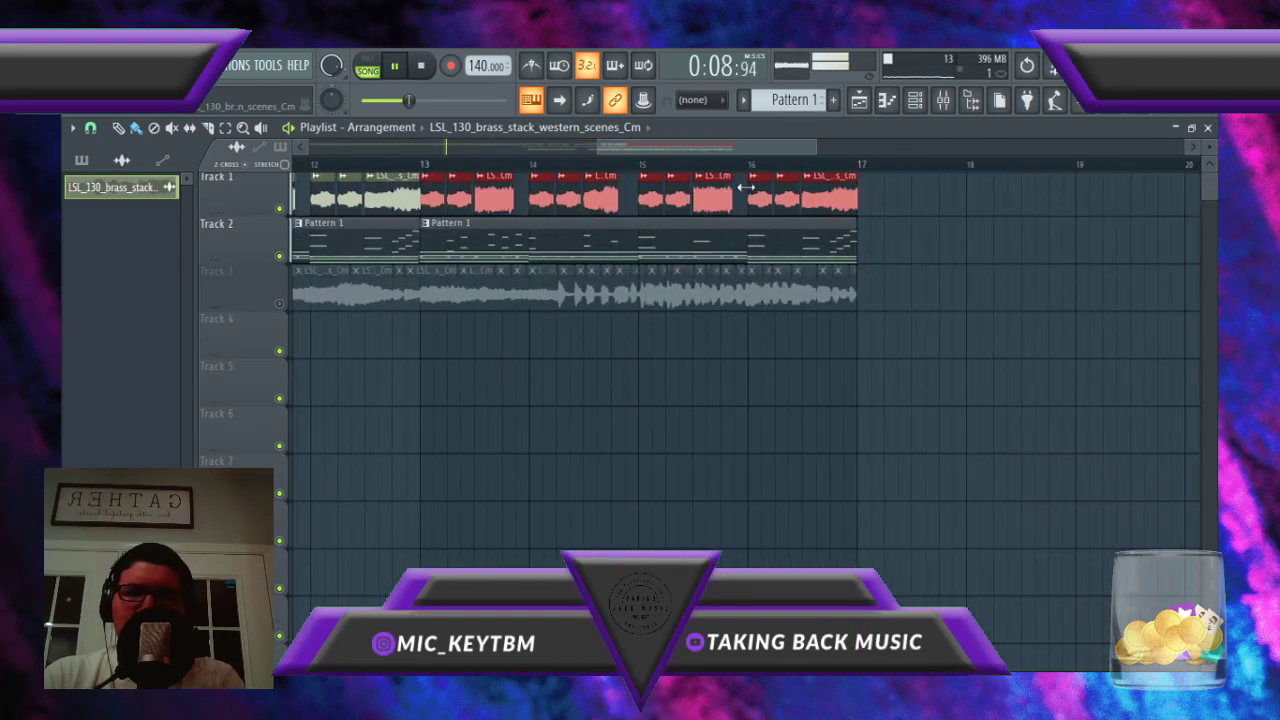
{"action": "left_click", "coordinate": [567, 283]}
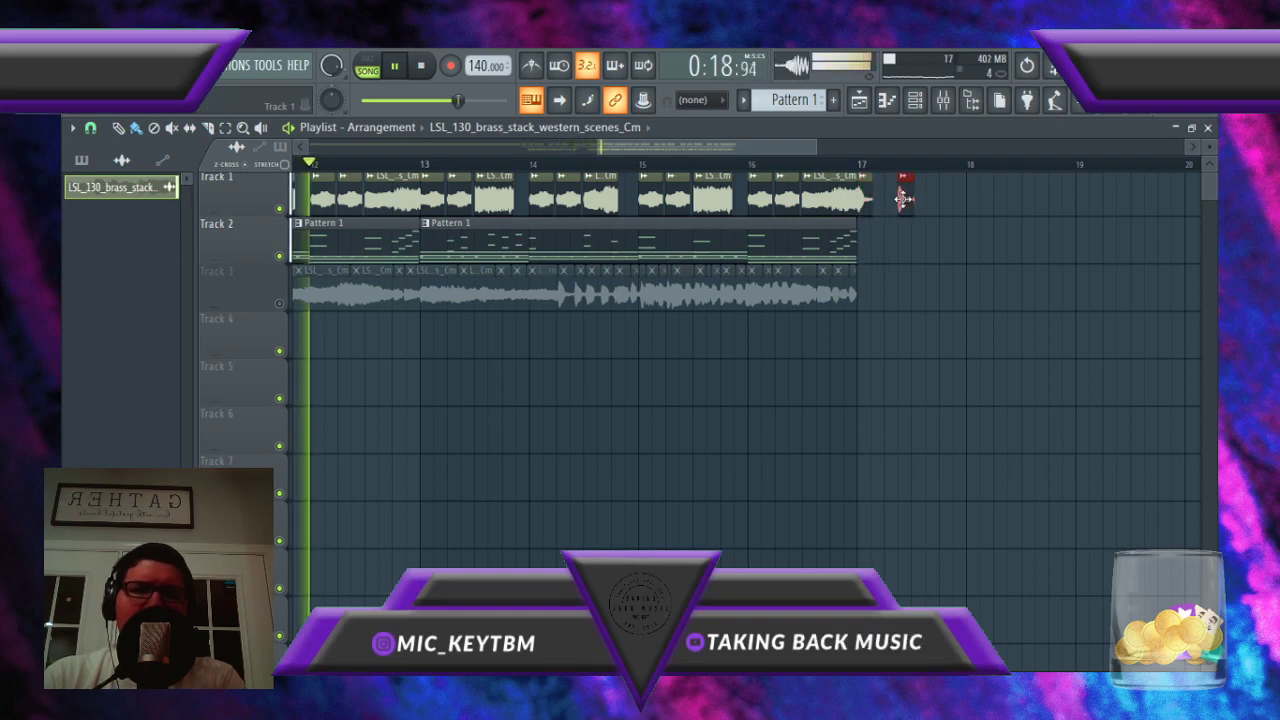
{"action": "left_click", "coordinate": [826, 244]}
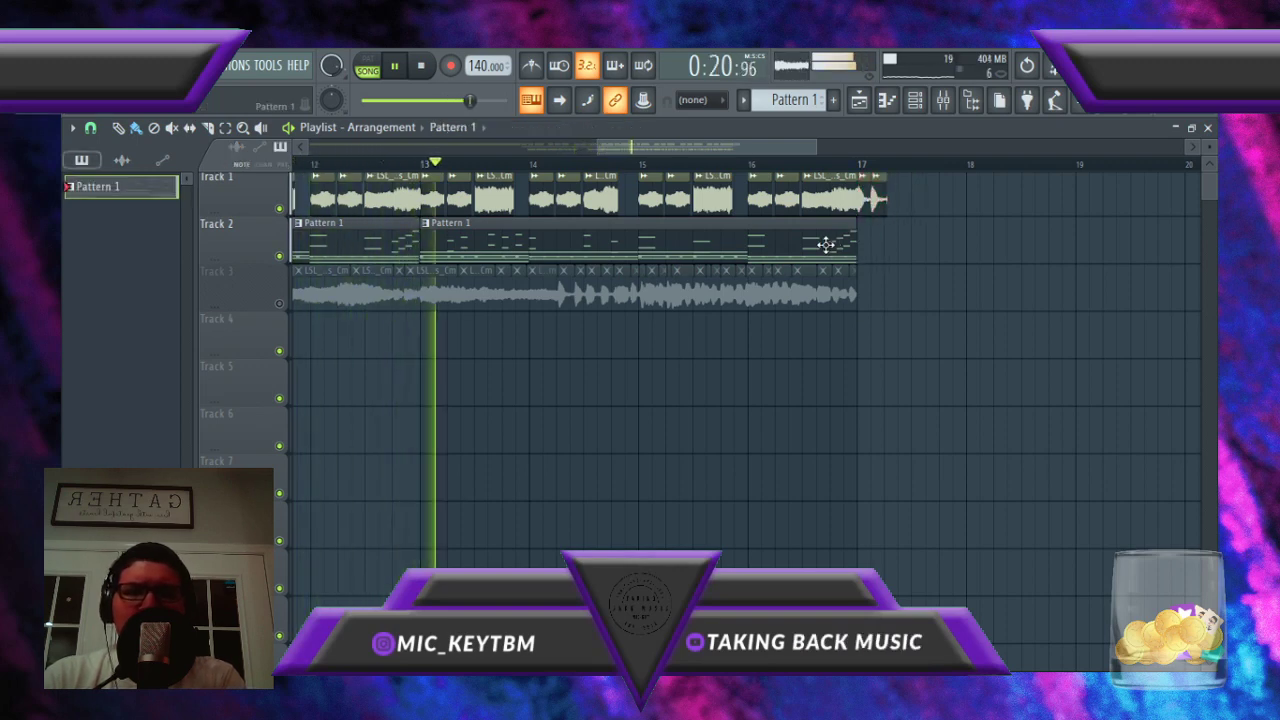
{"action": "left_click", "coordinate": [826, 244], "text": "ctrl"}
{"action": "key", "text": "ctrl+b"}
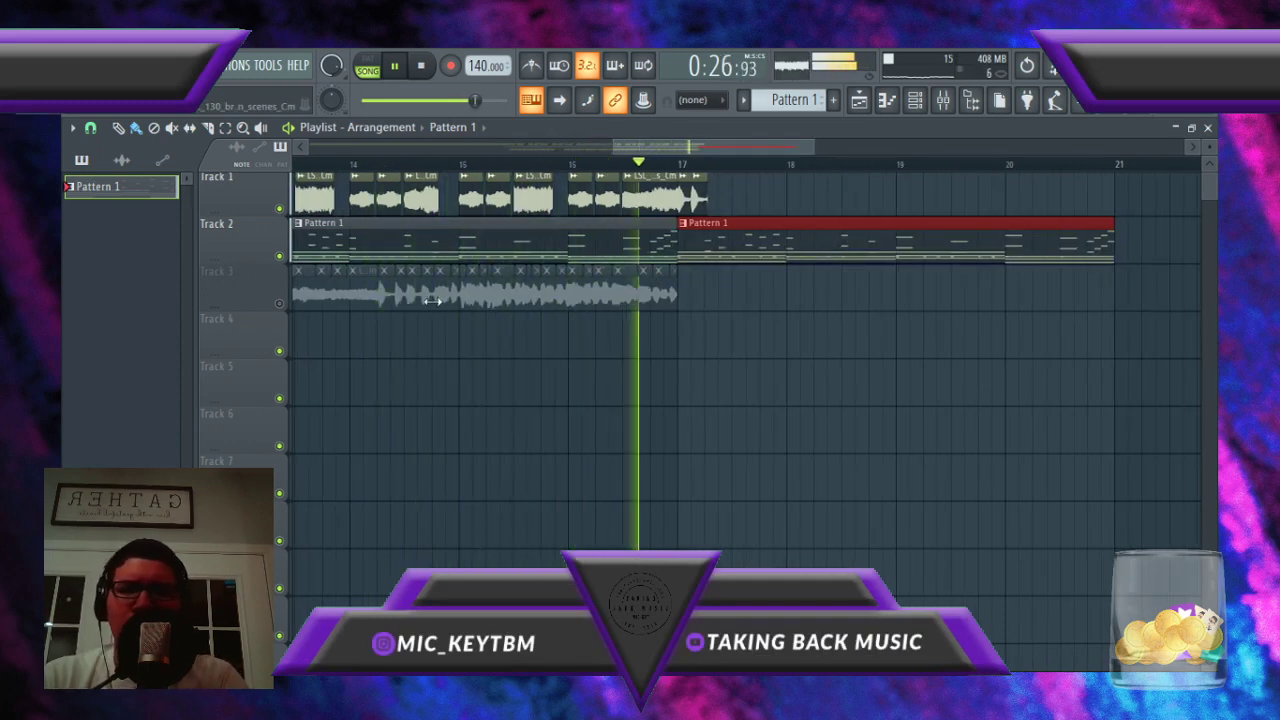
Step: Add a longer brass slice midway through bar 17 and place brass slices from Track 3 at bar 18 on Track 1
{"action": "key", "text": "space"}
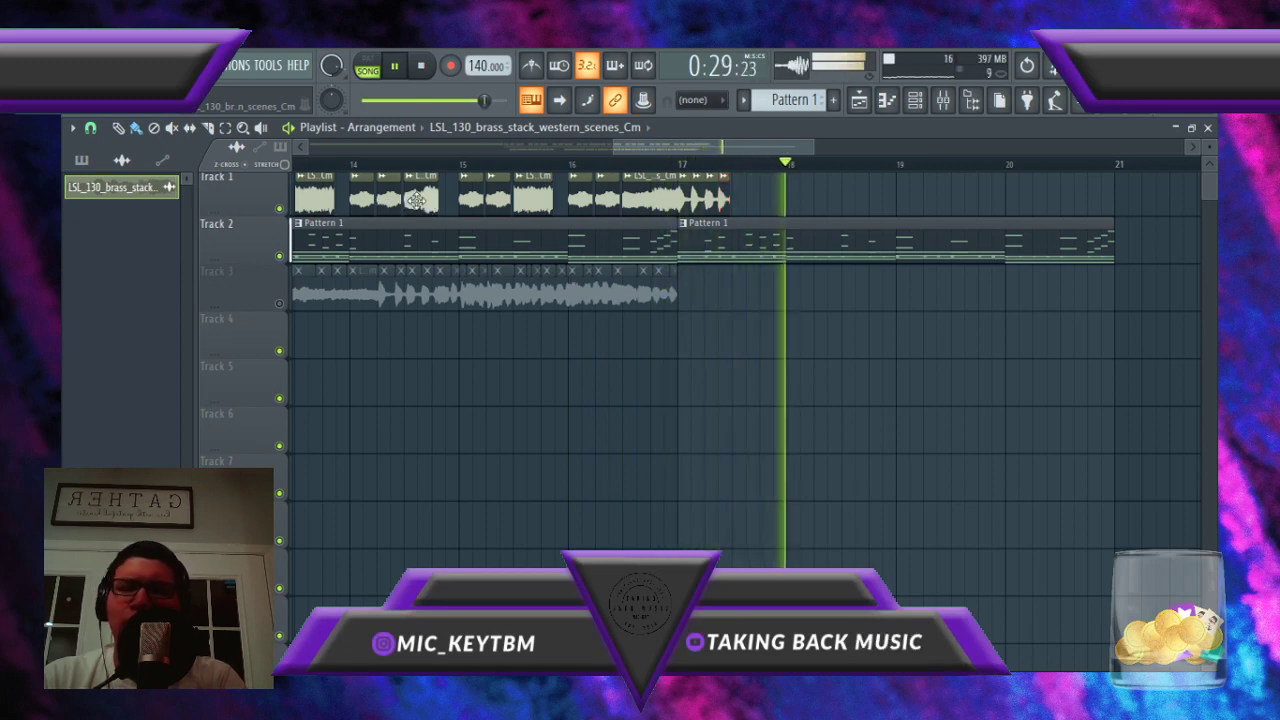
{"action": "left_click", "coordinate": [736, 193]}
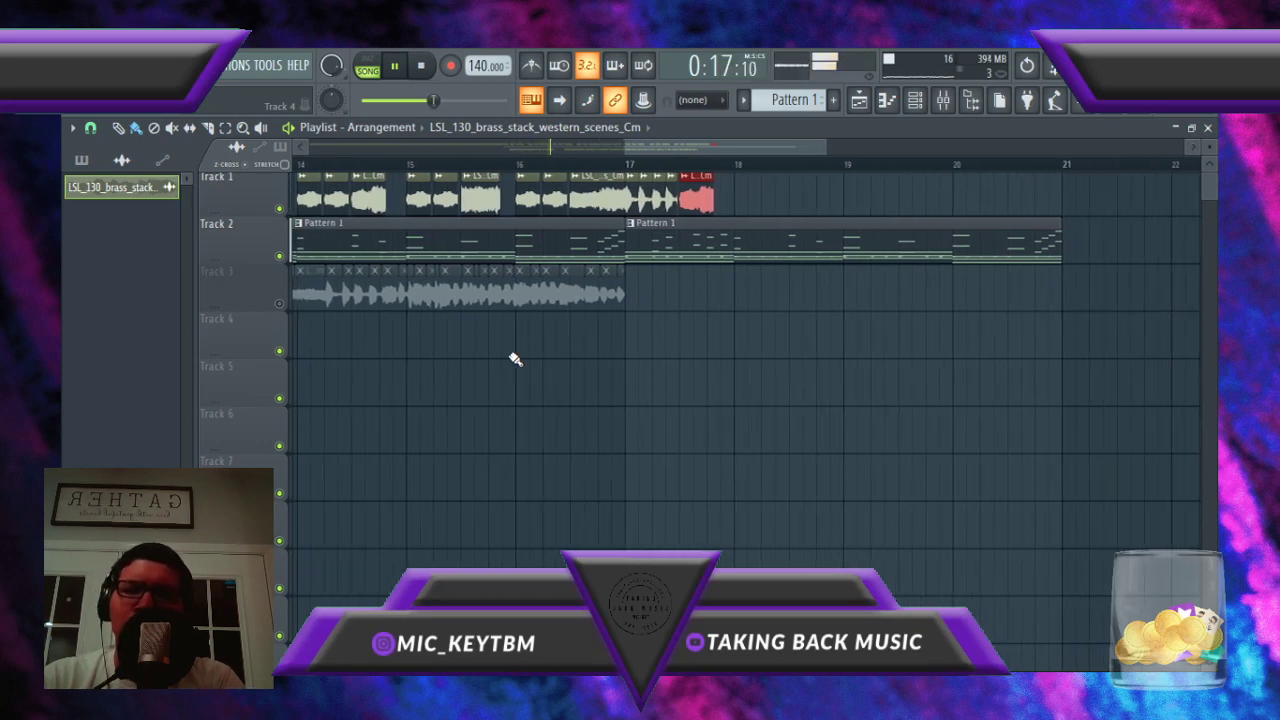
{"action": "left_click", "coordinate": [549, 303]}
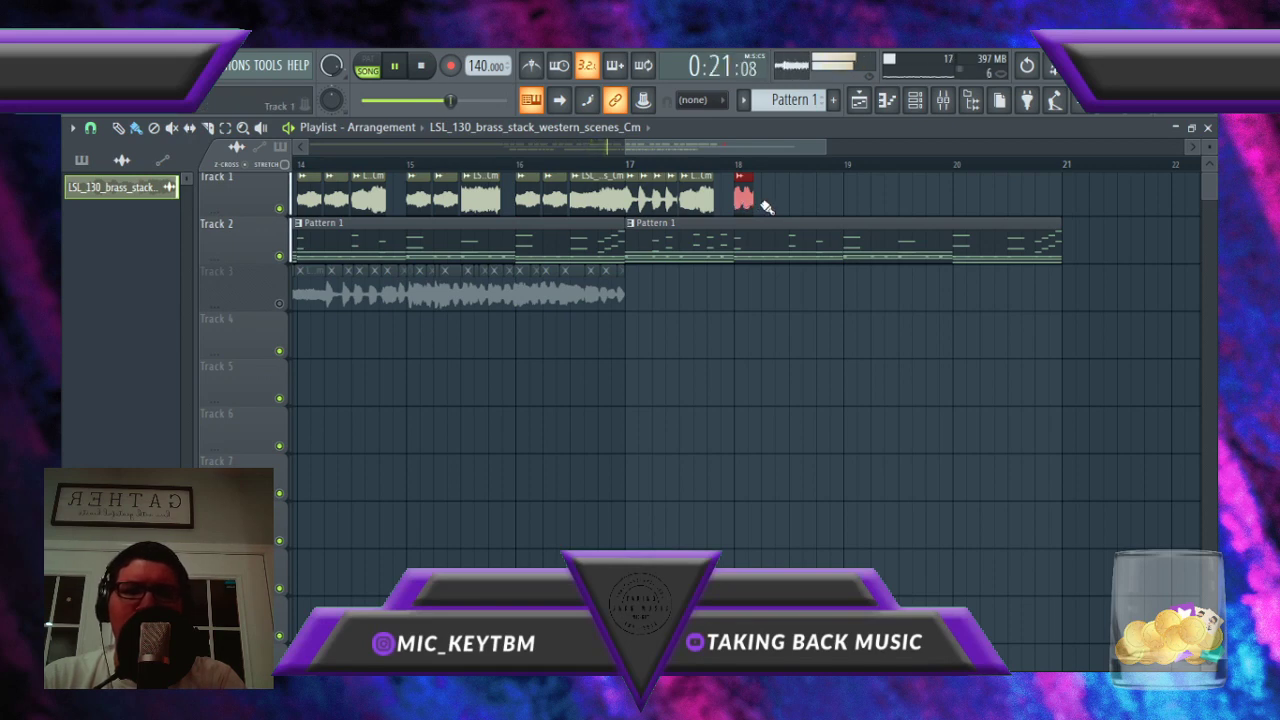
{"action": "scroll", "coordinate": [766, 205], "scroll_direction": "up", "scroll_amount": 4}
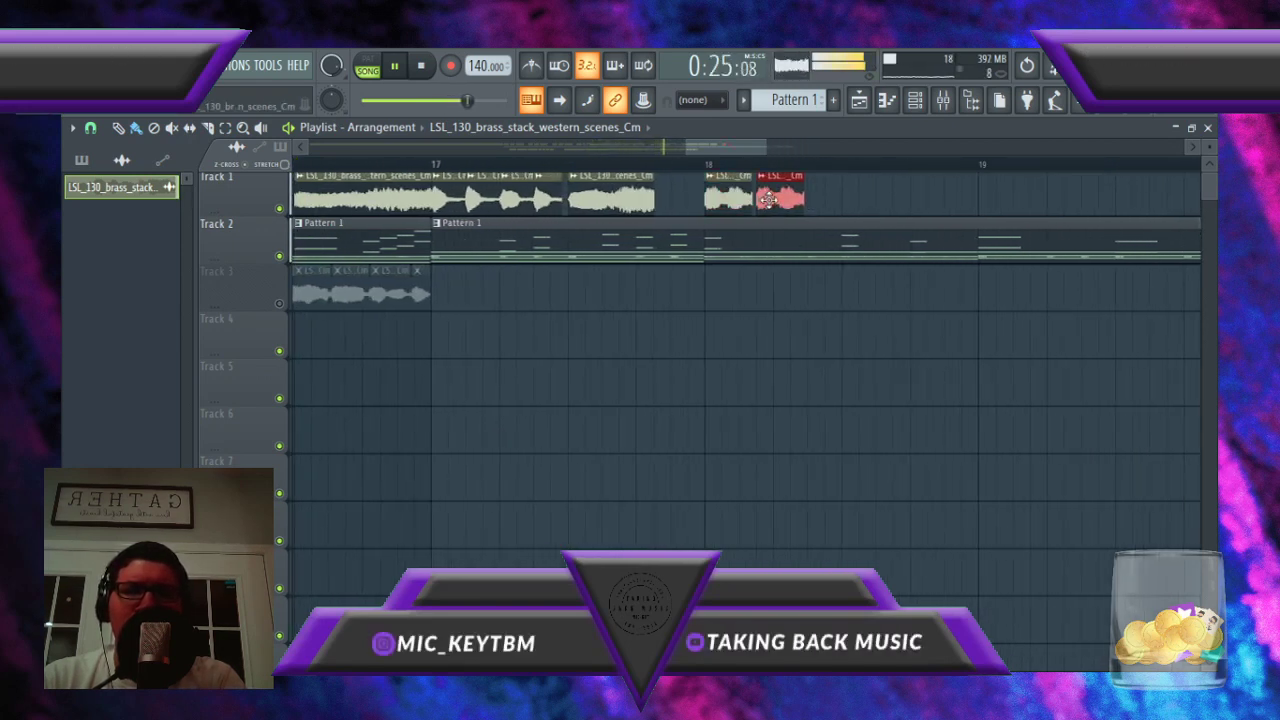
Step: Duplicate the three brass slices of bar 18 to bar 19 on Track 1 and delete the last copied slice
{"action": "scroll", "coordinate": [808, 203], "scroll_direction": "down", "scroll_amount": 3}
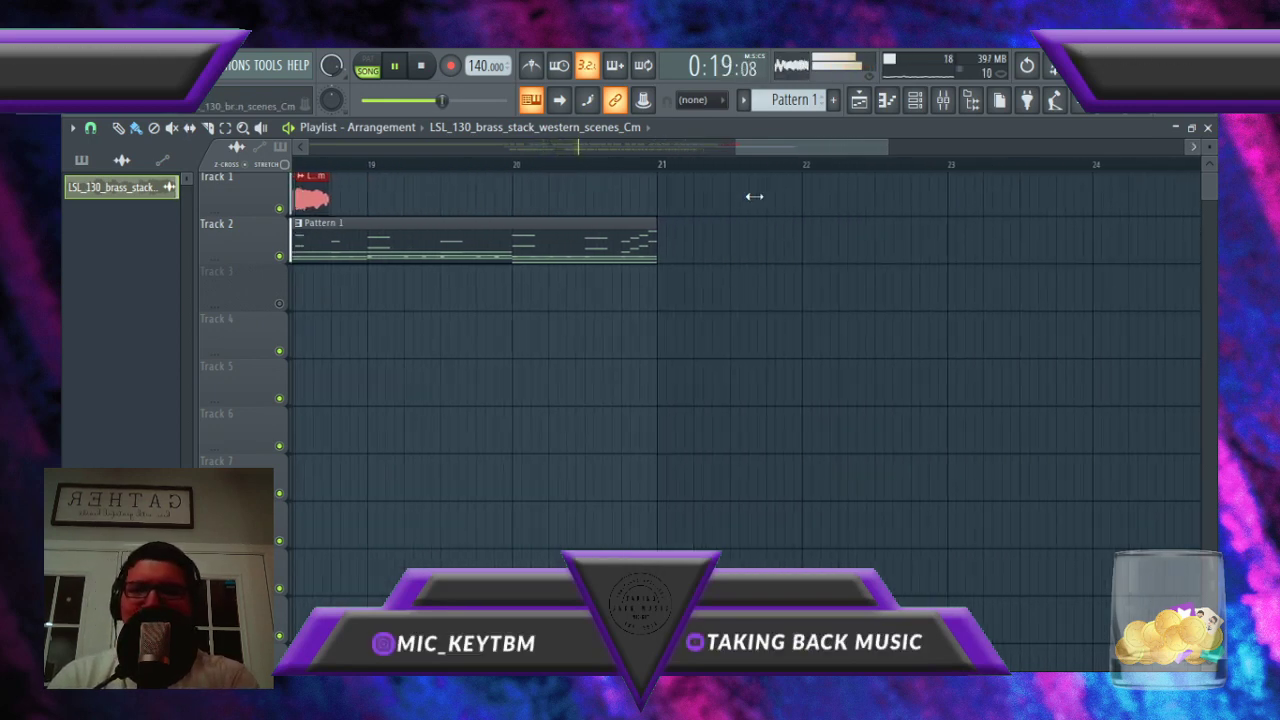
{"action": "scroll", "coordinate": [754, 197], "scroll_direction": "left", "scroll_amount": 3}
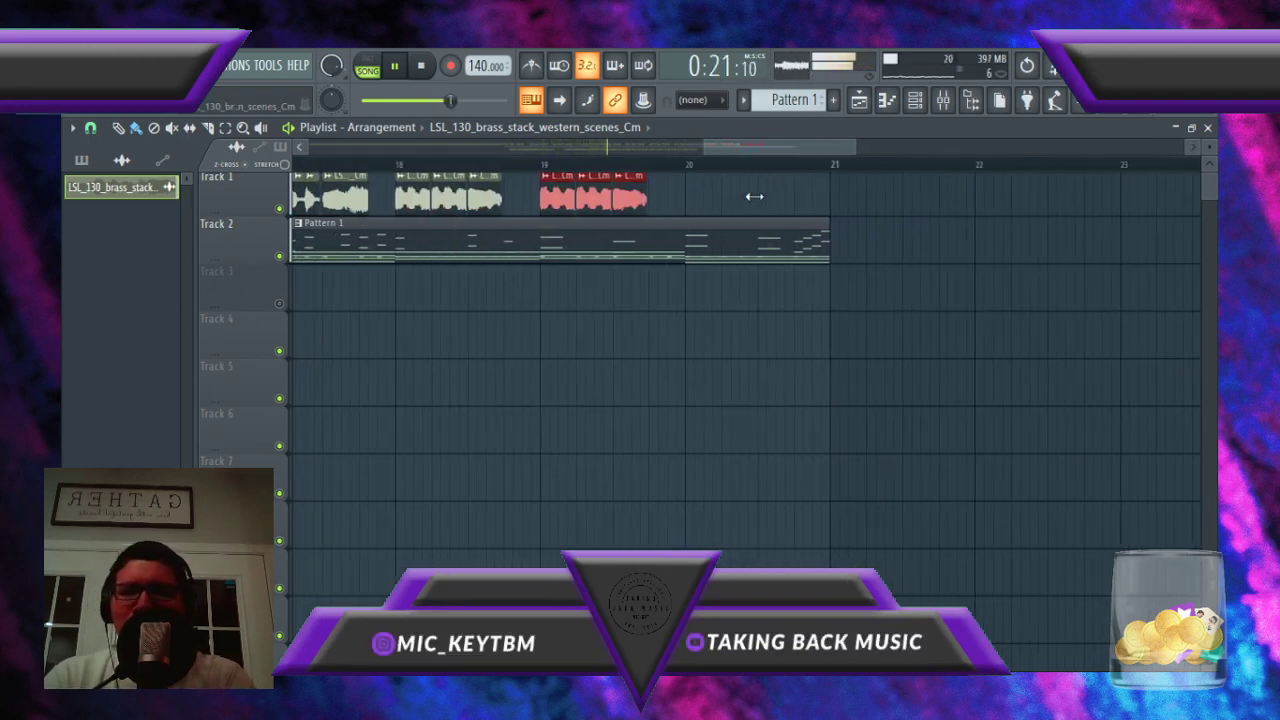
{"action": "right_click", "coordinate": [666, 197]}
{"action": "scroll", "coordinate": [666, 197], "scroll_direction": "left", "scroll_amount": 4}
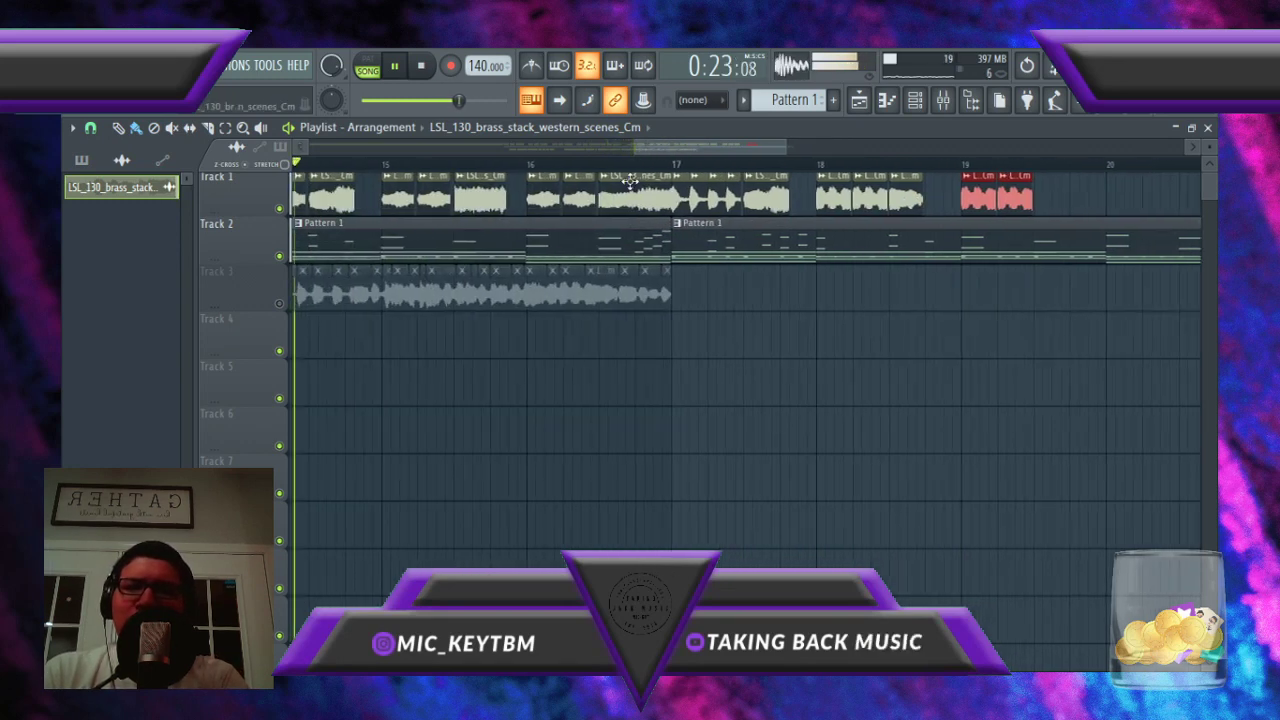
Step: Fill the remainder of bars 19 and 20 on Track 1 with brass slices, extending the longer bar 19 slice up to bar 20
{"action": "key", "text": "ctrl+d"}
{"action": "left_click", "coordinate": [1045, 212]}
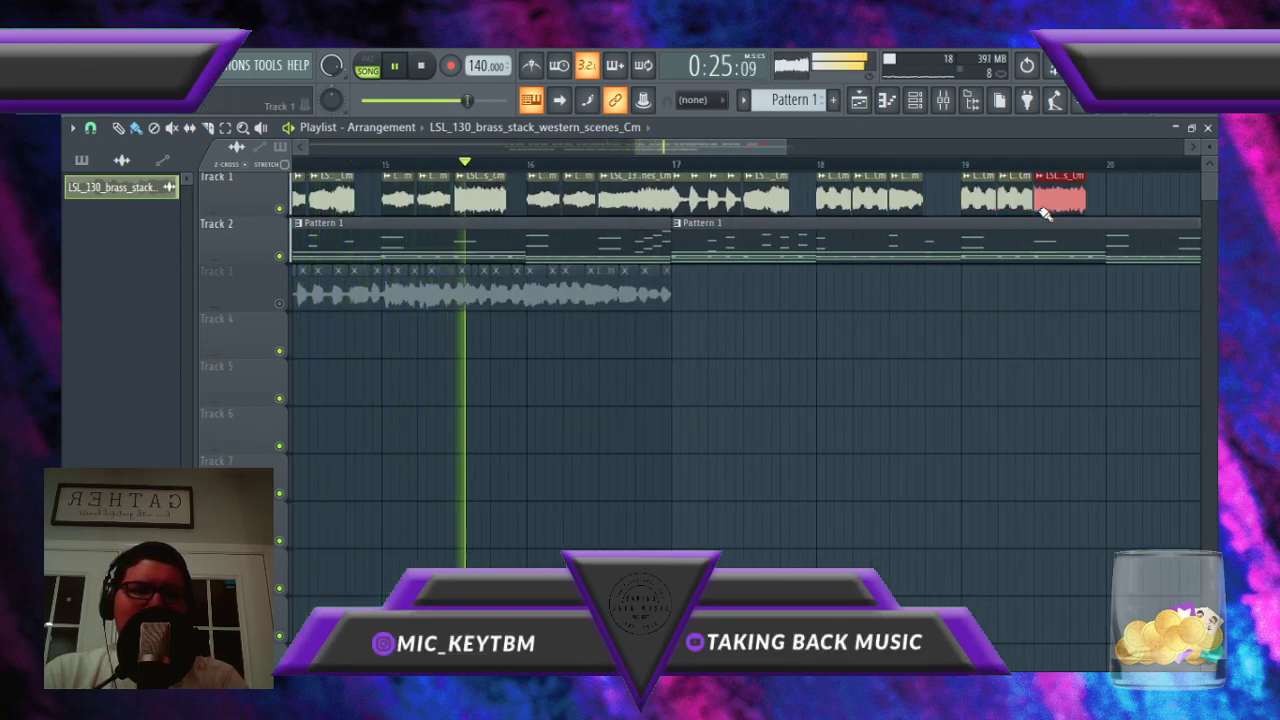
{"action": "left_click_drag", "start_coordinate": [1084, 199], "coordinate": [1101, 200]}
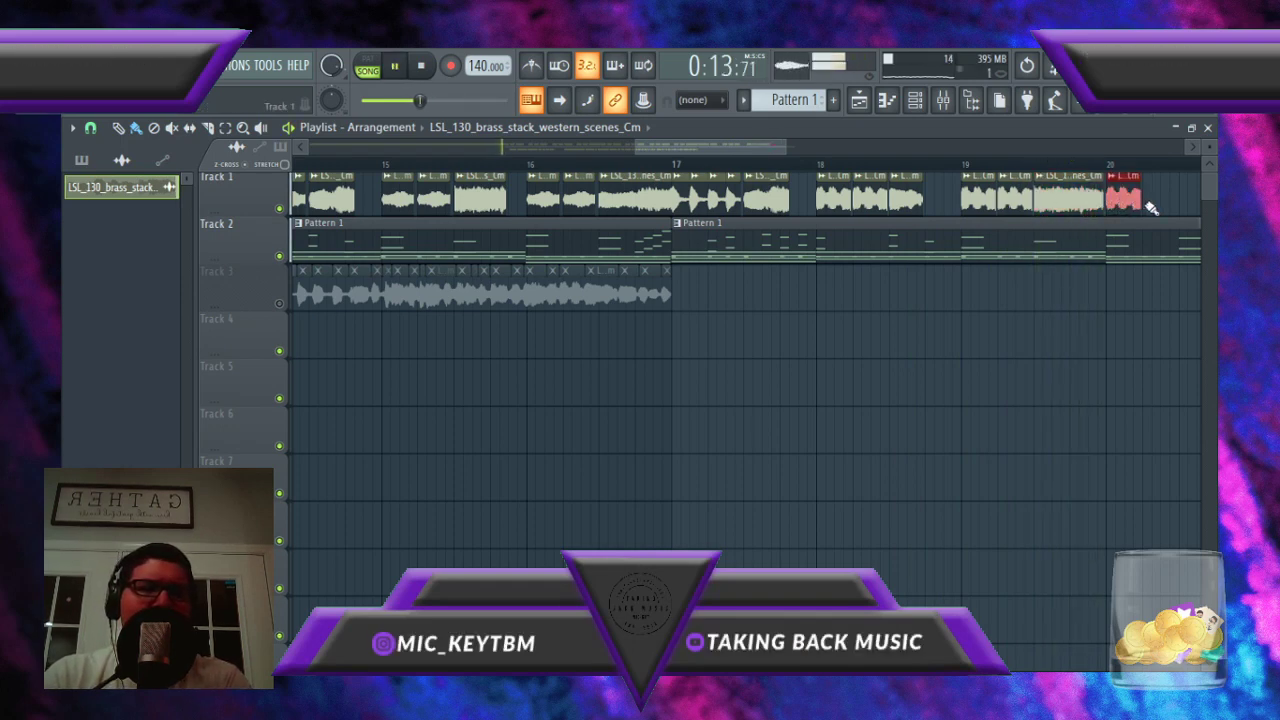
{"action": "scroll", "coordinate": [422, 221], "scroll_direction": "left", "scroll_amount": 2}
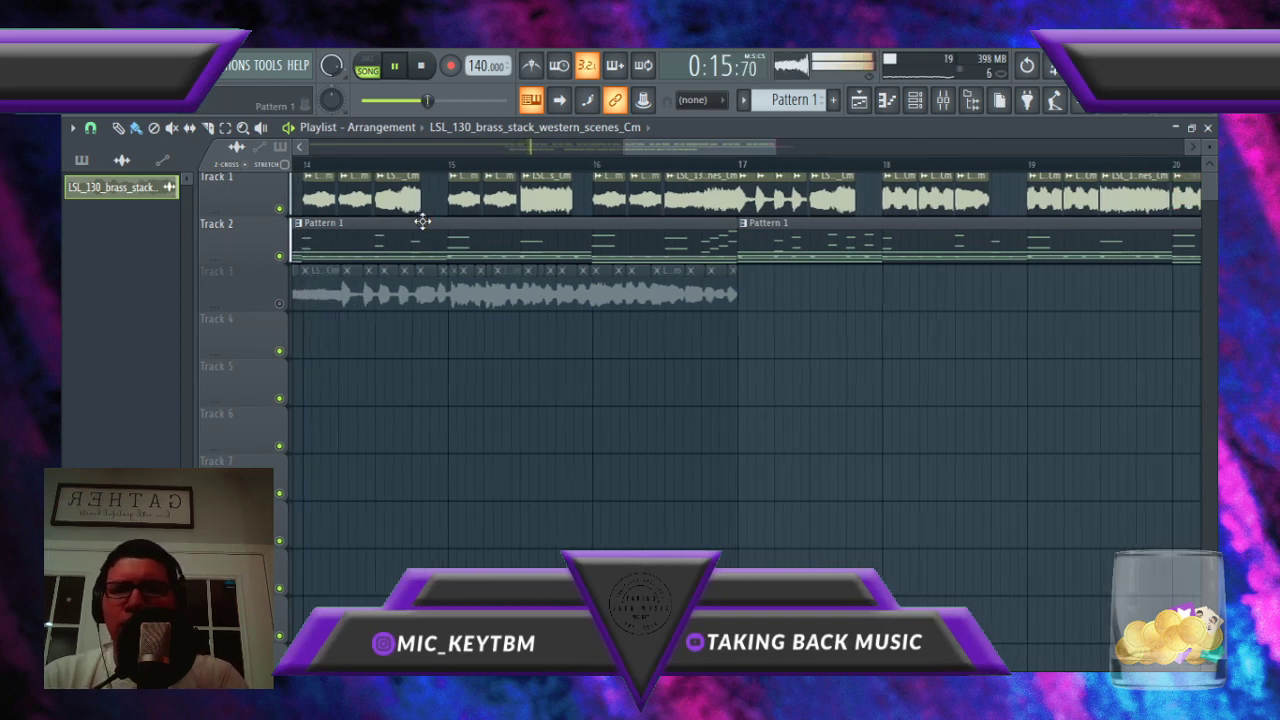
{"action": "scroll", "coordinate": [717, 334], "scroll_direction": "right", "scroll_amount": 8}
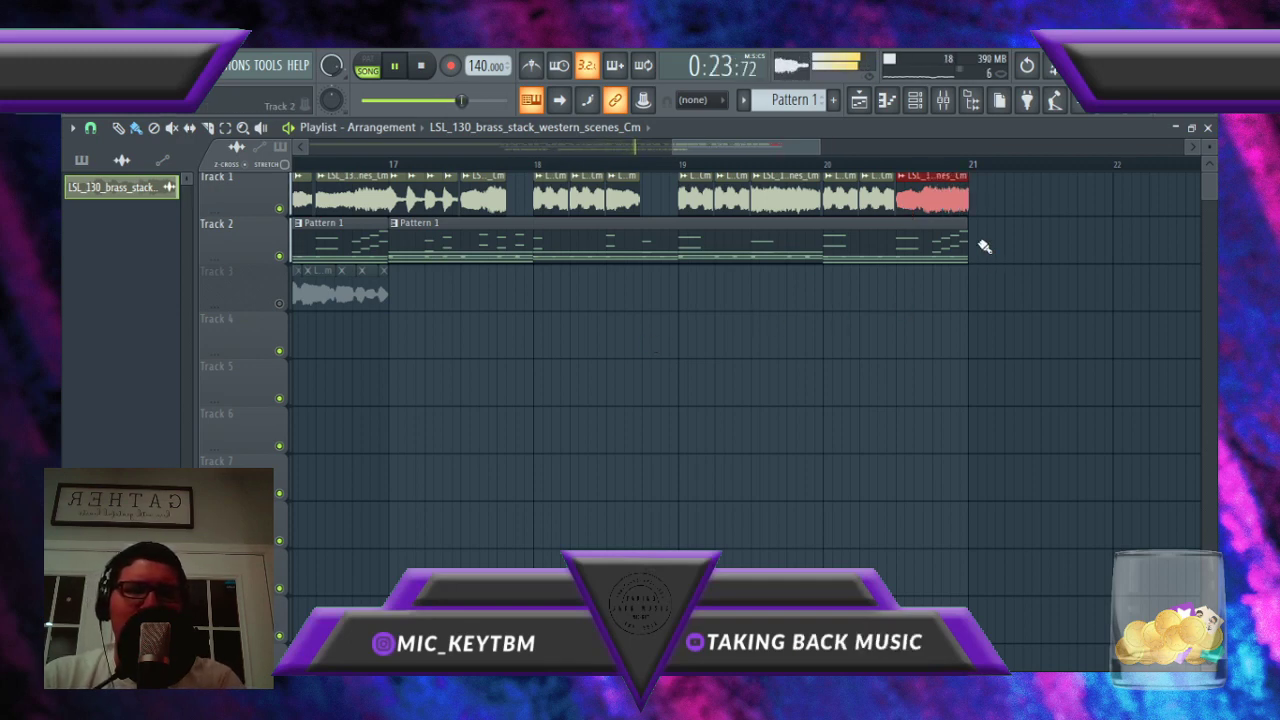
Step: Duplicate the brass slices and the Pattern 1 clip of bars 17–20 on Tracks 1 and 2 to bar 21
{"action": "left_click_drag", "start_coordinate": [988, 272], "coordinate": [398, 190]}
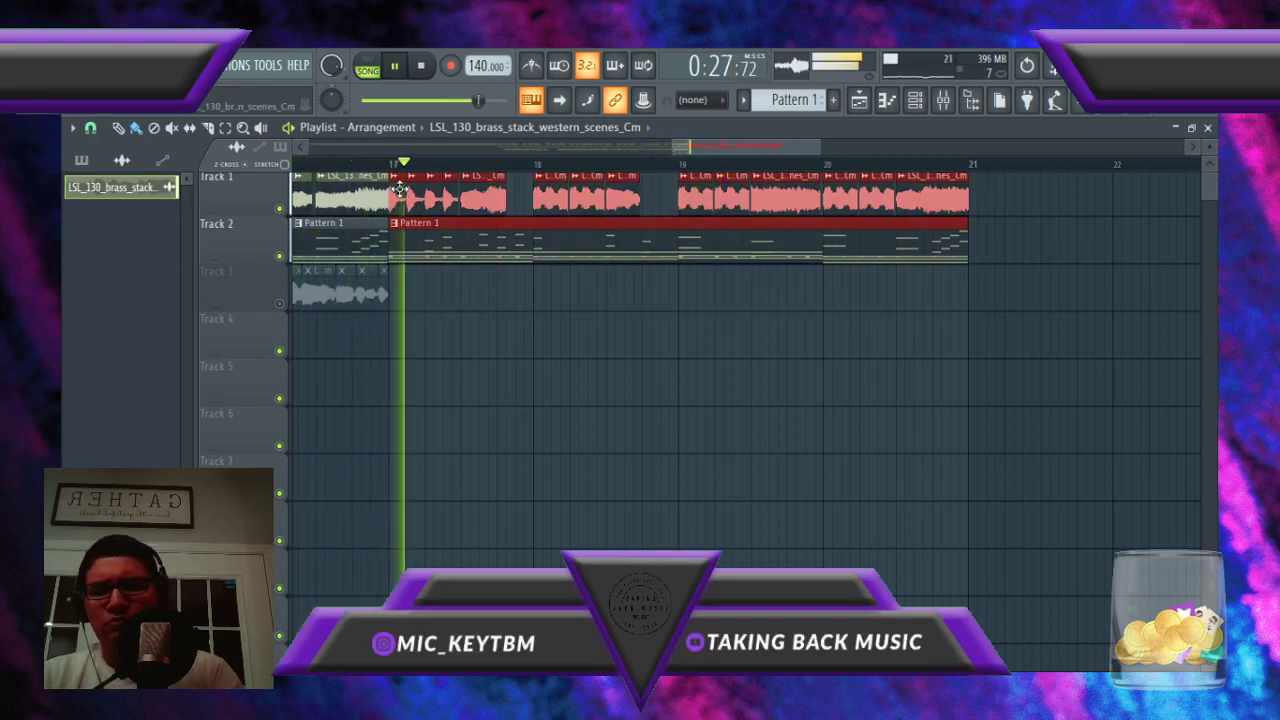
{"action": "scroll", "coordinate": [400, 188], "scroll_direction": "right", "scroll_amount": 5}
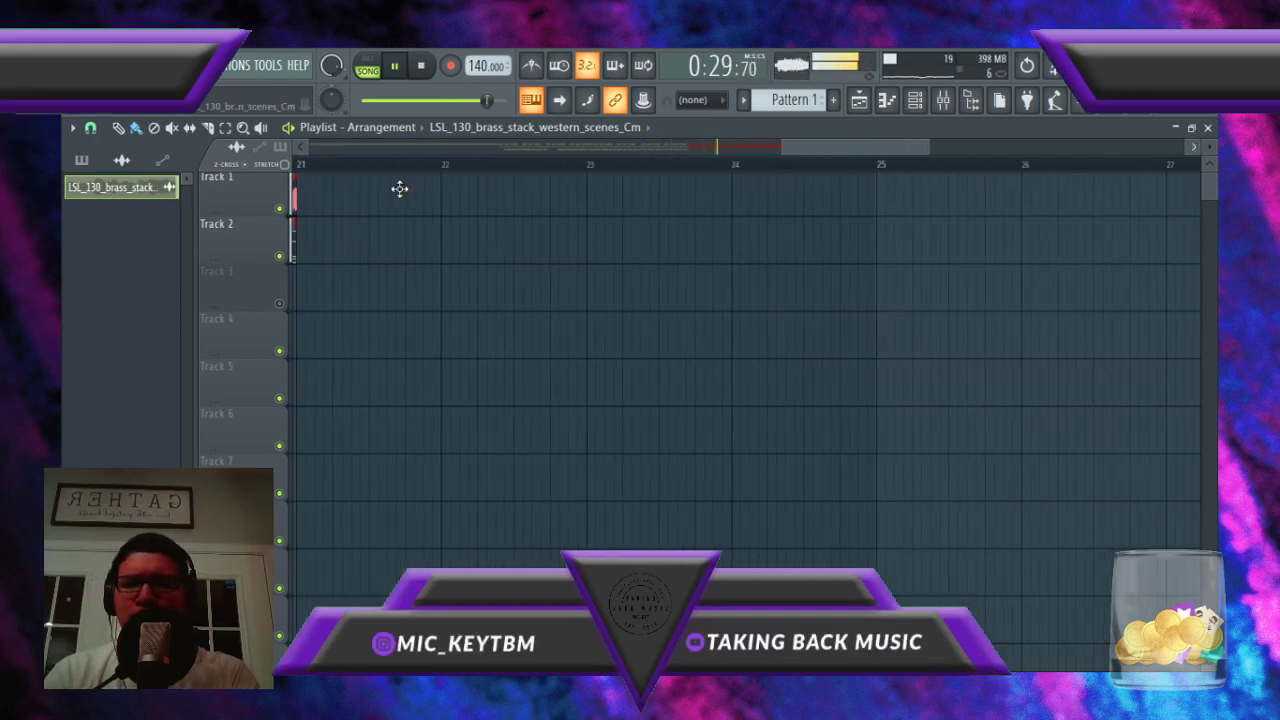
{"action": "scroll", "coordinate": [400, 188], "scroll_direction": "left", "scroll_amount": 5}
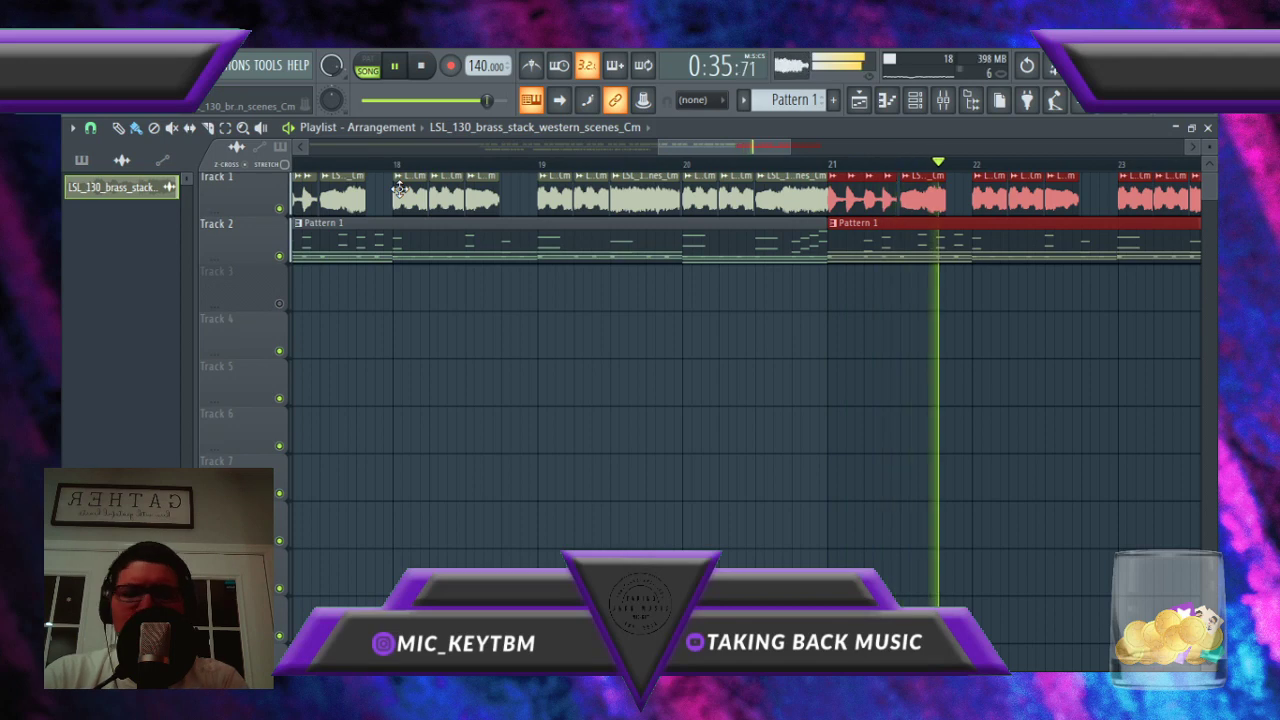
{"action": "key", "text": "ctrl+d"}
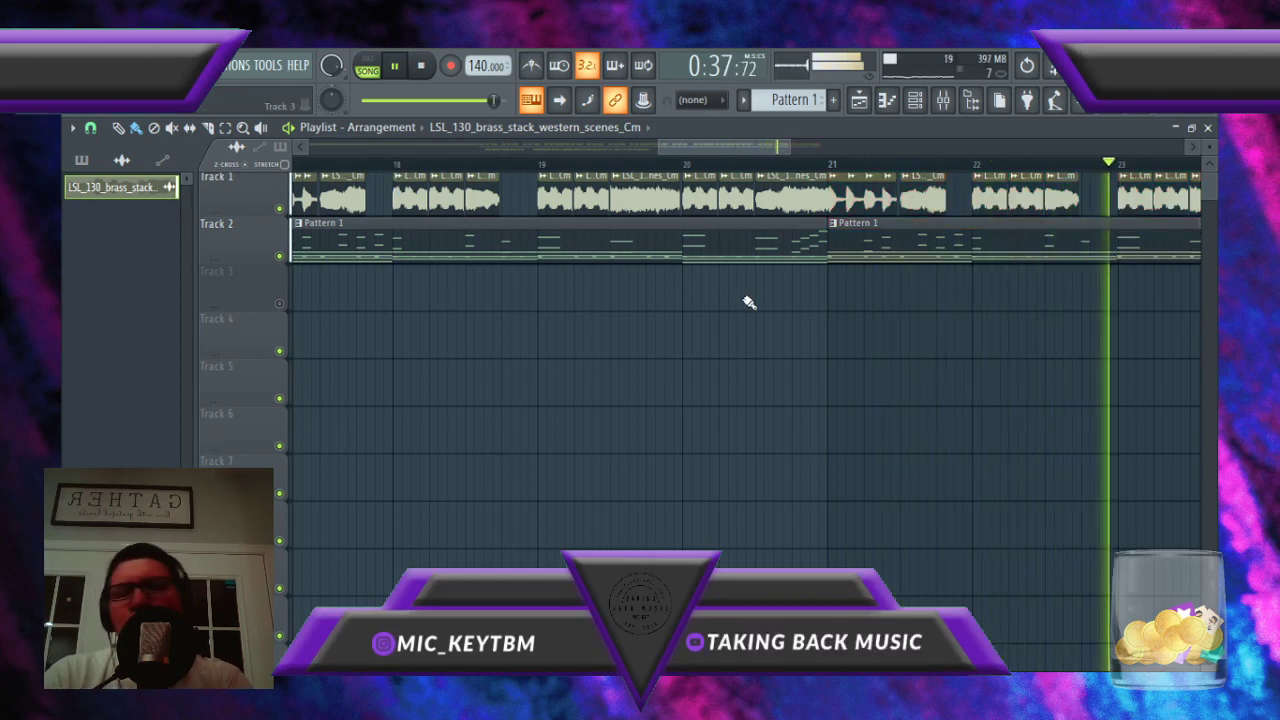
{"action": "scroll", "coordinate": [749, 302], "scroll_direction": "right", "scroll_amount": 2}
{"action": "scroll", "coordinate": [749, 302], "scroll_direction": "right", "scroll_amount": 2}
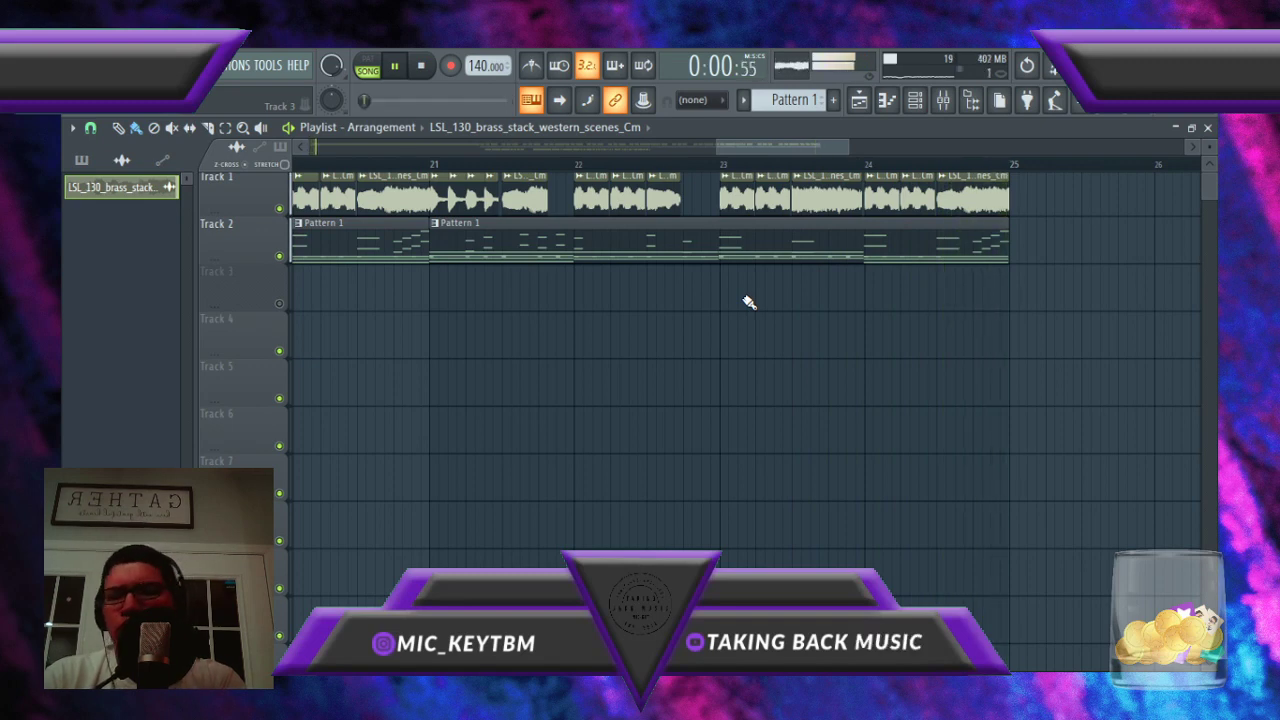
{"action": "scroll", "coordinate": [749, 302], "scroll_direction": "left", "scroll_amount": 8}
{"action": "scroll", "coordinate": [749, 302], "scroll_direction": "left", "scroll_amount": 2}
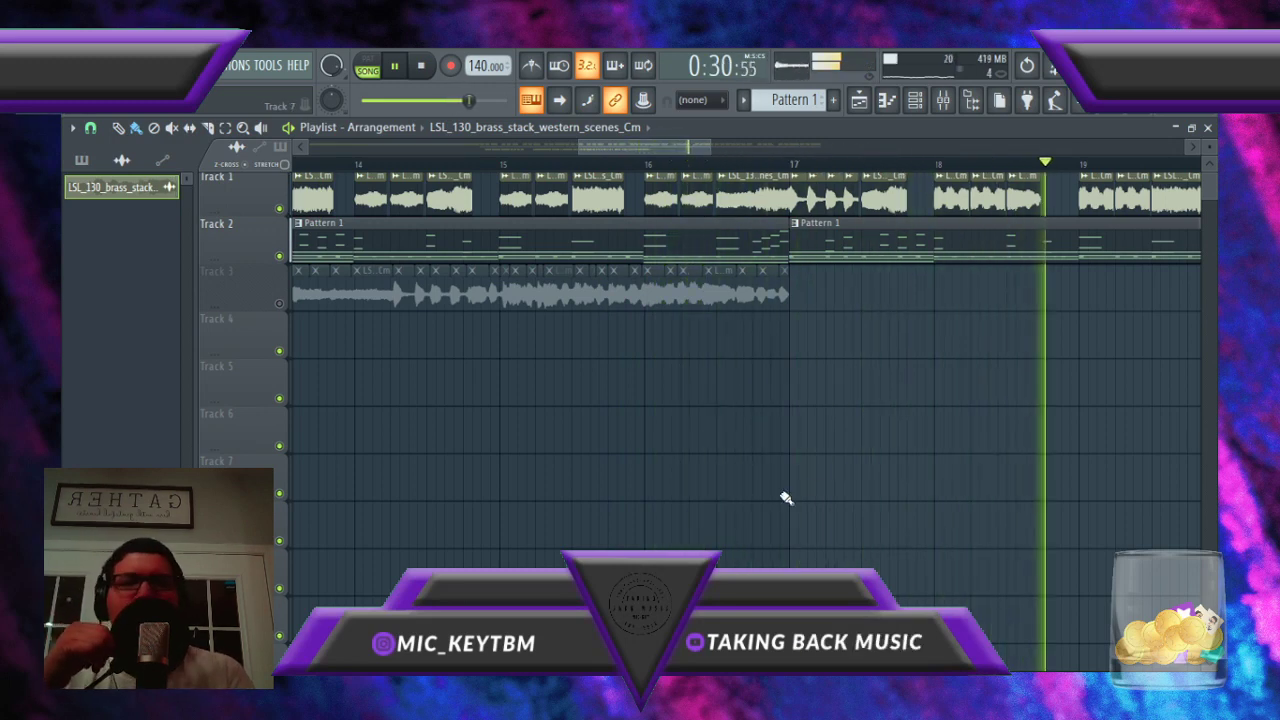
Step: Try FLEX as an instrument channel in the Channel rack and close its window
{"action": "left_click", "coordinate": [914, 100]}
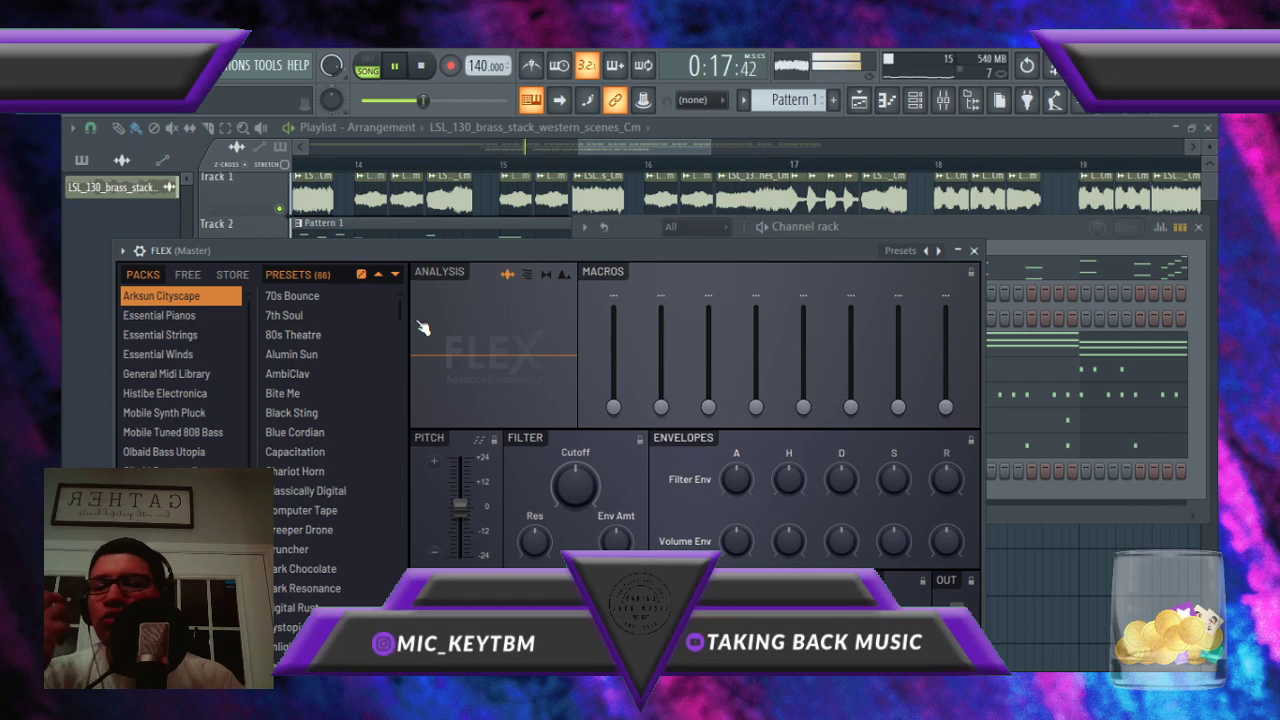
{"action": "left_click_drag", "start_coordinate": [342, 251], "coordinate": [352, 150]}
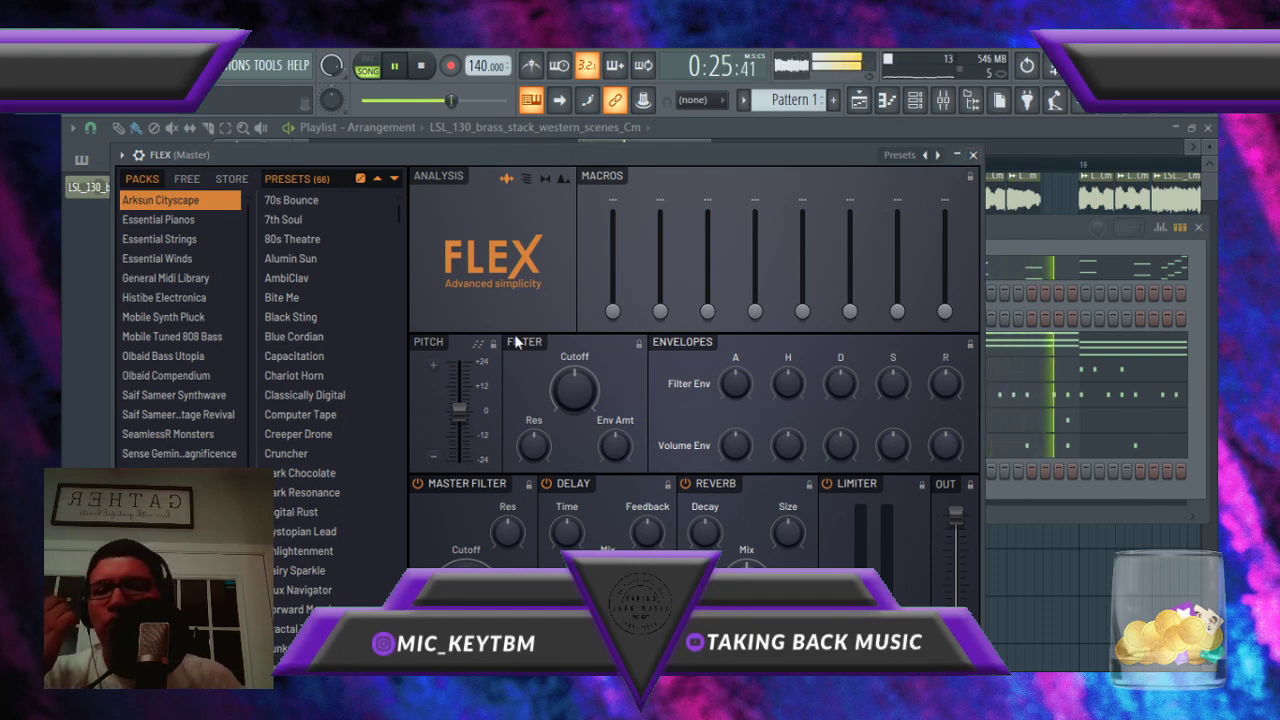
{"action": "left_click", "coordinate": [957, 155]}
{"action": "left_click", "coordinate": [960, 156]}
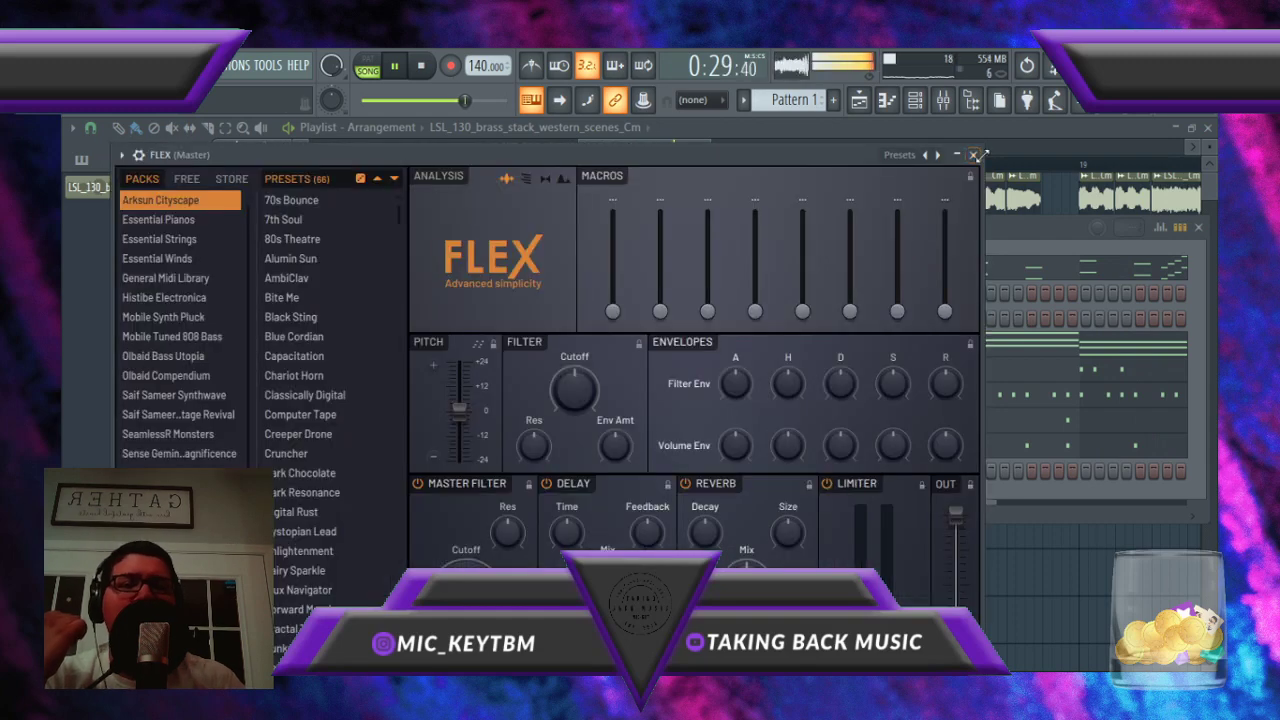
{"action": "left_click", "coordinate": [975, 156]}
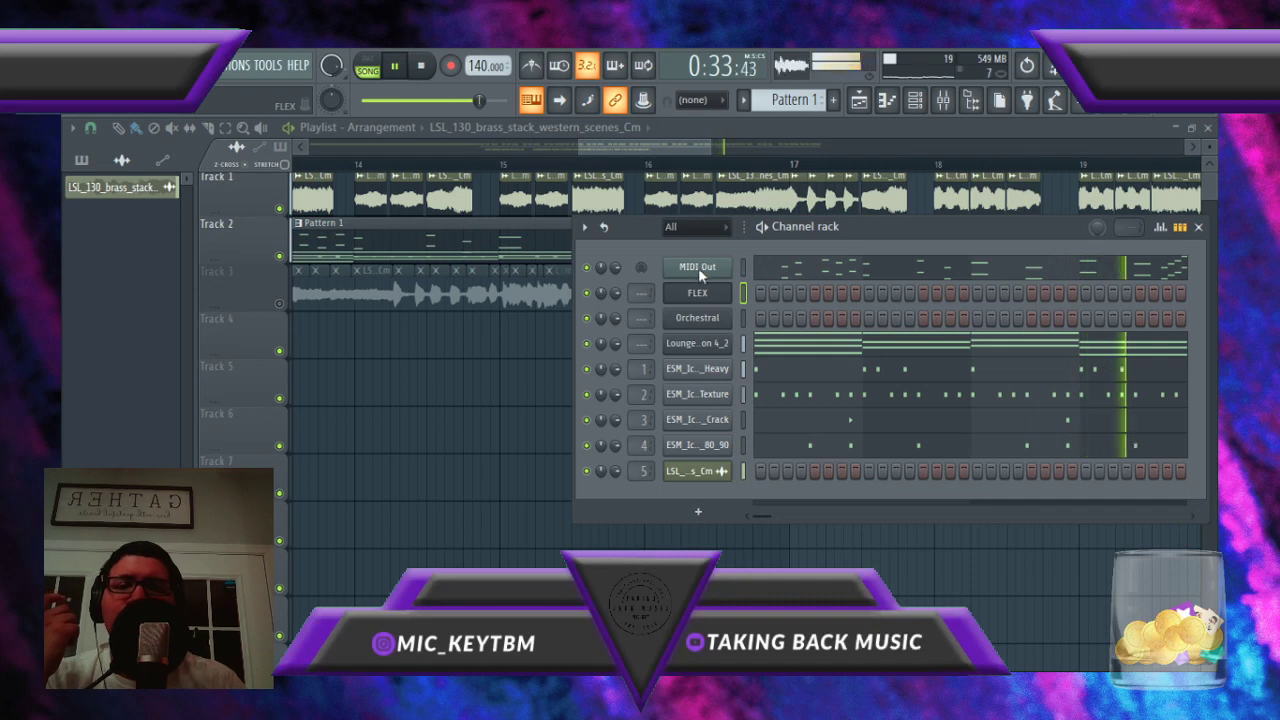
Step: Replace the FLEX channel with Kontakt and load Funk Bass.nki from the Band folder of the Kontakt Factory Selection
{"action": "left_click", "coordinate": [672, 302]}
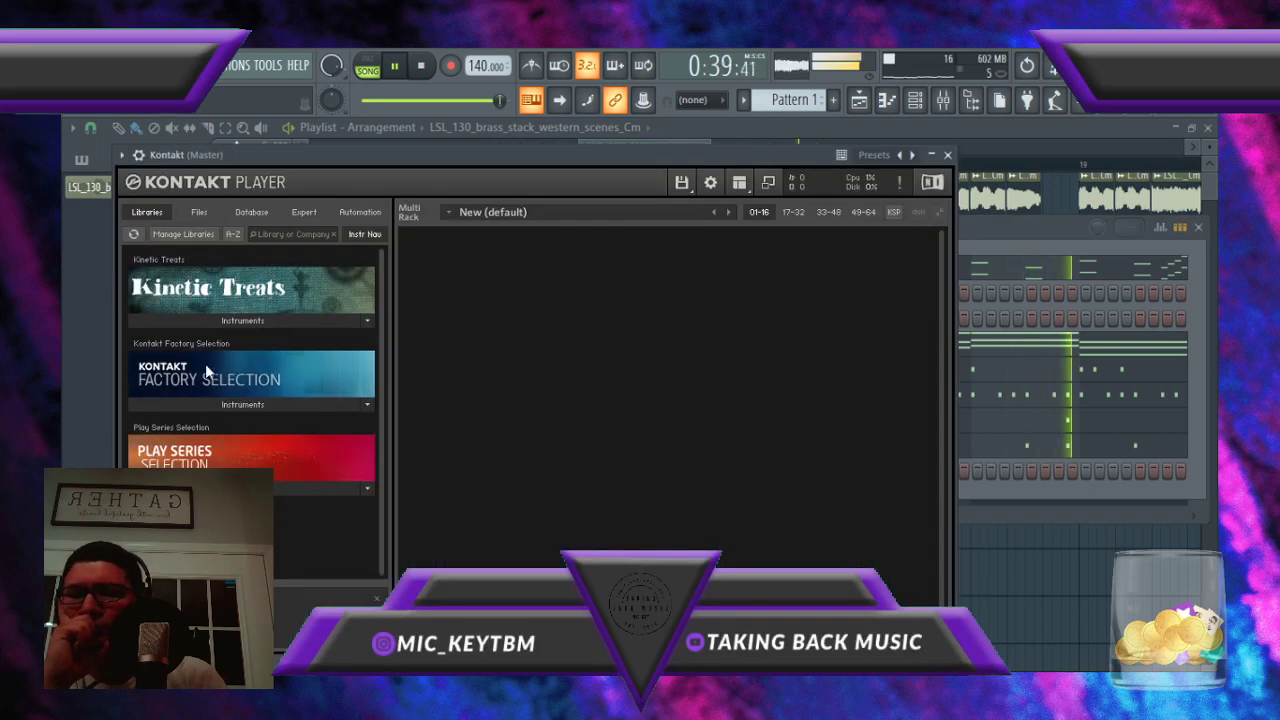
{"action": "left_click", "coordinate": [283, 406]}
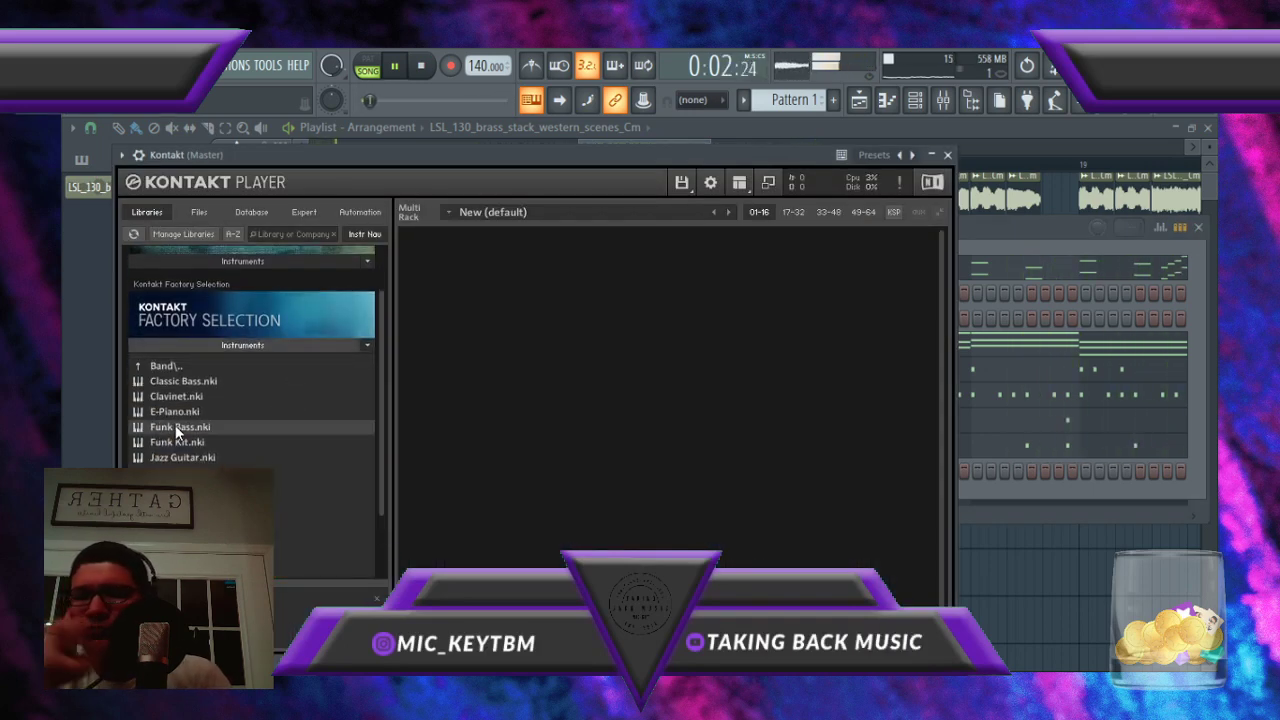
{"action": "double_click", "coordinate": [175, 425]}
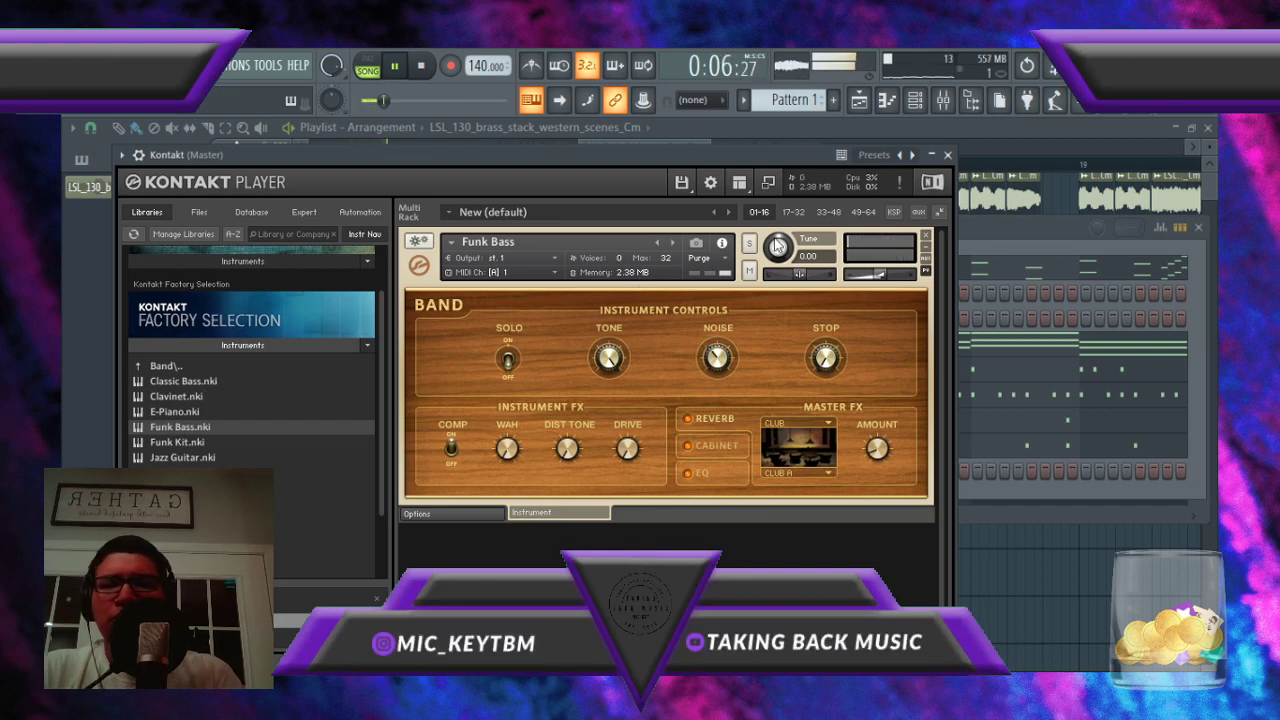
Step: Remove the Funk Bass instrument from the Kontakt rack and load Classic Bass.nki instead
{"action": "left_click", "coordinate": [928, 236]}
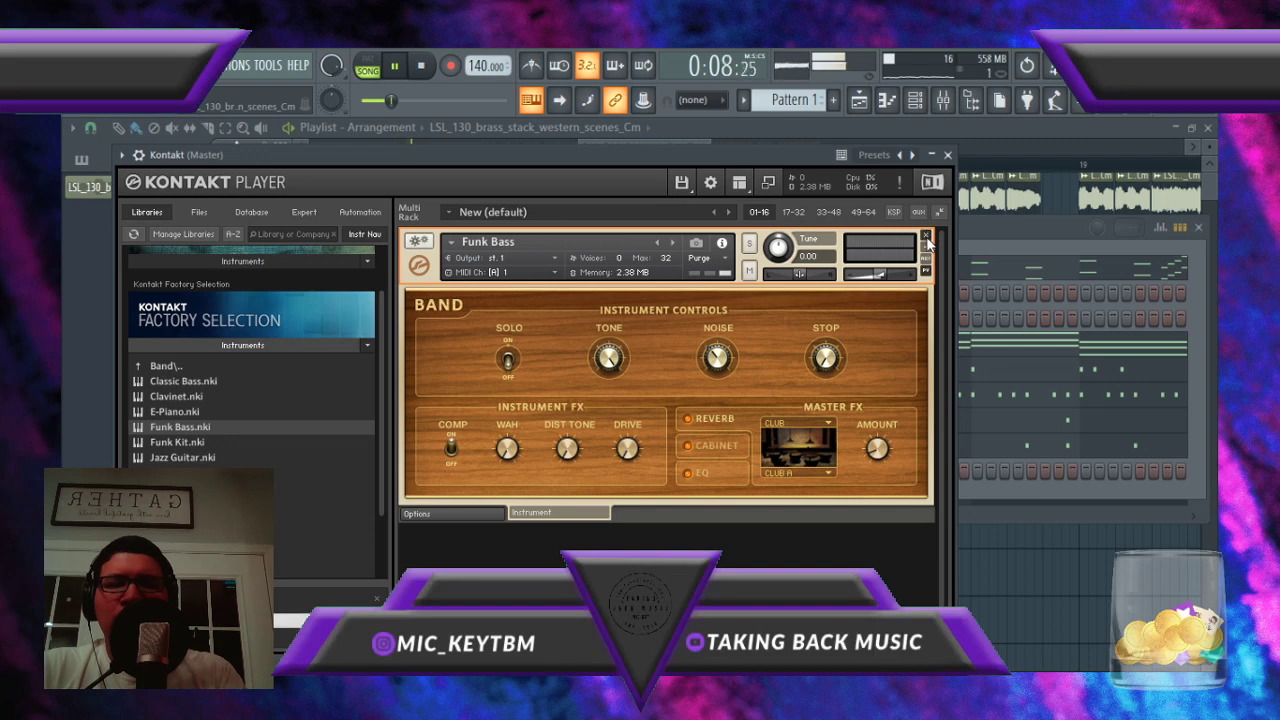
{"action": "left_click", "coordinate": [926, 237]}
{"action": "double_click", "coordinate": [199, 384]}
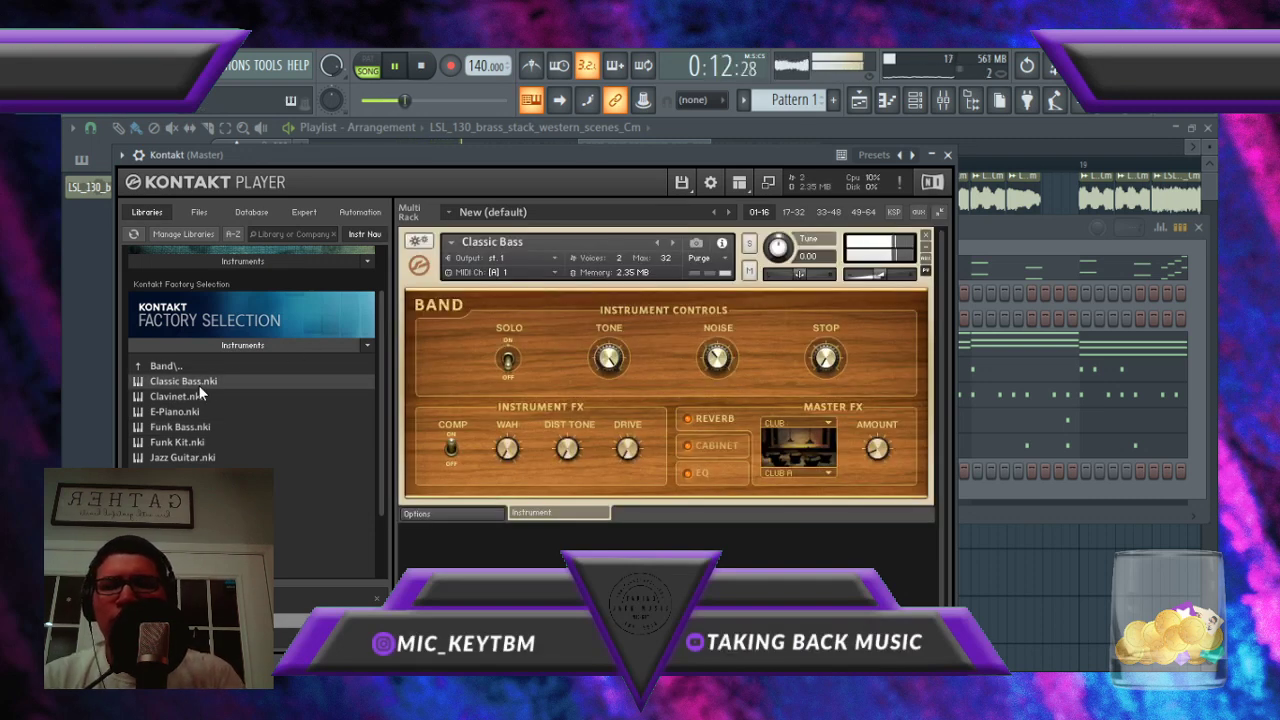
Step: Open the Kontakt channel's piano roll and add a short C#5 and a slightly longer F5 at the start of bar 1
{"action": "left_click", "coordinate": [988, 230]}
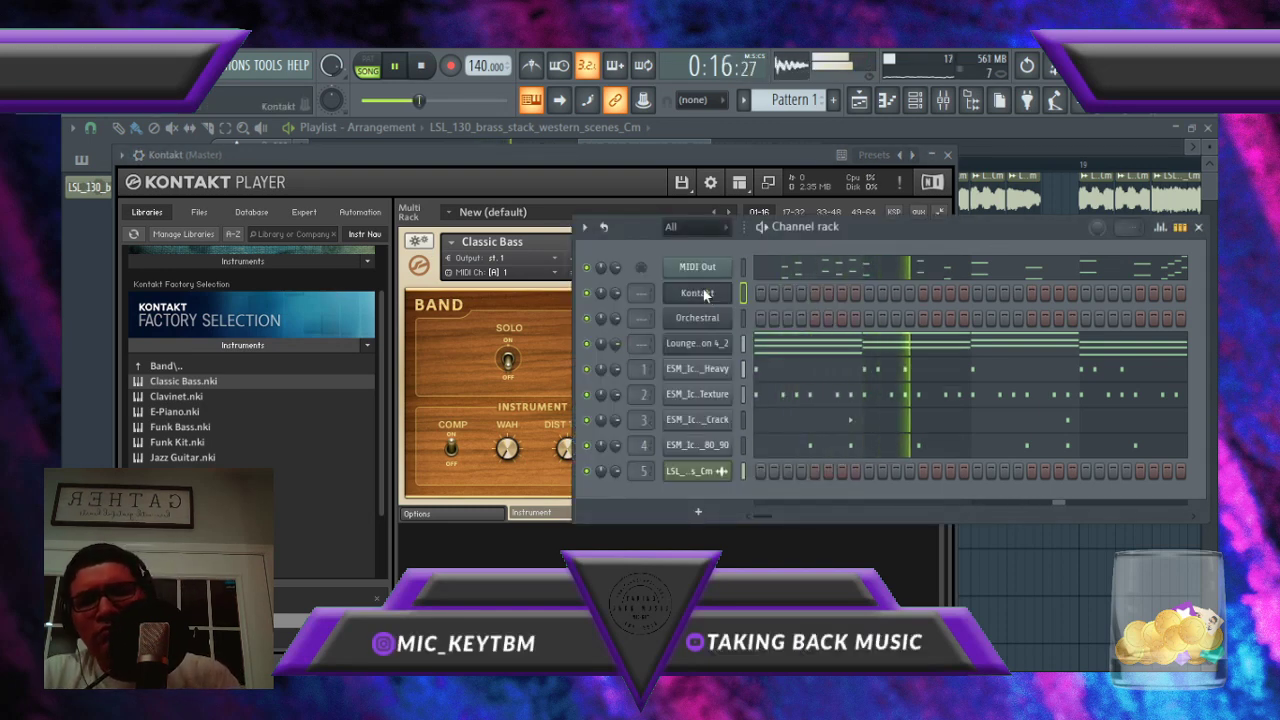
{"action": "key", "text": "F7"}
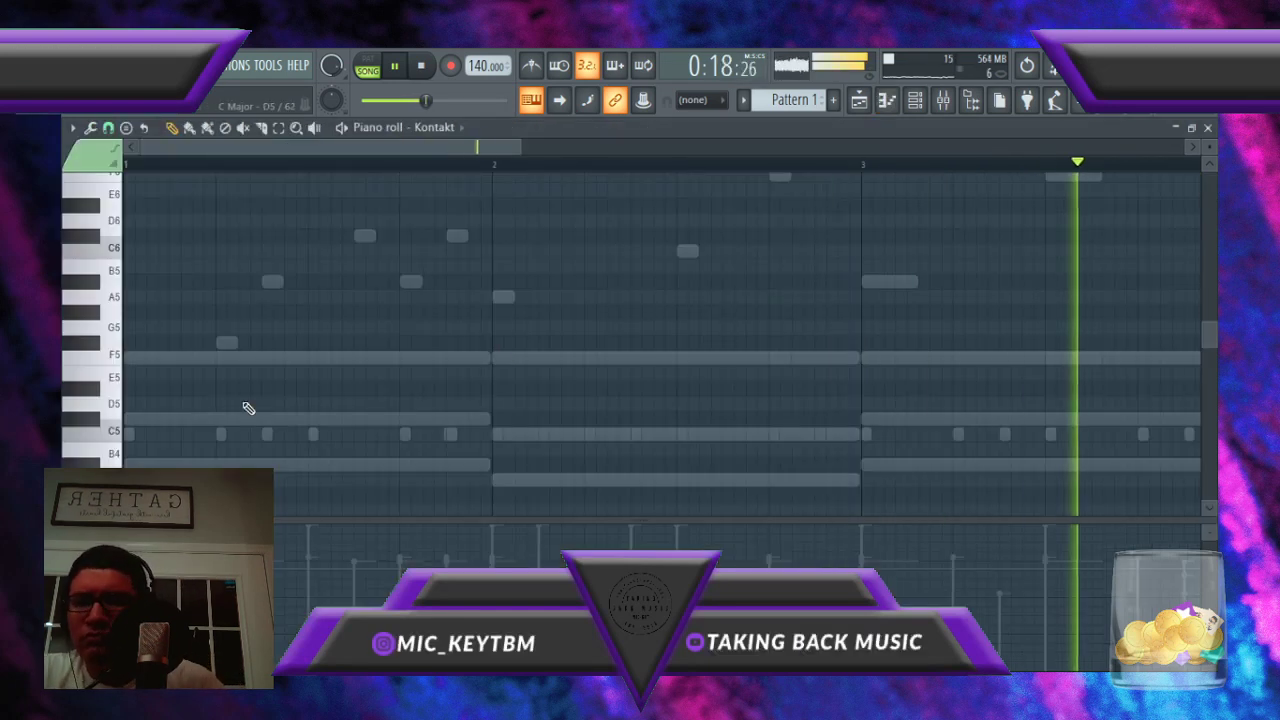
{"action": "scroll", "coordinate": [244, 404], "scroll_direction": "down", "scroll_amount": 2}
{"action": "scroll", "coordinate": [248, 408], "scroll_direction": "down", "scroll_amount": 1}
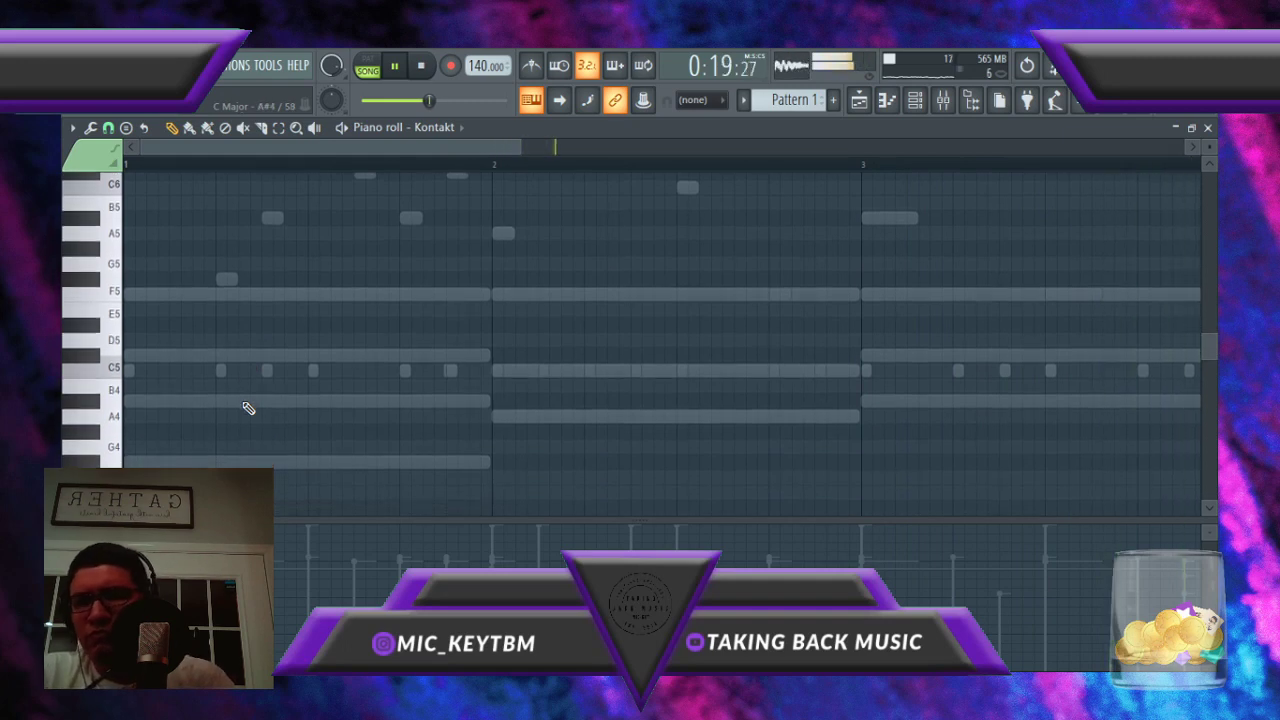
{"action": "left_click", "coordinate": [129, 357]}
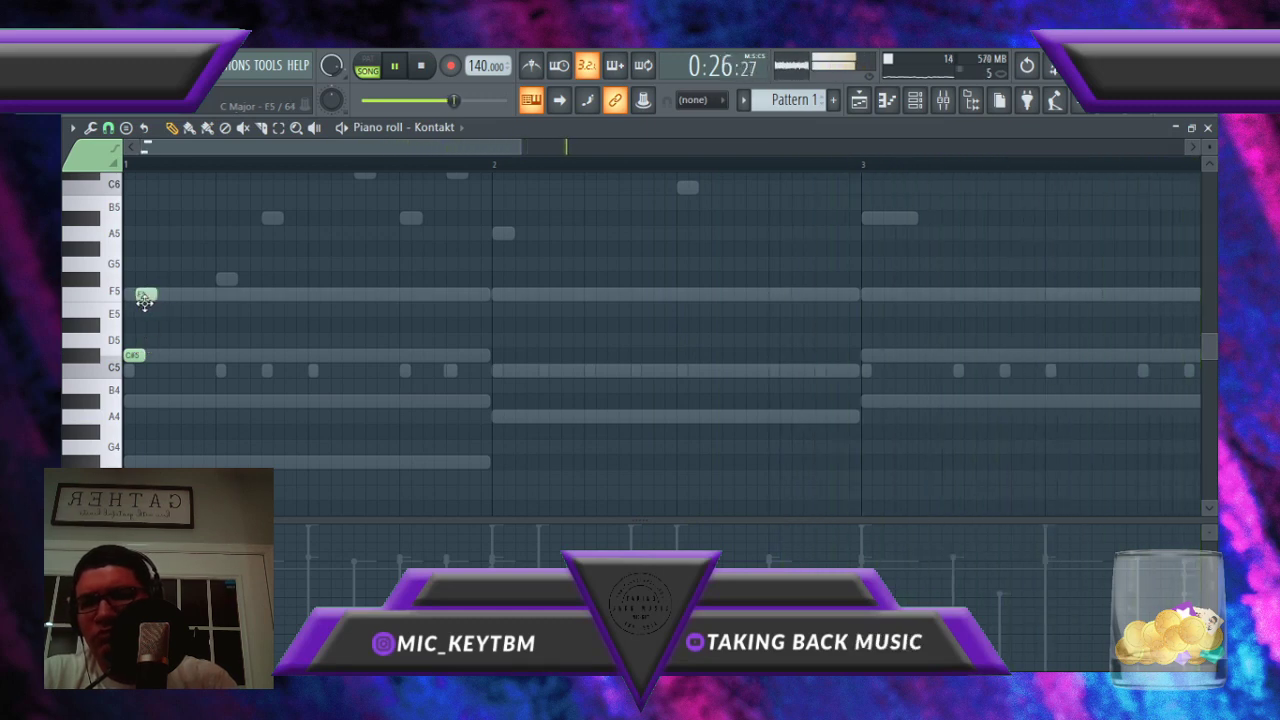
{"action": "mouse_move", "coordinate": [150, 297]}
{"action": "left_mouse_down"}
{"action": "mouse_move", "coordinate": [180, 300]}
{"action": "mouse_move", "coordinate": [168, 297]}
{"action": "left_mouse_up"}
{"action": "key", "text": "space"}
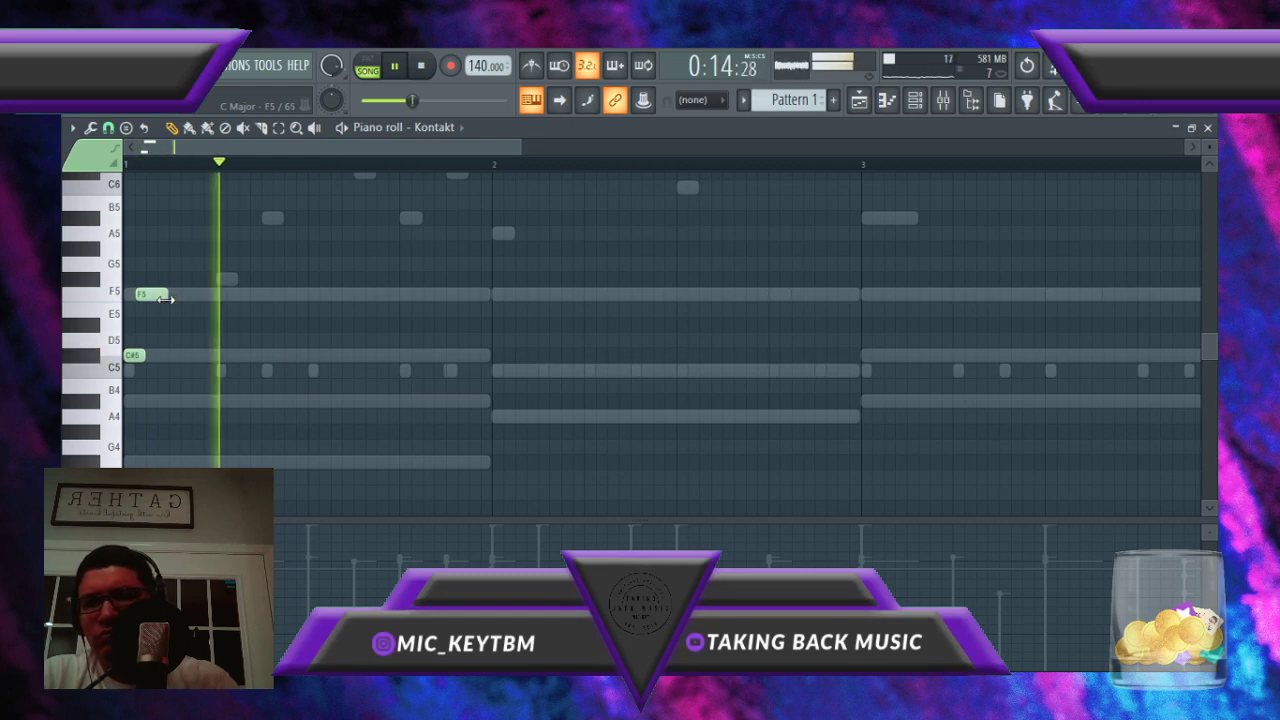
Step: Continue the bar 1 bass line with descending C#5, A#4 and F#4 notes and play it back
{"action": "left_click", "coordinate": [172, 357]}
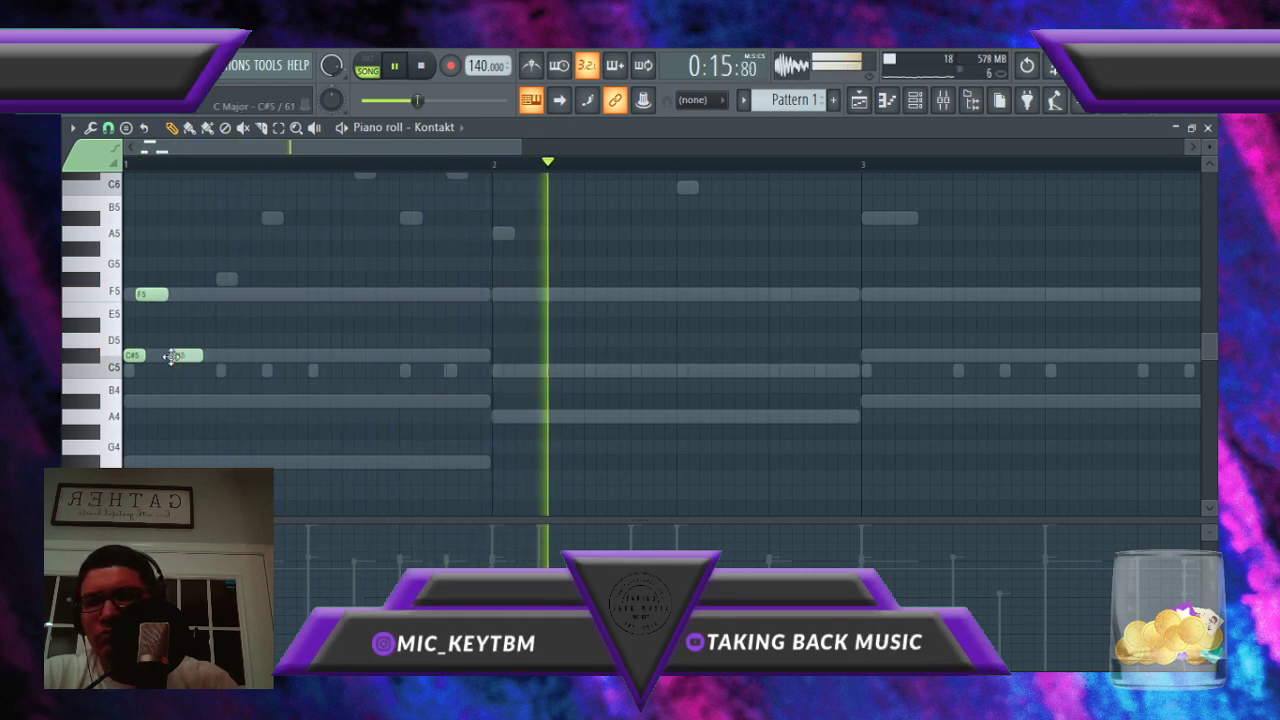
{"action": "left_click", "coordinate": [222, 401]}
{"action": "left_click", "coordinate": [265, 462]}
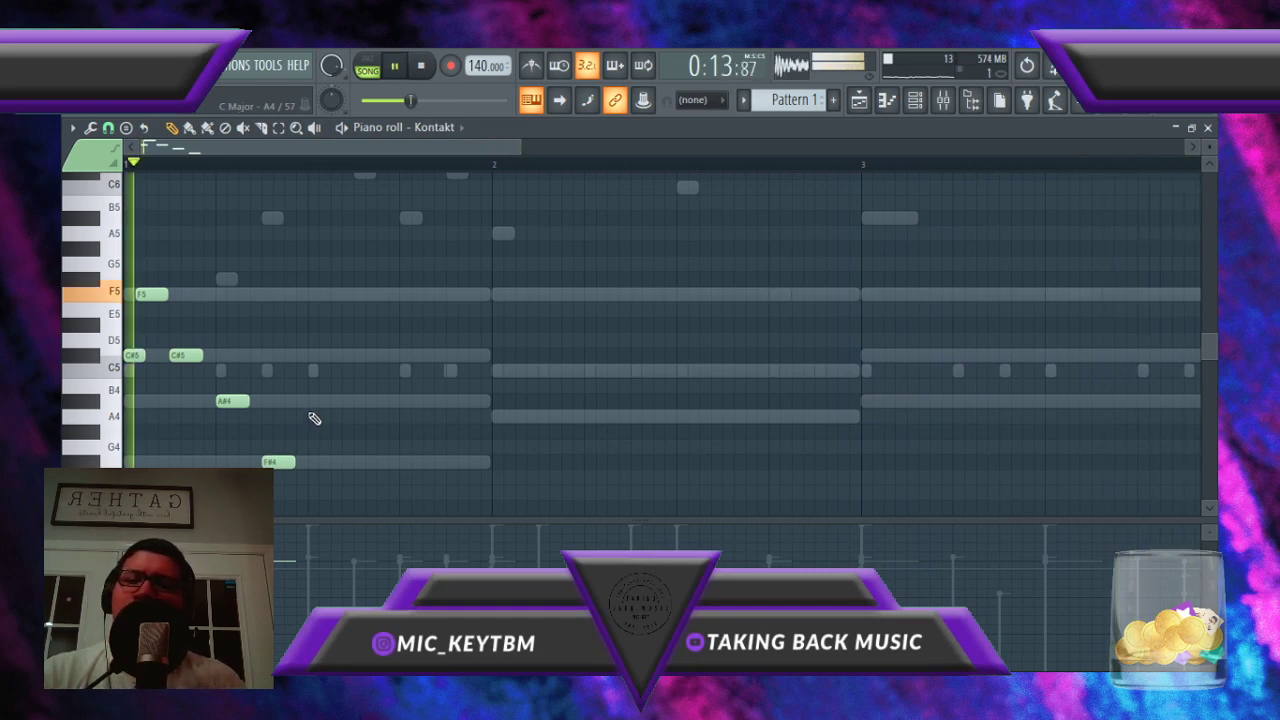
{"action": "key", "text": "space"}
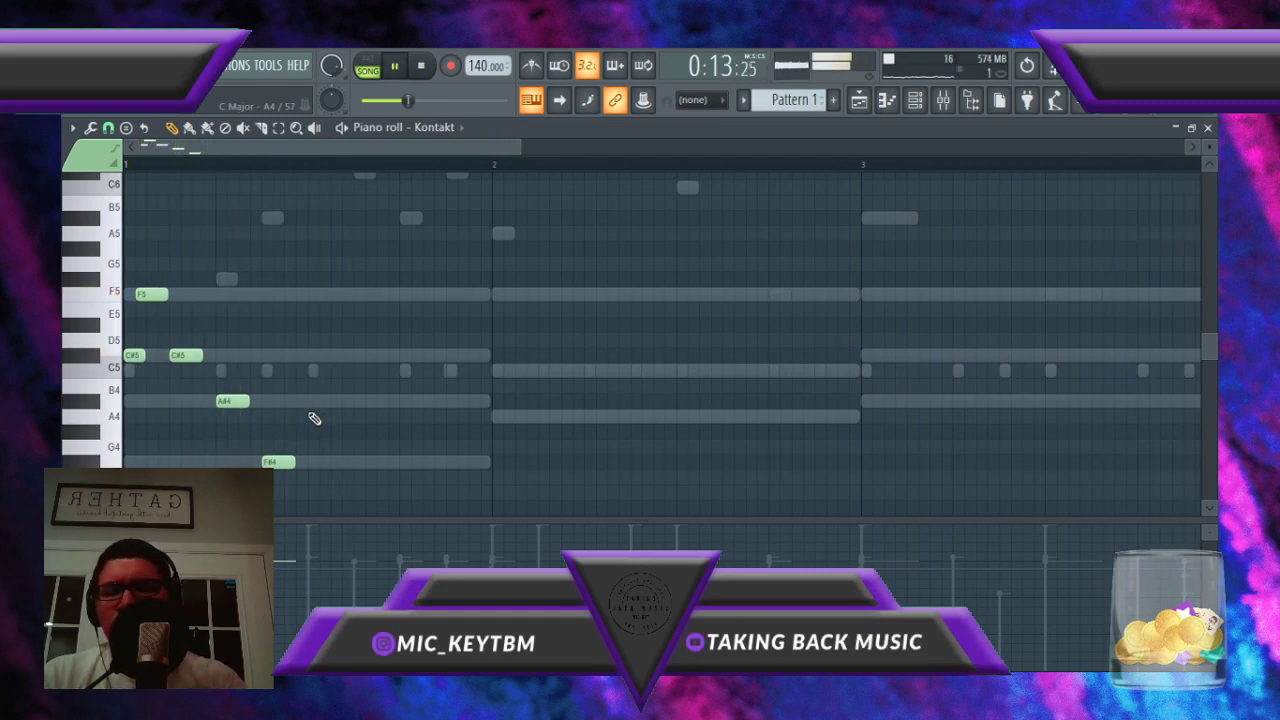
{"action": "key", "text": "space"}
Step: Add a C#5 note midway through bar 1 and extend it to the end of the bar
{"action": "left_click", "coordinate": [311, 356]}
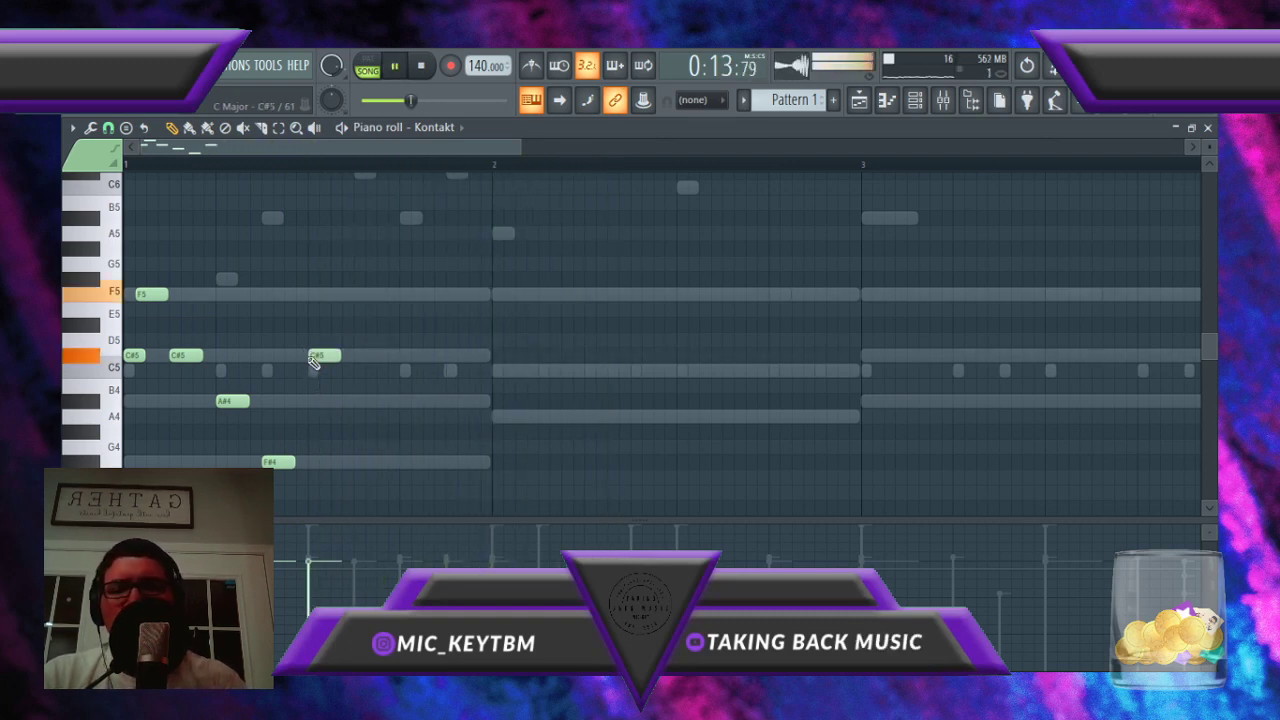
{"action": "key", "text": "space"}
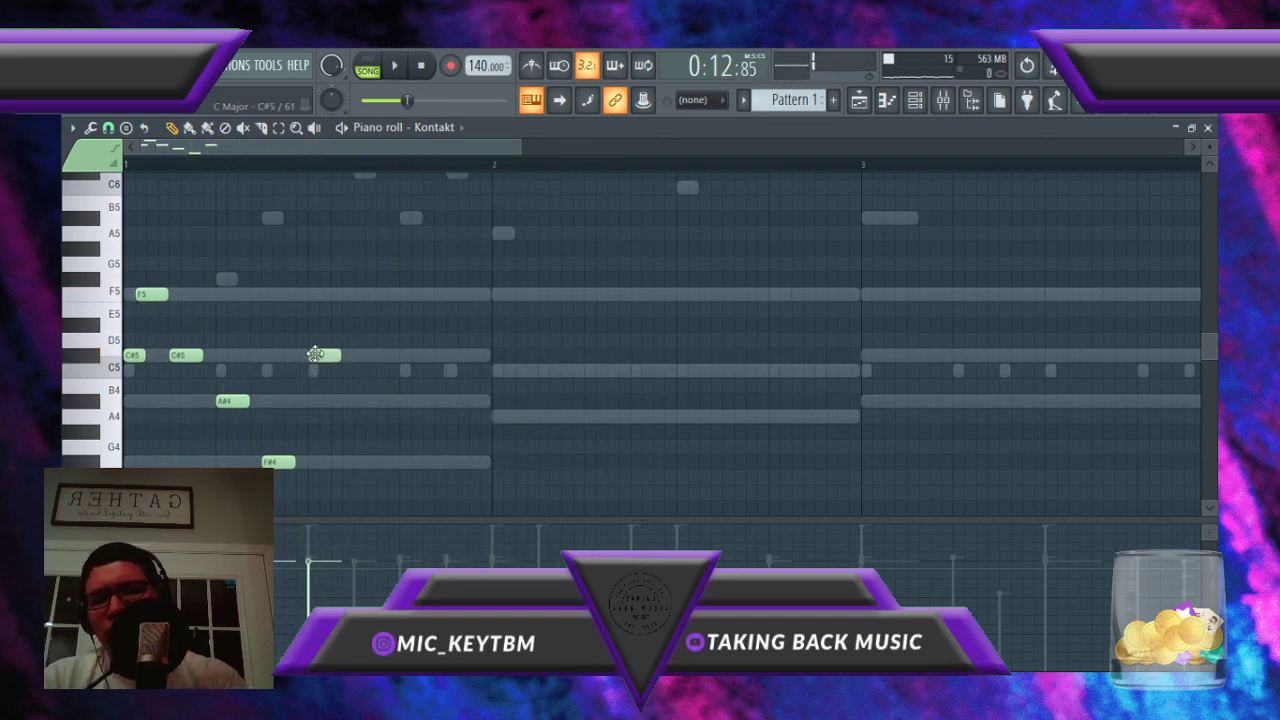
{"action": "key", "text": "space"}
{"action": "left_click_drag", "start_coordinate": [335, 357], "coordinate": [490, 360]}
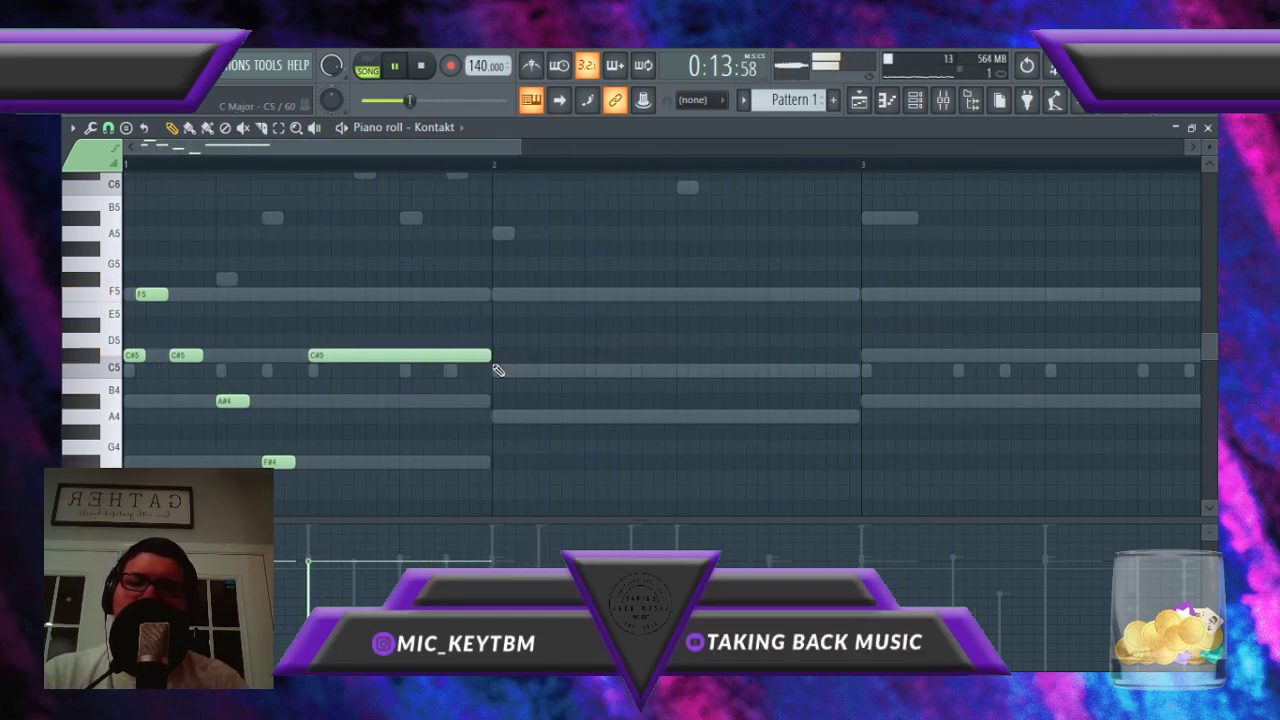
Step: Write the bar 2 bass notes A4, A4, F5, C5 and F5, shortening the first A4 and placing C5 directly after the first F5
{"action": "left_click", "coordinate": [496, 416]}
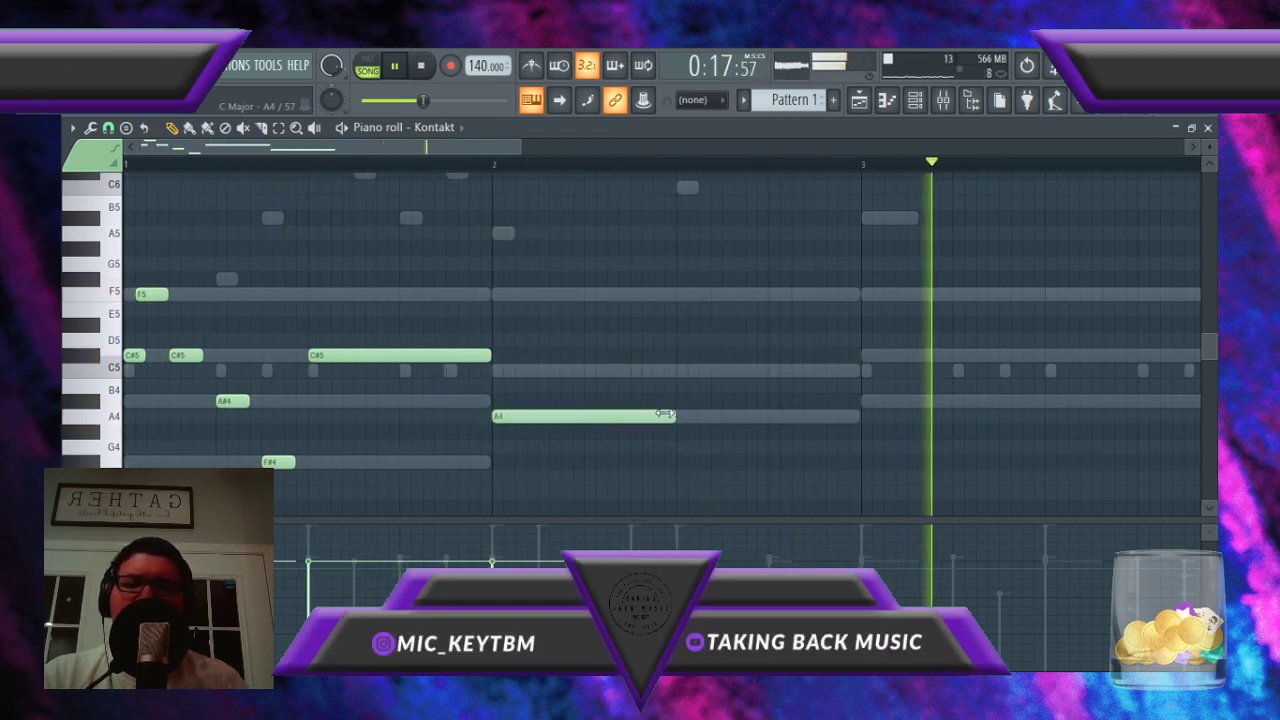
{"action": "left_click_drag", "start_coordinate": [664, 414], "coordinate": [540, 417]}
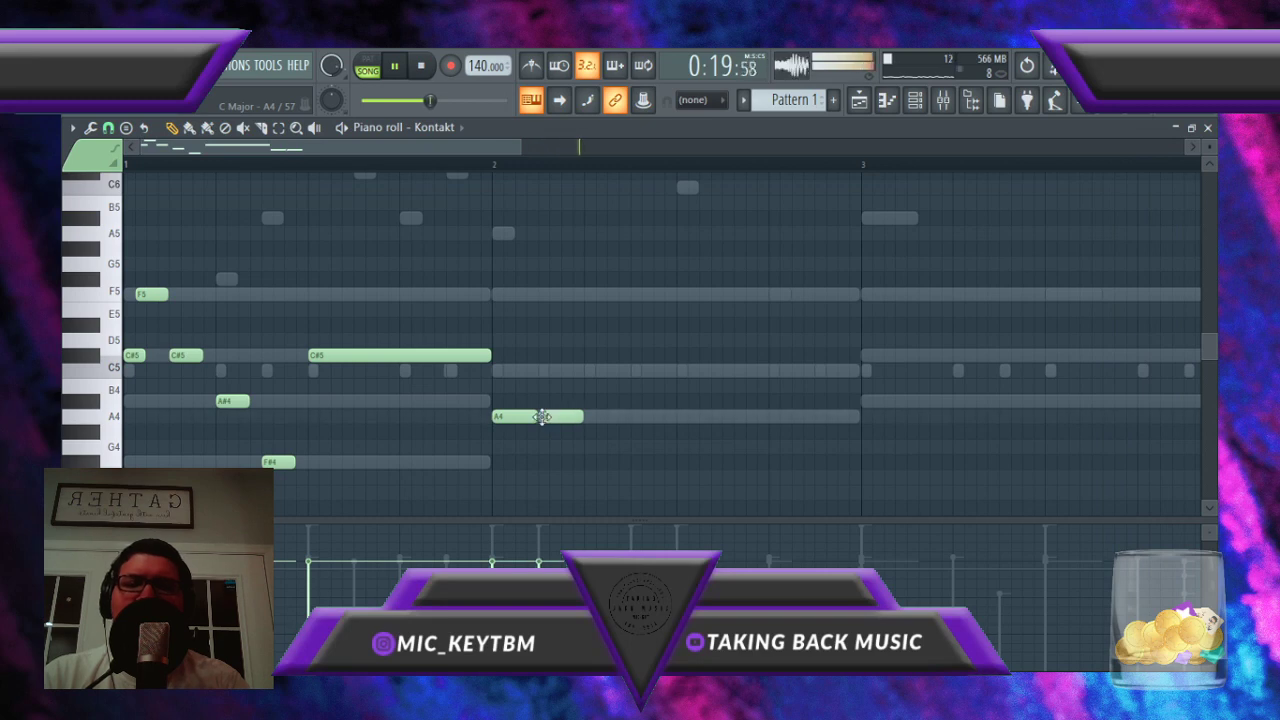
{"action": "left_click", "coordinate": [588, 294]}
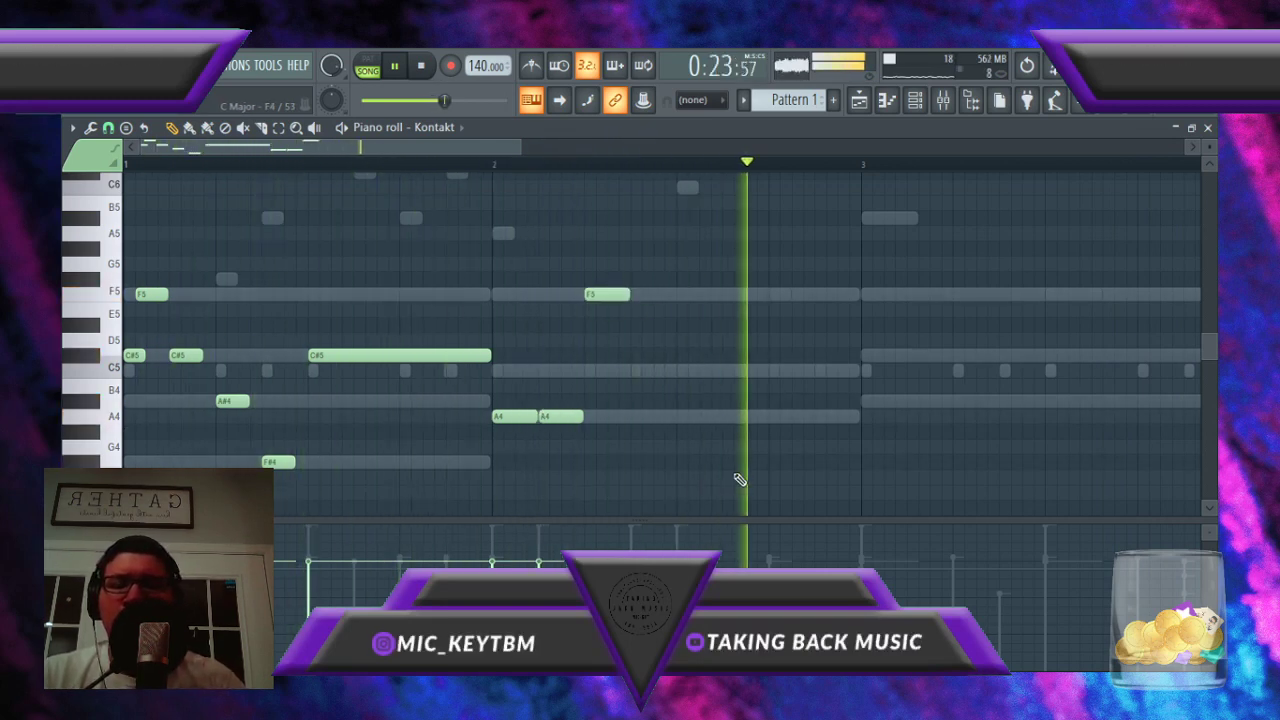
{"action": "left_click_drag", "start_coordinate": [532, 419], "coordinate": [521, 419]}
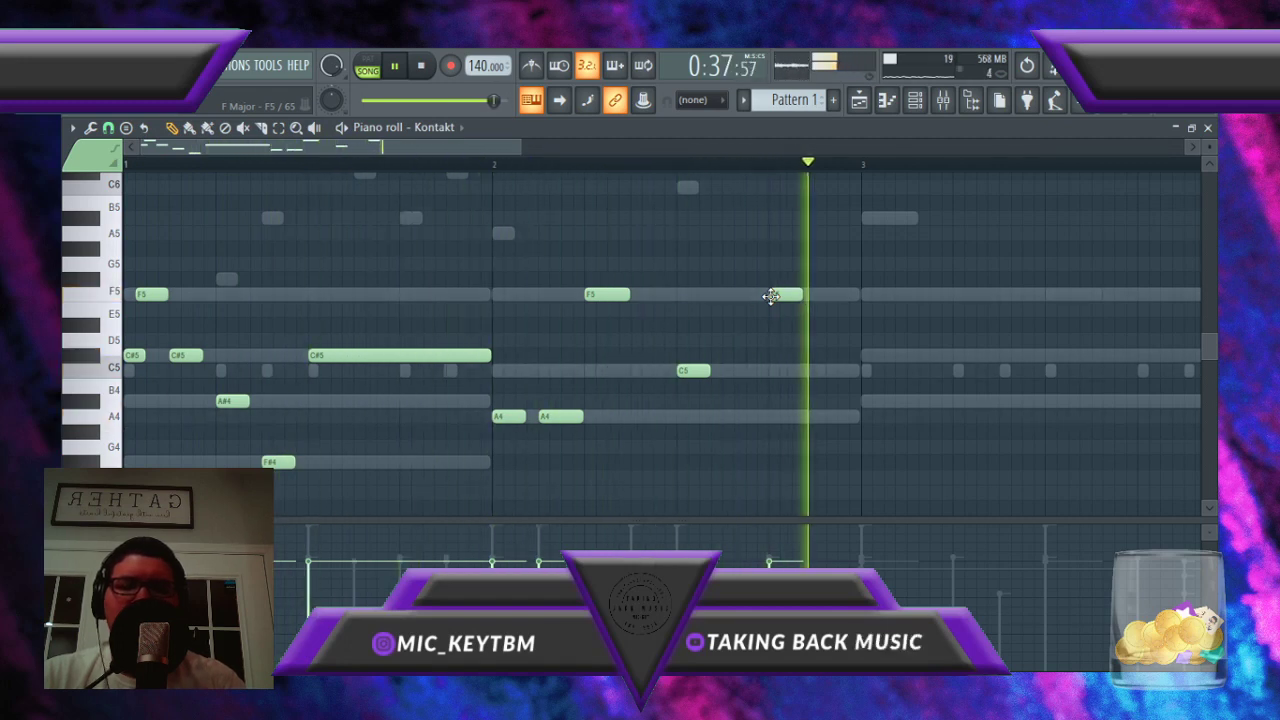
{"action": "left_click_drag", "start_coordinate": [682, 373], "coordinate": [655, 371]}
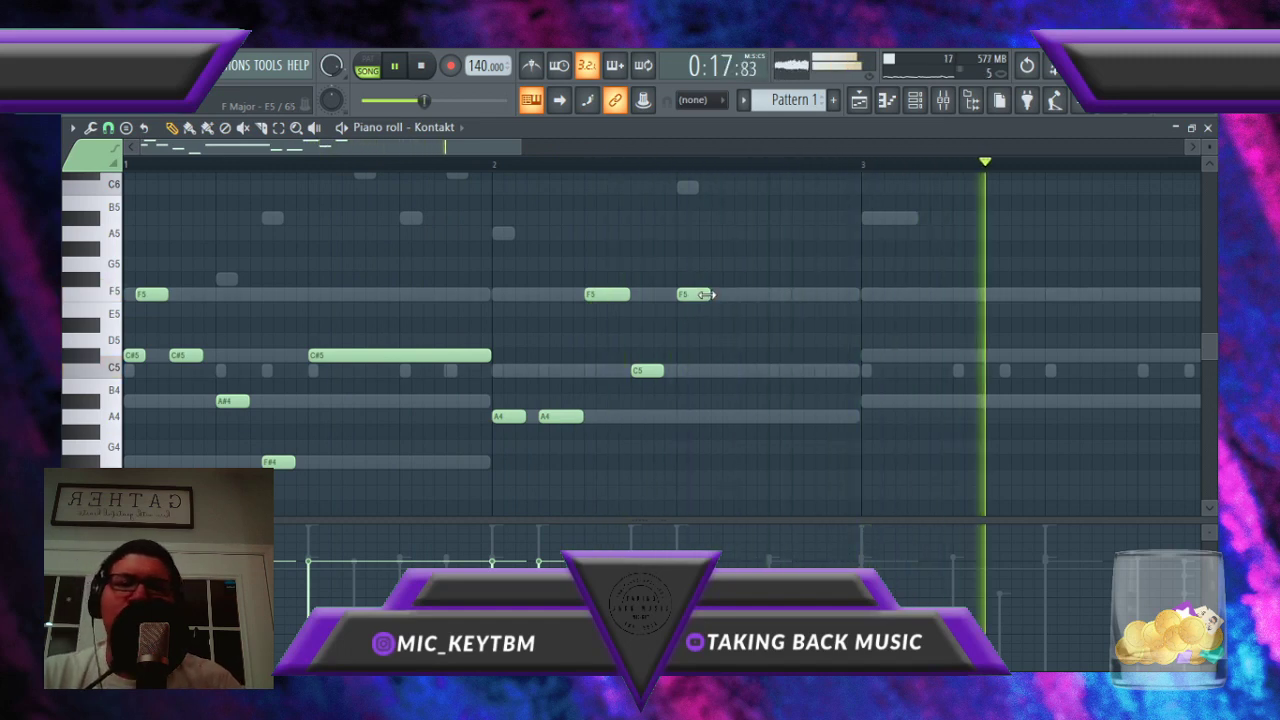
Step: Finish bar 2 with a longer F5 and an A5, and write A#5, a shortened C#5, F5 and A#4 across bar 3
{"action": "left_click_drag", "start_coordinate": [706, 294], "coordinate": [760, 294]}
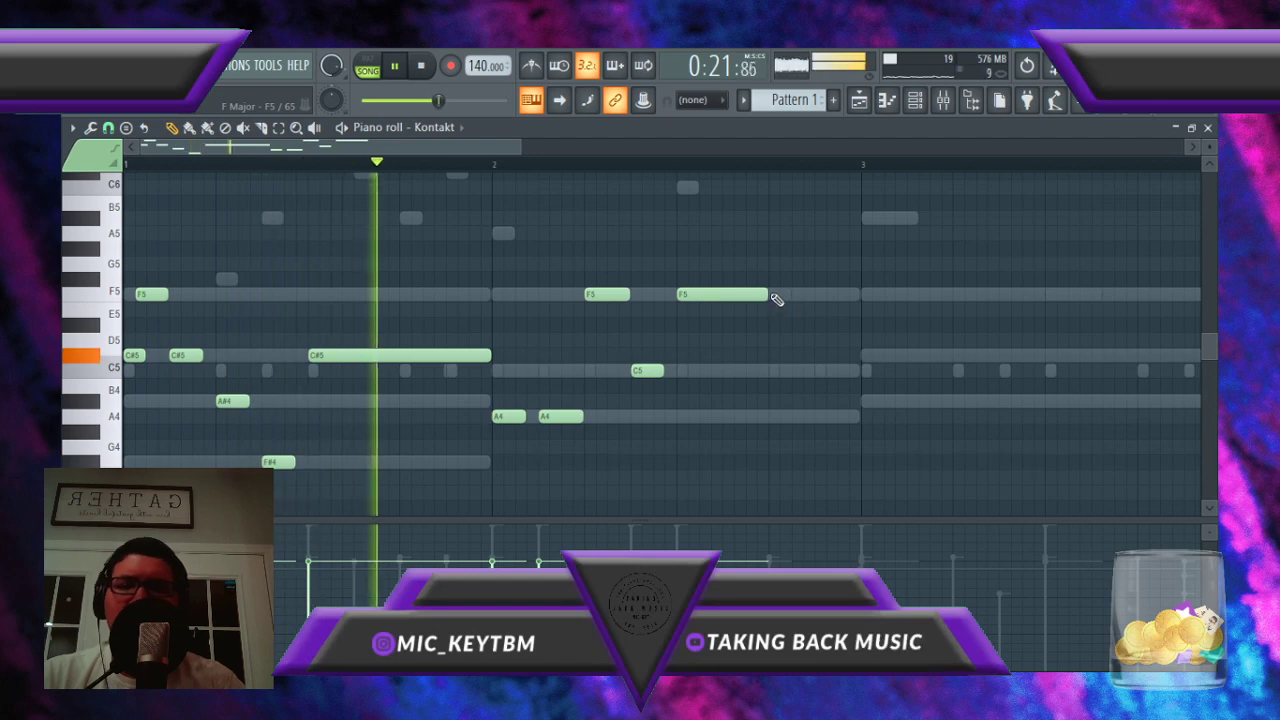
{"action": "left_click", "coordinate": [774, 233]}
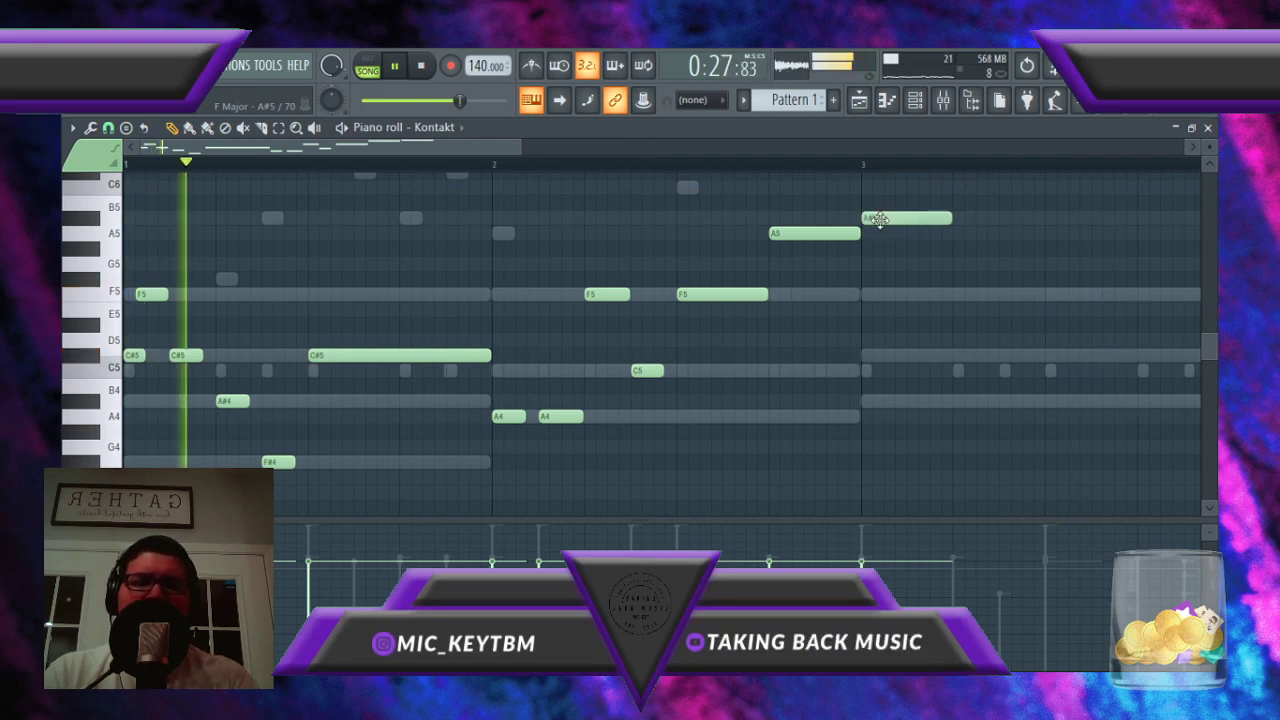
{"action": "scroll", "coordinate": [1000, 336], "scroll_direction": "right", "scroll_amount": 3}
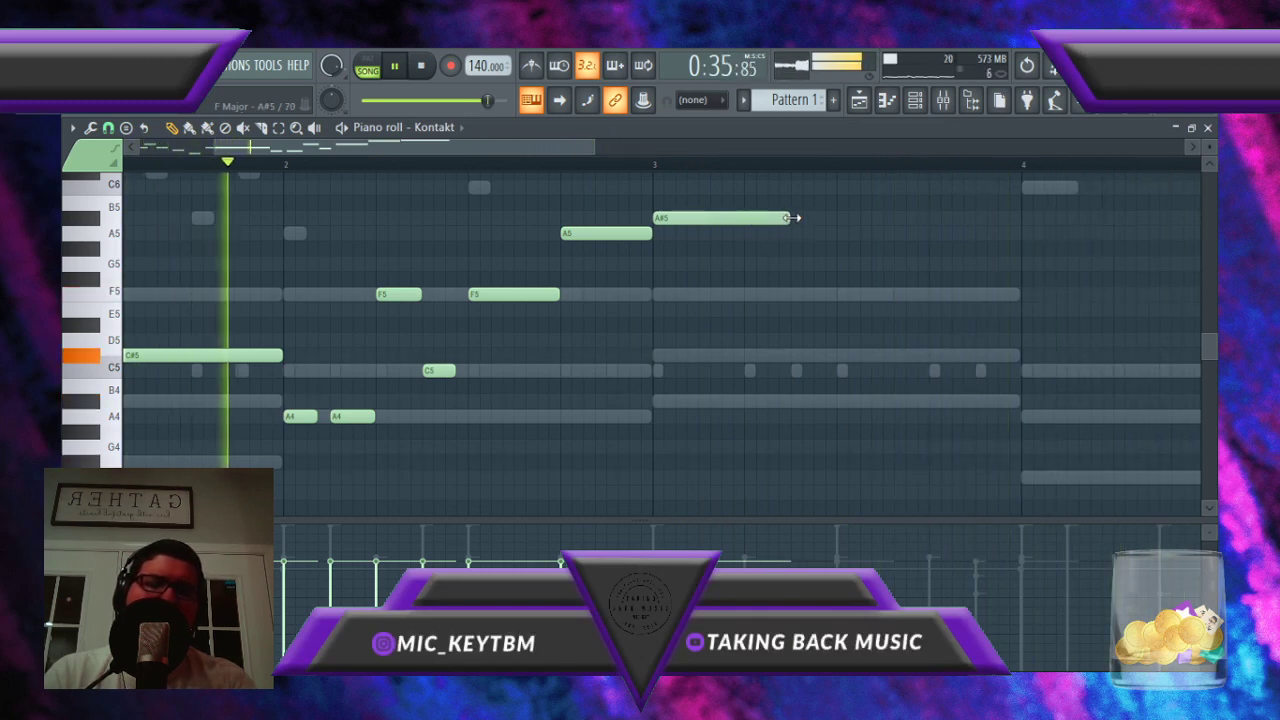
{"action": "left_click", "coordinate": [792, 354]}
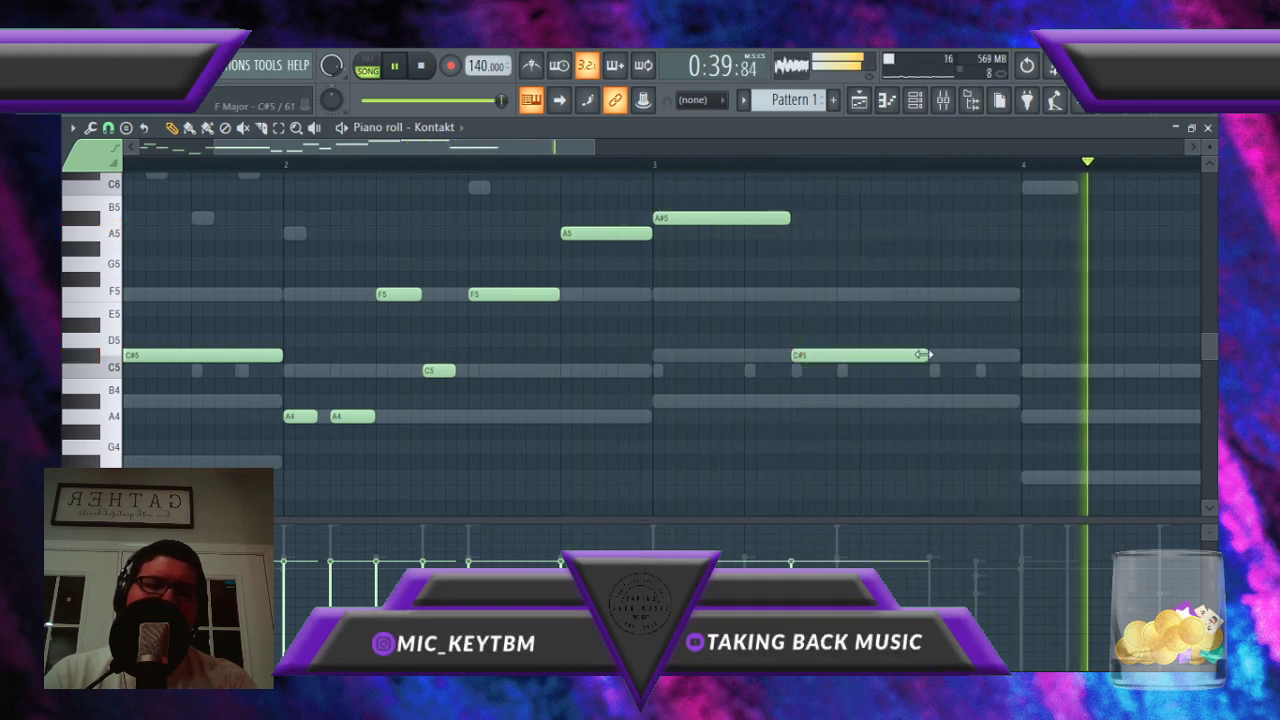
{"action": "left_click_drag", "start_coordinate": [922, 354], "coordinate": [855, 361]}
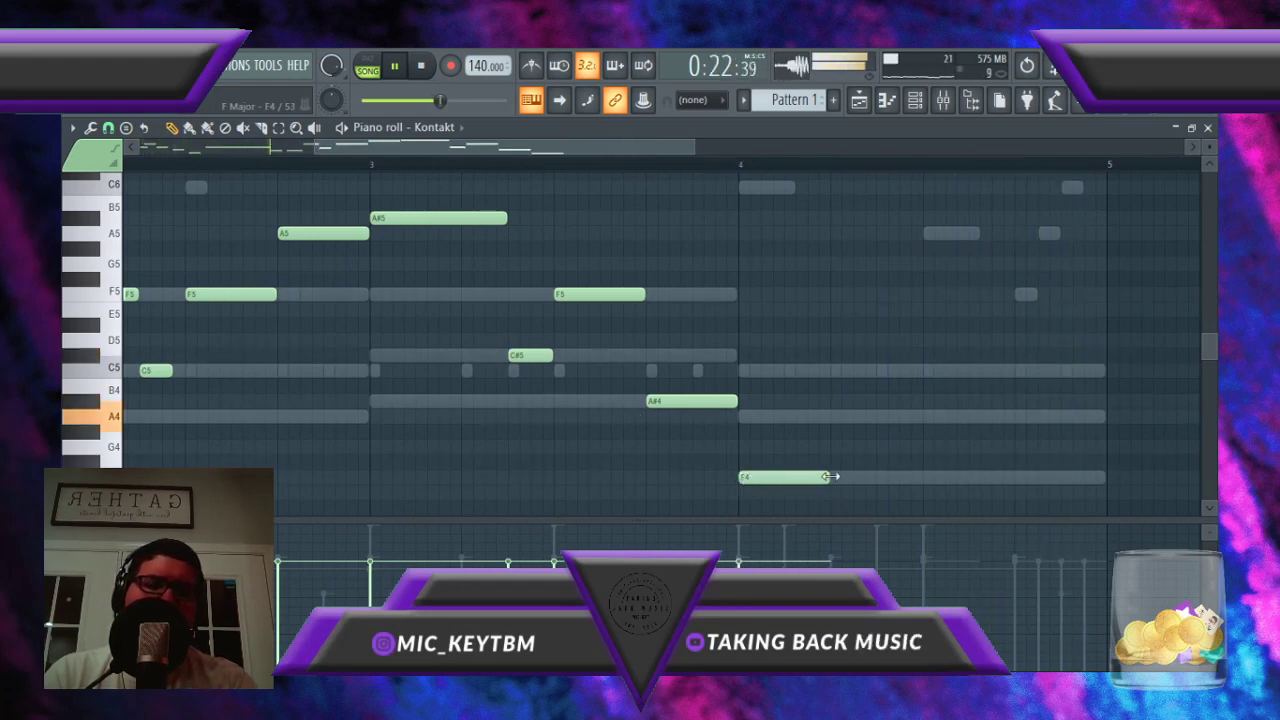
Step: Write the bar 4 bass notes as three F4s, two A4s and a closing C5, adjusting the F4 and A4 lengths
{"action": "mouse_move", "coordinate": [830, 477]}
{"action": "left_mouse_down"}
{"action": "mouse_move", "coordinate": [906, 477]}
{"action": "mouse_move", "coordinate": [812, 482]}
{"action": "left_mouse_up"}
{"action": "left_click", "coordinate": [812, 480]}
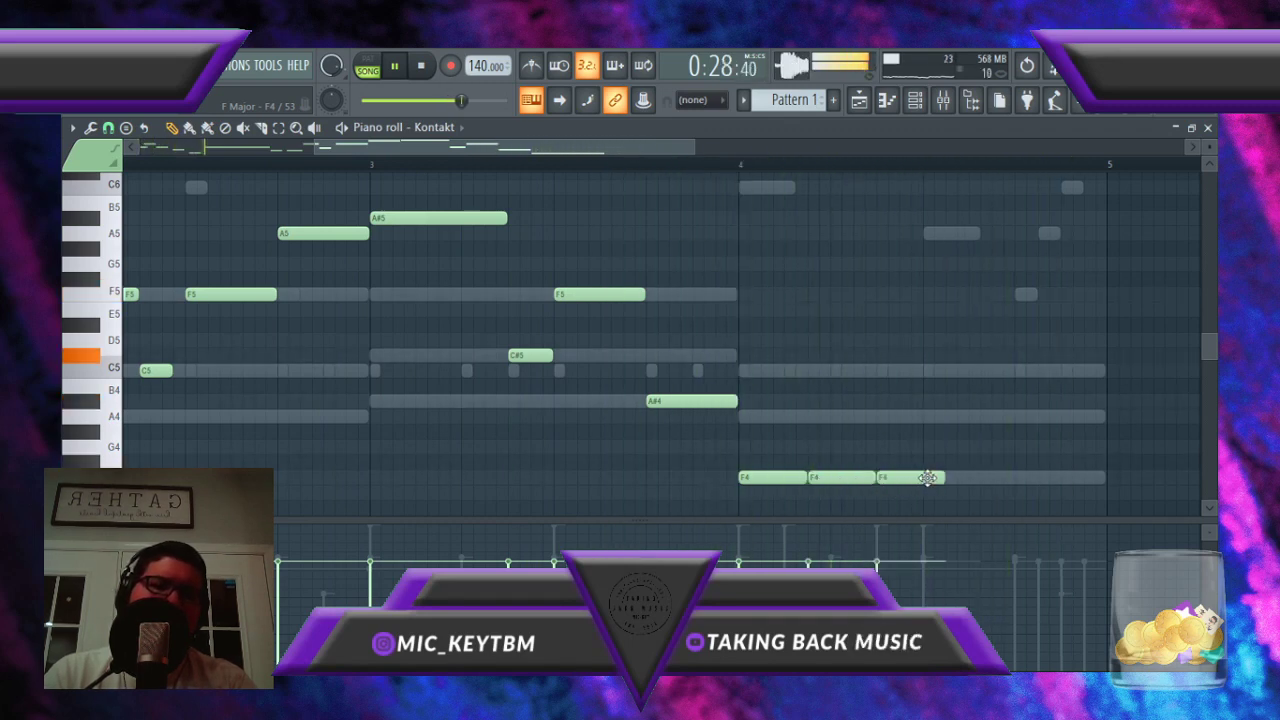
{"action": "left_click_drag", "start_coordinate": [925, 482], "coordinate": [921, 480]}
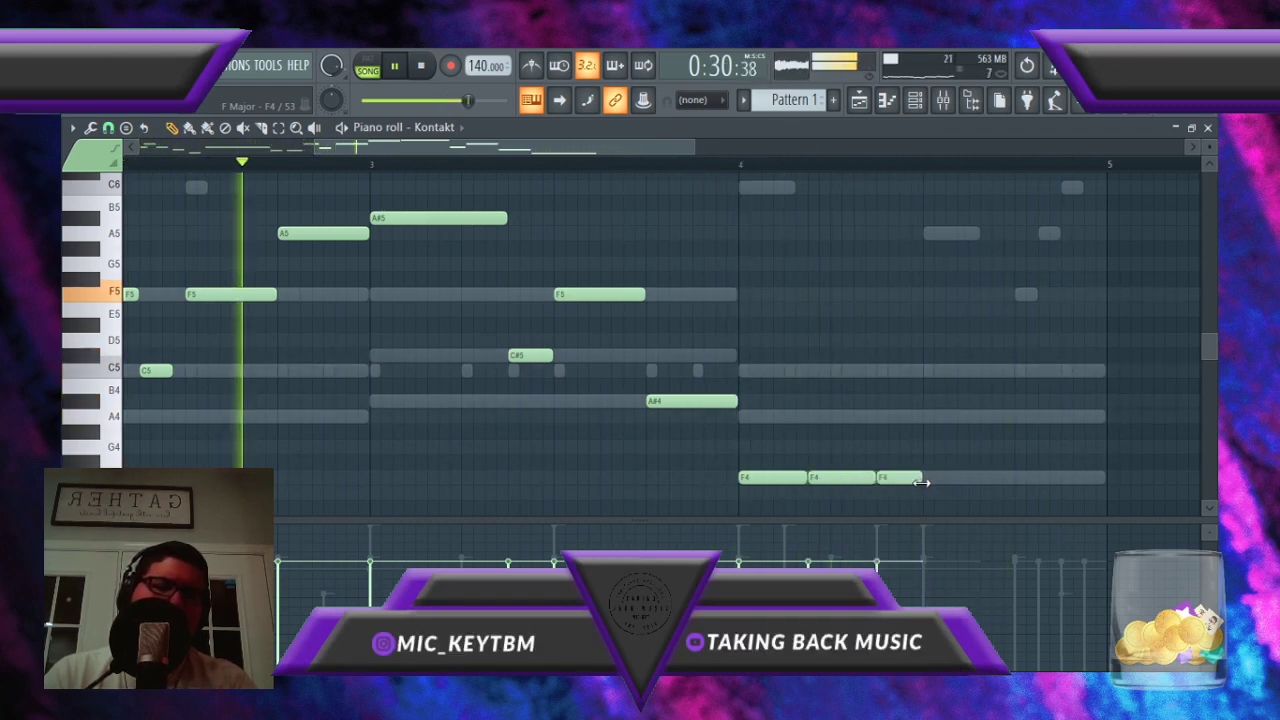
{"action": "left_click", "coordinate": [924, 417]}
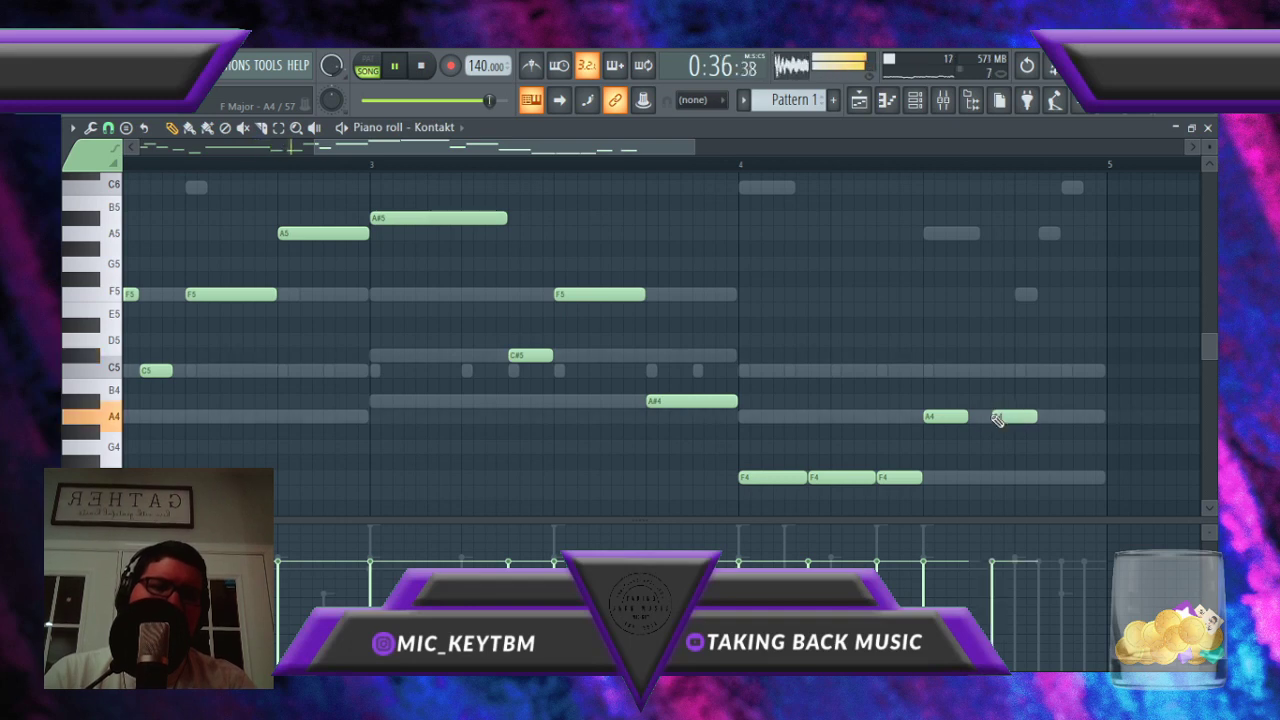
{"action": "left_click_drag", "start_coordinate": [964, 417], "coordinate": [991, 417]}
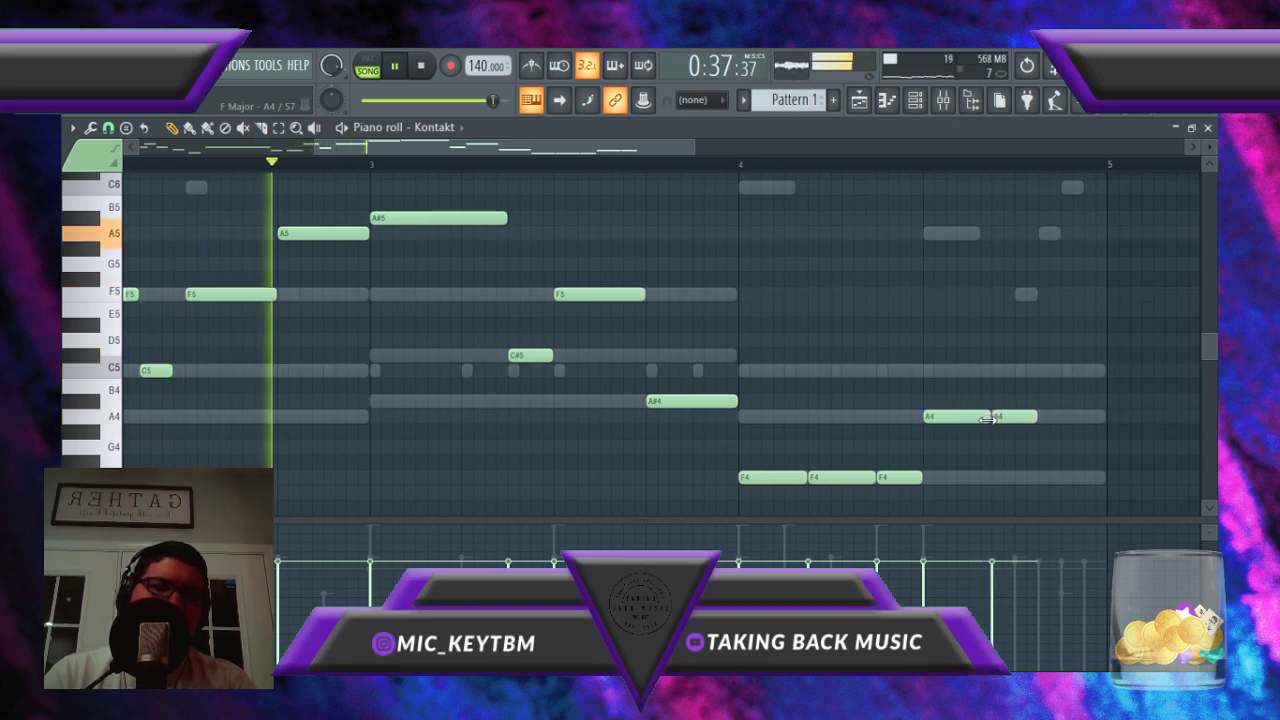
{"action": "left_click", "coordinate": [1066, 370]}
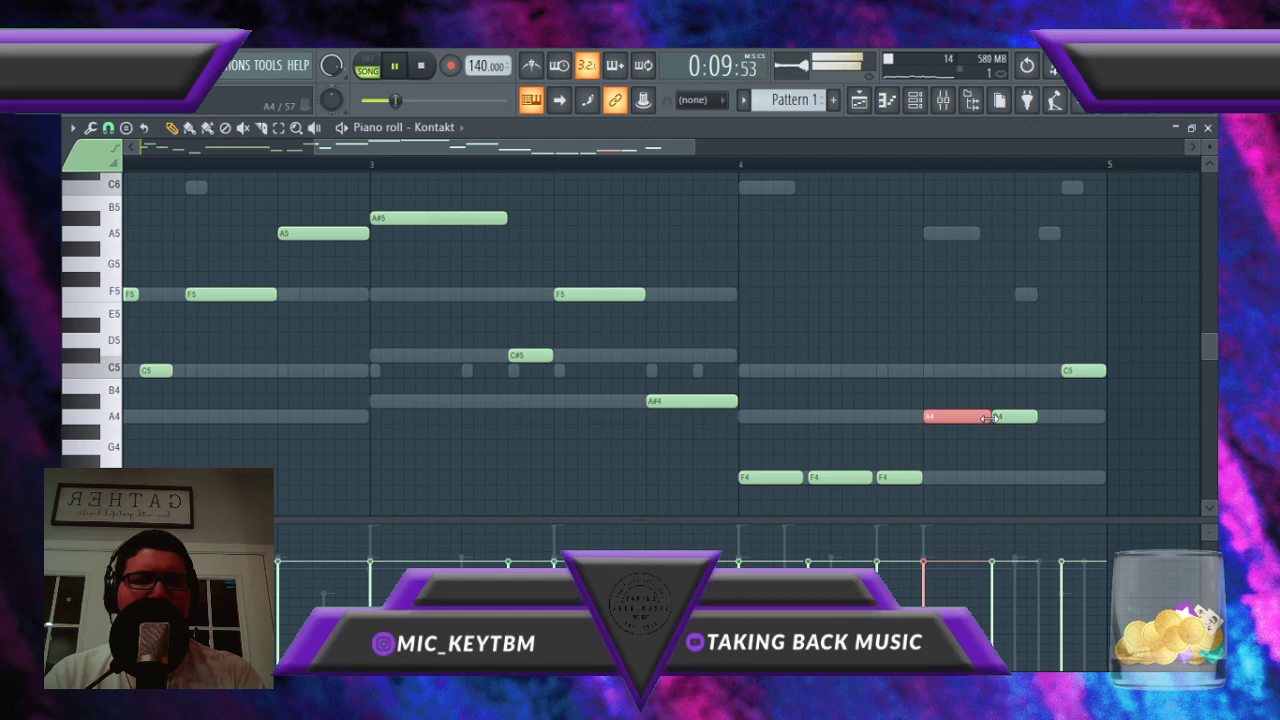
{"action": "left_click_drag", "start_coordinate": [988, 418], "coordinate": [977, 421]}
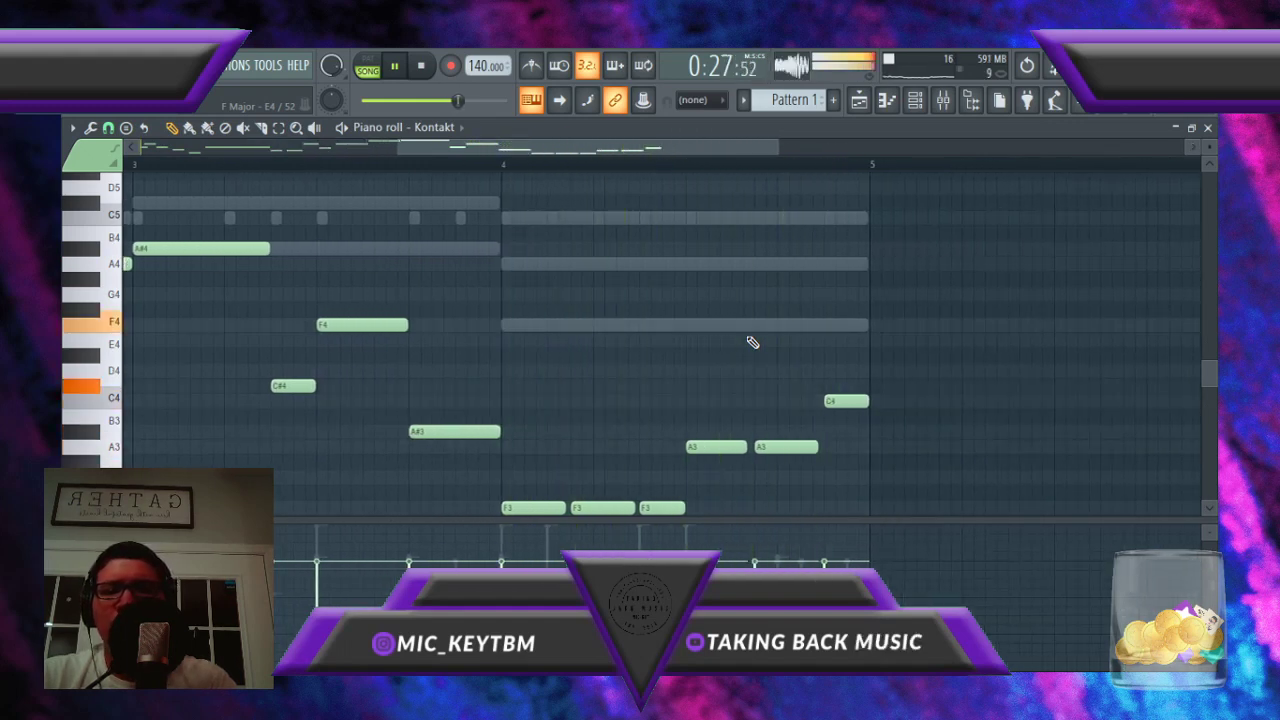
Step: Shorten bar 4's first F3 and place a longer second F3 right after it, filling the space before the third F3
{"action": "scroll", "coordinate": [752, 342], "scroll_direction": "down", "scroll_amount": 3}
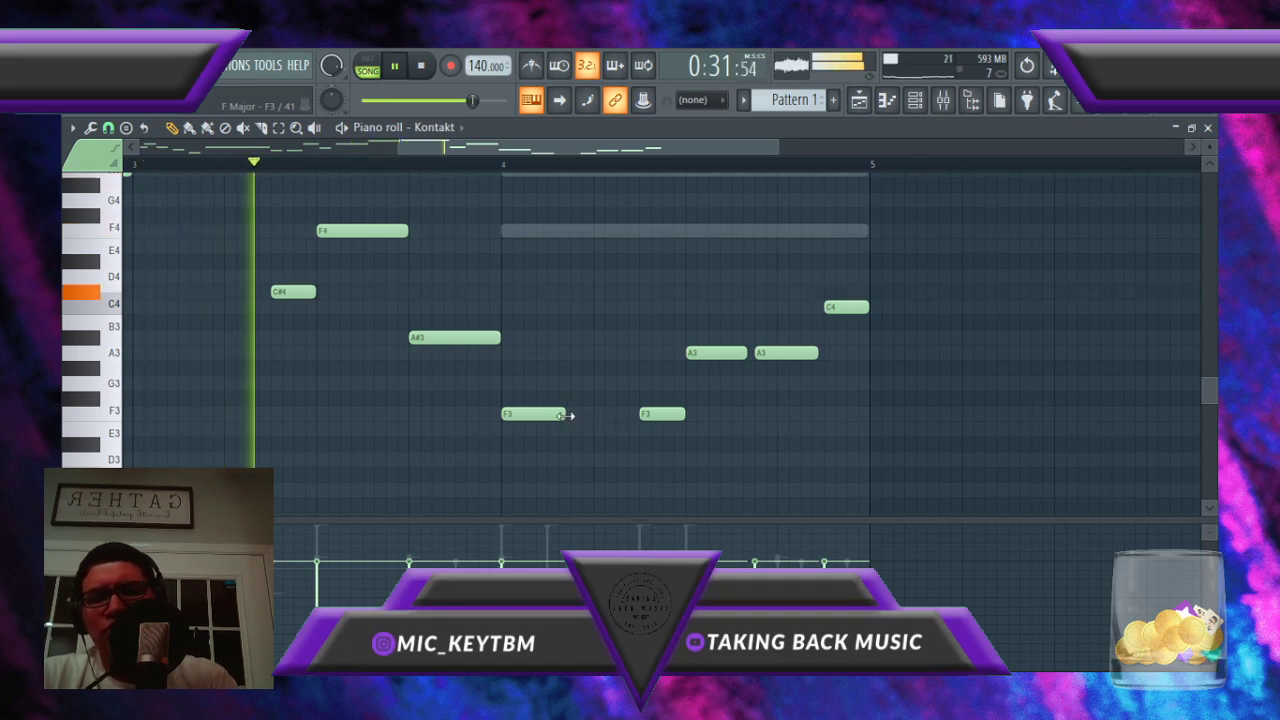
{"action": "left_click_drag", "start_coordinate": [566, 414], "coordinate": [597, 422]}
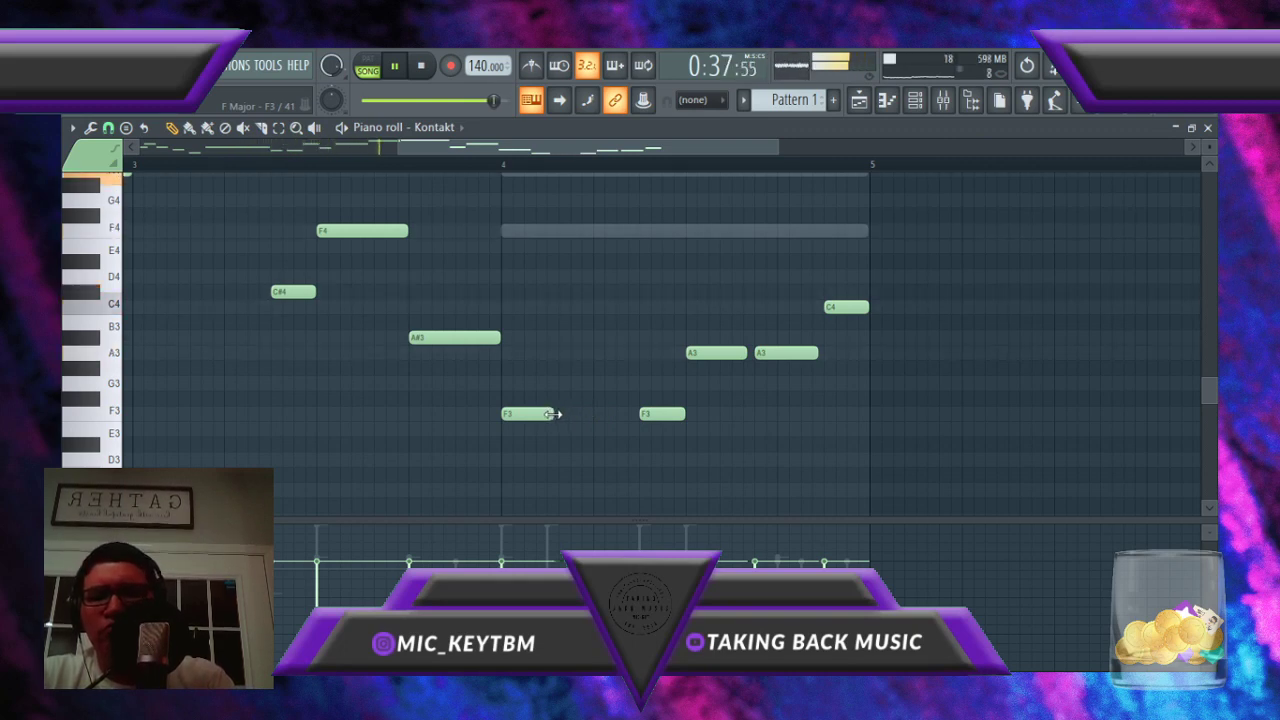
{"action": "left_click_drag", "start_coordinate": [547, 414], "coordinate": [543, 415]}
{"action": "left_click", "coordinate": [552, 414]}
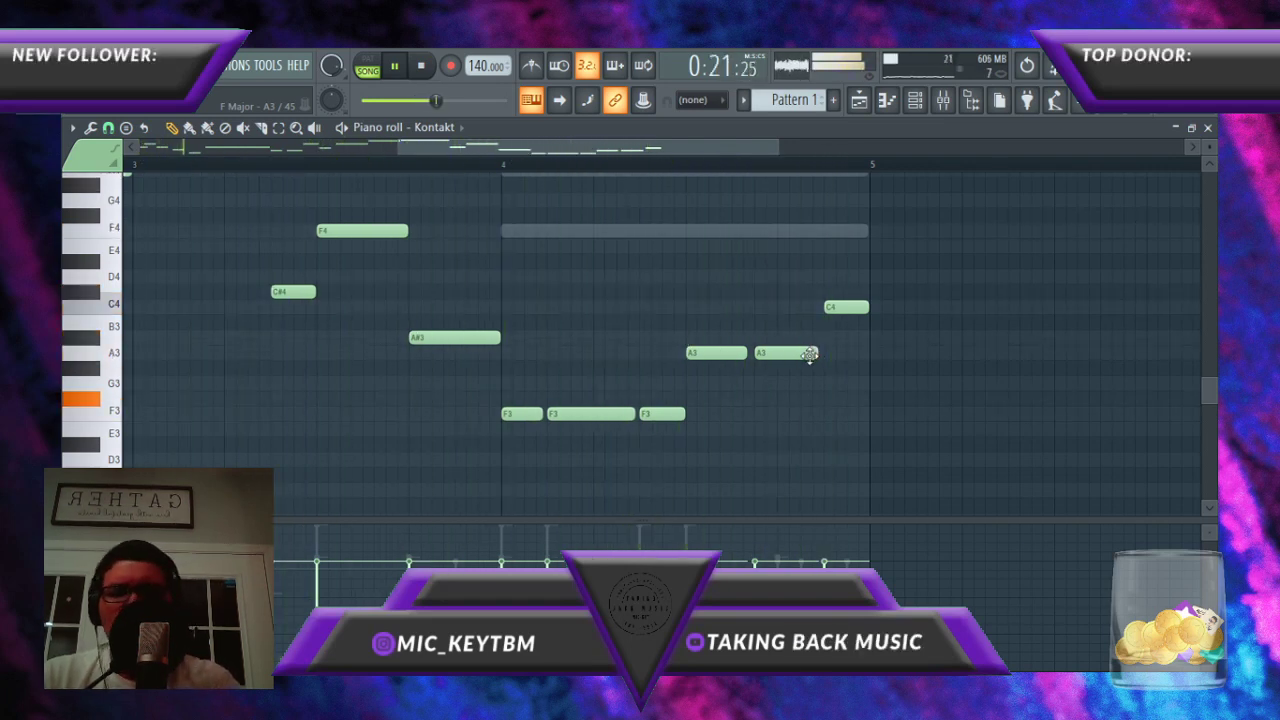
{"action": "left_click", "coordinate": [1209, 128]}
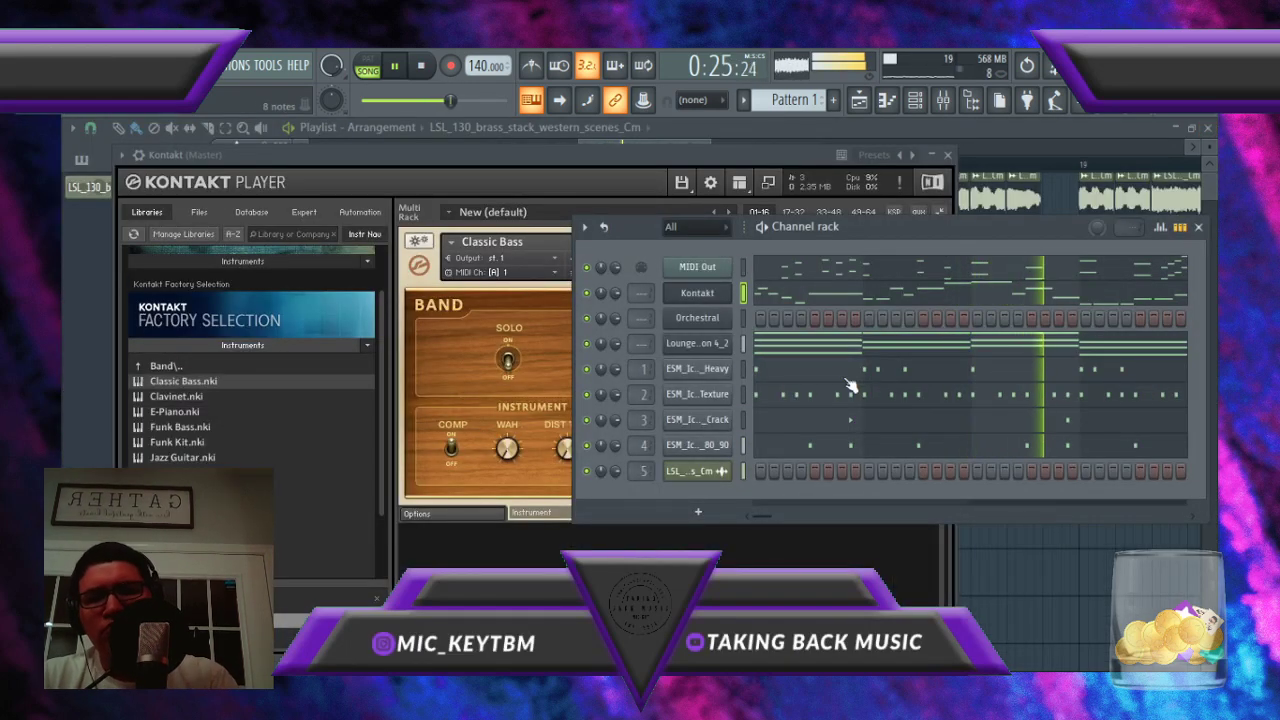
Step: Shorten the opening C#4 of the Kontakt bass line, raise the following F4 to F#4, and close the piano roll and Kontakt window
{"action": "left_click", "coordinate": [790, 291]}
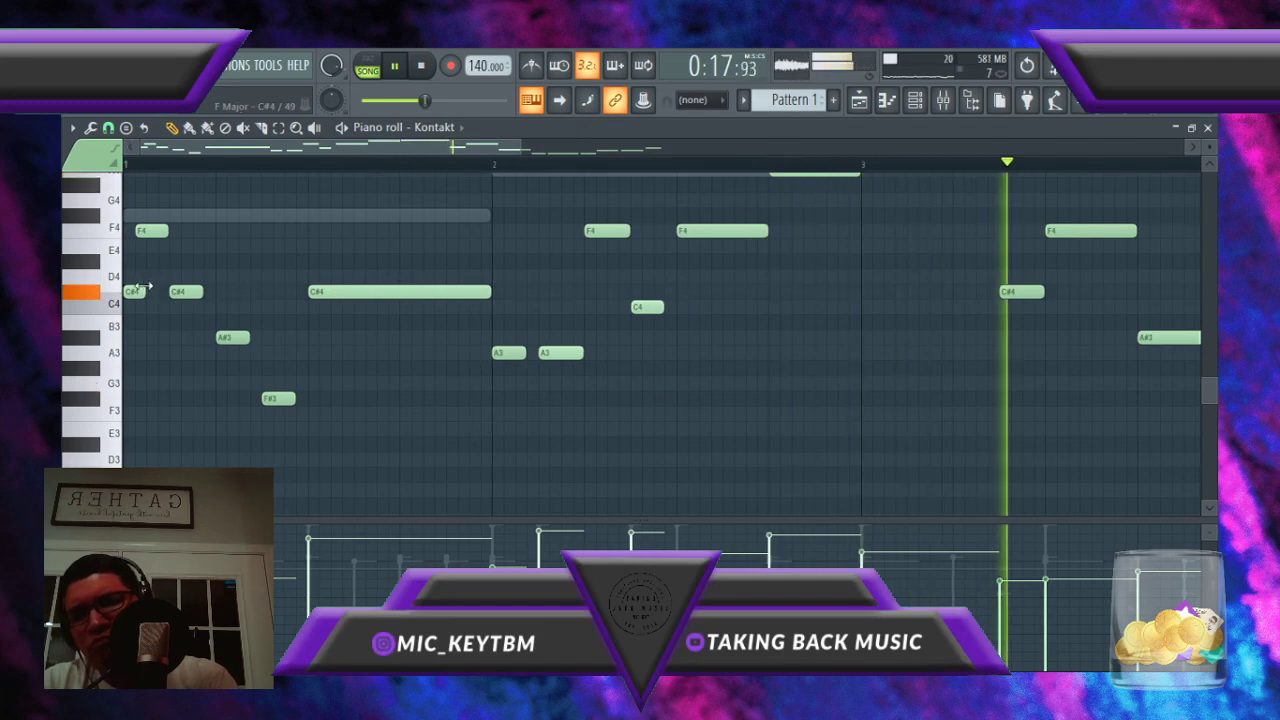
{"action": "left_click_drag", "start_coordinate": [145, 290], "coordinate": [136, 295]}
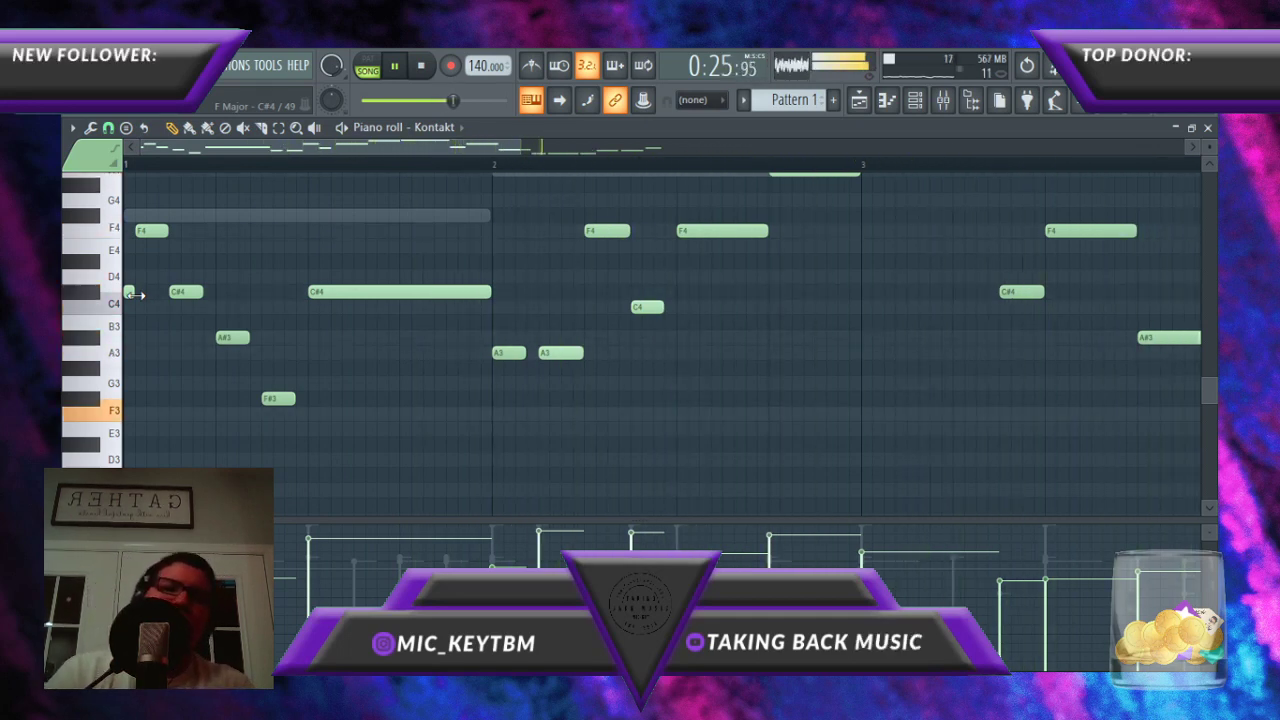
{"action": "scroll", "coordinate": [136, 298], "scroll_direction": "up", "scroll_amount": 5}
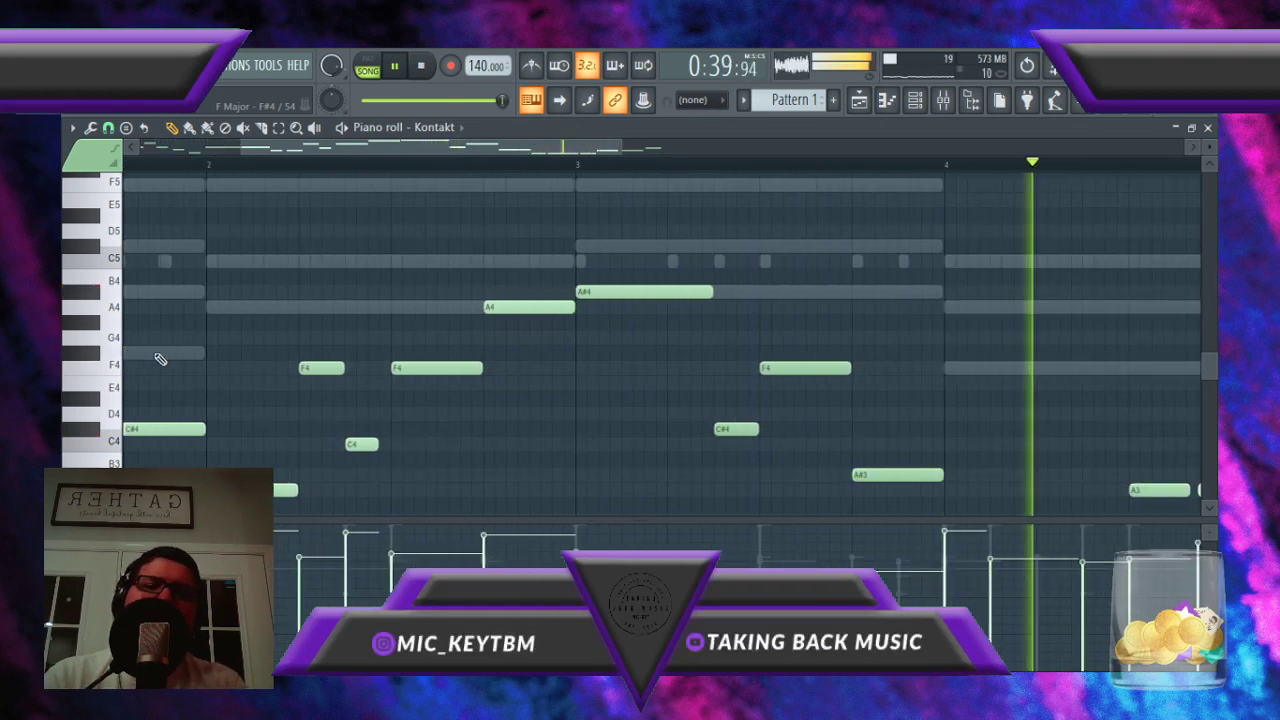
{"action": "left_click", "coordinate": [152, 352]}
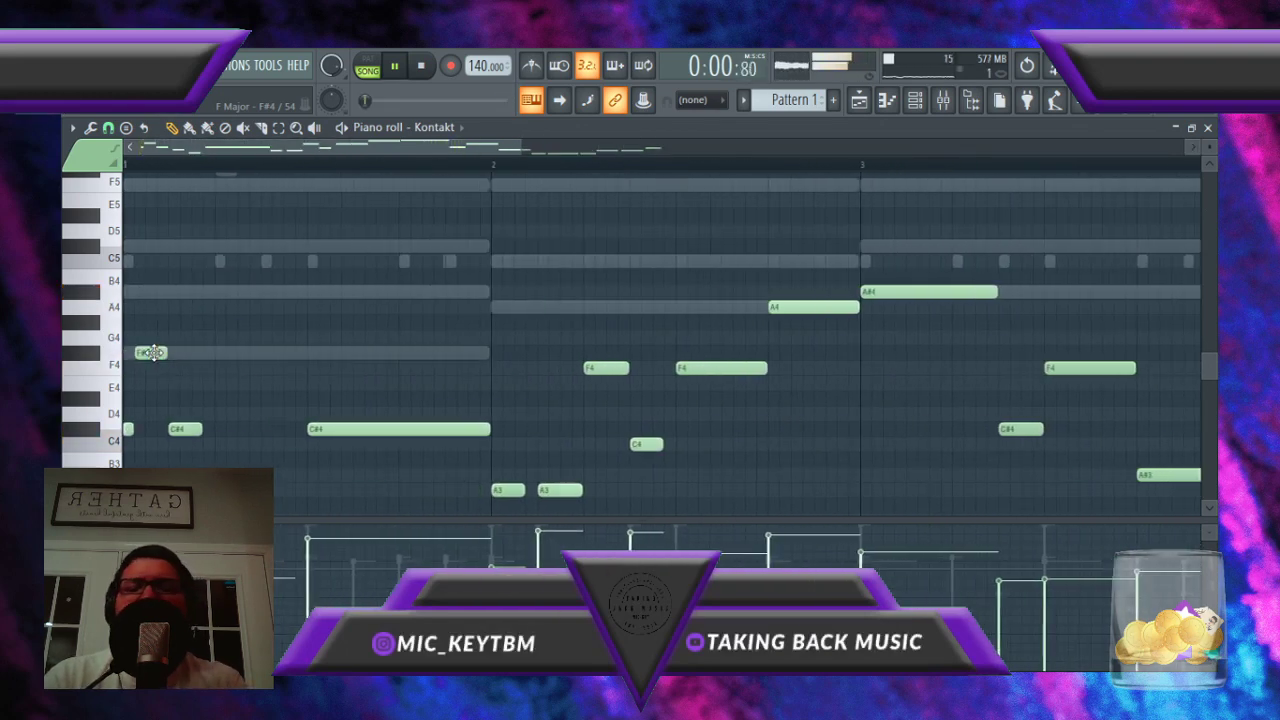
{"action": "left_click", "coordinate": [1207, 128]}
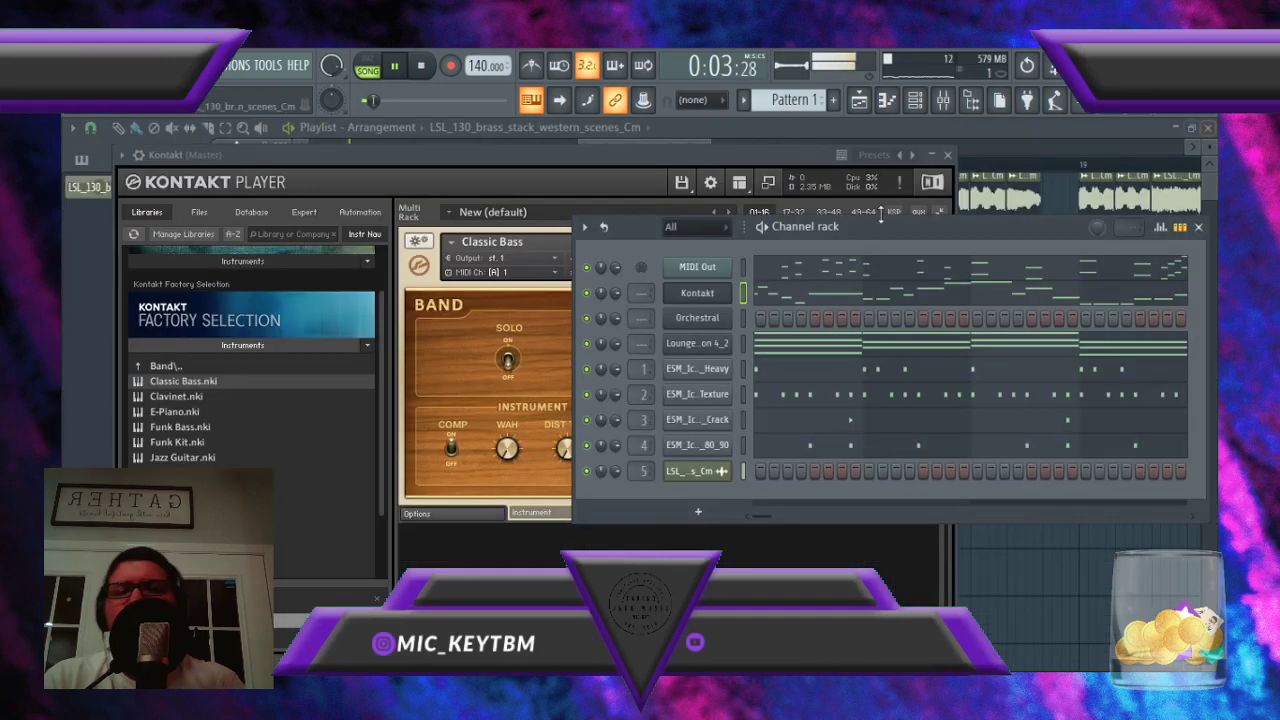
{"action": "left_click", "coordinate": [949, 157]}
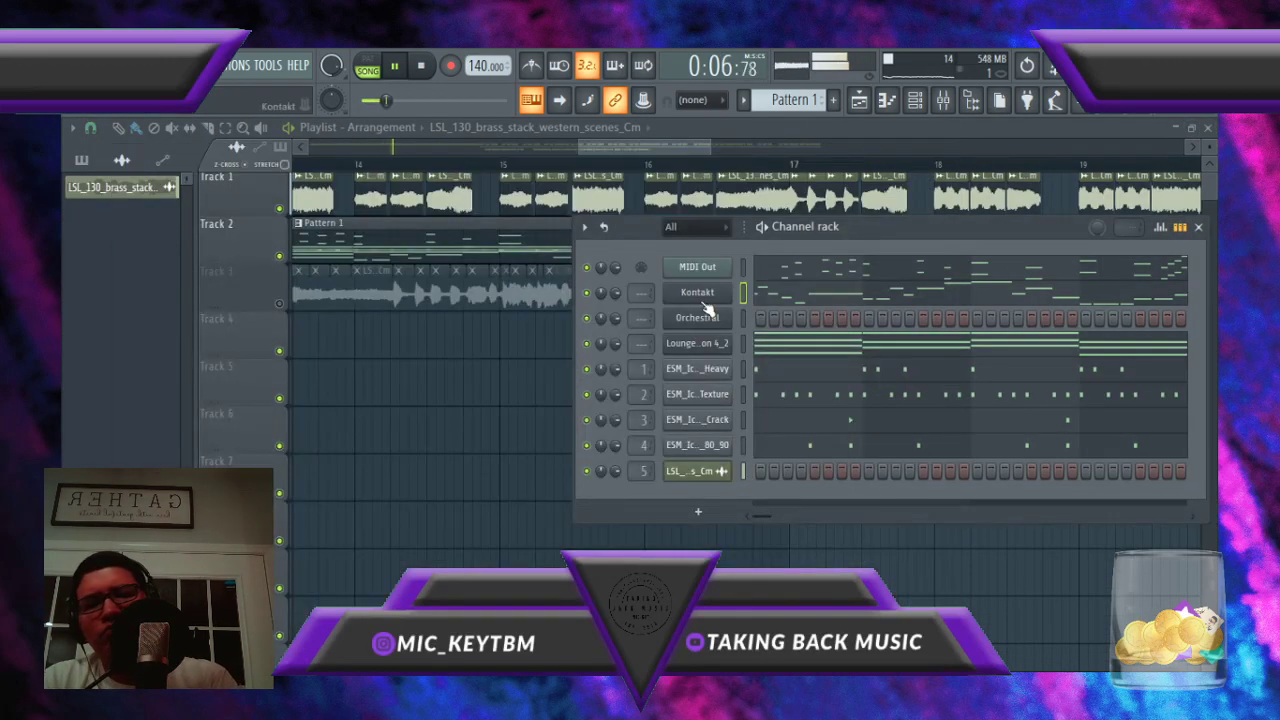
Step: Try the Kontakt bass line an octave lower and move it back up an octave
{"action": "left_click", "coordinate": [812, 297]}
{"action": "key", "text": "ctrl+Down"}
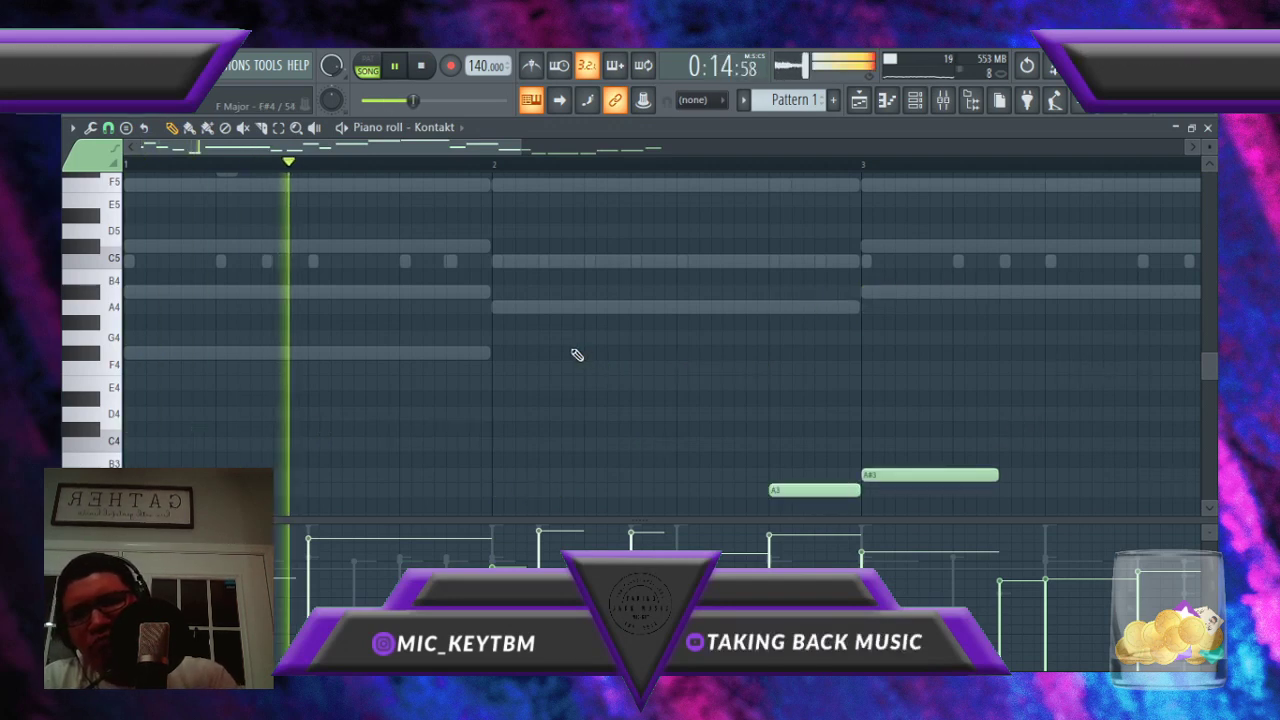
{"action": "scroll", "coordinate": [577, 355], "scroll_direction": "down", "scroll_amount": 5}
{"action": "key", "text": "ctrl+Up"}
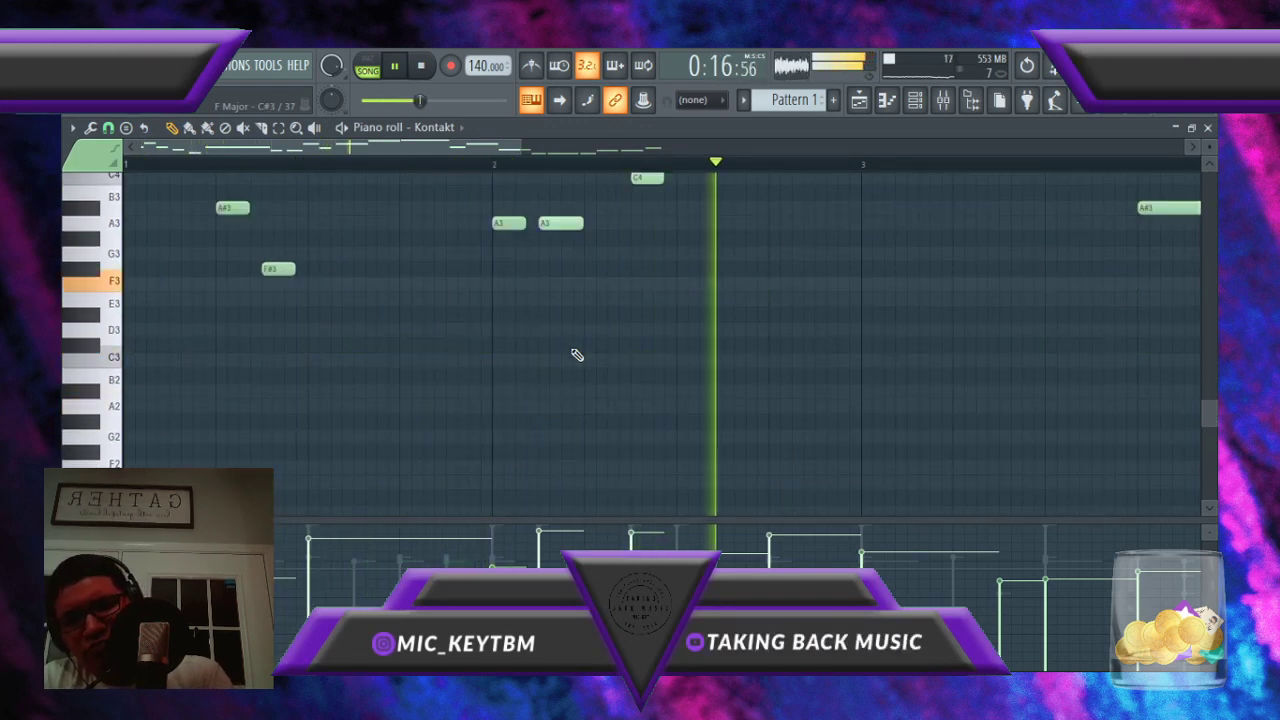
{"action": "scroll", "coordinate": [577, 355], "scroll_direction": "up", "scroll_amount": 4}
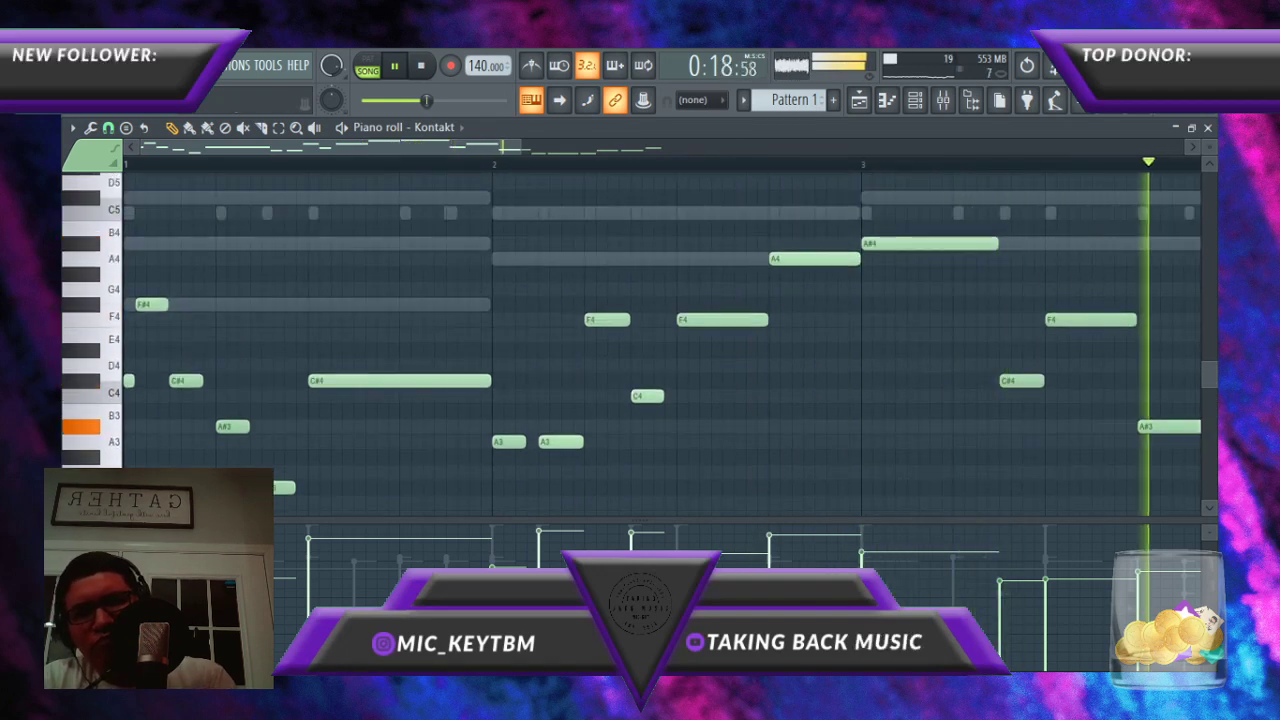
{"action": "left_click", "coordinate": [1207, 129]}
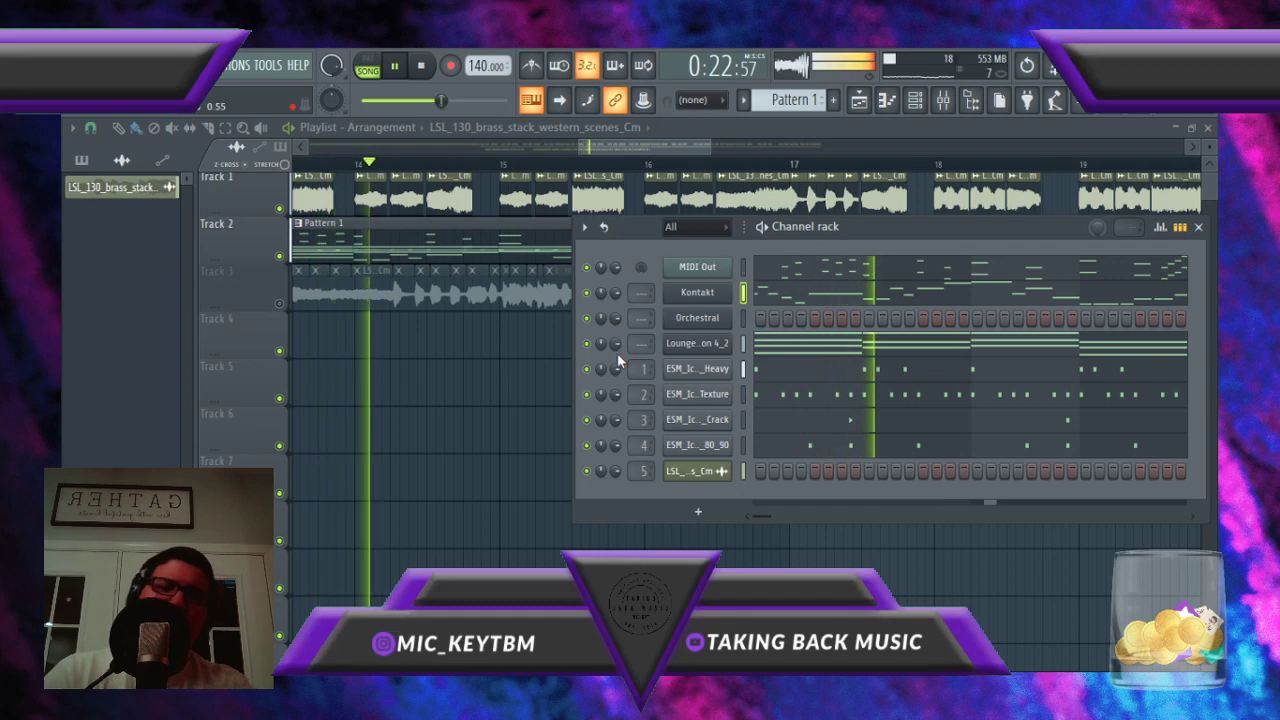
Step: Listen to the arrangement in the playlist, and inspect the Heavy kick's notes and its sampler's precomputed effects
{"action": "left_click", "coordinate": [696, 127]}
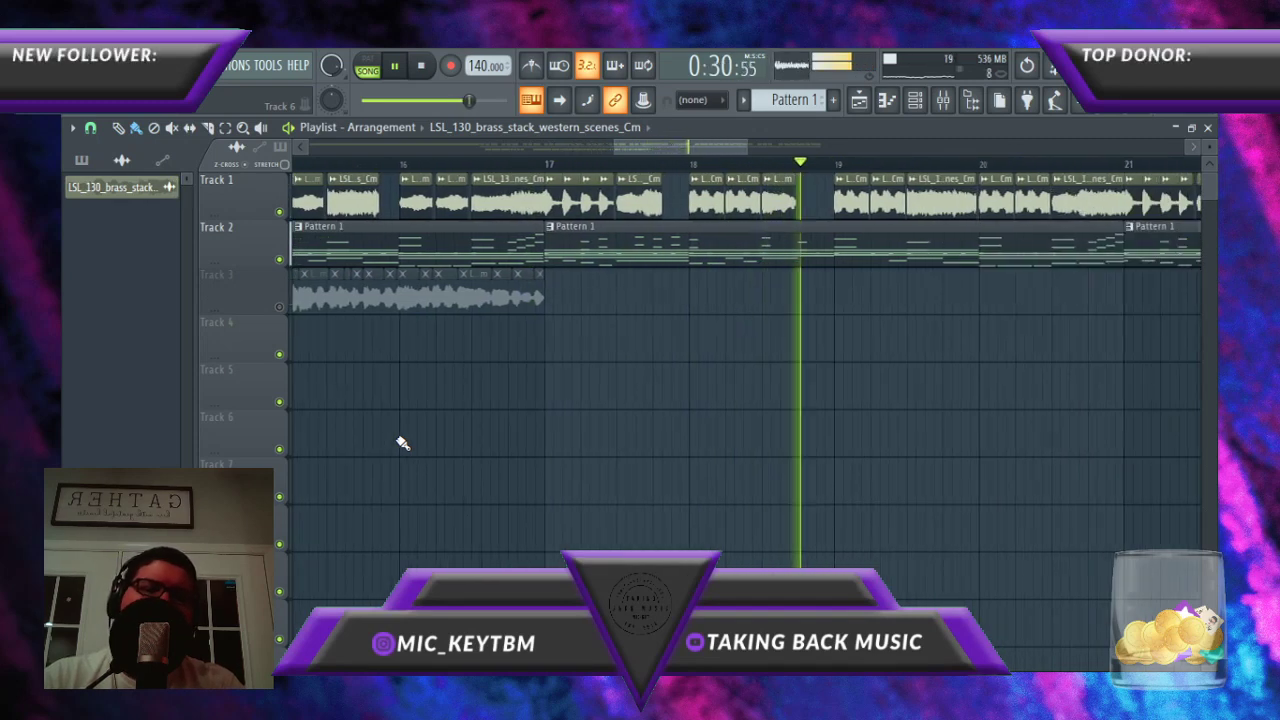
{"action": "left_click", "coordinate": [1203, 128]}
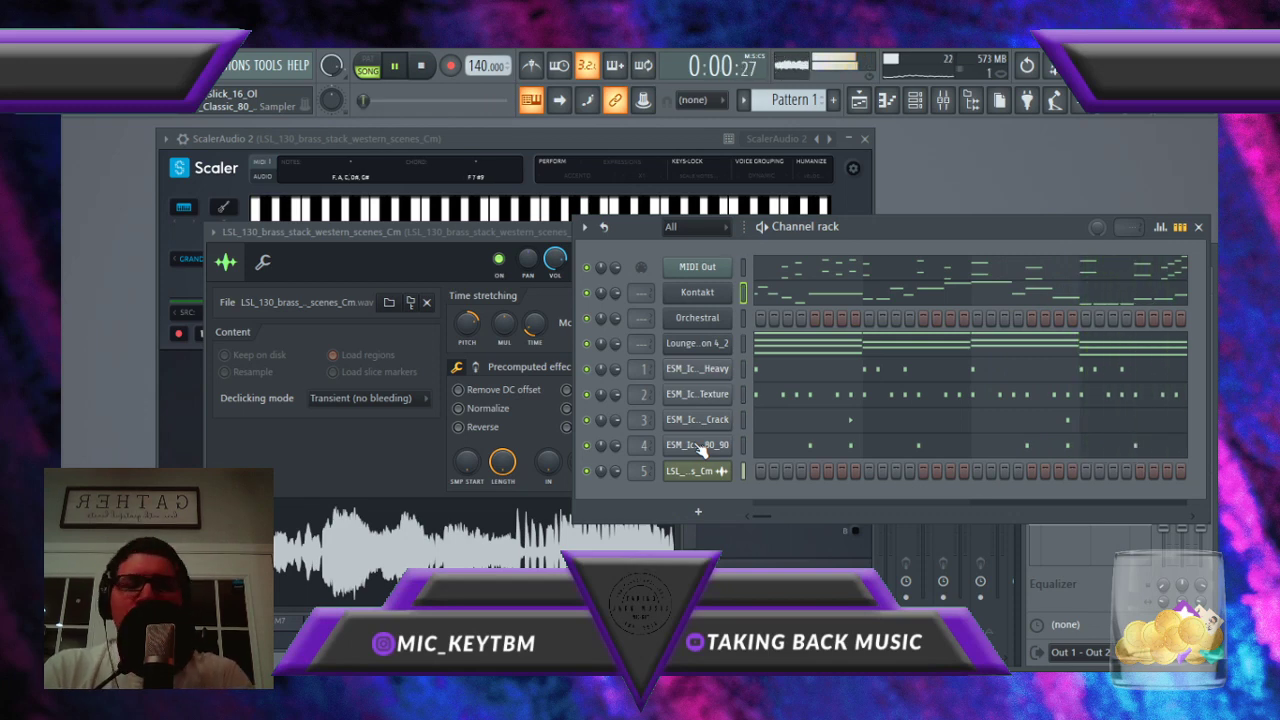
{"action": "left_click", "coordinate": [715, 374]}
{"action": "left_click", "coordinate": [795, 383]}
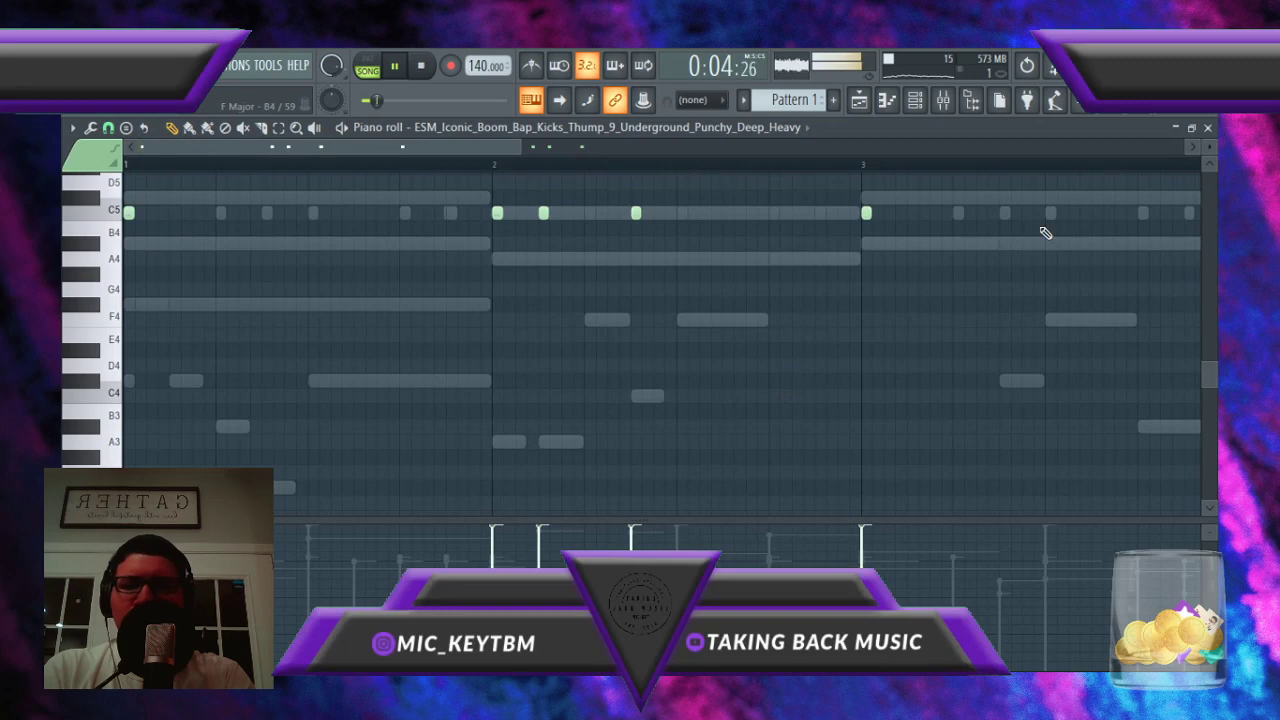
{"action": "left_click", "coordinate": [1207, 128]}
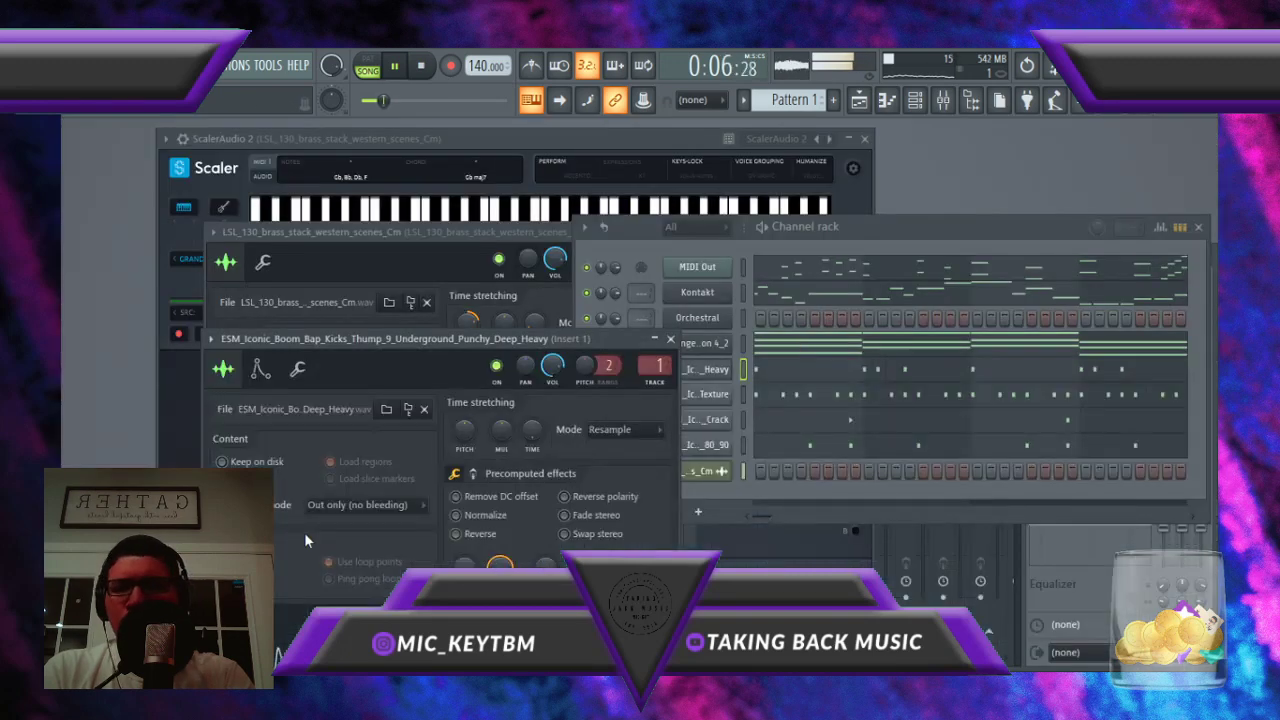
{"action": "left_click", "coordinate": [474, 476]}
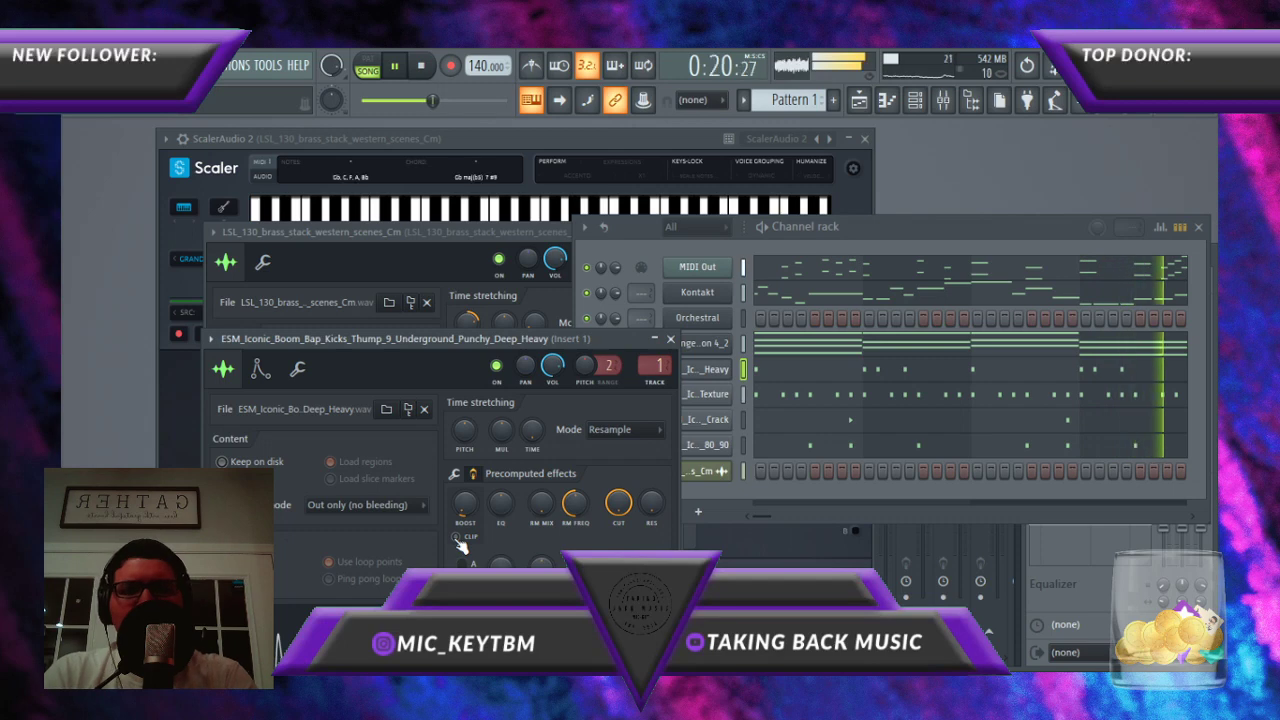
{"action": "left_click", "coordinate": [670, 340]}
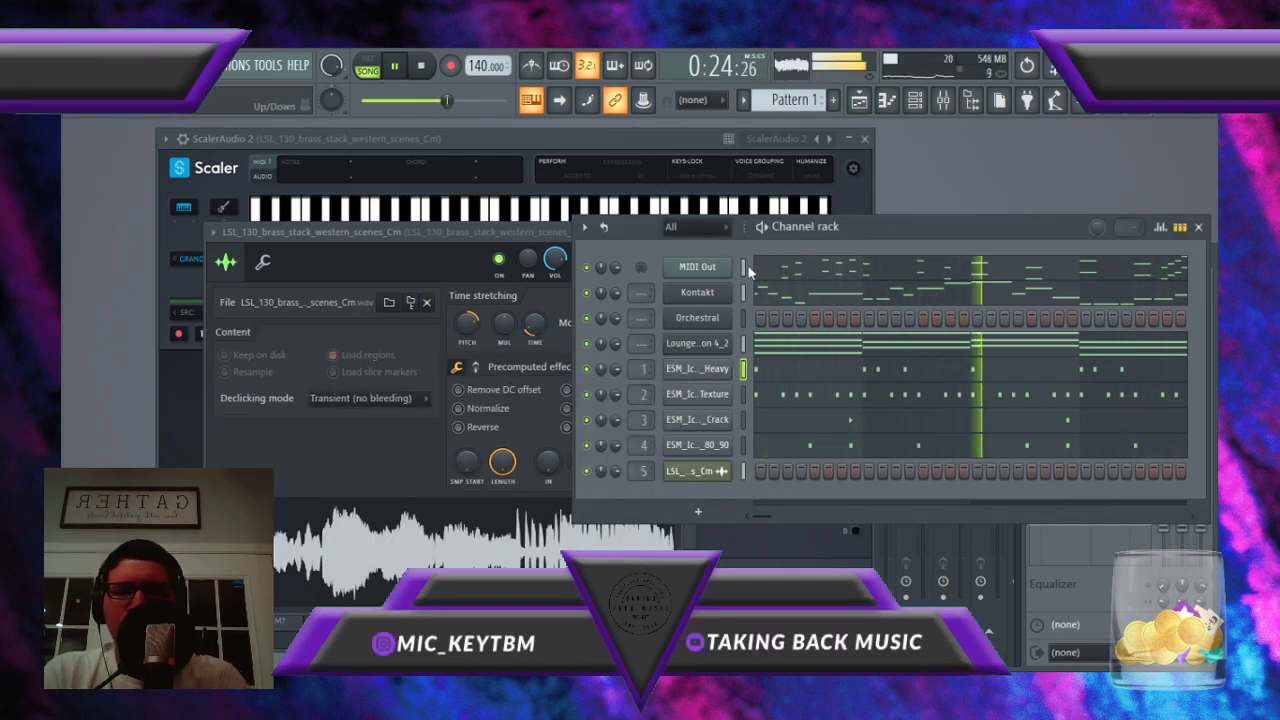
Step: Slice the Lounge Lizard chords in bars 2, 3 and 4 so each ends in a short repeat before the barline
{"action": "left_click", "coordinate": [684, 322]}
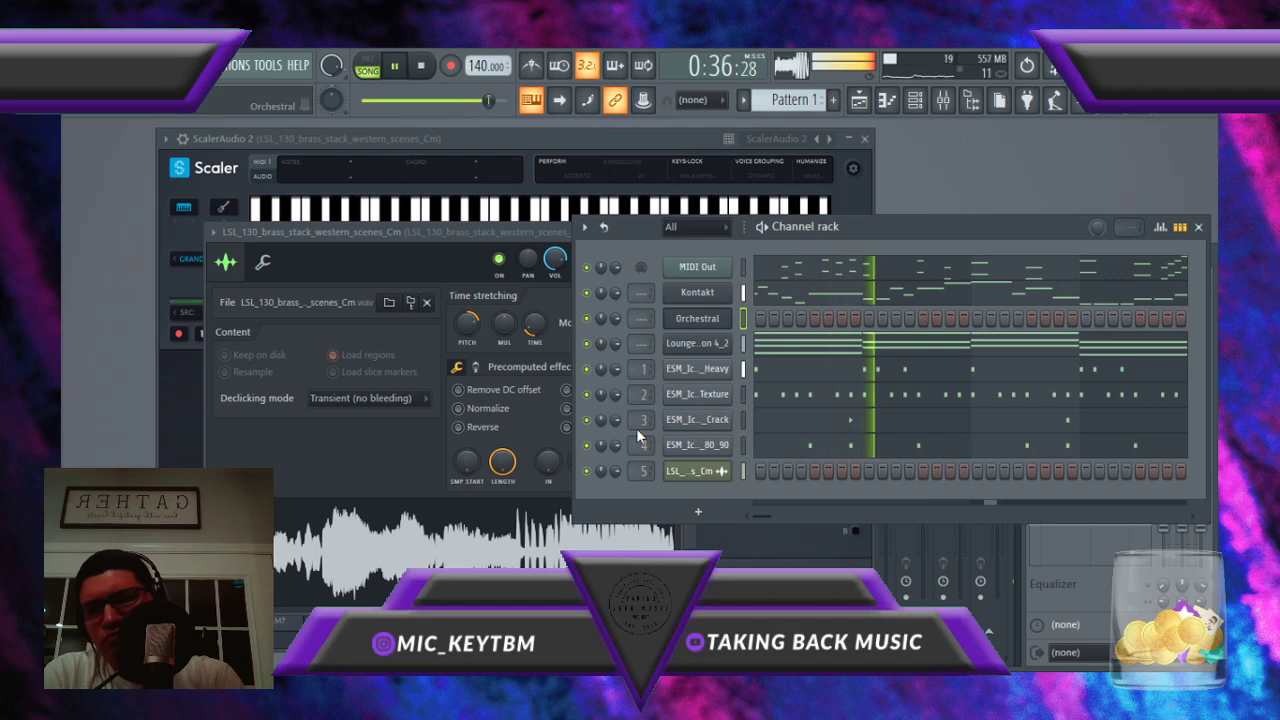
{"action": "left_click", "coordinate": [878, 348]}
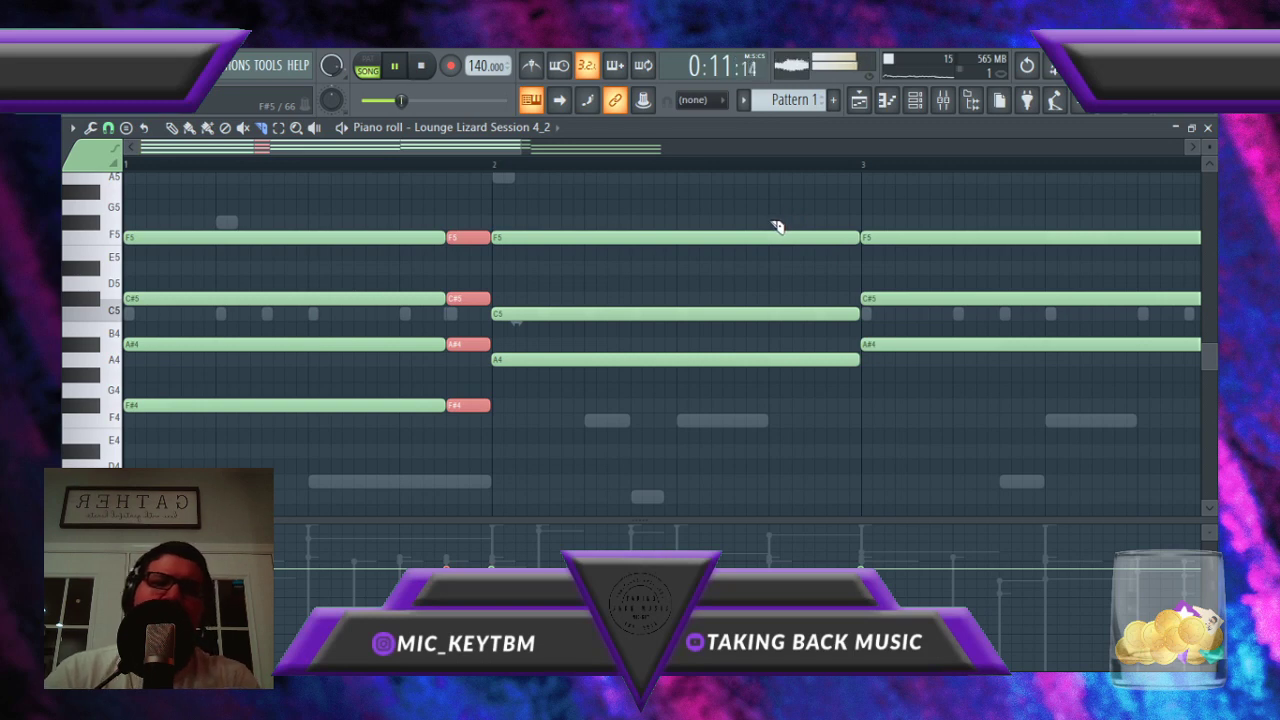
{"action": "left_click_drag", "start_coordinate": [775, 395], "coordinate": [776, 395]}
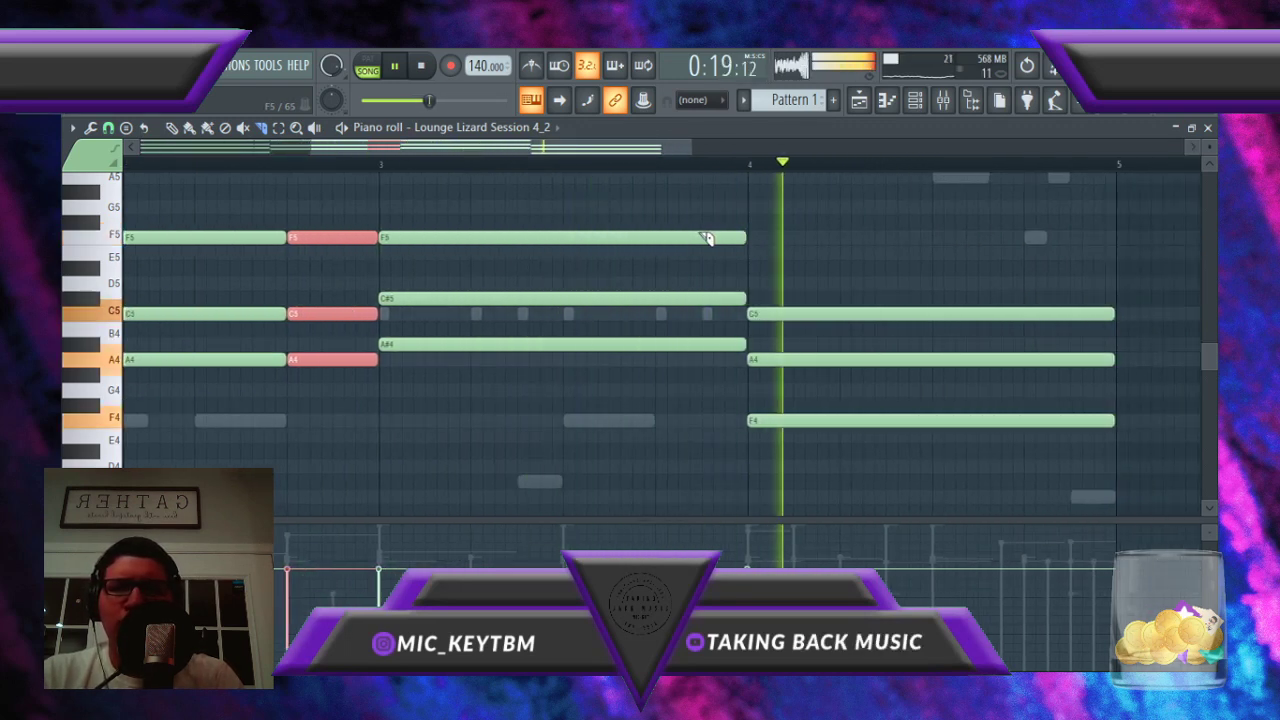
{"action": "left_click_drag", "start_coordinate": [677, 206], "coordinate": [680, 383]}
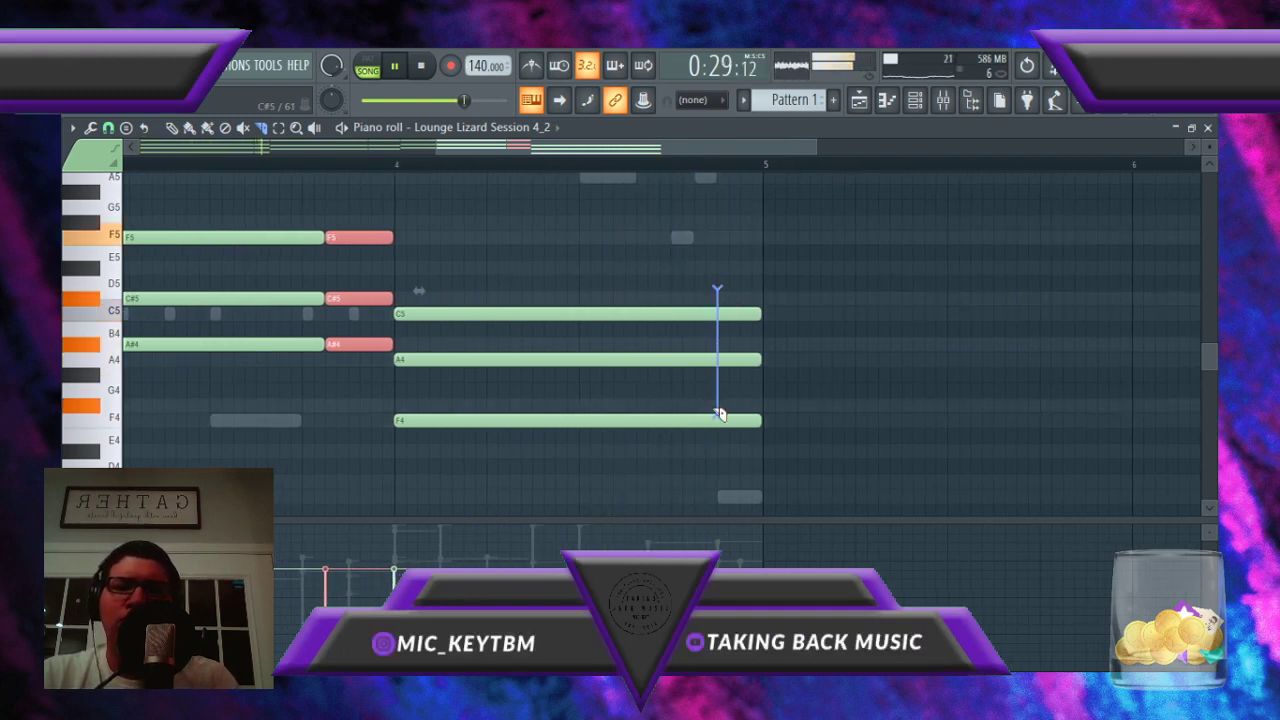
{"action": "left_click_drag", "start_coordinate": [722, 449], "coordinate": [722, 449]}
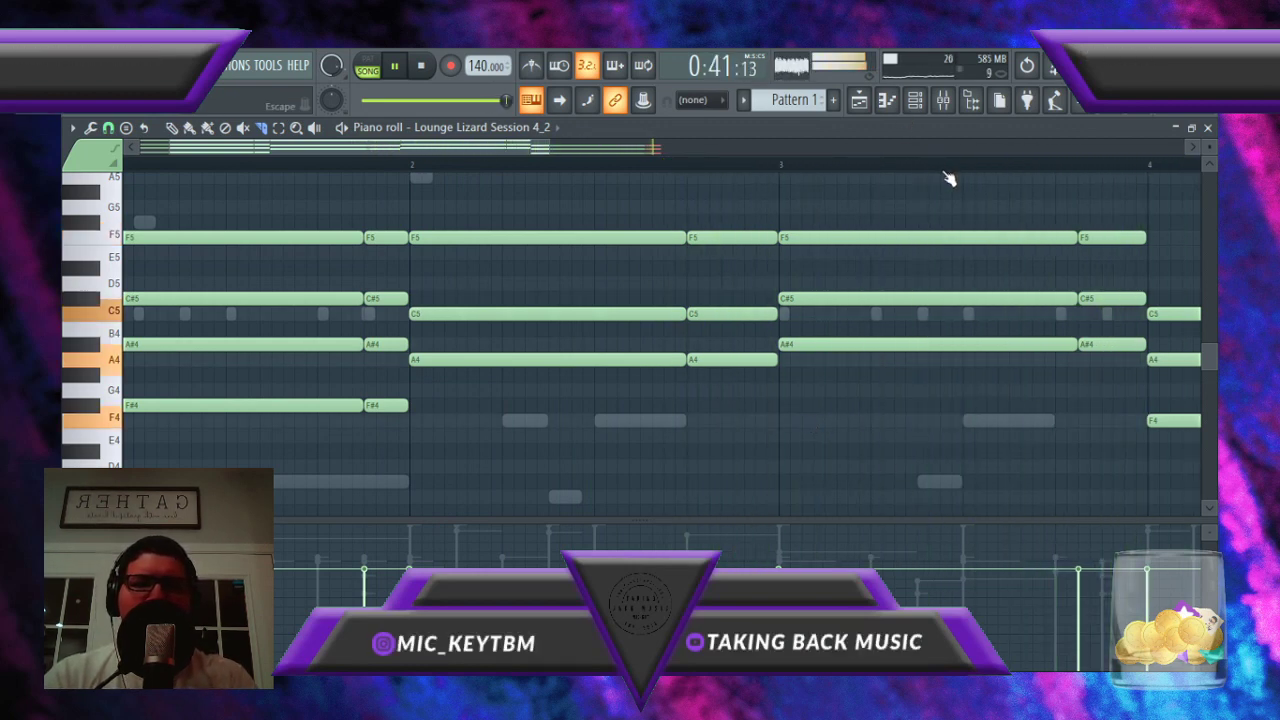
{"action": "key", "text": "space"}
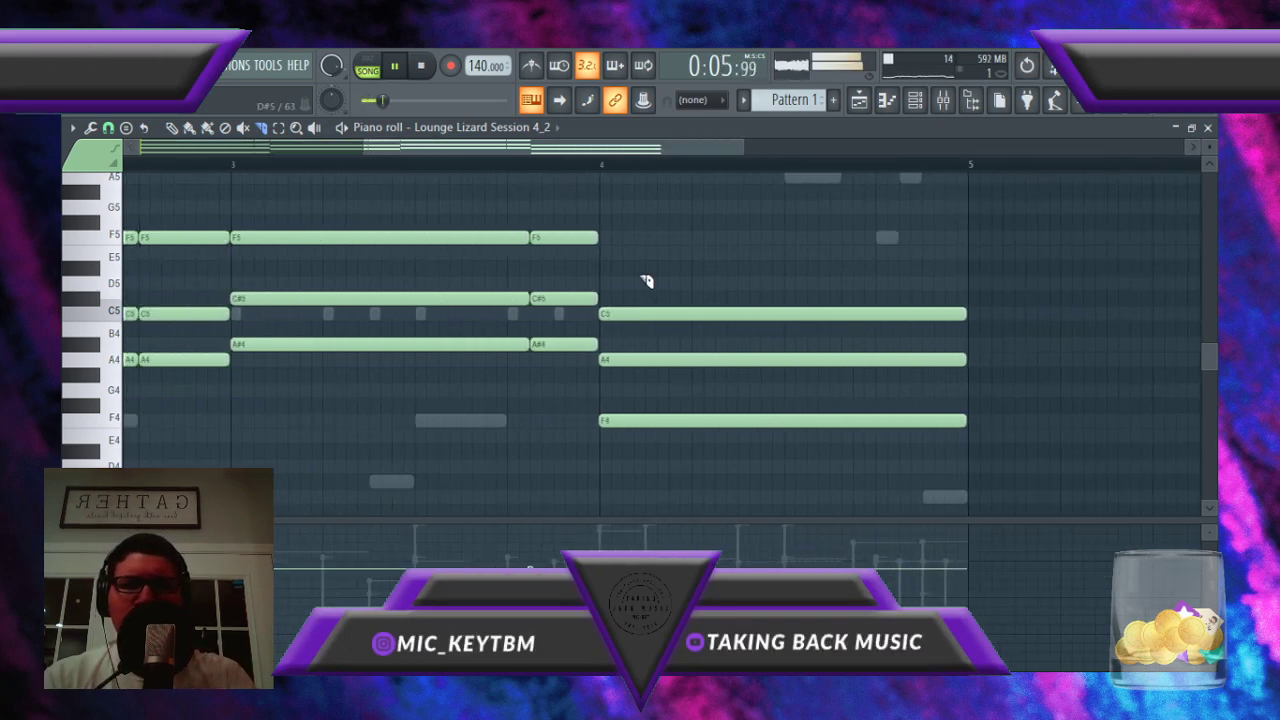
{"action": "left_click", "coordinate": [922, 427]}
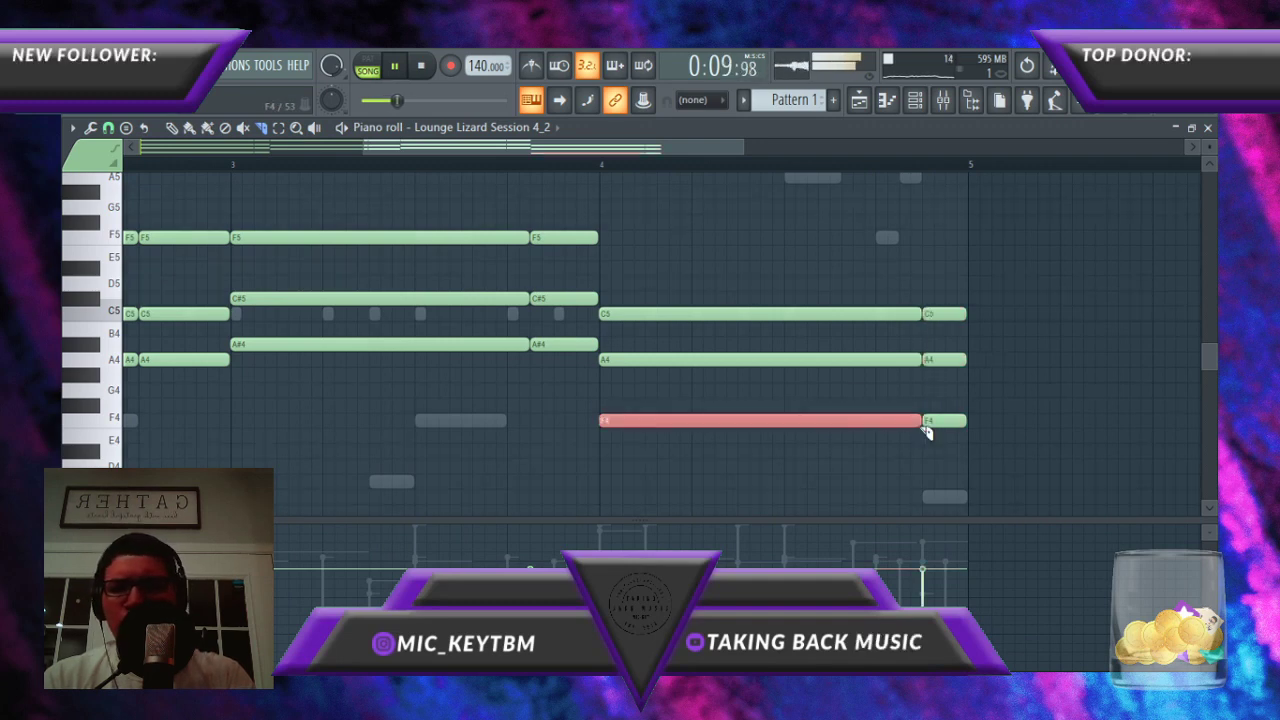
Step: Vary the velocities of the sliced Lounge Lizard chord notes and close the piano roll
{"action": "left_click", "coordinate": [525, 366]}
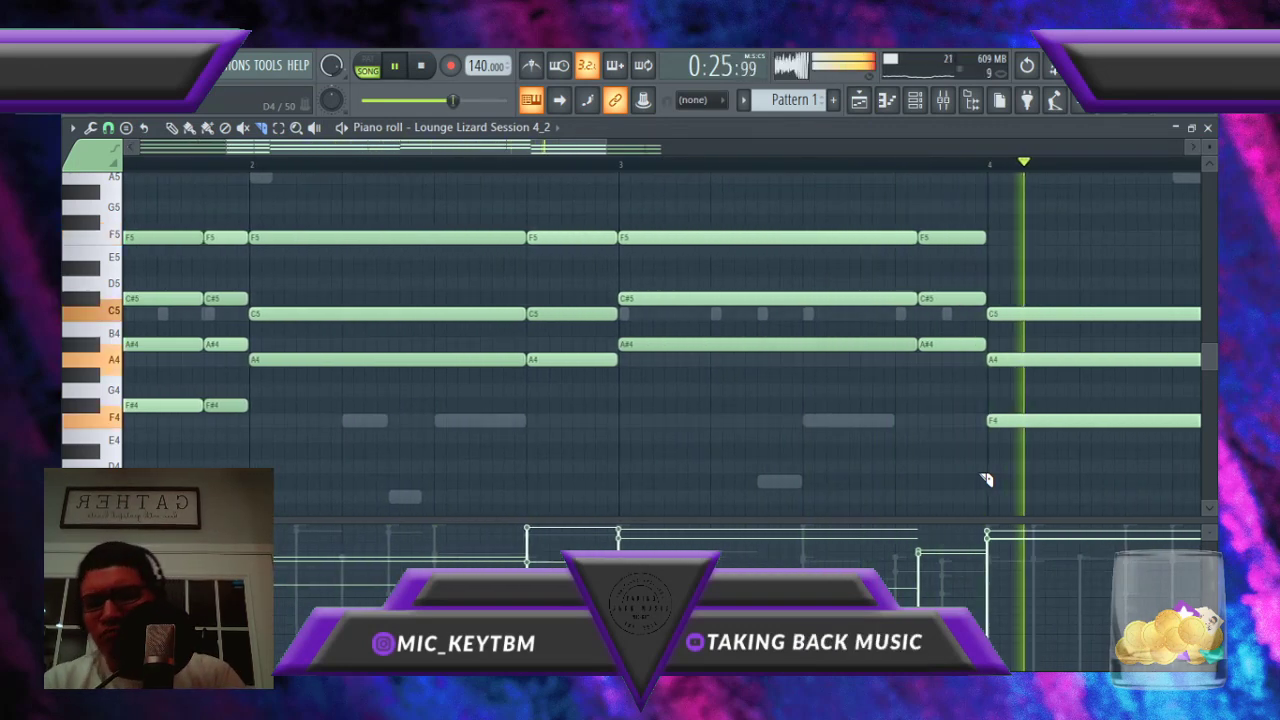
{"action": "left_click", "coordinate": [1208, 128]}
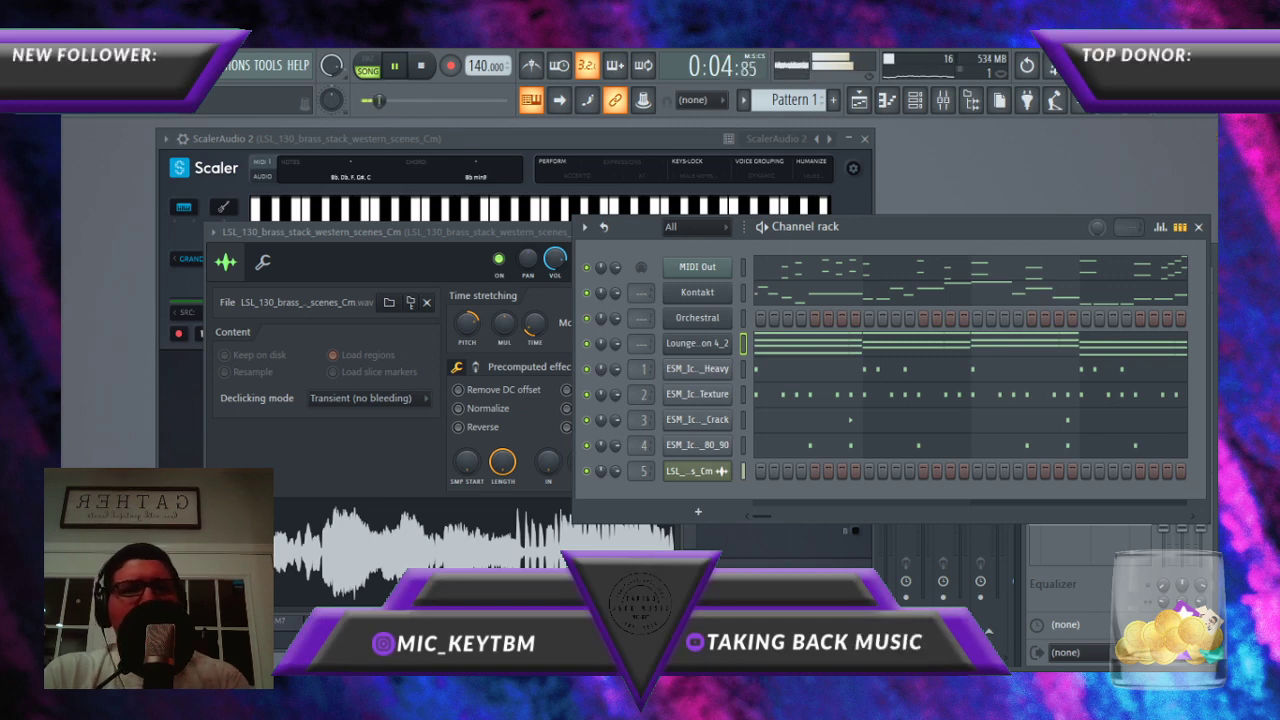
{"action": "left_click", "coordinate": [888, 102]}
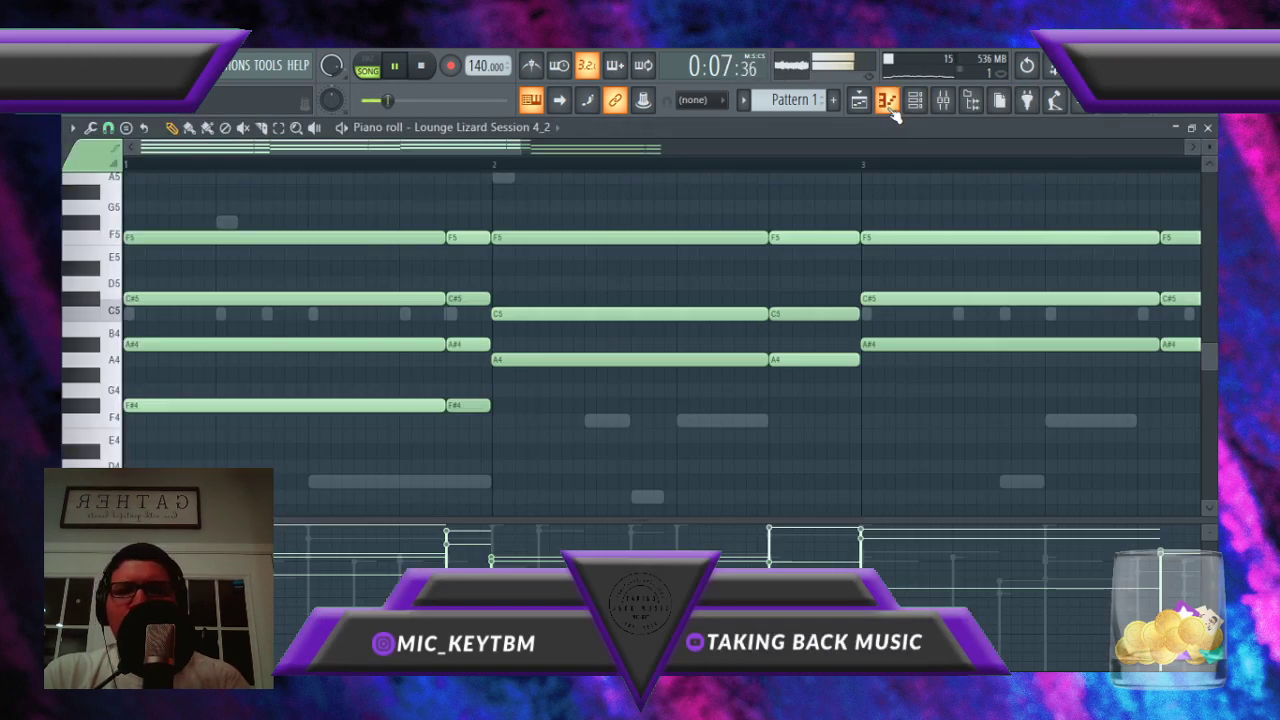
{"action": "left_click", "coordinate": [1208, 128]}
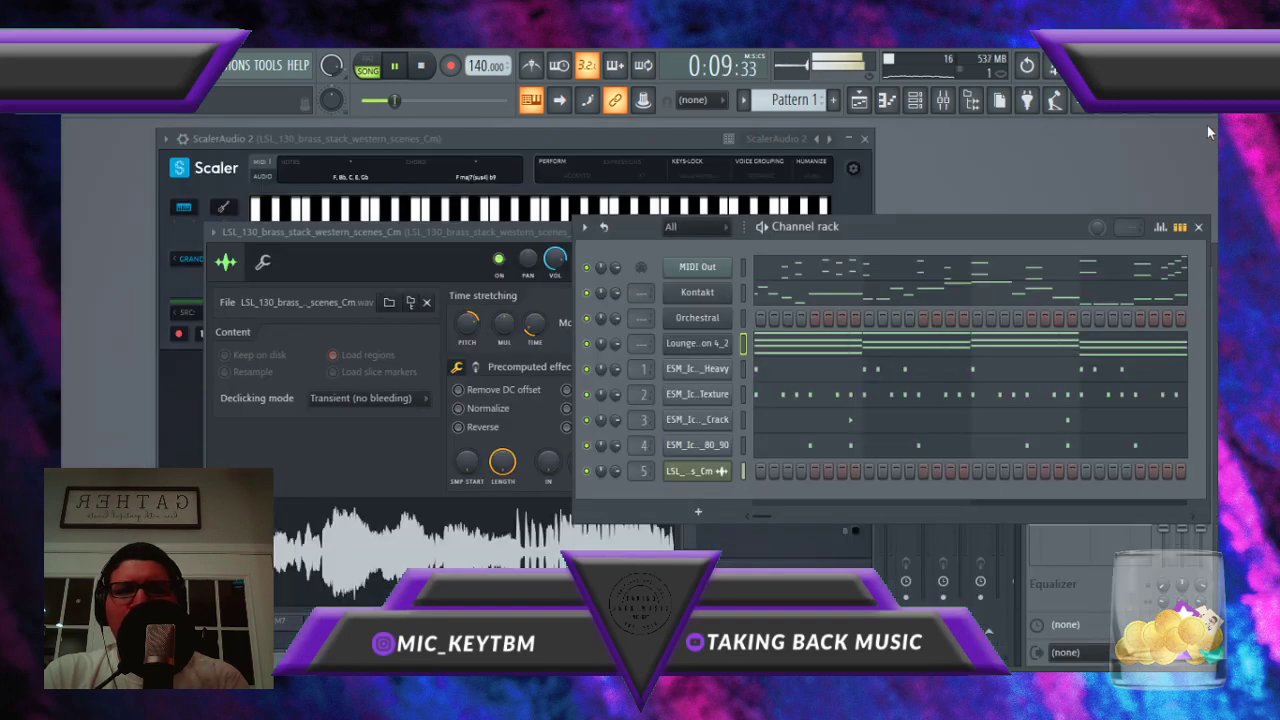
Step: Add two more Pattern 1 clips on Track 2 in the playlist, extending it from bar 25 to bar 33
{"action": "left_click", "coordinate": [871, 105]}
{"action": "scroll", "coordinate": [570, 354], "scroll_direction": "down", "scroll_amount": 6, "text": "ctrl"}
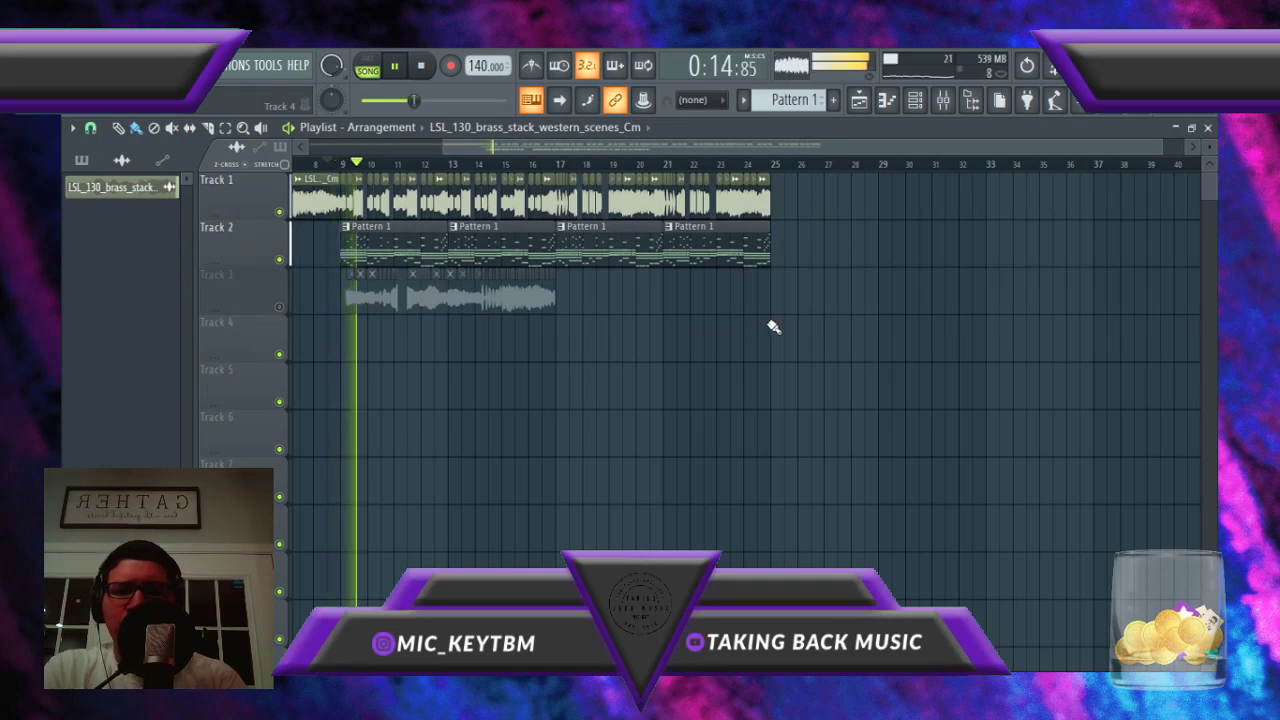
{"action": "left_click", "coordinate": [756, 252]}
{"action": "key", "text": "ctrl+b"}
{"action": "key", "text": "ctrl+b"}
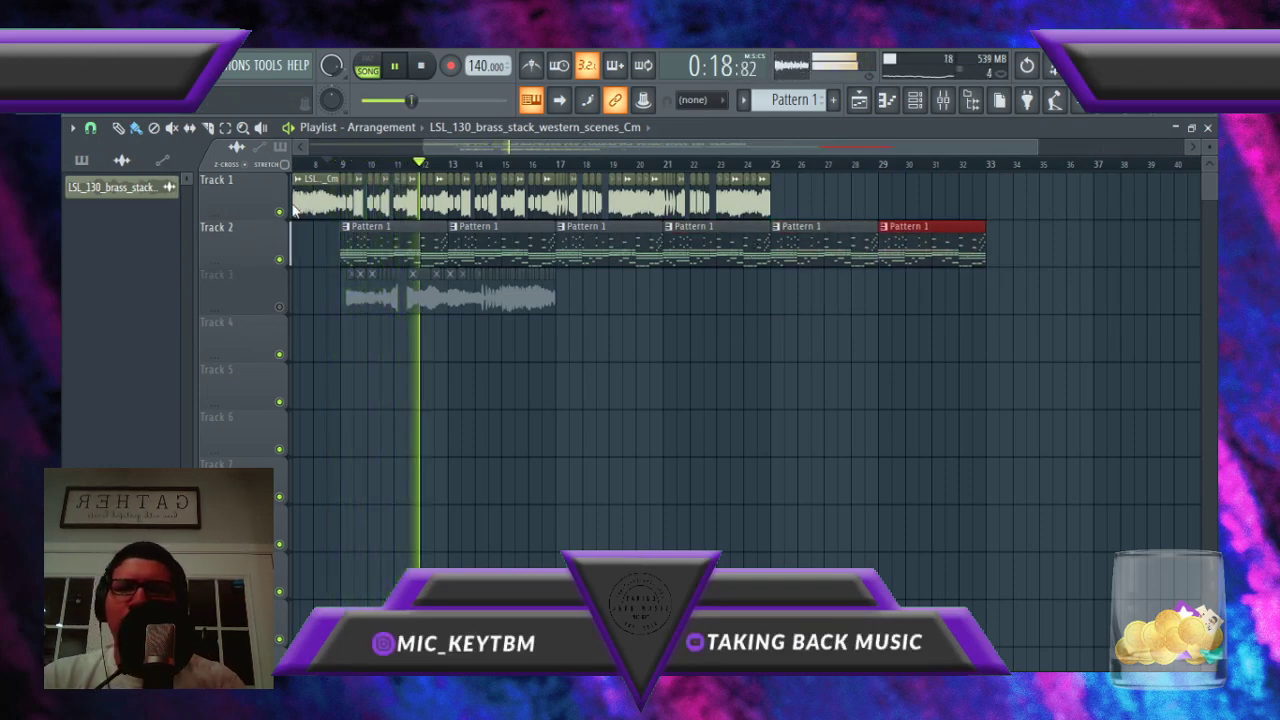
Step: Place an unchopped LSL_130_brass_stack_western_scenes_Cm clip on Track 1 starting at bar 25
{"action": "key", "text": "ctrl+d"}
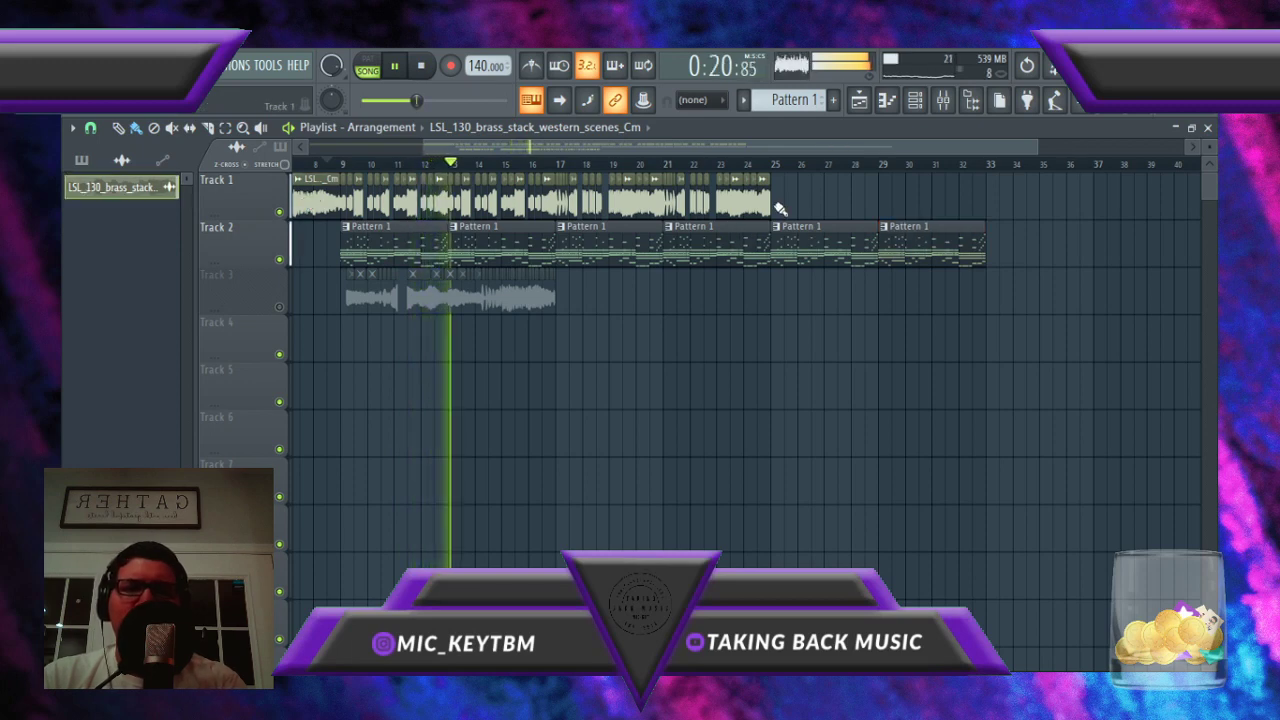
{"action": "left_click", "coordinate": [804, 201]}
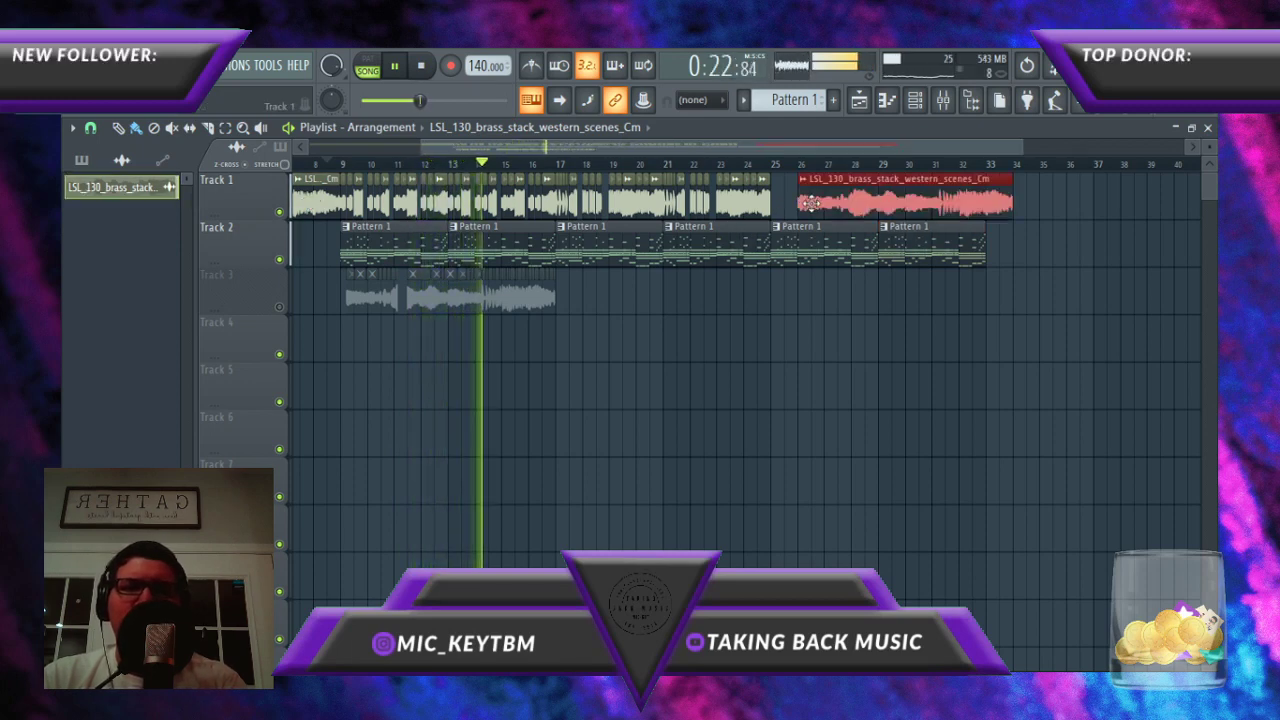
{"action": "left_click_drag", "start_coordinate": [806, 201], "coordinate": [780, 203]}
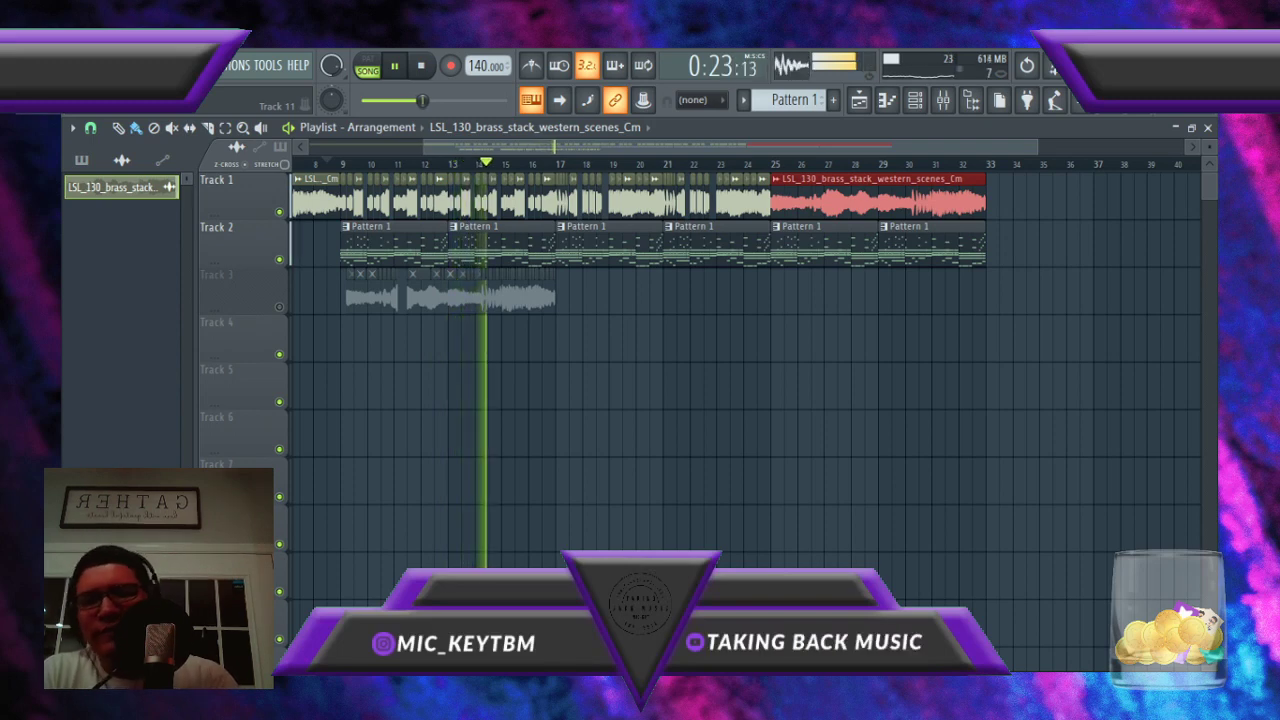
Step: Check the mixer levels and listen to the extended arrangement while auditioning loop samples
{"action": "left_click", "coordinate": [943, 101]}
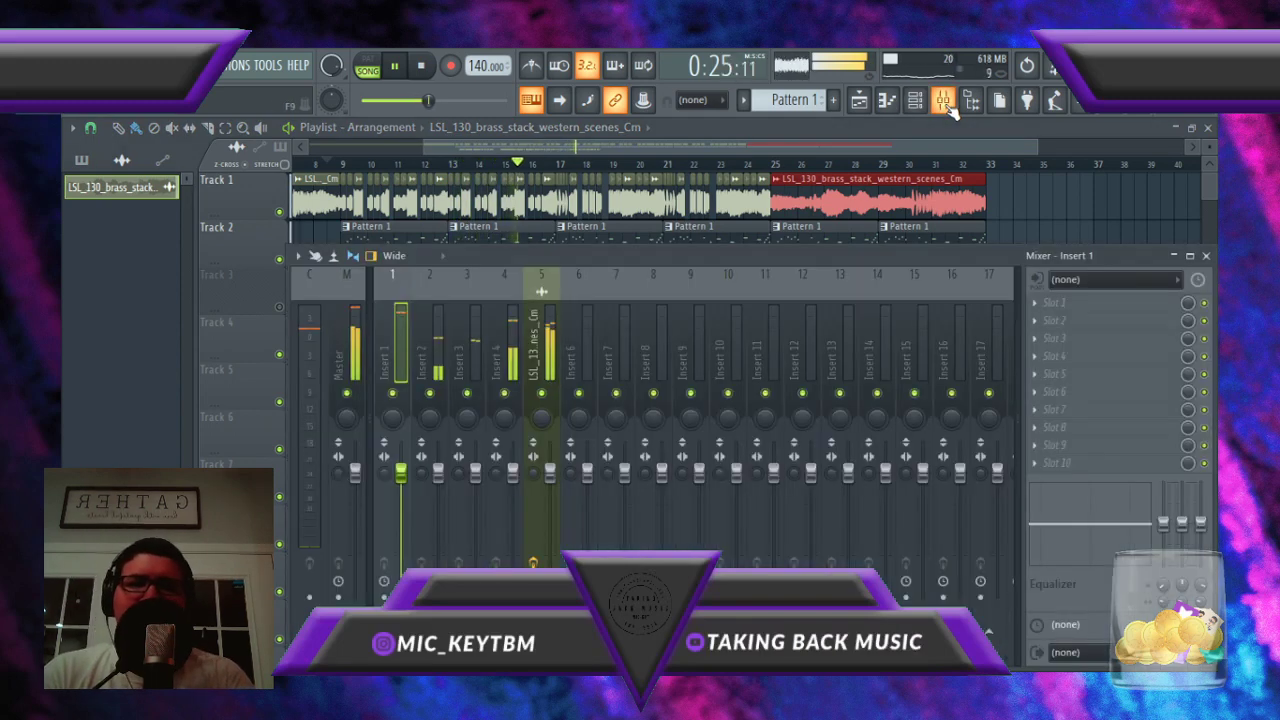
{"action": "left_click", "coordinate": [943, 101]}
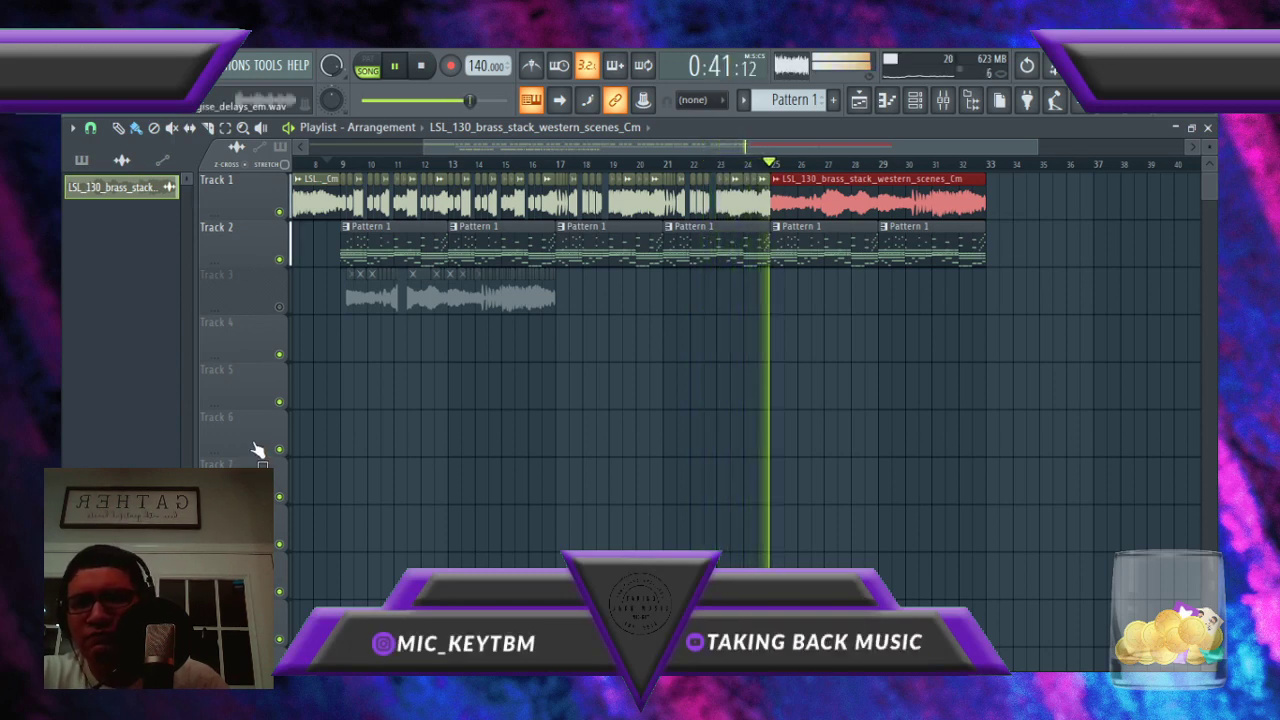
{"action": "key", "text": "space"}
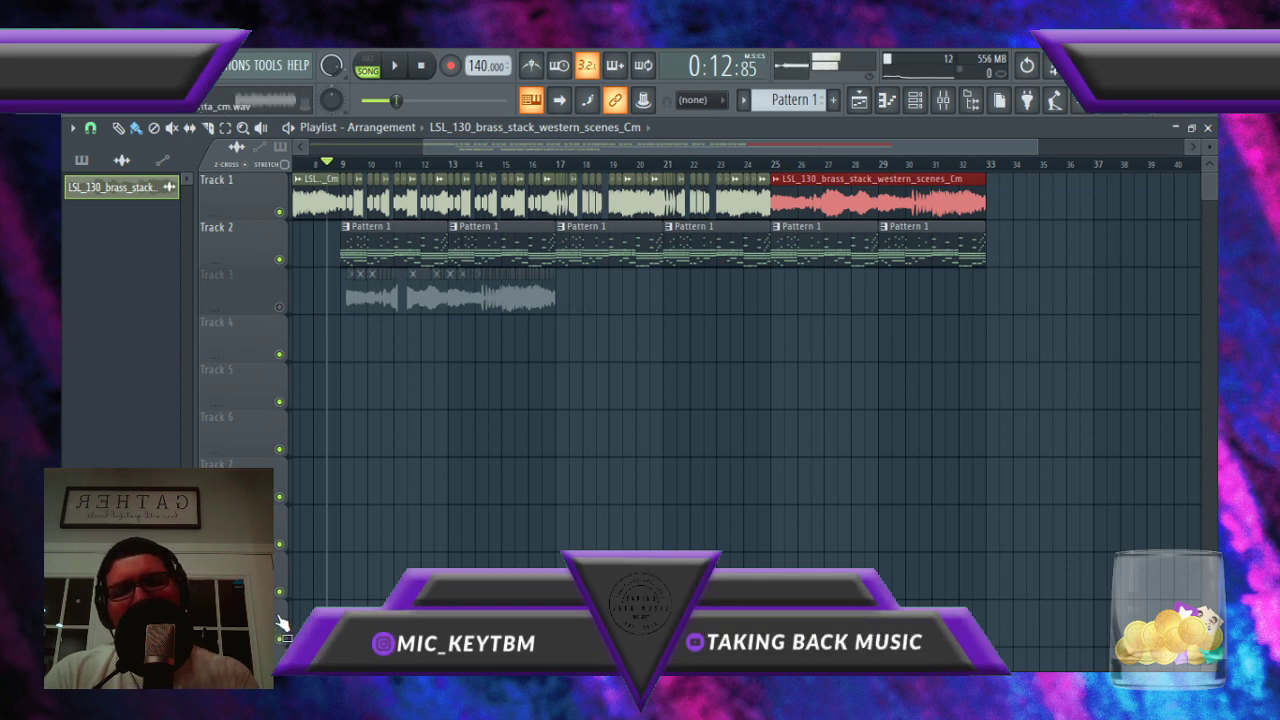
Step: Place the LSL_100_guitar_picked_punching_Bm loop on Track 4 at bar 9 and fit it to the project tempo as 100 BPM
{"action": "left_click_drag", "start_coordinate": [281, 604], "coordinate": [347, 342]}
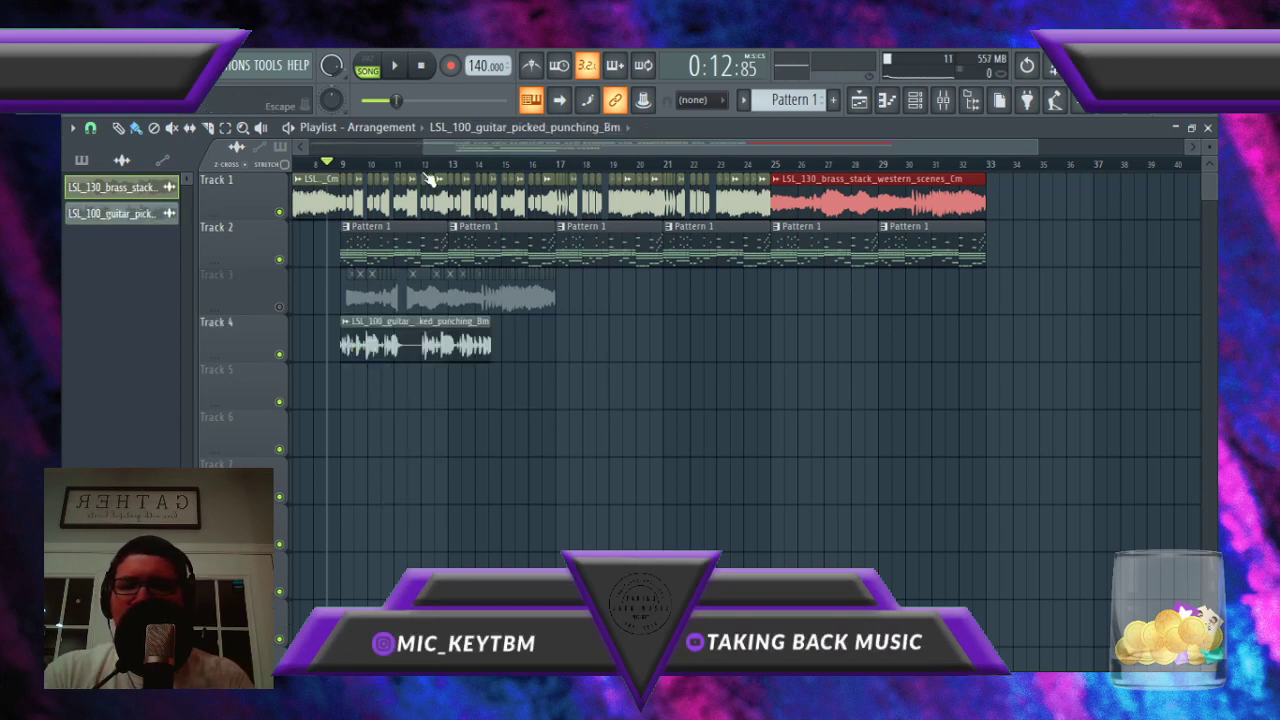
{"action": "double_click", "coordinate": [420, 325]}
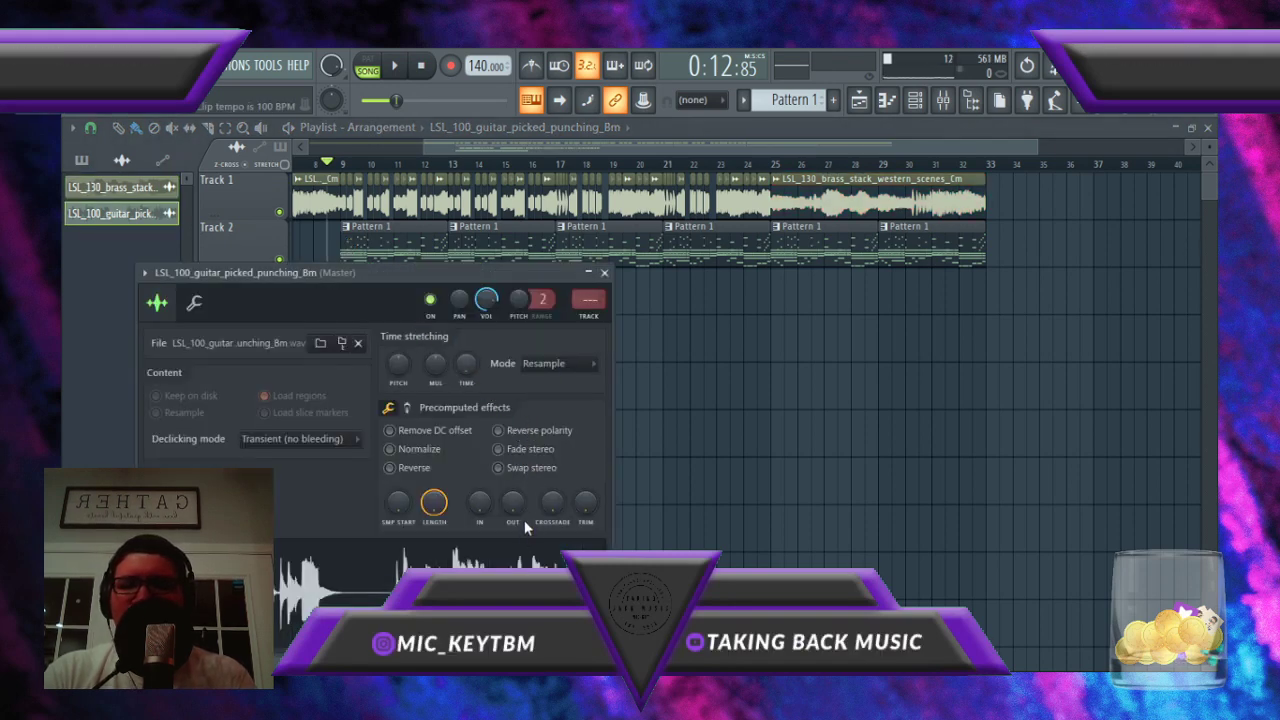
{"action": "key", "text": "Escape"}
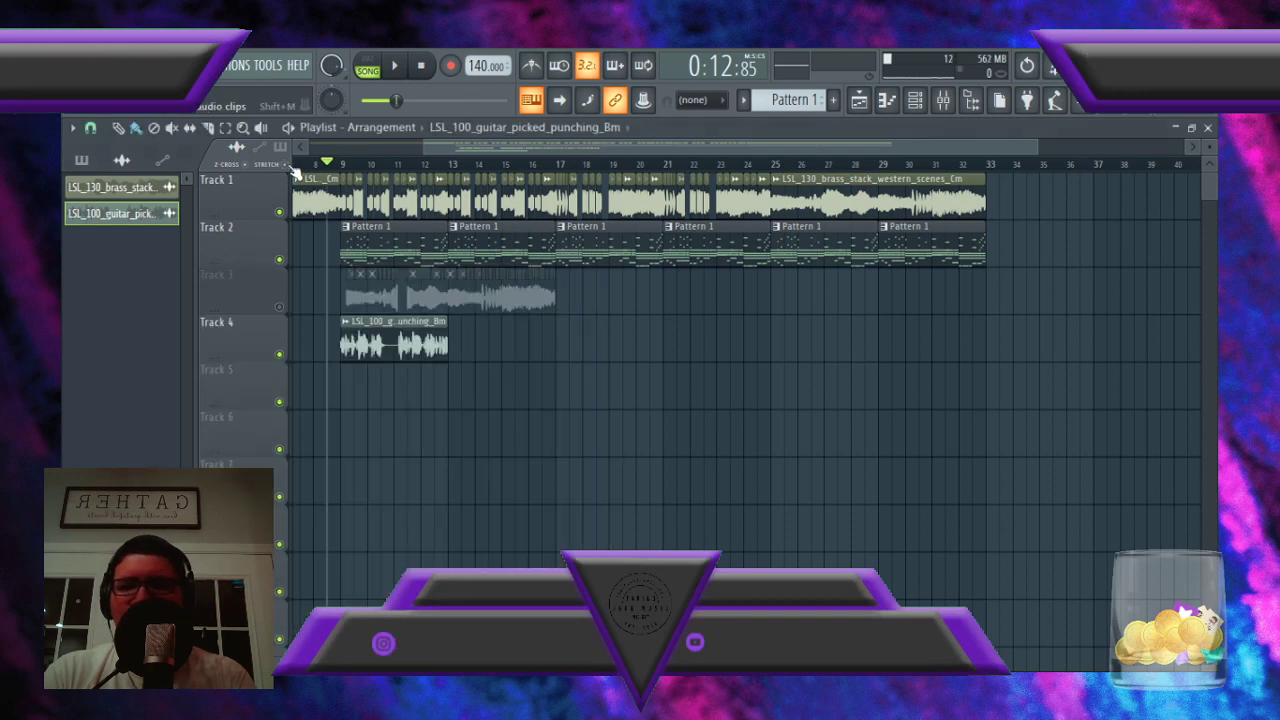
Step: Stretch the guitar clip on Track 4 to eight bars, ending at bar 17, using the Stretch time-stretching mode
{"action": "left_click_drag", "start_coordinate": [452, 344], "coordinate": [558, 345]}
{"action": "double_click", "coordinate": [524, 343]}
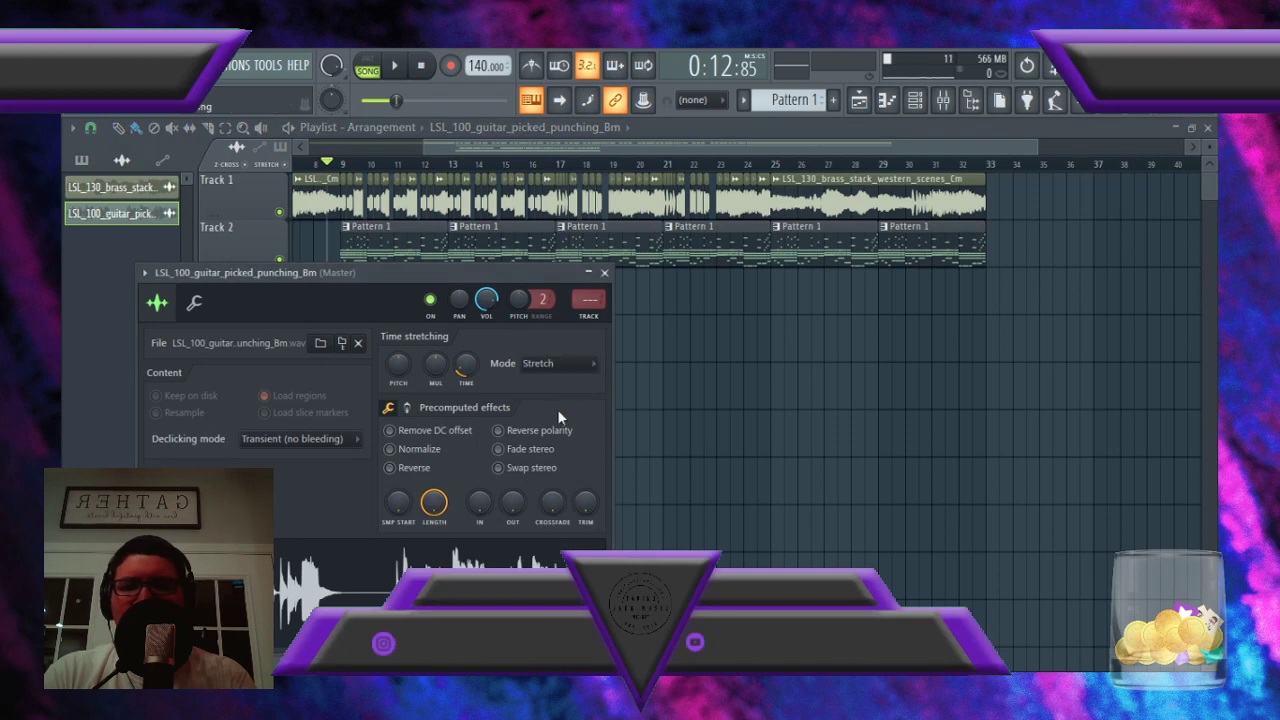
{"action": "left_click", "coordinate": [604, 272]}
{"action": "key", "text": "space"}
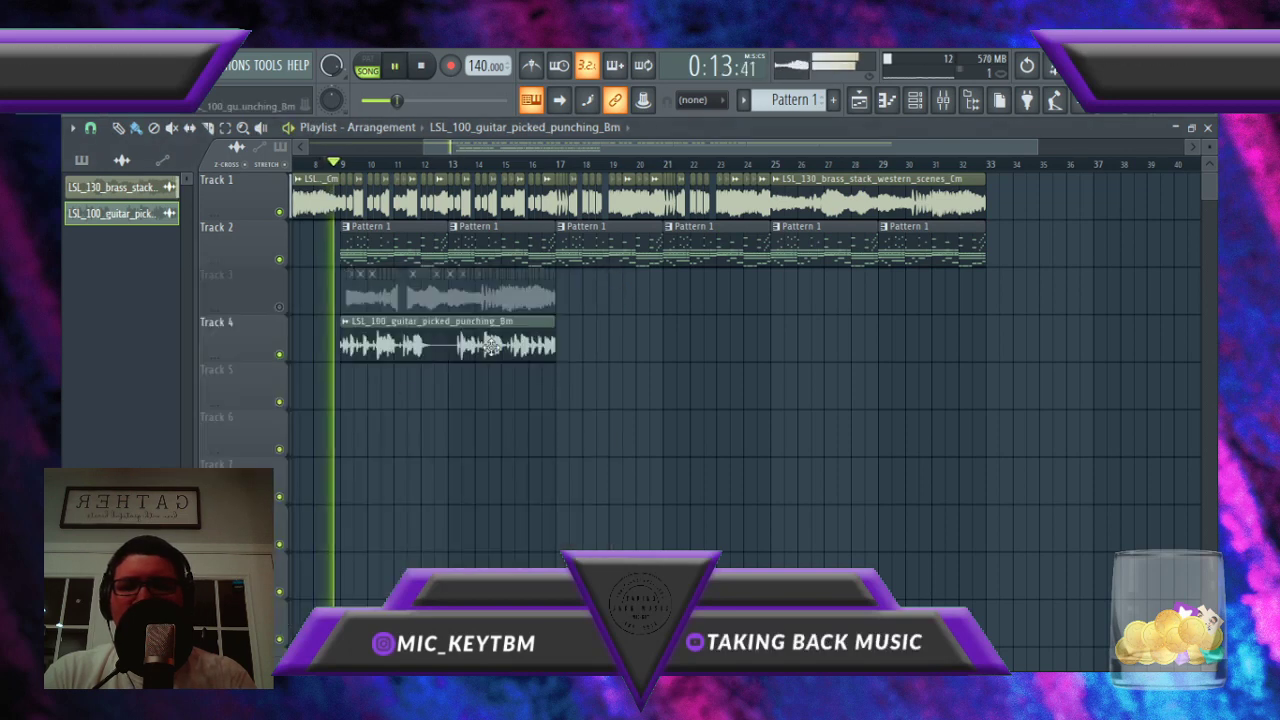
Step: Raise the guitar loop's time-stretching pitch during playback and close its sampler window
{"action": "double_click", "coordinate": [389, 343]}
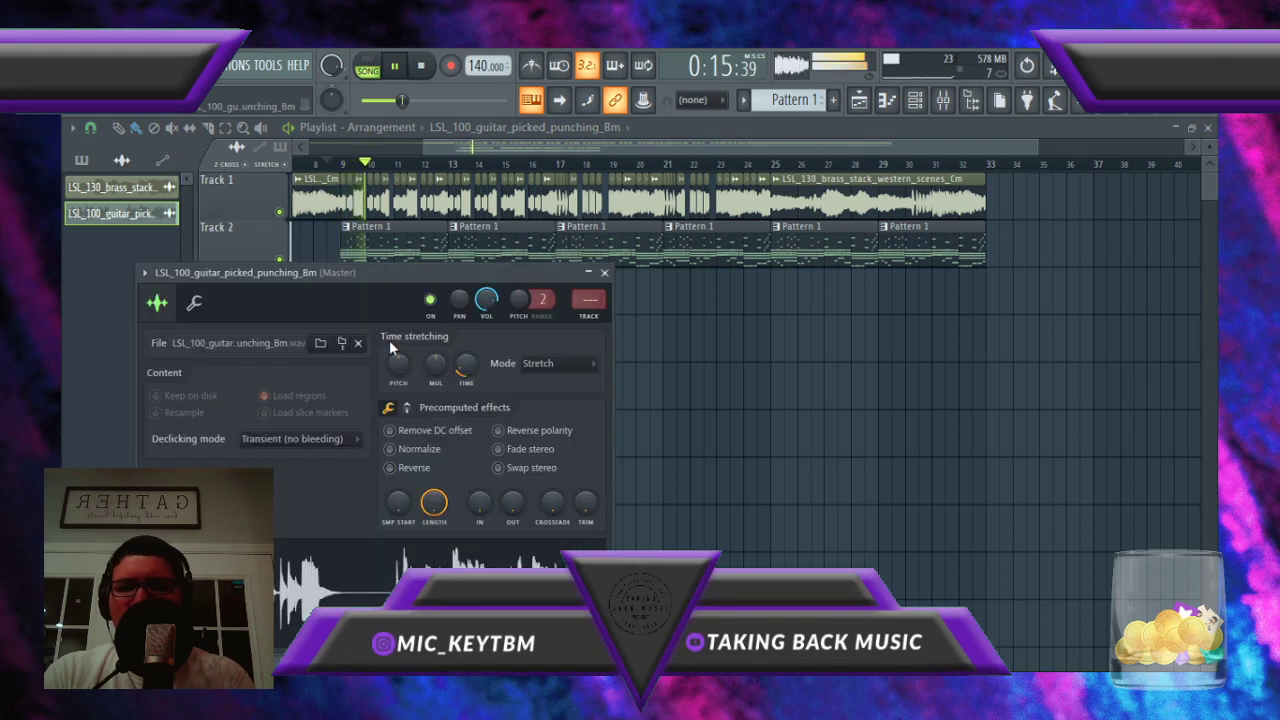
{"action": "left_click", "coordinate": [195, 305]}
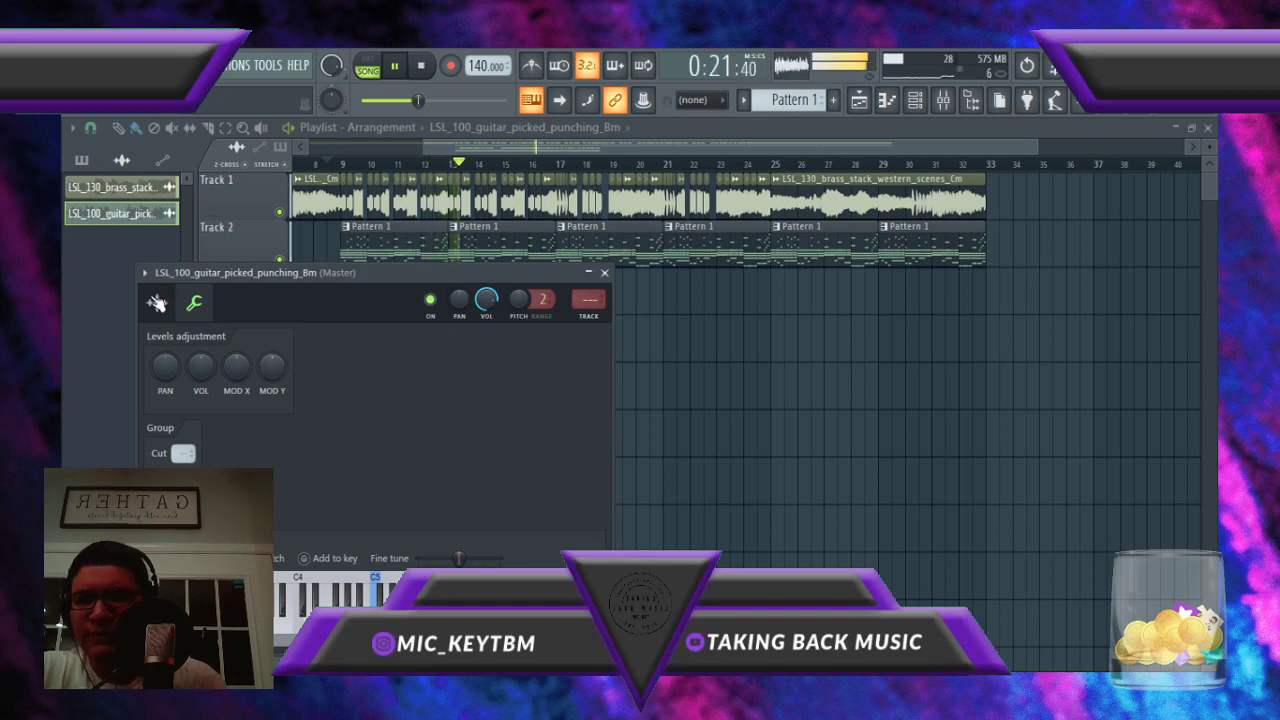
{"action": "left_click", "coordinate": [157, 303]}
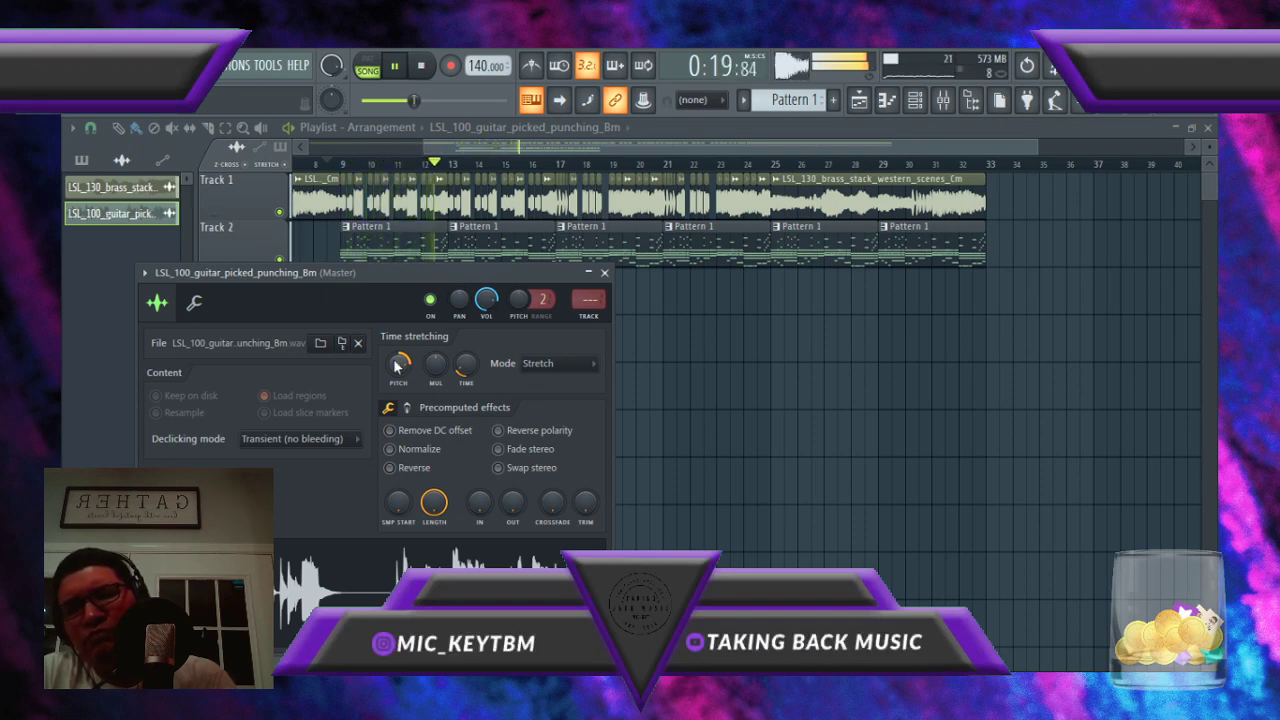
{"action": "left_click", "coordinate": [683, 138]}
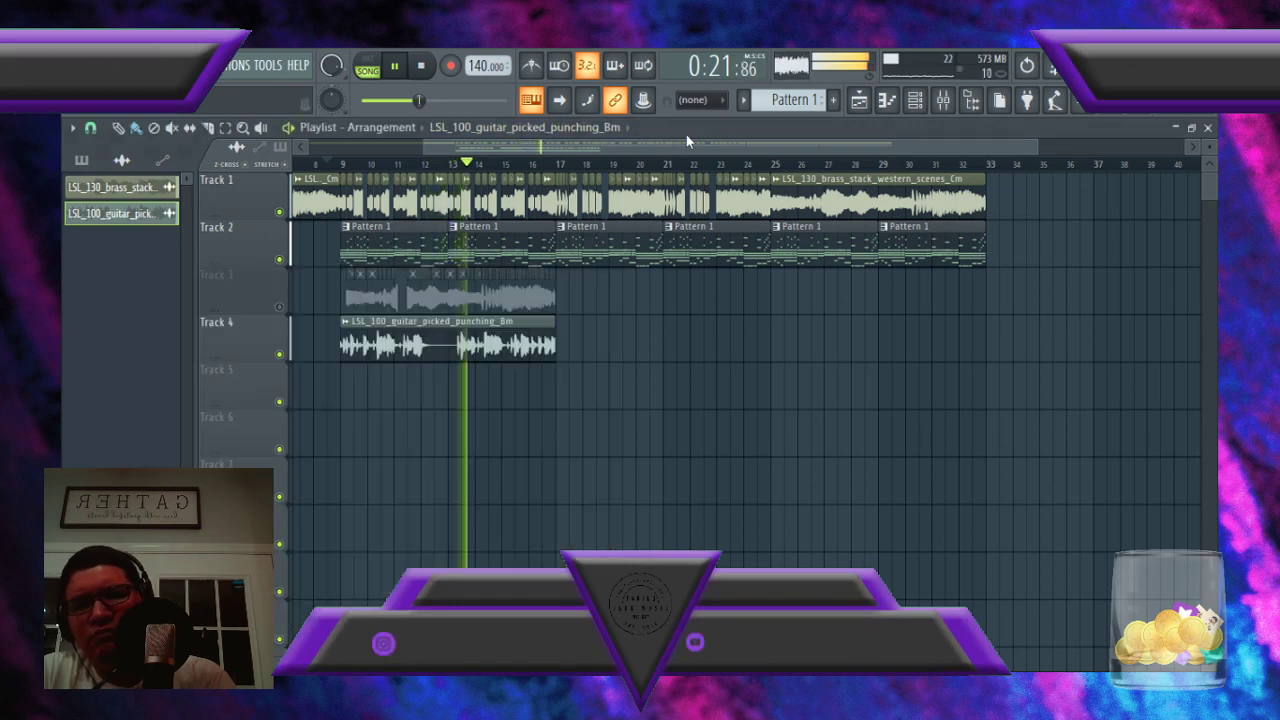
Step: Move the guitar clip to bar 25 on Track 4 and listen to the section from about bar 24
{"action": "left_click_drag", "start_coordinate": [431, 342], "coordinate": [838, 347]}
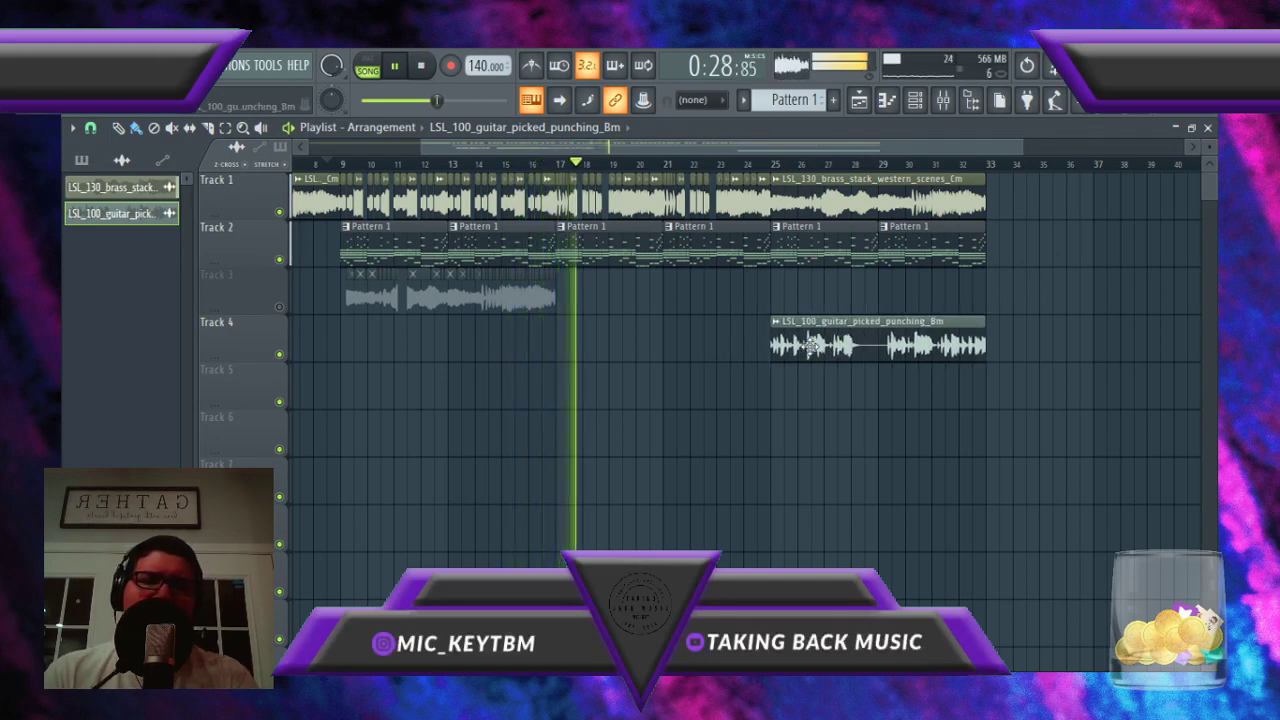
{"action": "left_click", "coordinate": [740, 163]}
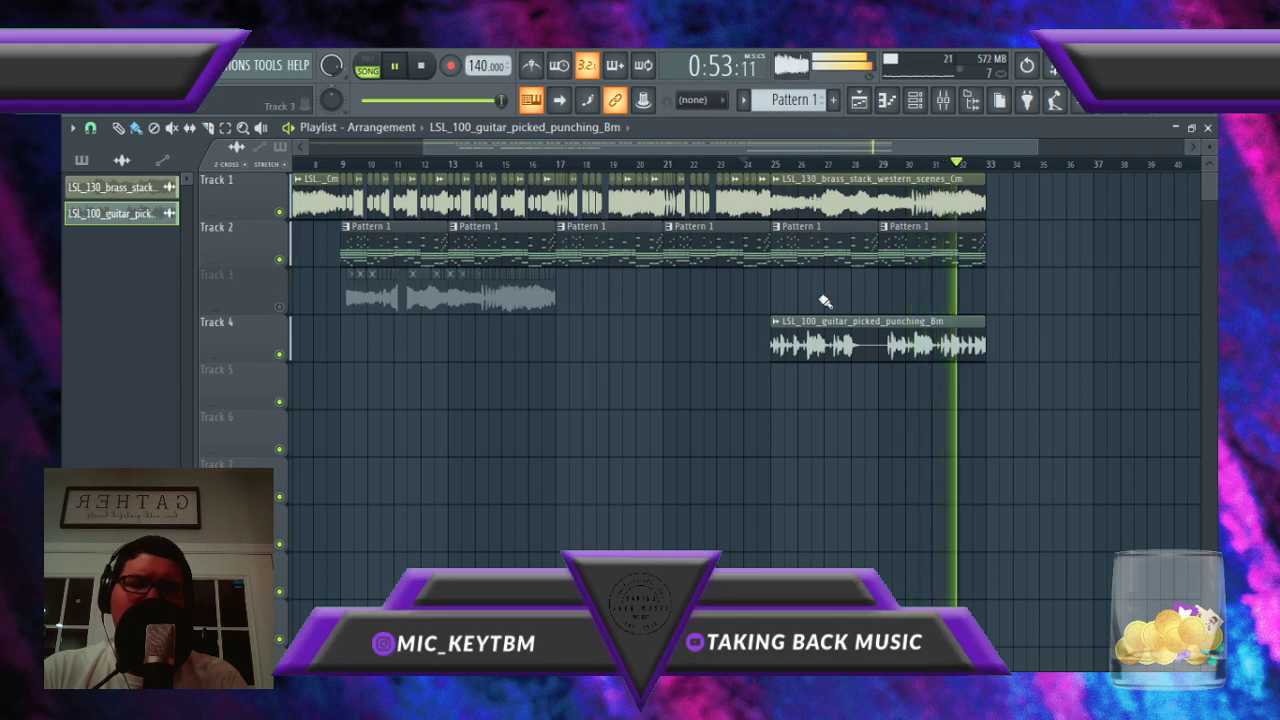
{"action": "key", "text": "space"}
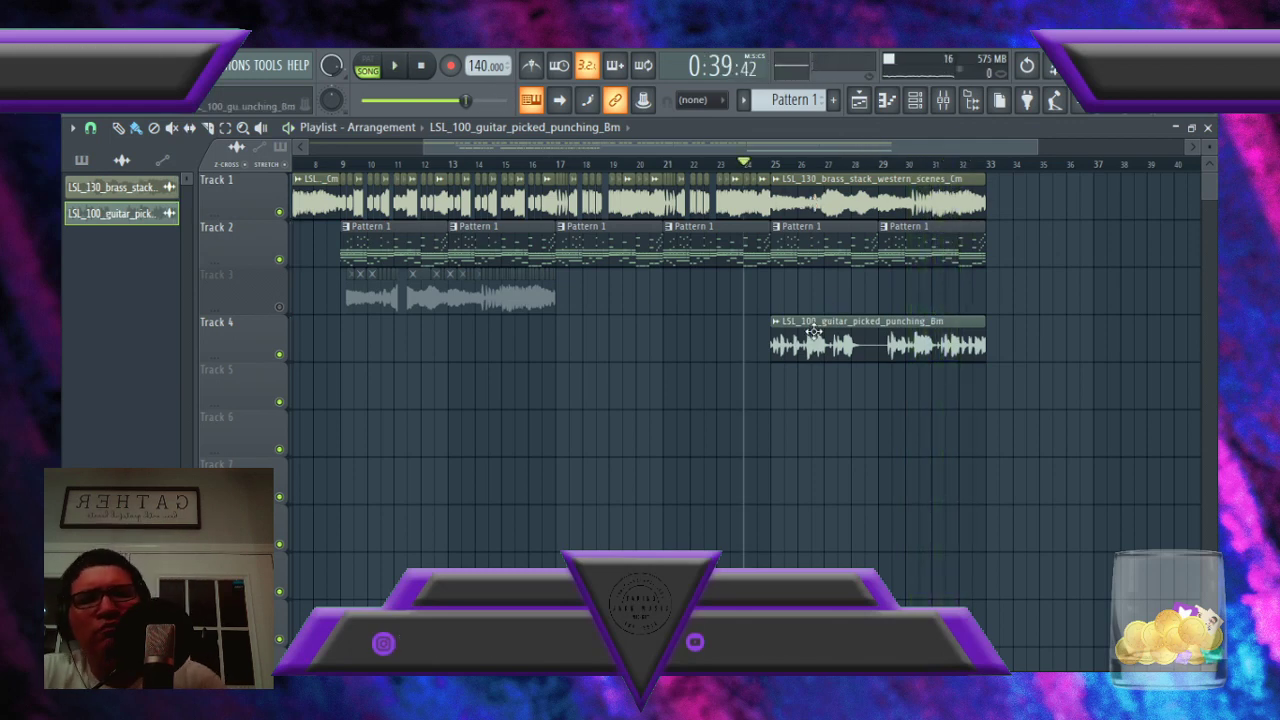
Step: Inspect the brass clip's pitch and miscellaneous sampler settings, and compare them with the guitar clip's time-stretching pitch
{"action": "left_click", "coordinate": [816, 195]}
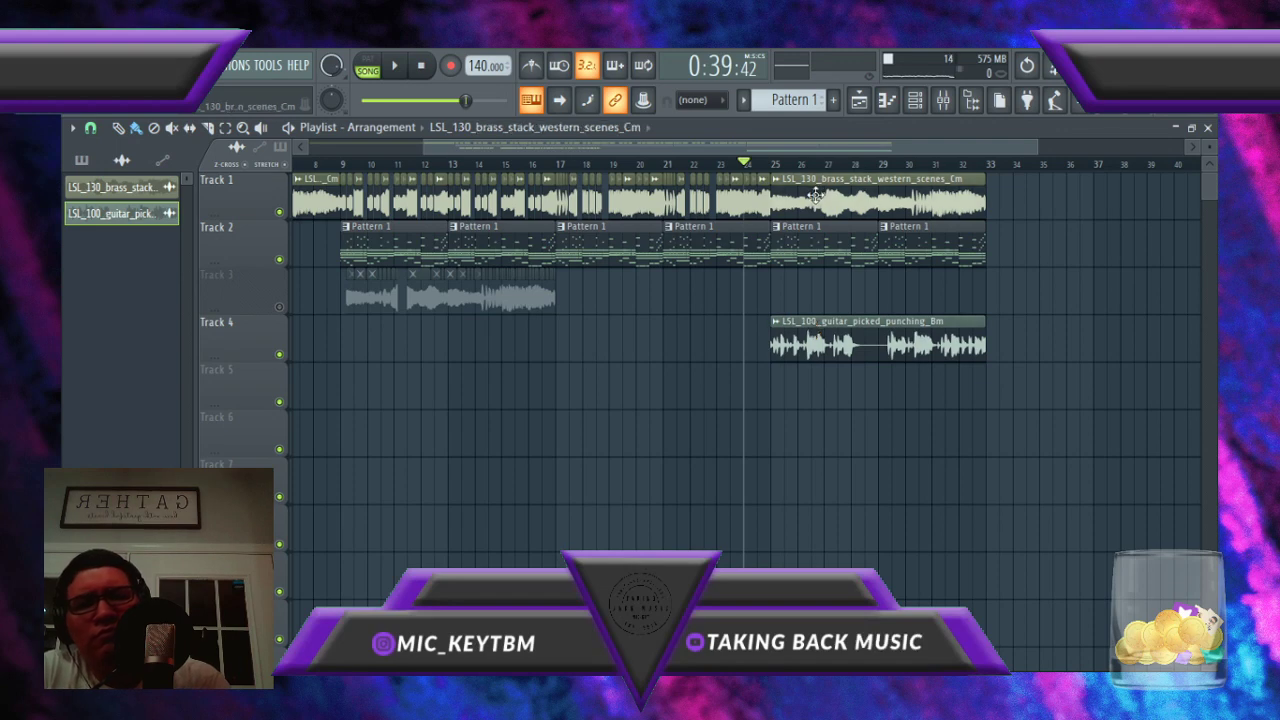
{"action": "double_click", "coordinate": [816, 195]}
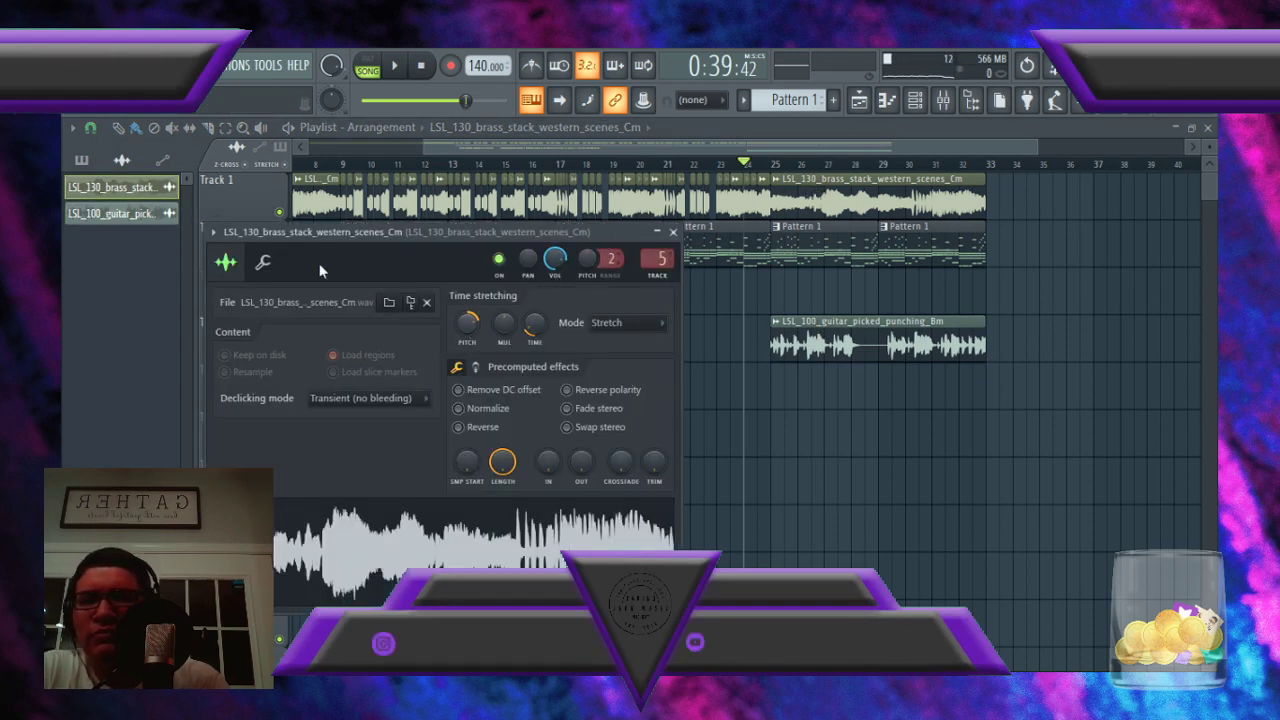
{"action": "left_click", "coordinate": [262, 264]}
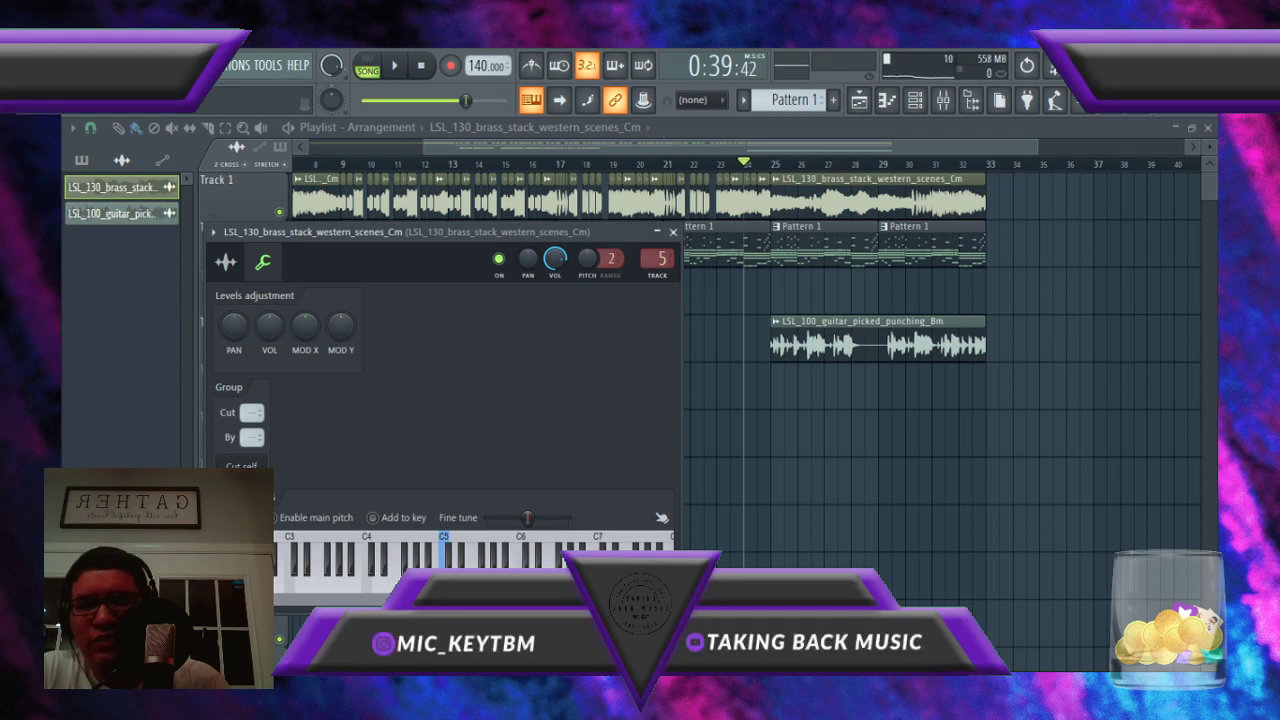
{"action": "double_click", "coordinate": [858, 352]}
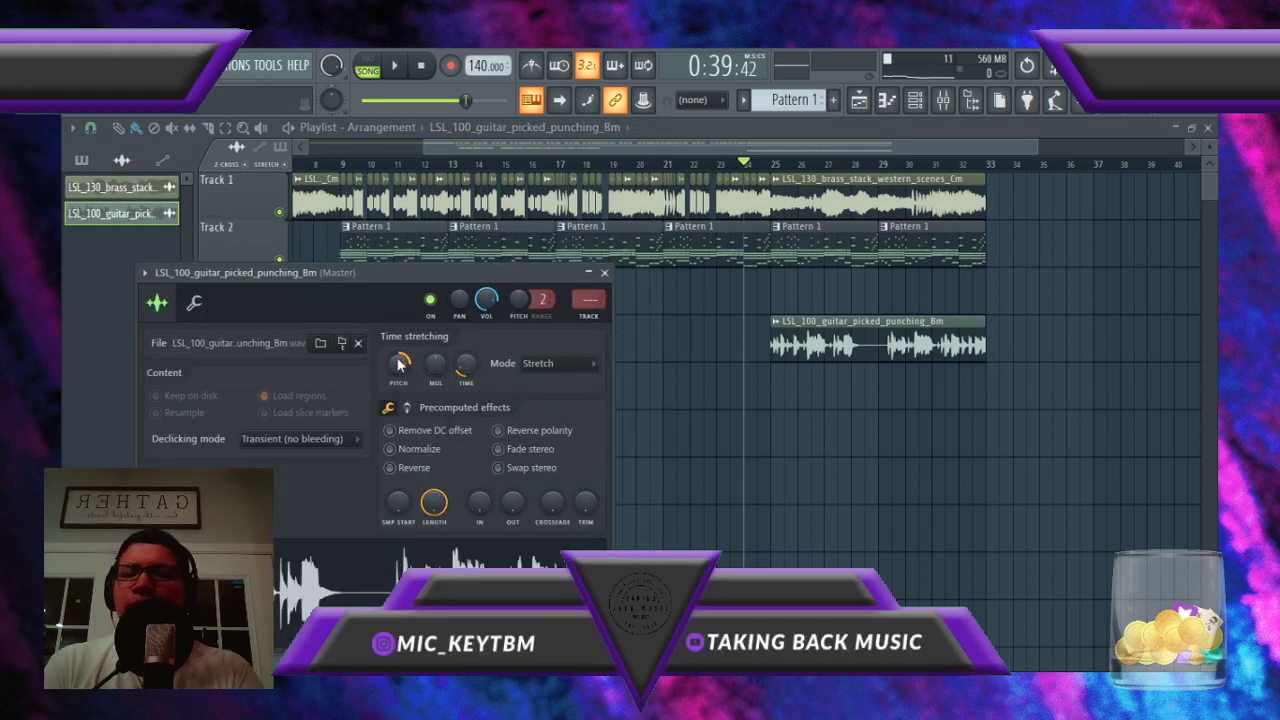
Step: Play the section from about bar 24 and check the brass clip's time-stretching pitch against the guitar loop
{"action": "key", "text": "space"}
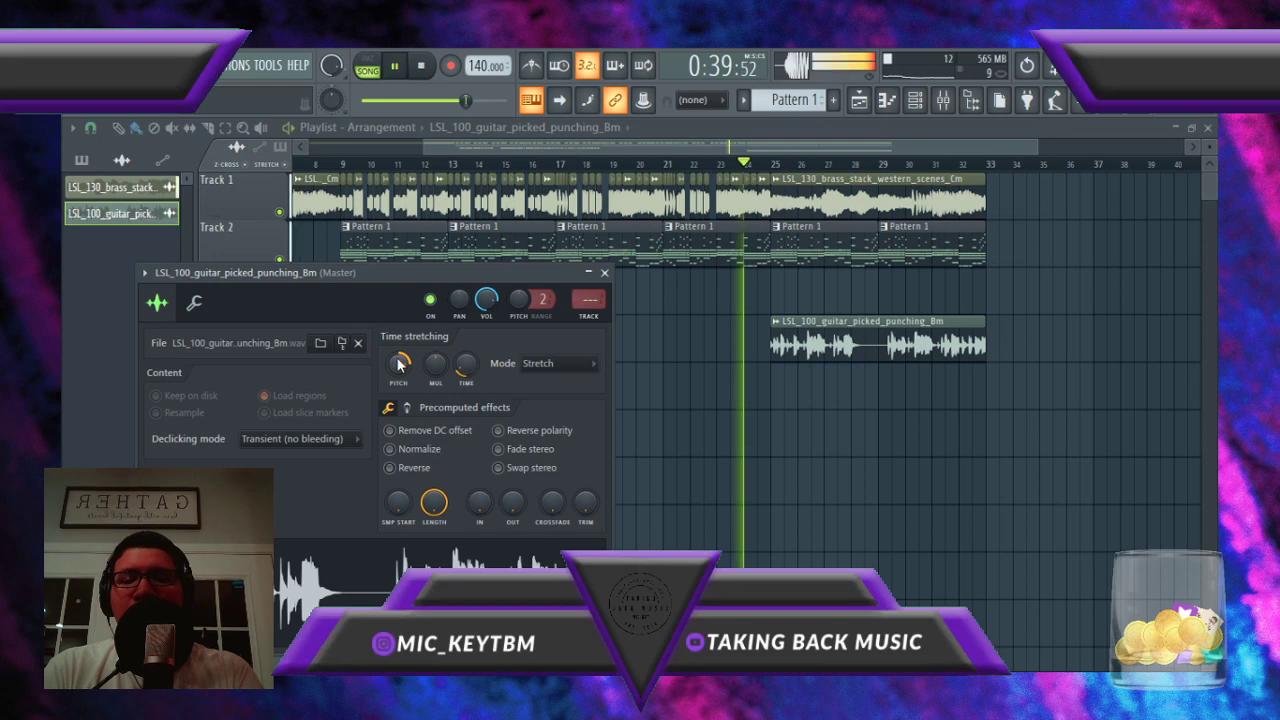
{"action": "double_click", "coordinate": [862, 205]}
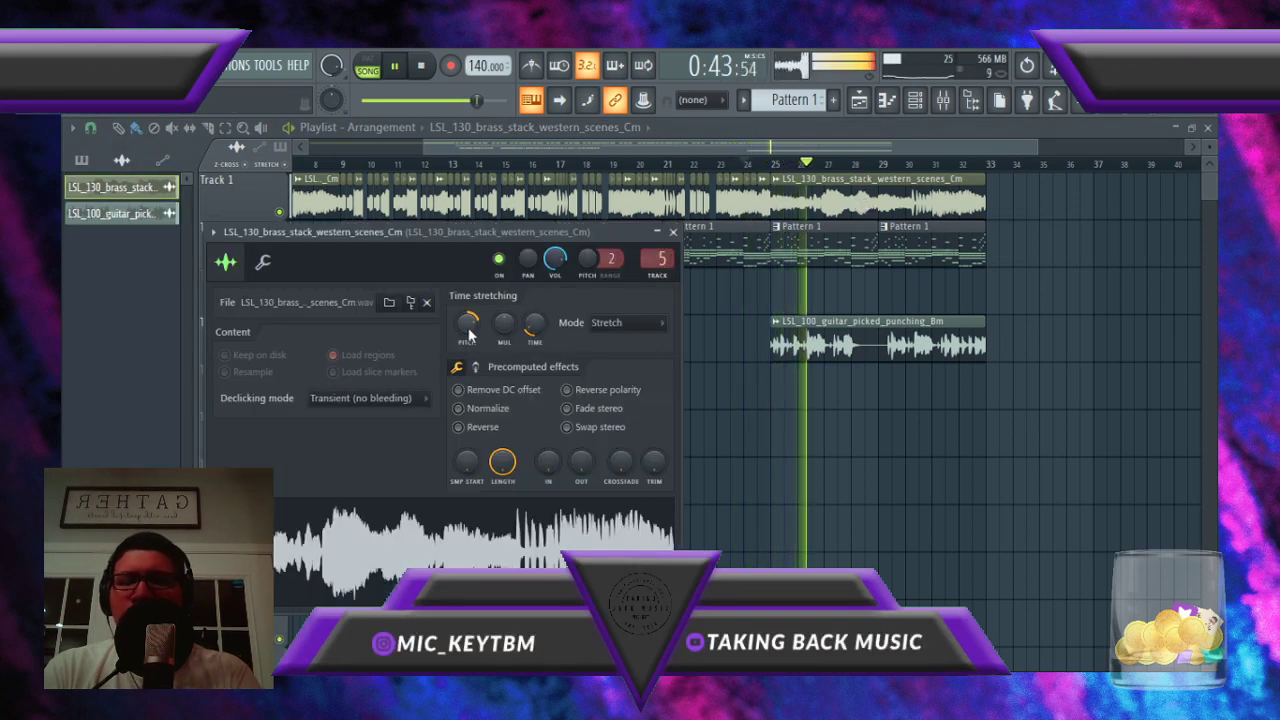
{"action": "left_click", "coordinate": [673, 232]}
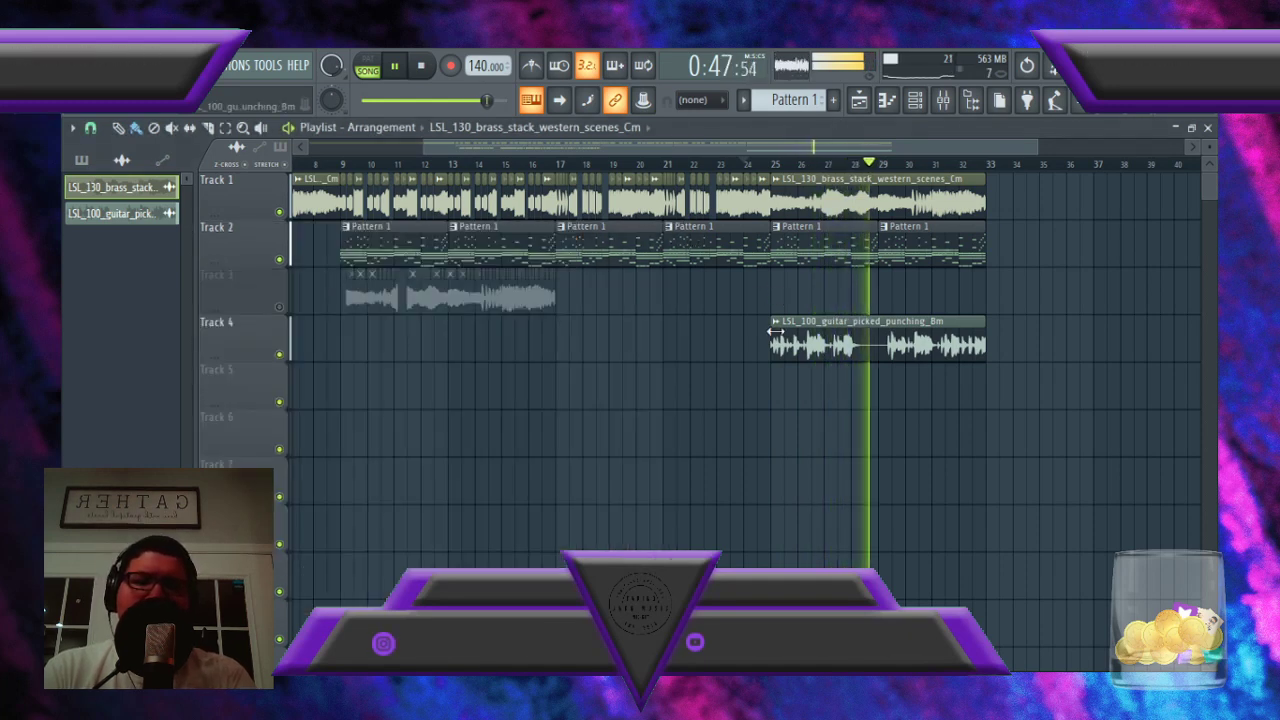
{"action": "key", "text": "space"}
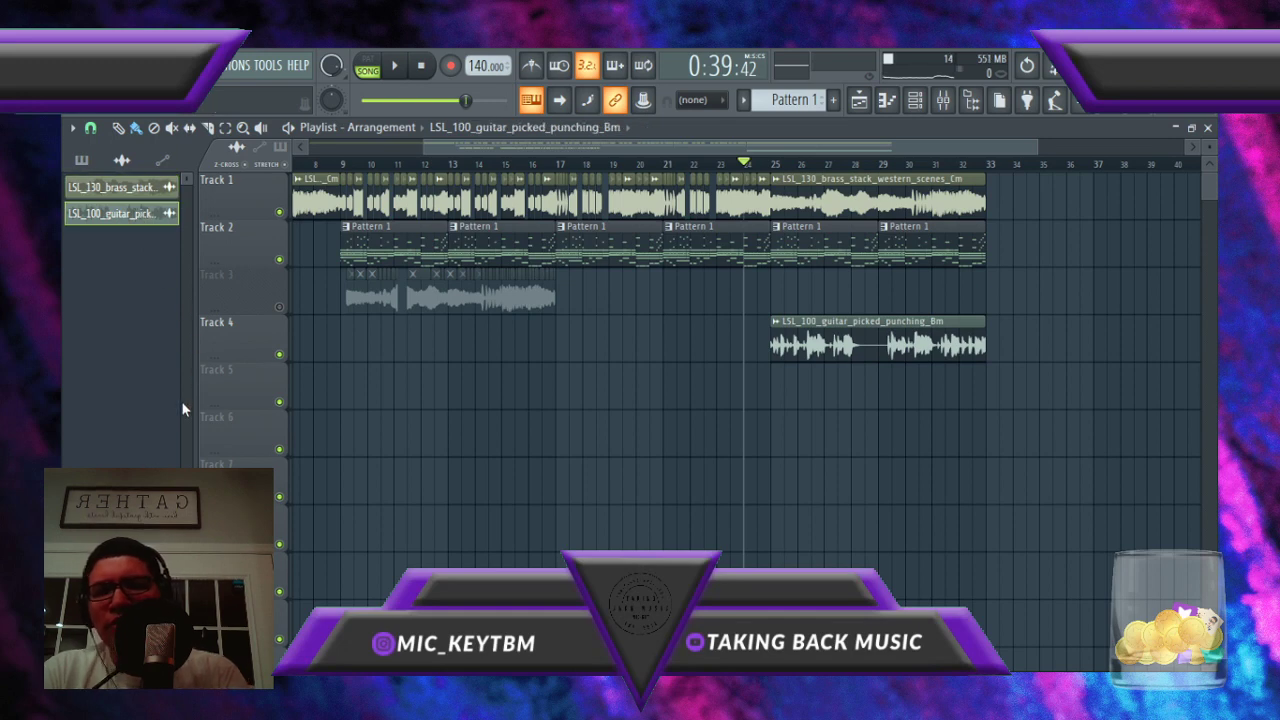
Step: Undo the placement of the picked guitar clip, and play the section without it while checking the mixer
{"action": "key", "text": "ctrl+z"}
{"action": "key", "text": "space"}
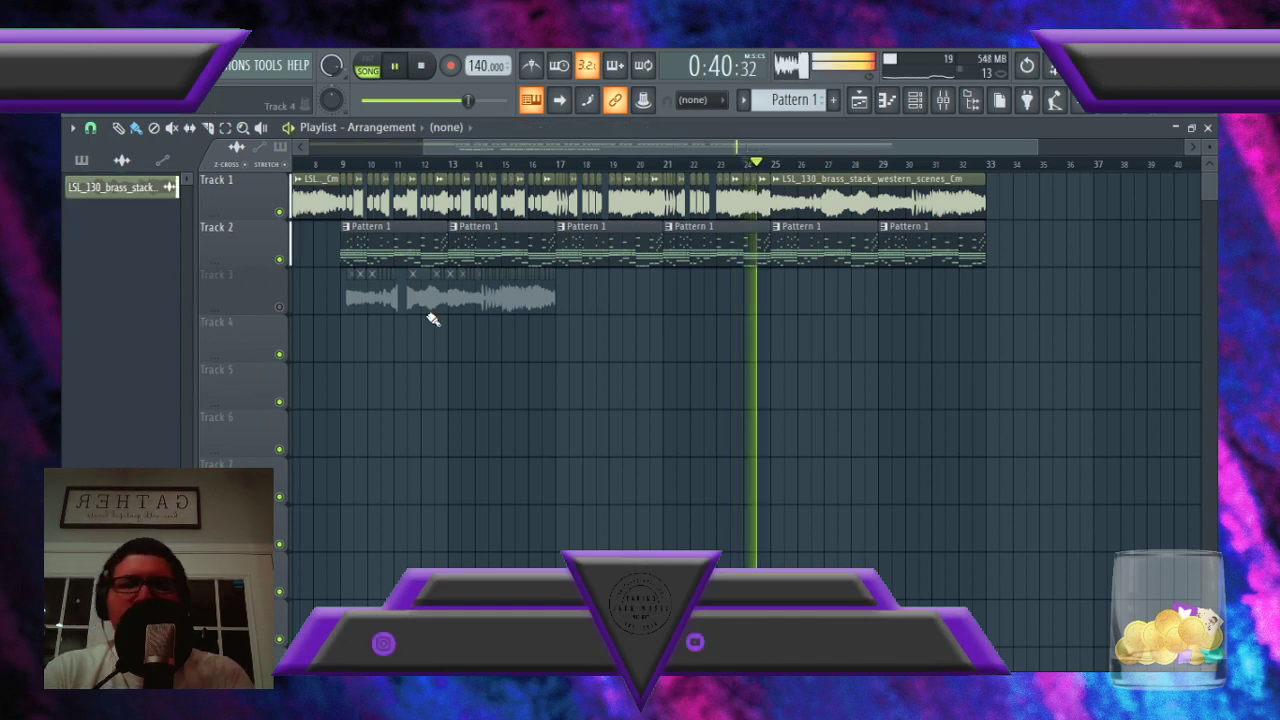
{"action": "left_click", "coordinate": [943, 102]}
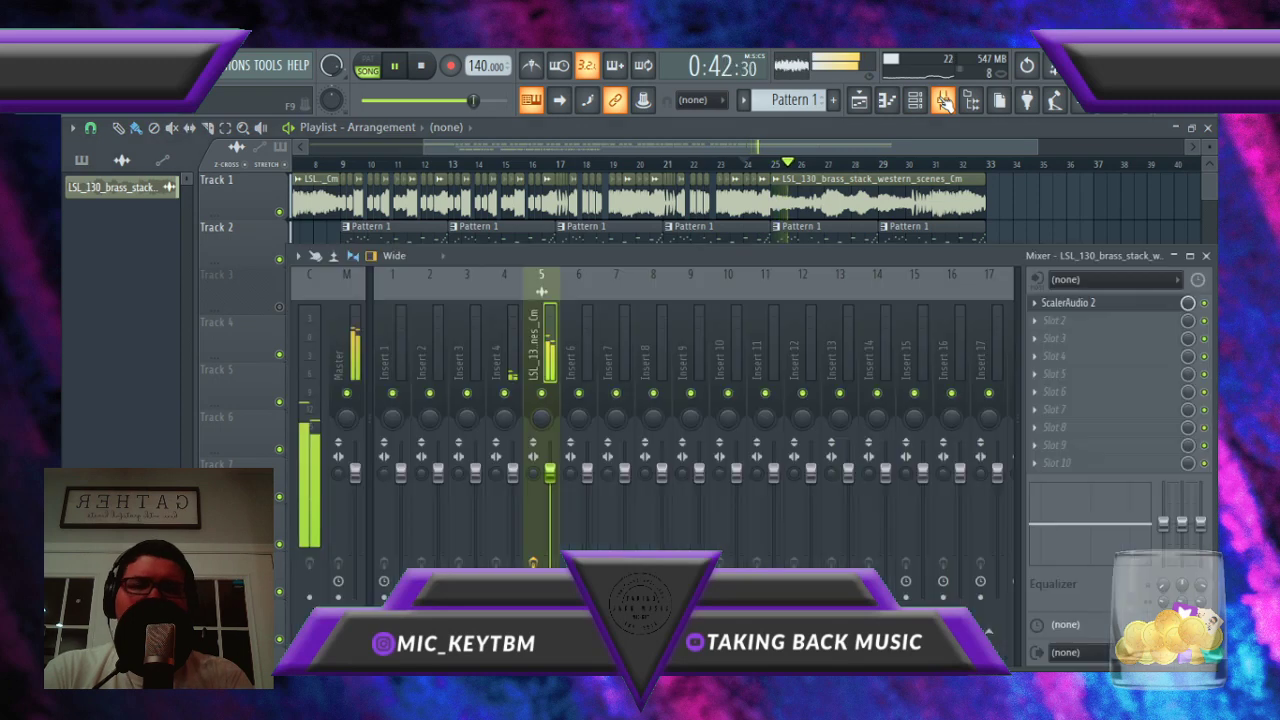
{"action": "left_click", "coordinate": [943, 102]}
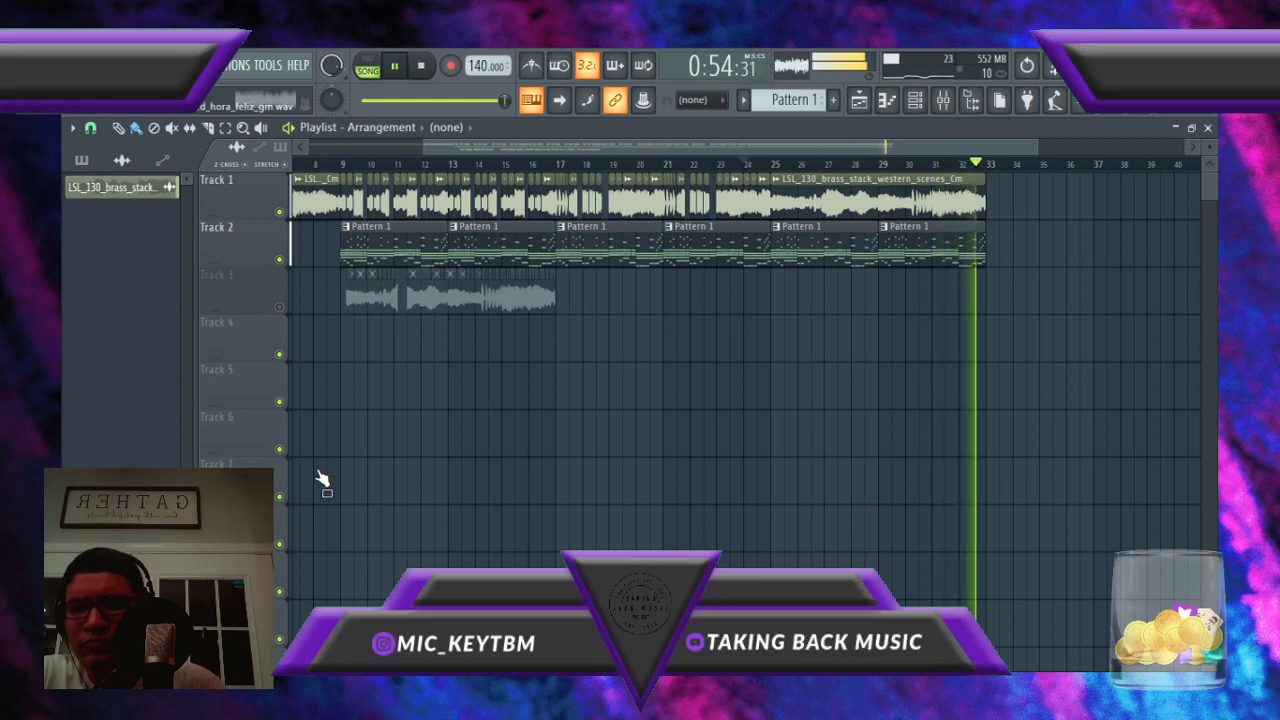
{"action": "key", "text": "space"}
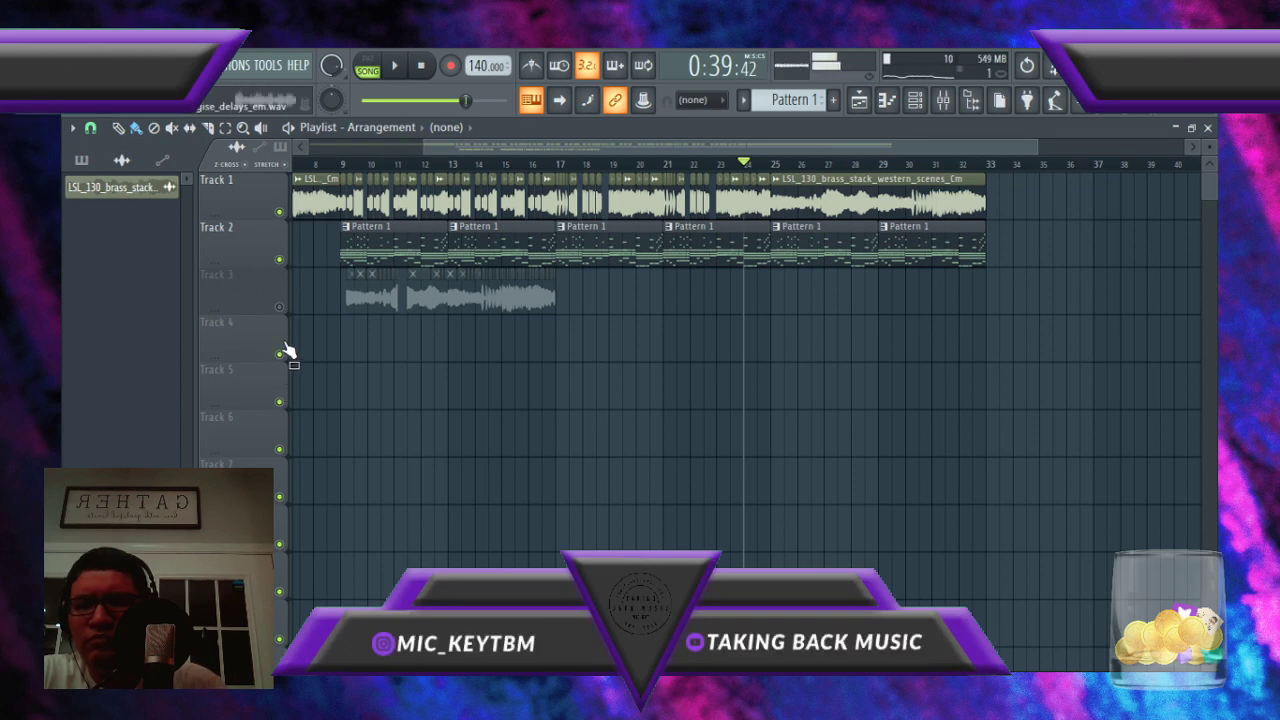
Step: Place LSL_80_guitar_apologise_delays_Em at bar 25 on Track 4 and fit it to bar 33 using the Stretch time-stretching mode
{"action": "left_click_drag", "start_coordinate": [286, 350], "coordinate": [771, 336]}
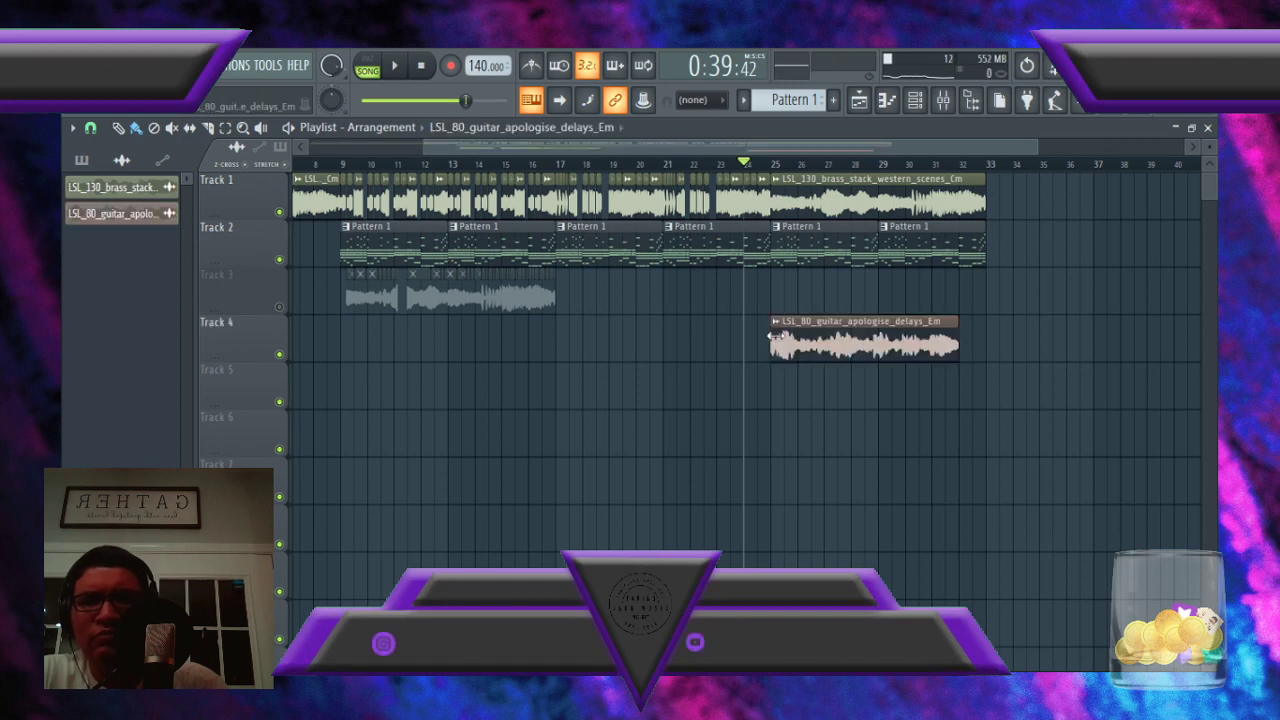
{"action": "double_click", "coordinate": [778, 336]}
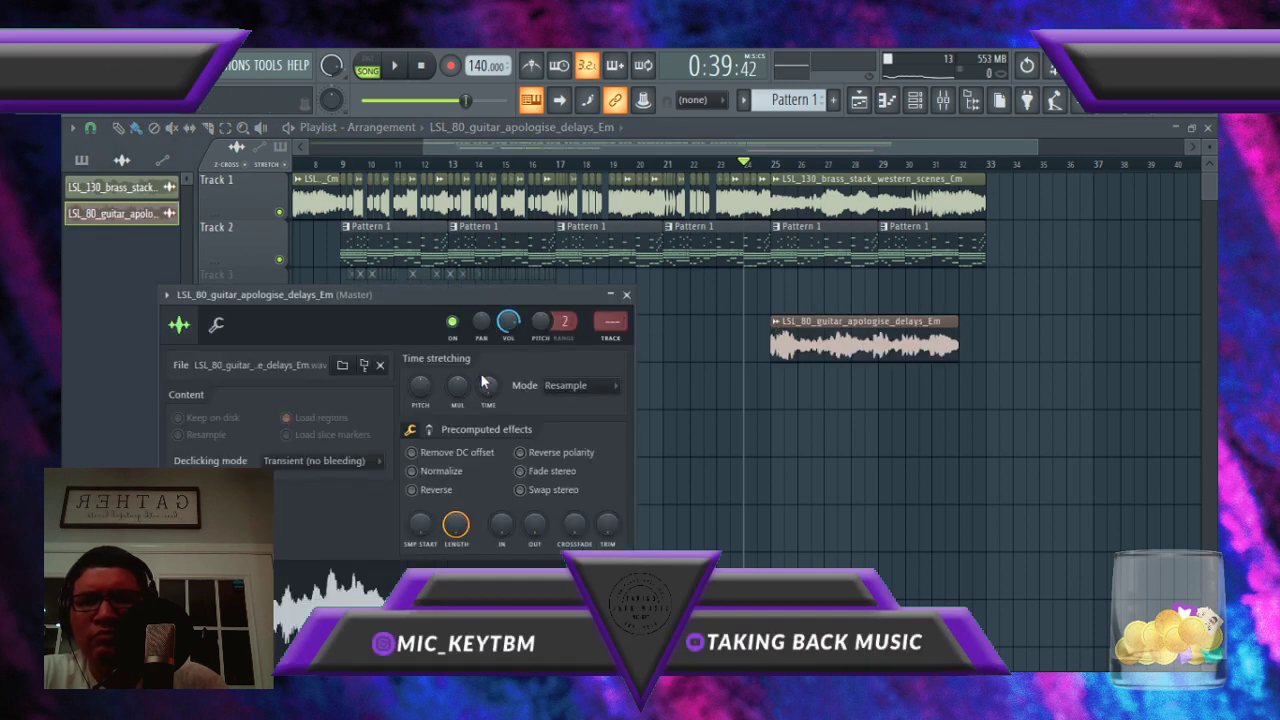
{"action": "left_click_drag", "start_coordinate": [507, 291], "coordinate": [592, 305]}
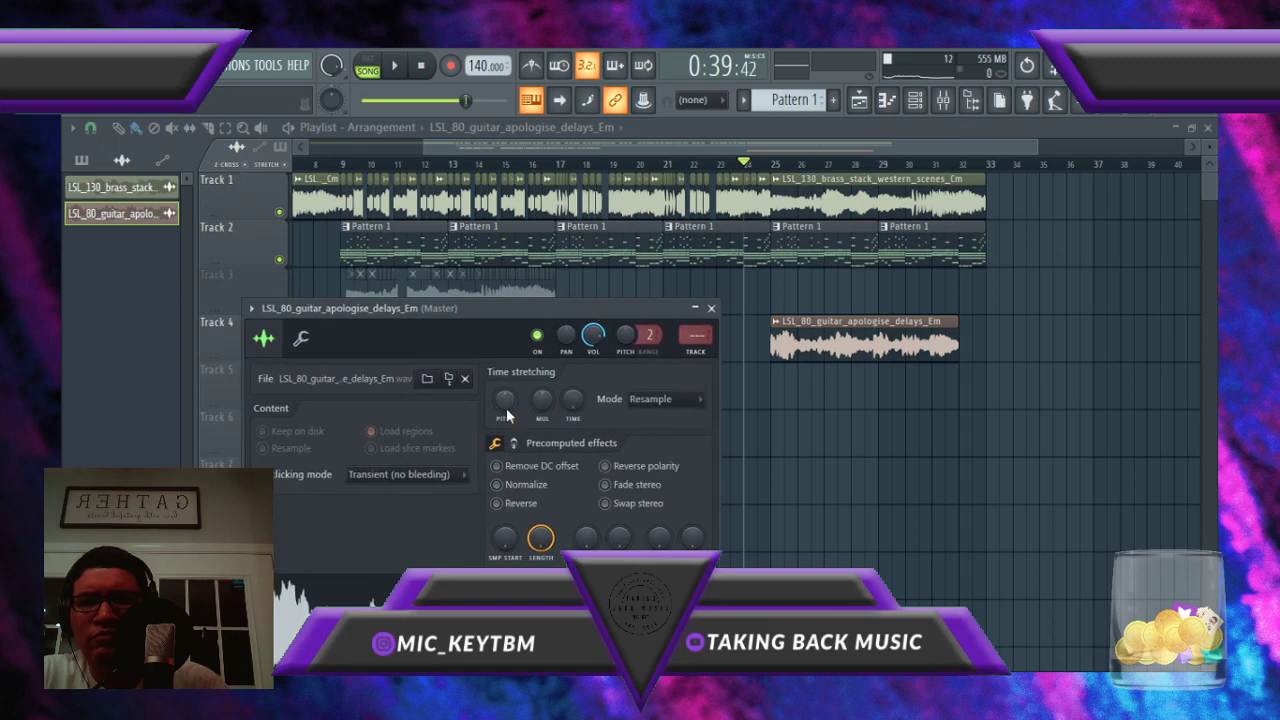
{"action": "scroll", "coordinate": [683, 410], "scroll_direction": "up", "scroll_amount": 1}
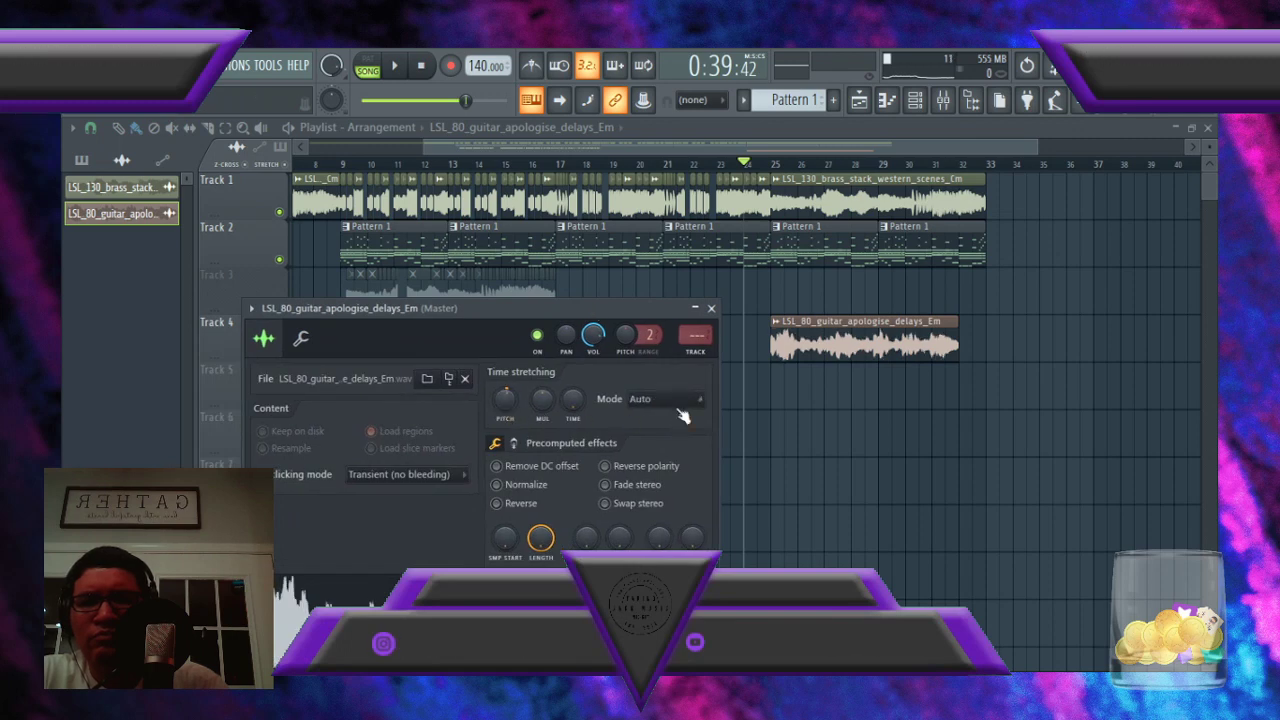
{"action": "left_click", "coordinate": [660, 446]}
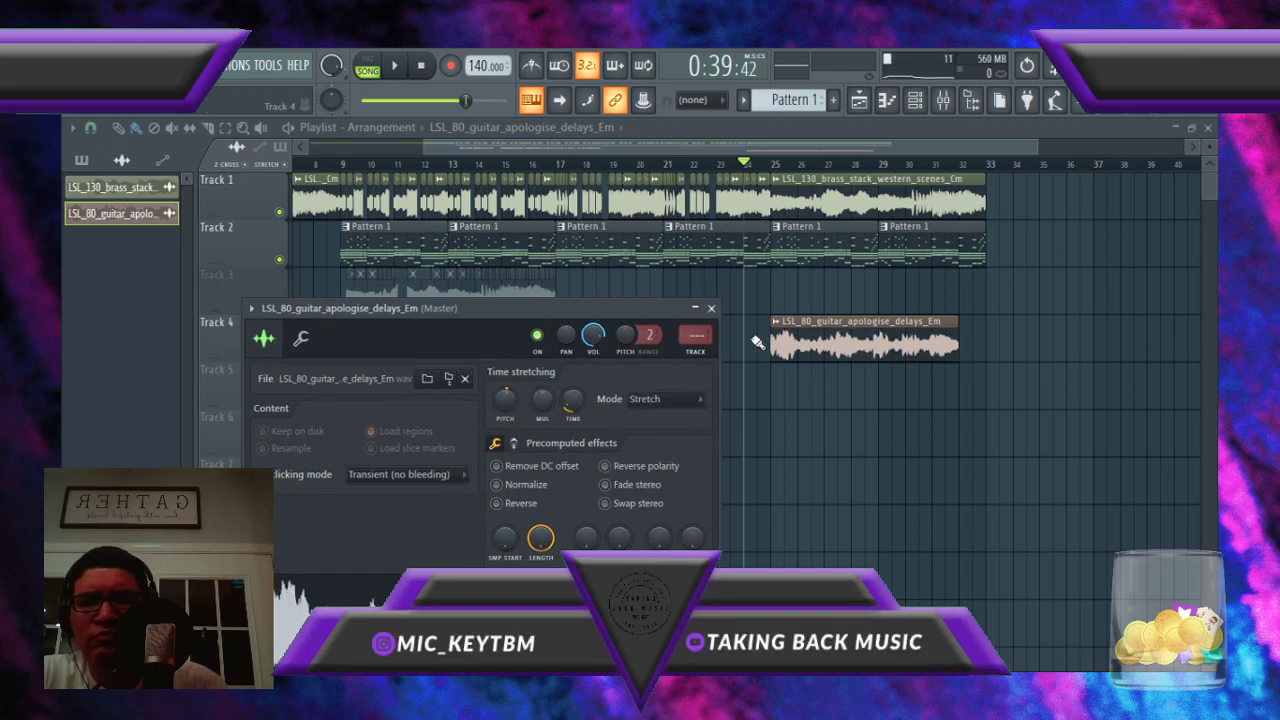
{"action": "left_click", "coordinate": [779, 320]}
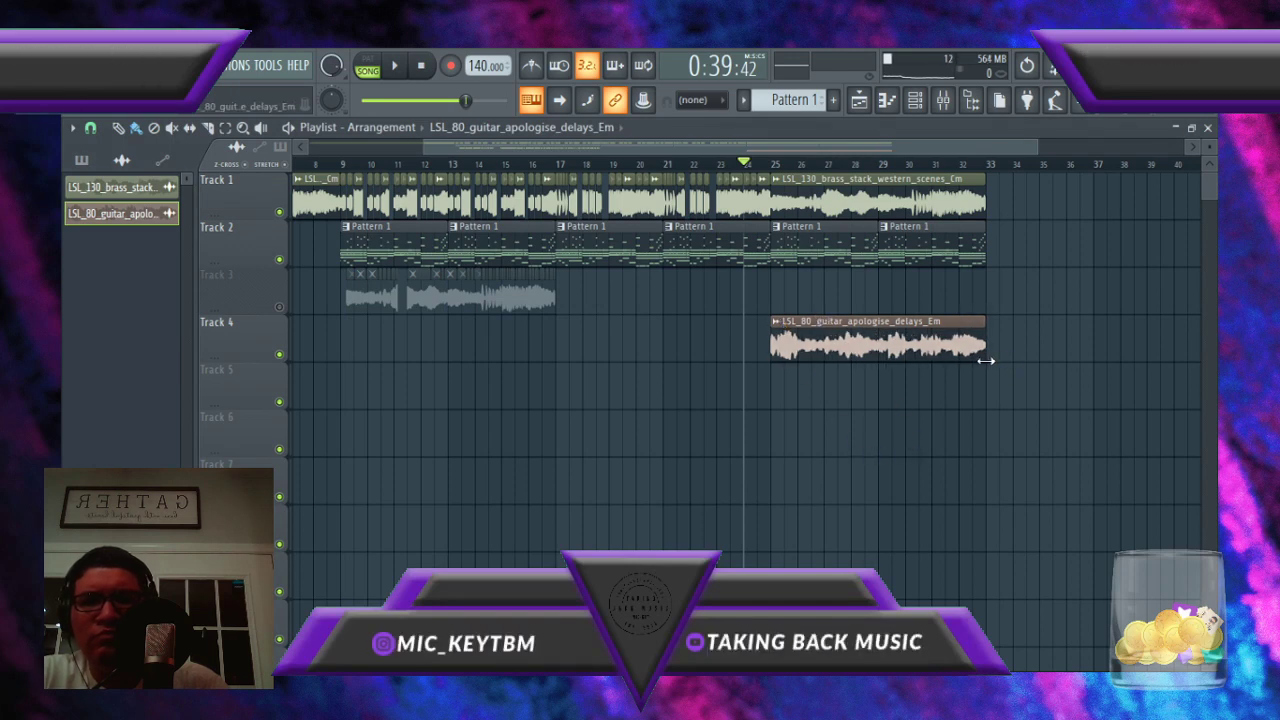
Step: Listen to the arrangement and undo the placement of the apologise_delays guitar clip on Track 4
{"action": "key", "text": "space"}
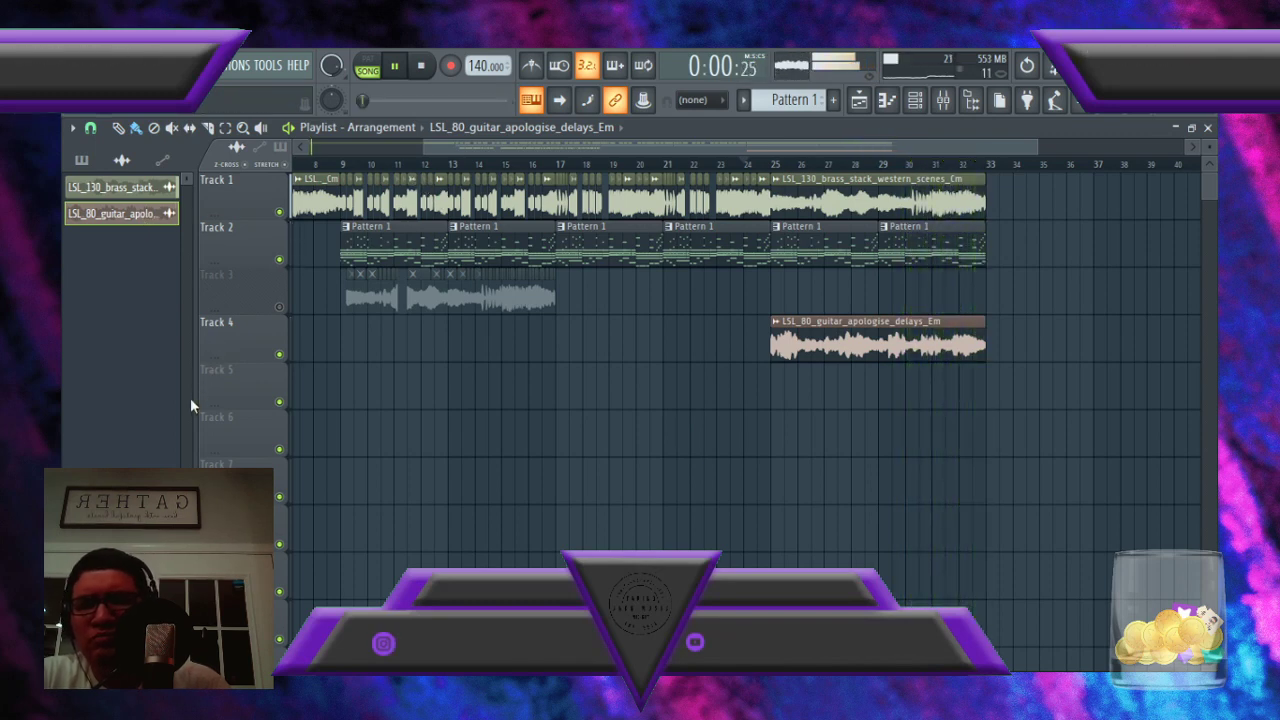
{"action": "key", "text": "ctrl+z"}
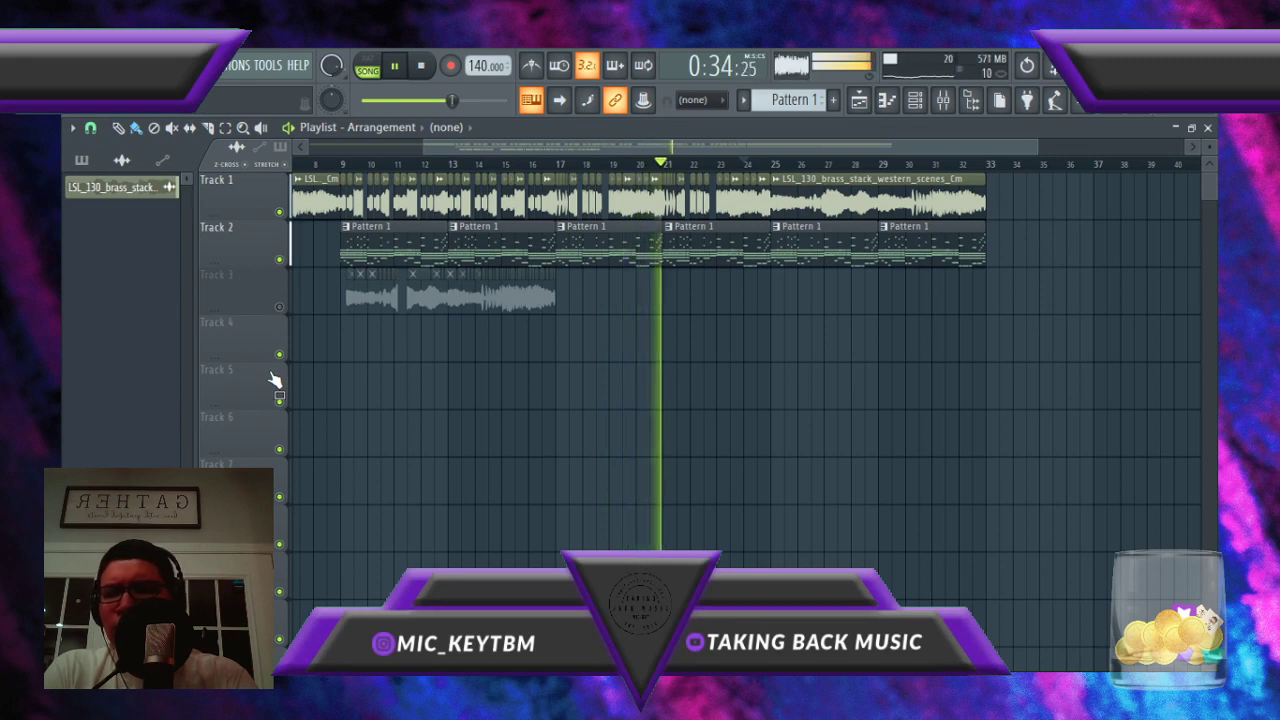
{"action": "key", "text": "space"}
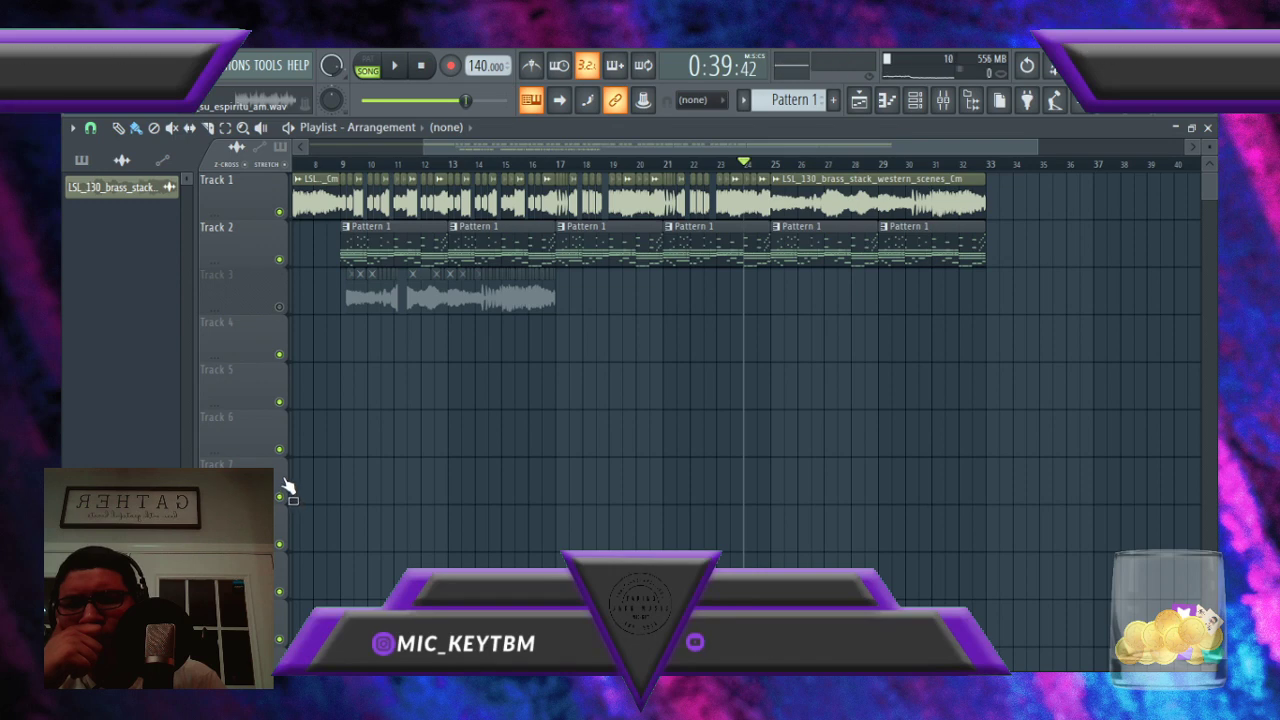
Step: Place LSL_150_vocal_hook_su_espiritu_Am at bar 25 on Track 4, lower its time-stretching pitch and set the mode to Stretch
{"action": "left_click_drag", "start_coordinate": [779, 345], "coordinate": [785, 343]}
{"action": "double_click", "coordinate": [798, 340]}
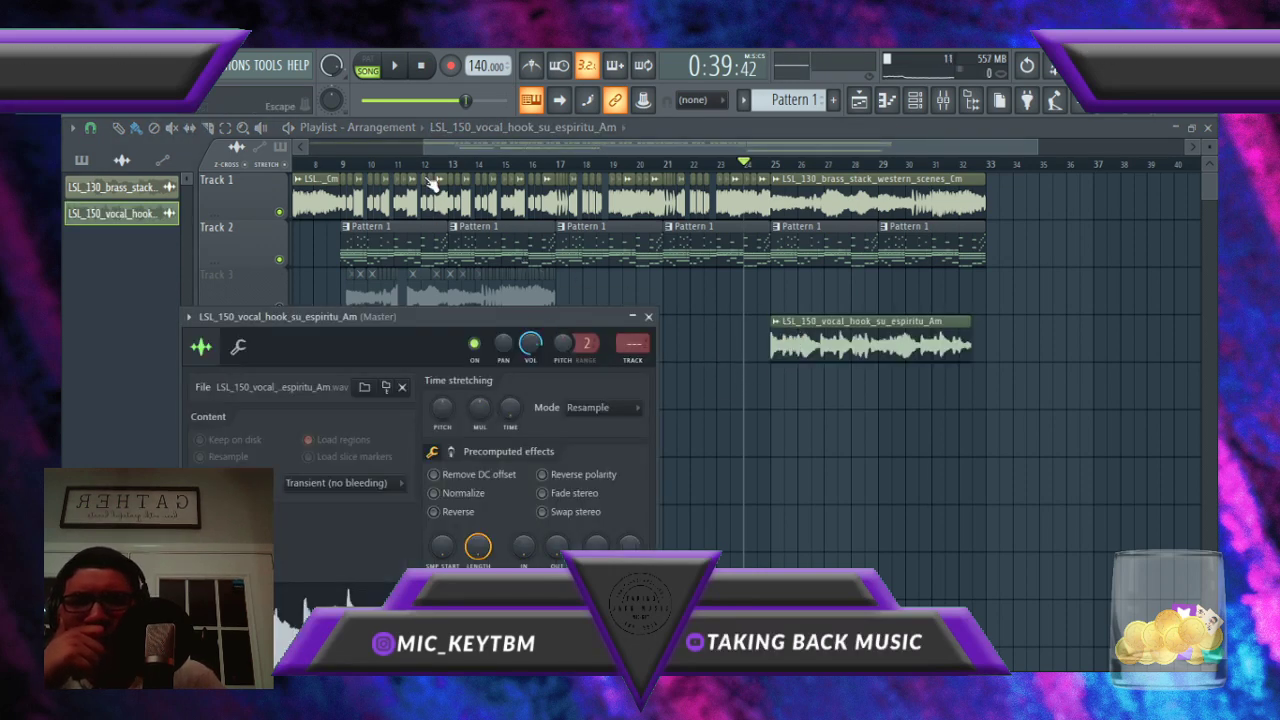
{"action": "left_click", "coordinate": [241, 347]}
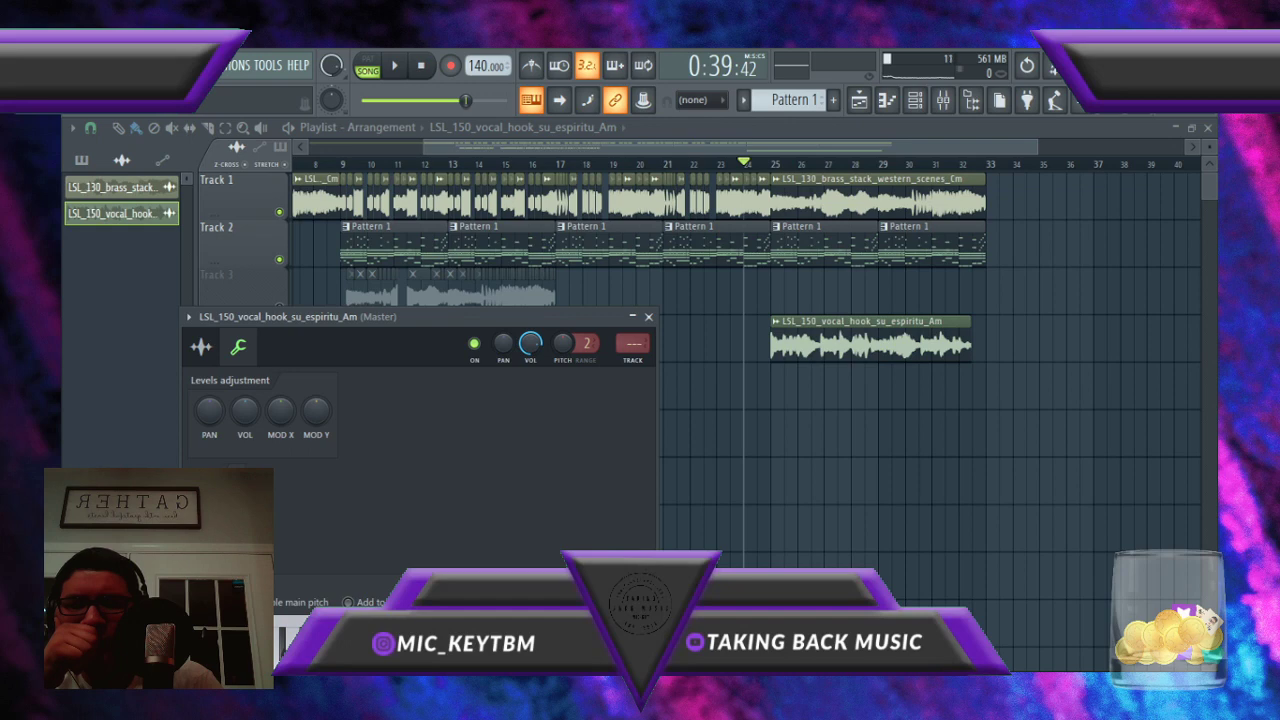
{"action": "left_click", "coordinate": [204, 346]}
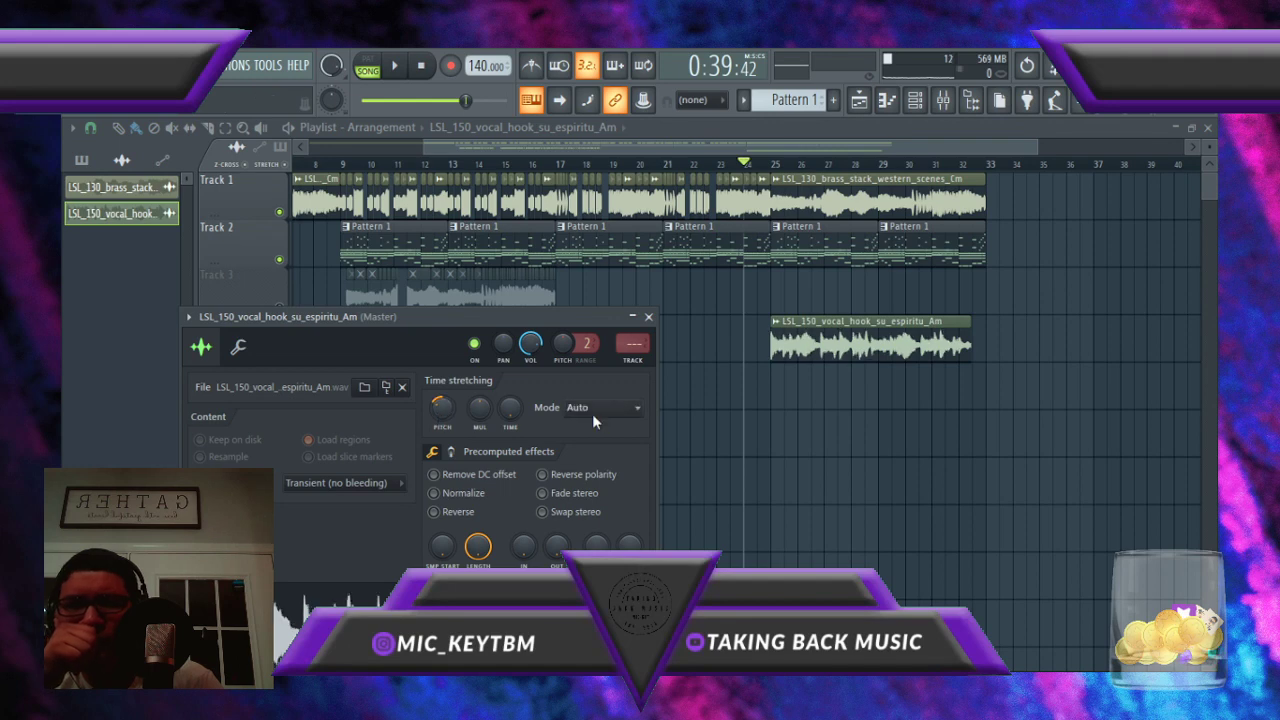
{"action": "left_click", "coordinate": [588, 451]}
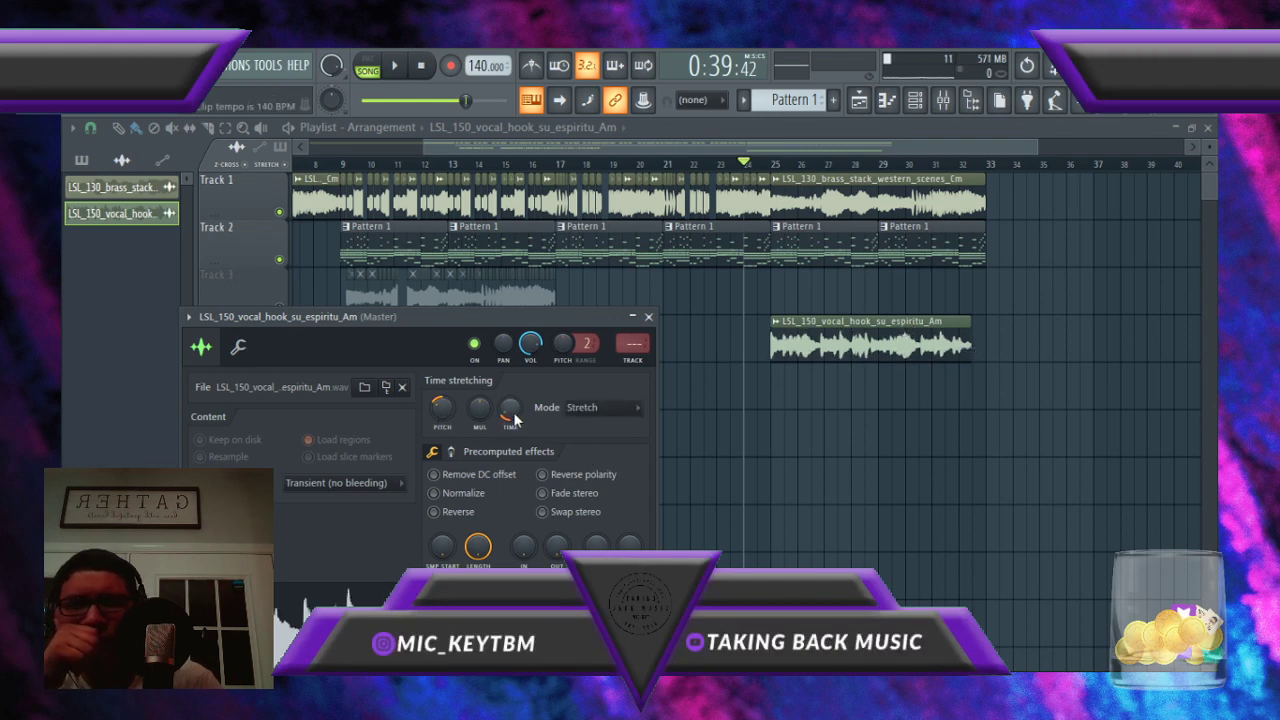
Step: Stretch the vocal hook clip on Track 4 to end at bar 33 and play the section
{"action": "left_click", "coordinate": [537, 560]}
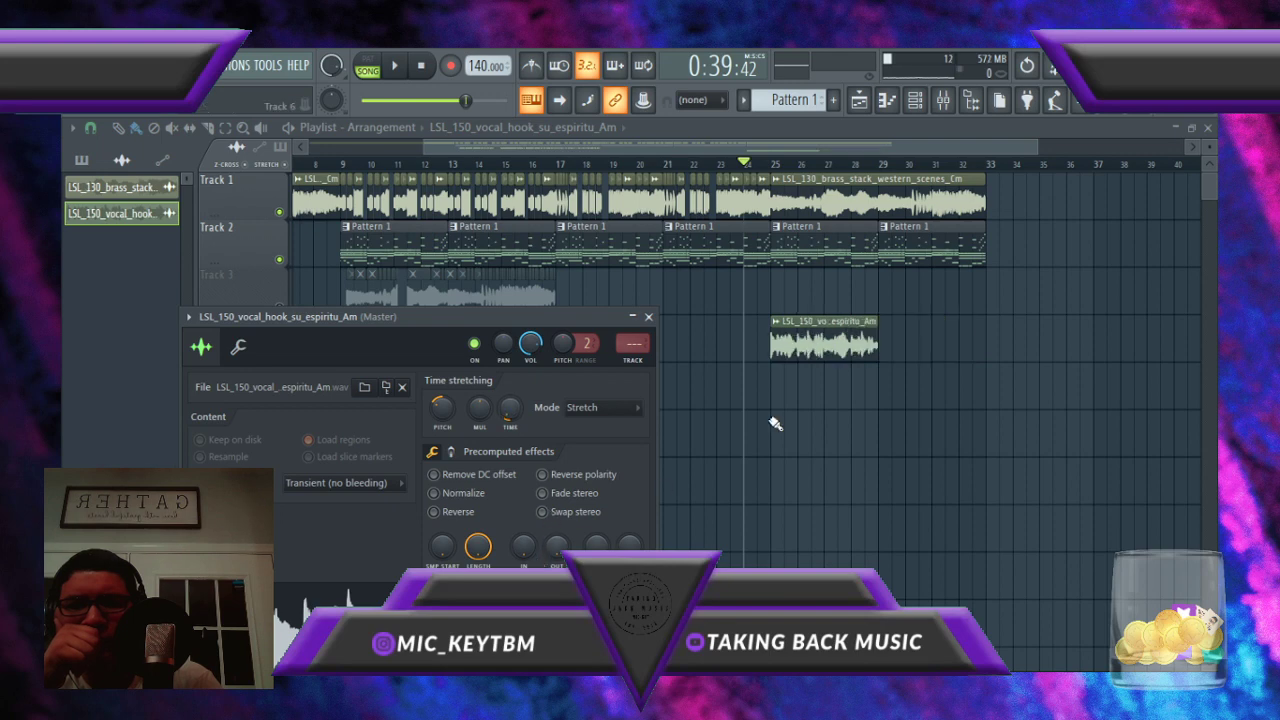
{"action": "left_click_drag", "start_coordinate": [877, 352], "coordinate": [985, 362]}
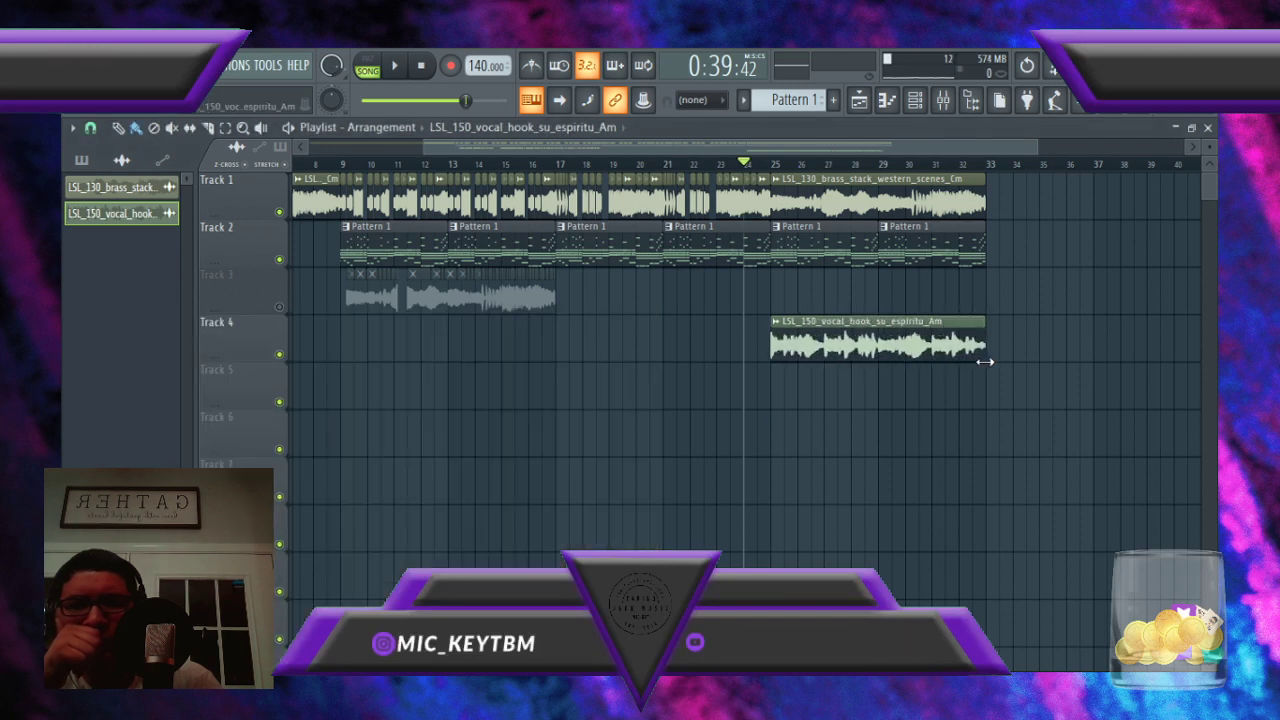
{"action": "key", "text": "space"}
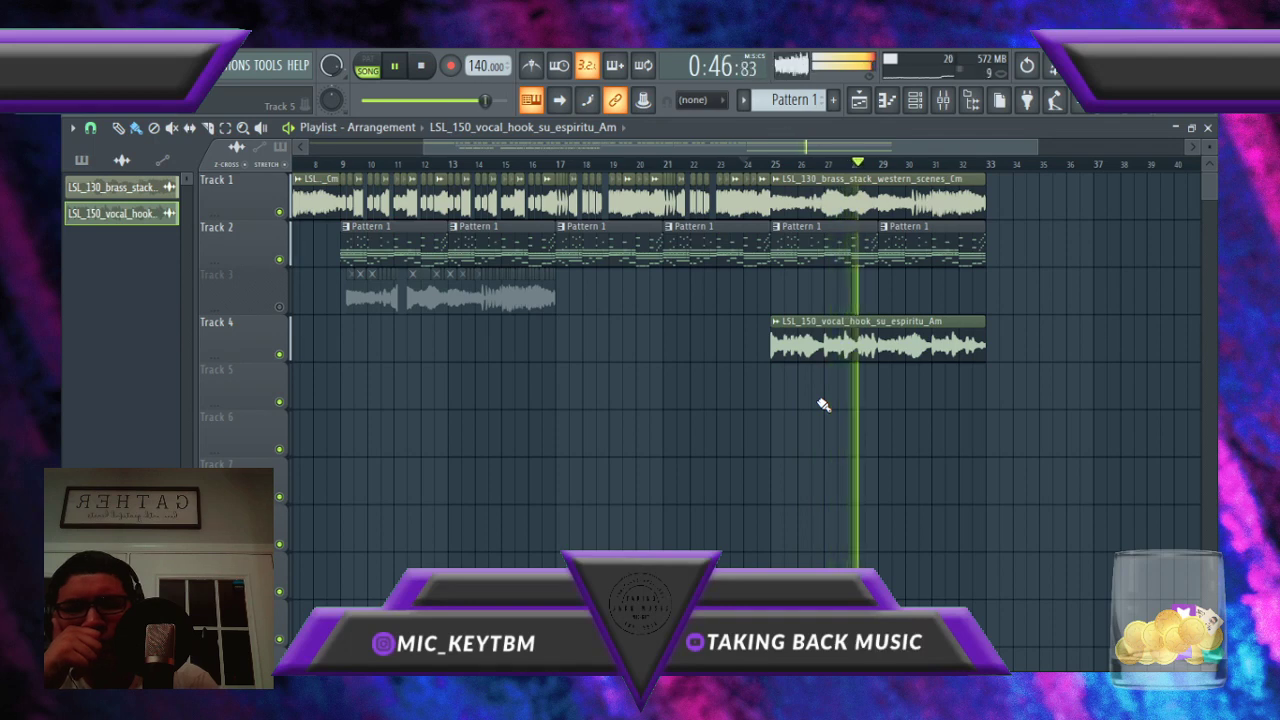
Step: Raise the vocal hook's channel pitch with a range of 12, and try the clip at four and eight bars during playback
{"action": "double_click", "coordinate": [798, 337]}
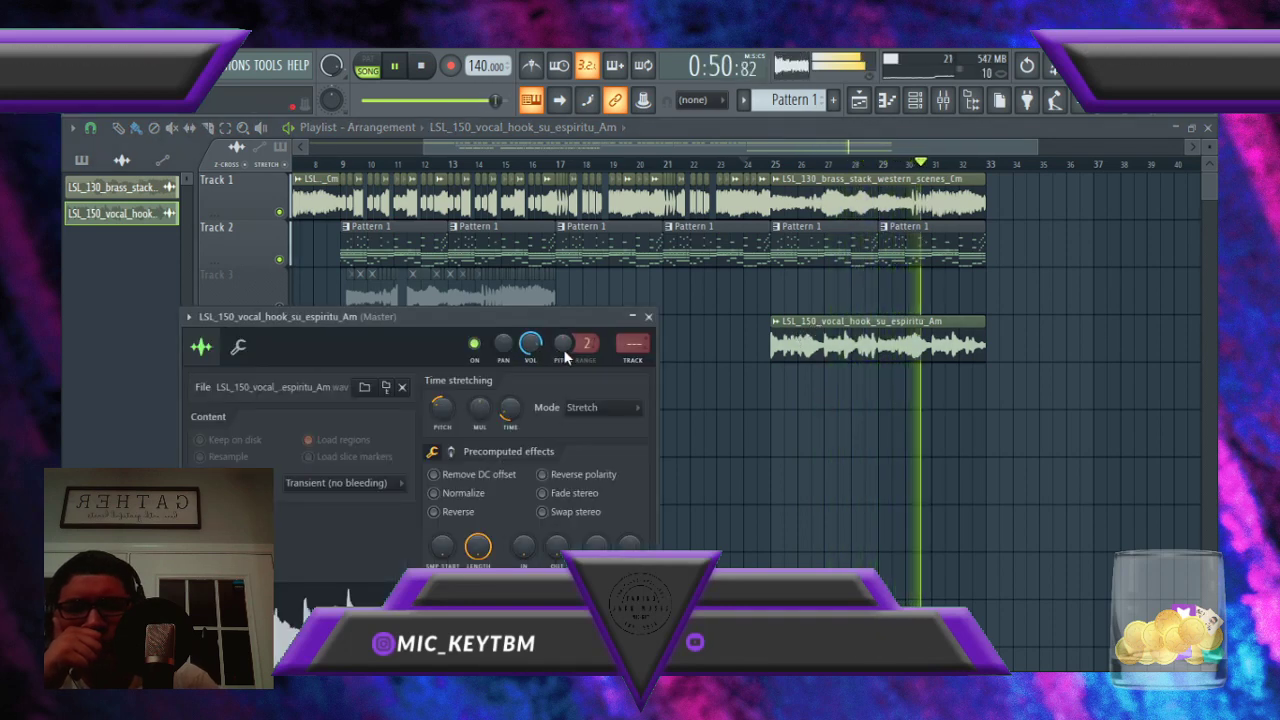
{"action": "scroll", "coordinate": [567, 345], "scroll_direction": "up", "scroll_amount": 8}
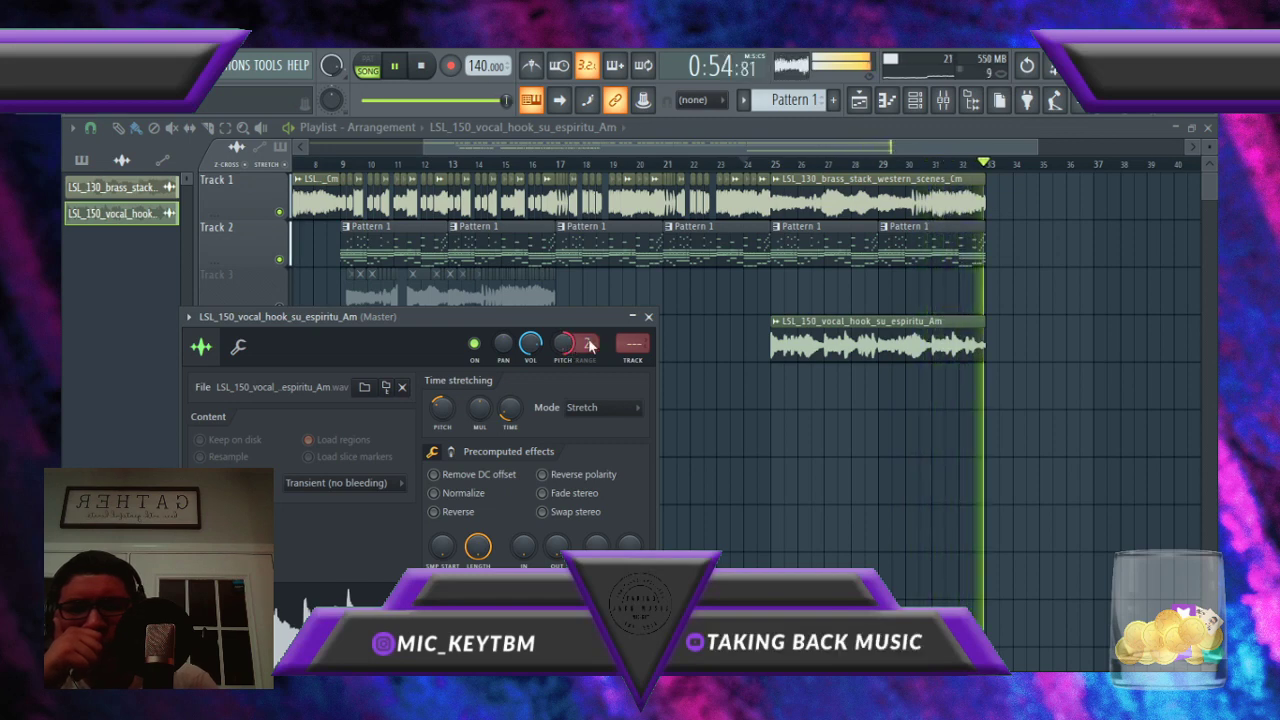
{"action": "scroll", "coordinate": [586, 343], "scroll_direction": "up", "scroll_amount": 2}
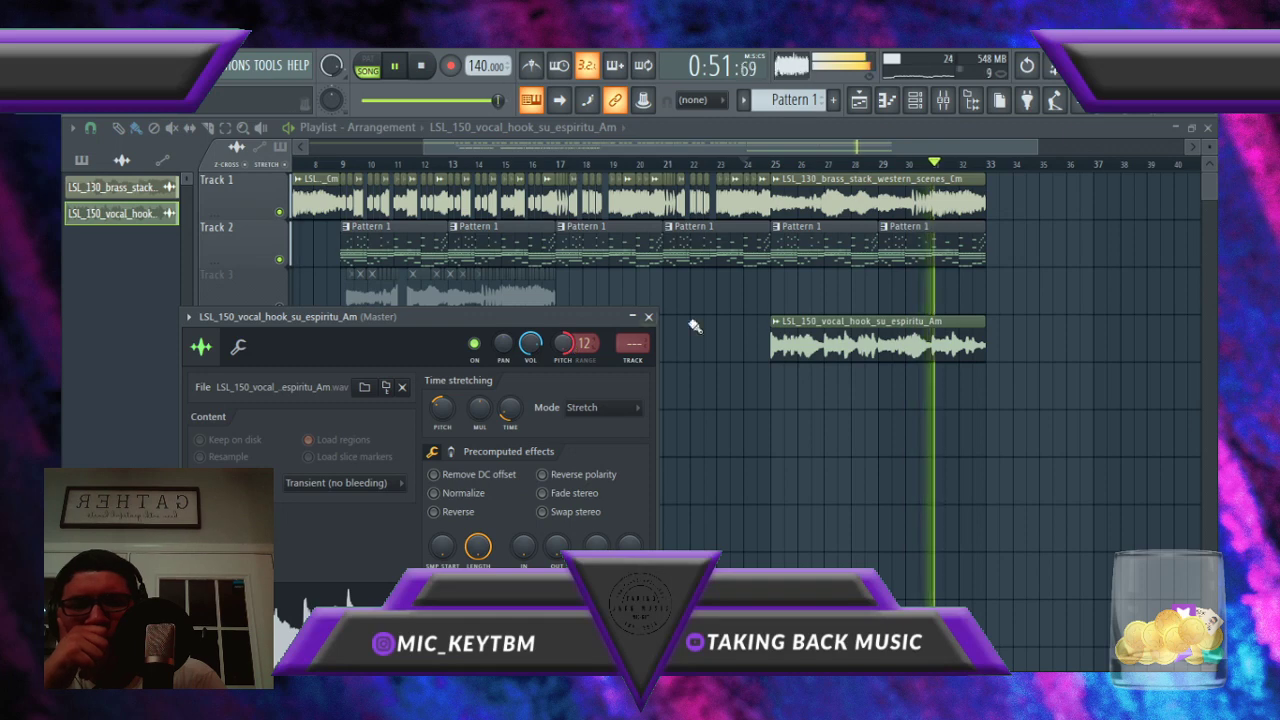
{"action": "left_click_drag", "start_coordinate": [980, 345], "coordinate": [877, 345]}
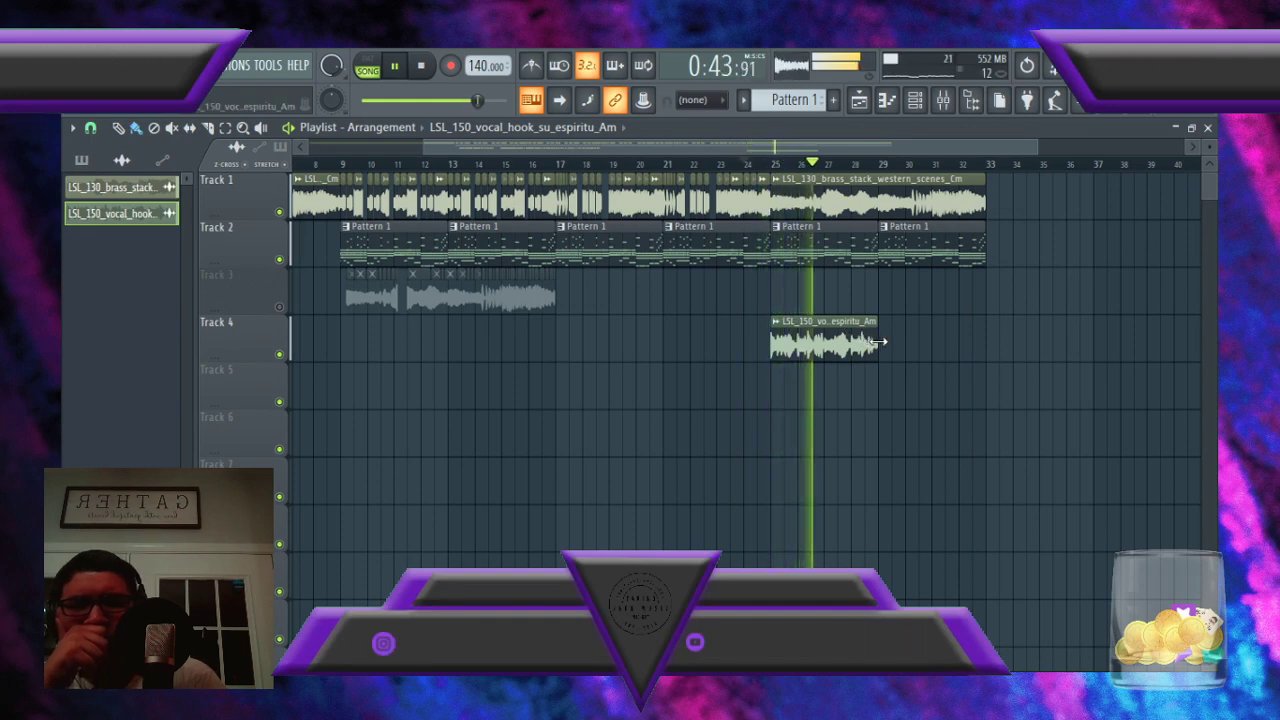
{"action": "left_click_drag", "start_coordinate": [880, 342], "coordinate": [986, 338]}
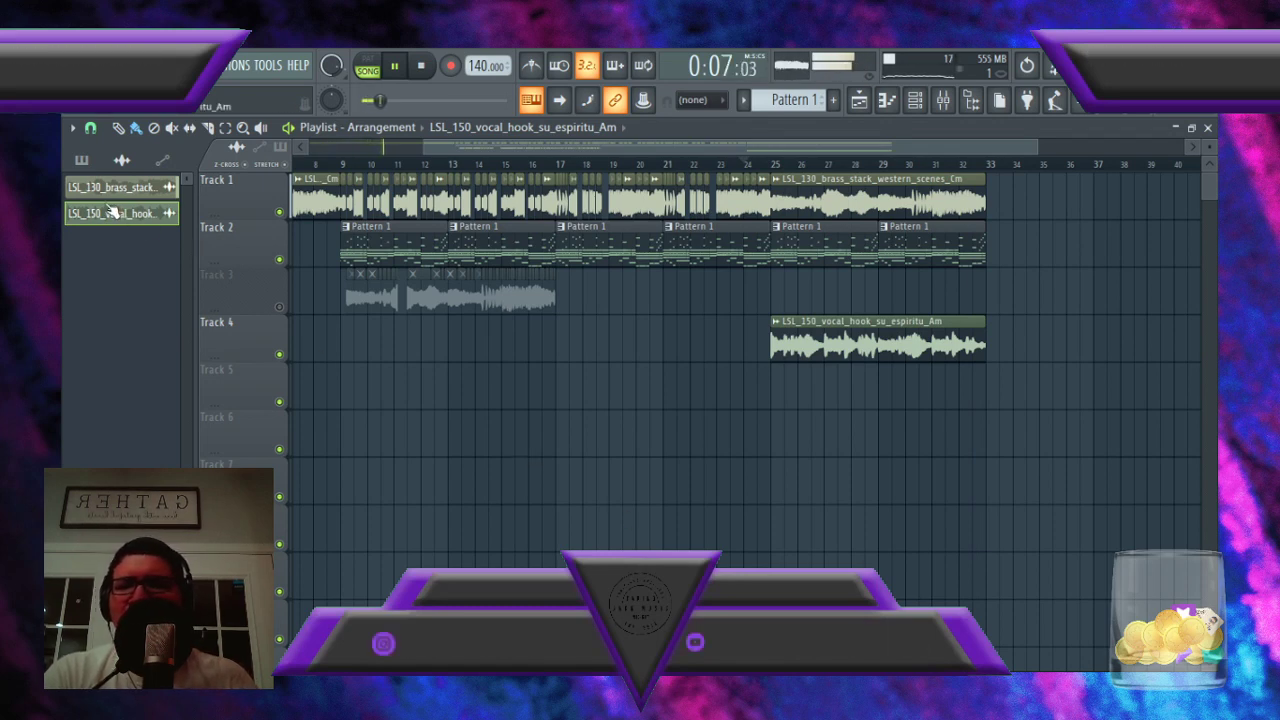
Step: Delete the vocal hook from the project and check the mixer during playback
{"action": "left_click", "coordinate": [134, 394]}
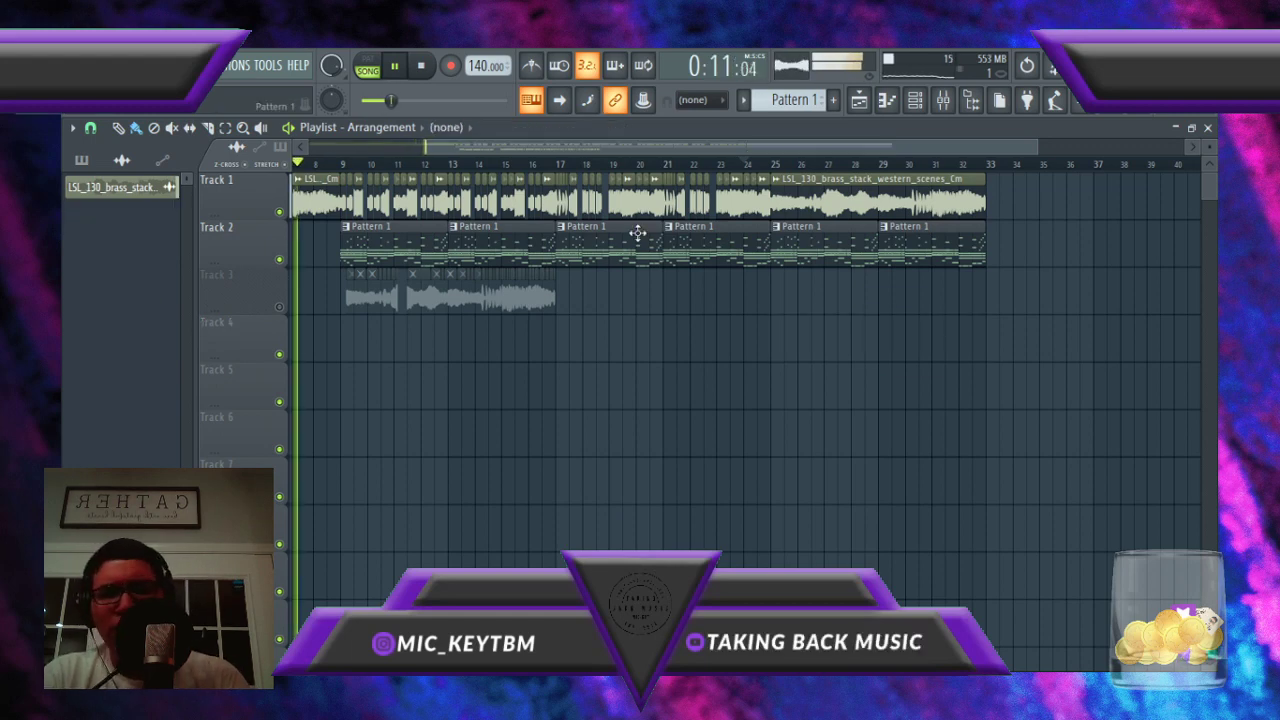
{"action": "left_click", "coordinate": [943, 100]}
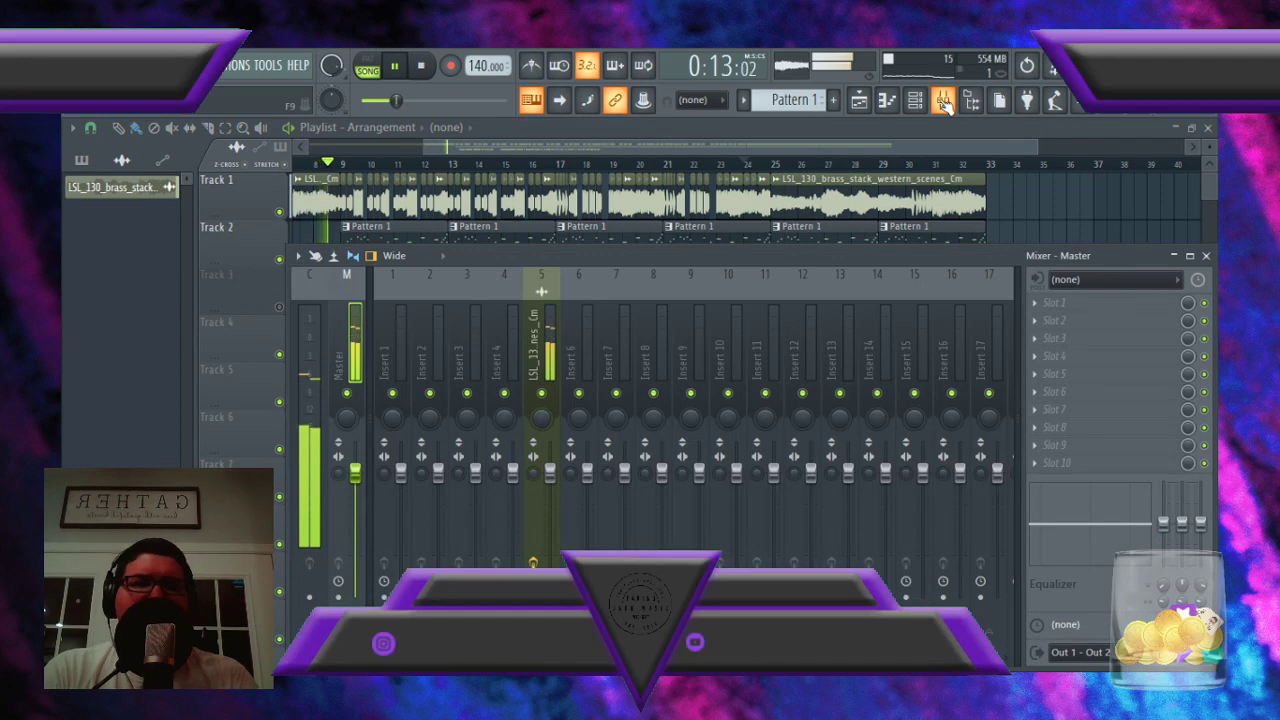
{"action": "left_click", "coordinate": [943, 100]}
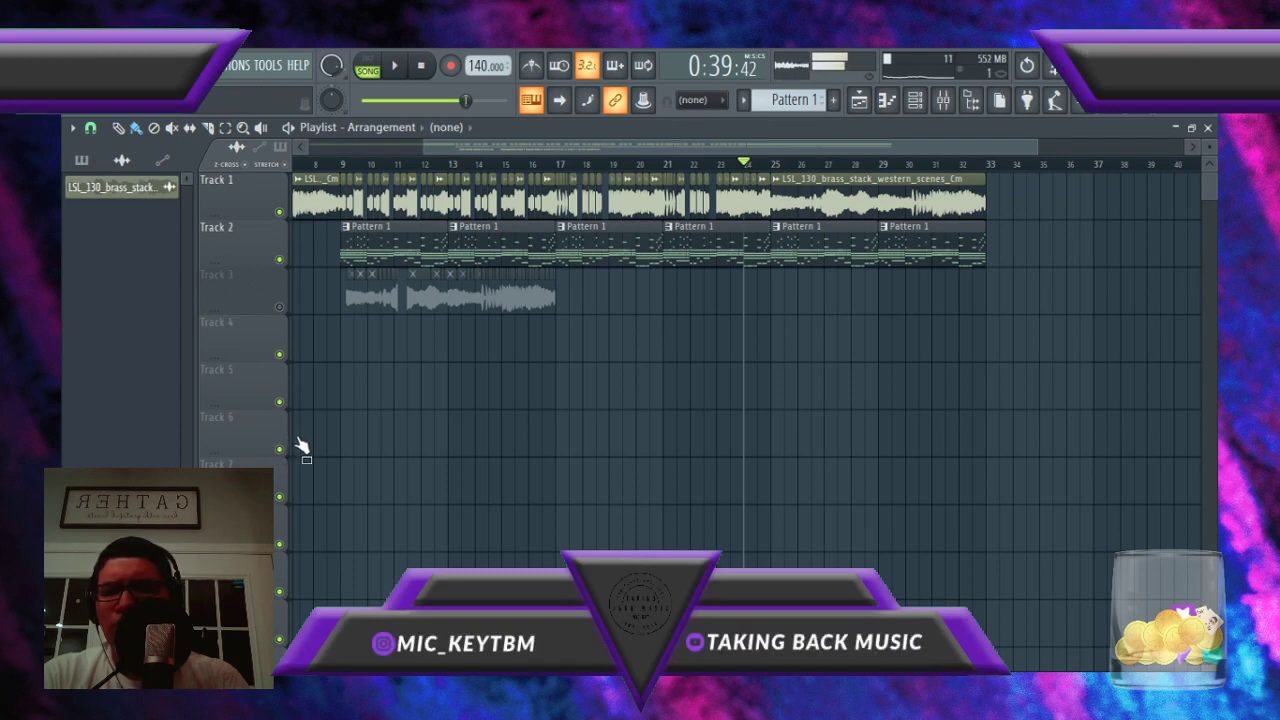
Step: Place LSL_130_latin_piano_creciente_Cm at bar 25, start playback and move the clip to Track 4
{"action": "left_click_drag", "start_coordinate": [298, 440], "coordinate": [779, 290]}
{"action": "double_click", "coordinate": [806, 291]}
{"action": "key", "text": "space"}
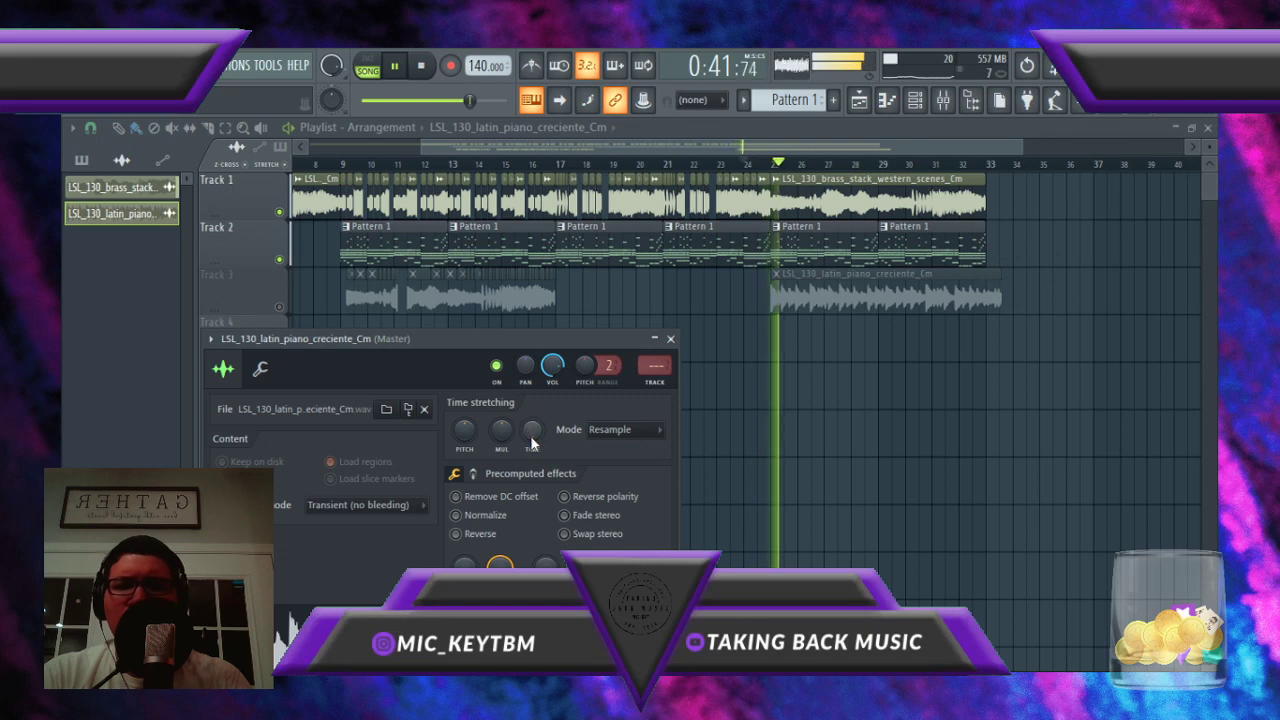
{"action": "left_click_drag", "start_coordinate": [802, 305], "coordinate": [814, 352]}
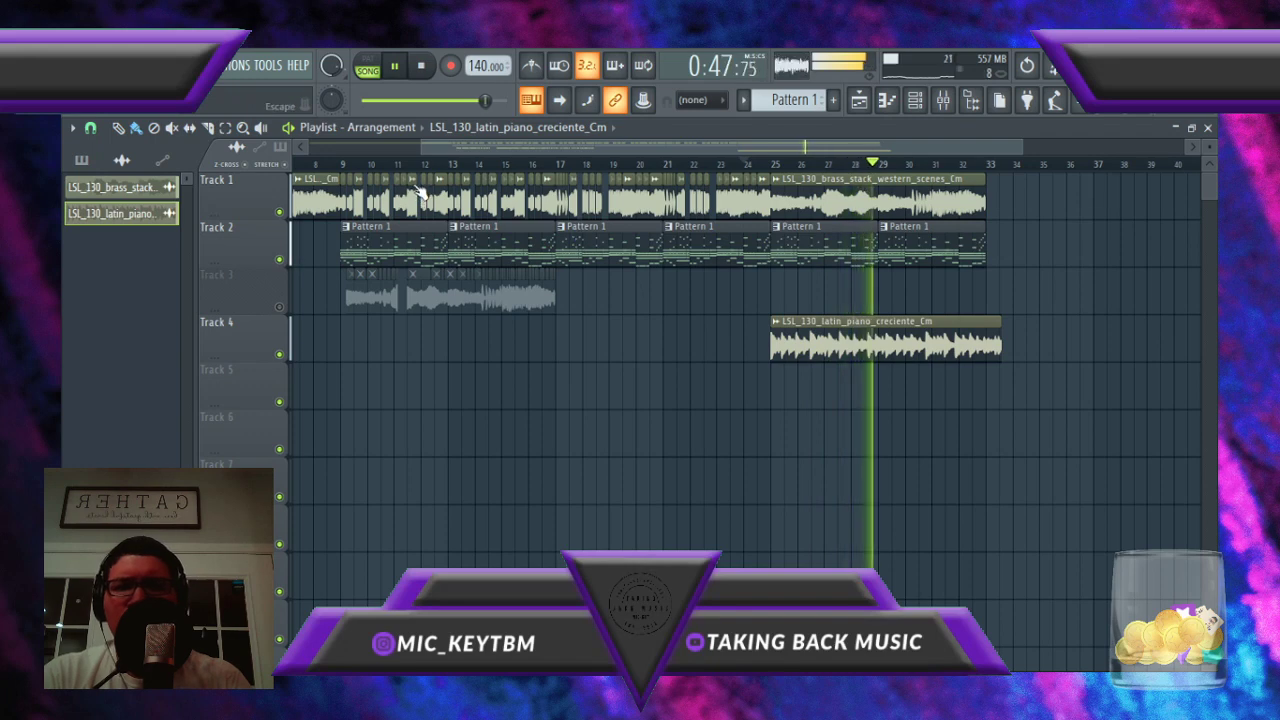
Step: Stop playback, raise the piano loop's time-stretching pitch and set its mode to Stretch
{"action": "double_click", "coordinate": [824, 352]}
{"action": "key", "text": "space"}
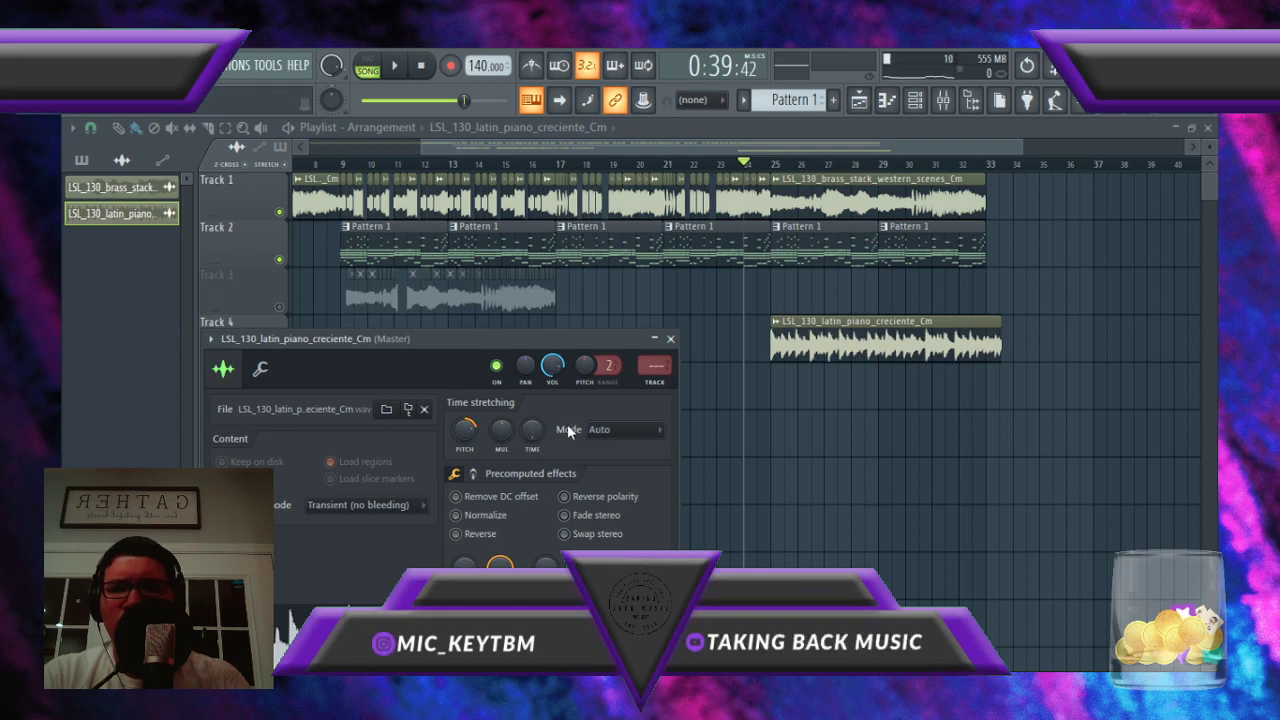
{"action": "left_click", "coordinate": [612, 431]}
{"action": "left_click", "coordinate": [611, 477]}
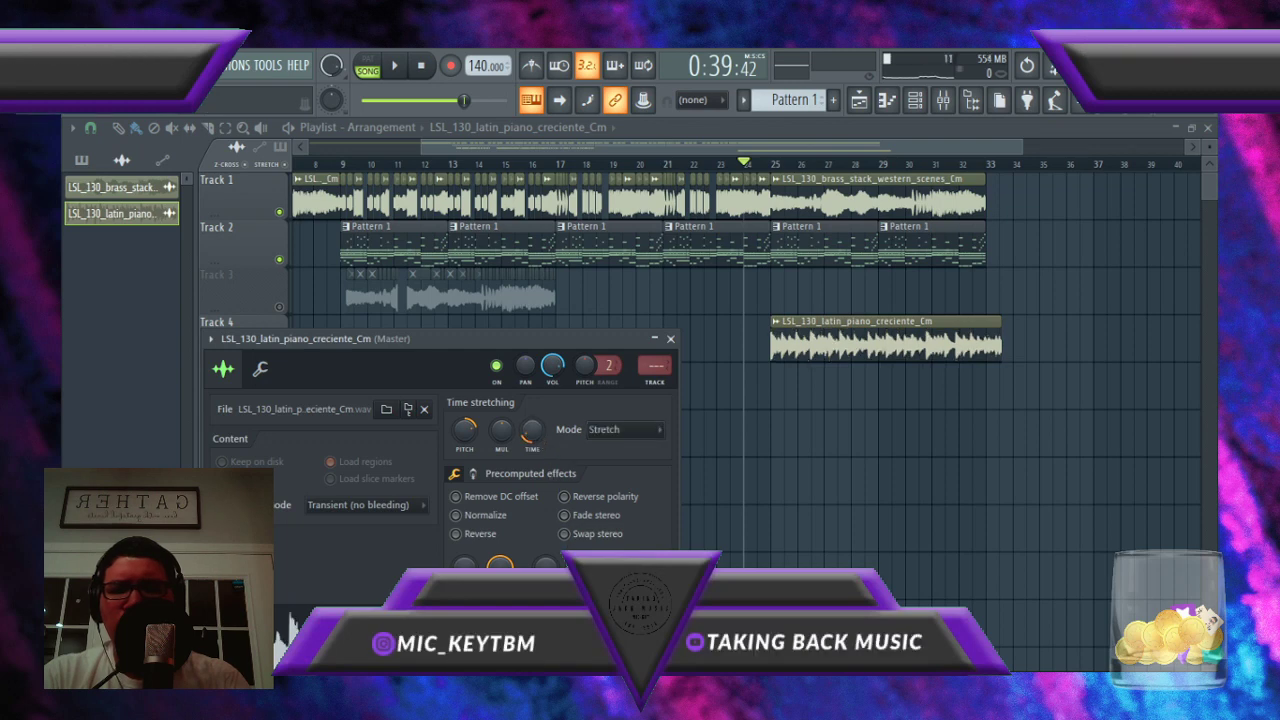
Step: Stretch the piano loop clip on Track 4 to end at bar 33 and play the section
{"action": "key", "text": "ctrl+z"}
{"action": "left_click_drag", "start_coordinate": [876, 342], "coordinate": [972, 352]}
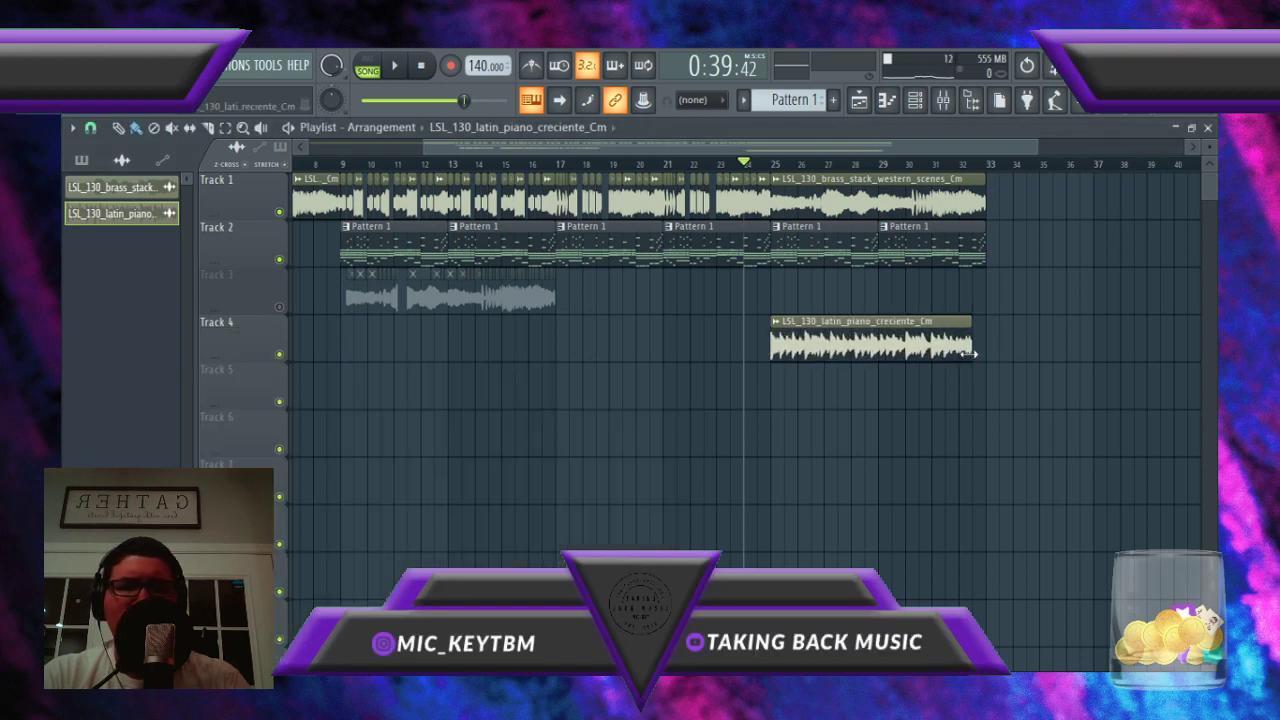
{"action": "key", "text": "space"}
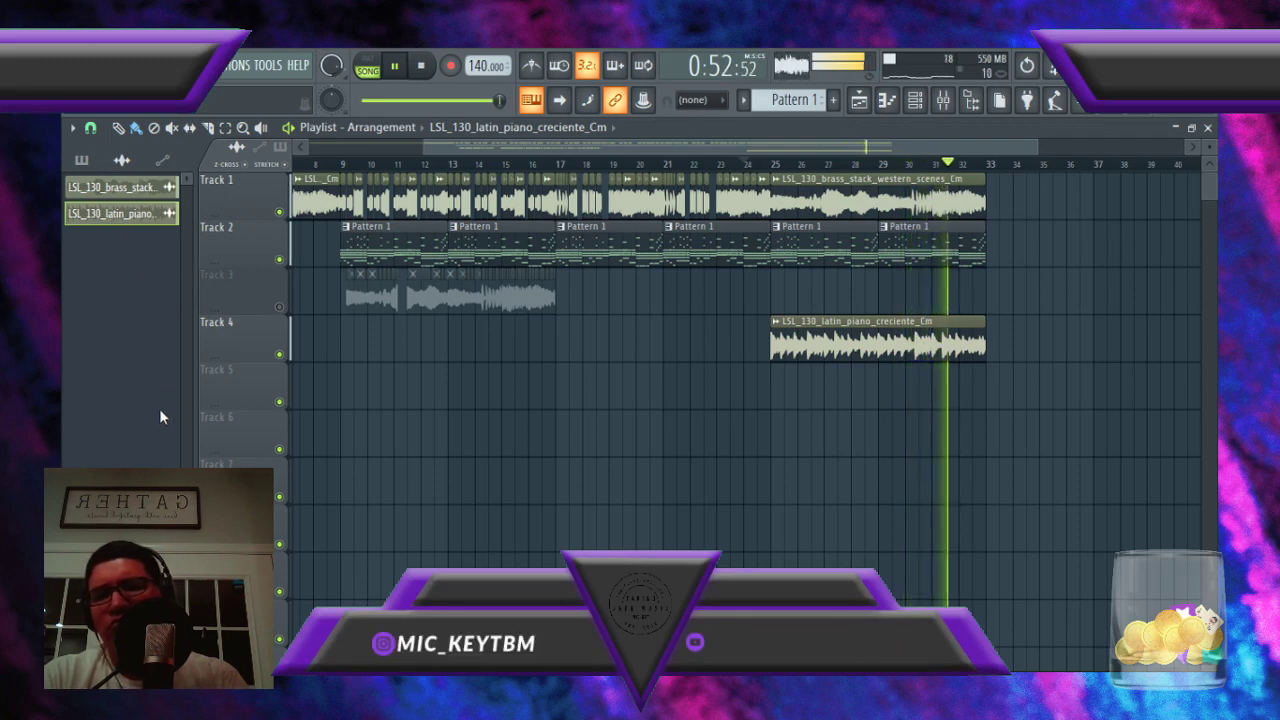
Step: Delete the piano loop from the project and check the mixer levels during playback
{"action": "key", "text": "Delete"}
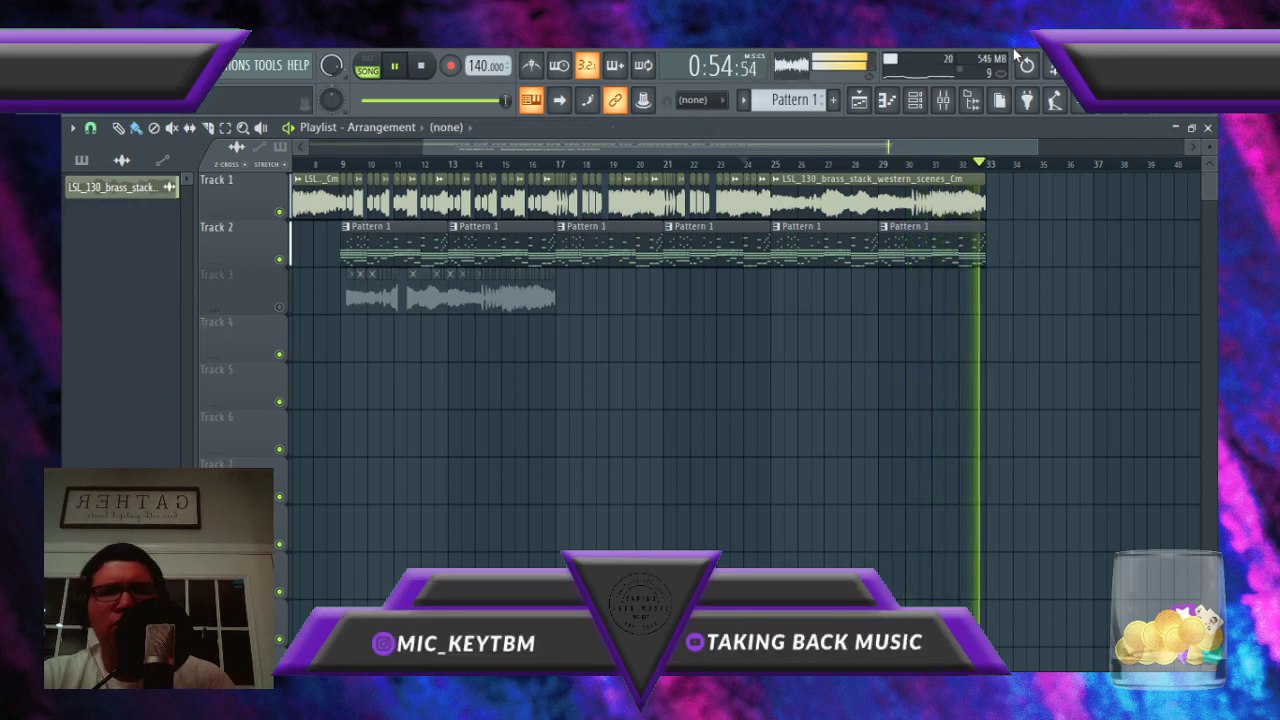
{"action": "left_click", "coordinate": [943, 100]}
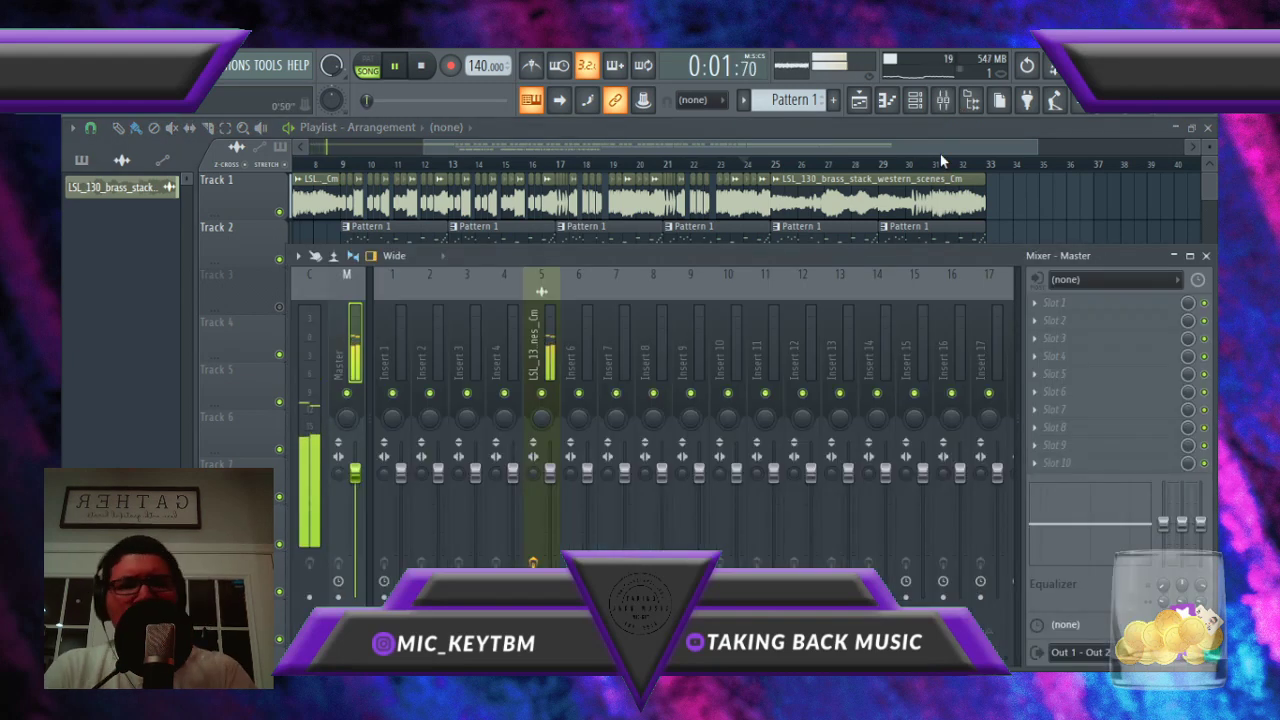
{"action": "left_click", "coordinate": [943, 100]}
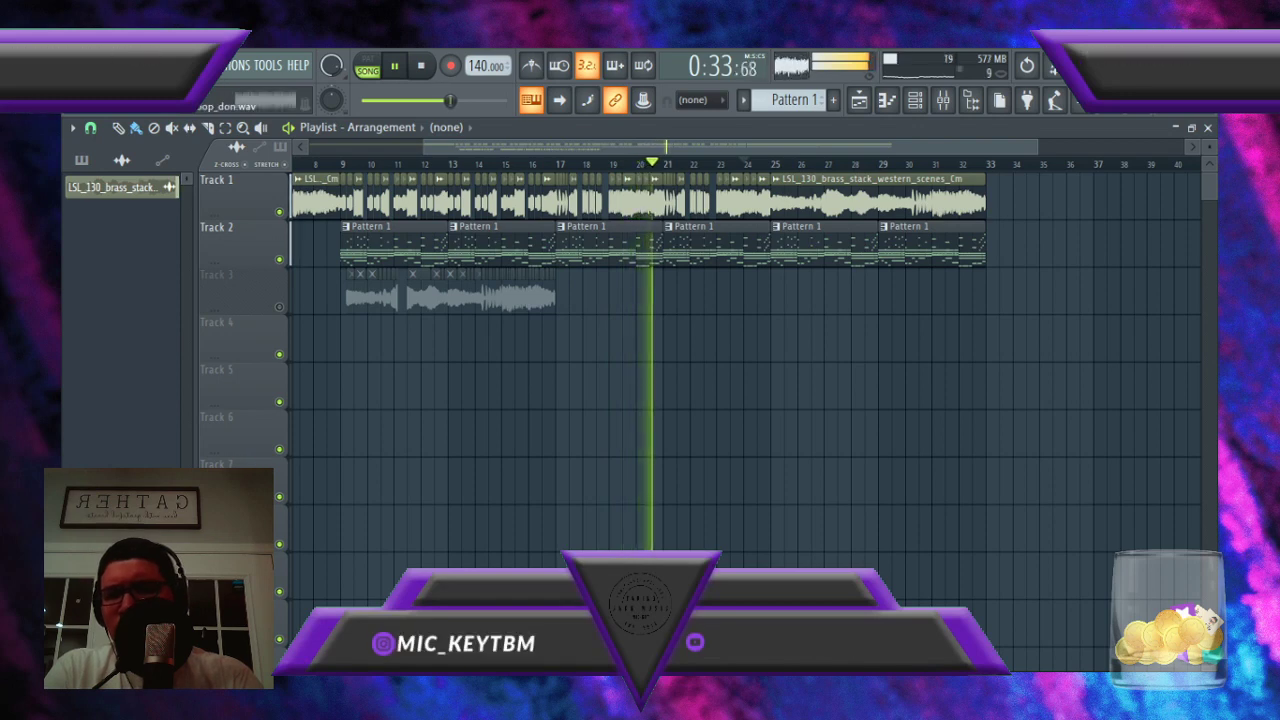
{"action": "key", "text": "space"}
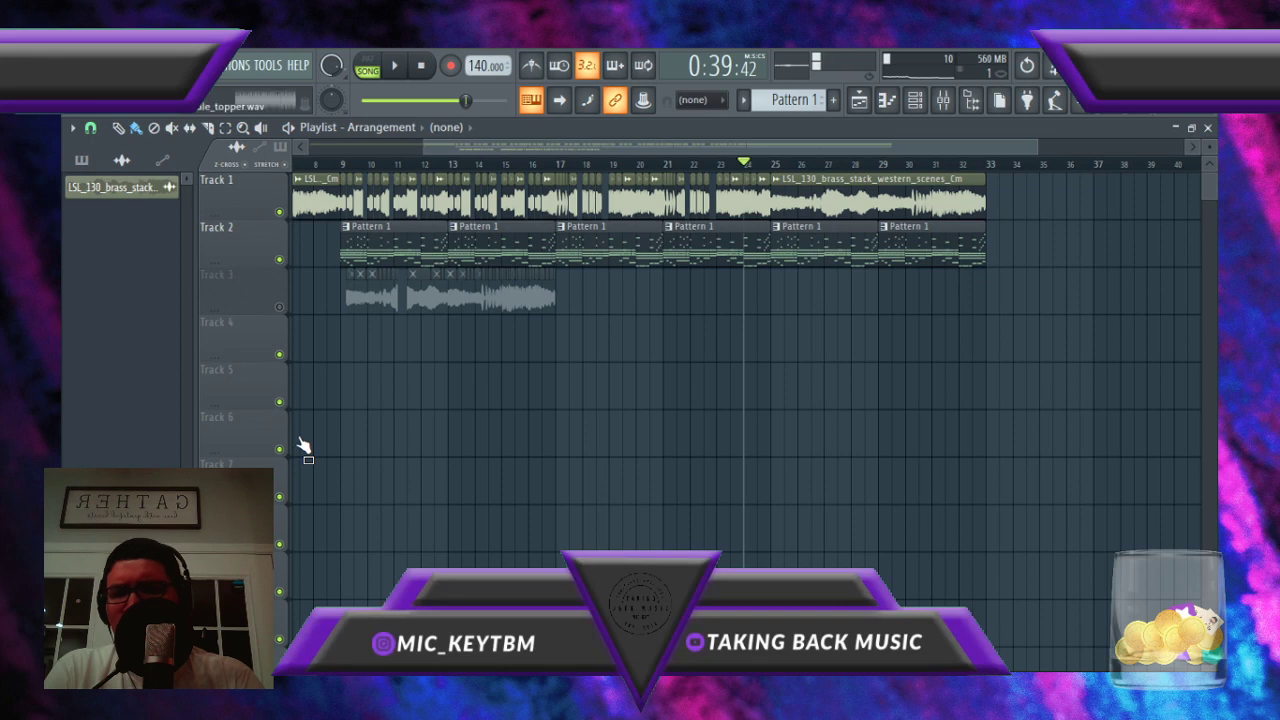
Step: Place LSL_100_latin_perc_loop_timbale_topper at bar 1 on Track 4, stretch it to end at bar 9 and play from the start
{"action": "left_click_drag", "start_coordinate": [303, 447], "coordinate": [298, 319]}
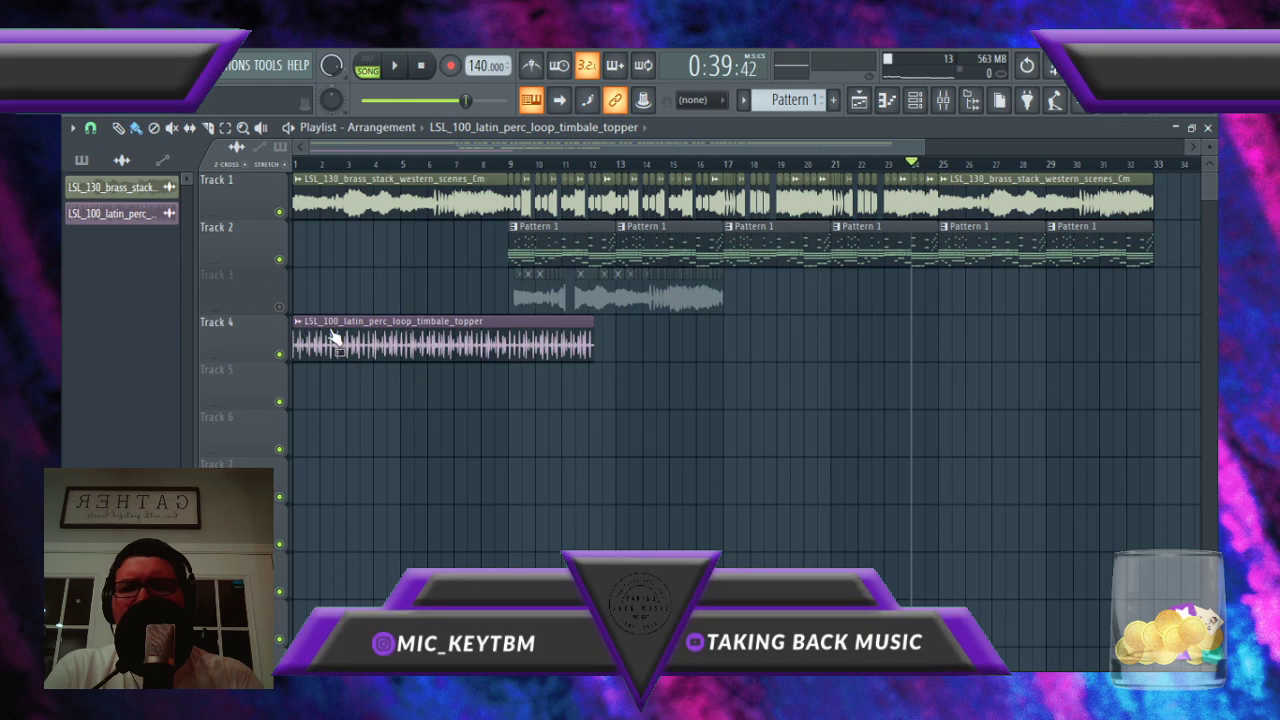
{"action": "double_click", "coordinate": [486, 325]}
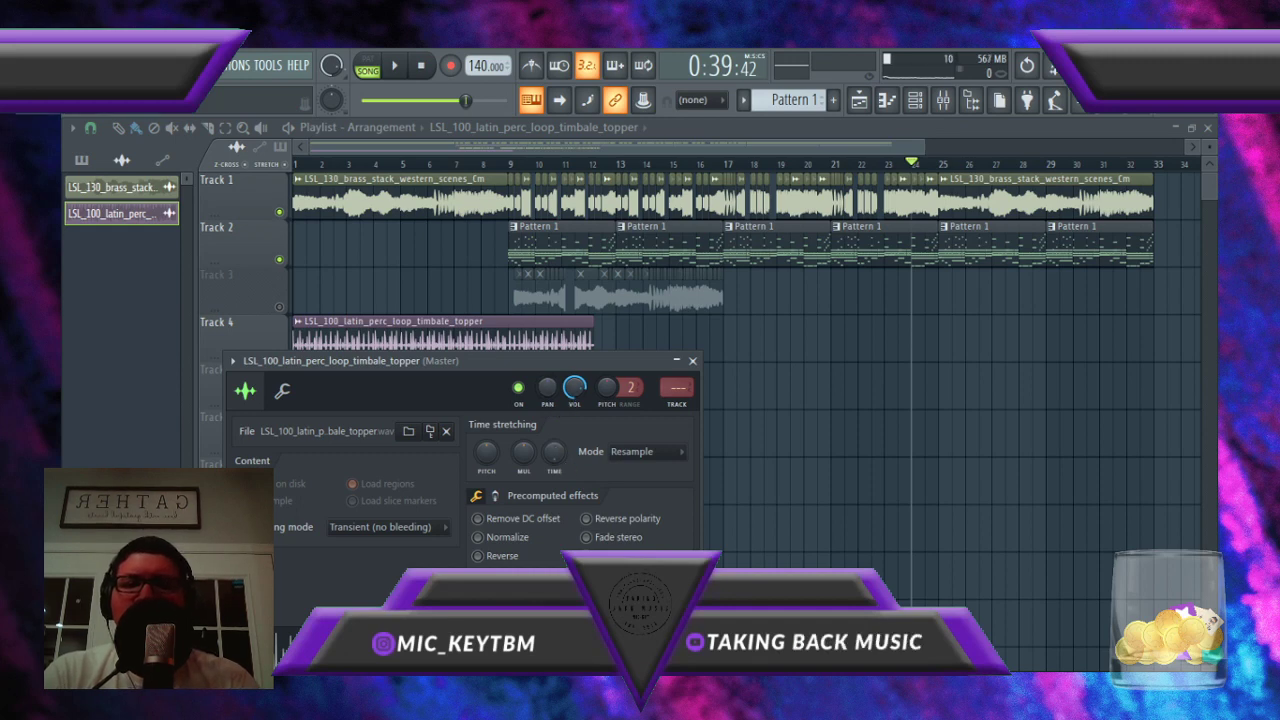
{"action": "left_click_drag", "start_coordinate": [554, 453], "coordinate": [554, 445]}
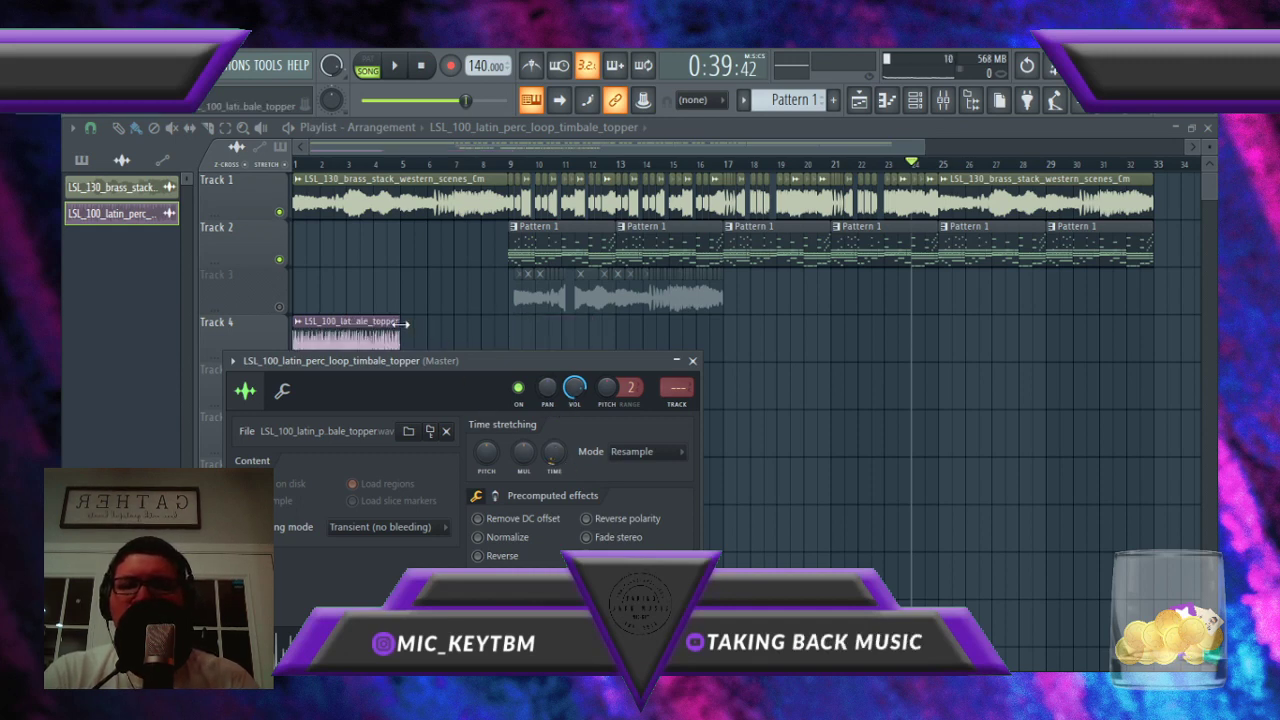
{"action": "left_click_drag", "start_coordinate": [403, 323], "coordinate": [504, 344]}
{"action": "key", "text": "space"}
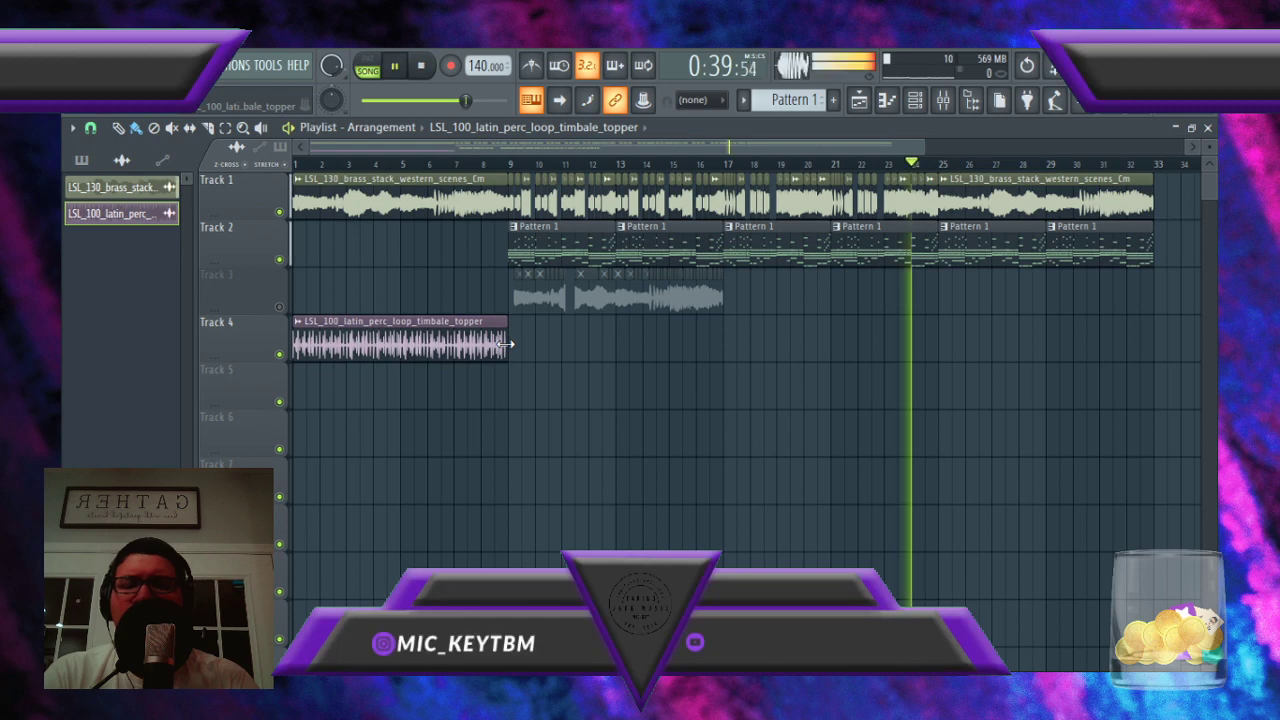
{"action": "key", "text": "space"}
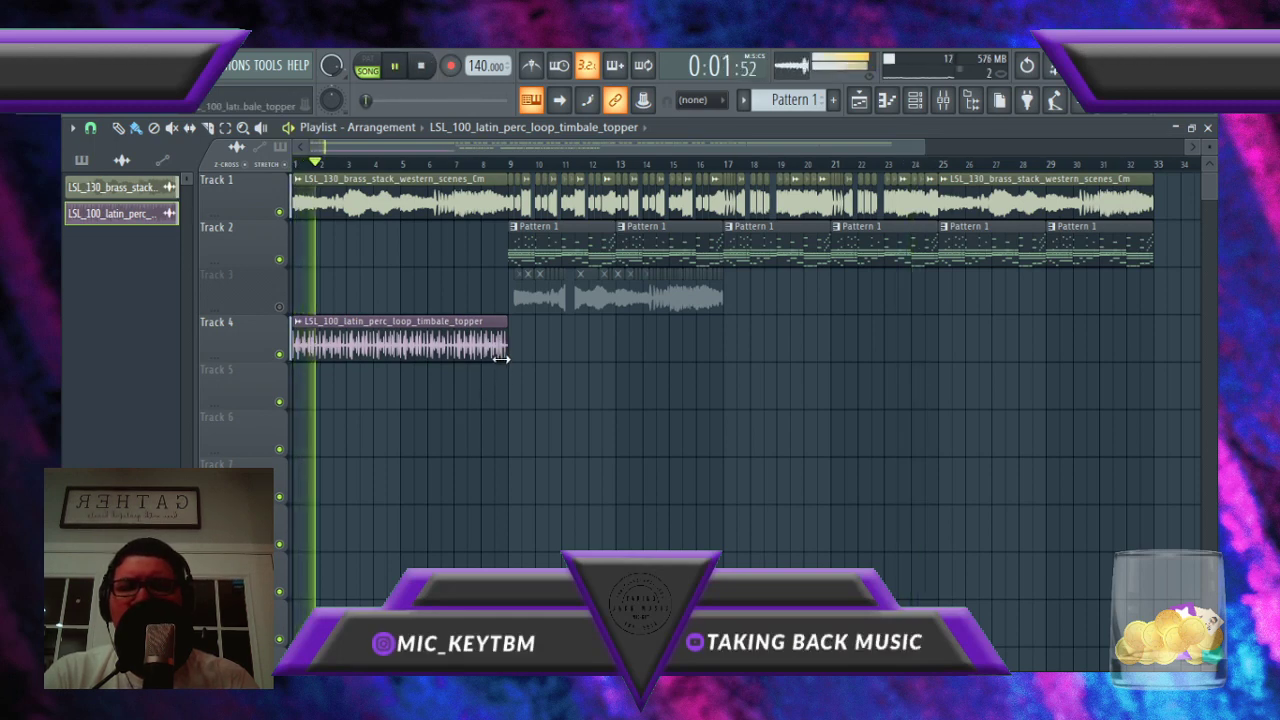
Step: Stretch the timbale loop to end at bar 17 in Stretch mode, and duplicate it to fill bars 17 to 33
{"action": "left_click_drag", "start_coordinate": [505, 357], "coordinate": [722, 376]}
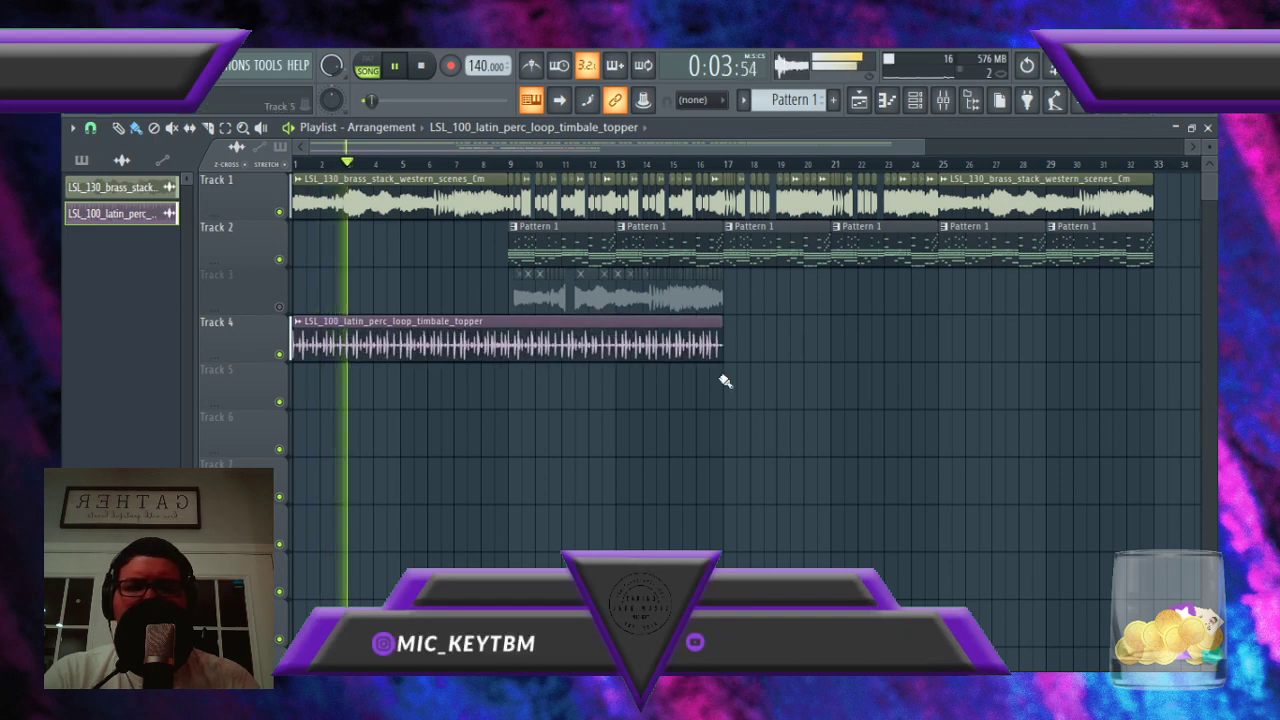
{"action": "double_click", "coordinate": [567, 343]}
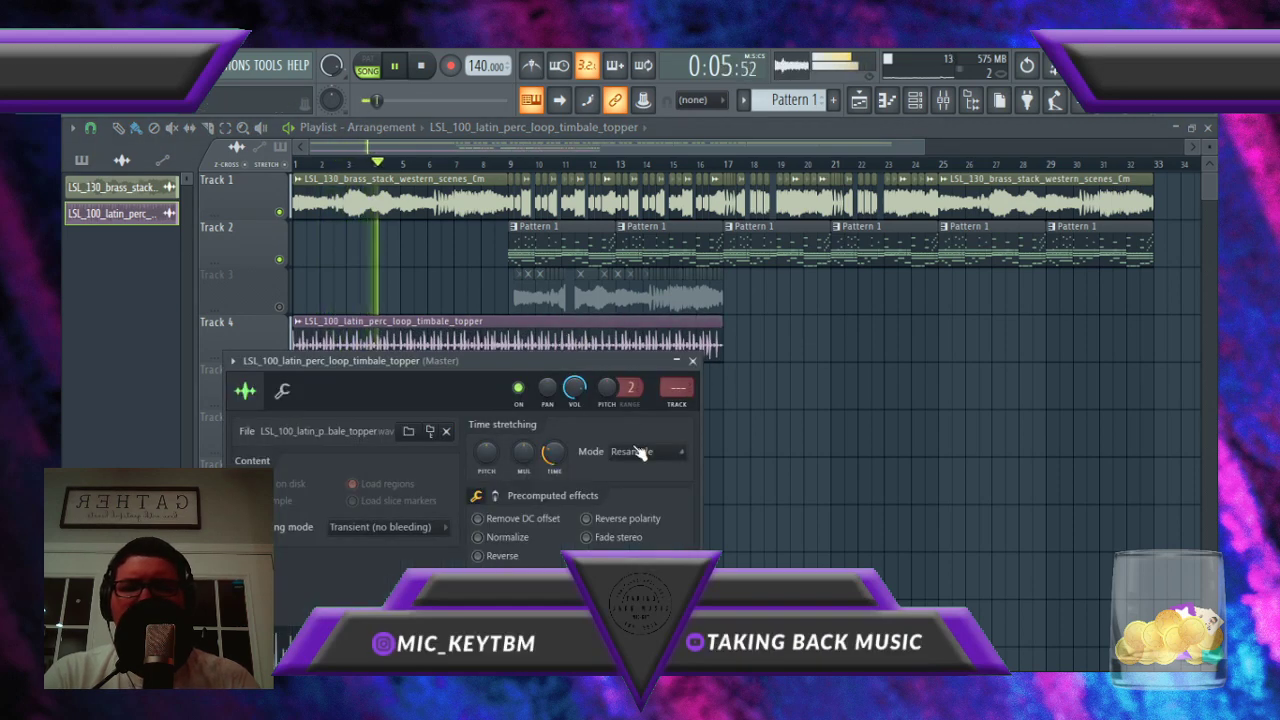
{"action": "left_click", "coordinate": [634, 497]}
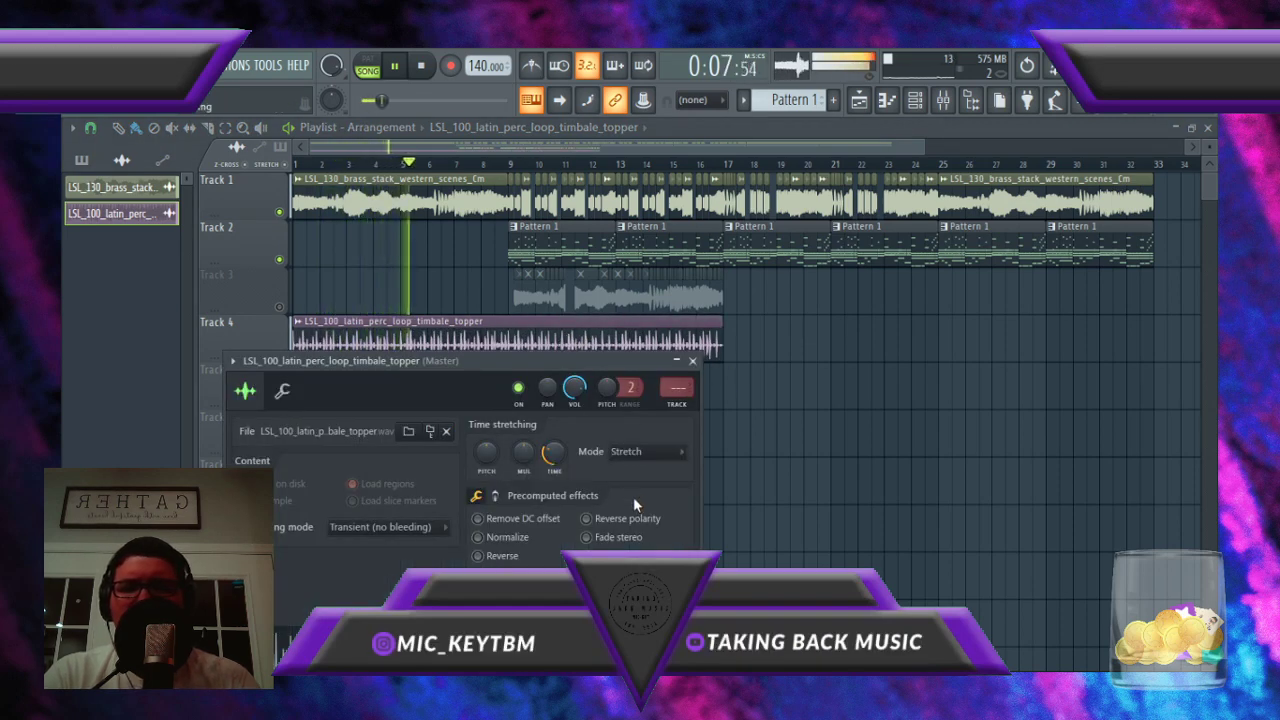
{"action": "left_click", "coordinate": [692, 362]}
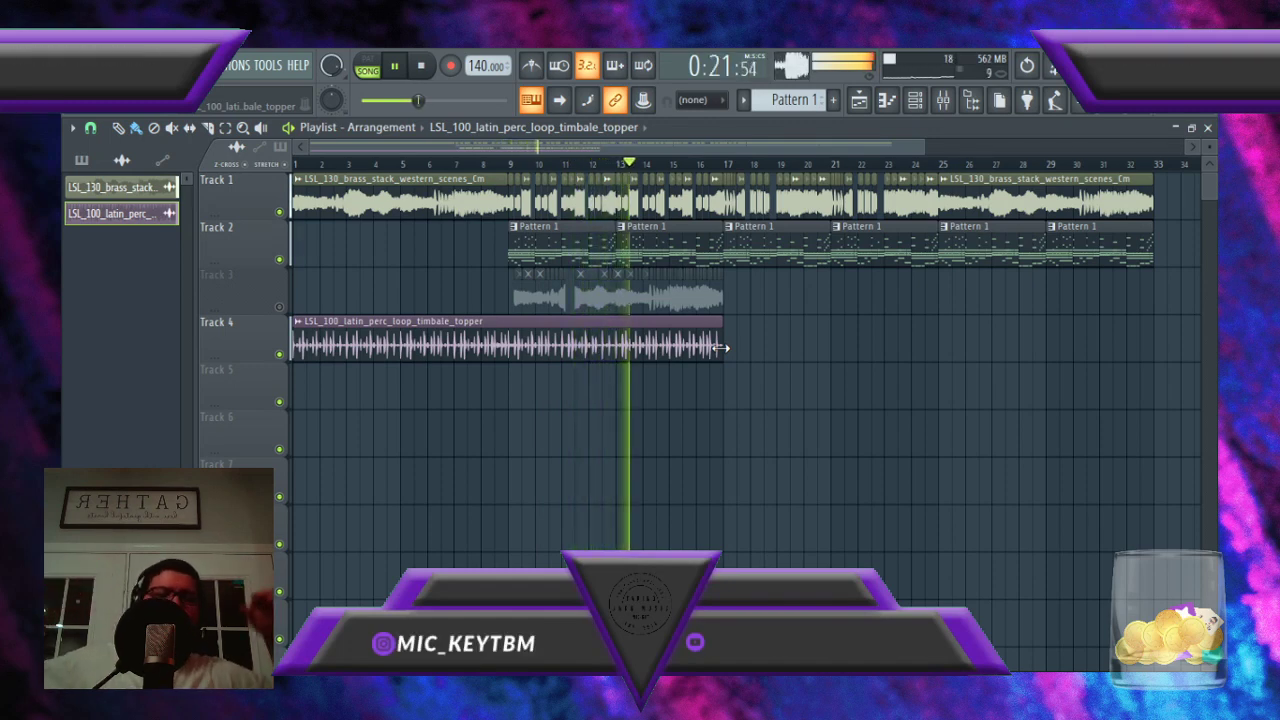
{"action": "left_click", "coordinate": [642, 342]}
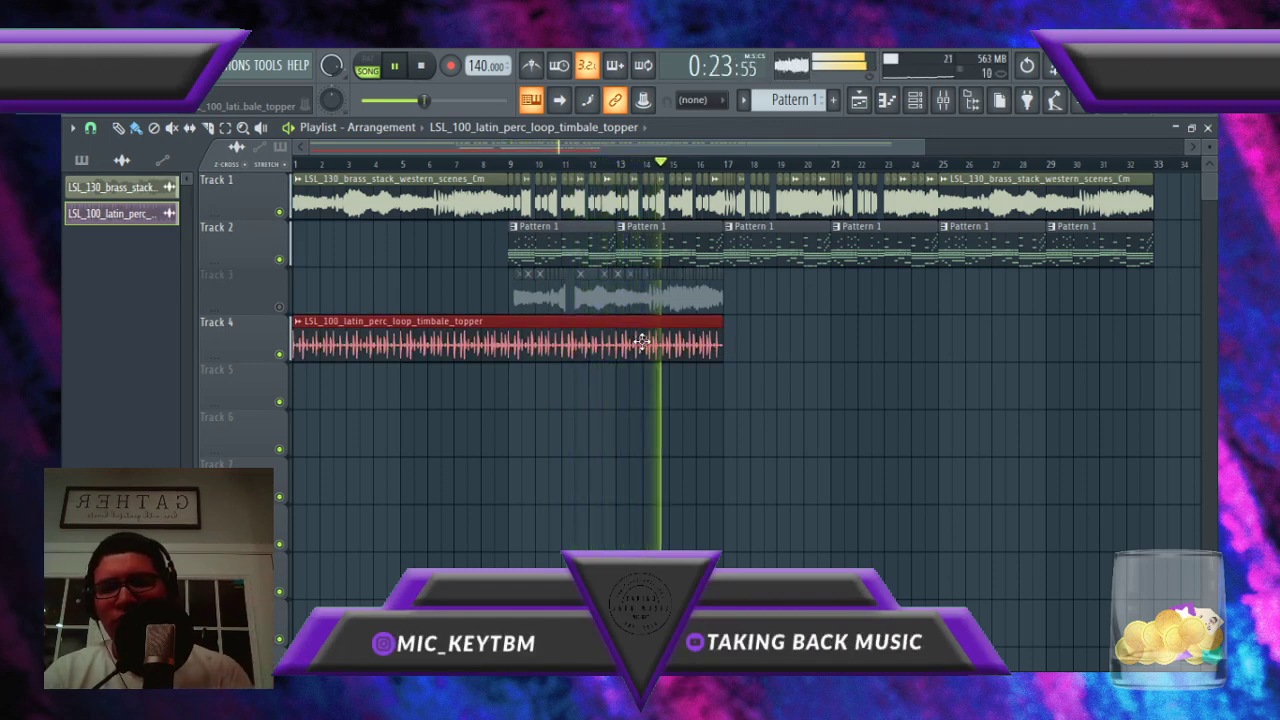
{"action": "key", "text": "ctrl+b"}
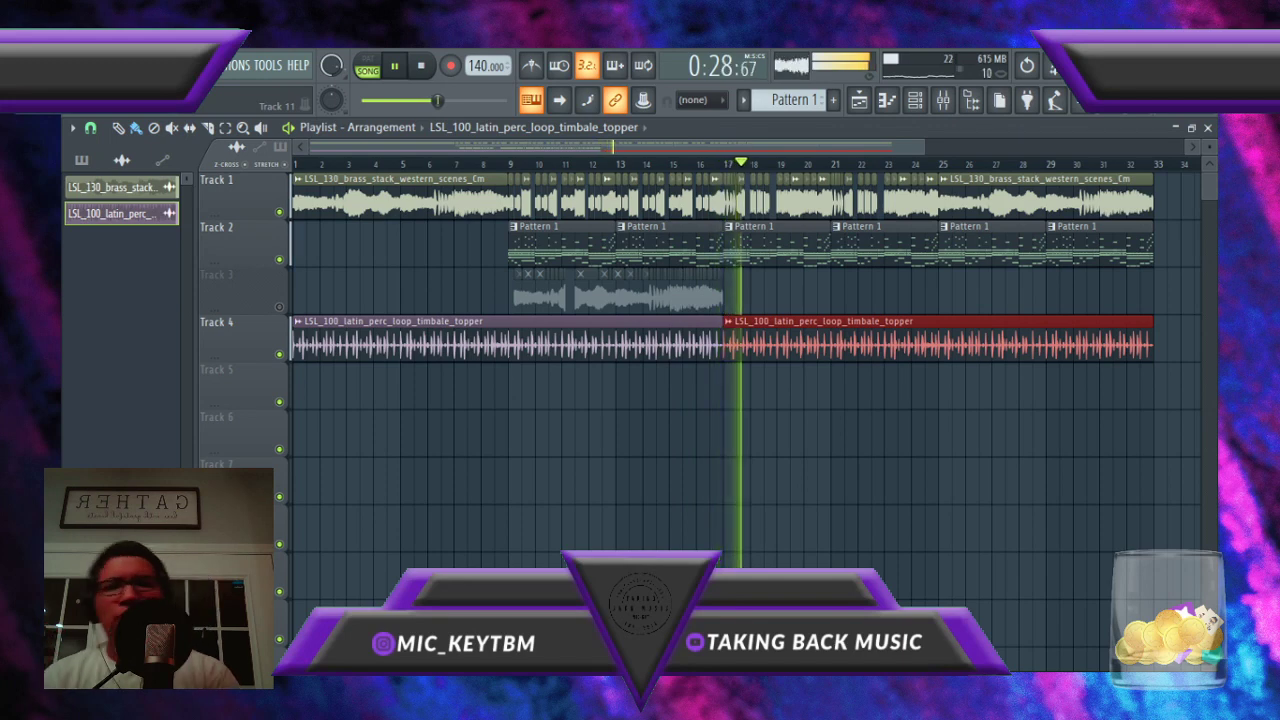
Step: Lower the brass loop's fader on mixer track 5 during playback
{"action": "left_click", "coordinate": [958, 100]}
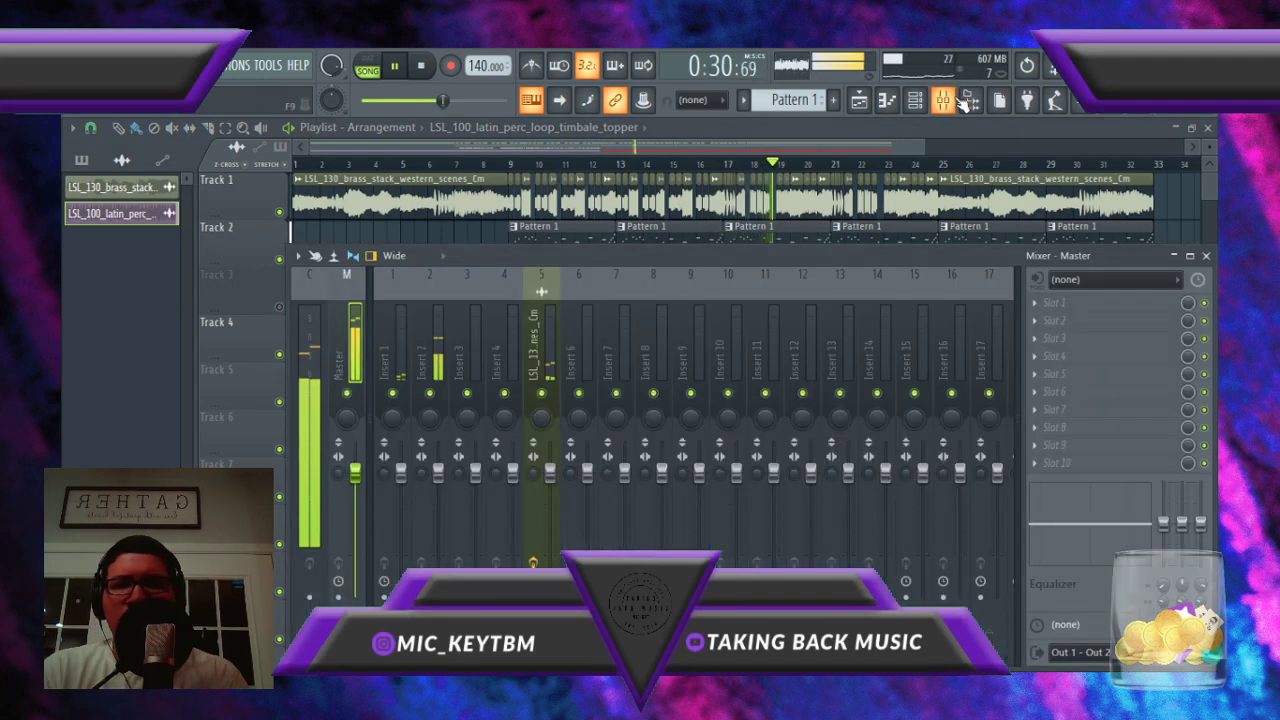
{"action": "left_click_drag", "start_coordinate": [549, 471], "coordinate": [549, 485]}
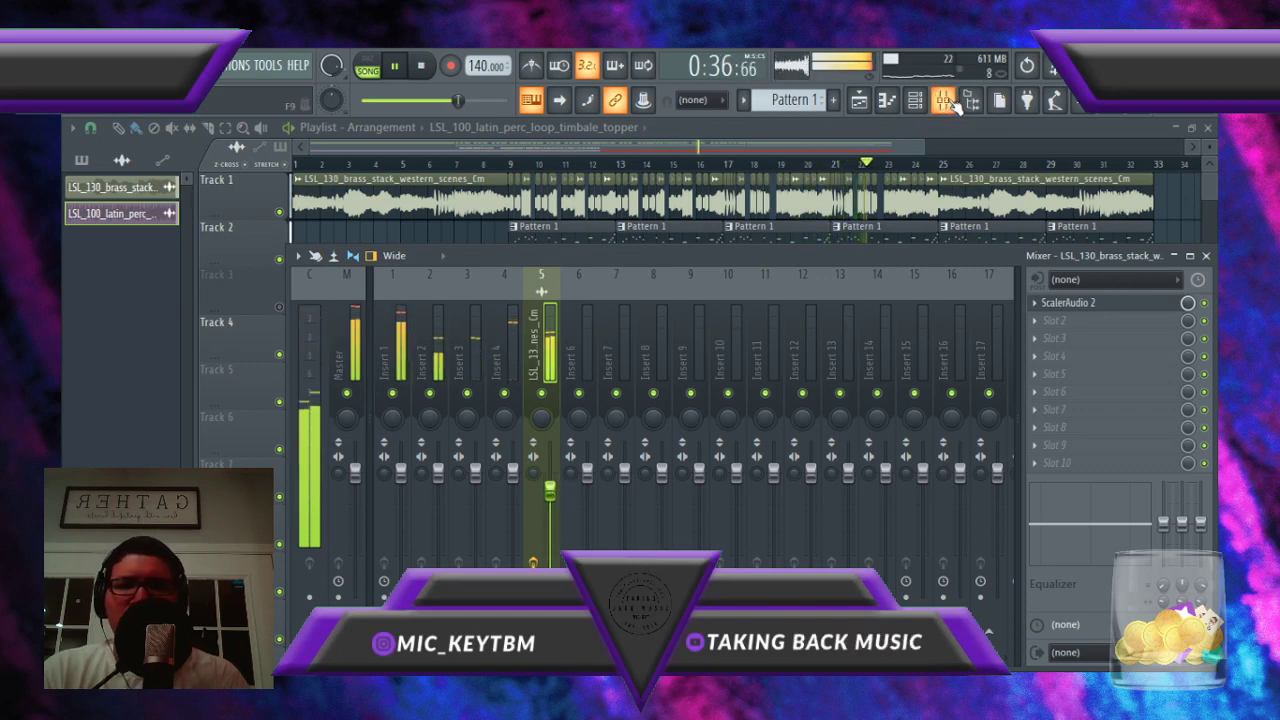
{"action": "left_click", "coordinate": [945, 100]}
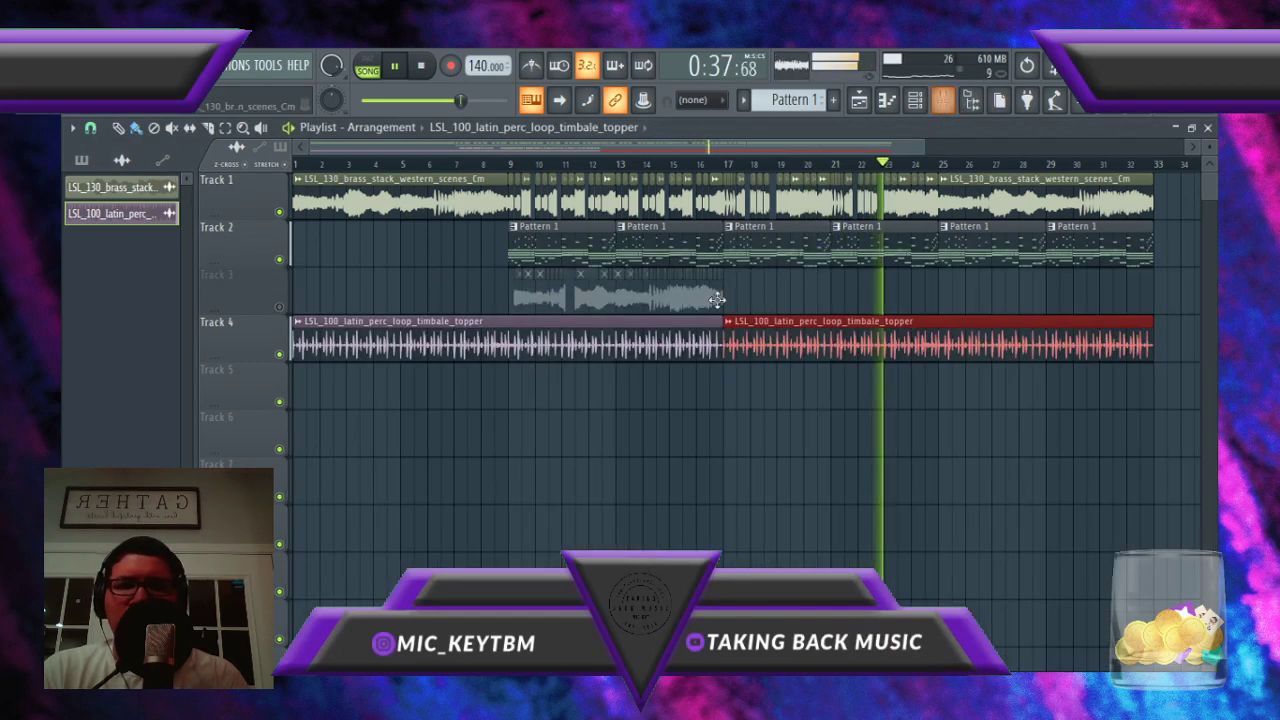
{"action": "left_click", "coordinate": [945, 100]}
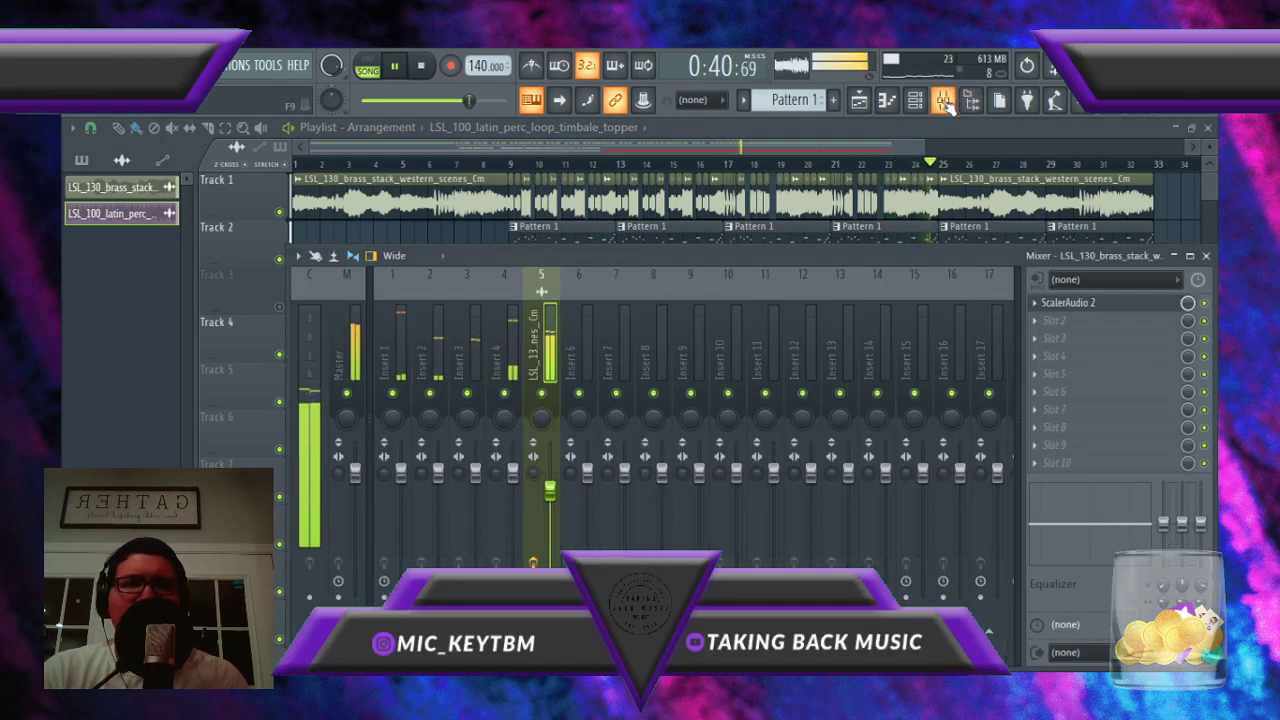
Step: Show all channels in the channel rack and route Kontakt, Orchestral, Lounge and the four ESM drum channels to mixer tracks 6 to 12
{"action": "left_click", "coordinate": [917, 102]}
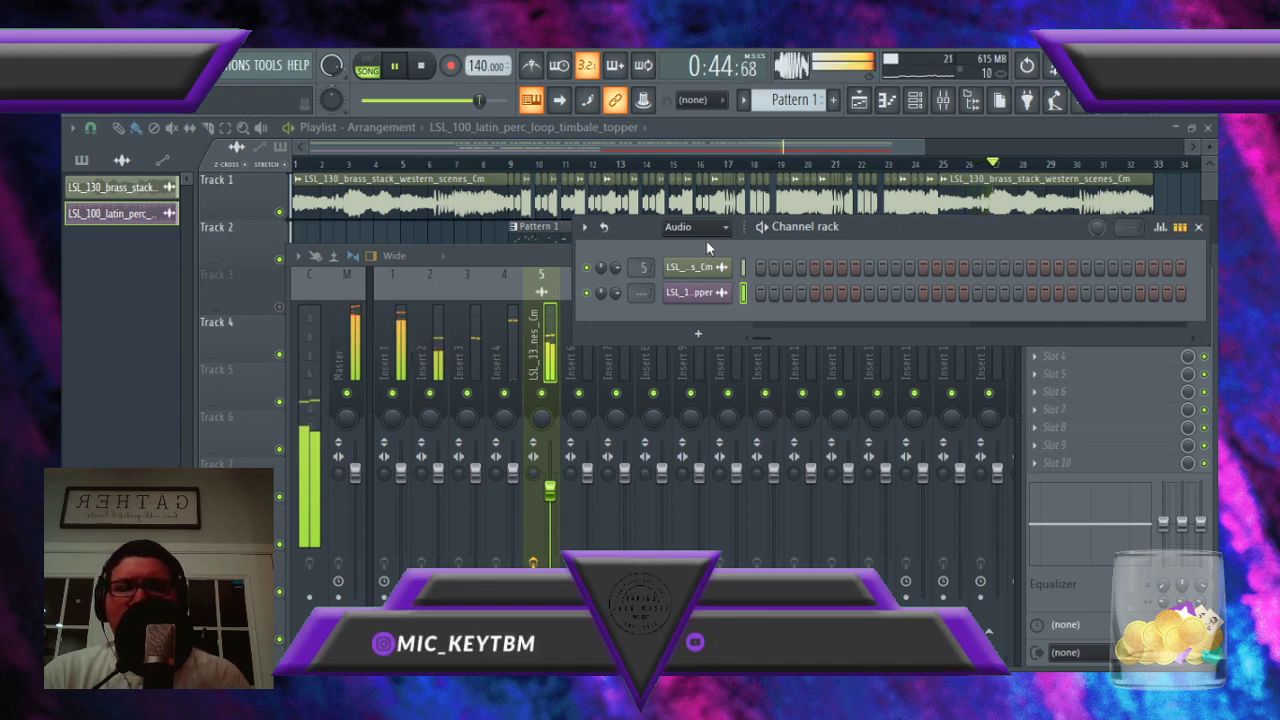
{"action": "left_click", "coordinate": [706, 241]}
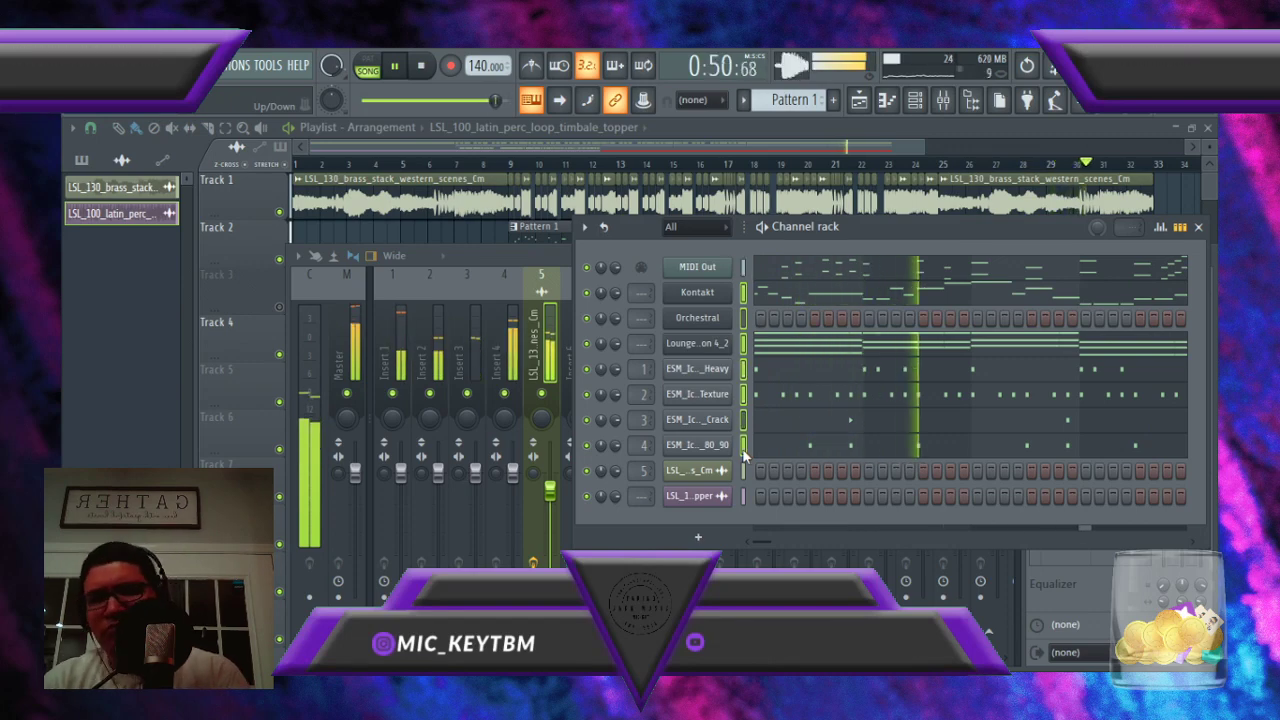
{"action": "left_click_drag", "start_coordinate": [514, 256], "coordinate": [432, 215]}
{"action": "left_click", "coordinate": [492, 288]}
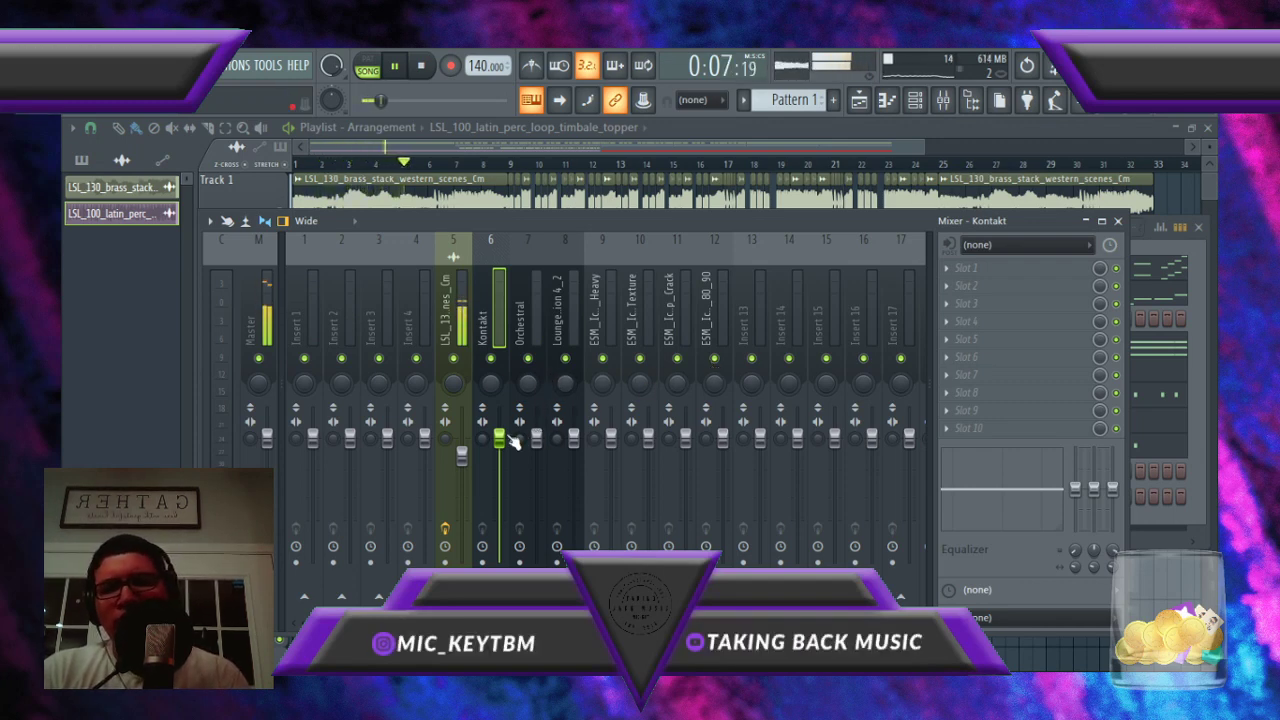
Step: Lower the brass and Kontakt faders in the mixer, and select the Orchestral mixer track
{"action": "left_click", "coordinate": [462, 458]}
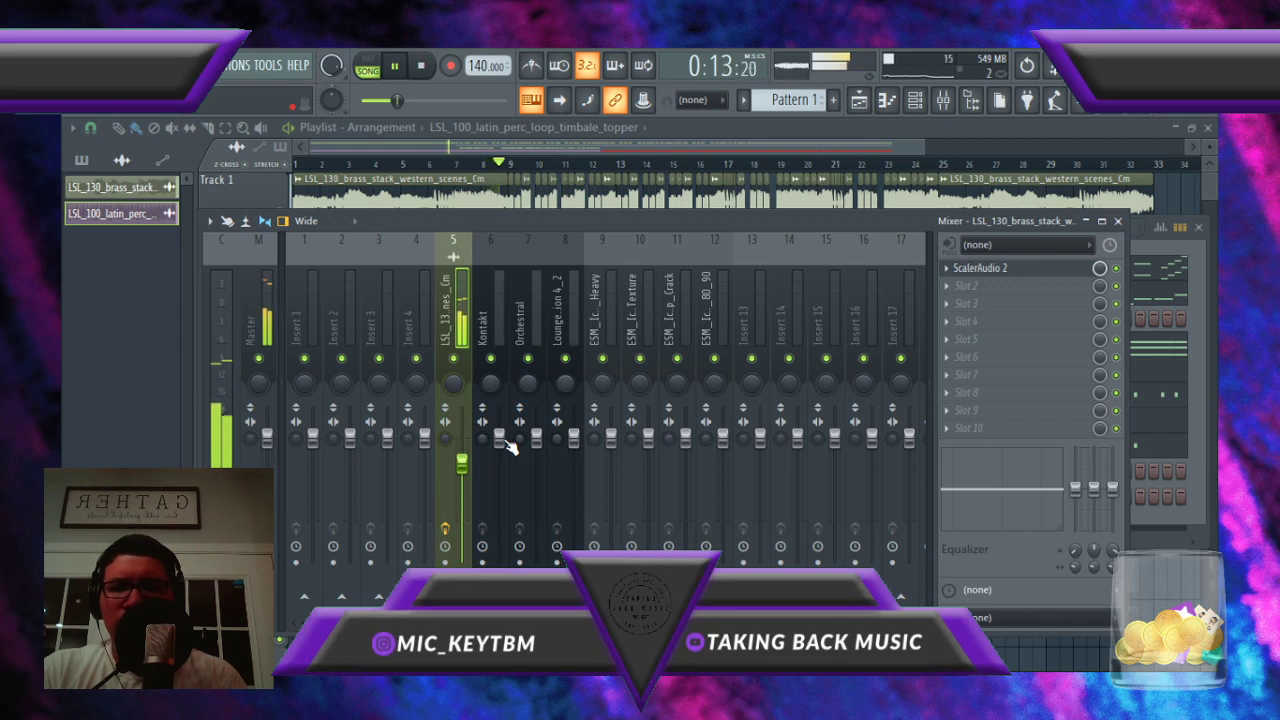
{"action": "left_click", "coordinate": [502, 440]}
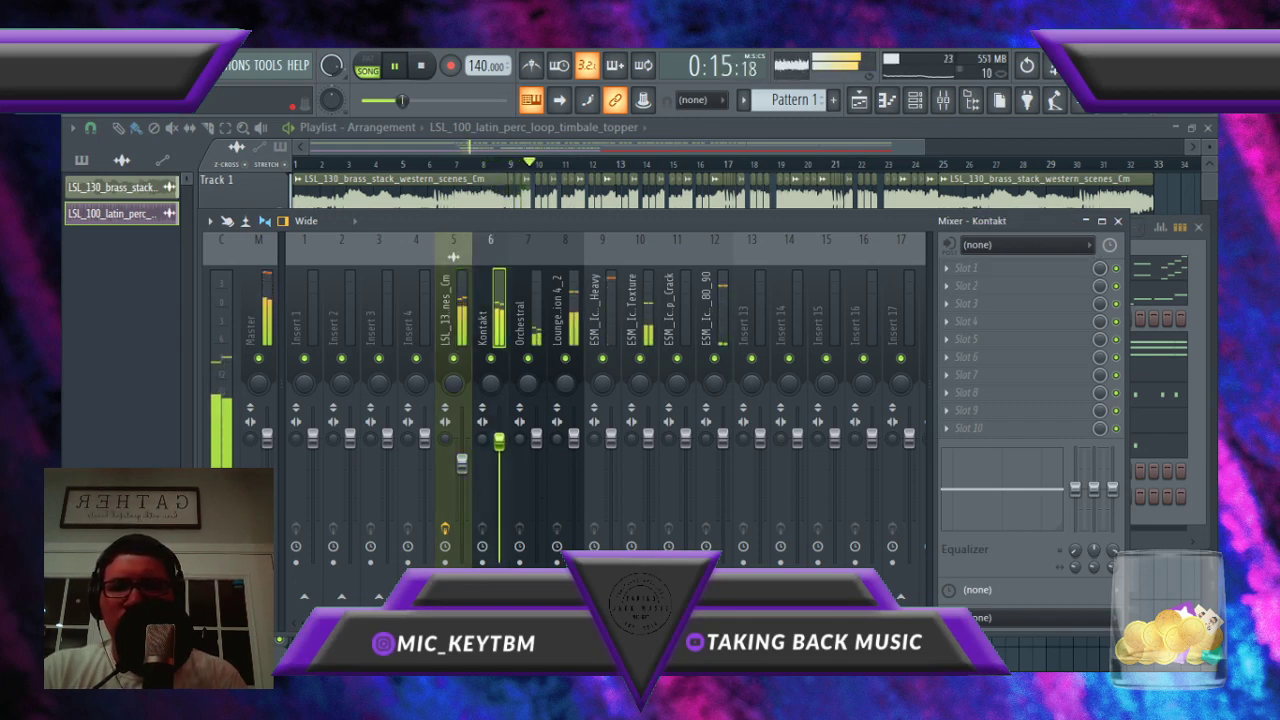
{"action": "left_click", "coordinate": [533, 348]}
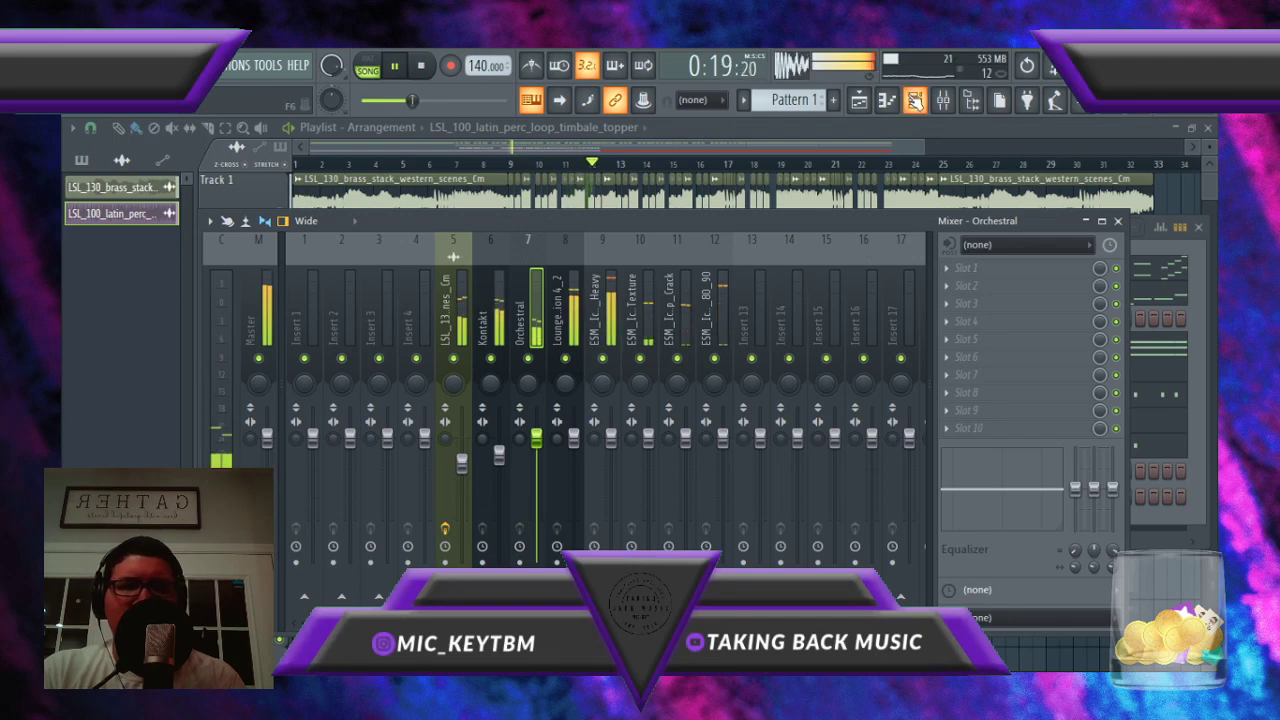
Step: Open the Orchestral channel's instrument and examine its output selector and miscellaneous channel settings
{"action": "left_click", "coordinate": [915, 100]}
{"action": "left_click", "coordinate": [697, 318]}
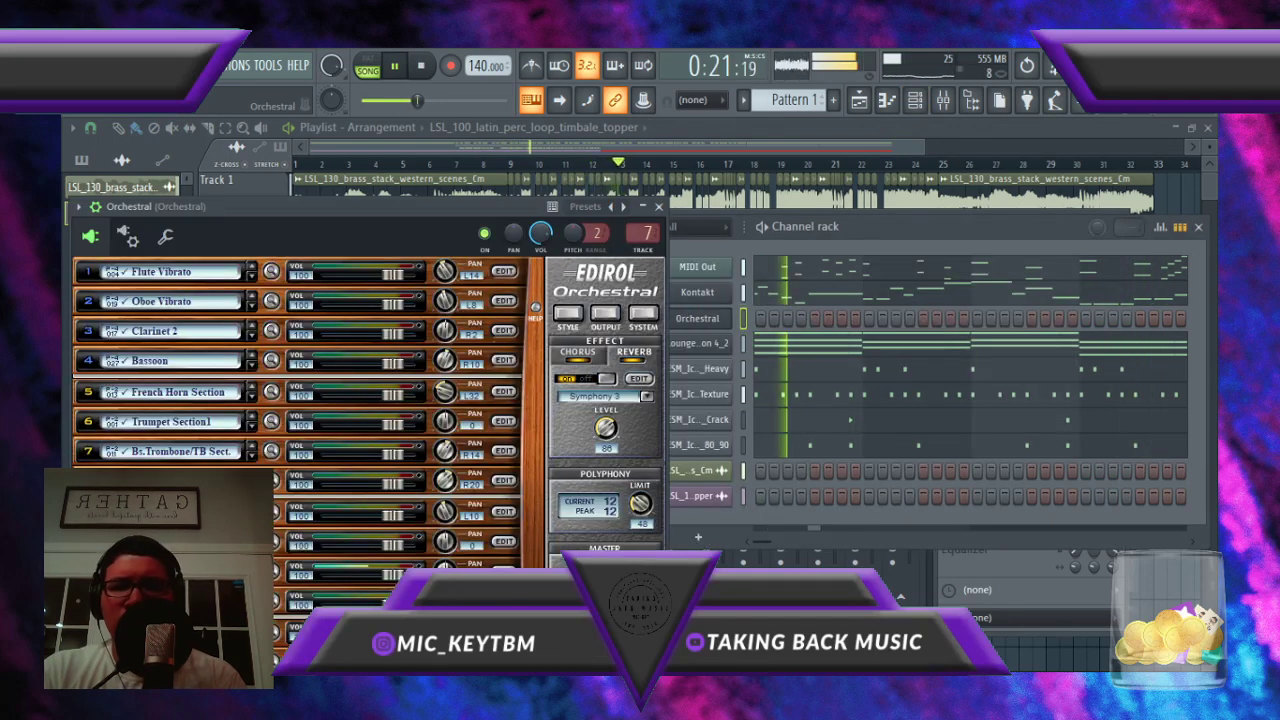
{"action": "left_click", "coordinate": [605, 314]}
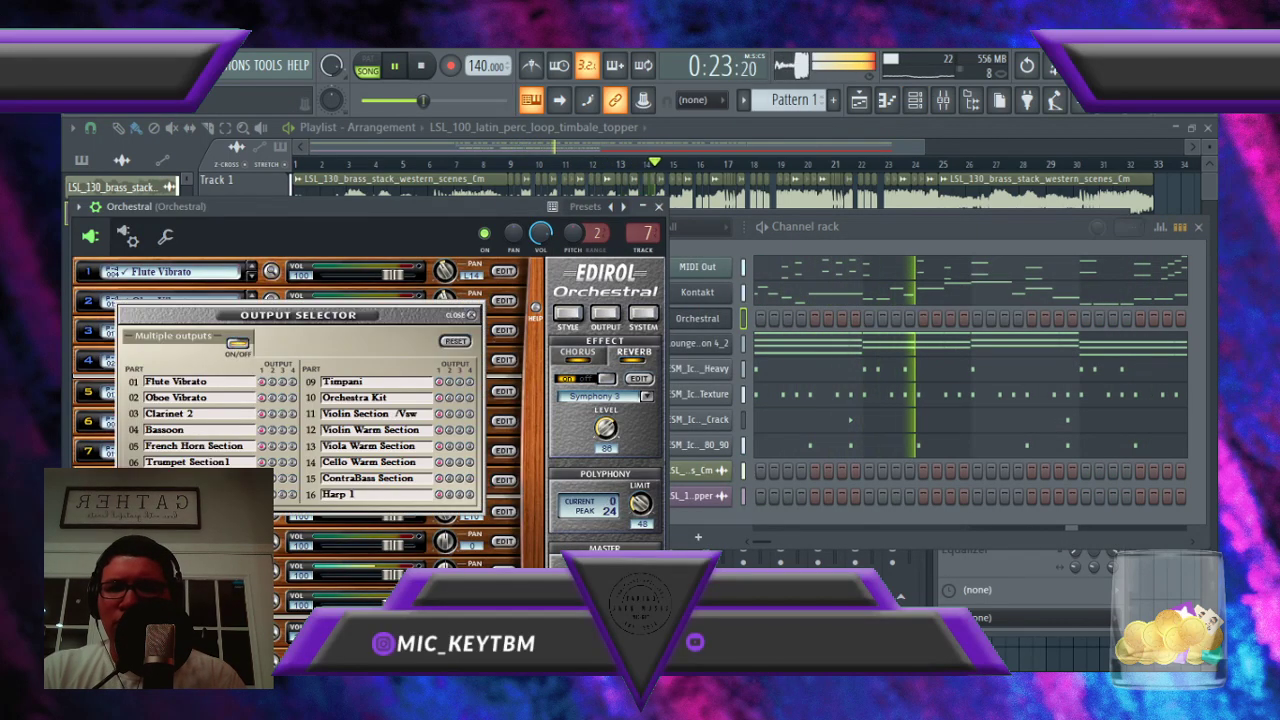
{"action": "left_click", "coordinate": [466, 315]}
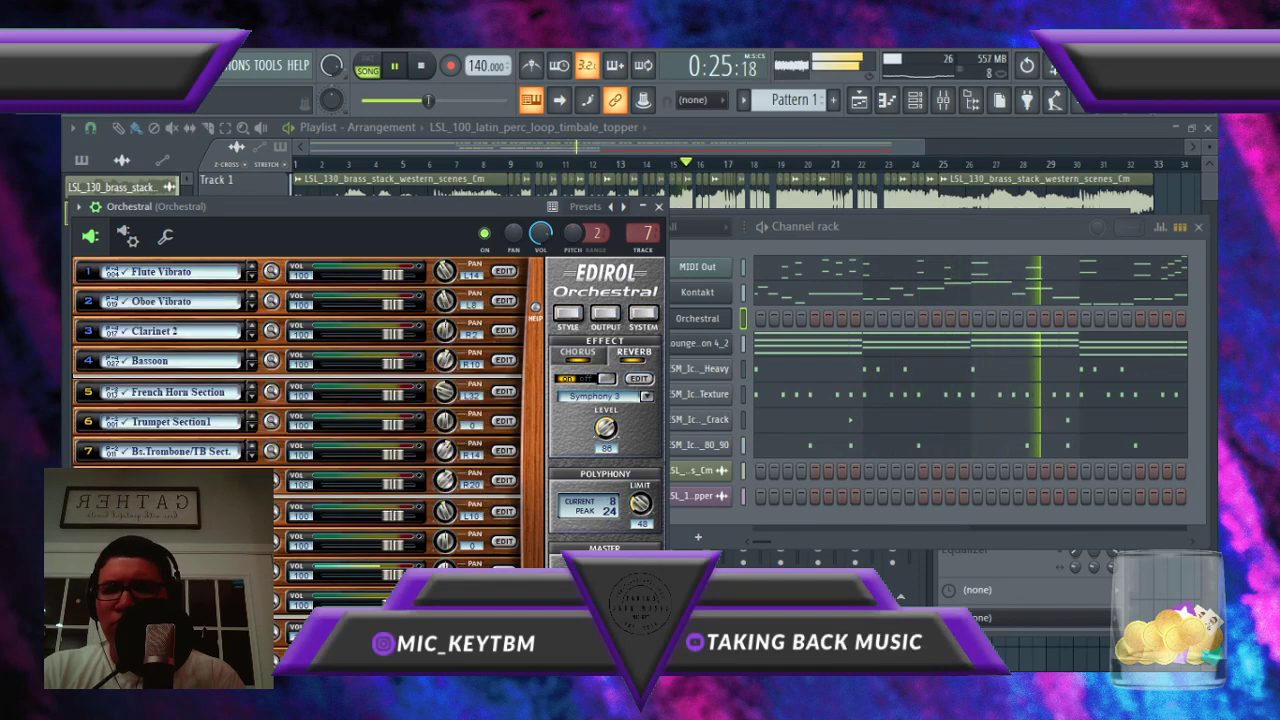
{"action": "left_click", "coordinate": [172, 239]}
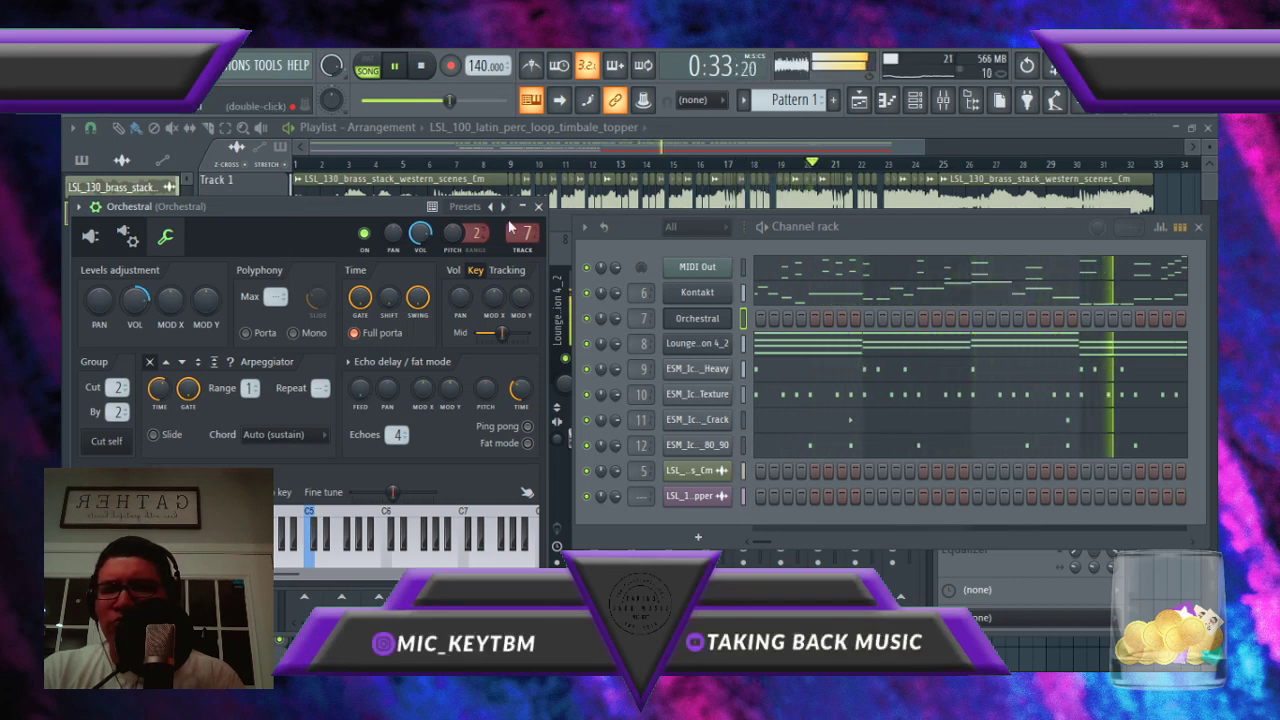
Step: Lower the Orchestral and Lounge mixer faders and raise the brass fader slightly during playback, closing the mixer and stopping the song when finished
{"action": "left_click", "coordinate": [538, 206]}
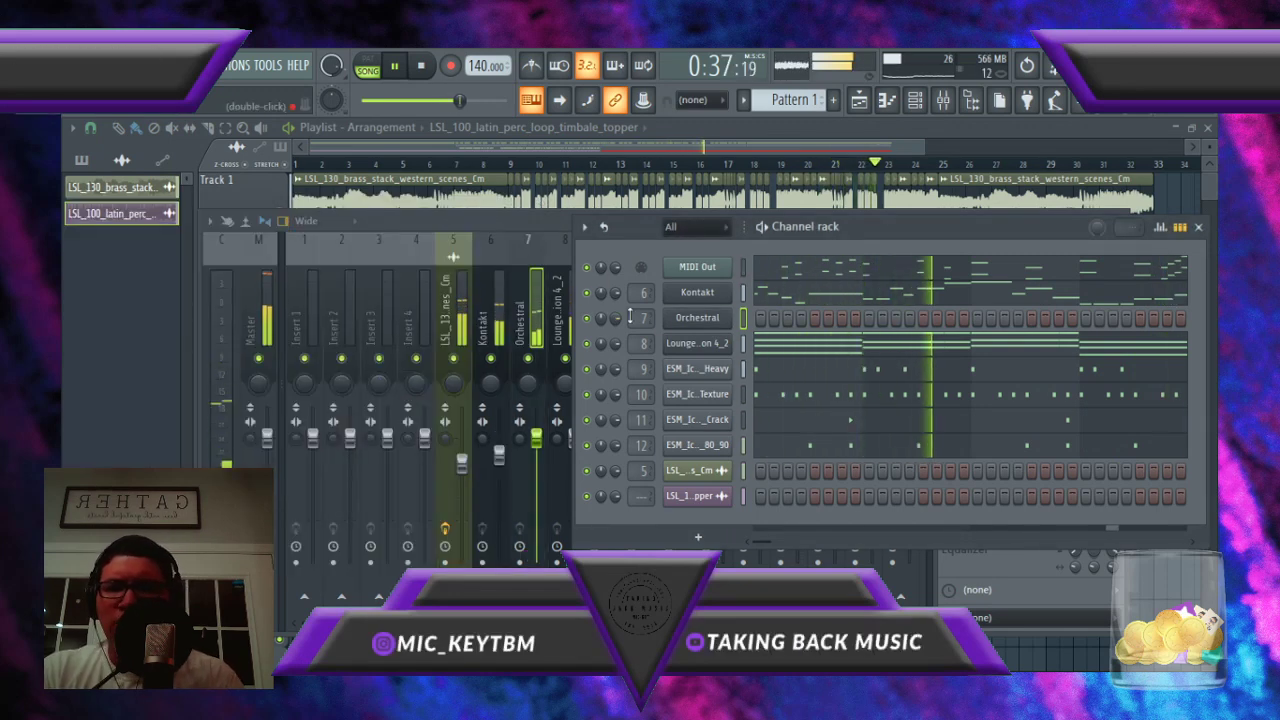
{"action": "left_click", "coordinate": [527, 443]}
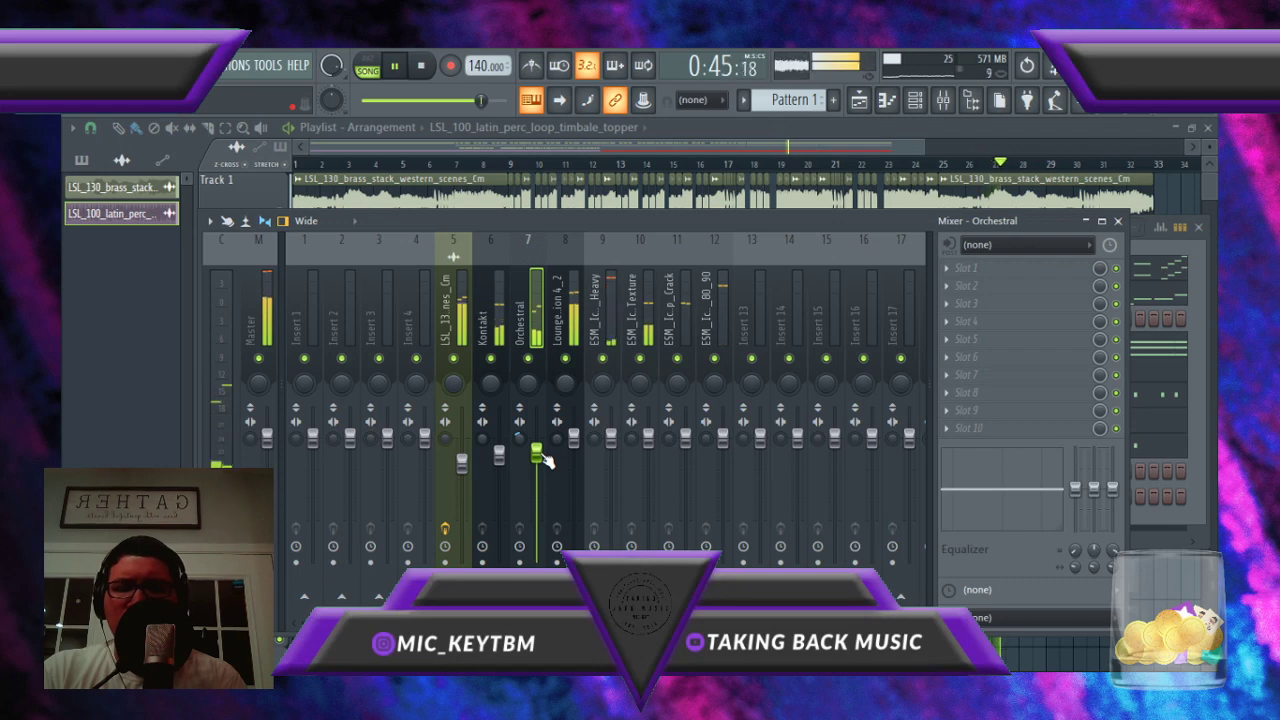
{"action": "left_click_drag", "start_coordinate": [578, 444], "coordinate": [578, 467]}
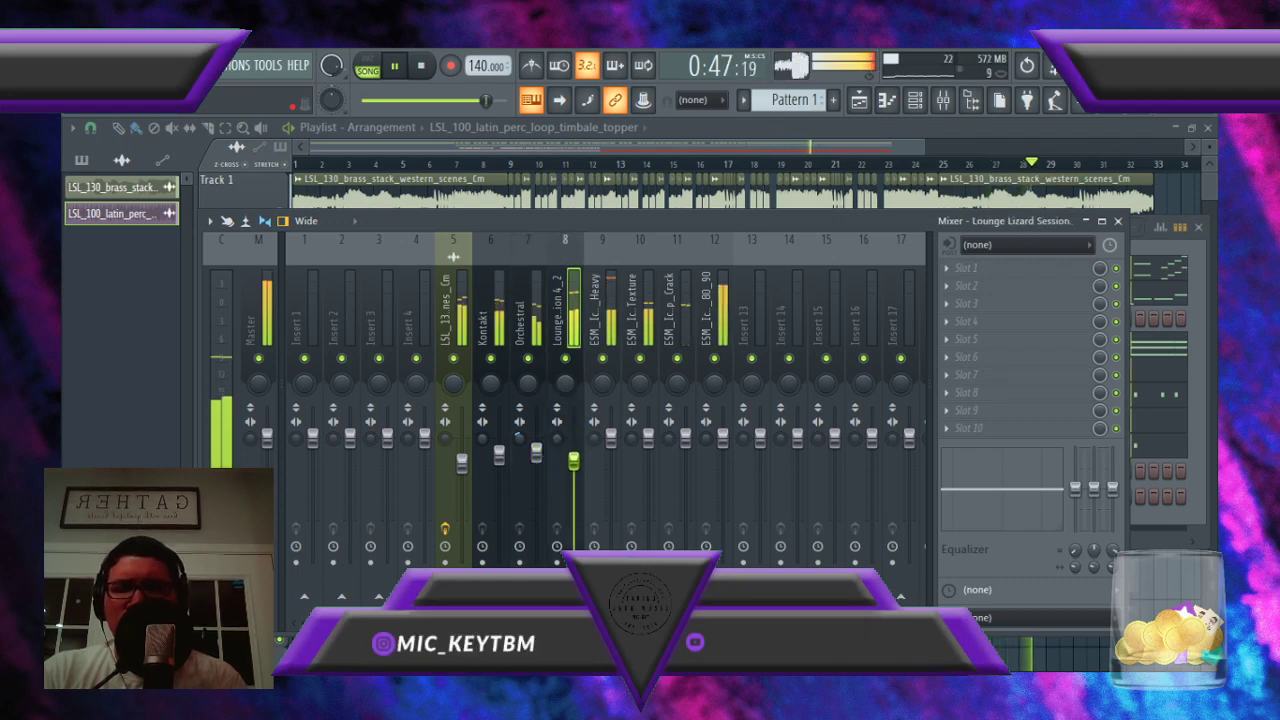
{"action": "left_click", "coordinate": [462, 463]}
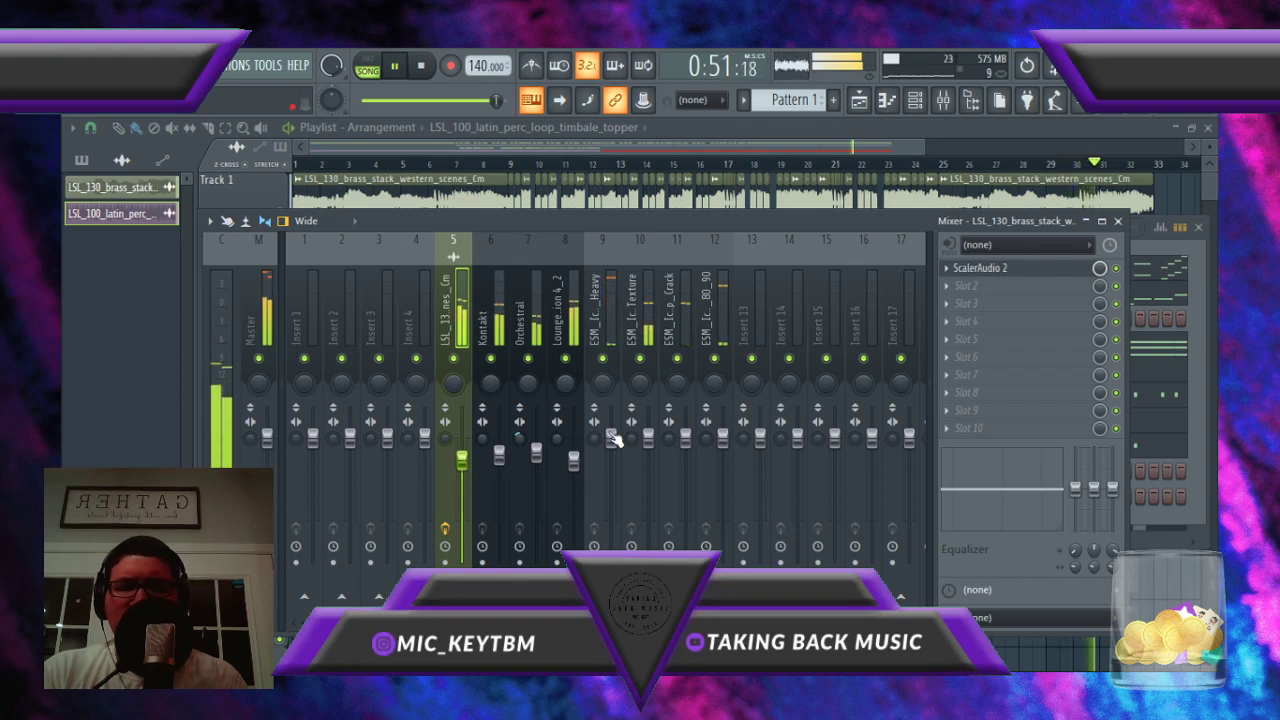
{"action": "key", "text": "F9"}
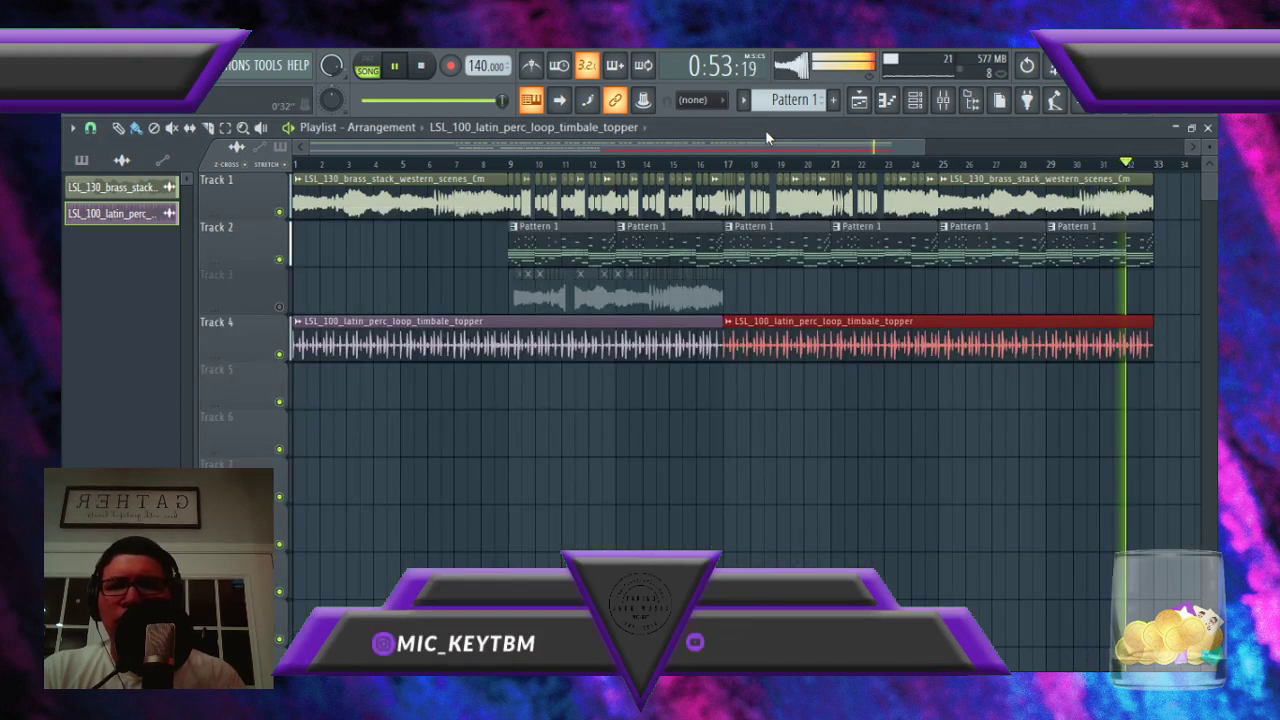
{"action": "key", "text": "space"}
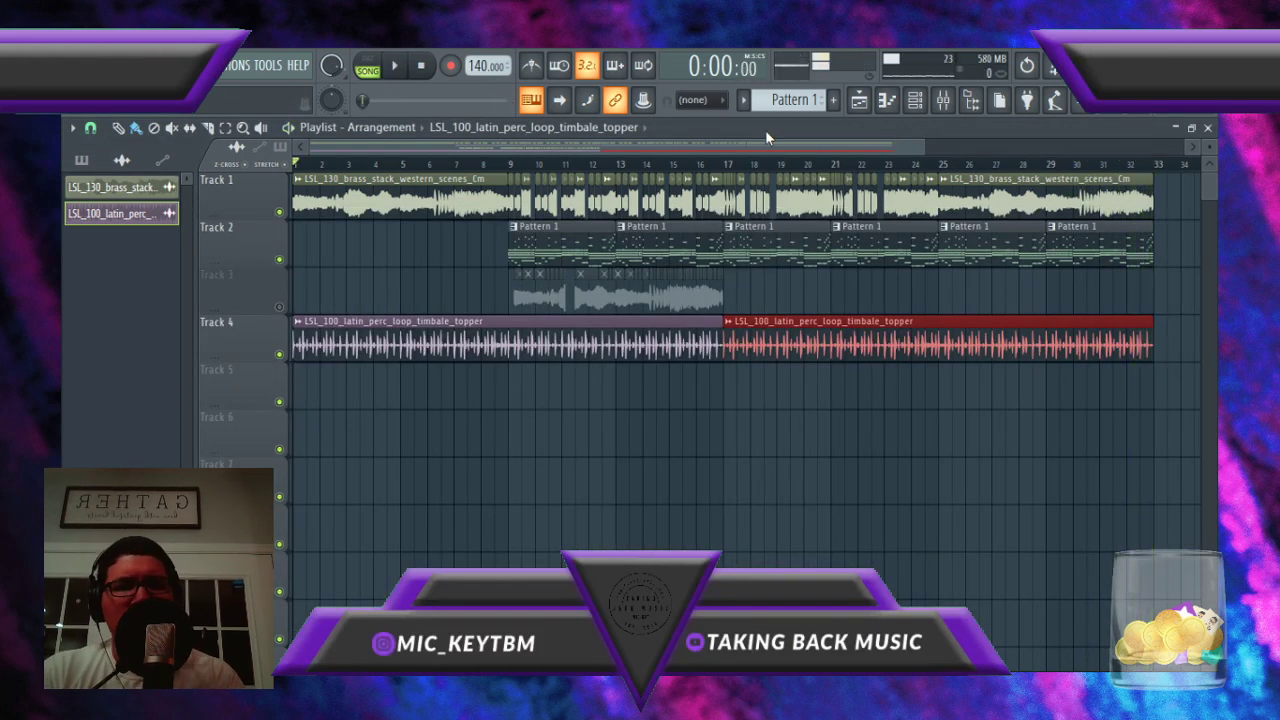